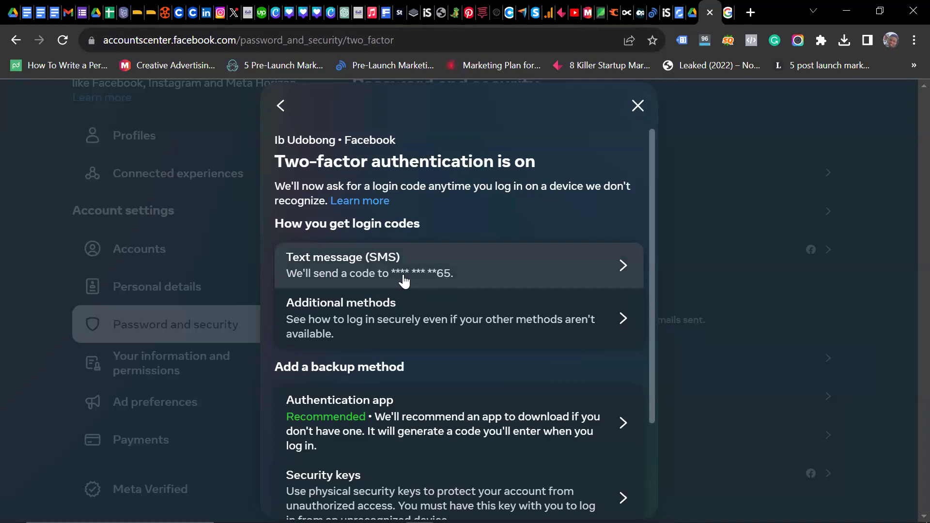
# Step: Open the Text message (SMS) two-factor controls for the added phone number
pyautogui.click(631, 269)
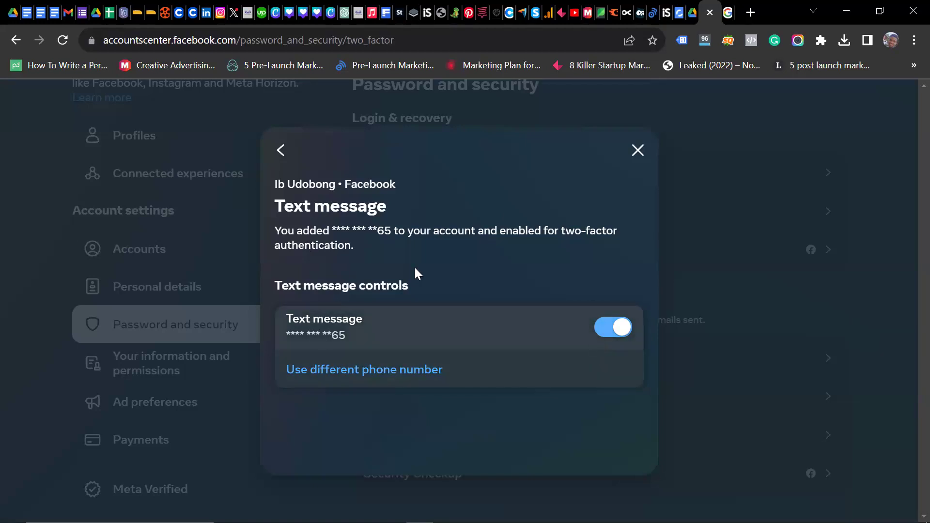
# Step: Start switching off text message two-factor, then dismiss the confirmation to keep it on
pyautogui.click(342, 326)
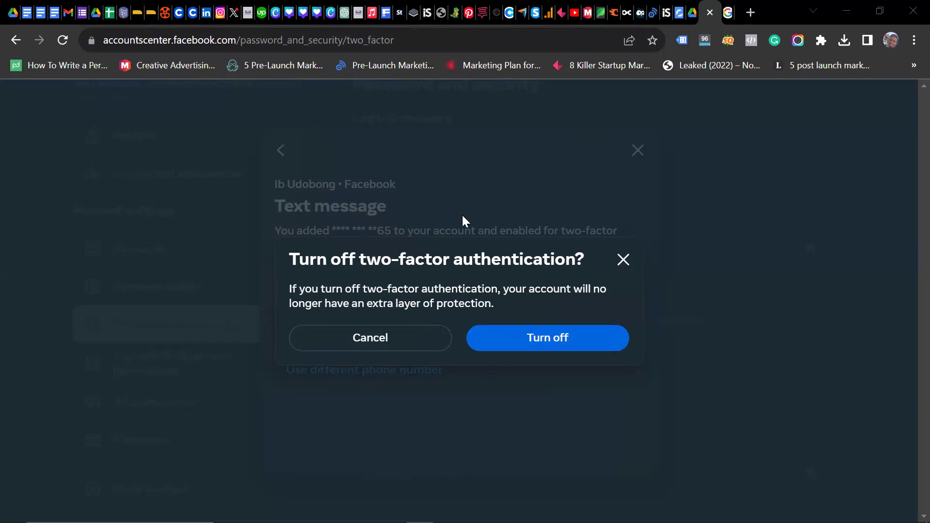
pyautogui.press('Escape')
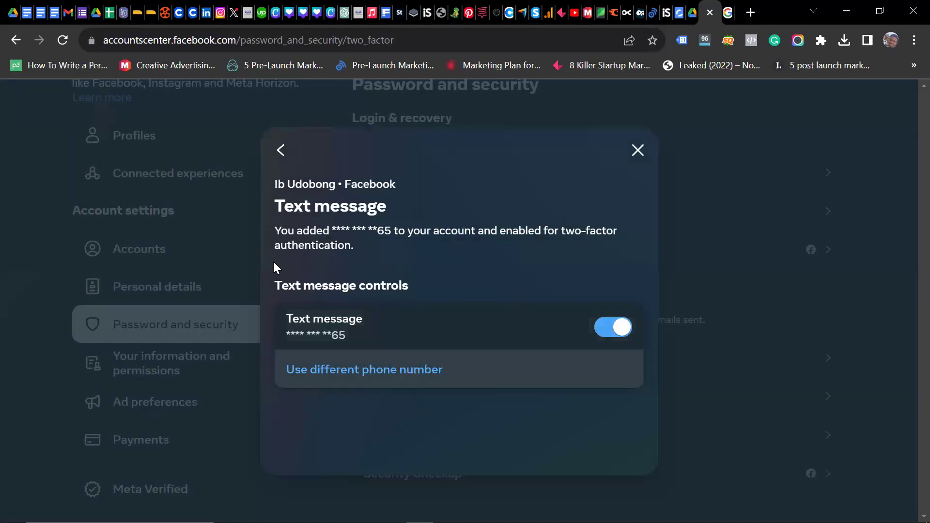
# Step: Open the Change password options listing the Facebook and Instagram accounts
pyautogui.click(280, 150)
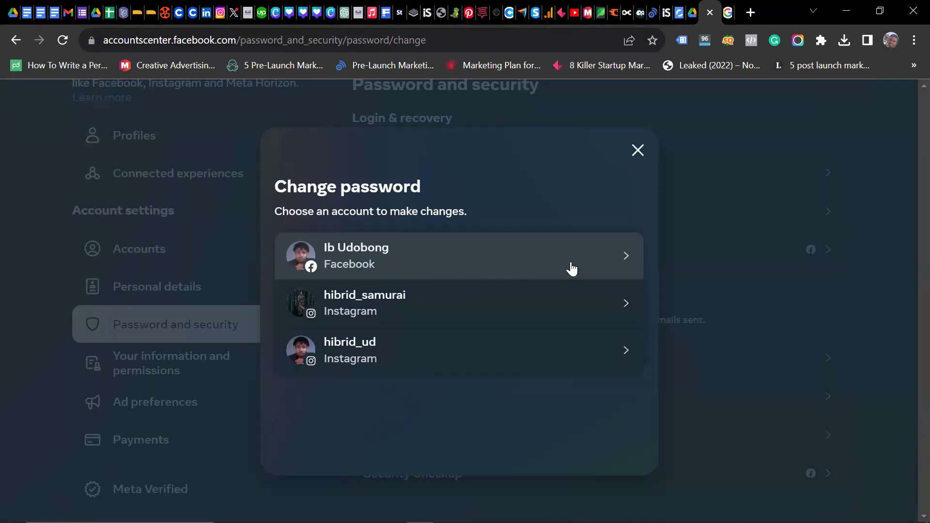
# Step: Choose the Facebook account to bring up its Change password form
pyautogui.click(625, 258)
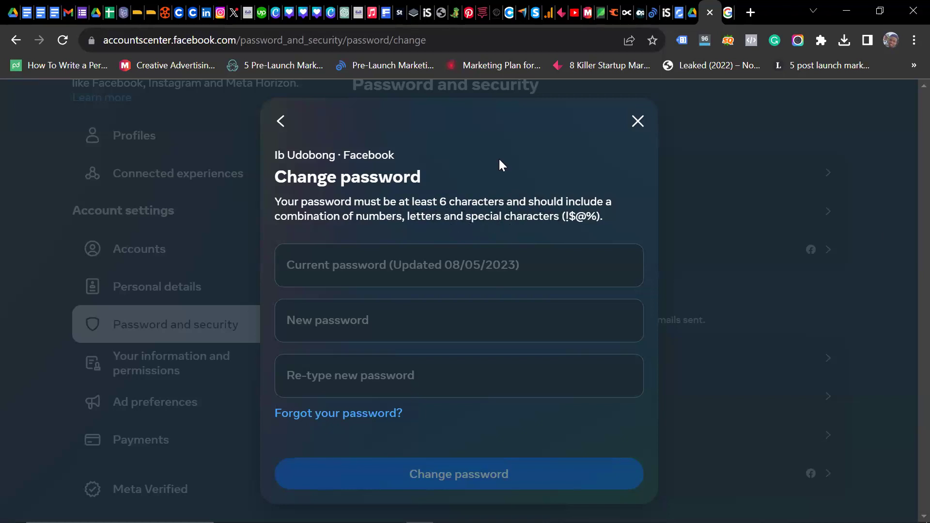
# Step: Close the Facebook Change password form without changing anything
pyautogui.click(637, 119)
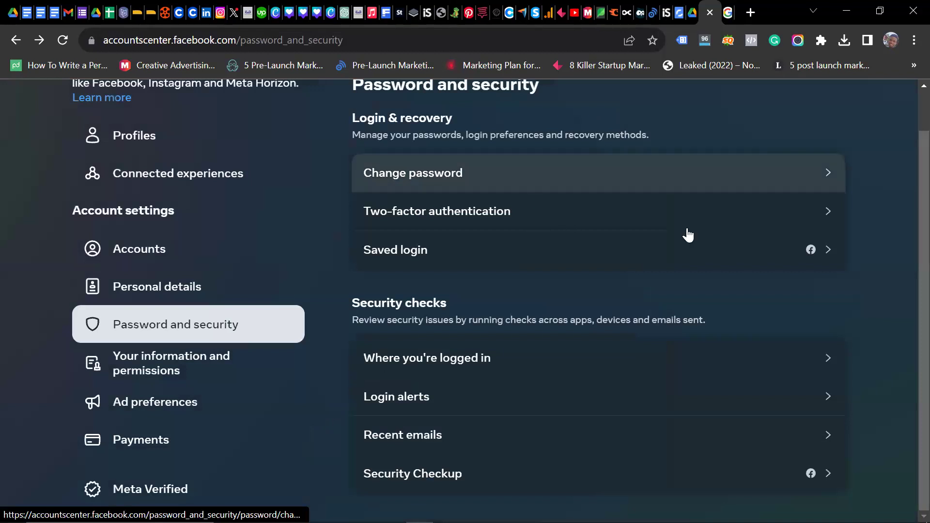
# Step: Open the Saved login settings from the Password and security page
pyautogui.click(829, 251)
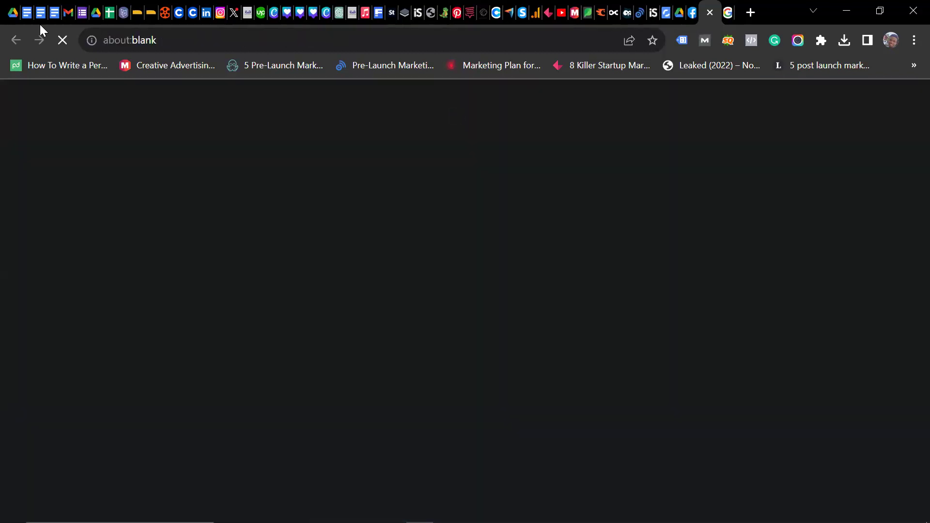
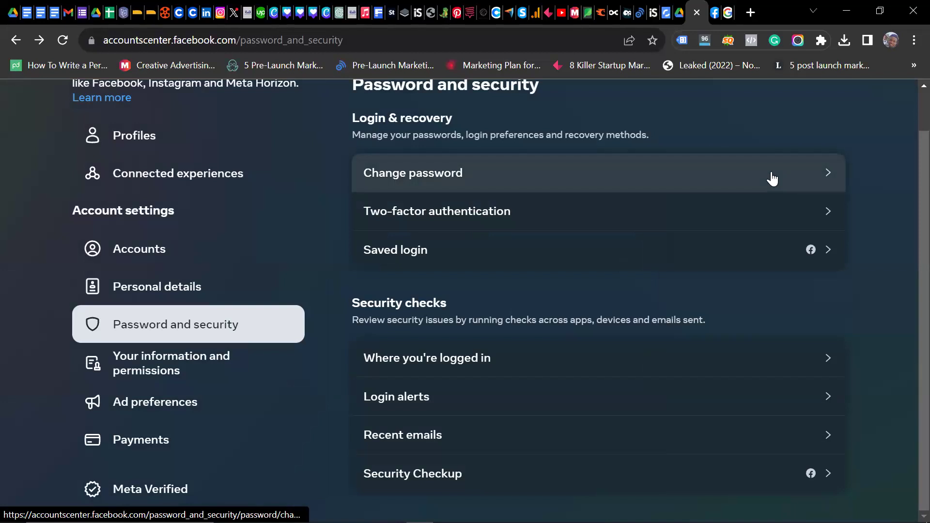
# Step: Check which accounts can change their password, then move to the Save Your Login Info tab
pyautogui.click(774, 170)
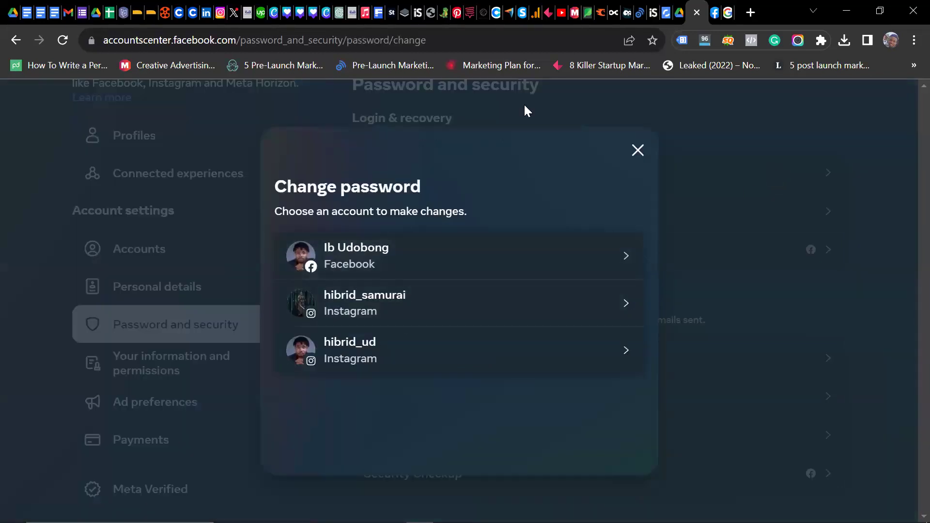
pyautogui.click(636, 150)
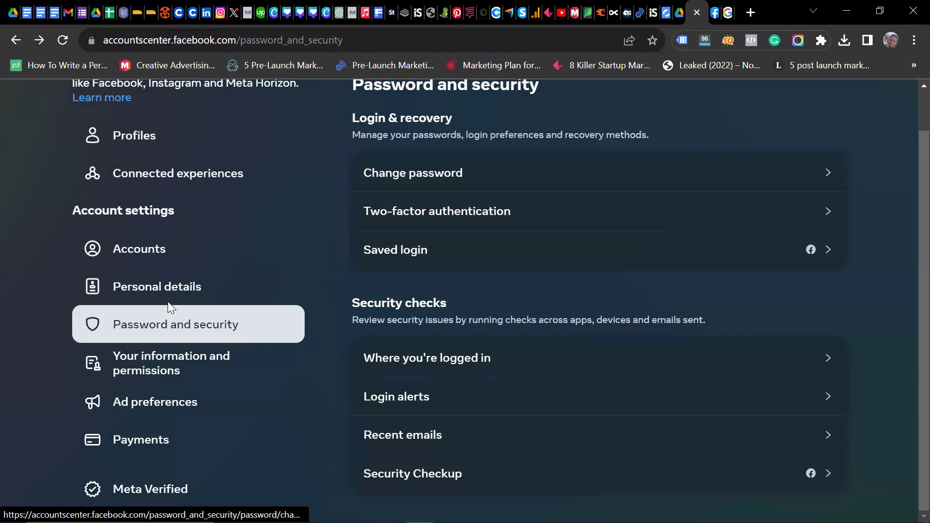
pyautogui.hotkey('ctrl', 'Tab')
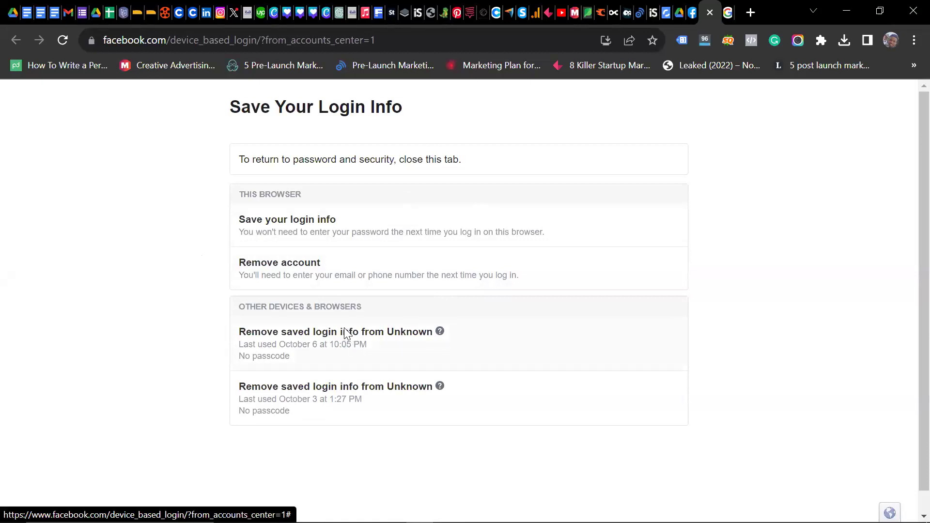
# Step: Remove saved login info from both Unknown devices, dismiss both notices, and close that tab
pyautogui.click(291, 333)
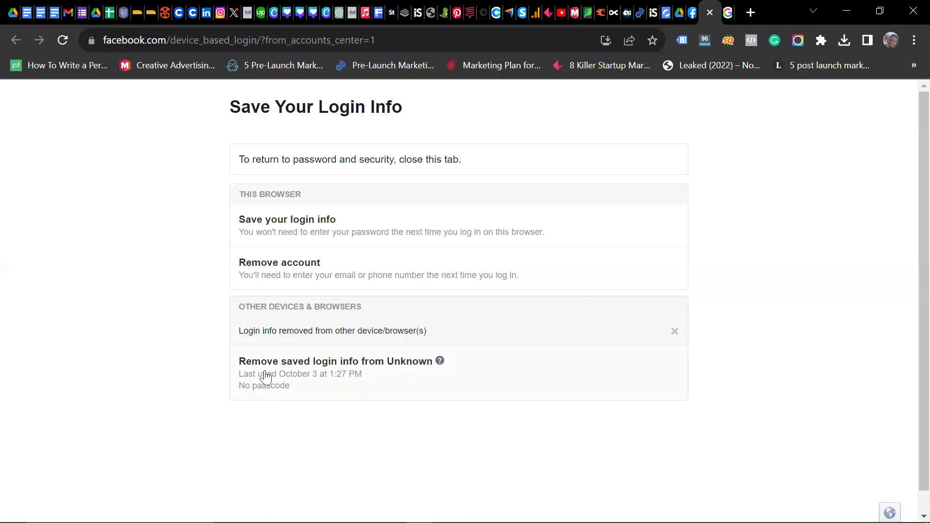
pyautogui.click(293, 369)
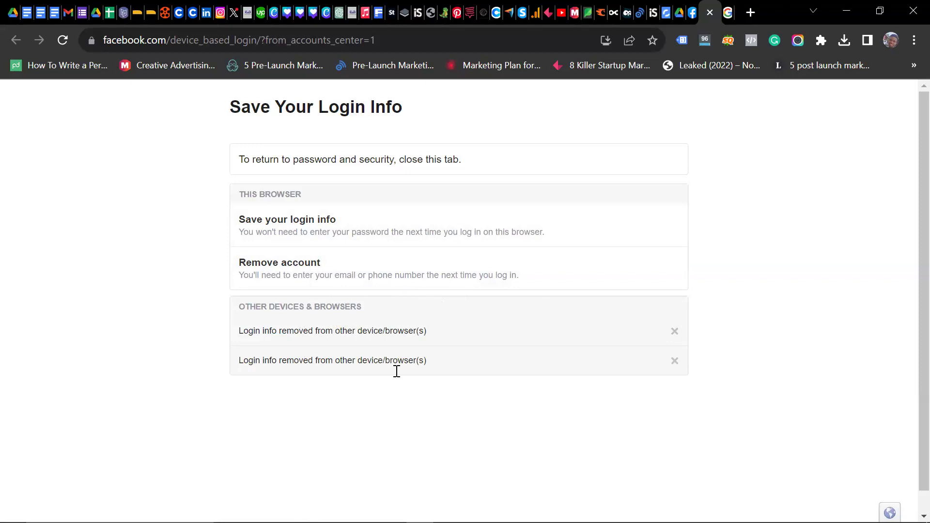
pyautogui.click(675, 333)
pyautogui.click(675, 333)
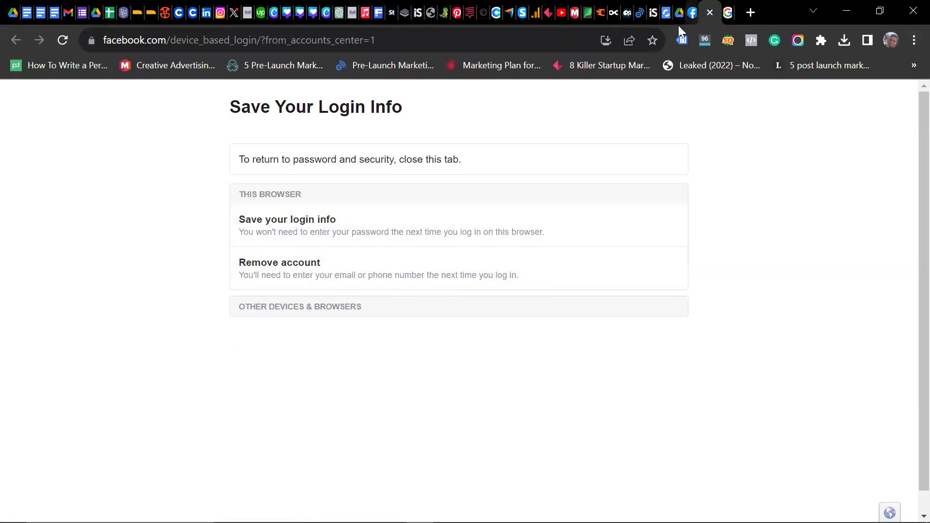
pyautogui.hotkey('ctrl', 'w')
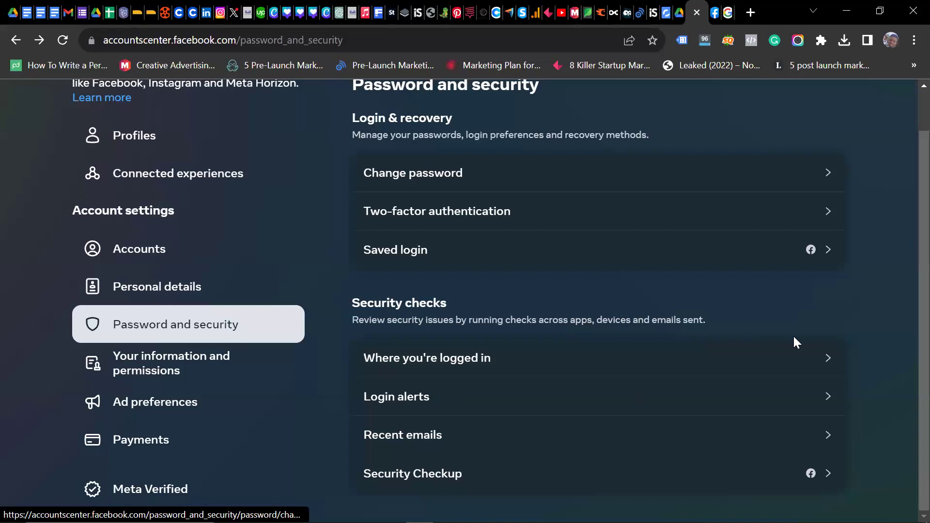
# Step: Review where accounts are logged in, then view the per-account Login alerts settings
pyautogui.click(822, 367)
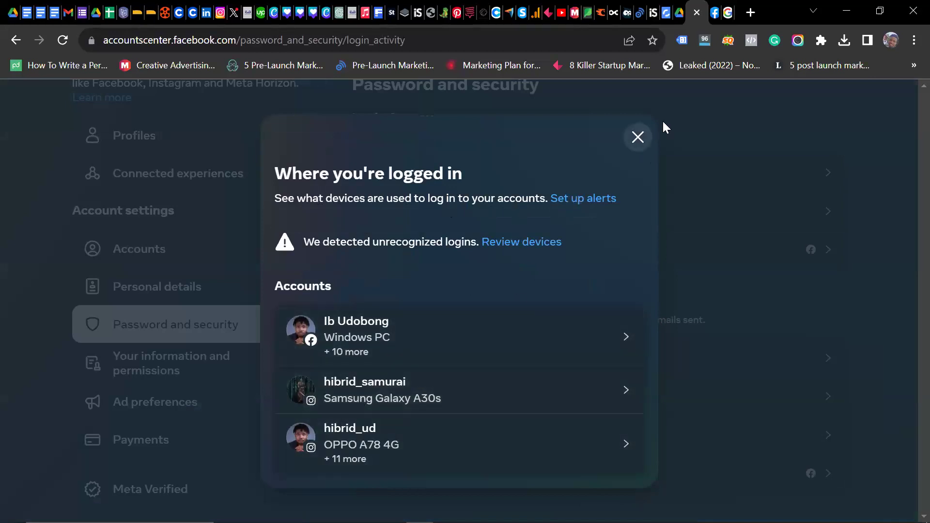
pyautogui.click(638, 139)
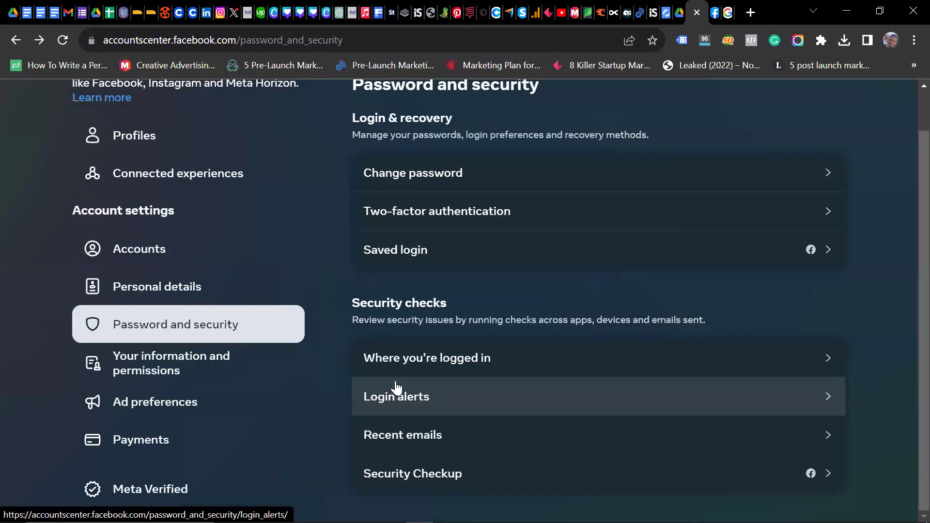
pyautogui.click(829, 398)
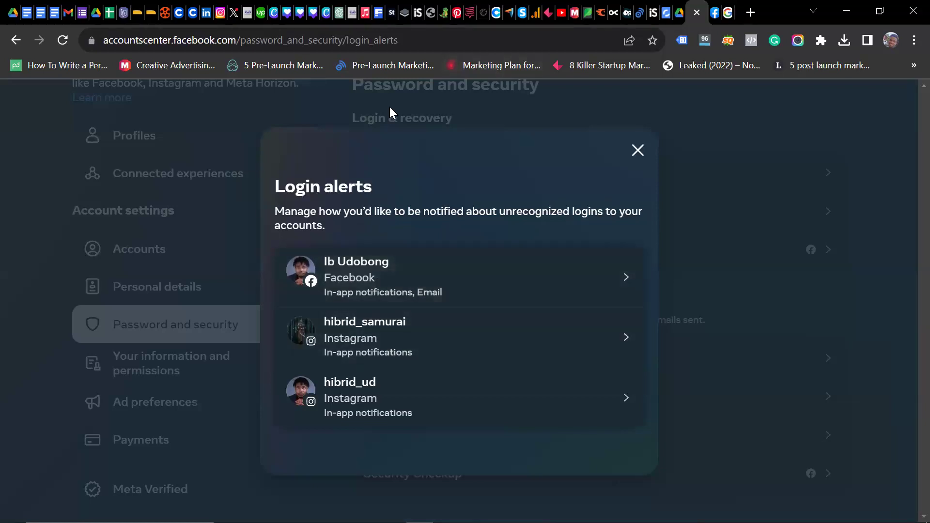
# Step: Toggle the Facebook account's Email and In-app login alerts off and back on
pyautogui.click(632, 279)
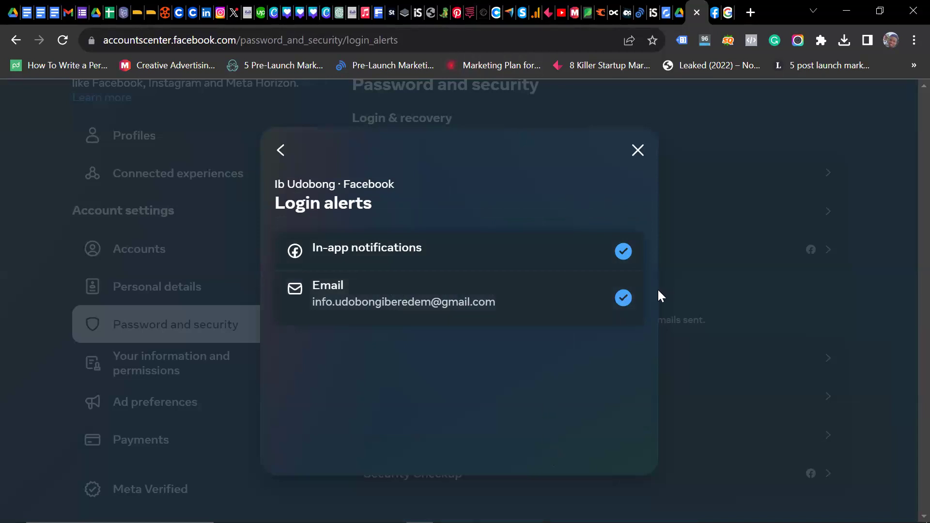
pyautogui.click(627, 303)
pyautogui.click(626, 303)
pyautogui.click(627, 251)
pyautogui.click(627, 254)
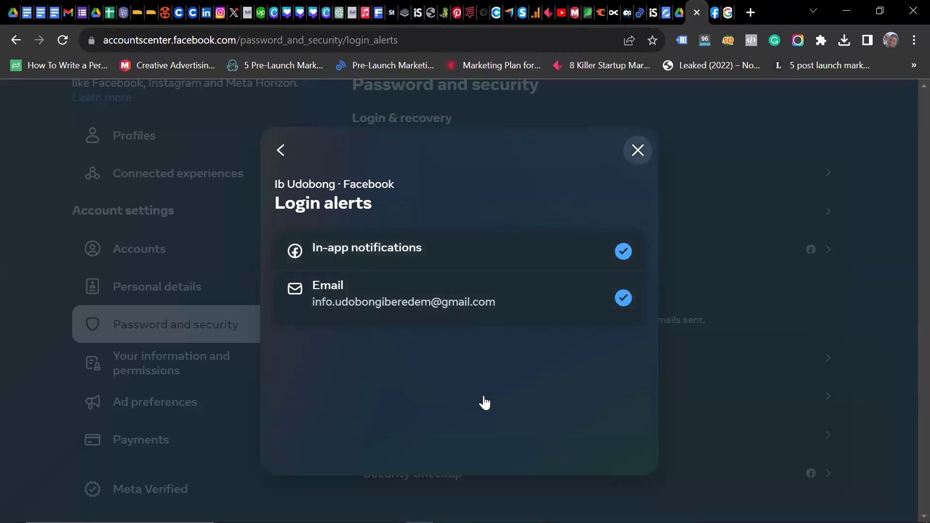
pyautogui.click(780, 398)
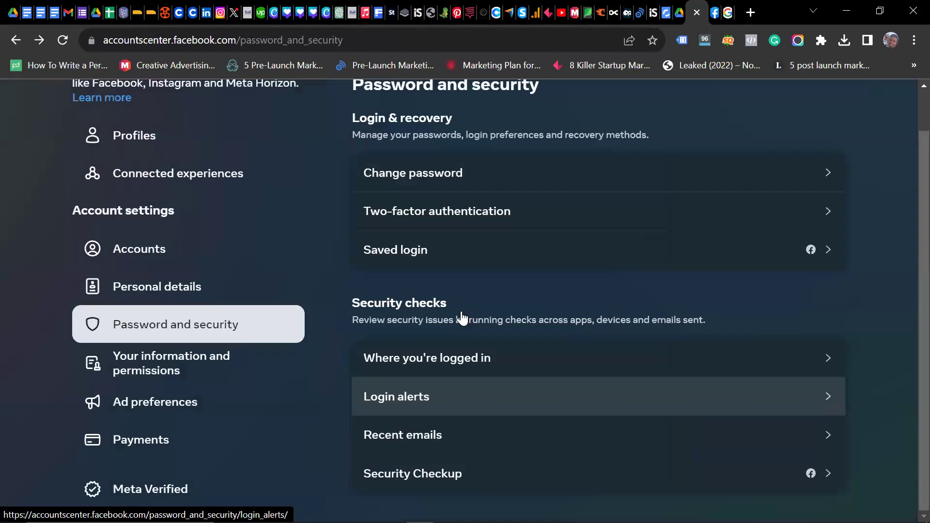
# Step: Check an Instagram account's login alerts, then close the Login alerts dialog
pyautogui.click(594, 395)
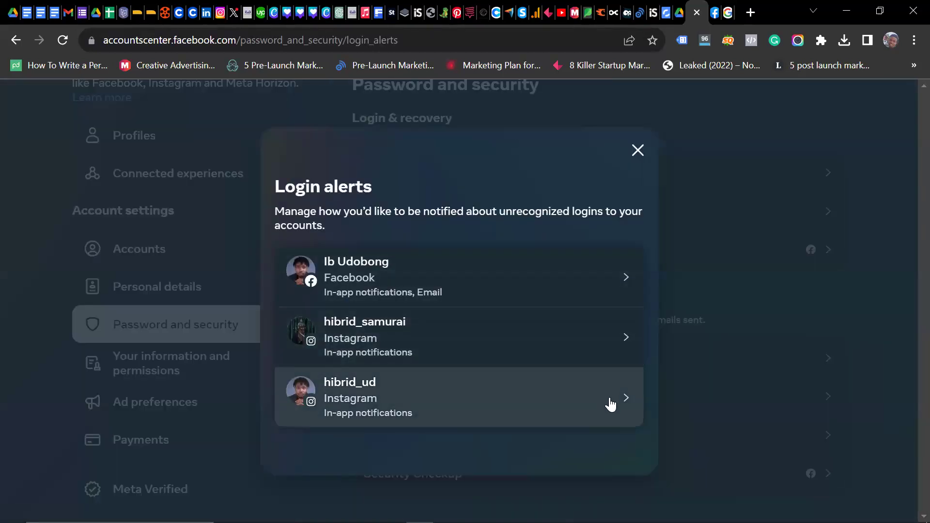
pyautogui.click(611, 398)
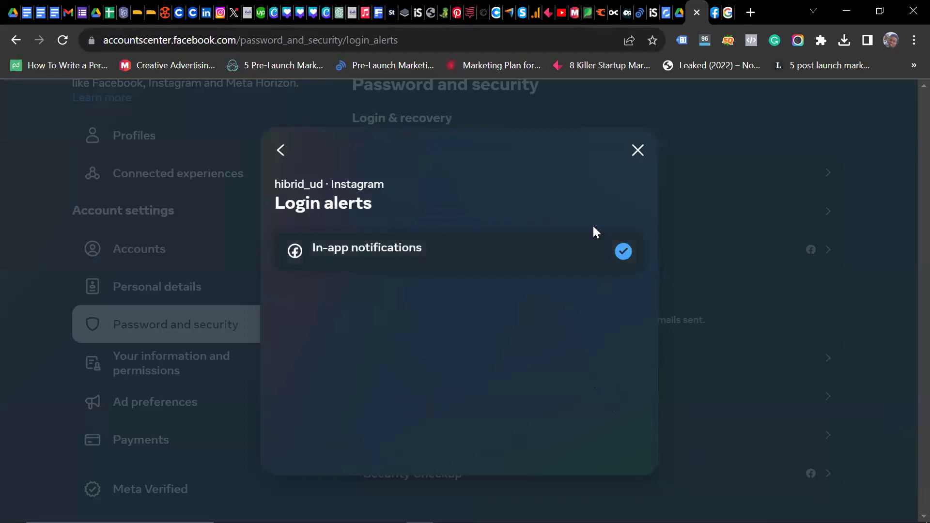
pyautogui.click(637, 151)
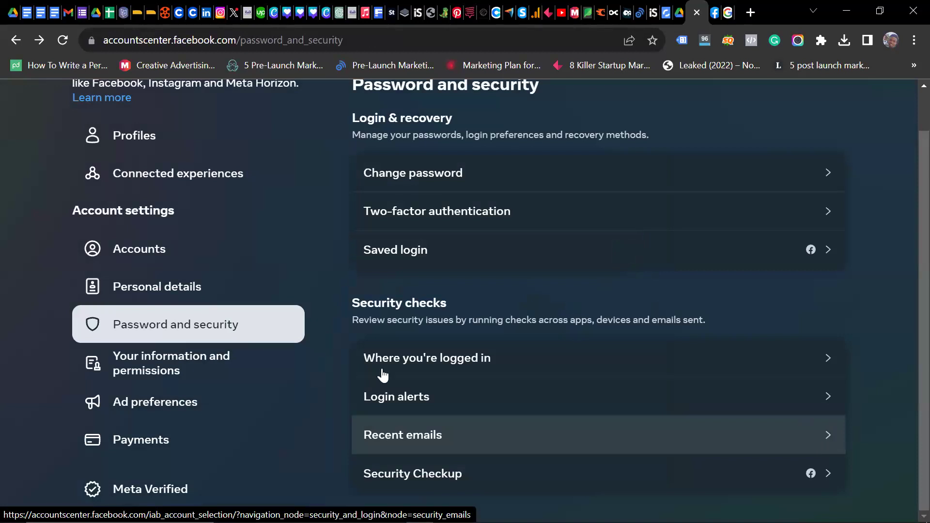
# Step: Review the Facebook account's recent SECURITY and OTHER EMAILS lists, then close that page
pyautogui.click(801, 434)
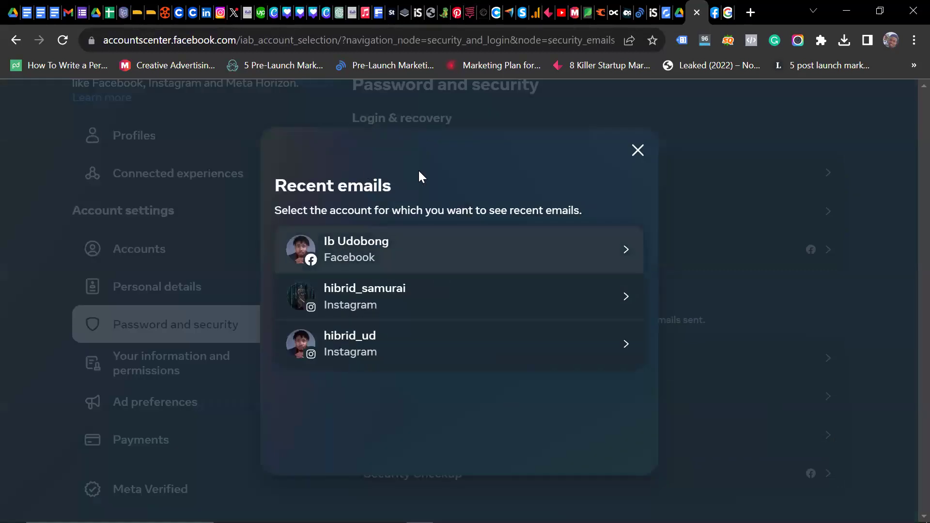
pyautogui.click(614, 245)
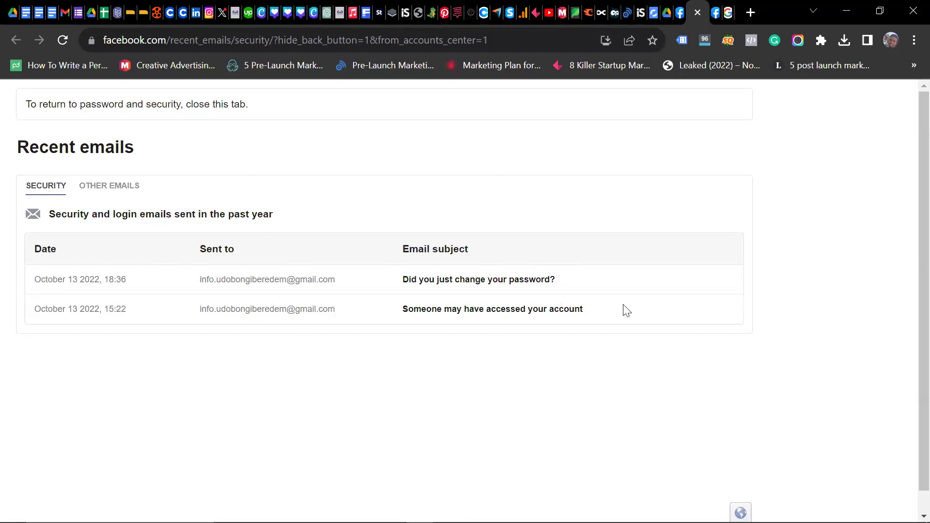
pyautogui.click(130, 189)
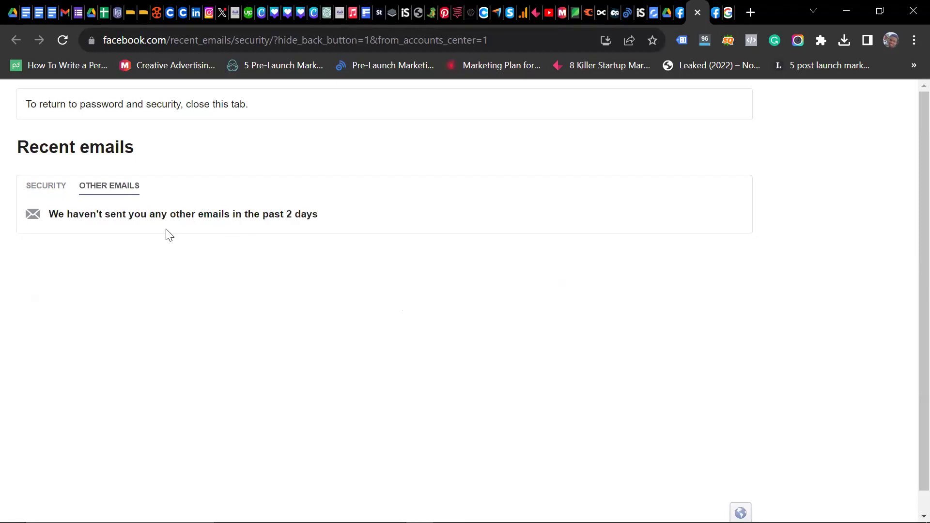
pyautogui.click(42, 190)
pyautogui.click(115, 190)
pyautogui.click(41, 187)
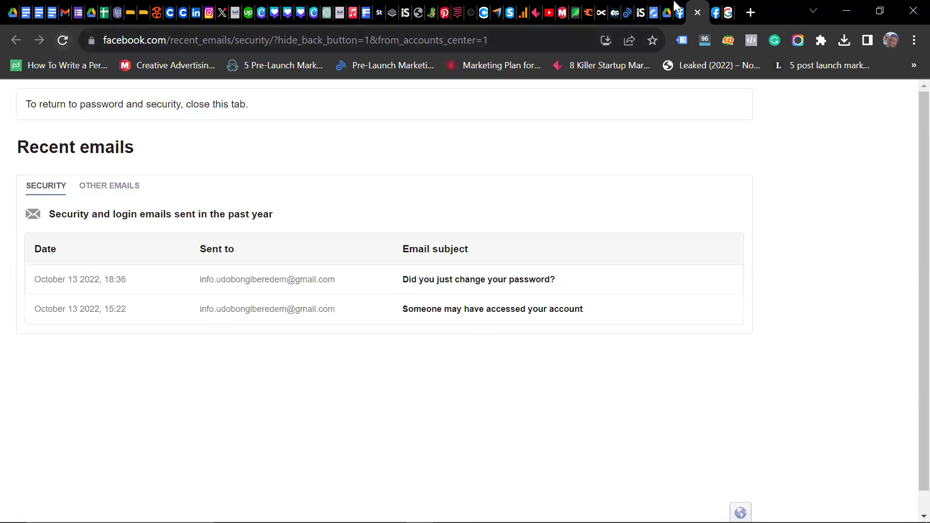
pyautogui.click(698, 13)
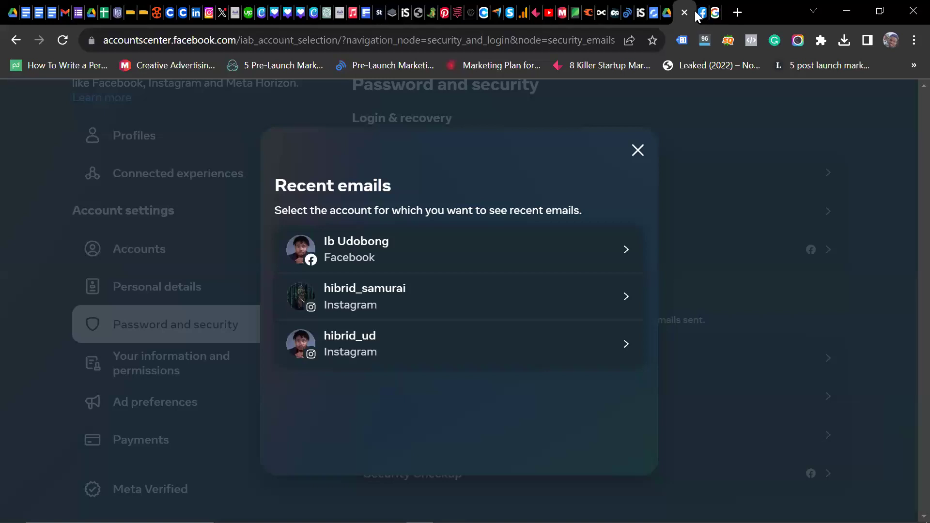
pyautogui.hotkey('alt', 'Left')
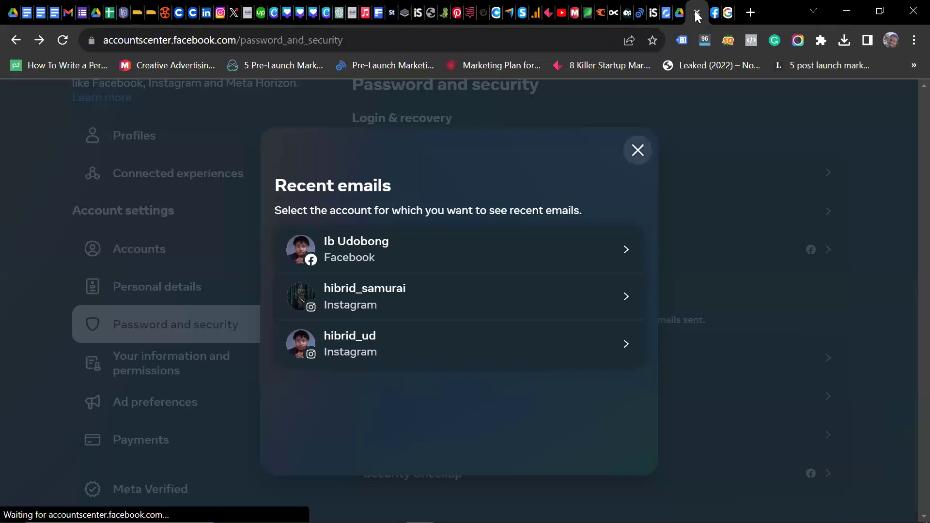
# Step: Open the Facebook account's login activity, scroll all devices, and start selecting devices to log out
pyautogui.click(626, 349)
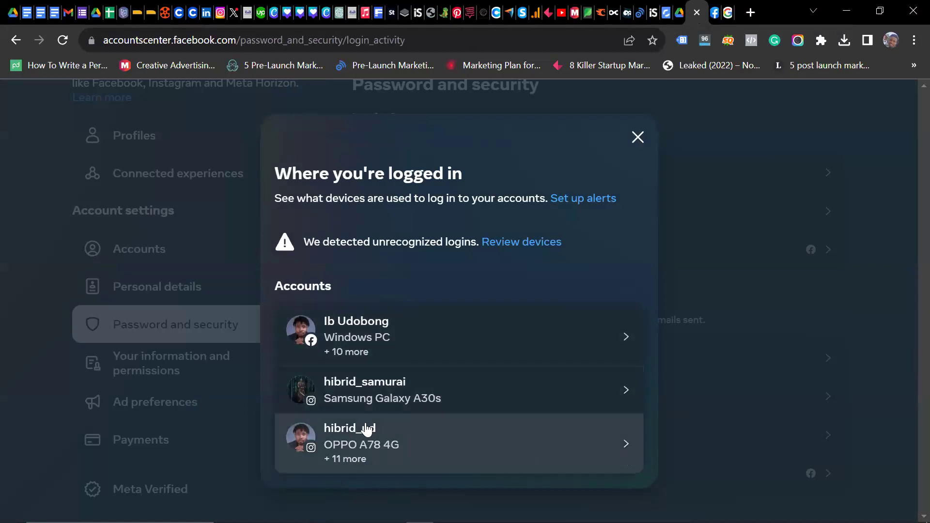
pyautogui.click(624, 334)
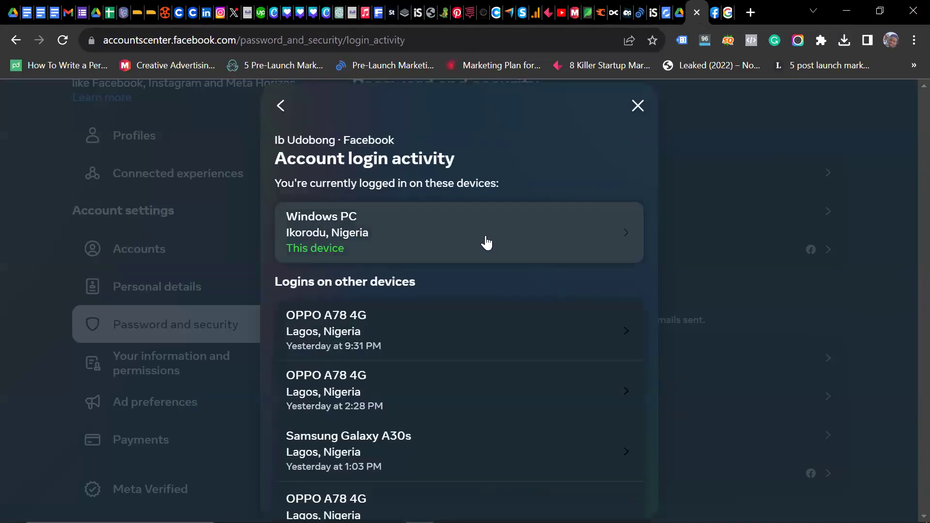
pyautogui.scroll(-8, 414, 399)
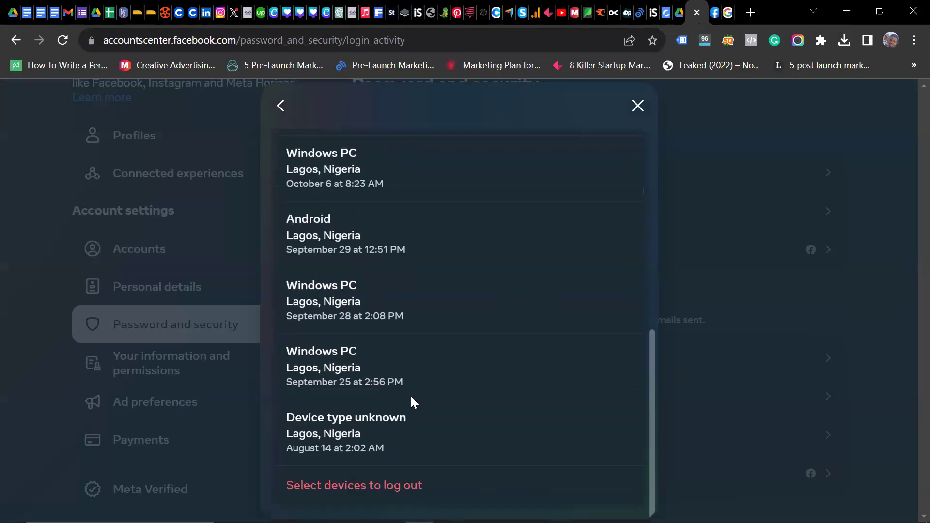
pyautogui.scroll(8, 411, 399)
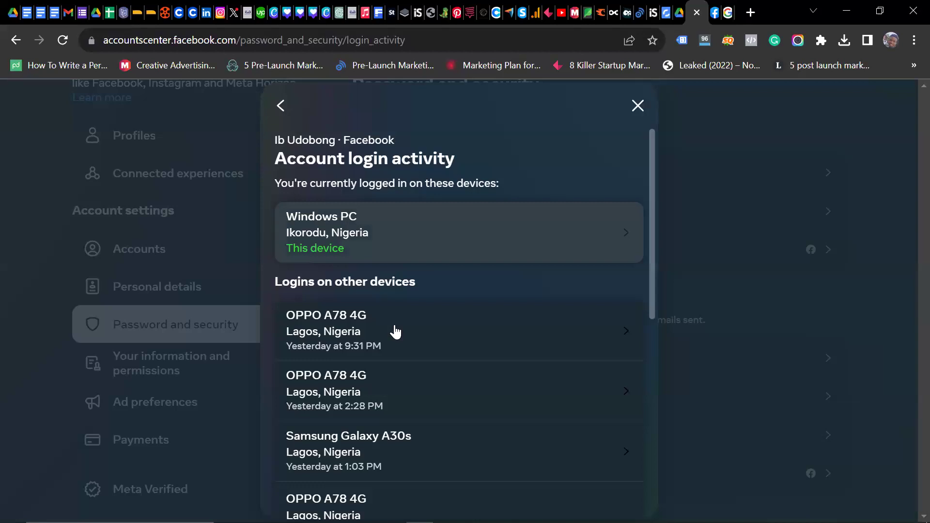
pyautogui.scroll(-1, 379, 329)
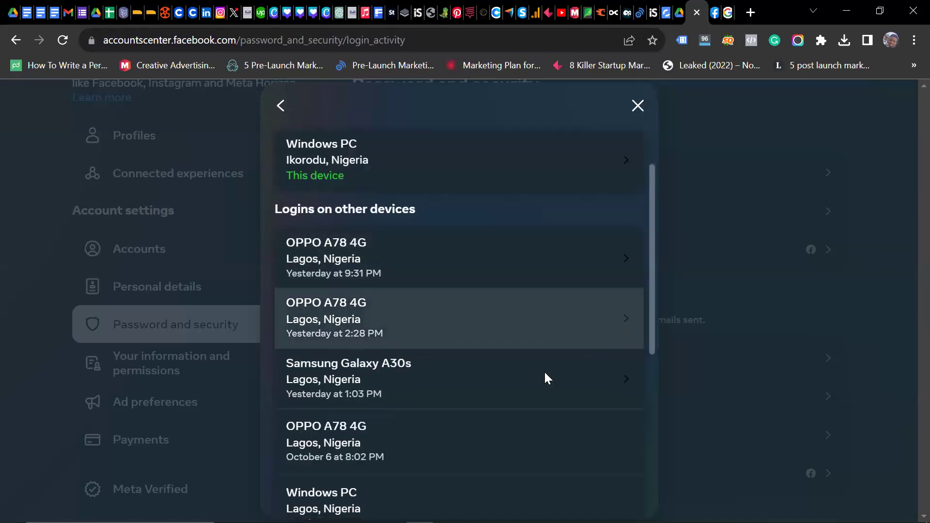
pyautogui.scroll(-1, 544, 372)
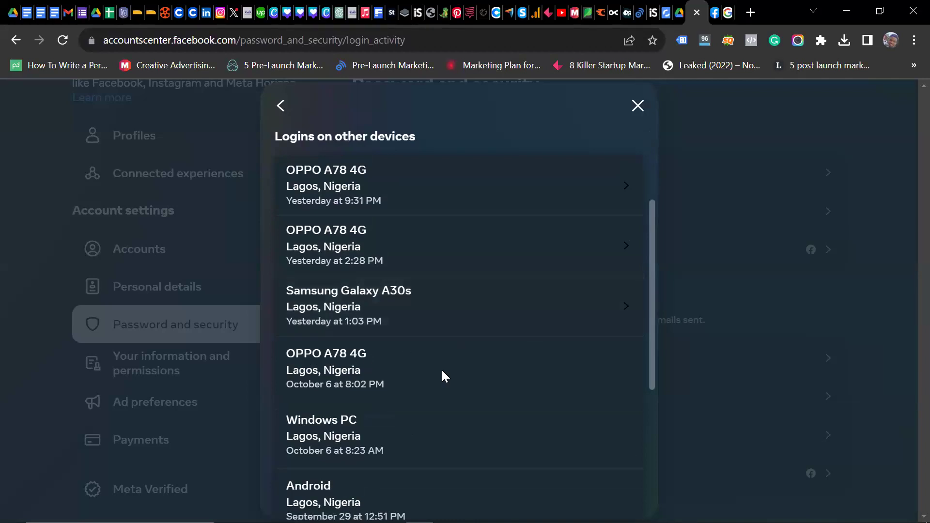
pyautogui.scroll(-2, 314, 362)
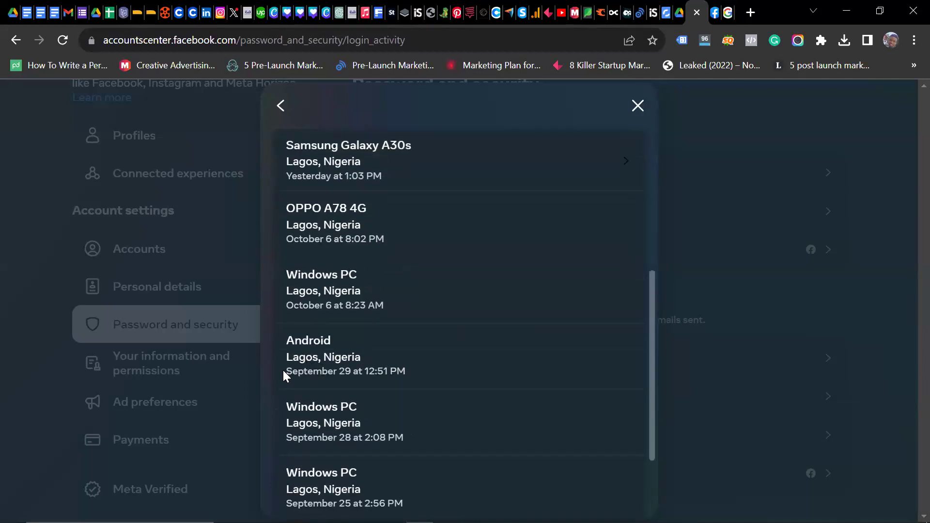
pyautogui.scroll(-2, 328, 372)
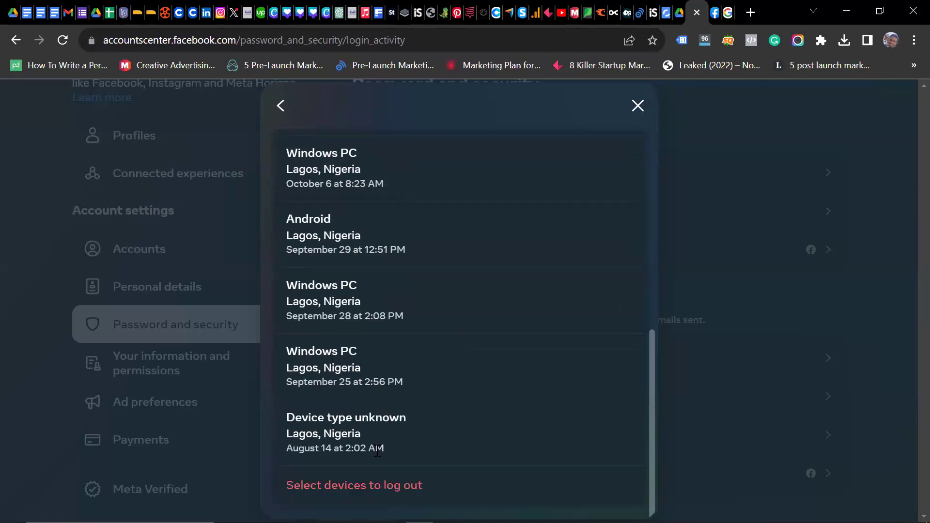
pyautogui.click(347, 489)
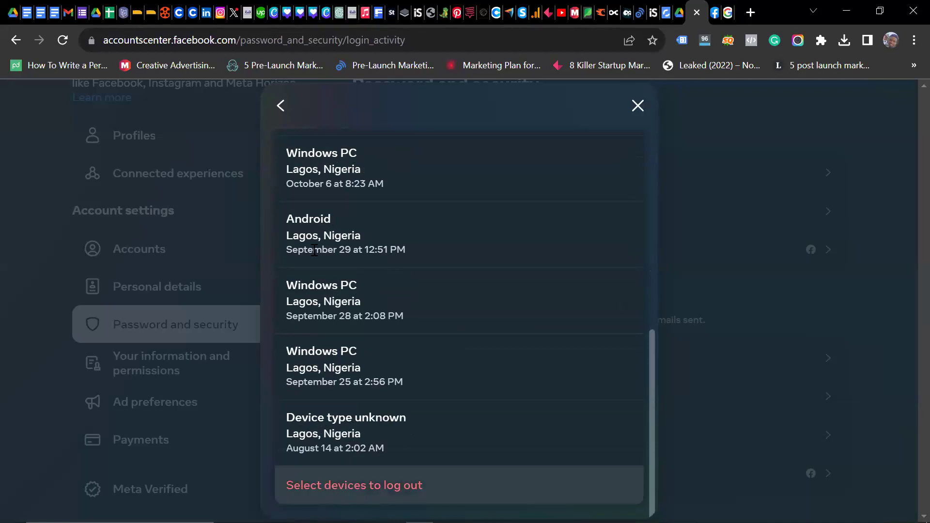
# Step: Scan the device list again, view this Windows PC's login details, then close the dialog
pyautogui.scroll(6, 315, 254)
pyautogui.scroll(3, 315, 255)
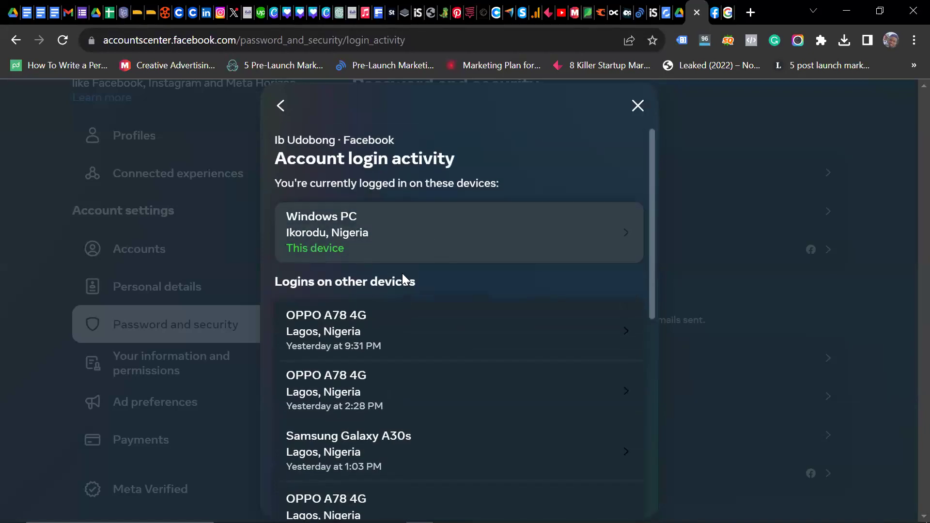
pyautogui.scroll(-10, 375, 339)
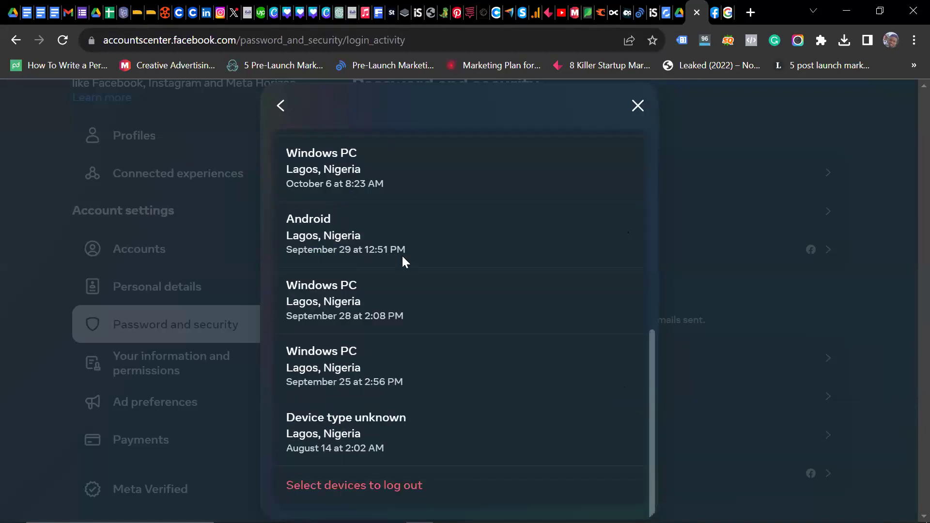
pyautogui.scroll(10, 393, 290)
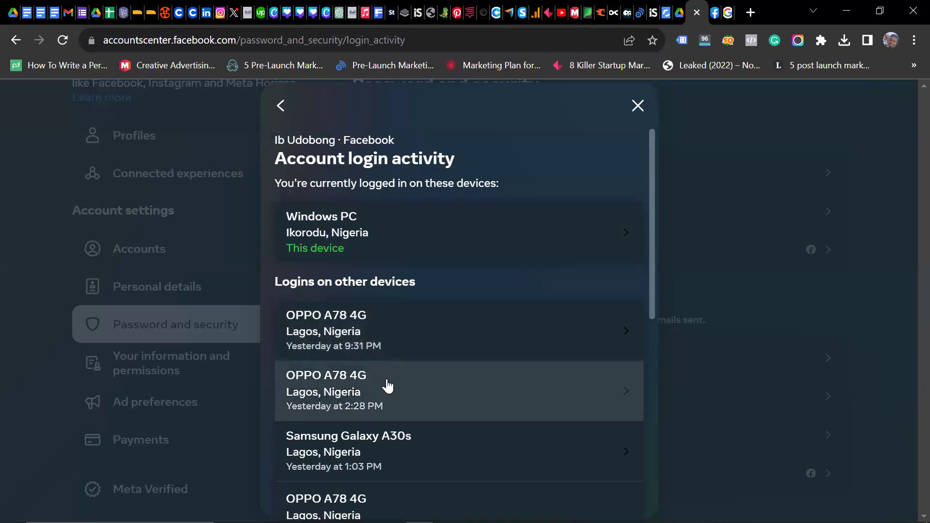
pyautogui.scroll(-1, 510, 426)
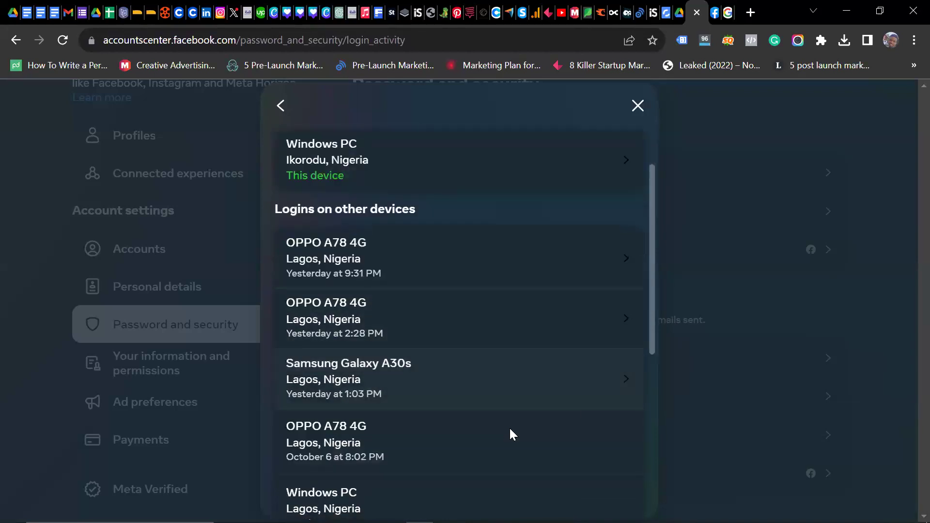
pyautogui.scroll(-3, 367, 440)
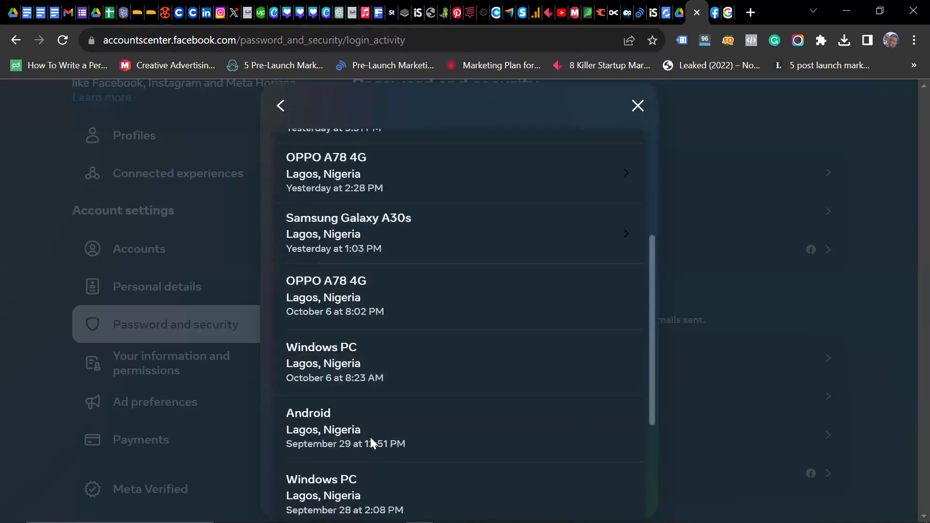
pyautogui.scroll(-4, 370, 437)
pyautogui.scroll(6, 369, 438)
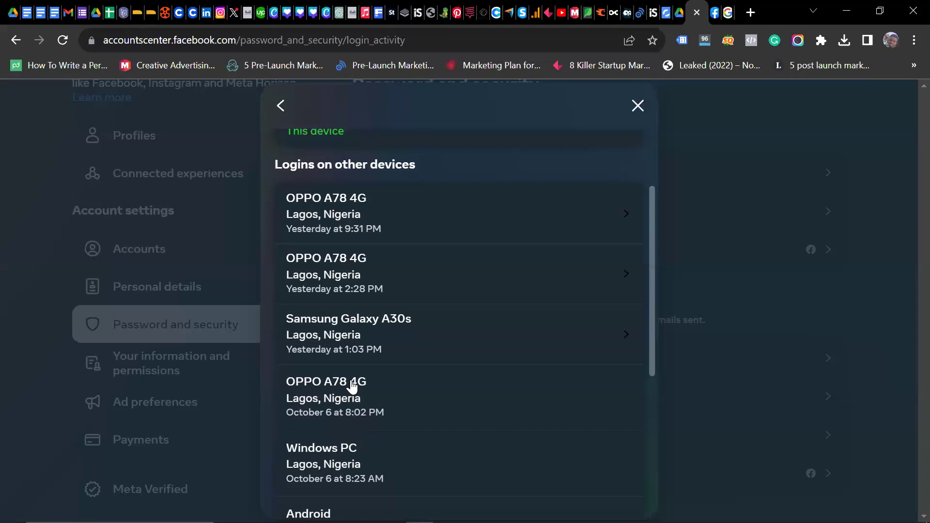
pyautogui.scroll(3, 352, 386)
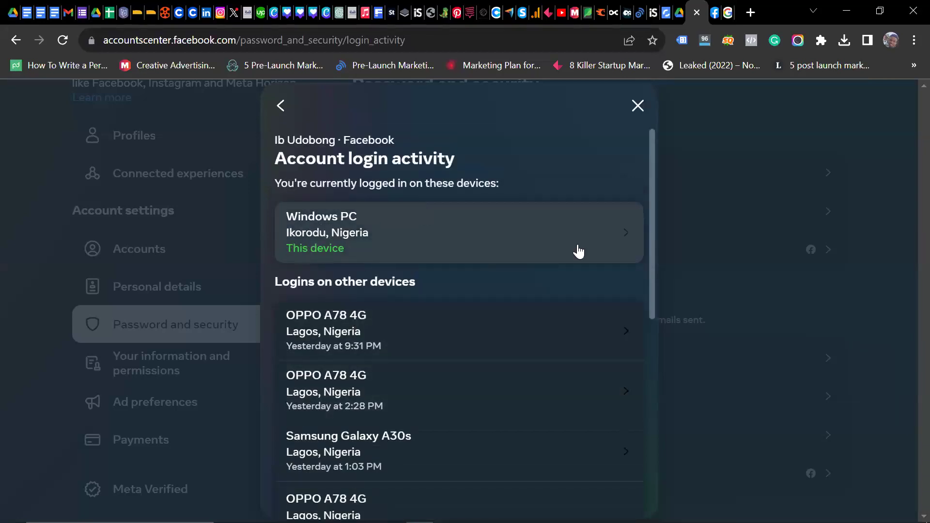
pyautogui.click(627, 235)
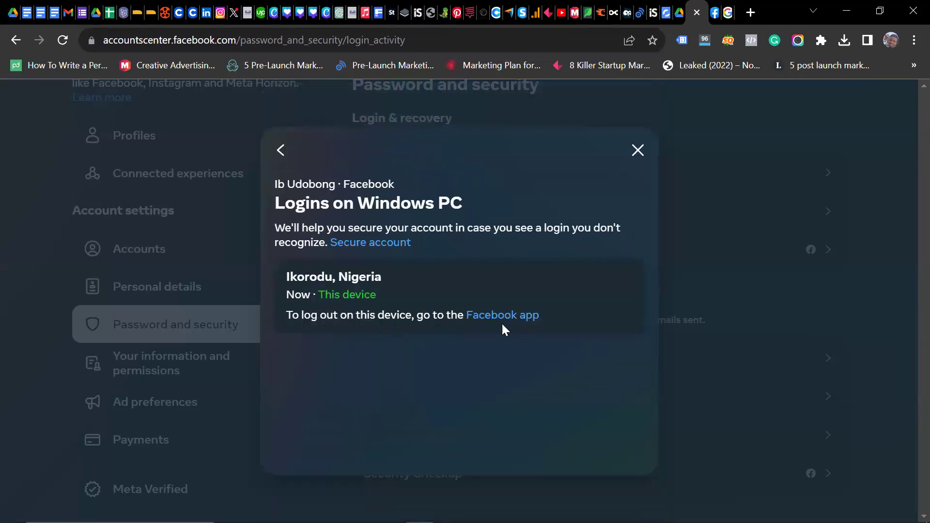
pyautogui.click(637, 147)
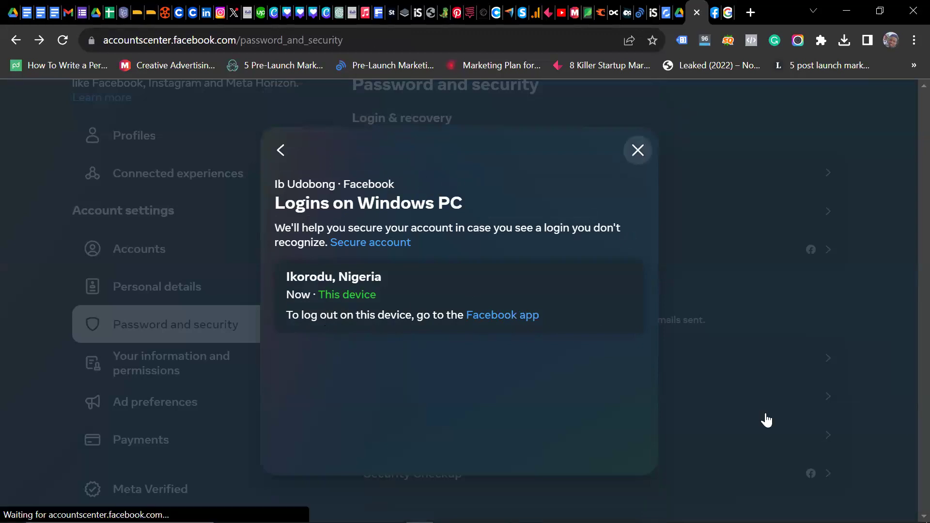
# Step: Run Security Checkup past its no-recommended-actions summary, then return to the Accounts Center tab
pyautogui.click(826, 473)
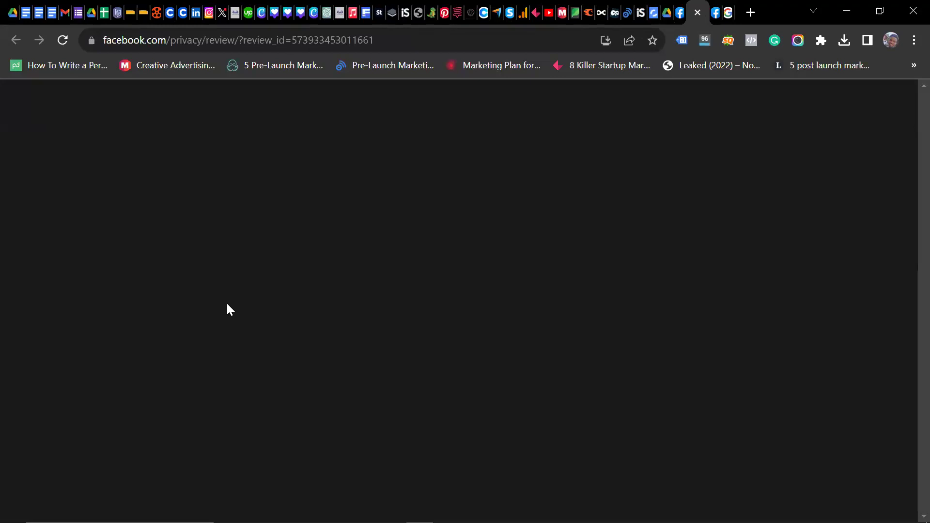
pyautogui.scroll(-2, 368, 358)
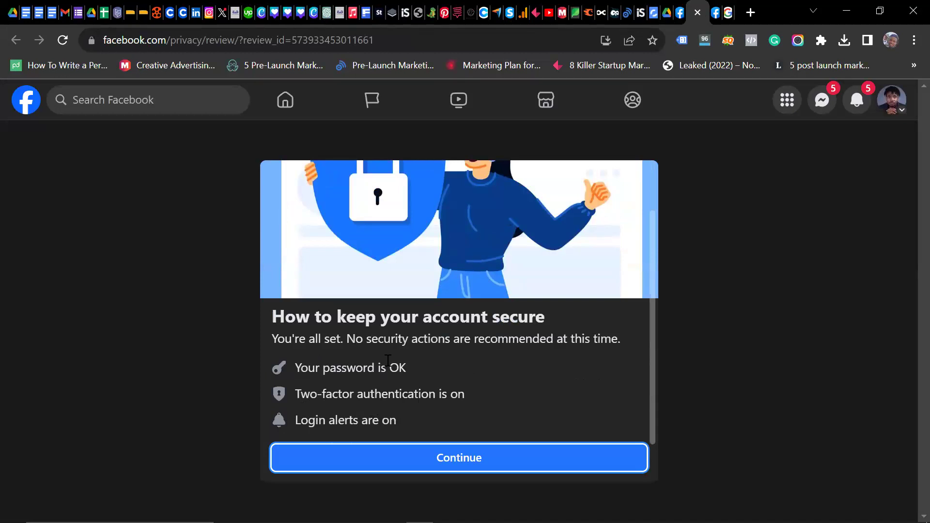
pyautogui.click(406, 458)
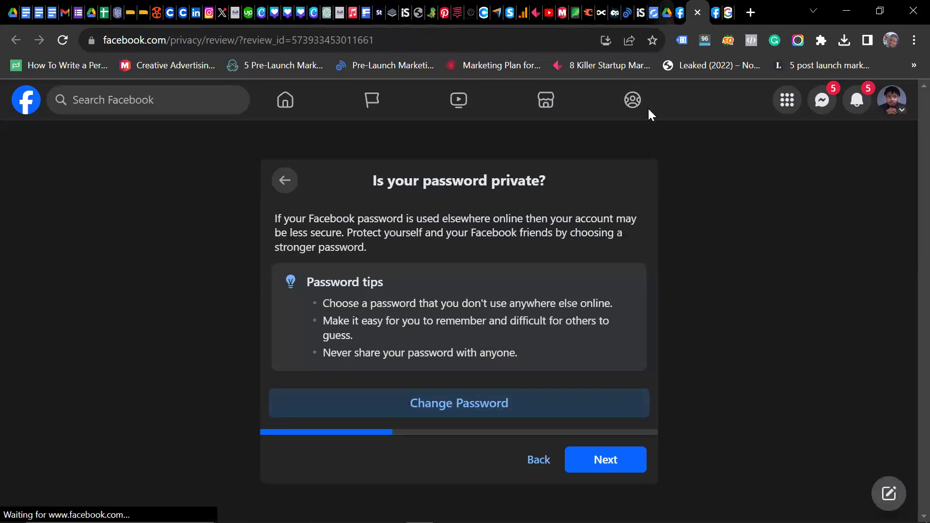
pyautogui.hotkey('ctrl', 'shift', 'Tab')
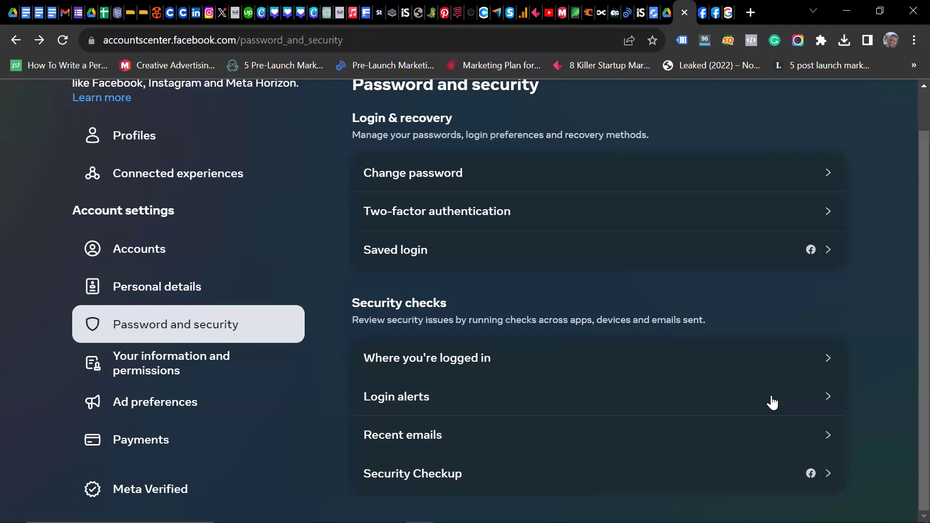
# Step: Recheck login alerts for the Facebook account and first Instagram account (in-app), then close
pyautogui.click(831, 396)
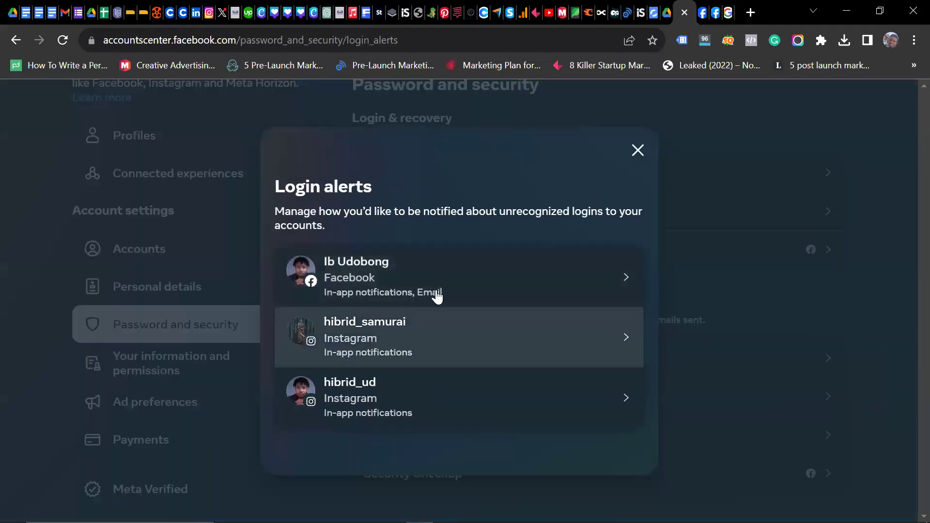
pyautogui.click(624, 277)
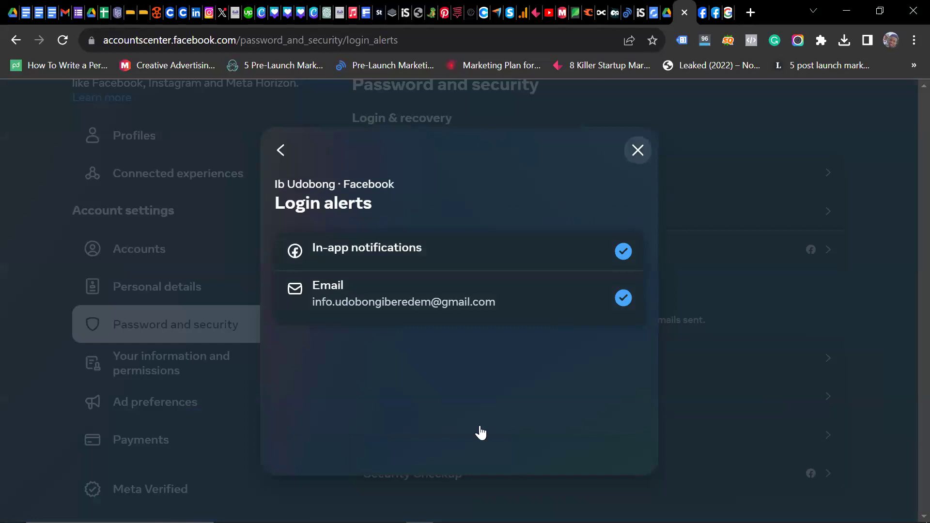
pyautogui.click(834, 402)
pyautogui.click(833, 393)
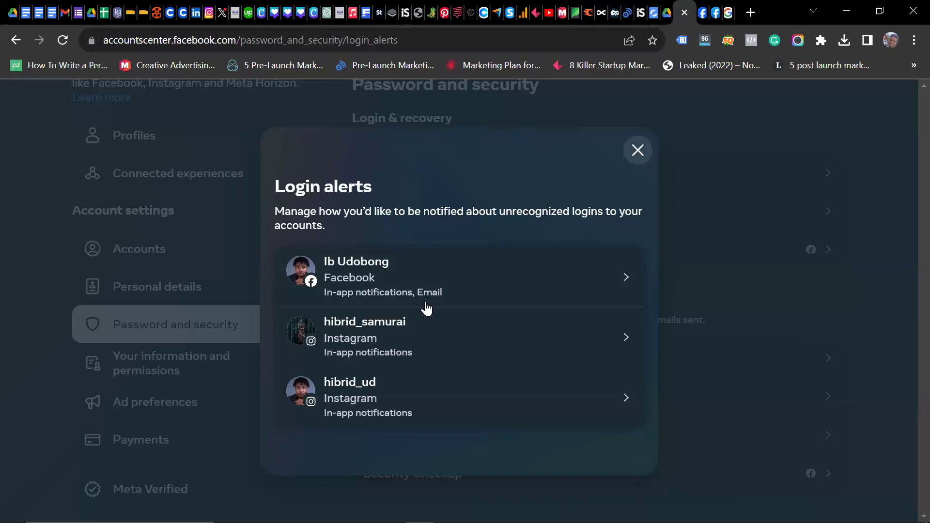
pyautogui.click(629, 340)
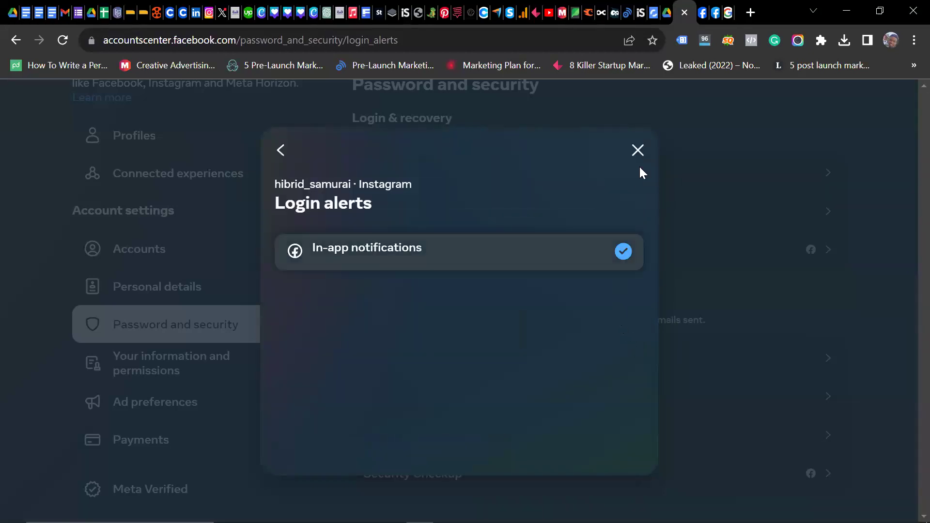
pyautogui.click(637, 151)
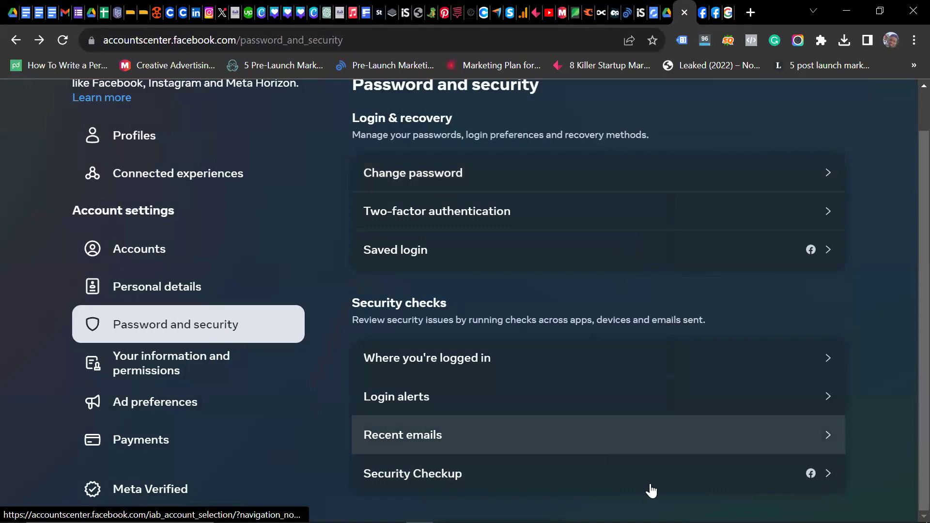
pyautogui.scroll(1, 670, 444)
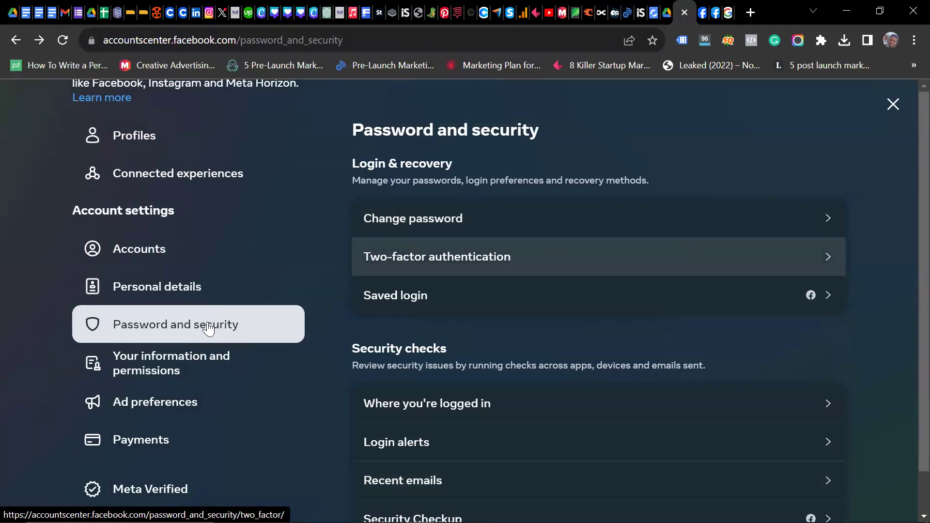
pyautogui.click(167, 304)
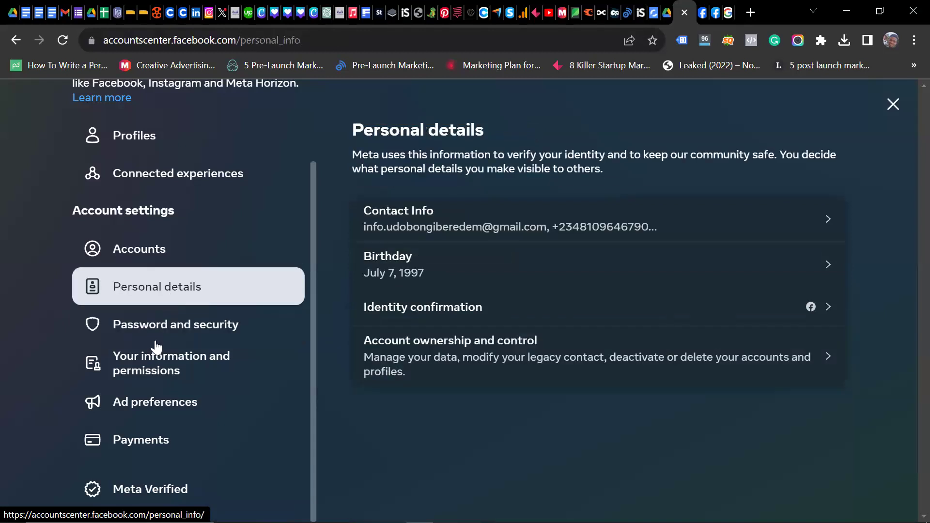
pyautogui.click(156, 369)
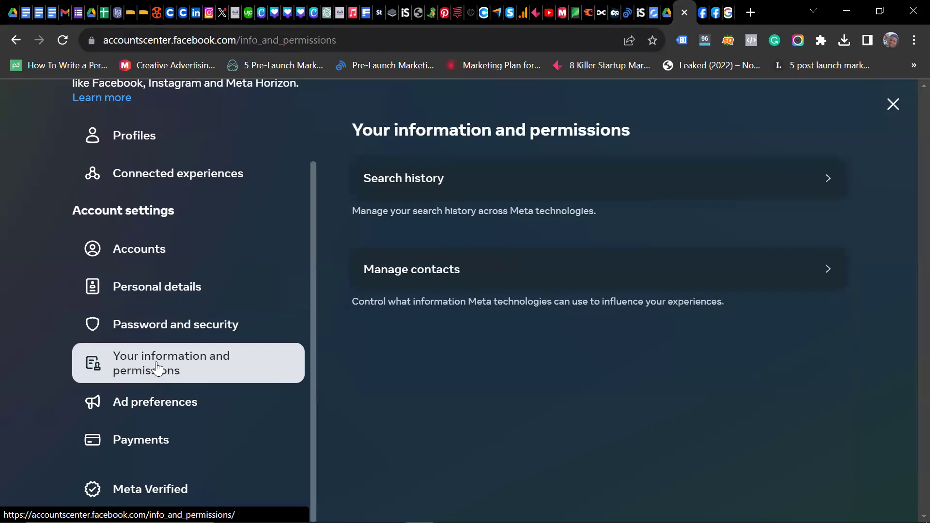
pyautogui.click(159, 182)
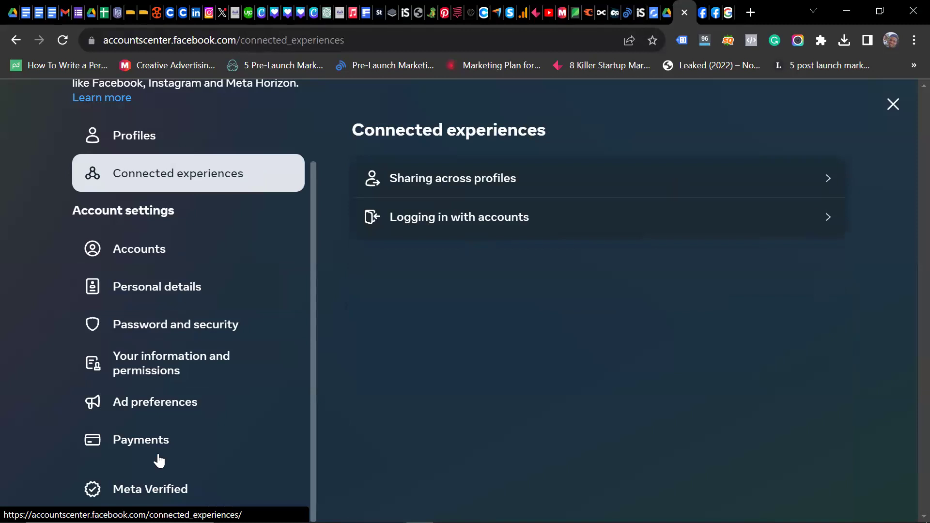
pyautogui.click(178, 441)
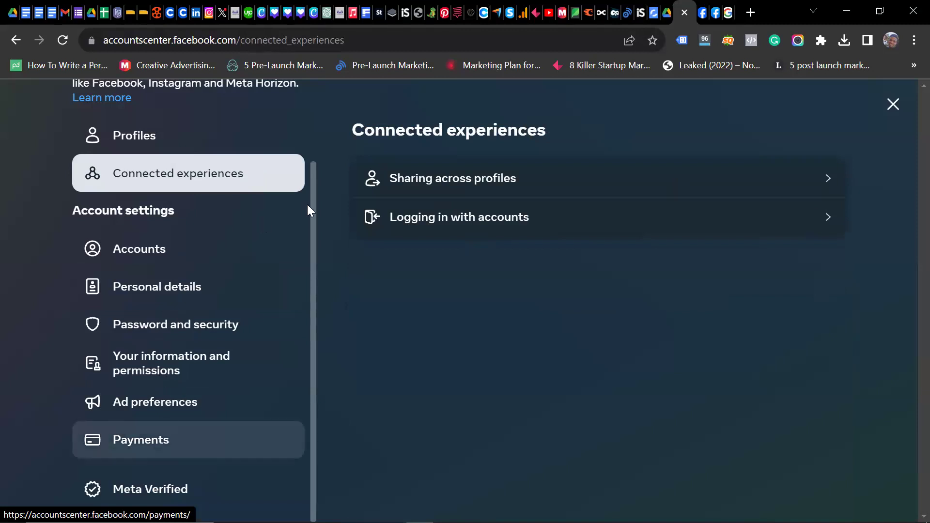
pyautogui.scroll(2, 306, 204)
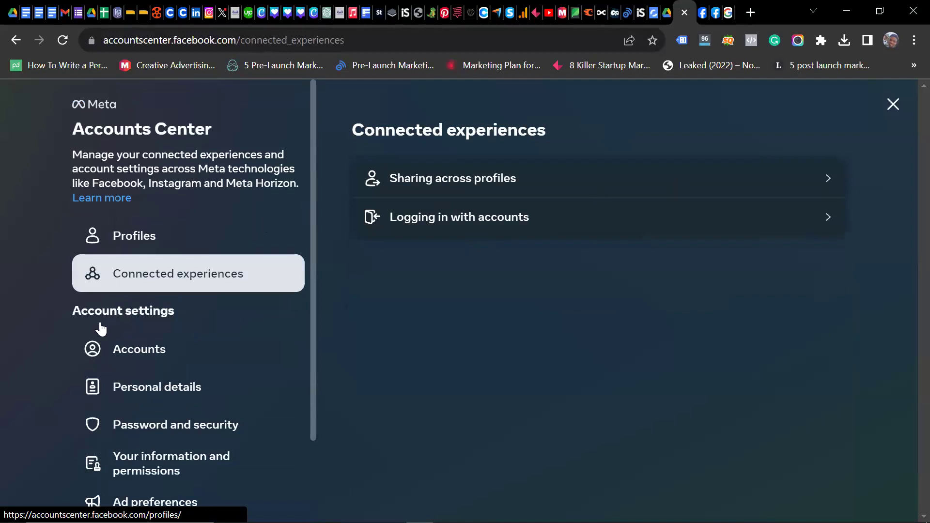
pyautogui.scroll(-2, 125, 317)
pyautogui.click(125, 321)
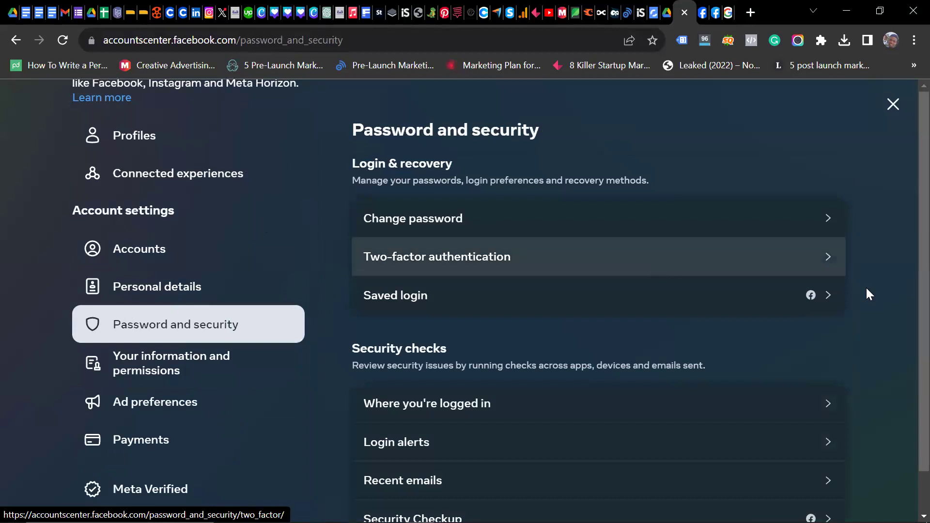
# Step: Open Saved login in a new tab, then switch to the 'Is your password private?' tab
pyautogui.click(835, 295)
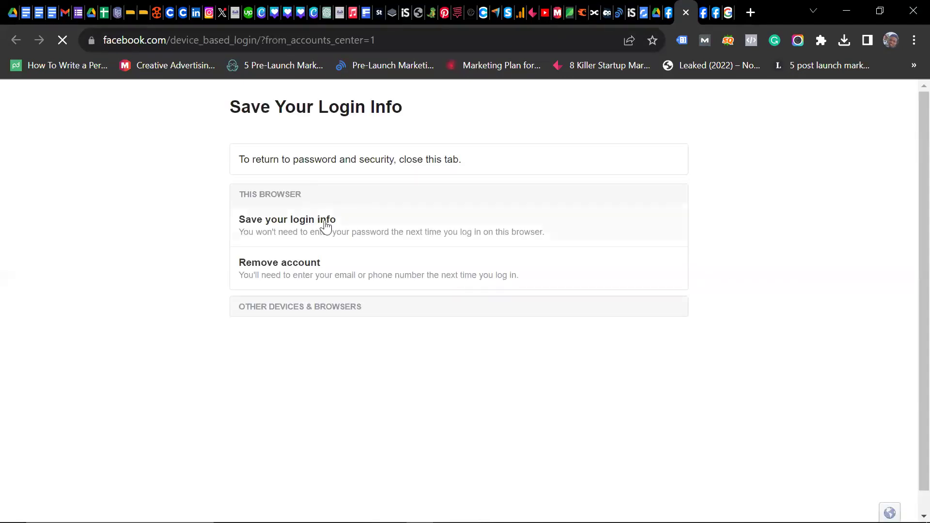
pyautogui.click(716, 12)
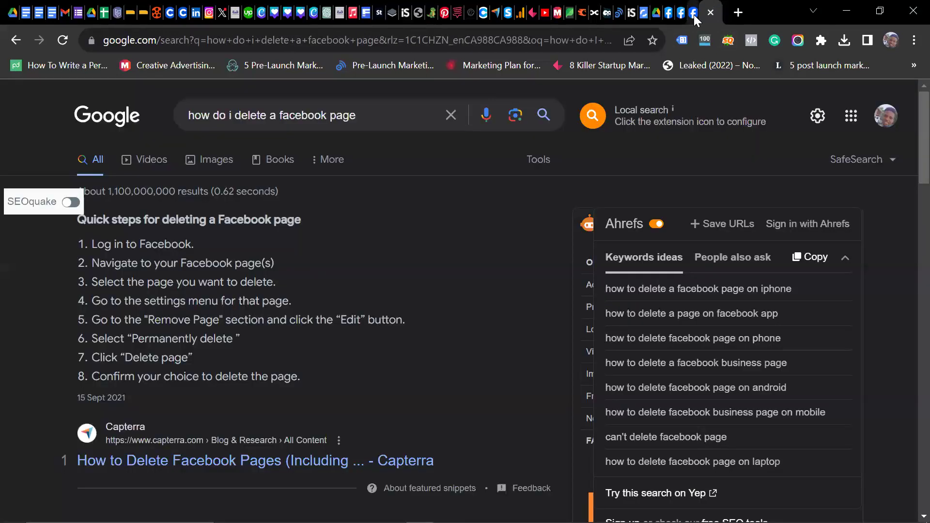
pyautogui.click(694, 16)
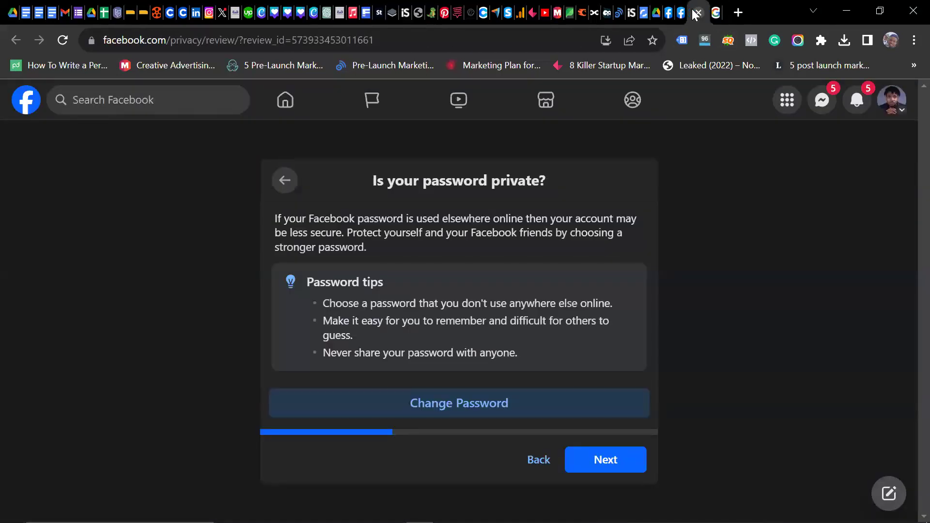
# Step: Close the password privacy and Save Your Login Info tabs, then open Connected experiences
pyautogui.click(696, 13)
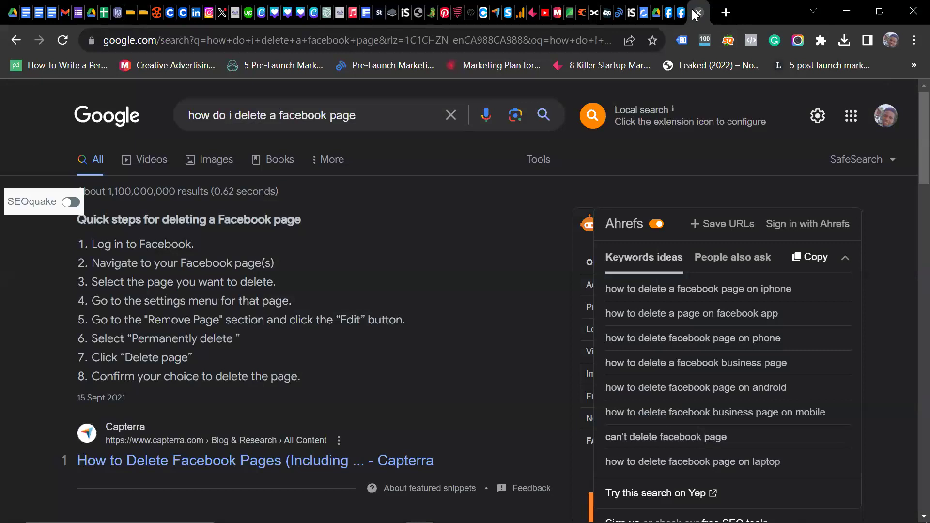
pyautogui.click(681, 13)
pyautogui.click(680, 13)
pyautogui.click(670, 14)
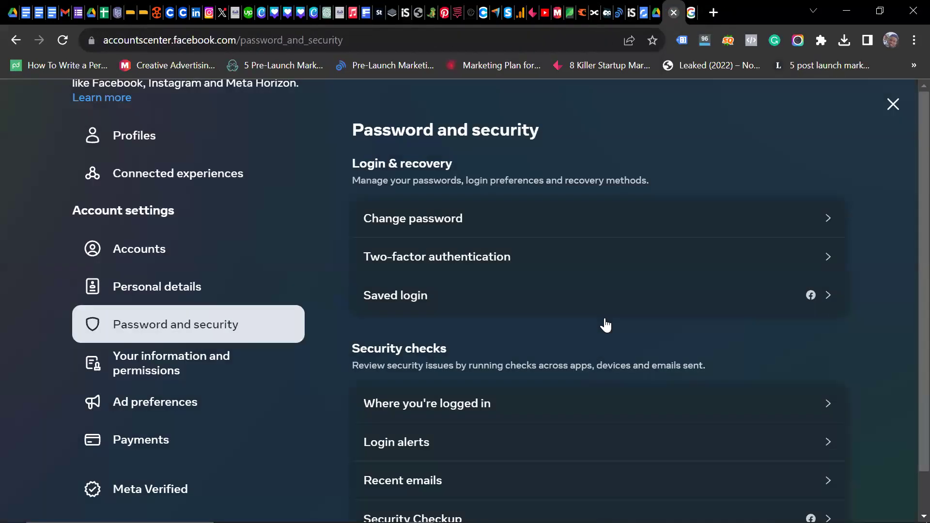
pyautogui.scroll(-1, 430, 257)
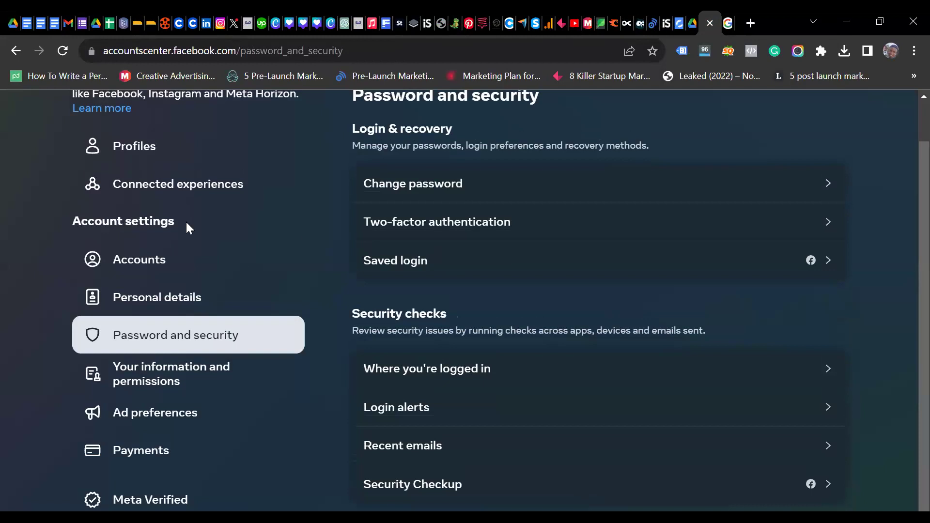
pyautogui.click(177, 186)
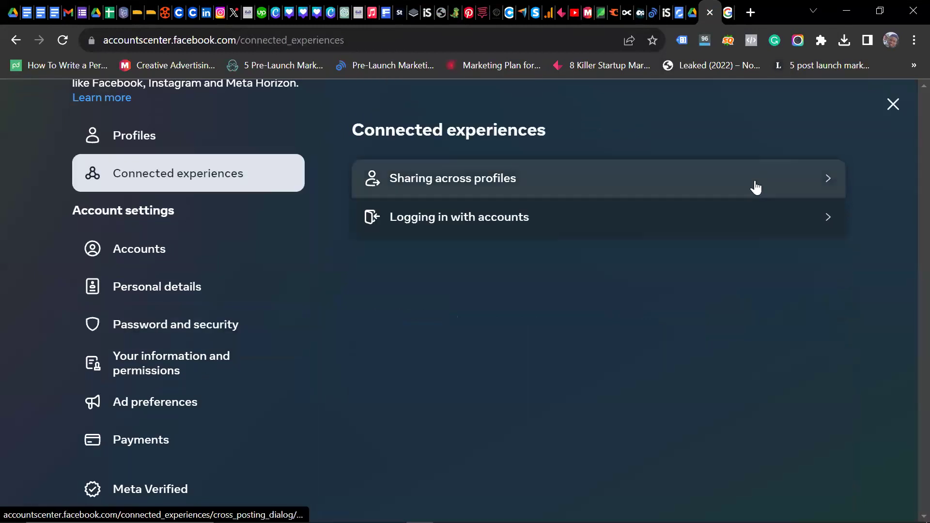
# Step: Open Sharing across profiles and select the second Instagram profile to see its Facebook auto-sharing settings
pyautogui.click(804, 170)
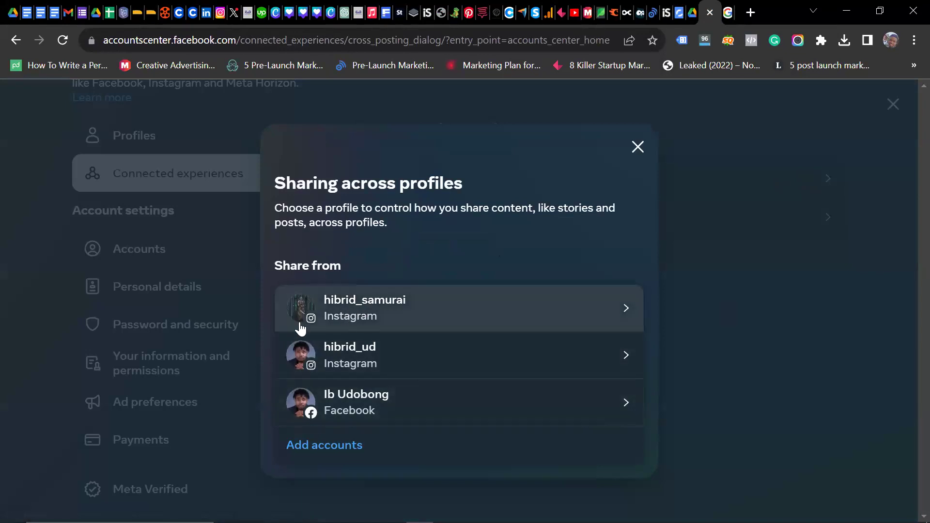
pyautogui.click(623, 355)
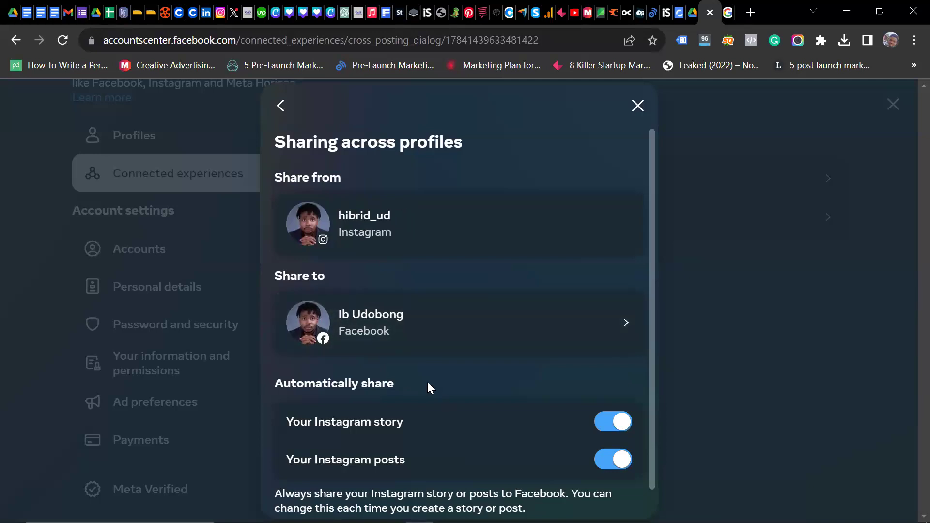
# Step: Open the Share to list and look through the Facebook profiles that can receive posts
pyautogui.scroll(-2, 426, 380)
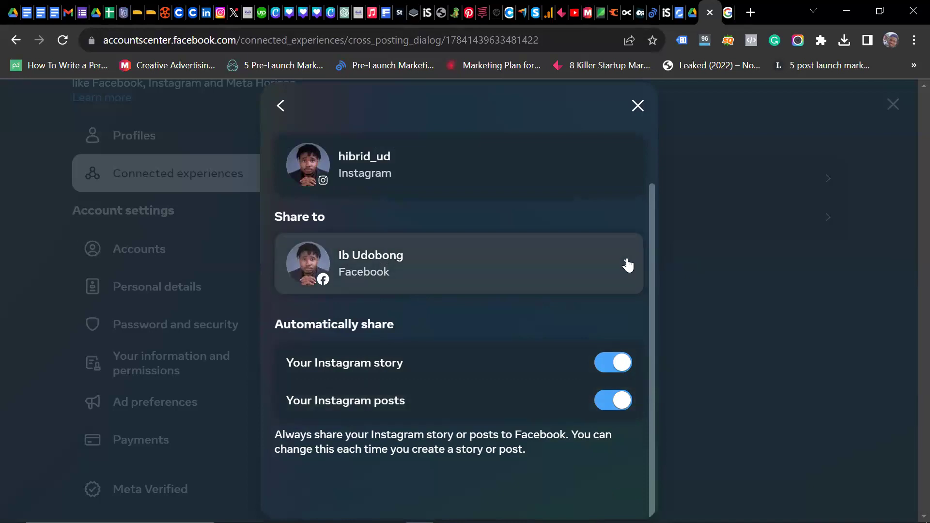
pyautogui.click(626, 261)
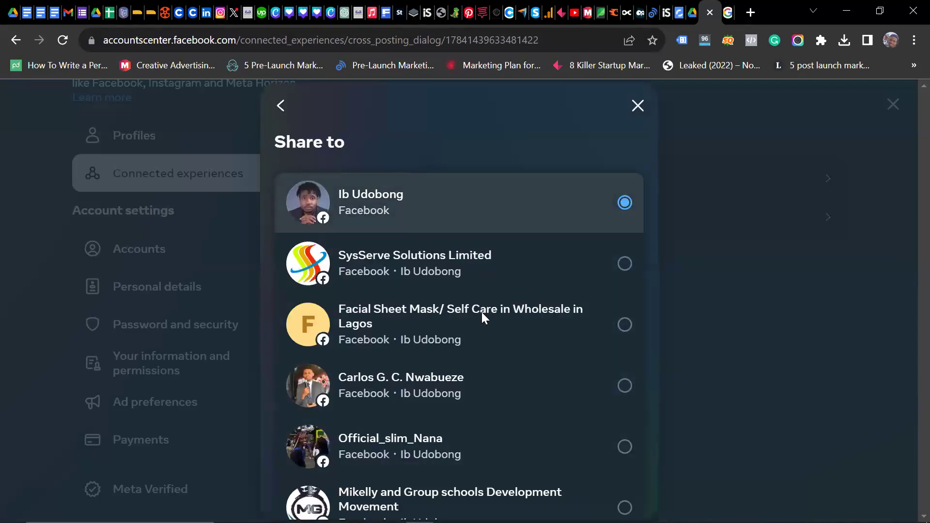
pyautogui.scroll(-5, 490, 315)
pyautogui.scroll(5, 491, 317)
pyautogui.scroll(1, 552, 223)
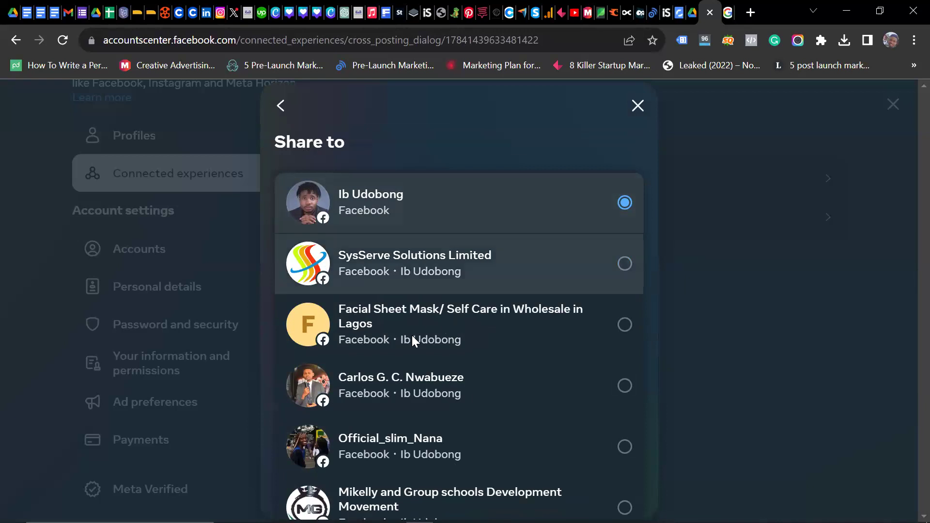
pyautogui.scroll(-8, 412, 335)
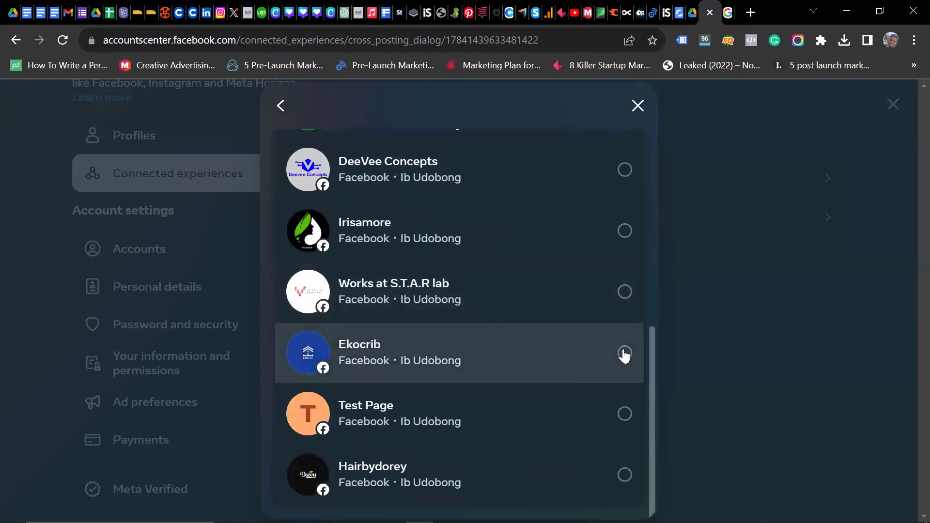
# Step: Pick the Ekocrib page, then cancel the password prompt and close the Share to list
pyautogui.click(624, 355)
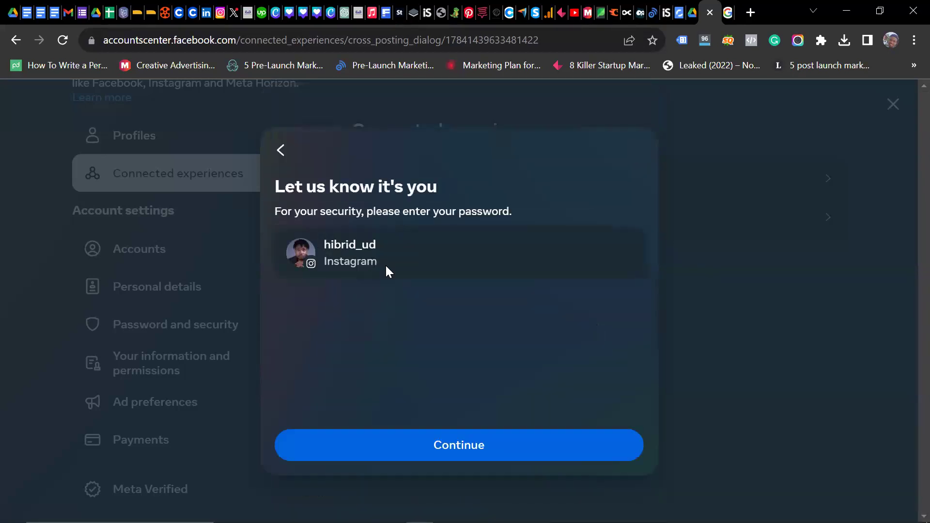
pyautogui.click(286, 157)
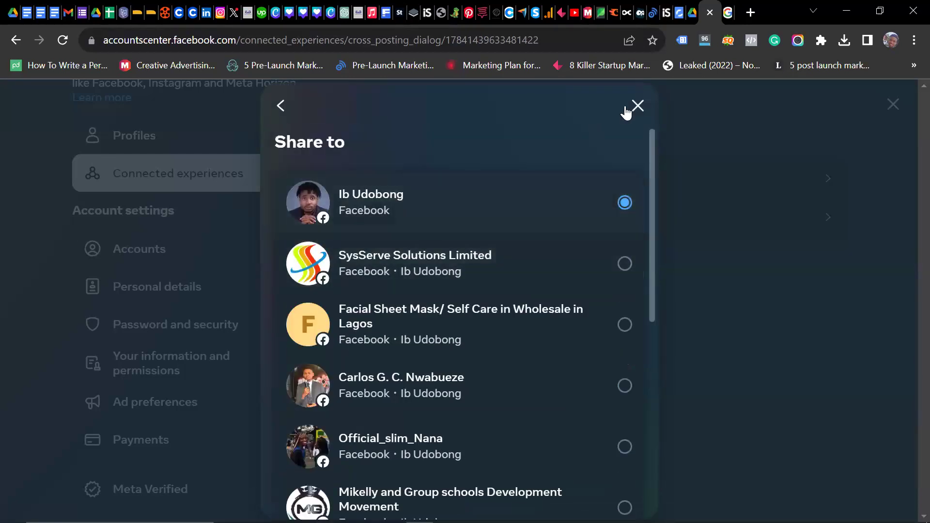
pyautogui.click(625, 107)
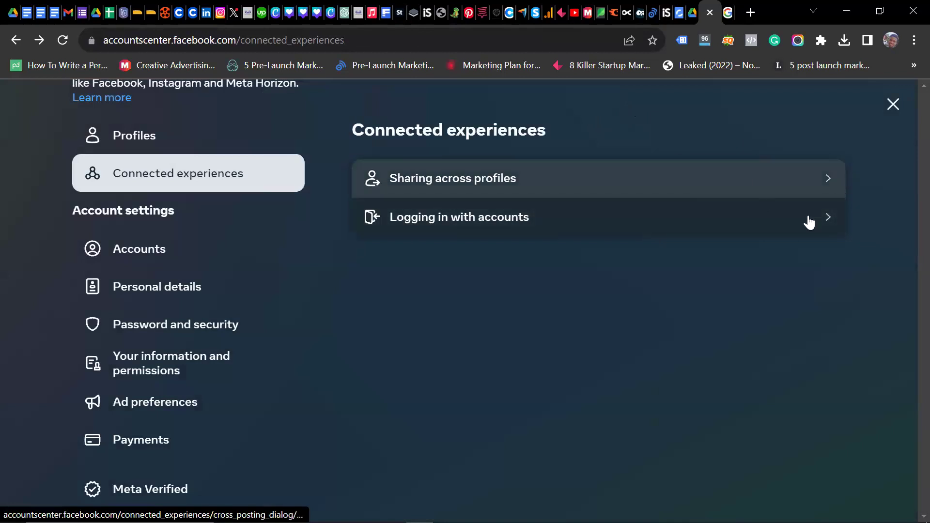
pyautogui.click(827, 220)
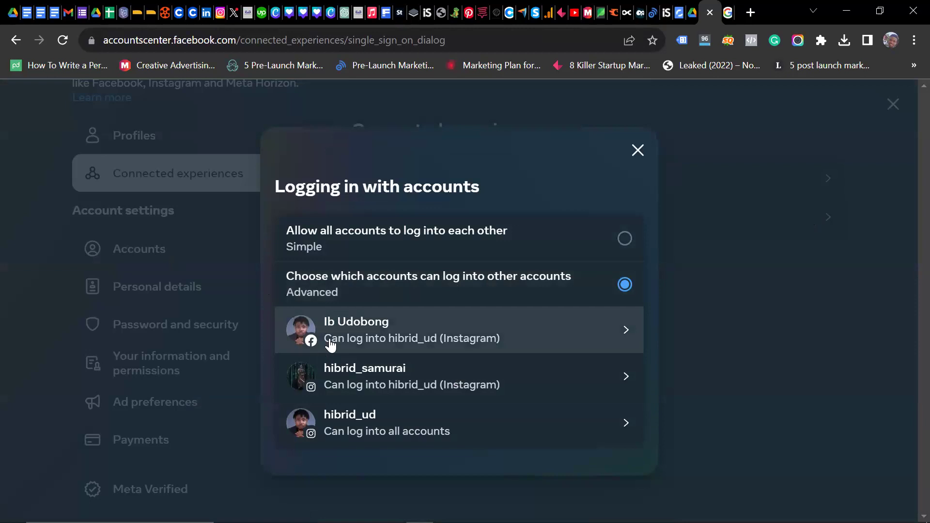
pyautogui.click(627, 332)
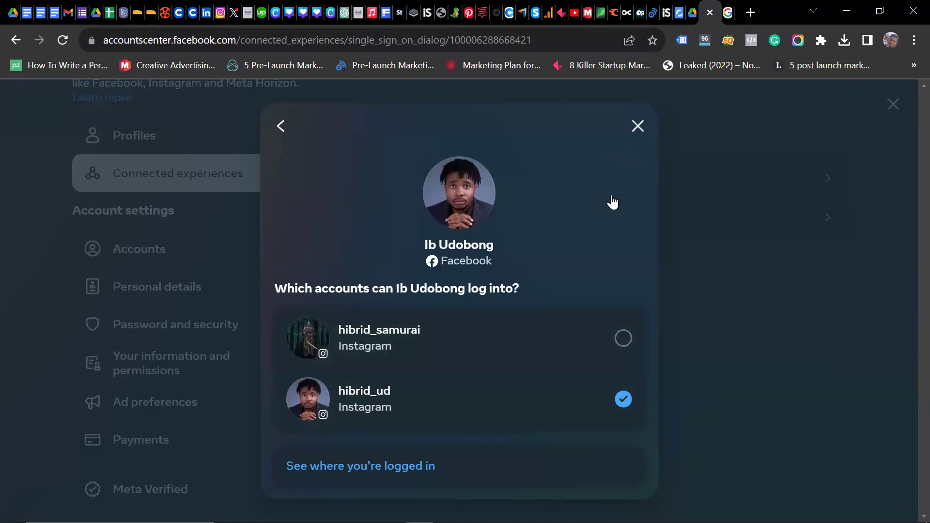
pyautogui.click(635, 126)
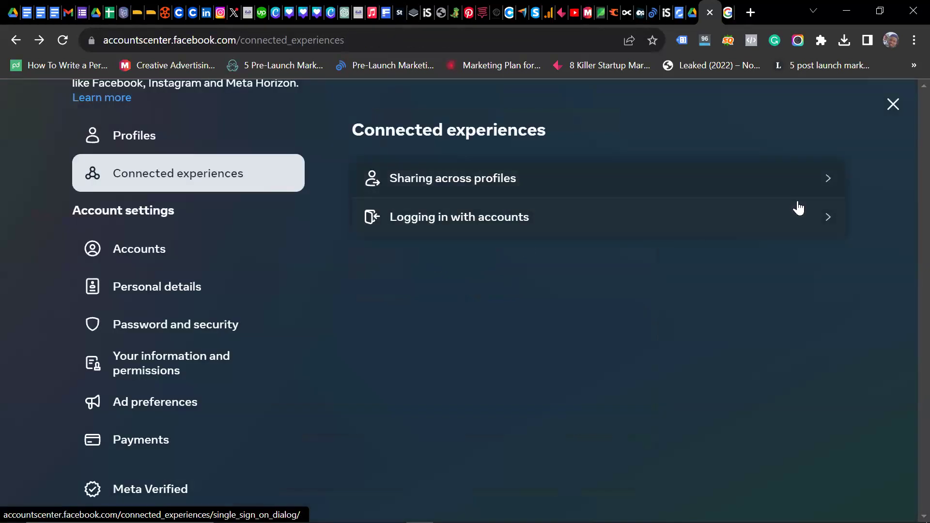
pyautogui.click(812, 209)
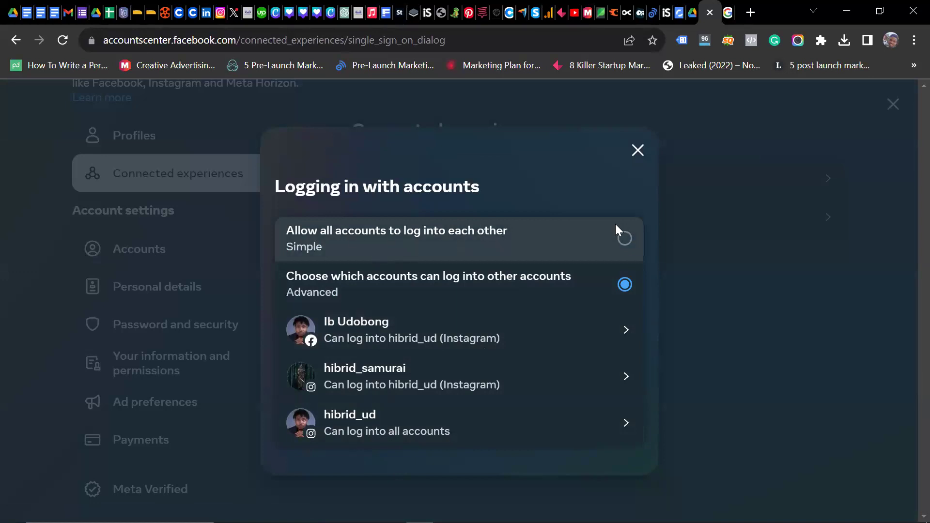
pyautogui.click(623, 246)
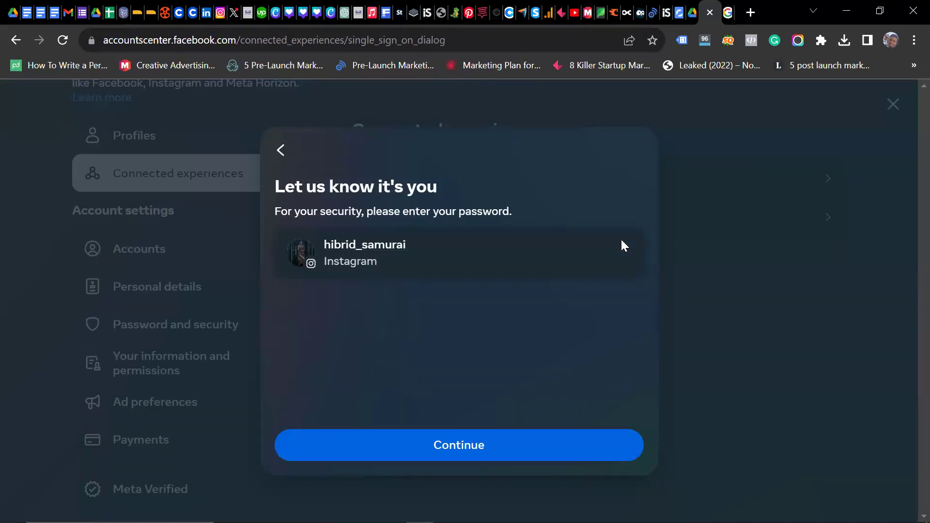
pyautogui.click(280, 150)
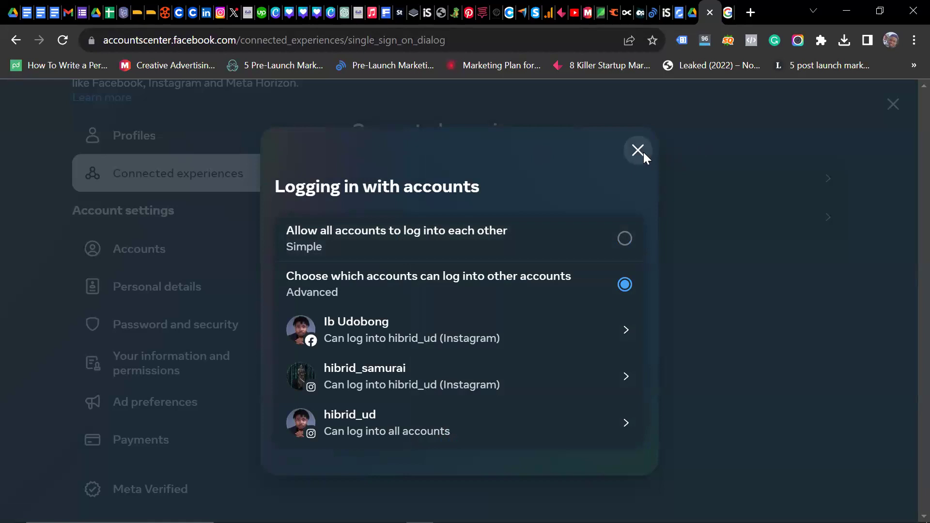
pyautogui.click(637, 150)
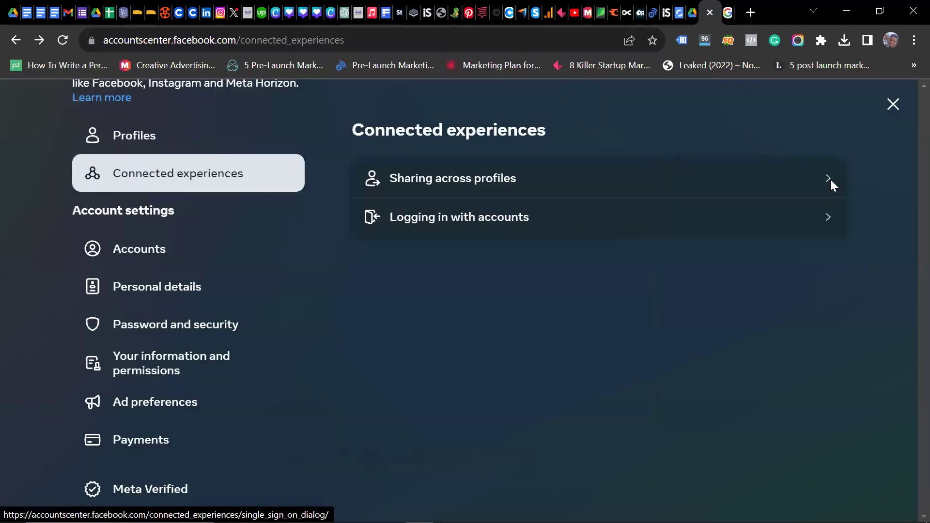
pyautogui.click(812, 186)
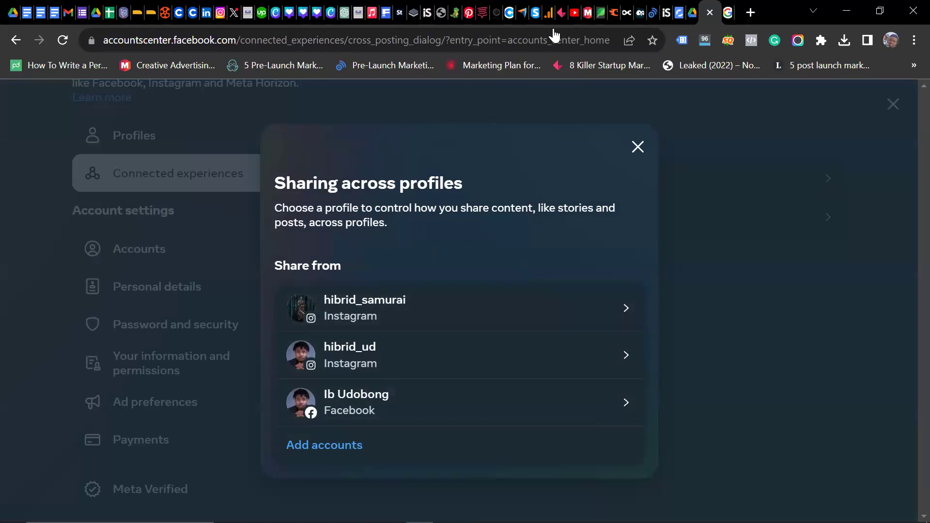
# Step: Close the sharing across profiles overview and switch to Password and security
pyautogui.click(639, 148)
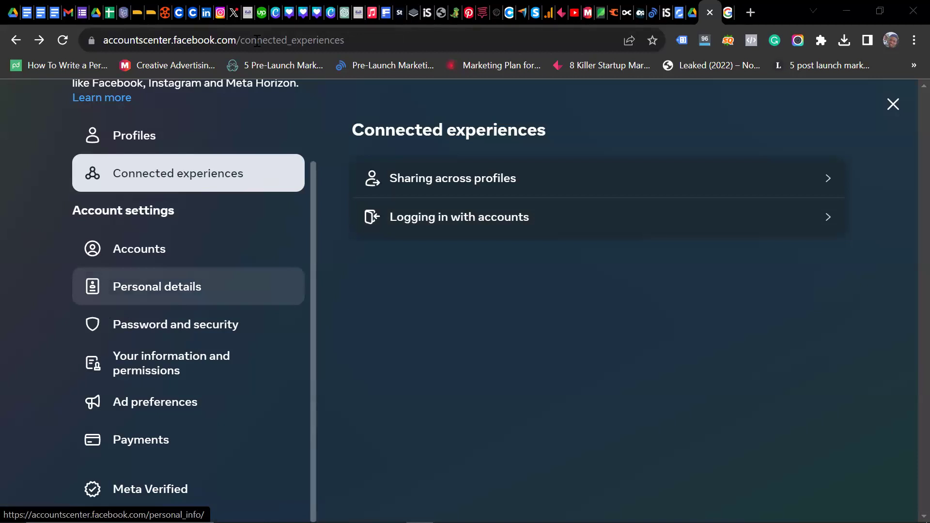
pyautogui.press('Tab')
pyautogui.press('Return')
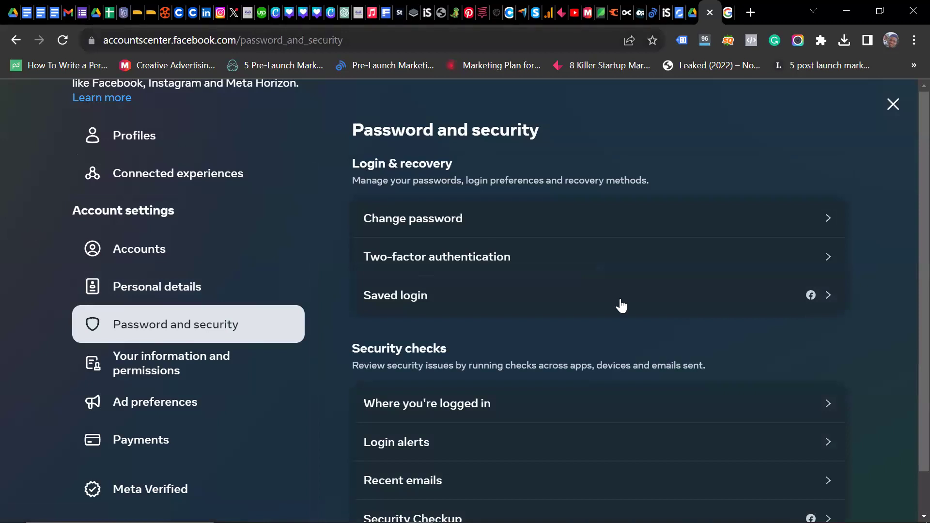
# Step: Open the two-factor authentication settings under Password and security
pyautogui.click(566, 239)
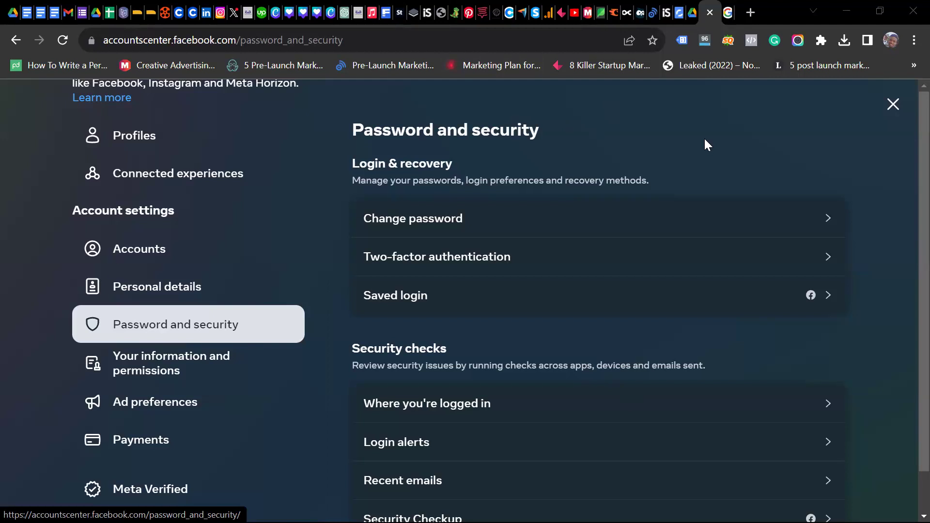
# Step: Go back to Personal details, view the account's contact information, then close it
pyautogui.click(14, 41)
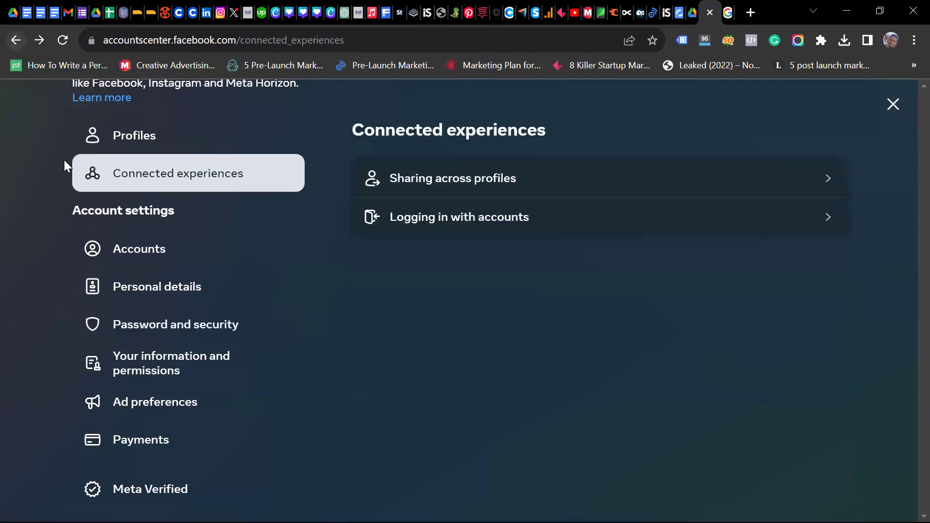
pyautogui.click(17, 41)
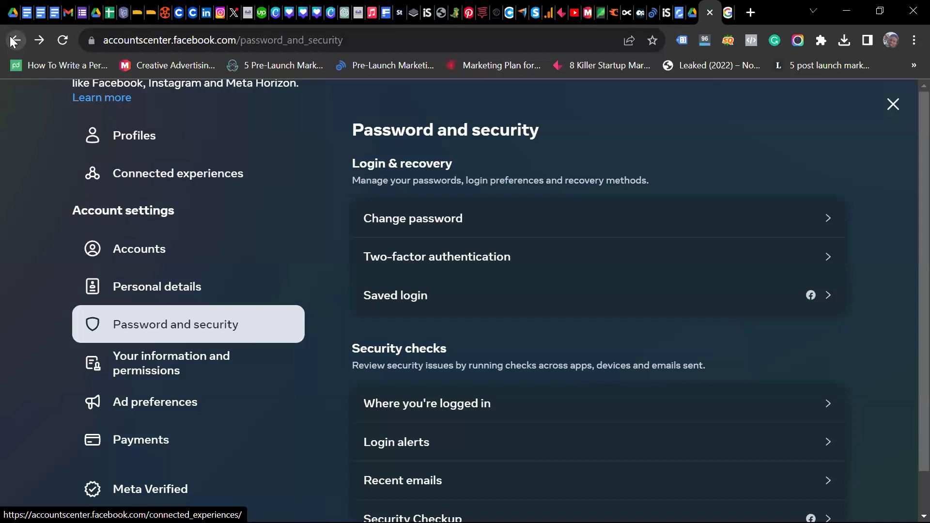
pyautogui.click(11, 41)
pyautogui.click(12, 42)
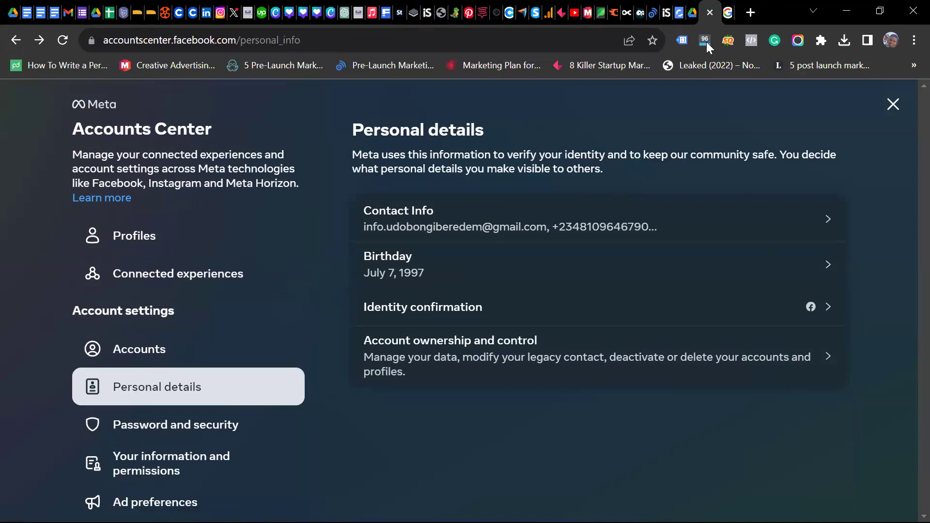
pyautogui.click(819, 205)
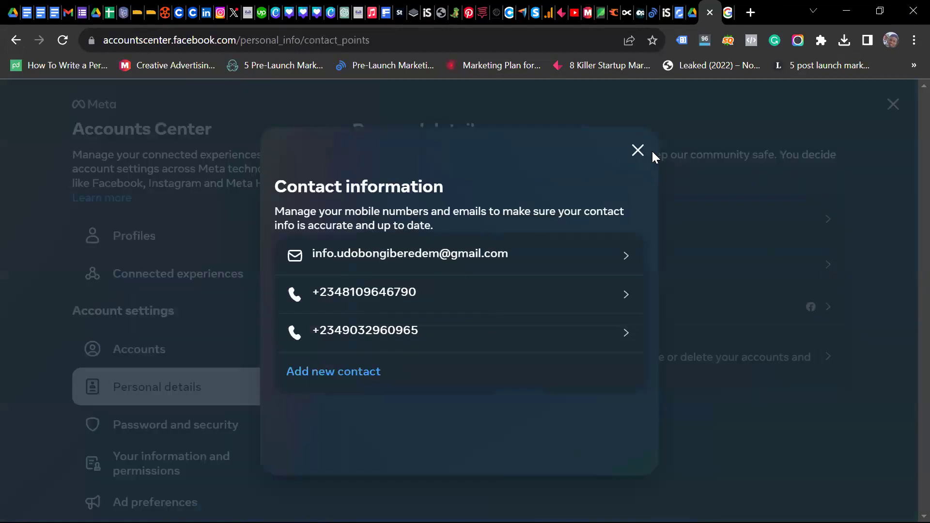
pyautogui.click(628, 154)
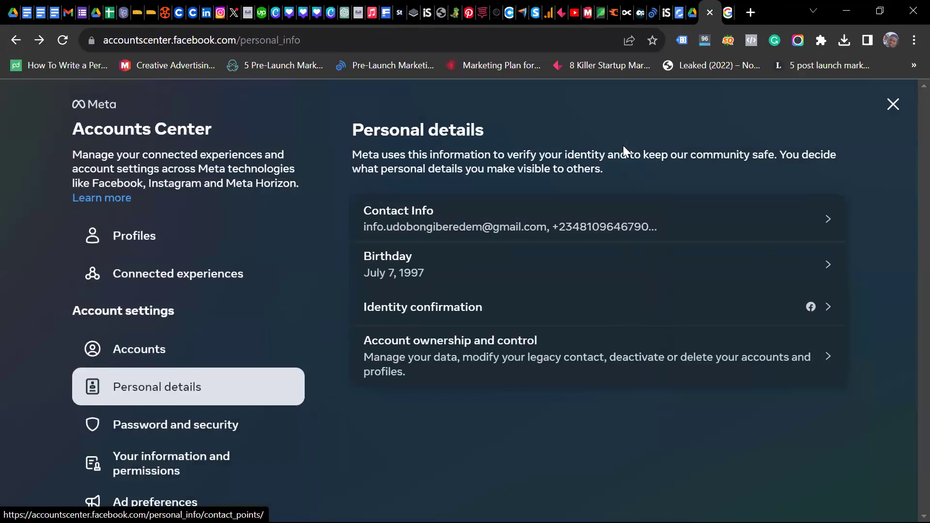
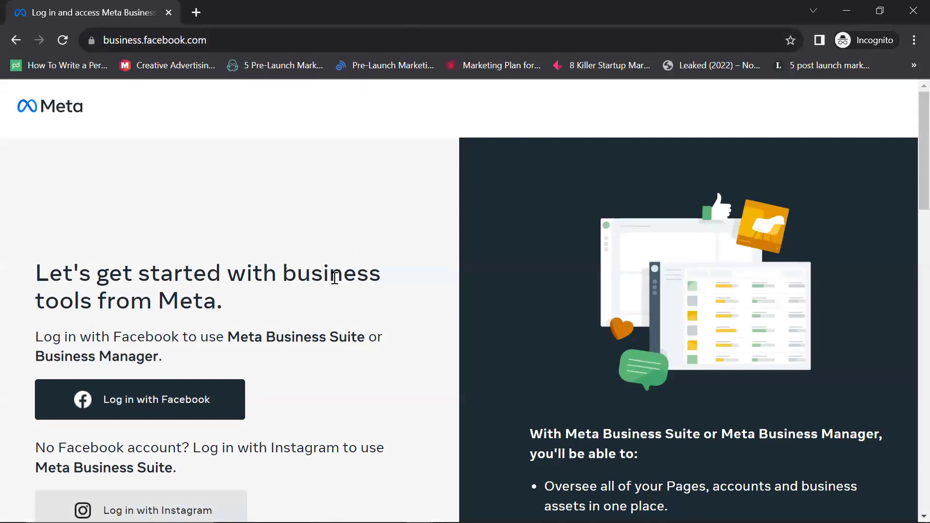
pyautogui.scroll(-5, 199, 275)
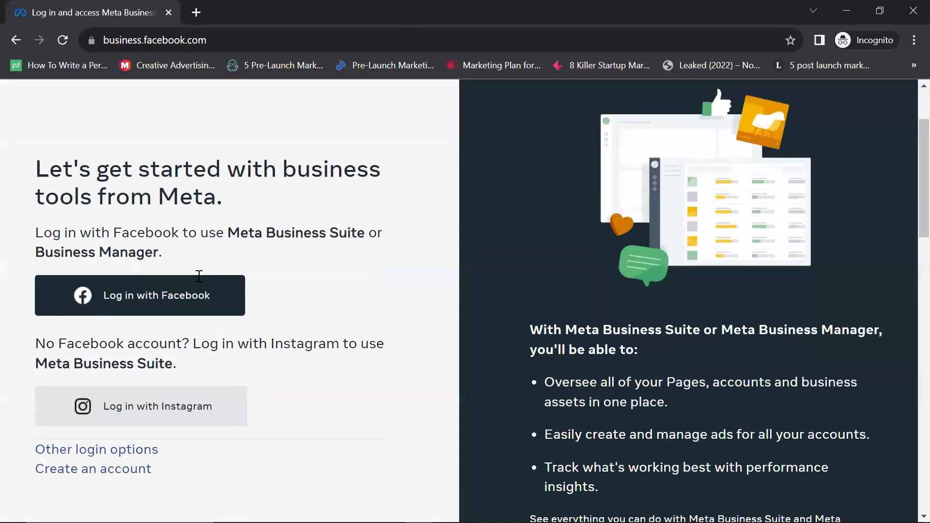
pyautogui.scroll(-2, 199, 276)
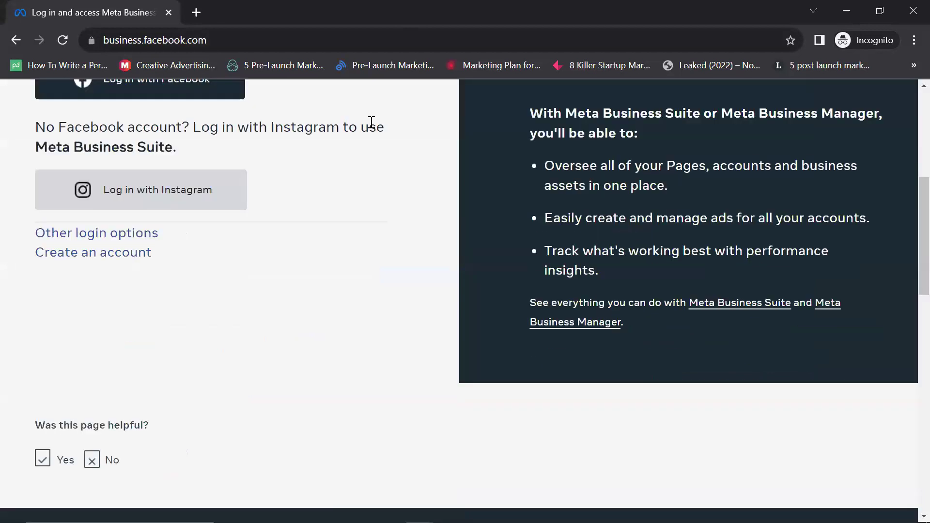
pyautogui.scroll(4, 372, 122)
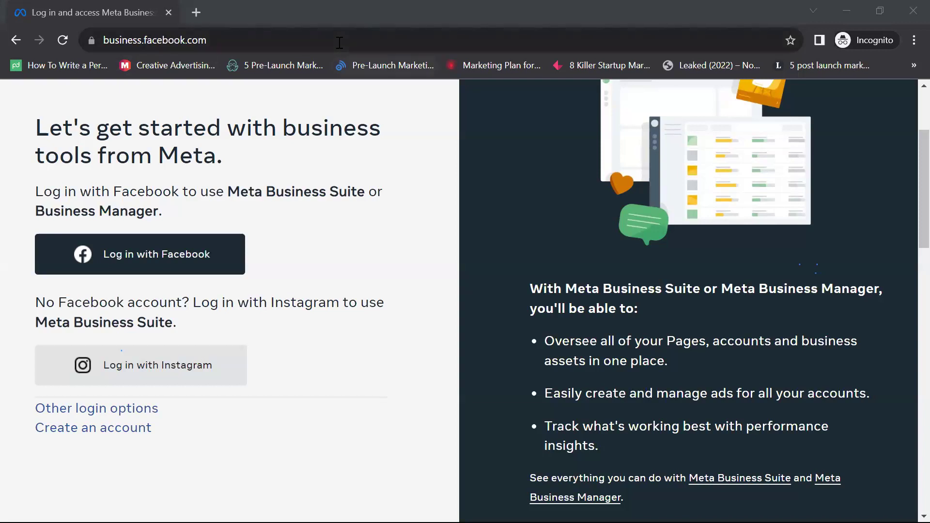
pyautogui.click(407, 454)
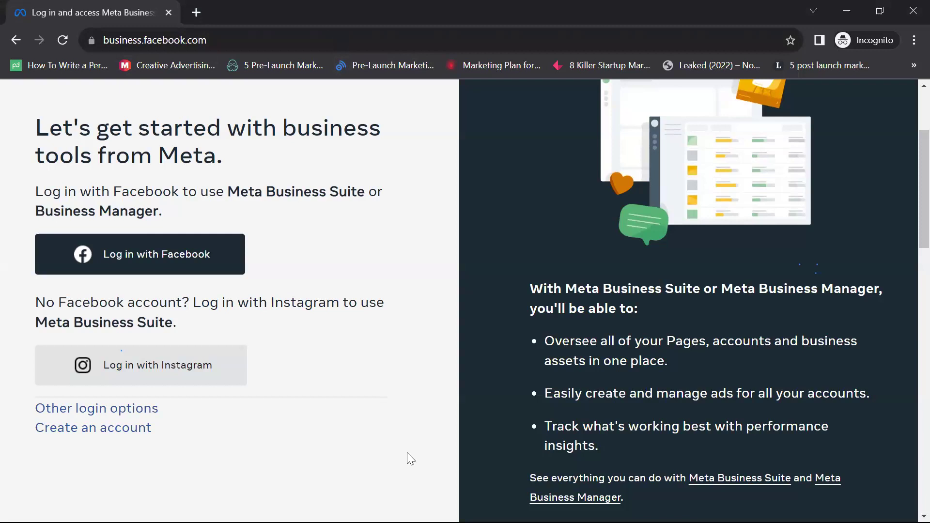
pyautogui.click(598, 125)
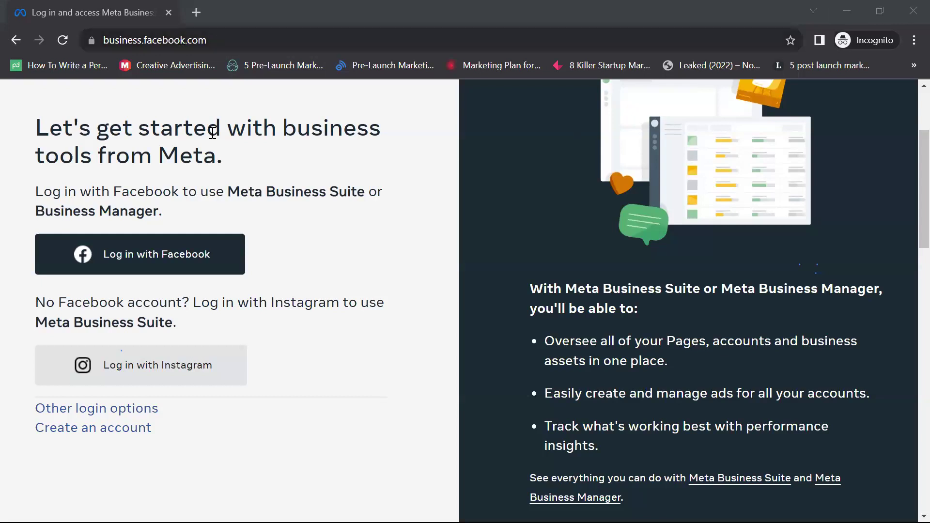
# Step: Scroll the business.facebook.com landing page, then choose 'Log in with Facebook'
pyautogui.scroll(-10, 162, 222)
pyautogui.scroll(6, 160, 216)
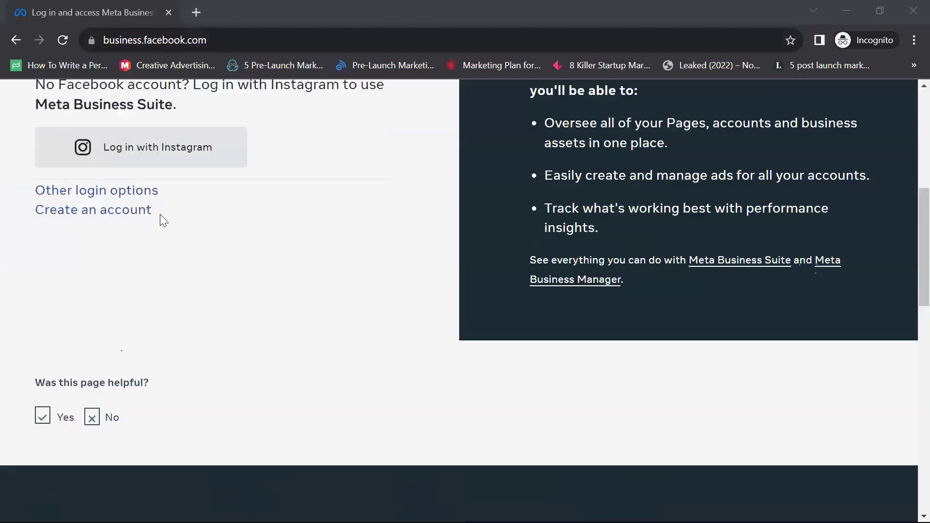
pyautogui.scroll(6, 164, 208)
pyautogui.scroll(-8, 171, 198)
pyautogui.scroll(5, 171, 199)
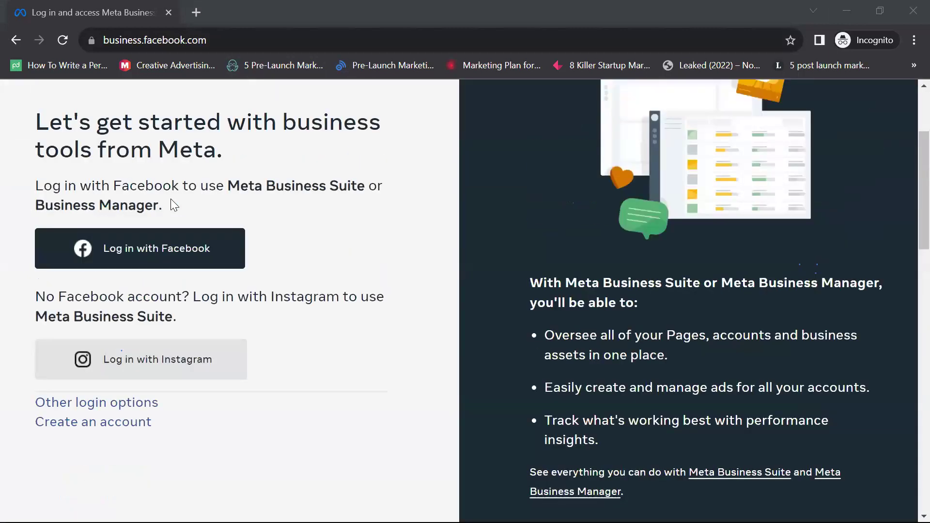
pyautogui.scroll(3, 174, 205)
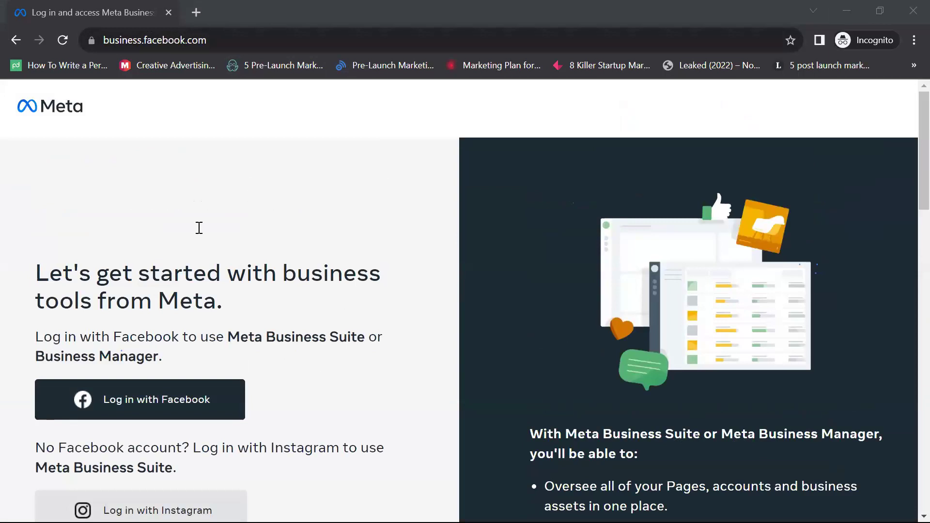
pyautogui.scroll(-3, 197, 229)
pyautogui.scroll(1, 190, 226)
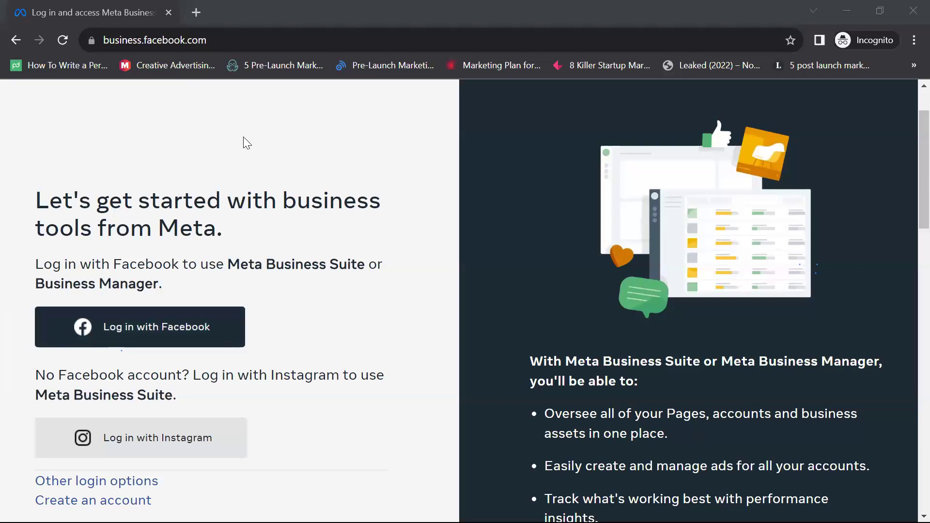
pyautogui.click(111, 324)
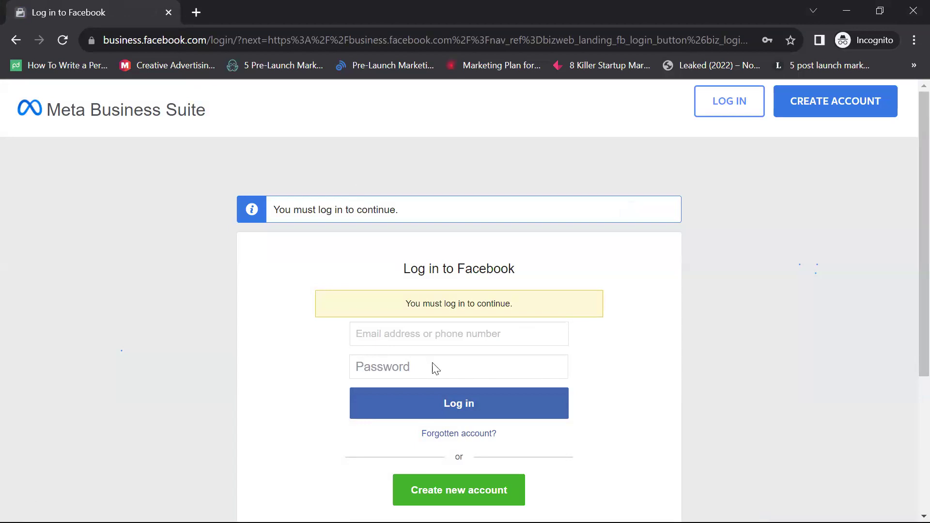
# Step: Fill in the saved account e-mail from Chrome's autofill and type the account password
pyautogui.write('info')
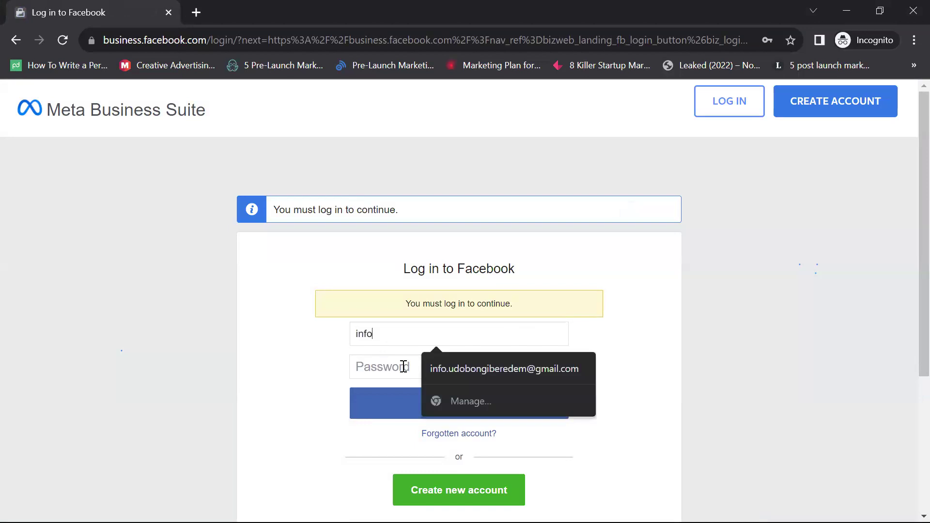
pyautogui.press('Down')
pyautogui.press('Return')
pyautogui.click(413, 362)
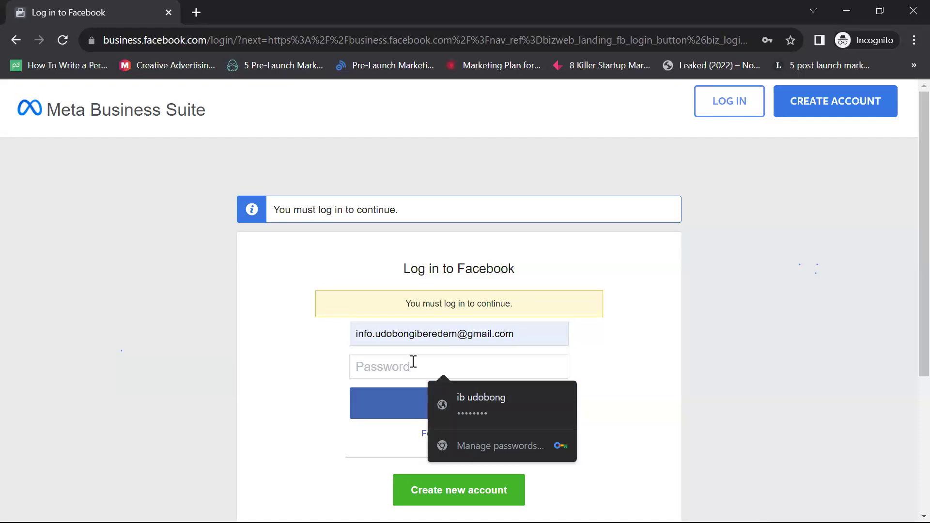
pyautogui.write('•••••••••')
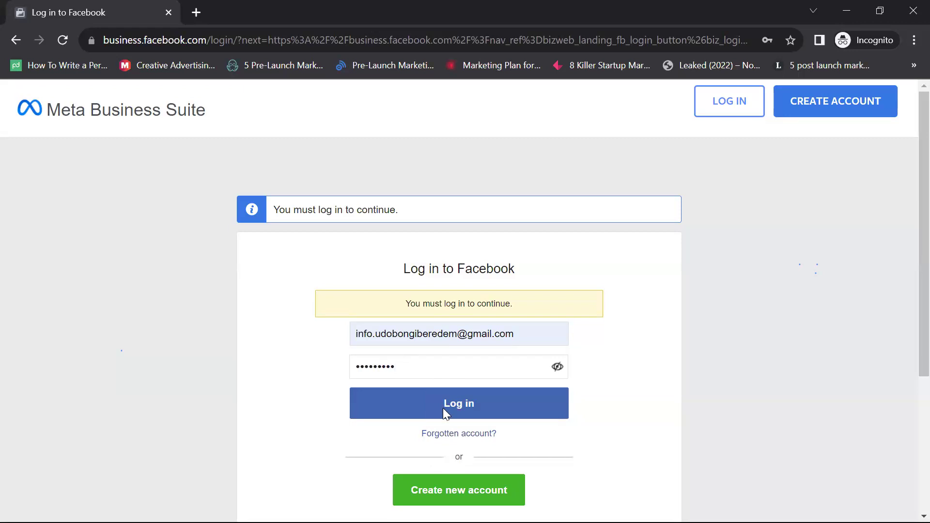
pyautogui.write('•')
# Step: Submit the login, then highlight and deselect the device-approval notification on the two-factor page
pyautogui.click(442, 407)
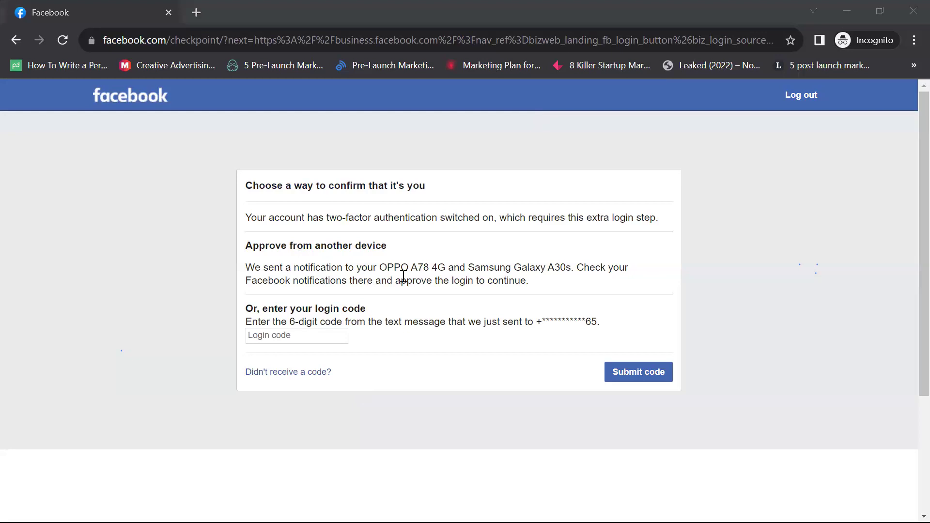
pyautogui.tripleClick(552, 269)
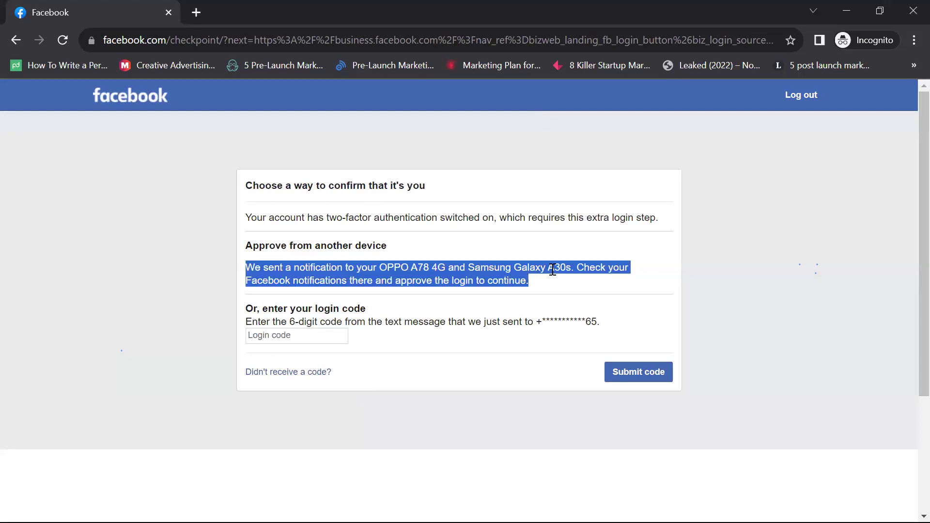
pyautogui.click(552, 269)
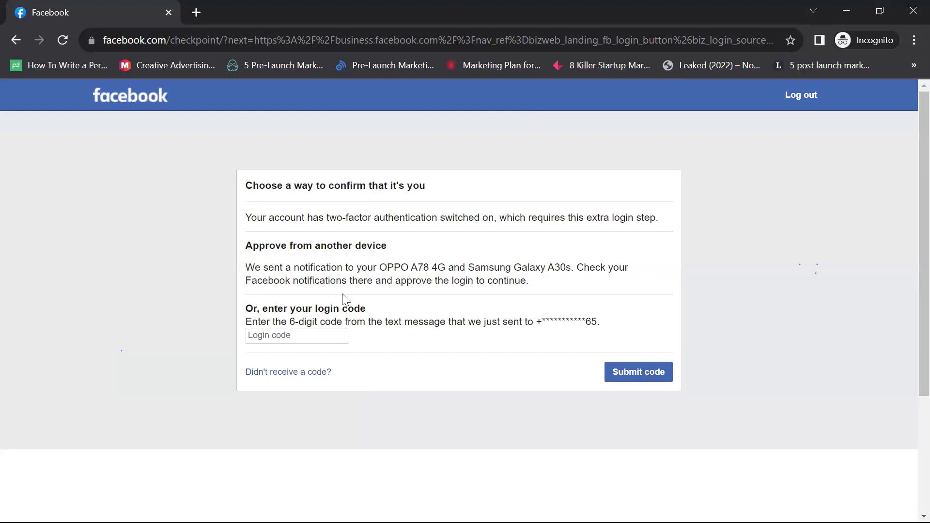
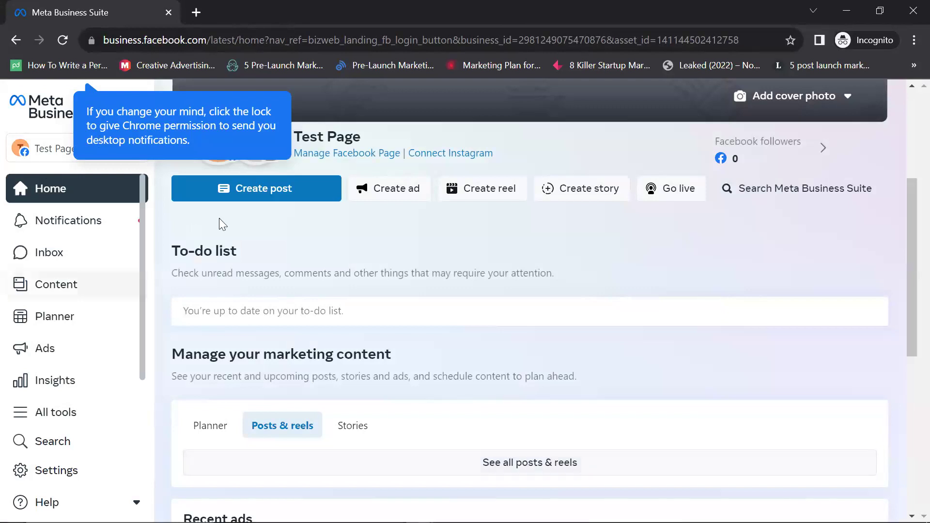
pyautogui.moveTo(381, 186)
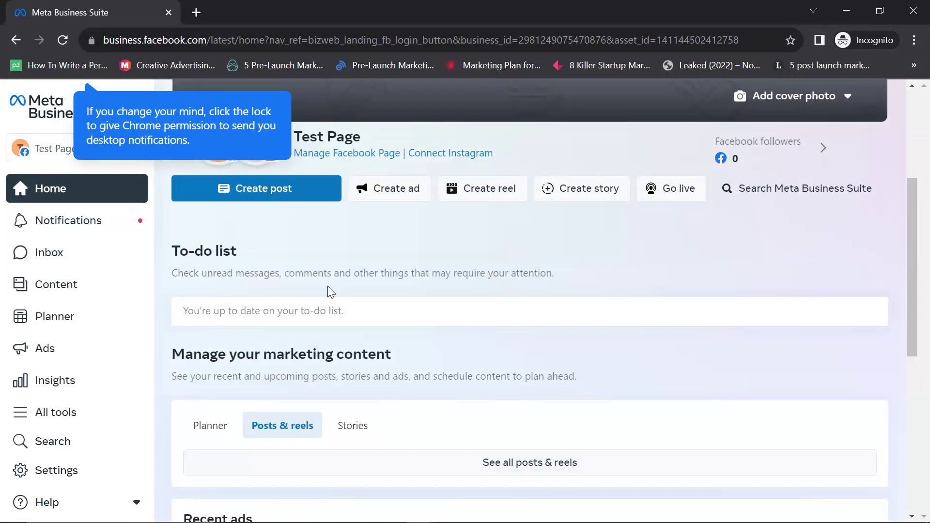
pyautogui.moveTo(382, 141)
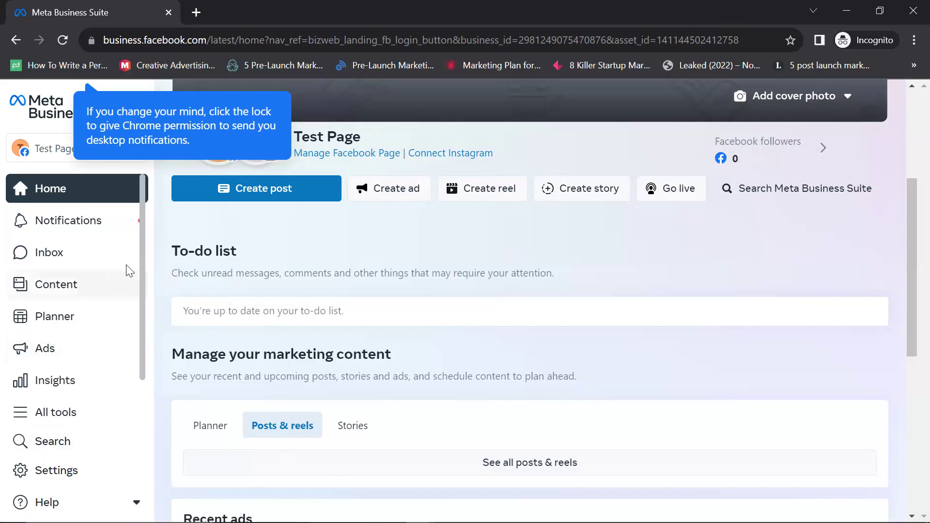
pyautogui.scroll(-2, 106, 311)
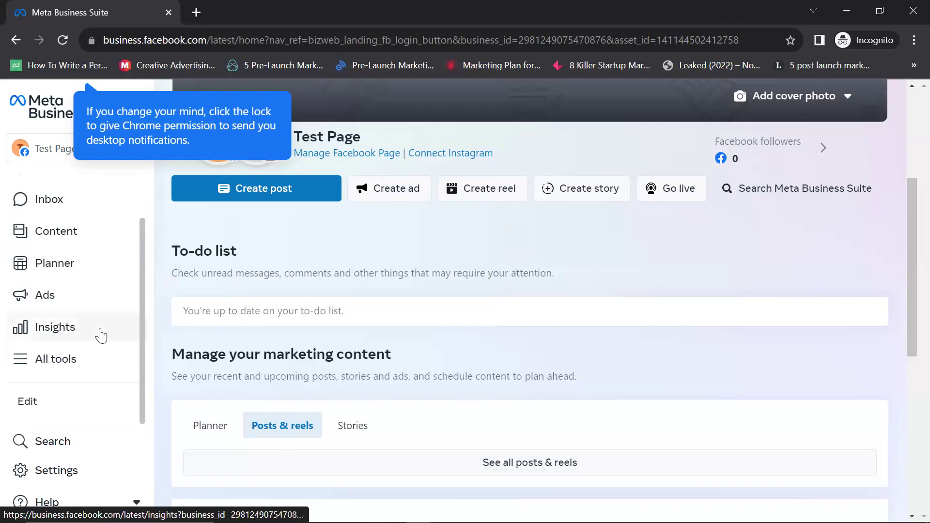
pyautogui.scroll(2, 100, 334)
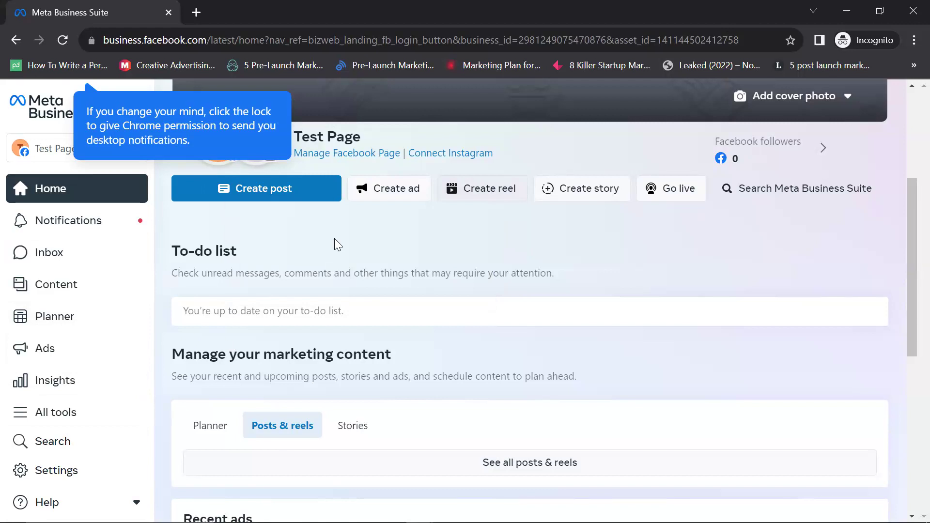
pyautogui.scroll(-1, 82, 317)
pyautogui.scroll(1, 80, 342)
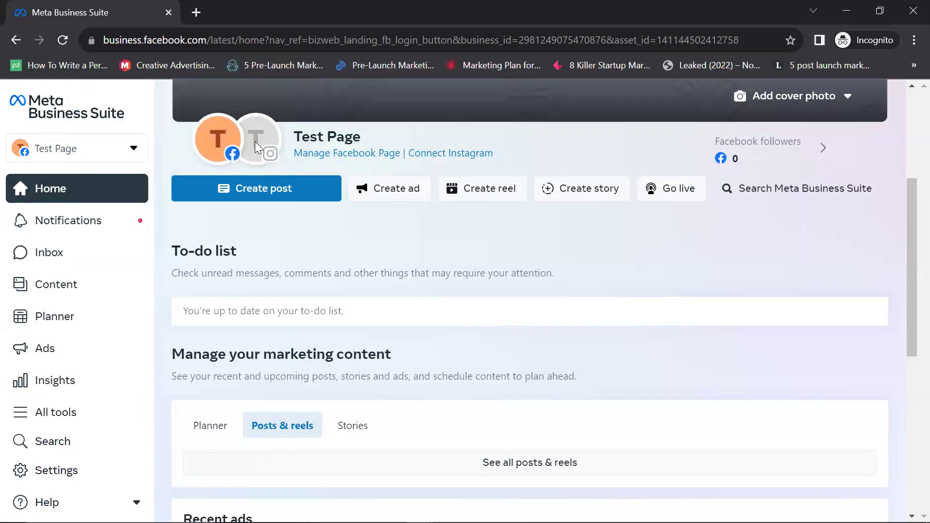
pyautogui.moveTo(255, 141)
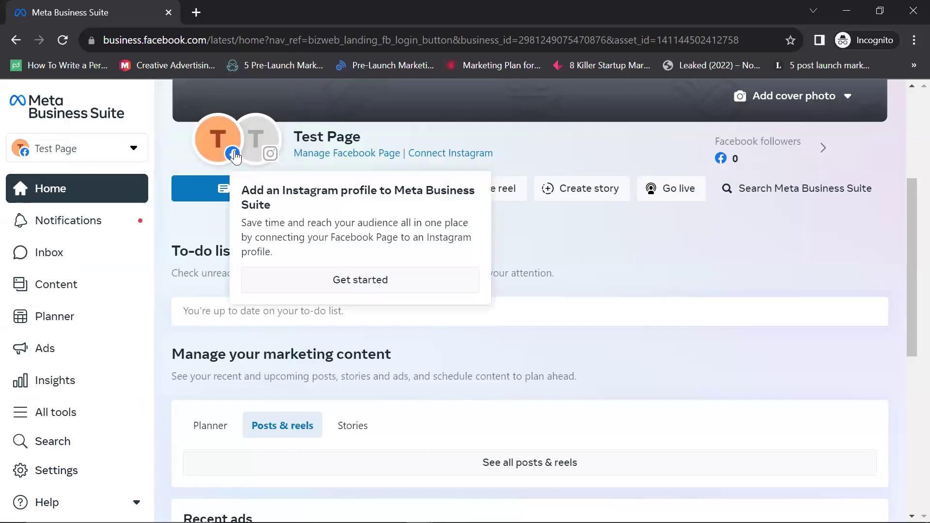
pyautogui.moveTo(223, 147)
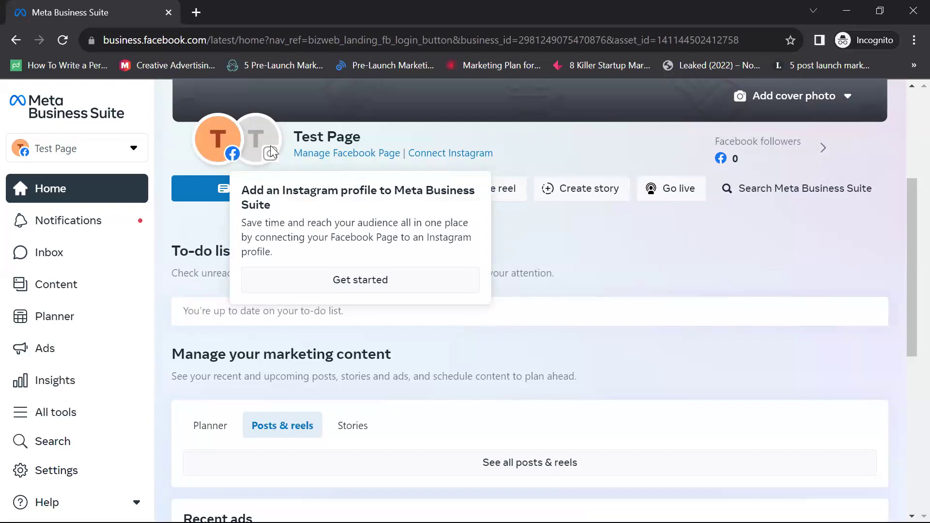
# Step: Choose Ekocrib from the account switcher to show its Housing Assistance Service home overview
pyautogui.click(134, 149)
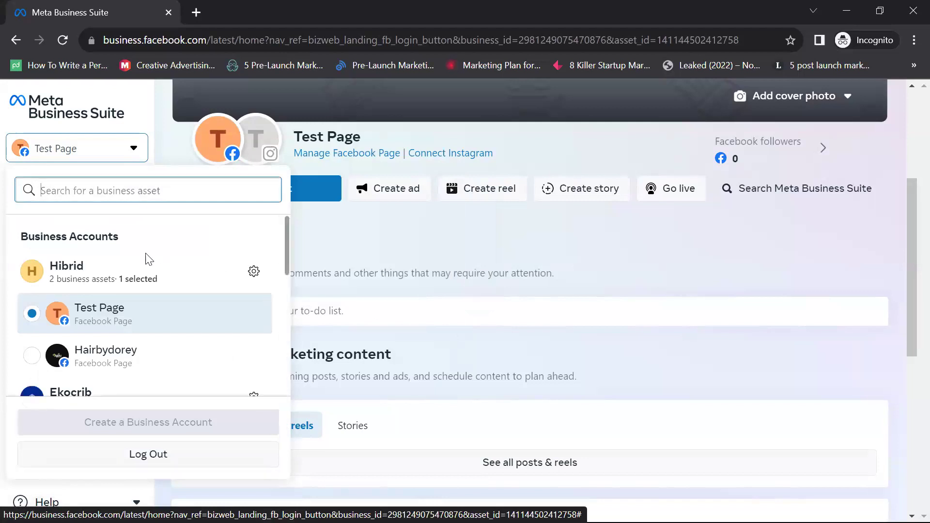
pyautogui.scroll(-5, 142, 261)
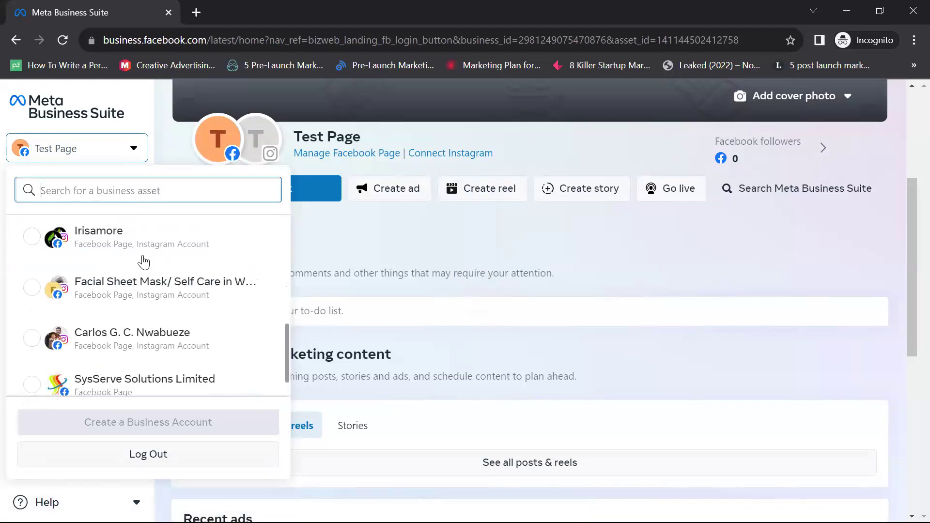
pyautogui.scroll(3, 37, 293)
pyautogui.scroll(1, 97, 239)
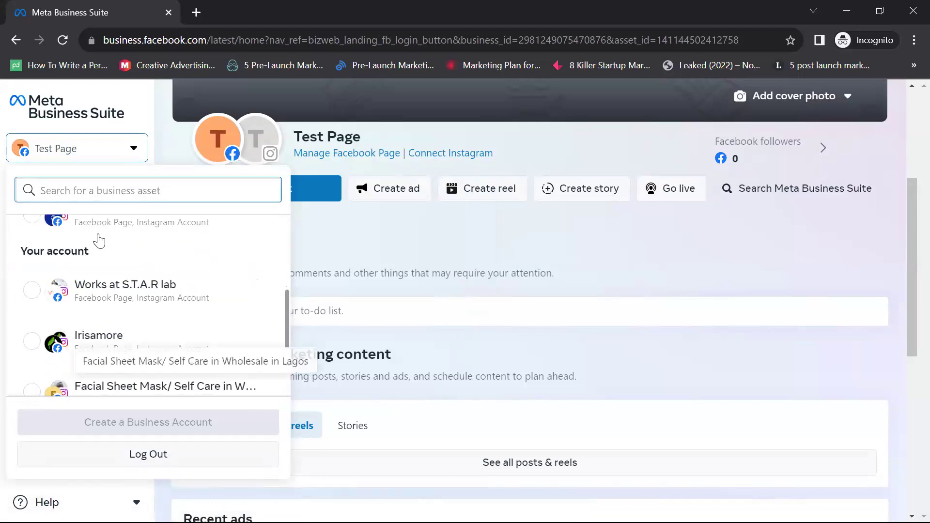
pyautogui.click(103, 226)
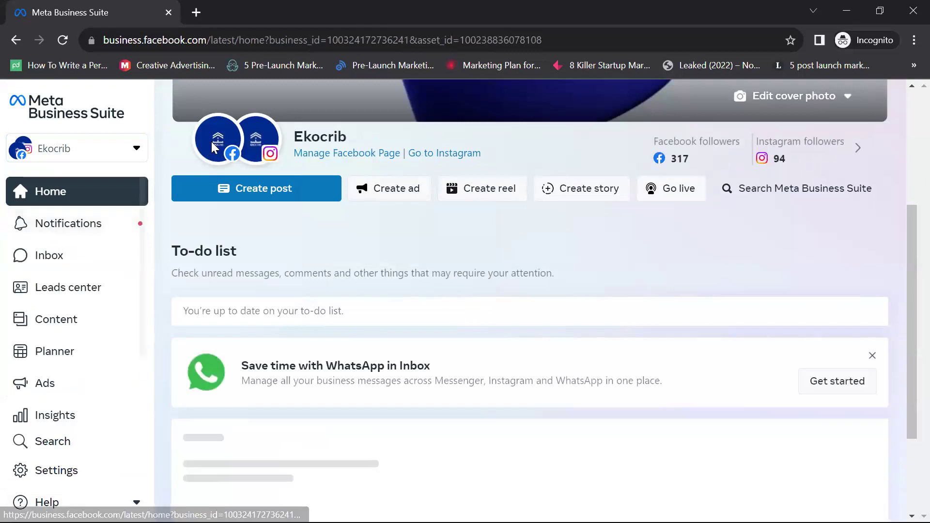
pyautogui.moveTo(213, 145)
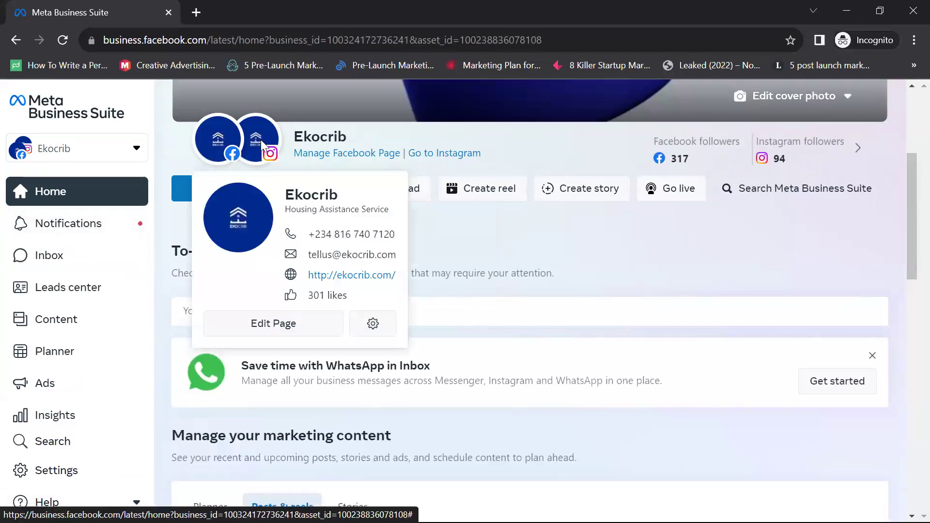
pyautogui.moveTo(260, 139)
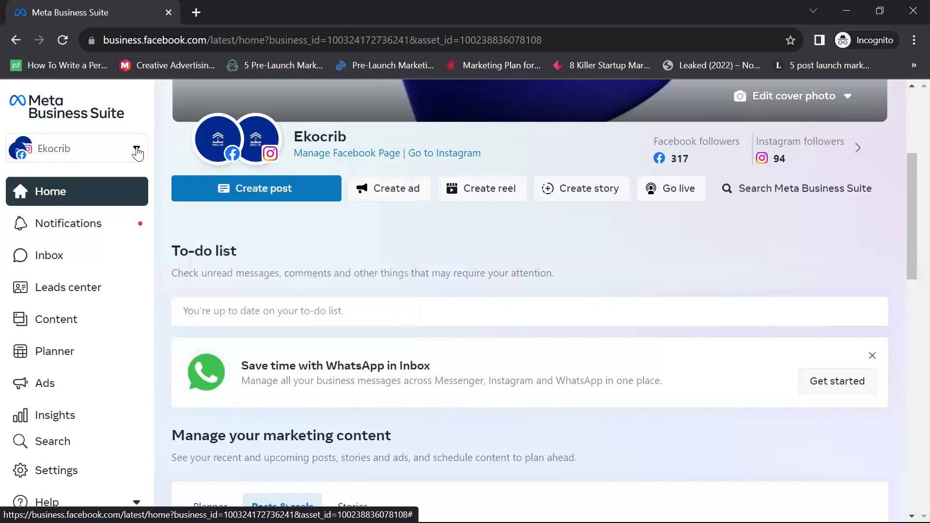
# Step: Pick the Facial Sheet Mask/ Self Care in Wholesale in Lagos page from the asset list
pyautogui.scroll(-3, 72, 344)
pyautogui.scroll(5, 73, 344)
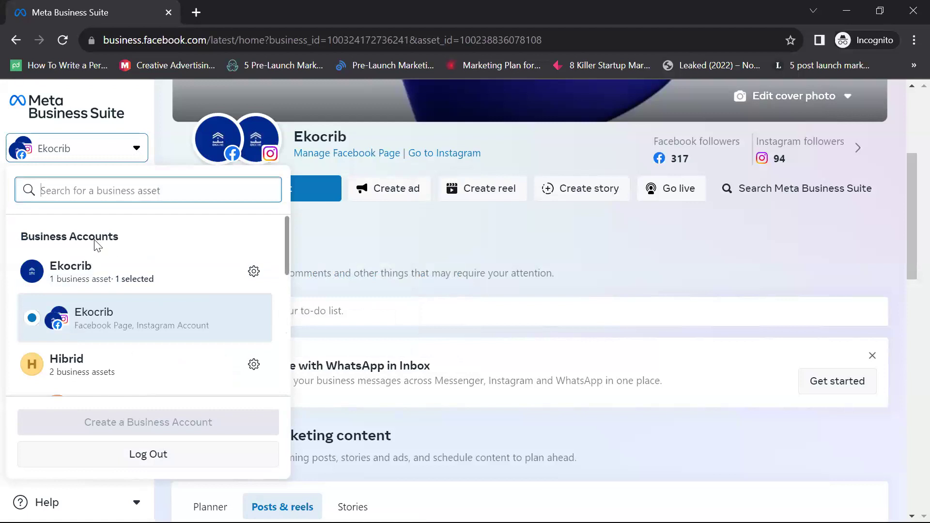
pyautogui.scroll(-3, 96, 233)
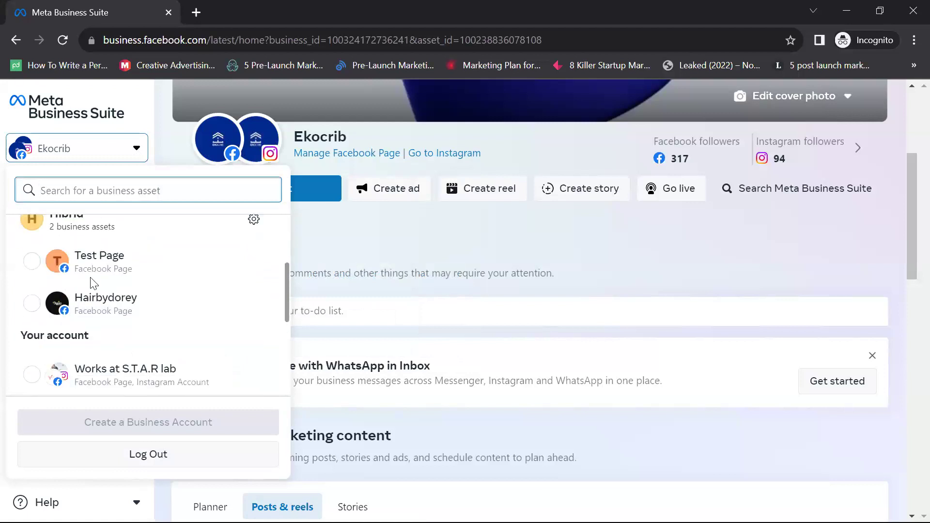
pyautogui.scroll(1, 93, 284)
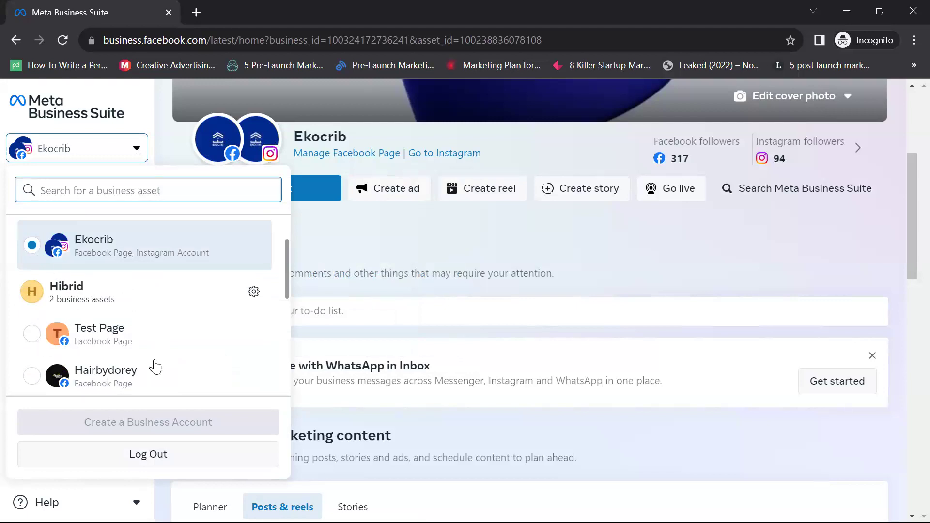
pyautogui.scroll(-5, 145, 348)
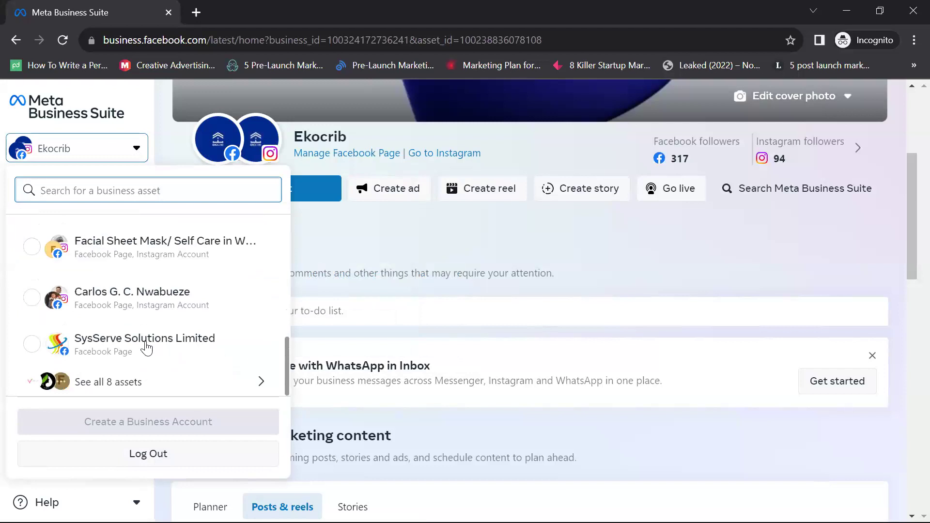
pyautogui.scroll(5, 141, 349)
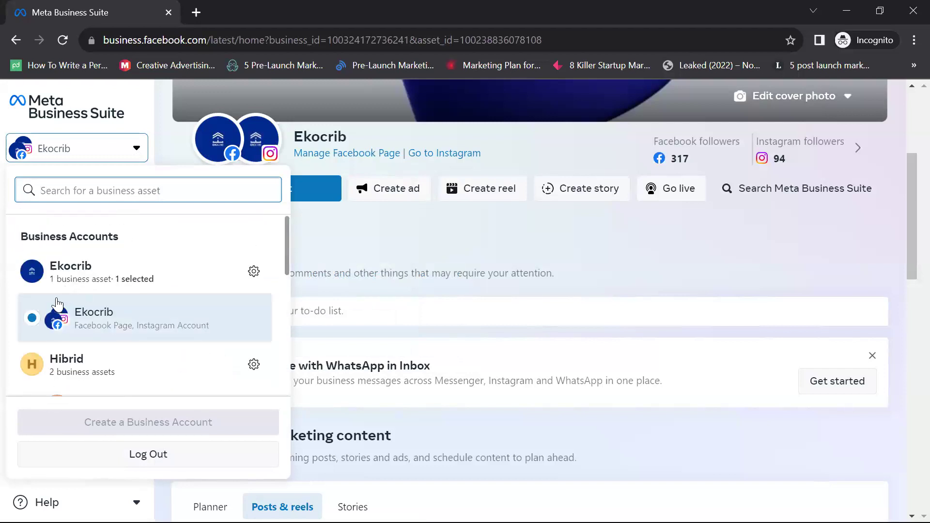
pyautogui.scroll(-5, 63, 296)
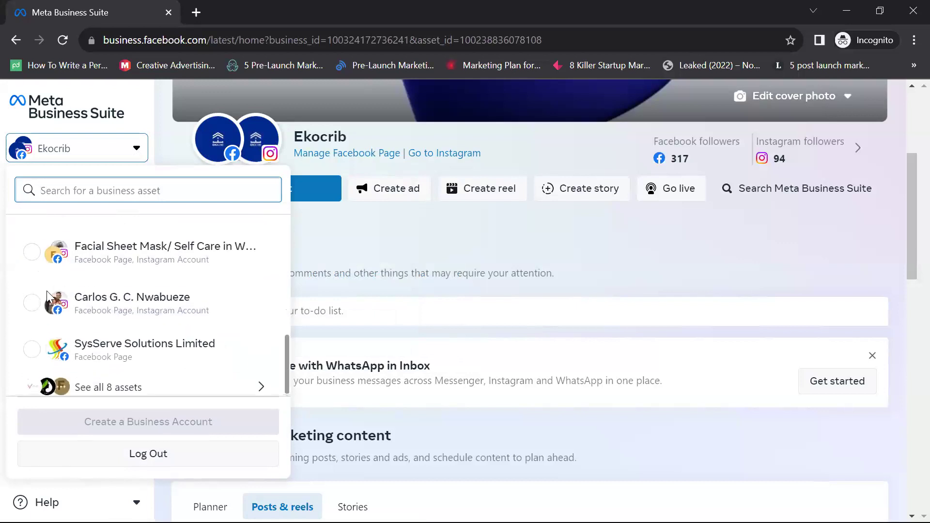
pyautogui.scroll(5, 47, 294)
pyautogui.scroll(-5, 47, 301)
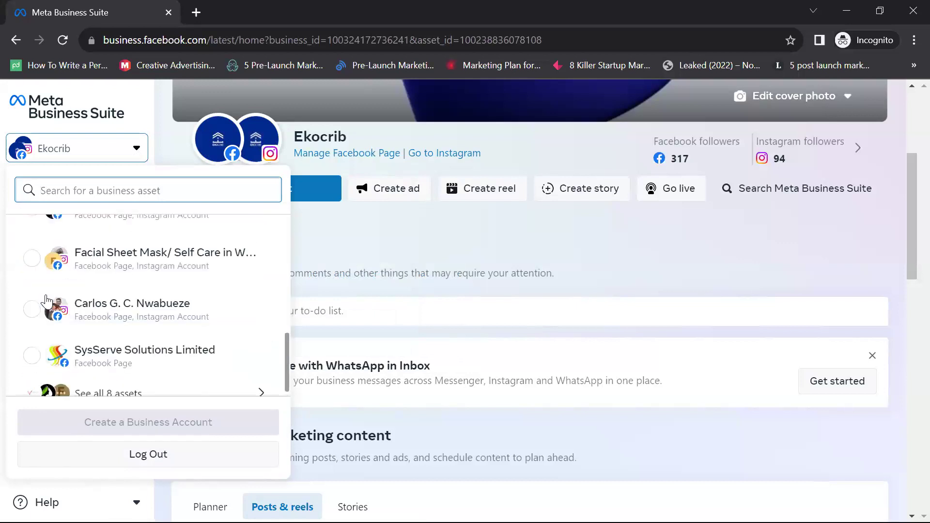
pyautogui.scroll(2, 46, 300)
pyautogui.scroll(-2, 46, 295)
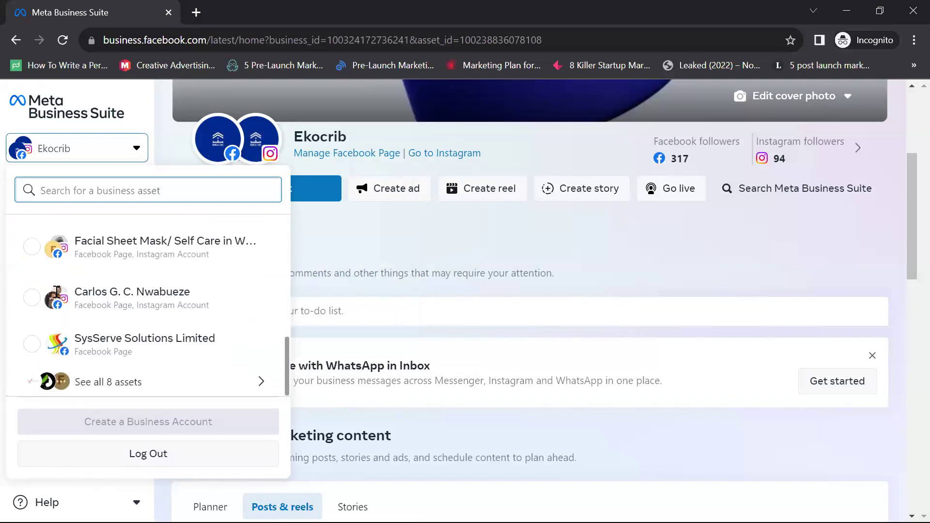
pyautogui.scroll(5, 68, 291)
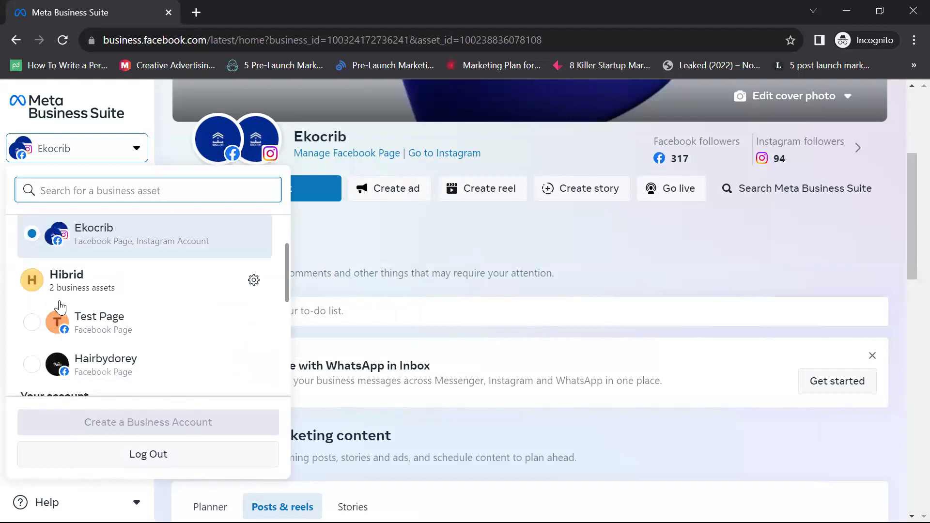
pyautogui.scroll(-5, 80, 280)
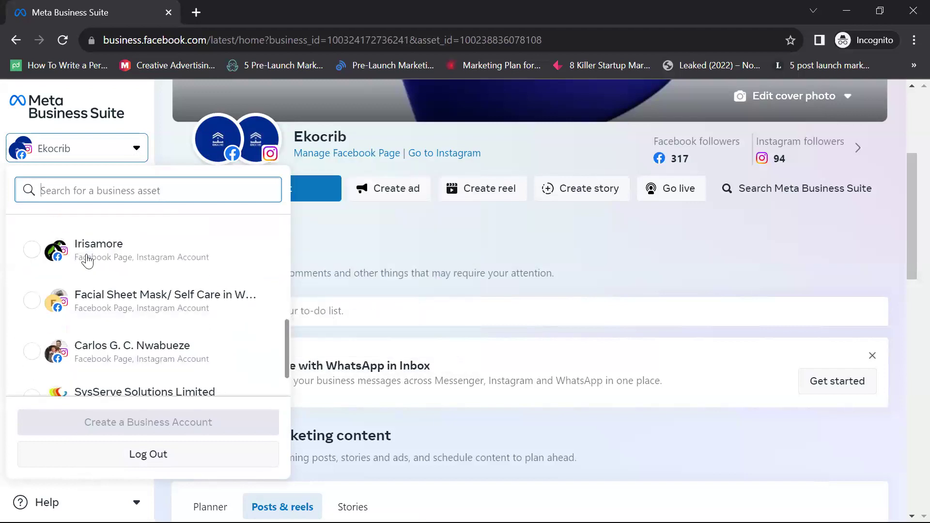
pyautogui.click(84, 262)
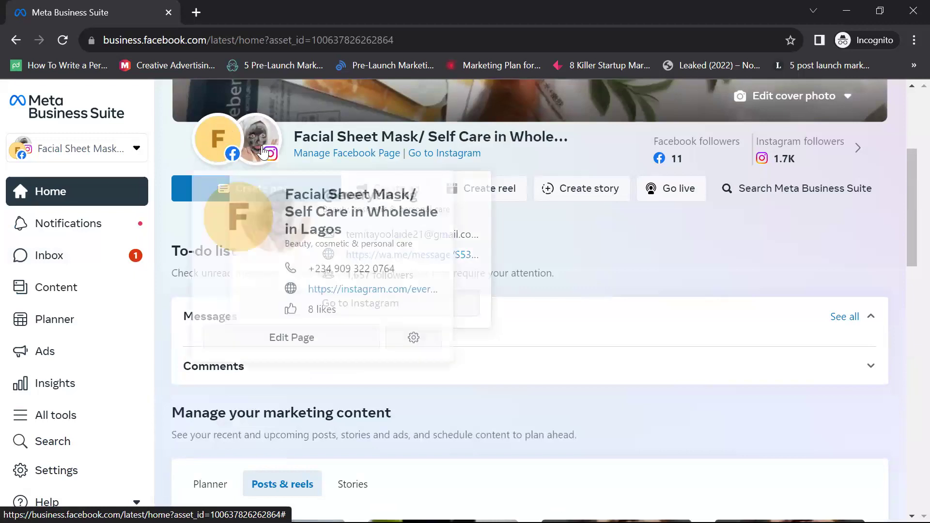
pyautogui.click(132, 151)
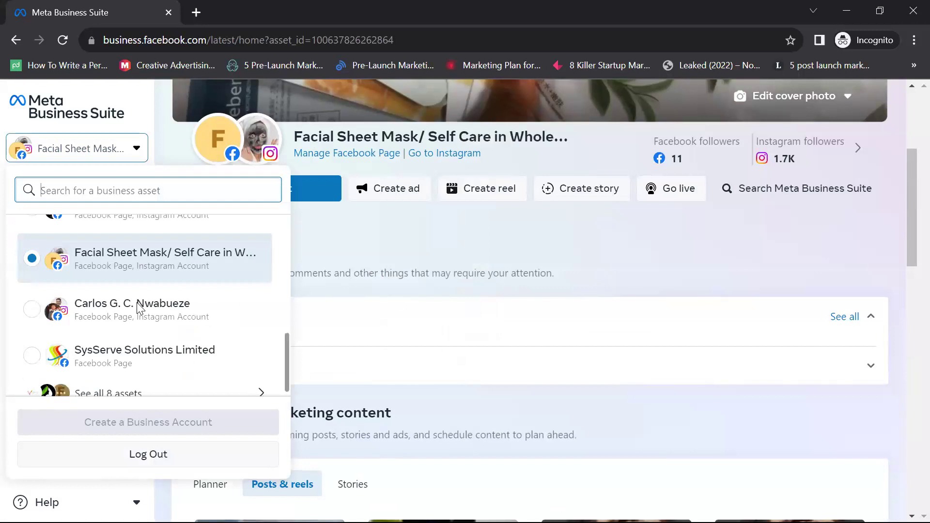
# Step: Switch to the Entrepreneur page, confirm shared Instagram access, and close the welcome dialog
pyautogui.click(139, 306)
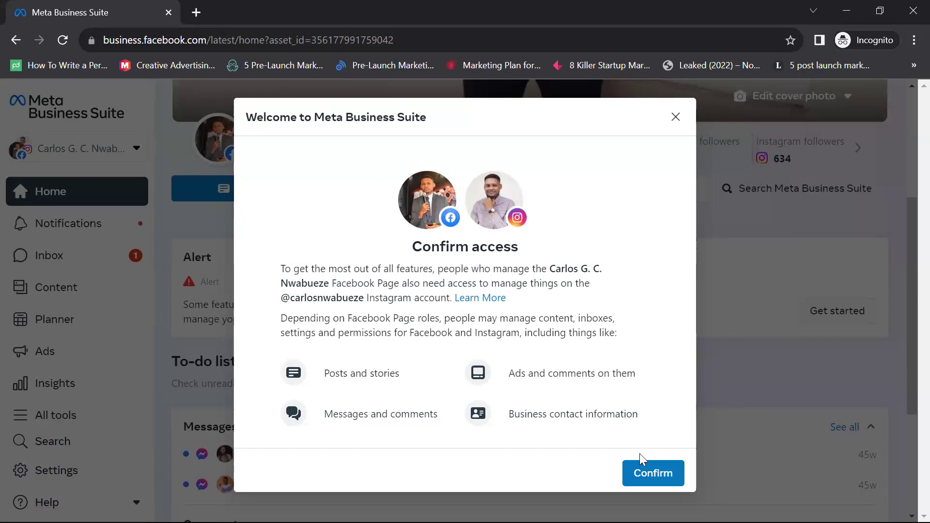
pyautogui.click(647, 476)
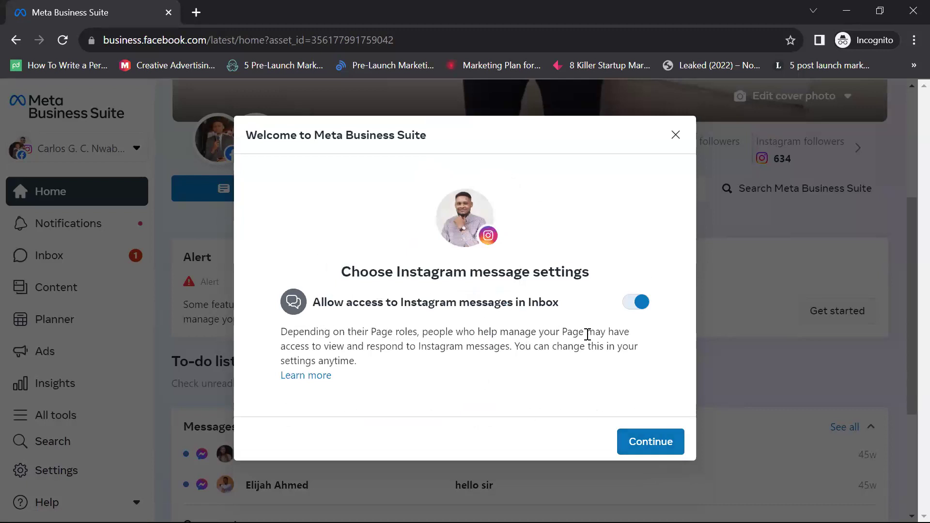
pyautogui.click(683, 144)
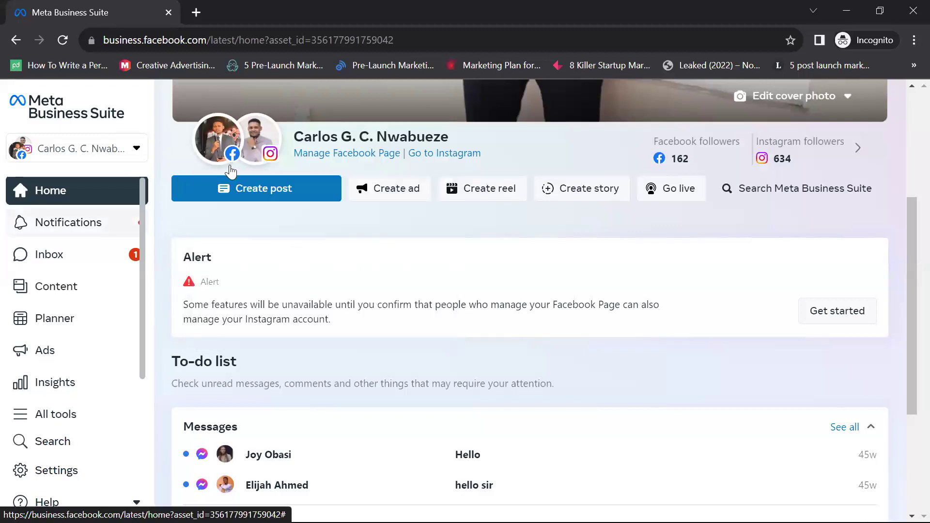
# Step: Open the page's notifications, then briefly open and dismiss the business asset list
pyautogui.scroll(-4, 154, 227)
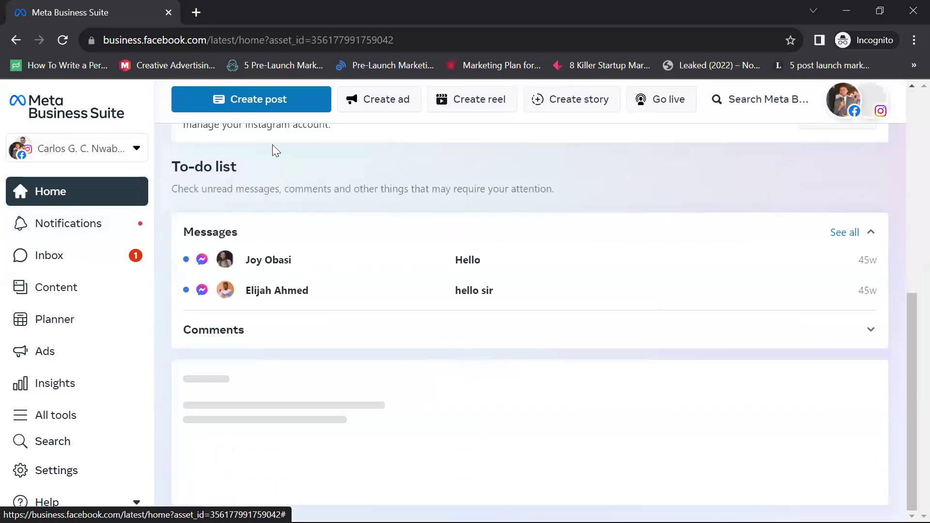
pyautogui.scroll(4, 48, 252)
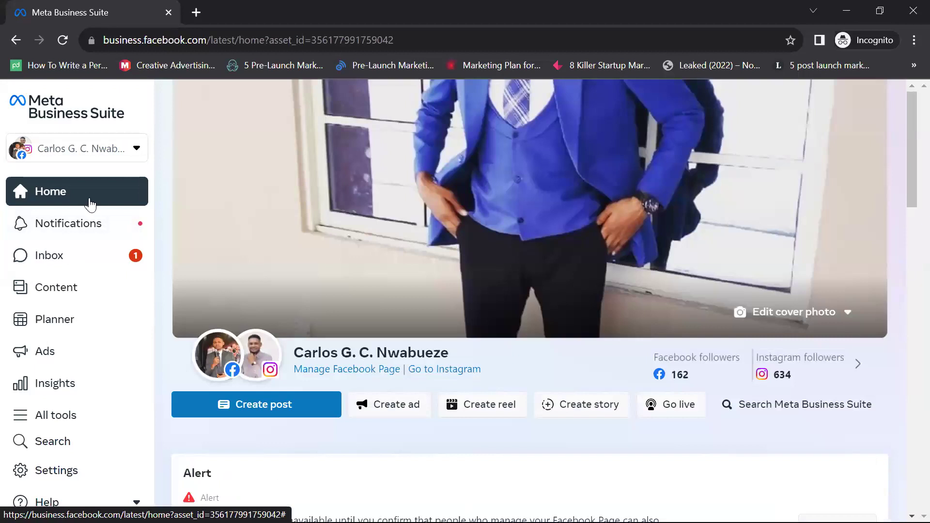
pyautogui.click(68, 225)
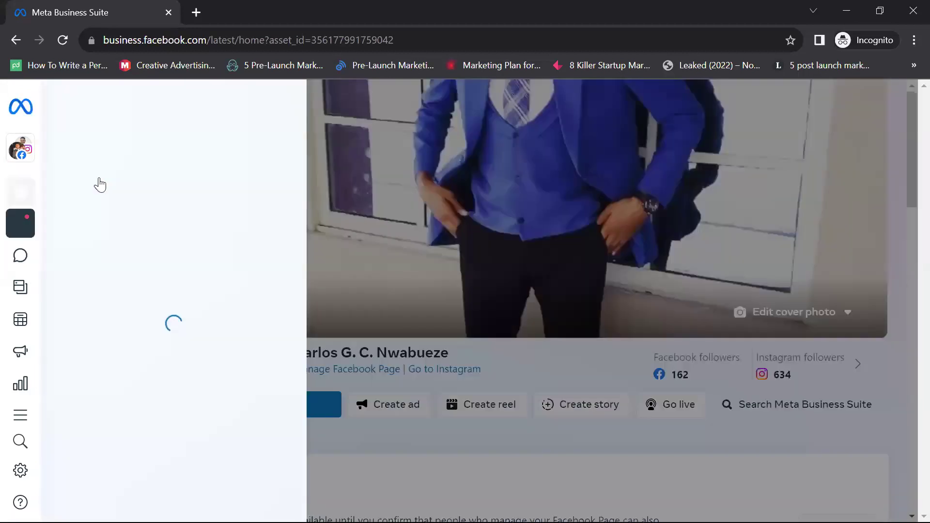
pyautogui.moveTo(131, 151)
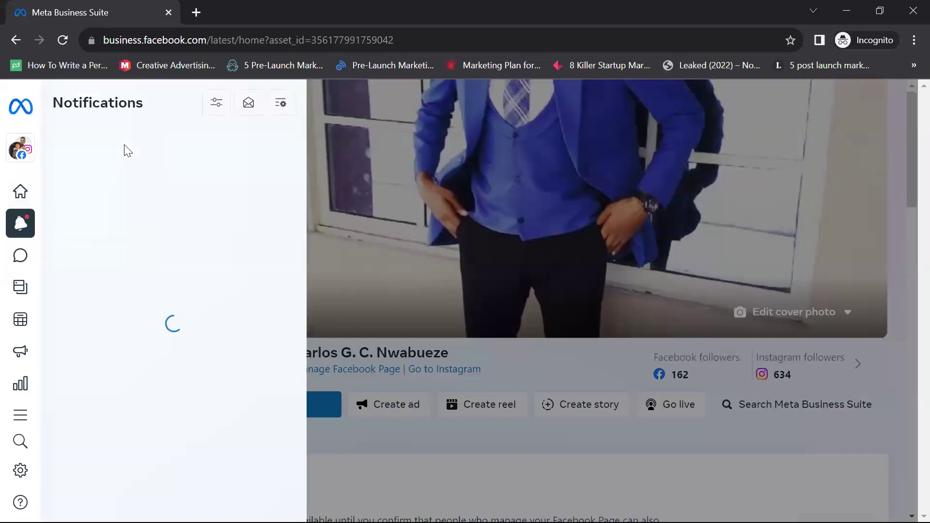
pyautogui.click(29, 152)
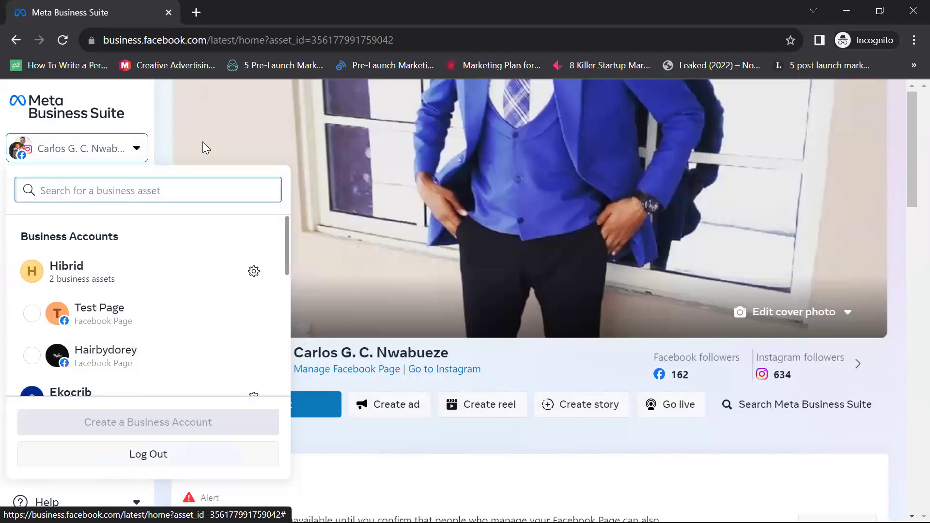
pyautogui.press('Escape')
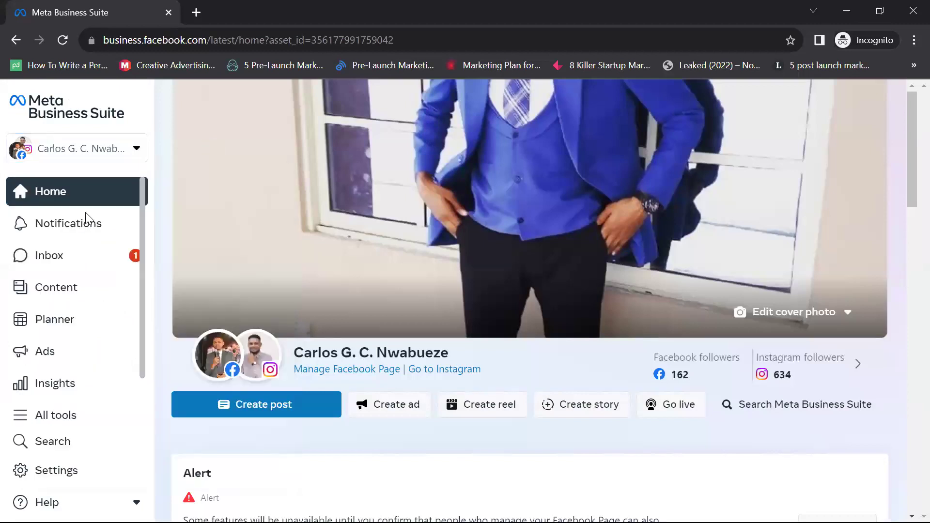
# Step: Reopen notifications and scroll through the Instagram and Facebook likes and comments
pyautogui.click(86, 219)
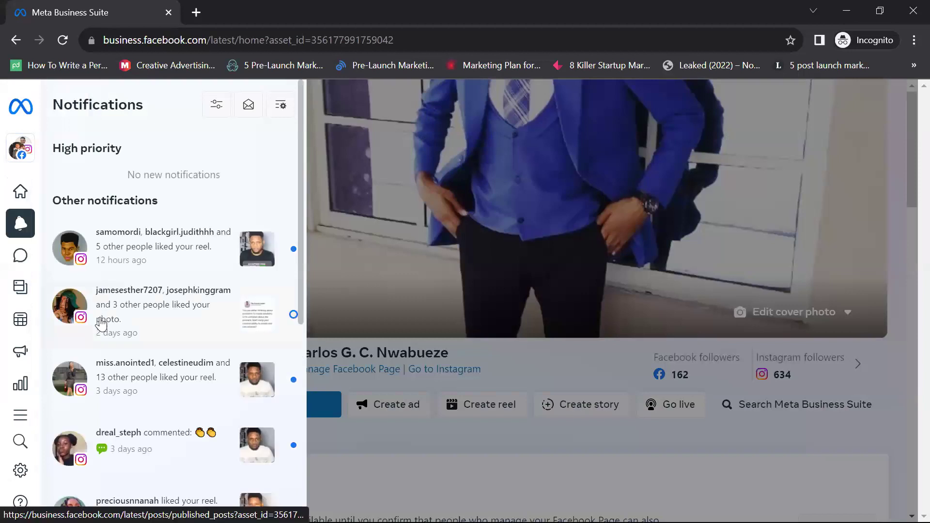
pyautogui.scroll(-4, 99, 322)
pyautogui.scroll(-3, 254, 336)
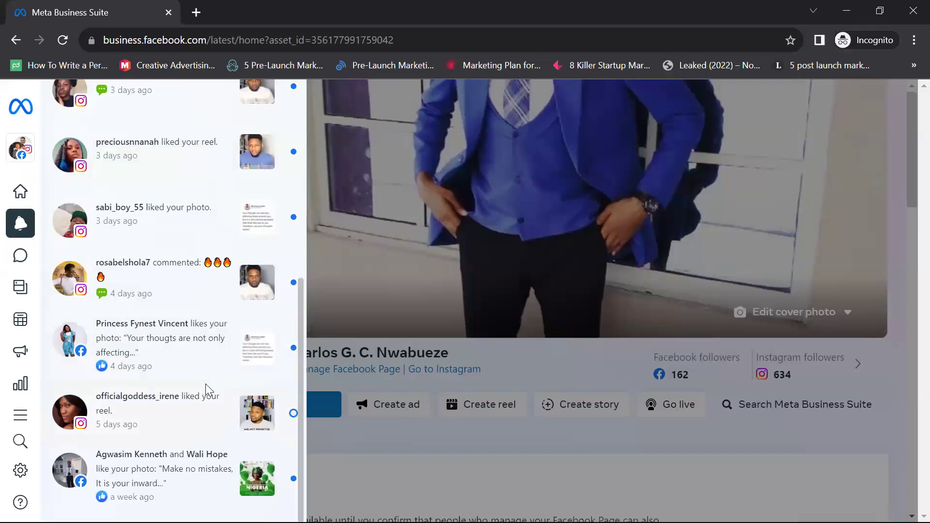
pyautogui.scroll(7, 207, 390)
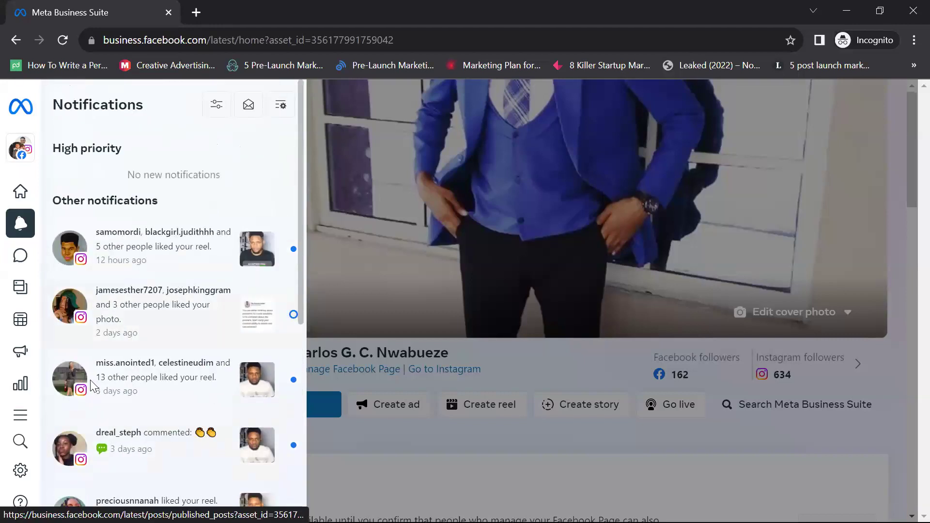
pyautogui.scroll(-5, 92, 386)
pyautogui.scroll(-2, 89, 183)
pyautogui.scroll(9, 89, 194)
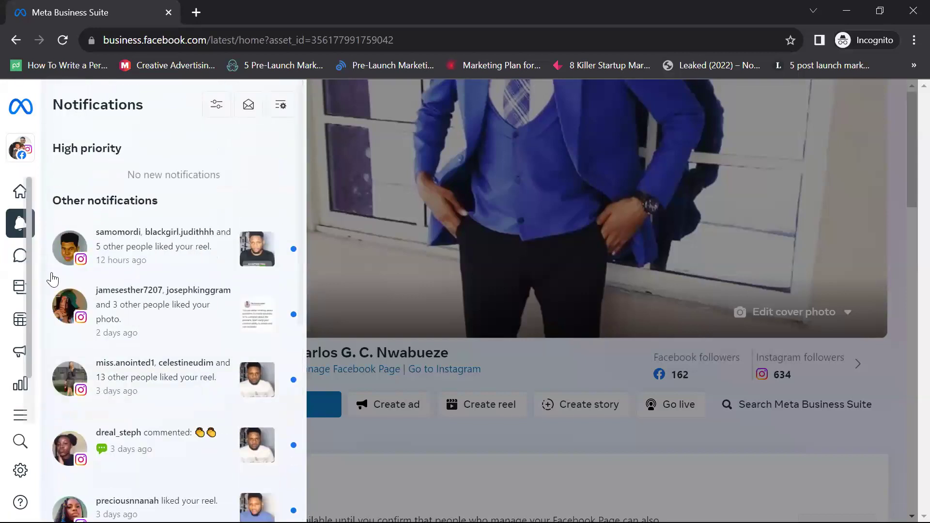
# Step: Close the notifications panel and go to the page's Inbox
pyautogui.moveTo(53, 273)
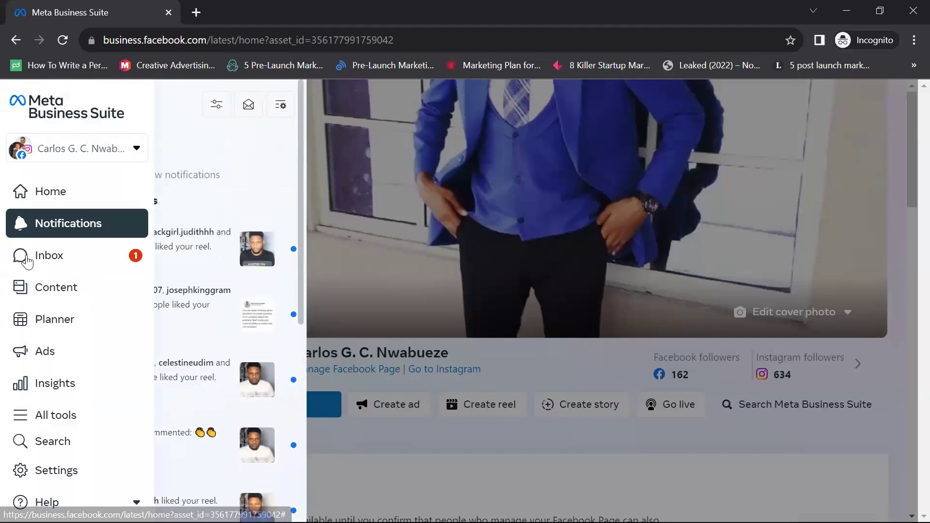
pyautogui.click(36, 257)
pyautogui.moveTo(35, 257)
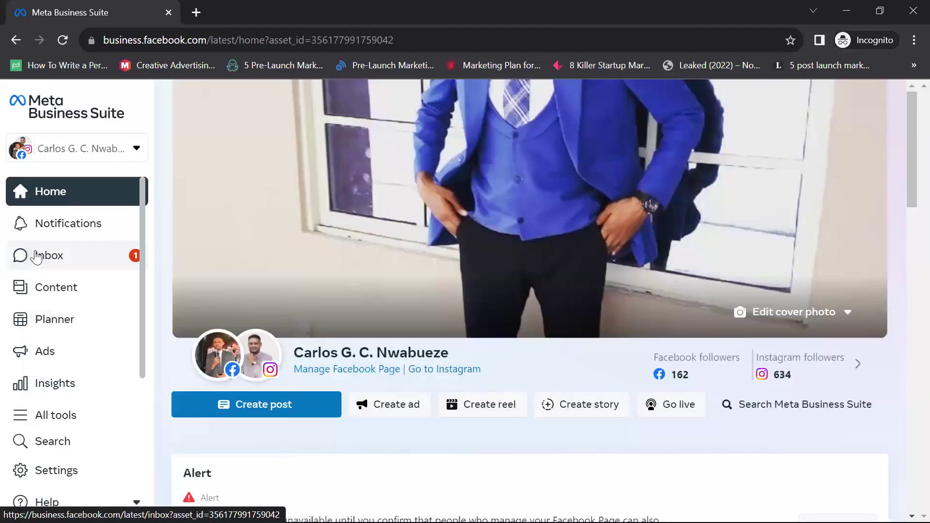
pyautogui.click(36, 256)
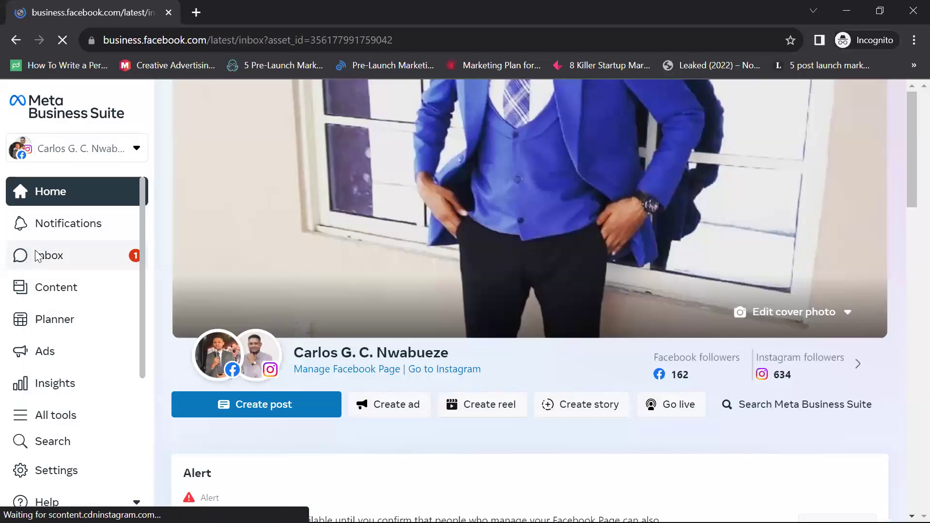
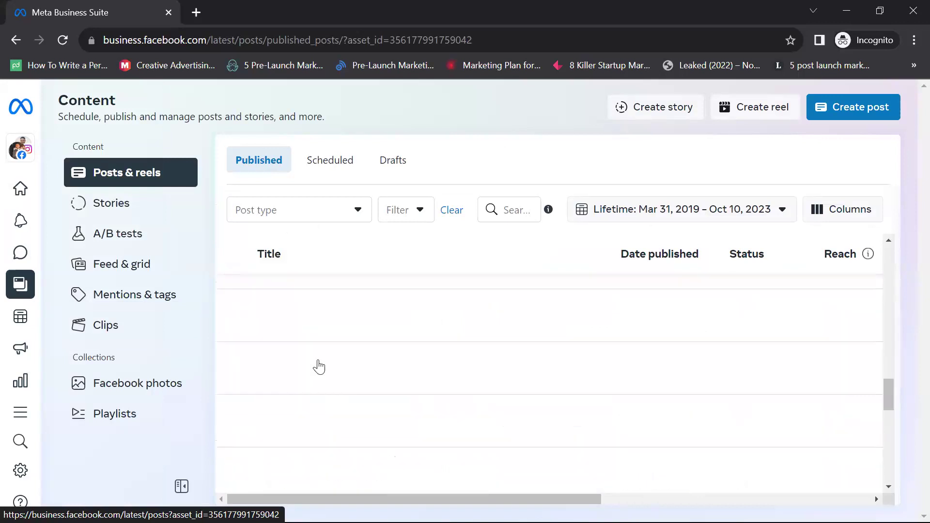
# Step: Return to the top of Posts & reels, then open the Planner's October 2023 weekly calendar
pyautogui.click(149, 177)
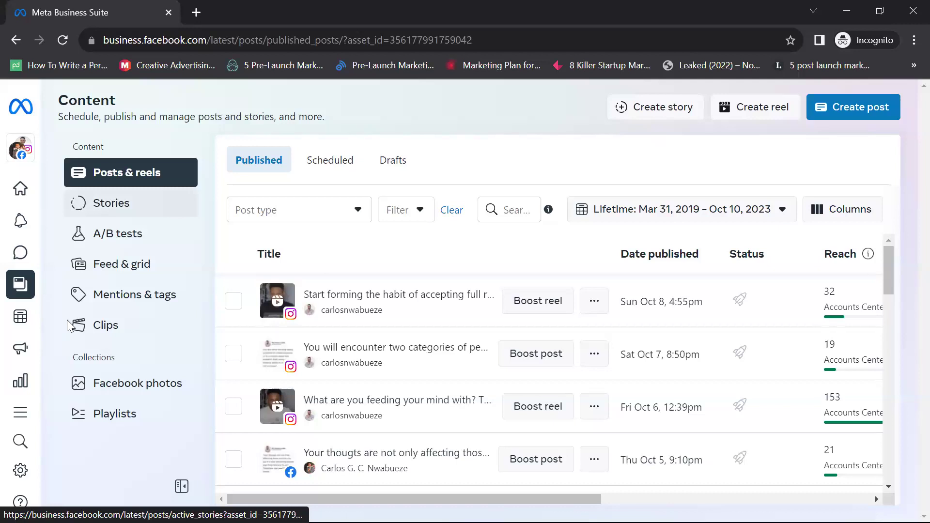
pyautogui.click(67, 325)
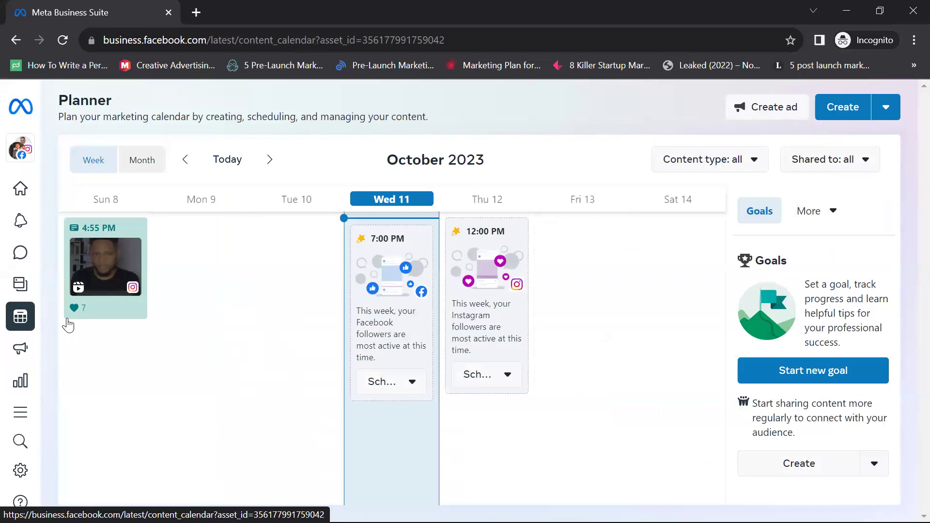
# Step: Start a post scheduled for Oct 12, 2023 at 10:00 AM and check the Facebook hour, then dismiss the dialog
pyautogui.moveTo(68, 318)
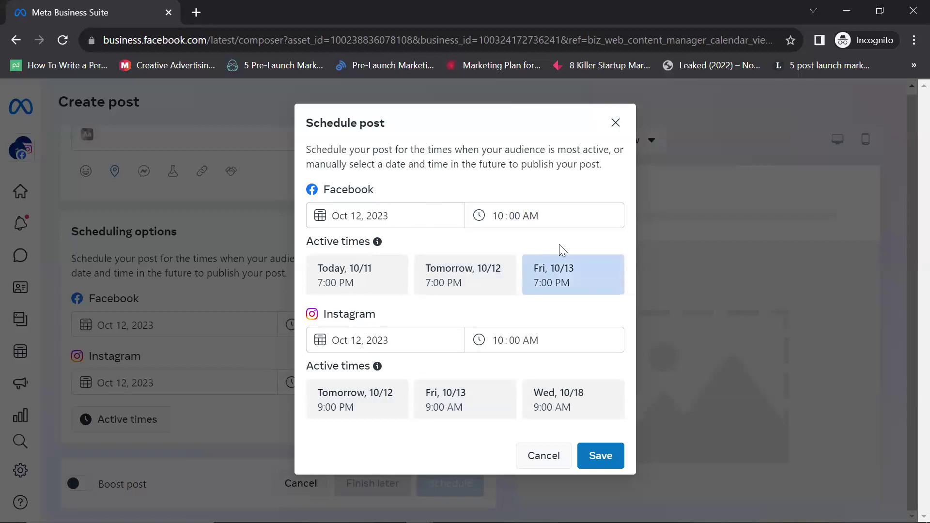
pyautogui.click(504, 209)
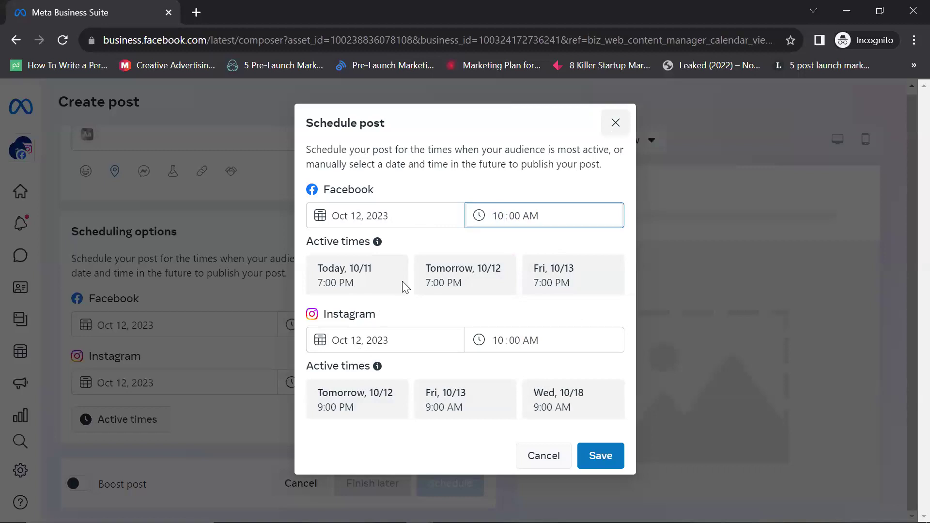
pyautogui.press('Escape')
# Step: Turn on Customize post to write separate Facebook and Instagram versions
pyautogui.scroll(3, 250, 388)
pyautogui.scroll(3, 252, 269)
pyautogui.scroll(-6, 252, 276)
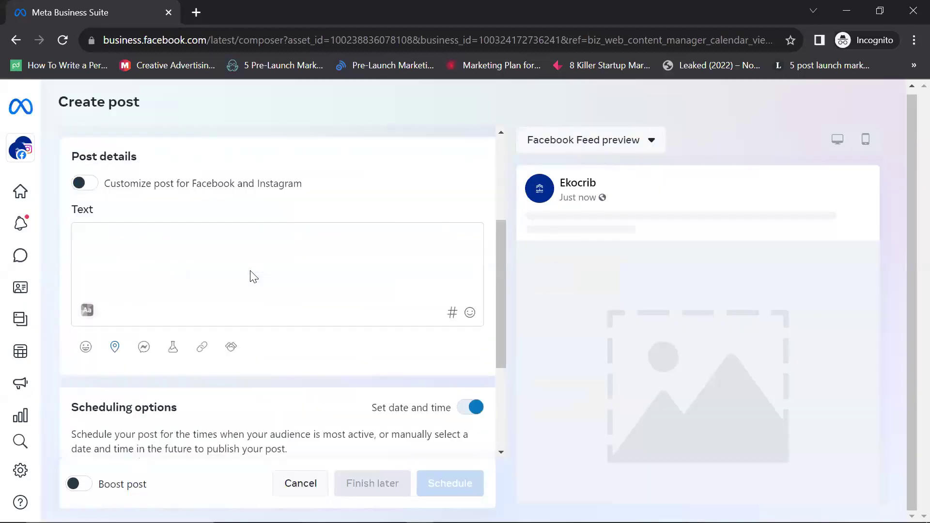
pyautogui.scroll(6, 258, 315)
pyautogui.scroll(2, 257, 315)
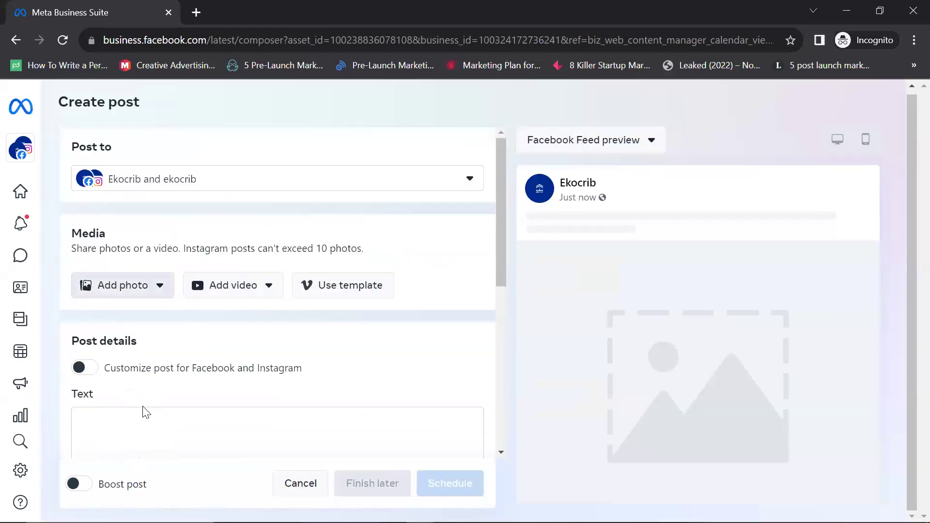
pyautogui.scroll(-5, 244, 342)
pyautogui.scroll(5, 237, 335)
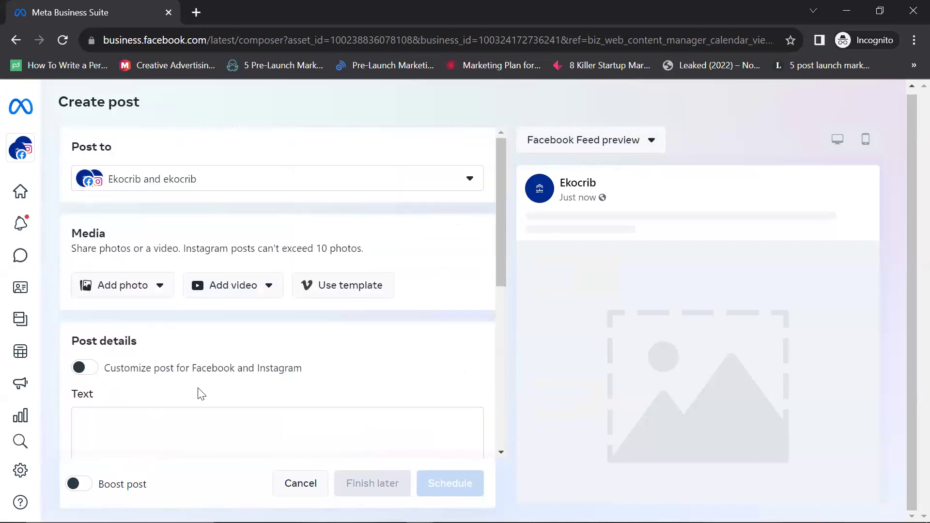
pyautogui.scroll(-3, 113, 262)
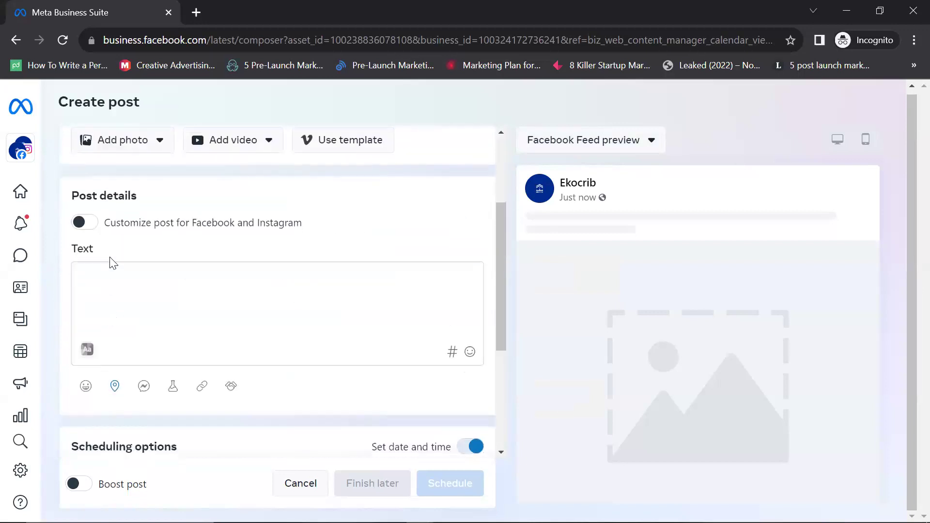
pyautogui.click(96, 223)
# Step: Switch between the Instagram and Facebook versions of the post
pyautogui.scroll(-3, 213, 285)
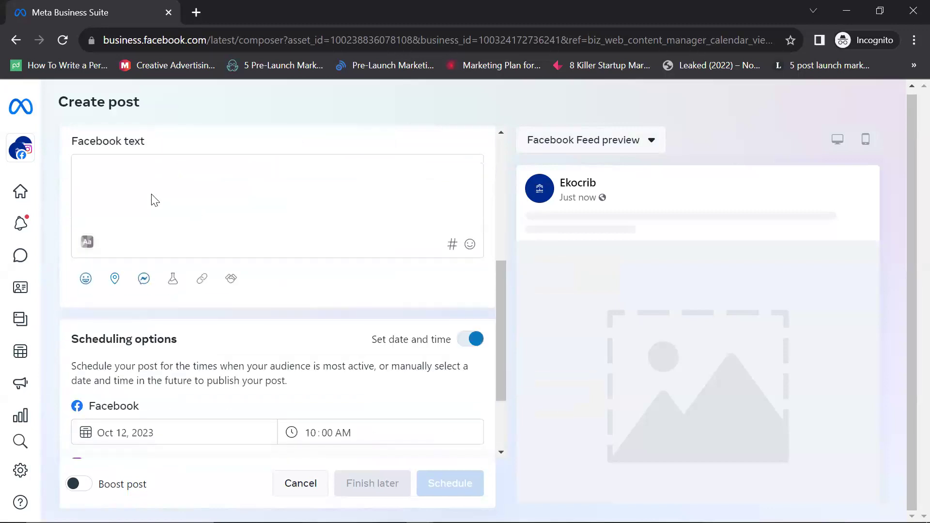
pyautogui.scroll(3, 151, 199)
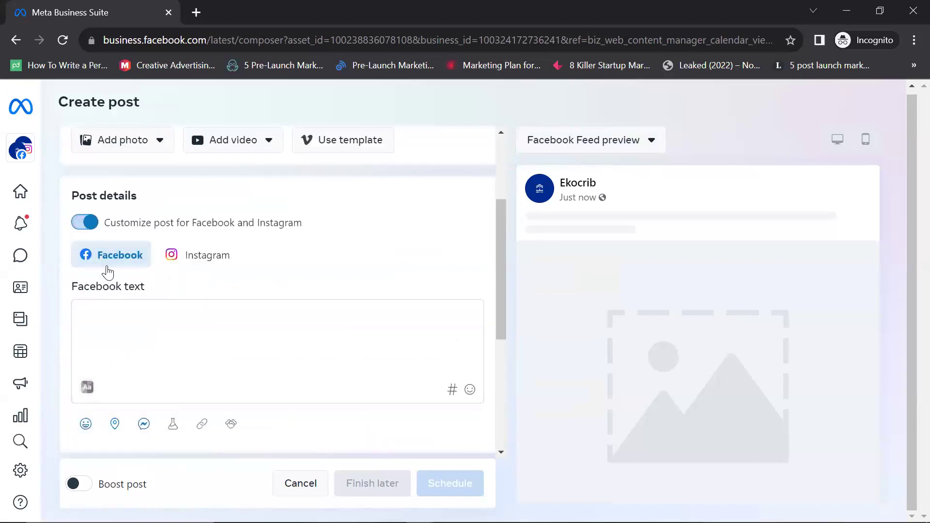
pyautogui.click(207, 263)
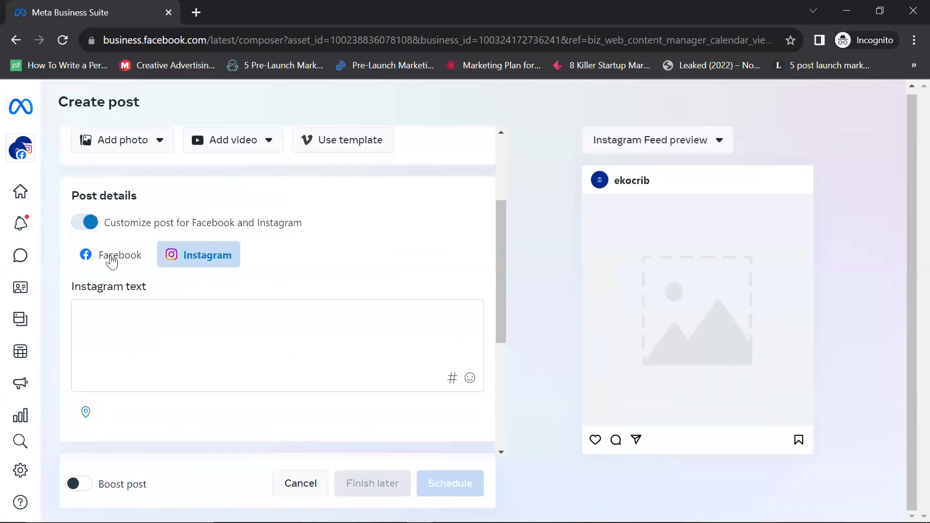
pyautogui.click(111, 261)
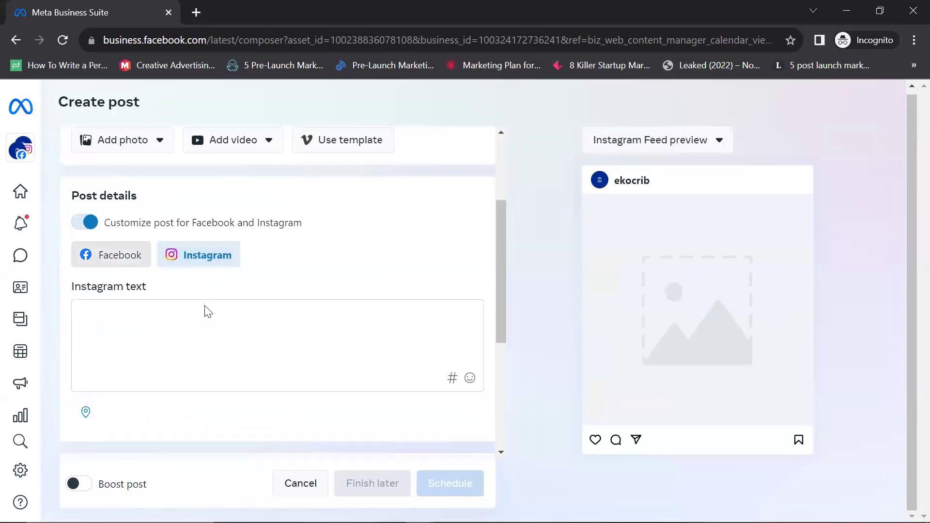
# Step: Turn Customize post off so both platforms share one text
pyautogui.scroll(-2, 199, 318)
pyautogui.scroll(5, 82, 375)
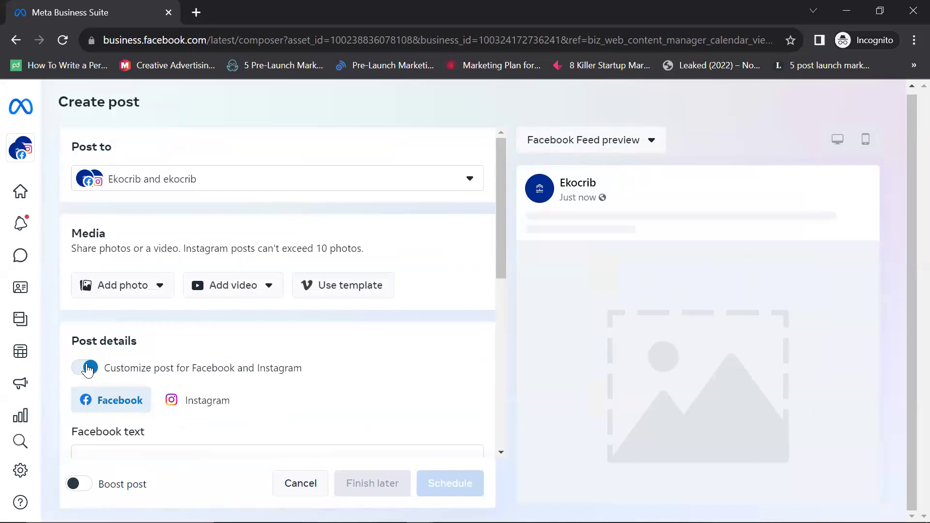
pyautogui.click(88, 369)
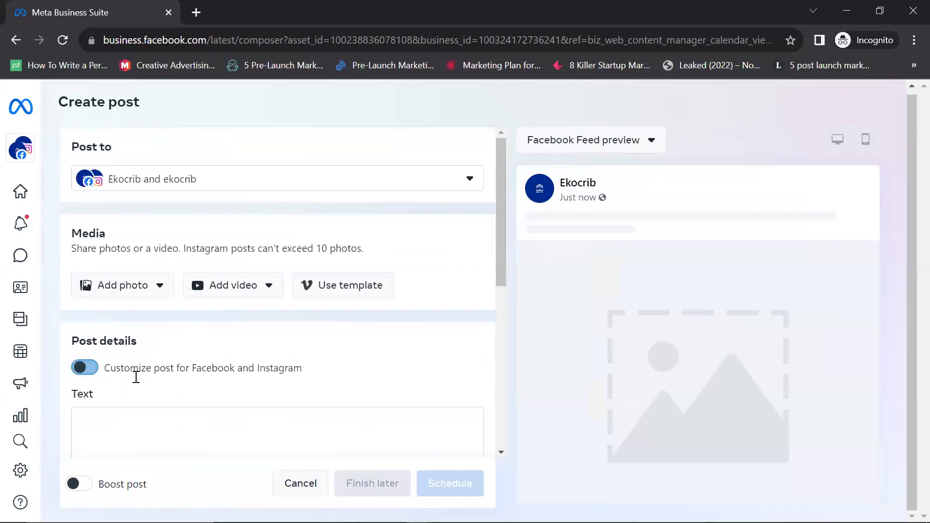
pyautogui.scroll(-4, 158, 233)
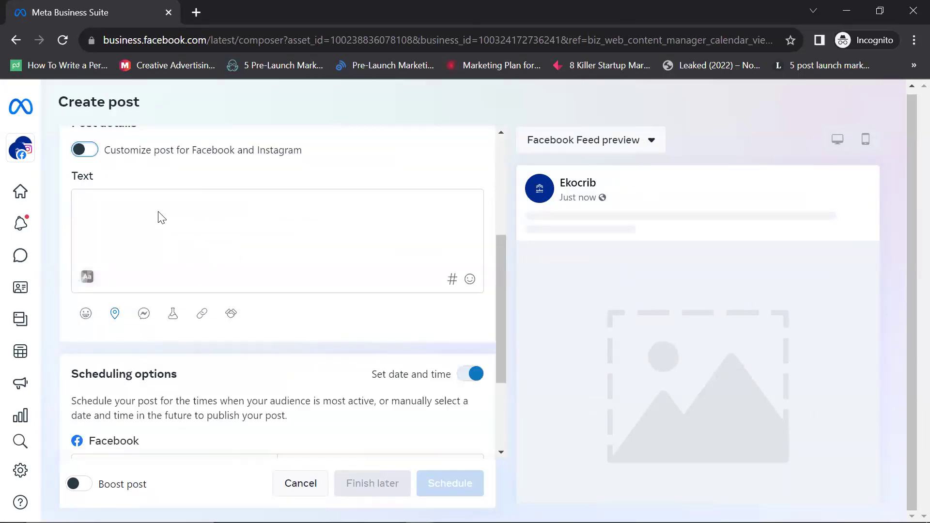
# Step: Write the post text 'This is a Test Page setup', fixing typos along the way
pyautogui.click(161, 217)
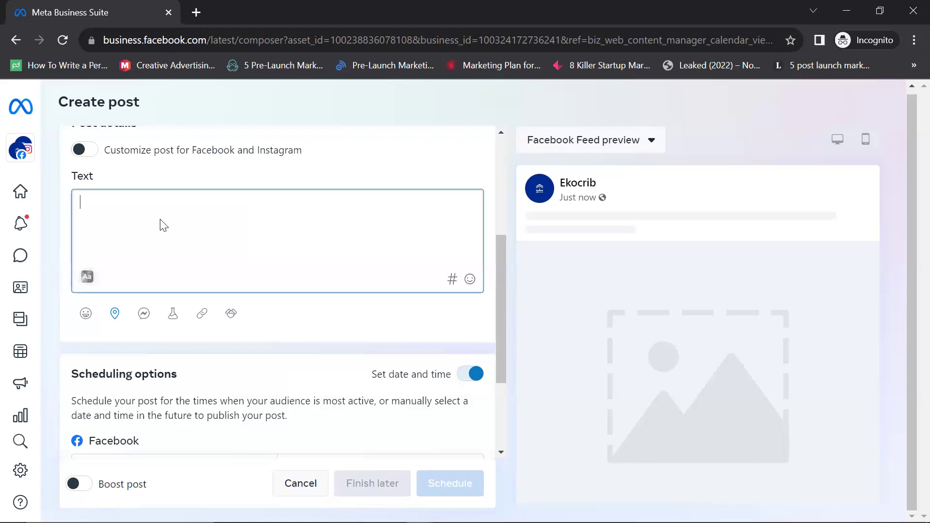
pyautogui.write('tyhbb')
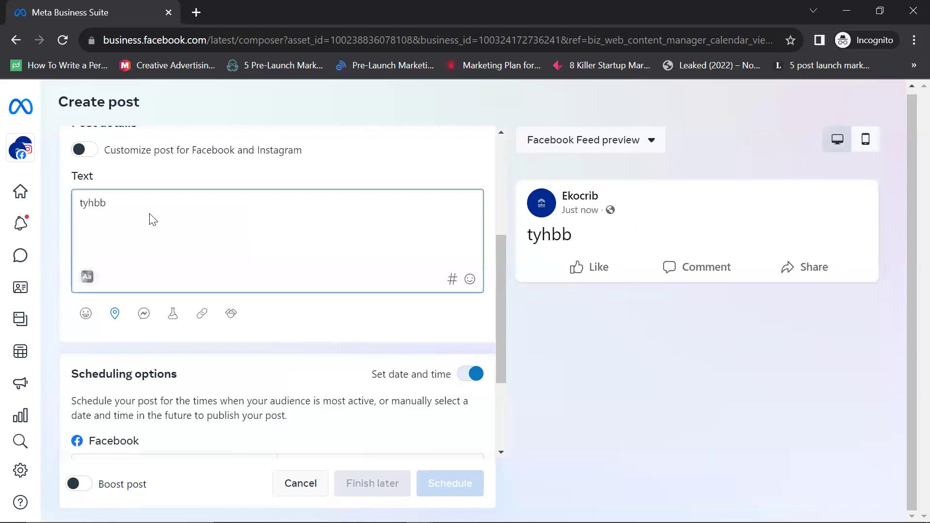
pyautogui.press('BackSpace')
pyautogui.press('BackSpace')
pyautogui.press('BackSpace')
pyautogui.press('BackSpace')
pyautogui.write('This')
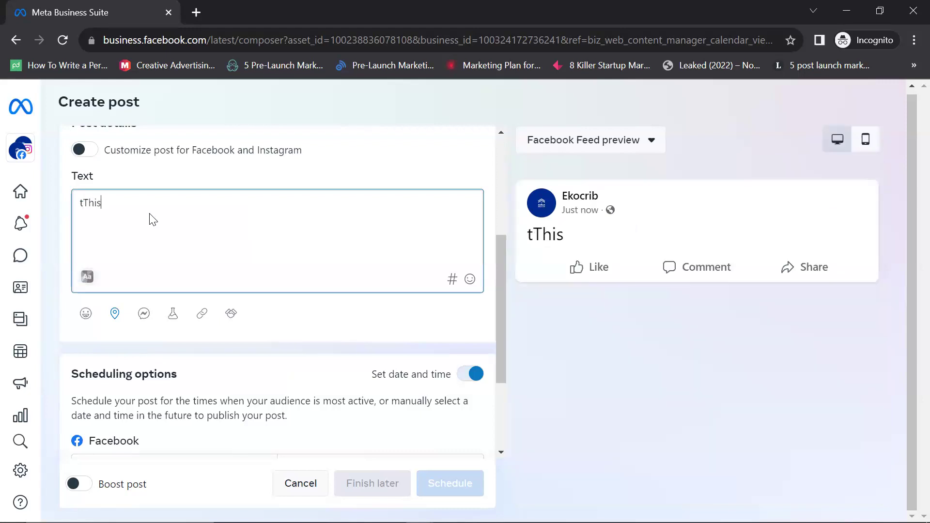
pyautogui.write(' is a')
pyautogui.press('BackSpace')
pyautogui.press('BackSpace')
pyautogui.press('BackSpace')
pyautogui.press('BackSpace')
pyautogui.press('BackSpace')
pyautogui.press('BackSpace')
pyautogui.press('BackSpace')
pyautogui.press('BackSpace')
pyautogui.press('BackSpace')
pyautogui.press('BackSpace')
pyautogui.write('Thisnis')
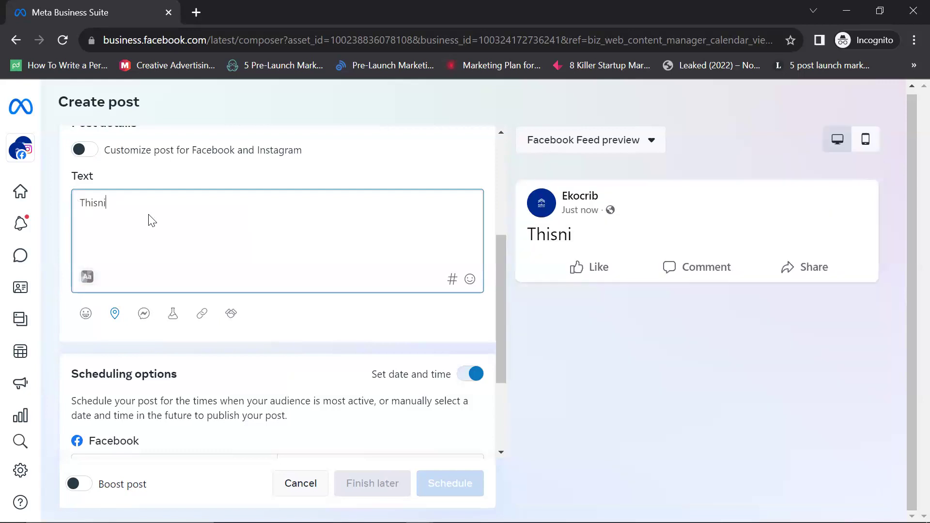
pyautogui.press('BackSpace')
pyautogui.press('BackSpace')
pyautogui.press('BackSpace')
pyautogui.write('is a Test ')
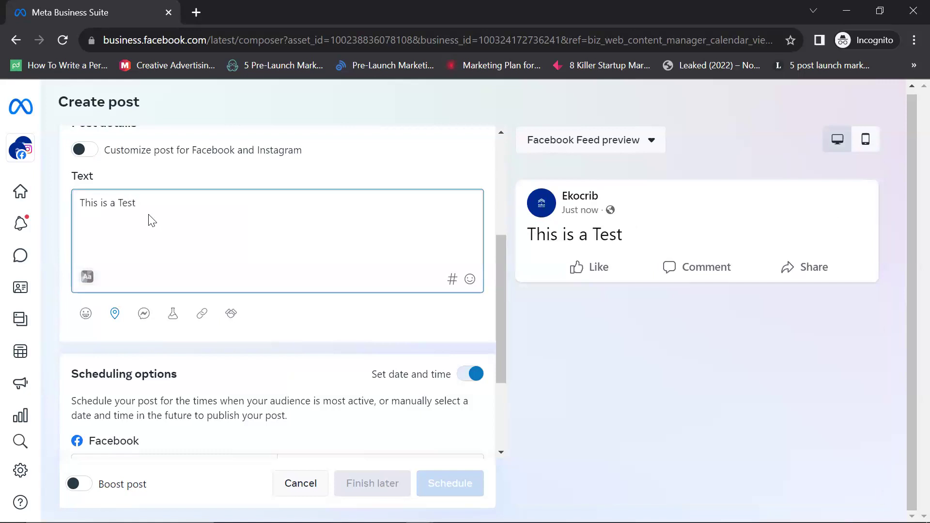
pyautogui.write('PAge')
pyautogui.press('BackSpace')
pyautogui.press('BackSpace')
pyautogui.press('BackSpace')
pyautogui.press('BackSpace')
pyautogui.write('age set')
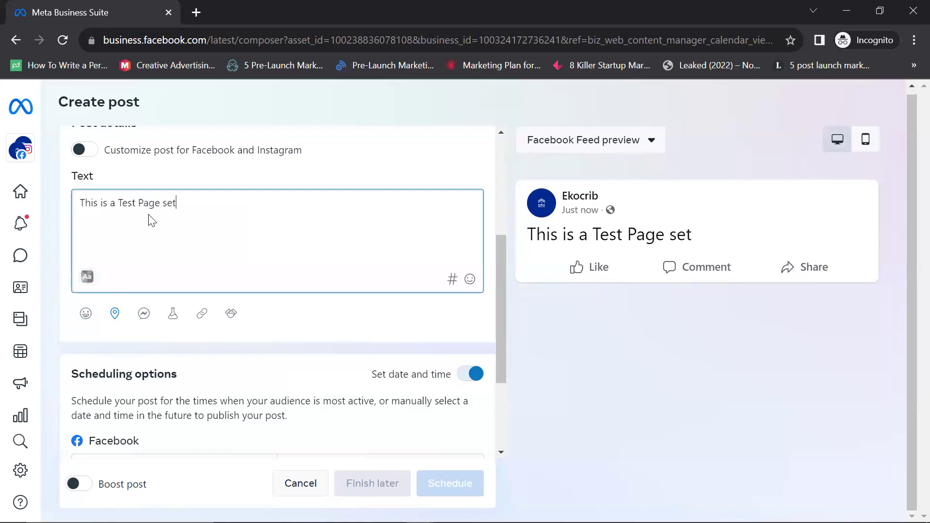
pyautogui.write('up')
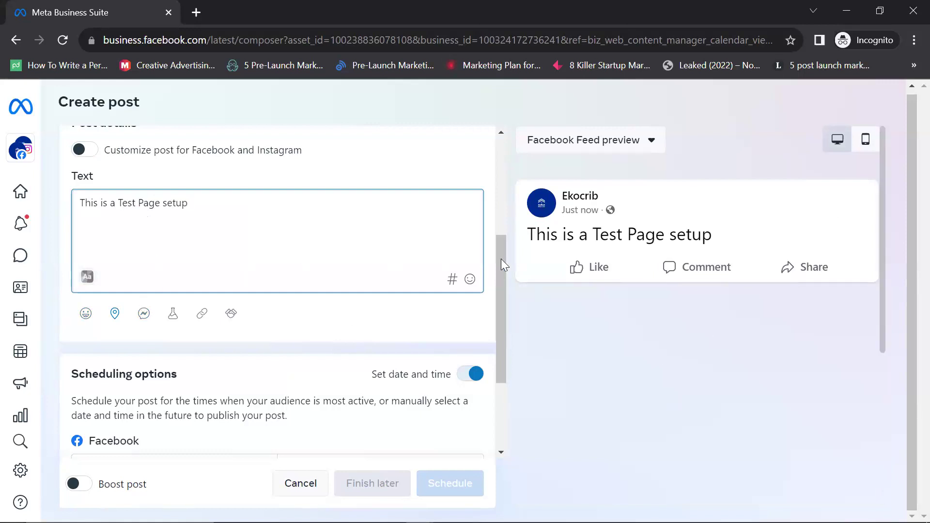
pyautogui.scroll(-3, 596, 328)
pyautogui.scroll(3, 733, 269)
pyautogui.scroll(1, 195, 231)
pyautogui.scroll(4, 164, 256)
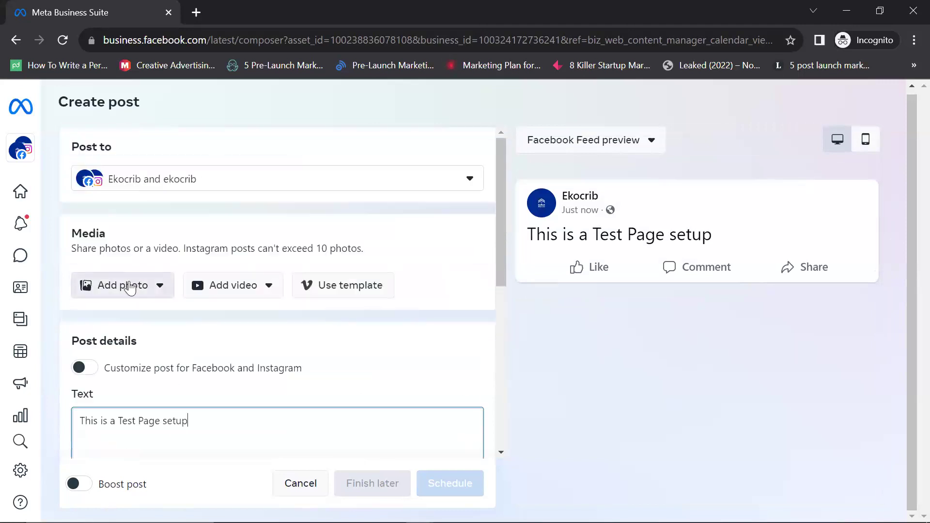
# Step: Upload the Ijogbon Watch Party poster from the desktop as the post's photo
pyautogui.click(130, 288)
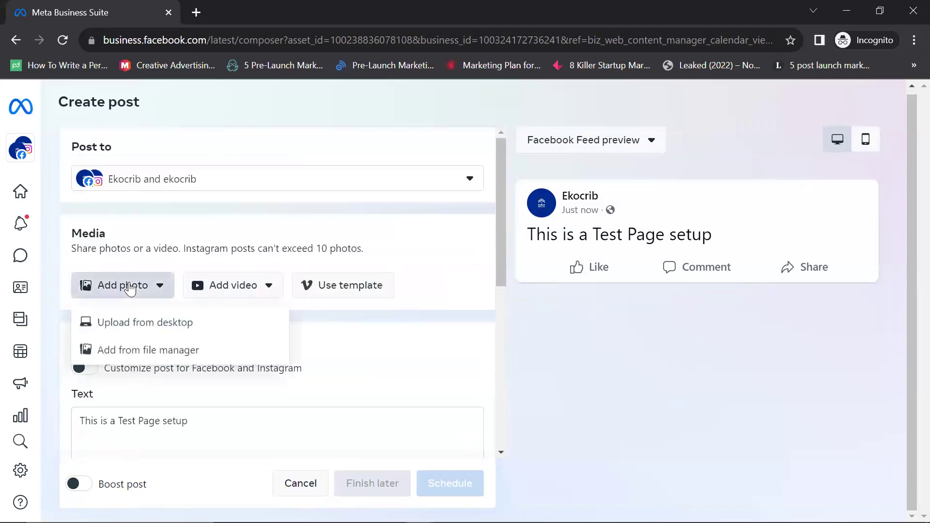
pyautogui.click(132, 331)
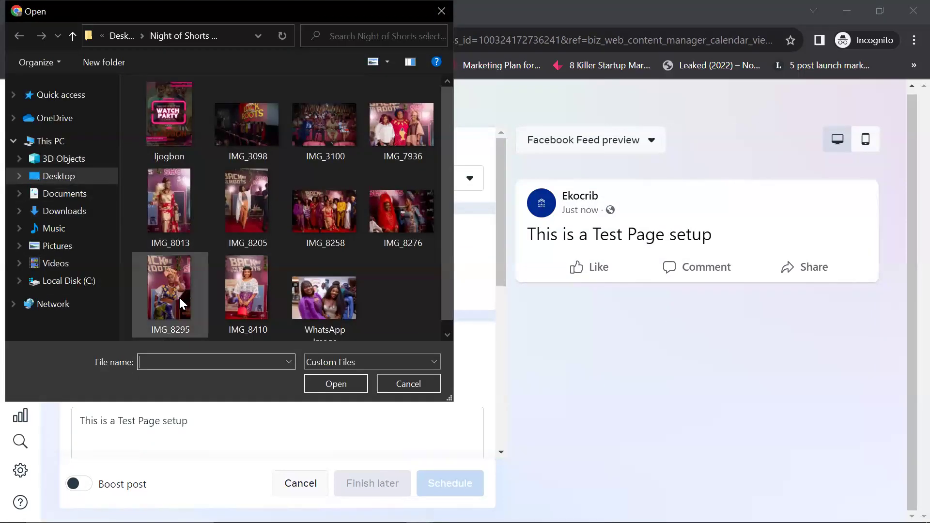
pyautogui.click(181, 129)
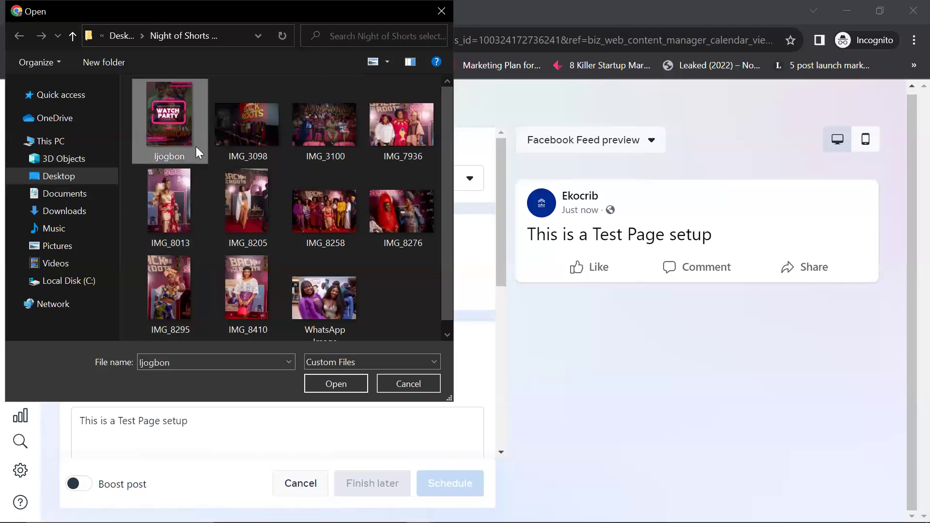
pyautogui.click(314, 382)
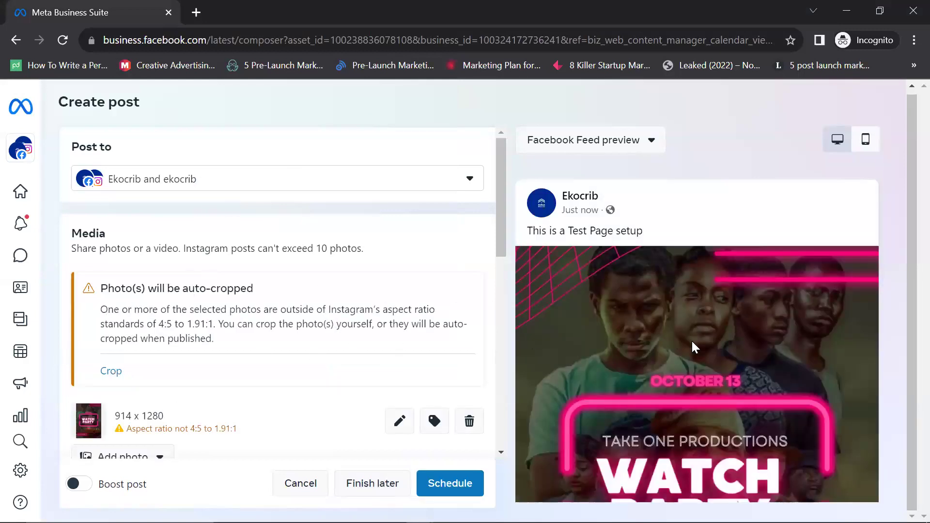
pyautogui.scroll(-5, 681, 378)
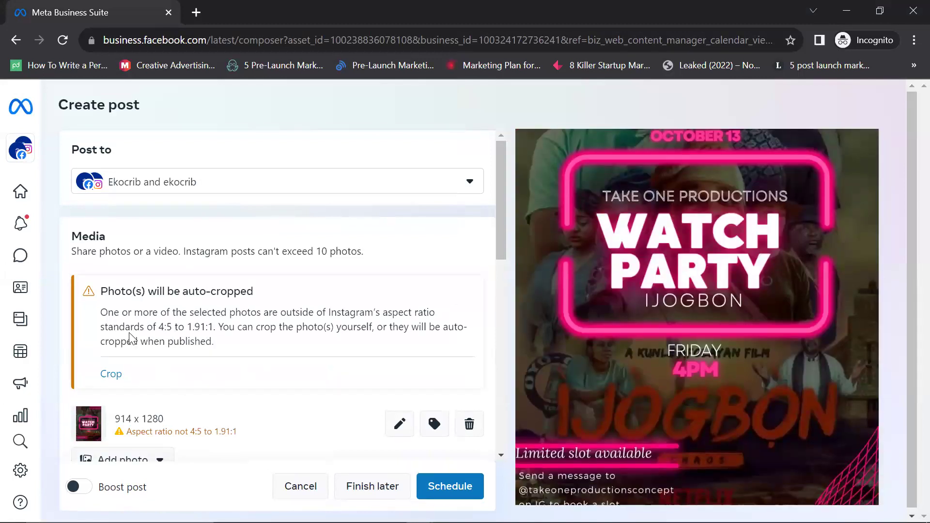
pyautogui.scroll(-1, 129, 338)
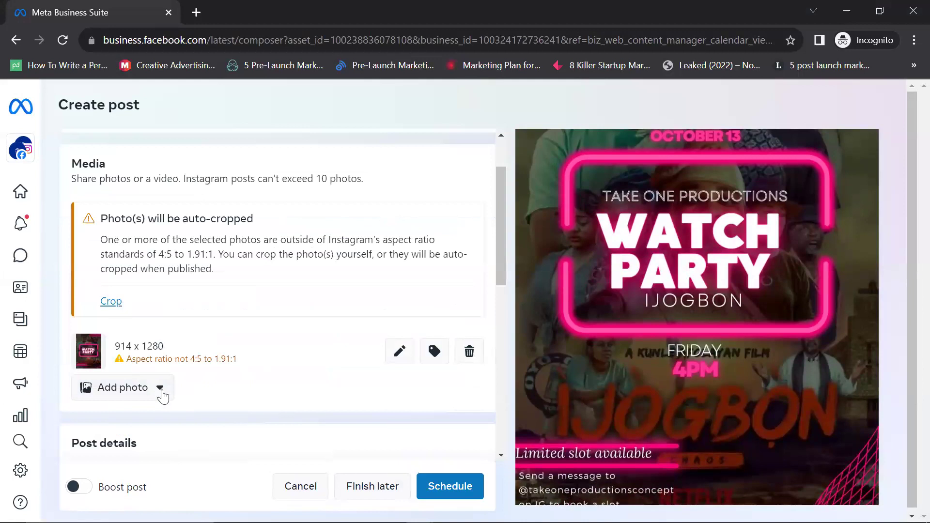
# Step: Delete the Ijogbon photo and upload the 'Every problem is a gift' image from Downloads
pyautogui.click(468, 351)
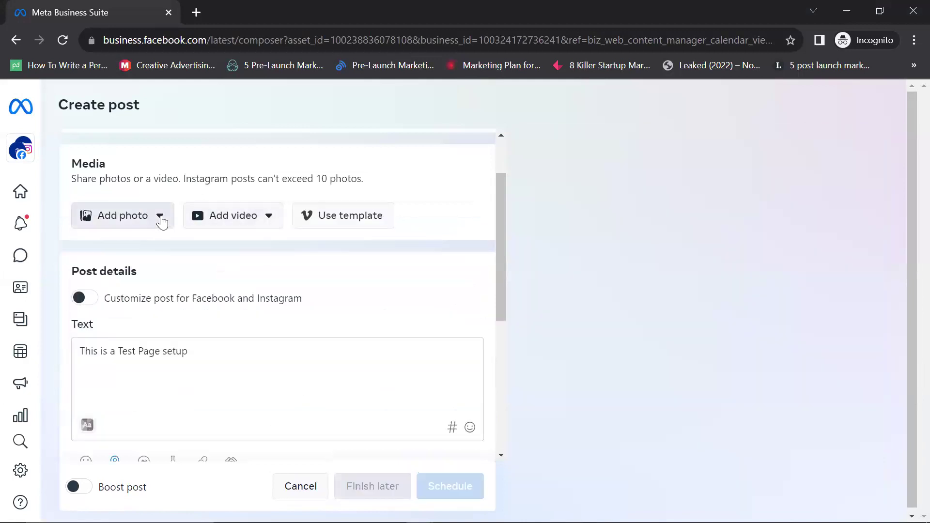
pyautogui.click(160, 222)
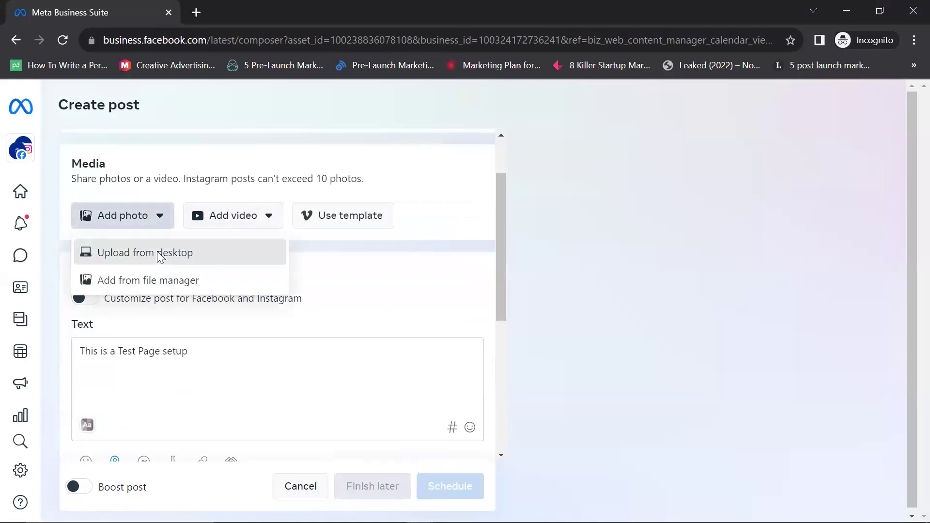
pyautogui.click(160, 253)
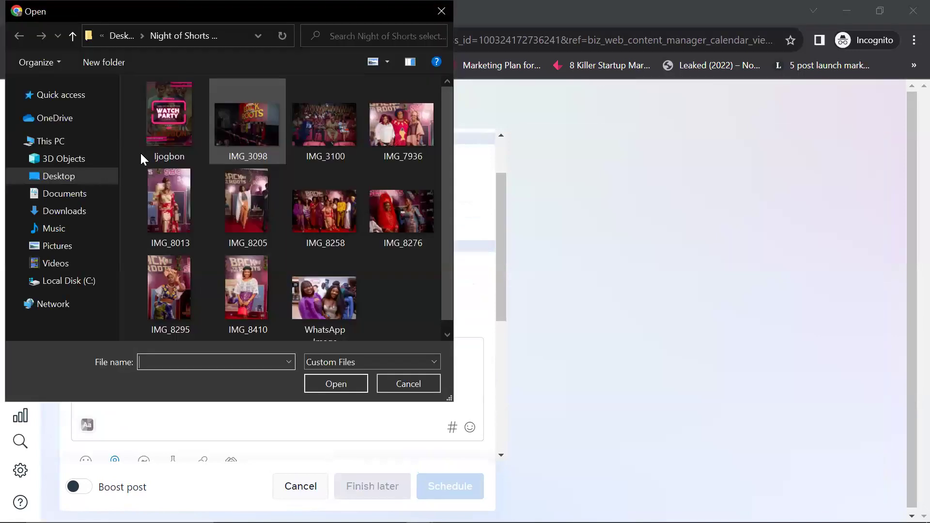
pyautogui.click(66, 211)
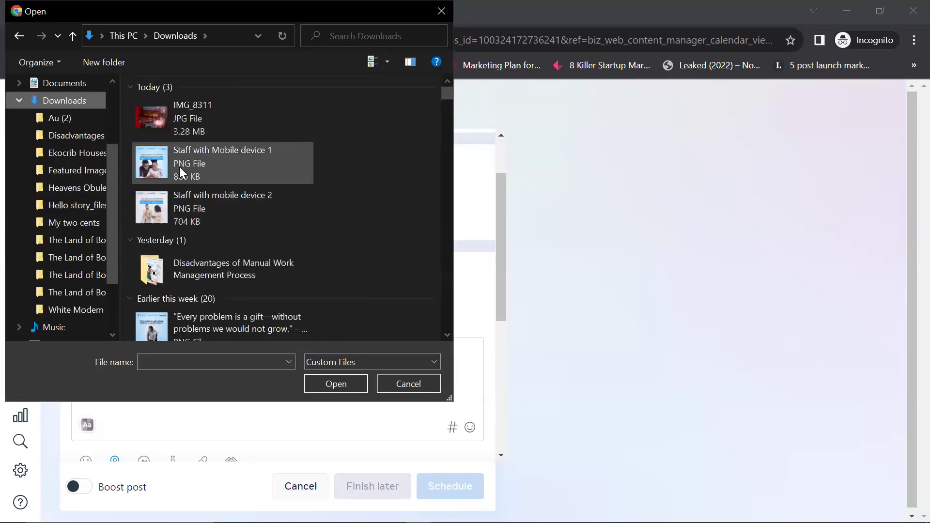
pyautogui.scroll(-5, 170, 206)
pyautogui.scroll(5, 170, 206)
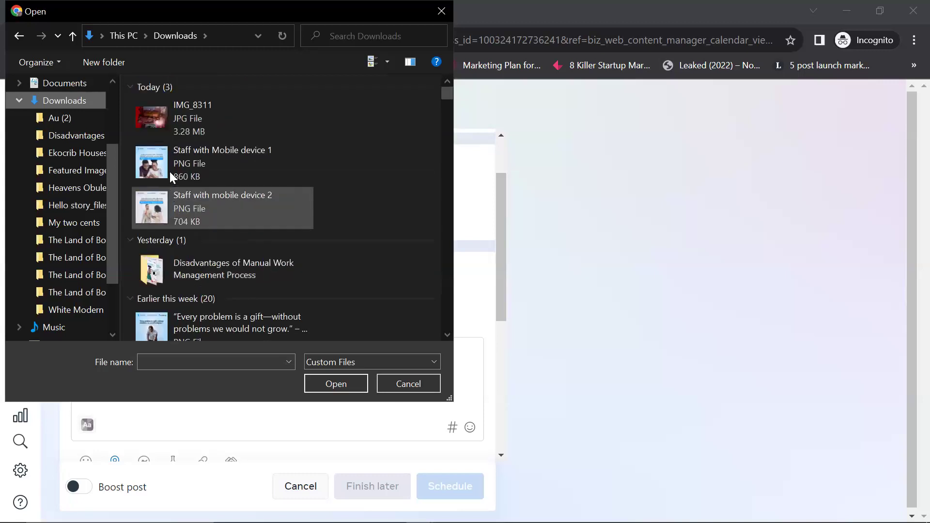
pyautogui.scroll(-2, 165, 257)
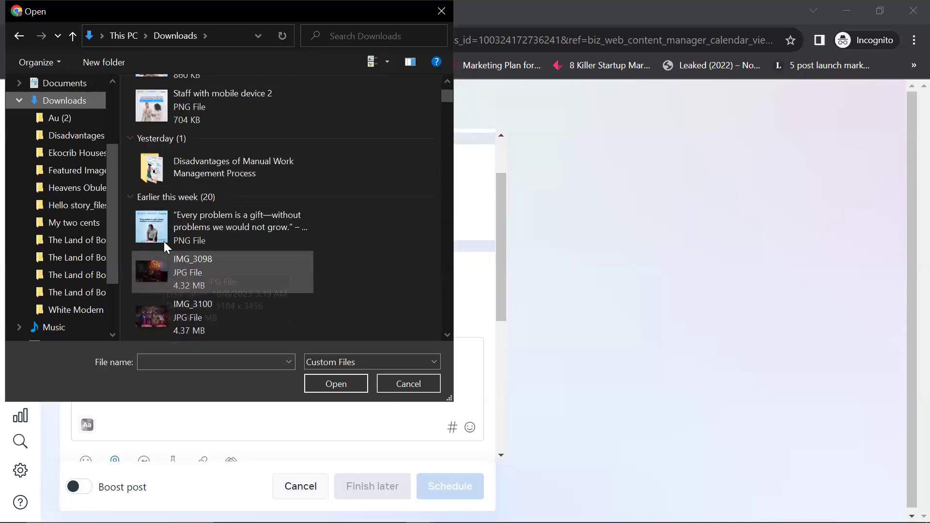
pyautogui.scroll(-3, 215, 278)
pyautogui.scroll(7, 215, 278)
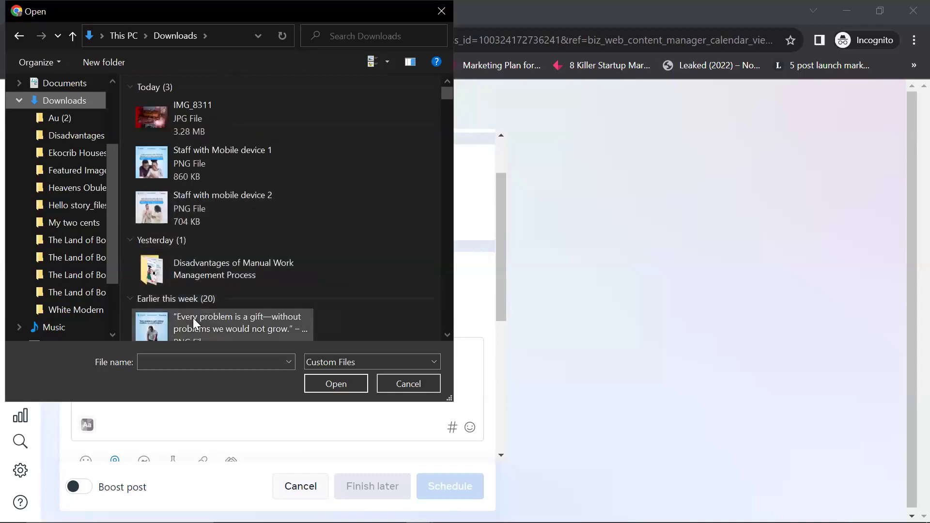
pyautogui.click(192, 318)
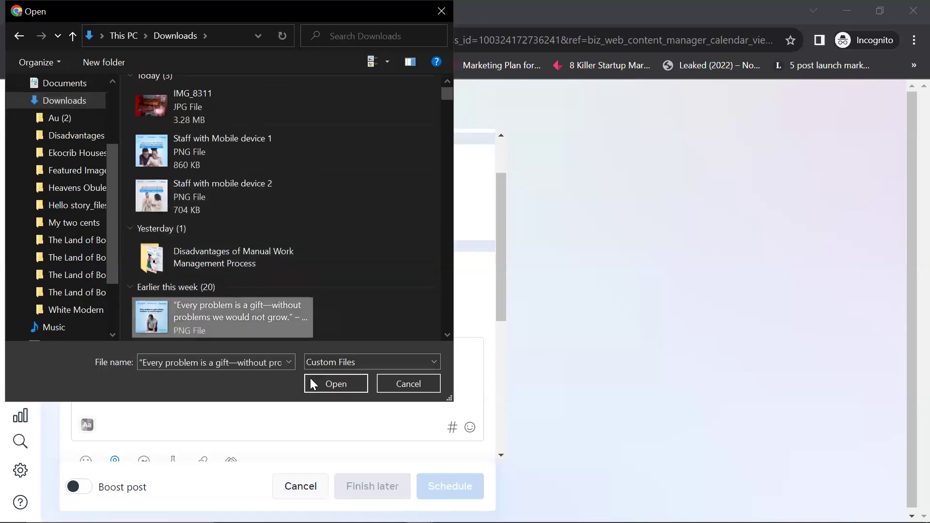
pyautogui.click(329, 383)
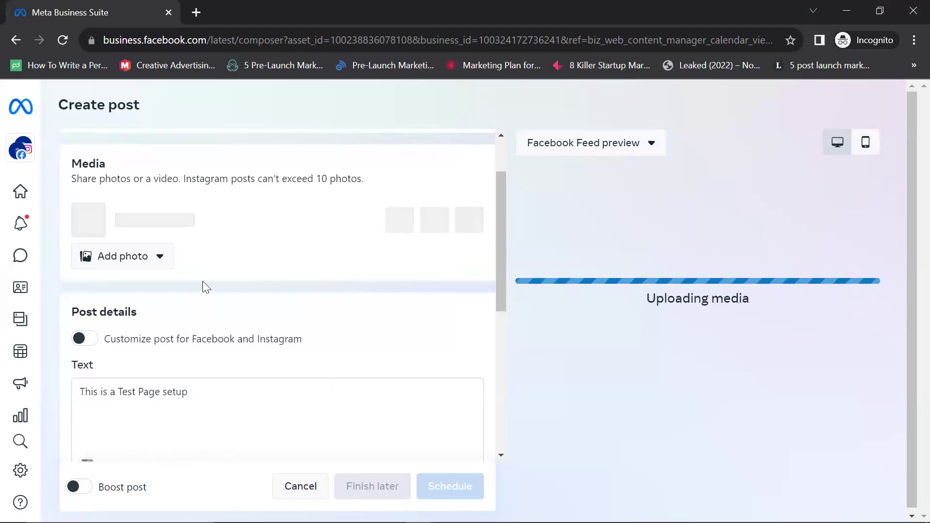
pyautogui.scroll(-5, 202, 281)
pyautogui.scroll(7, 202, 281)
pyautogui.scroll(-4, 605, 365)
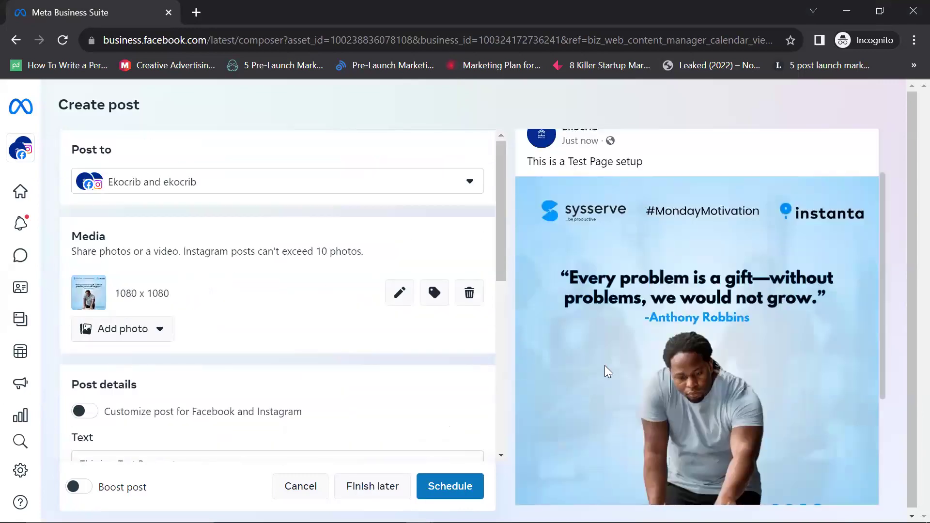
pyautogui.scroll(5, 758, 323)
# Step: Switch the Facebook Feed preview to mobile layout and review the full post
pyautogui.scroll(-4, 731, 349)
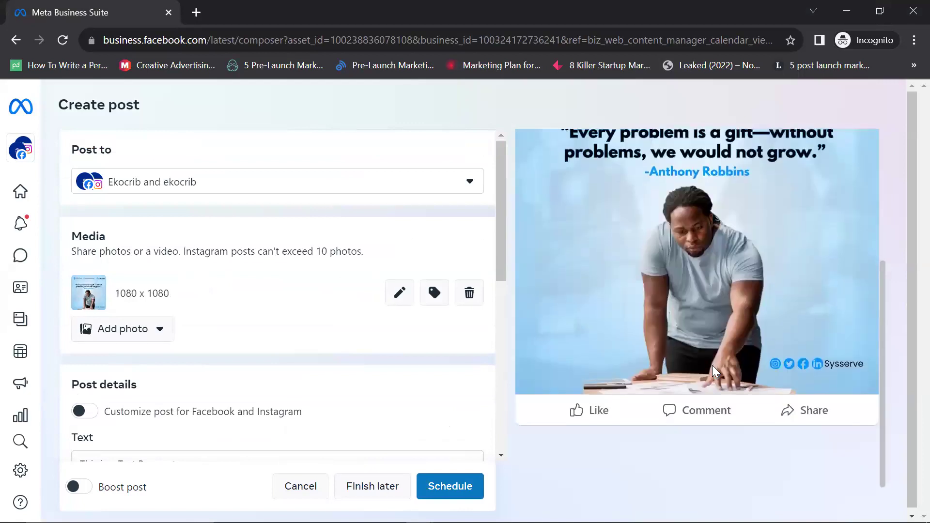
pyautogui.scroll(5, 706, 367)
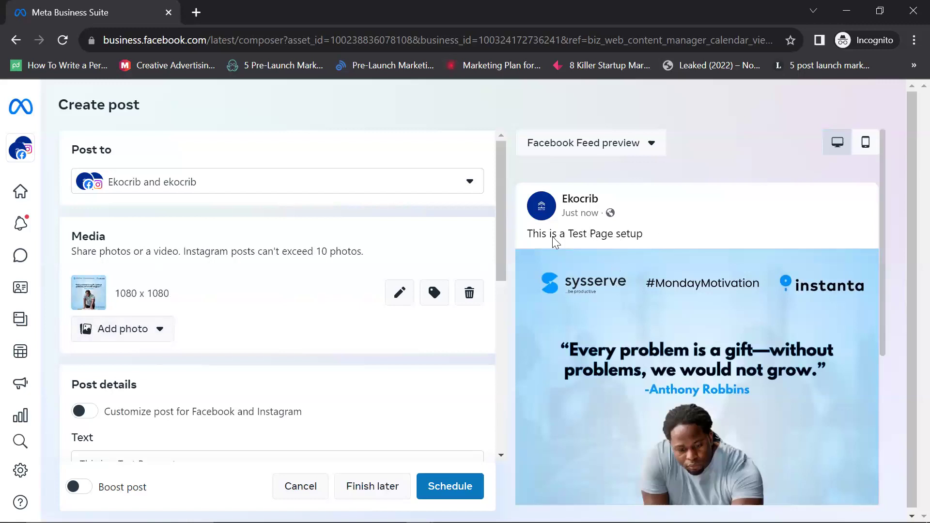
pyautogui.scroll(-3, 198, 298)
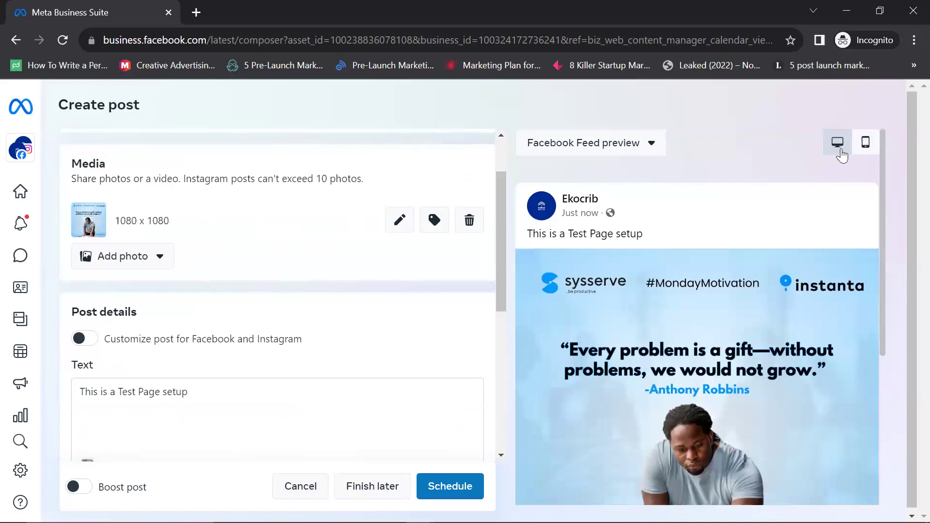
pyautogui.click(866, 143)
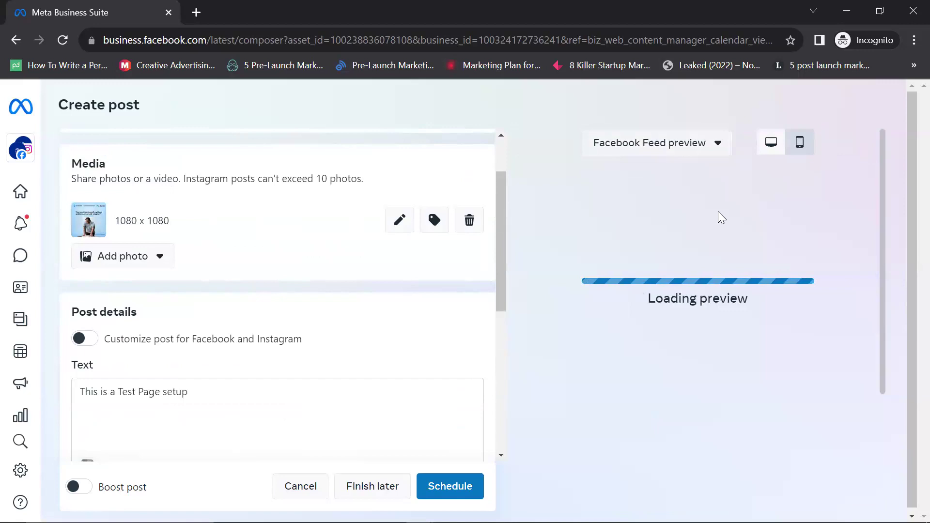
pyautogui.scroll(-4, 153, 291)
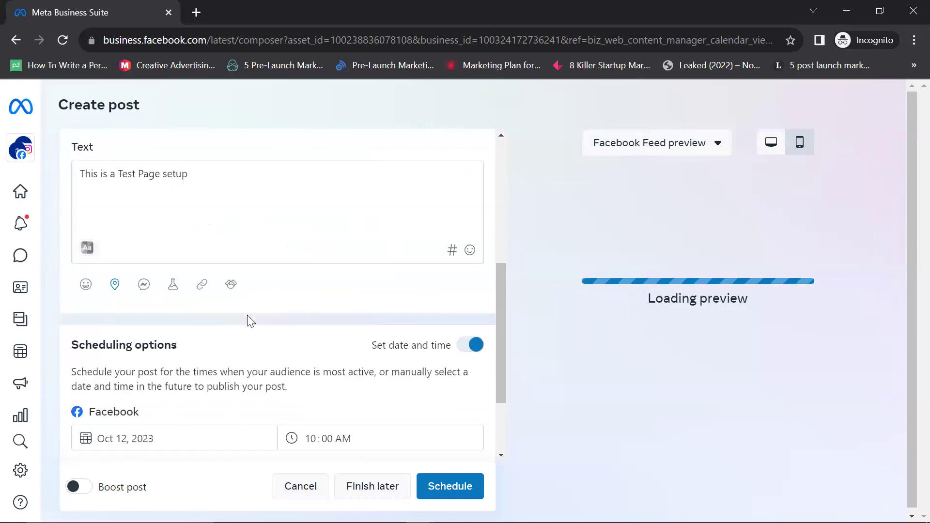
pyautogui.scroll(2, 217, 385)
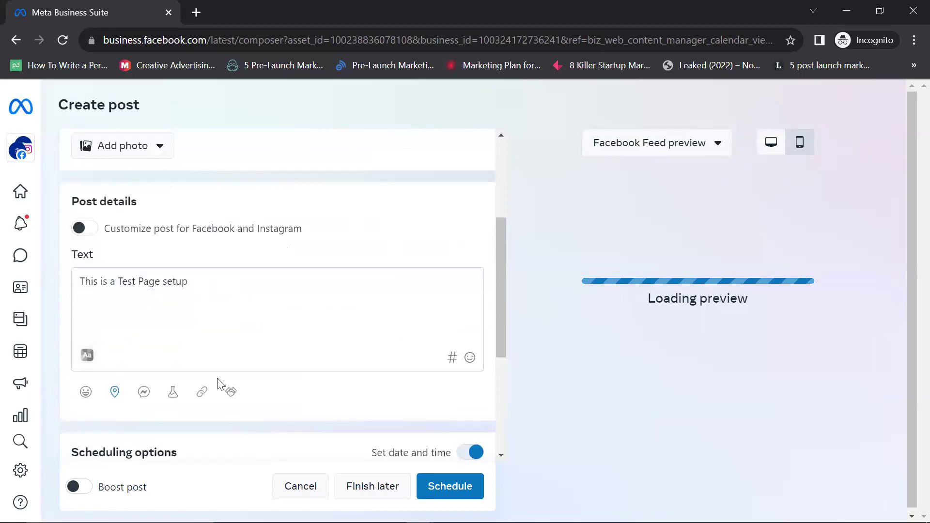
pyautogui.scroll(3, 217, 384)
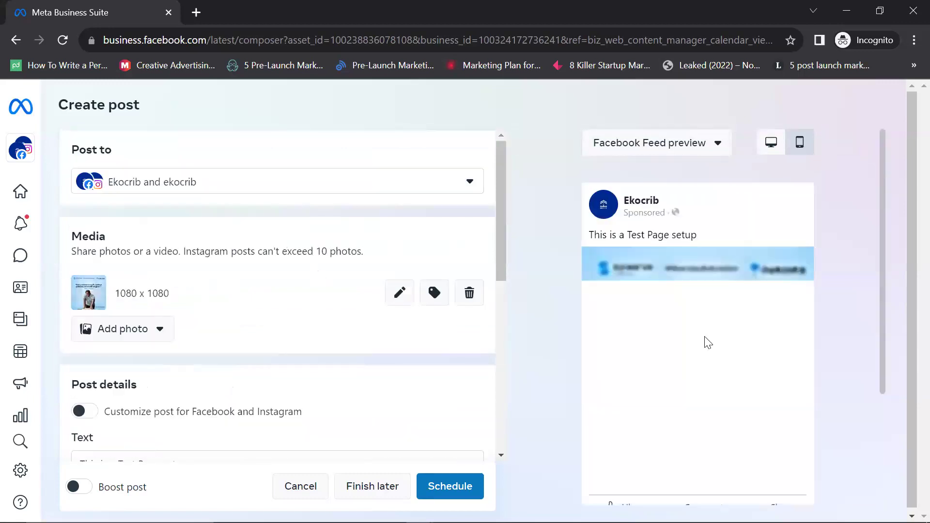
pyautogui.scroll(-3, 705, 338)
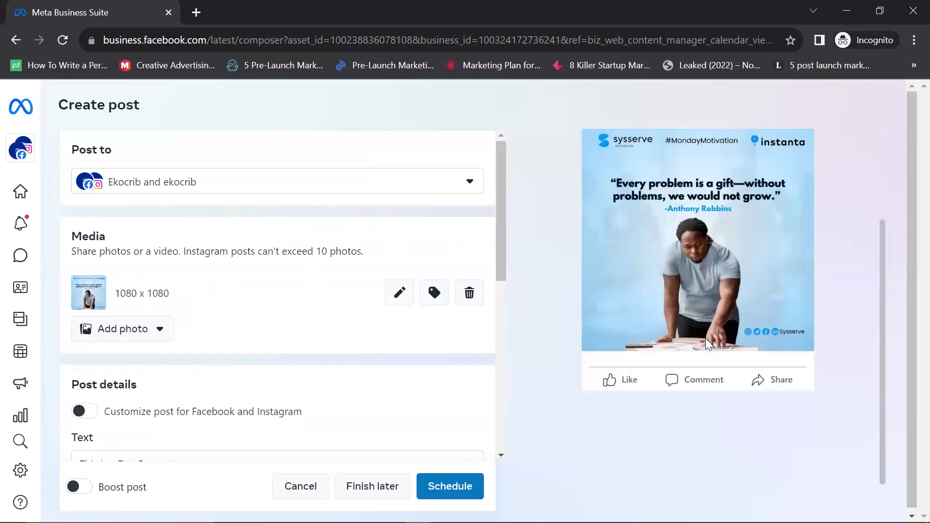
pyautogui.scroll(3, 705, 338)
pyautogui.scroll(-3, 705, 338)
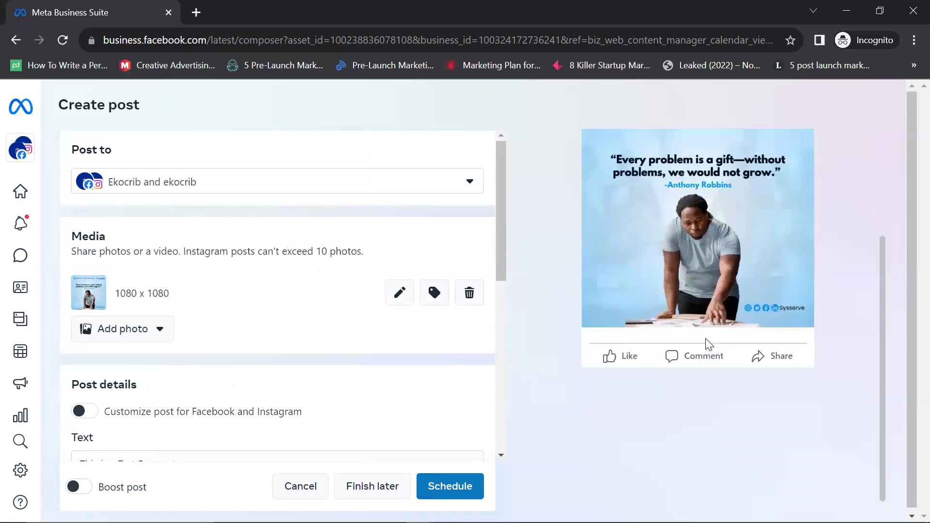
pyautogui.scroll(3, 708, 343)
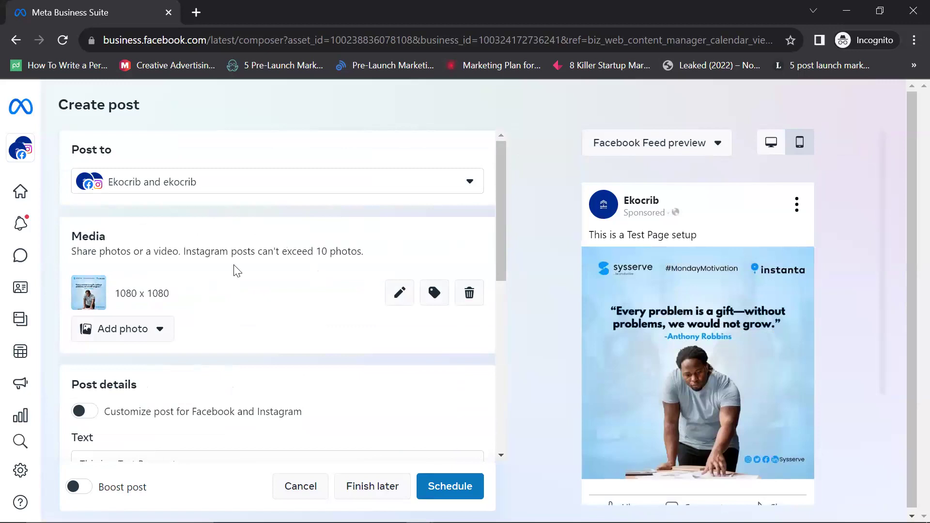
pyautogui.scroll(-5, 143, 240)
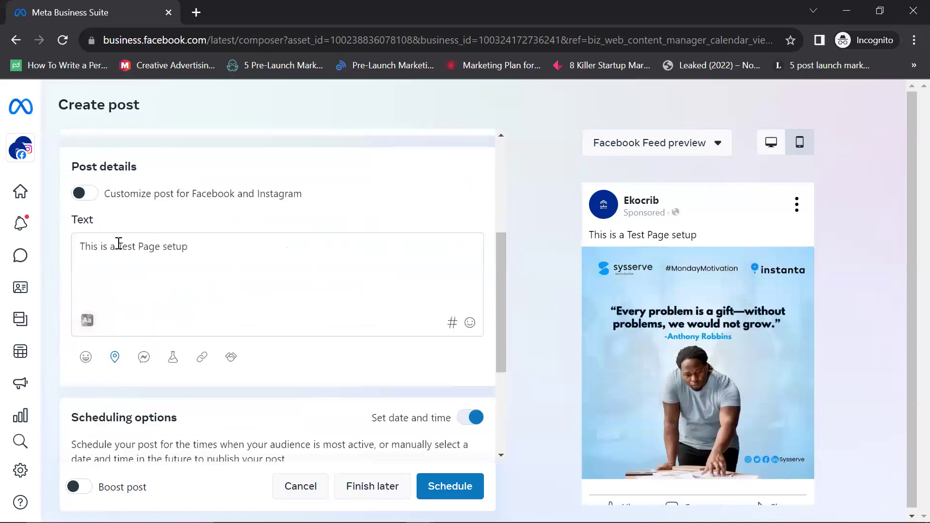
pyautogui.scroll(2, 119, 243)
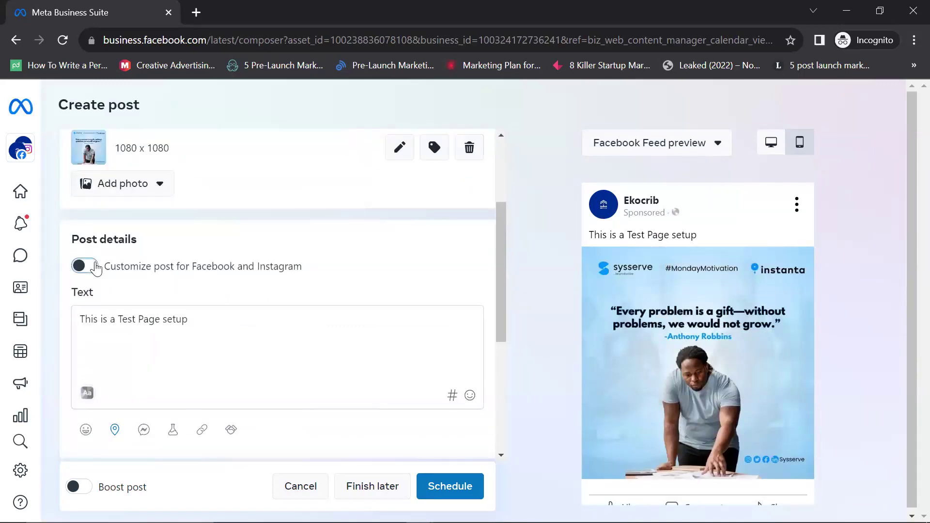
# Step: Turn on Customize post and switch to the Instagram version
pyautogui.click(84, 266)
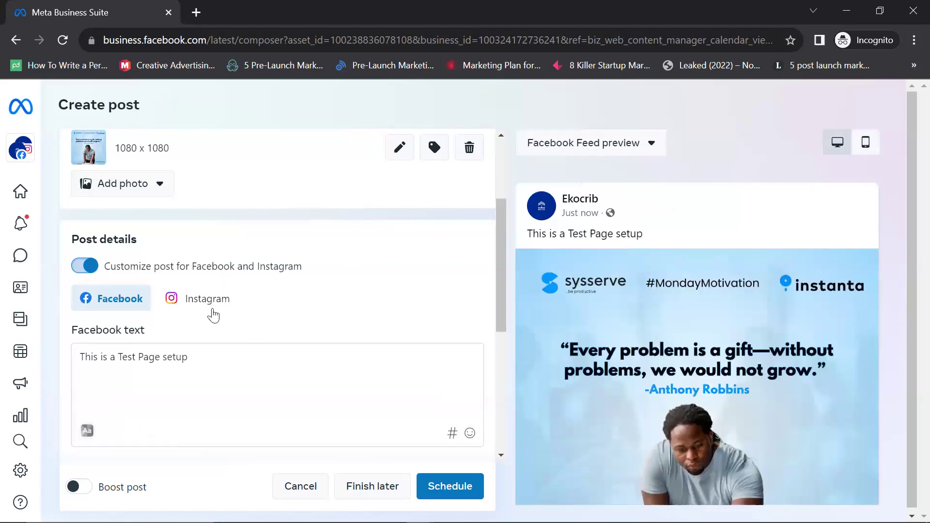
pyautogui.scroll(3, 215, 311)
pyautogui.scroll(-3, 209, 317)
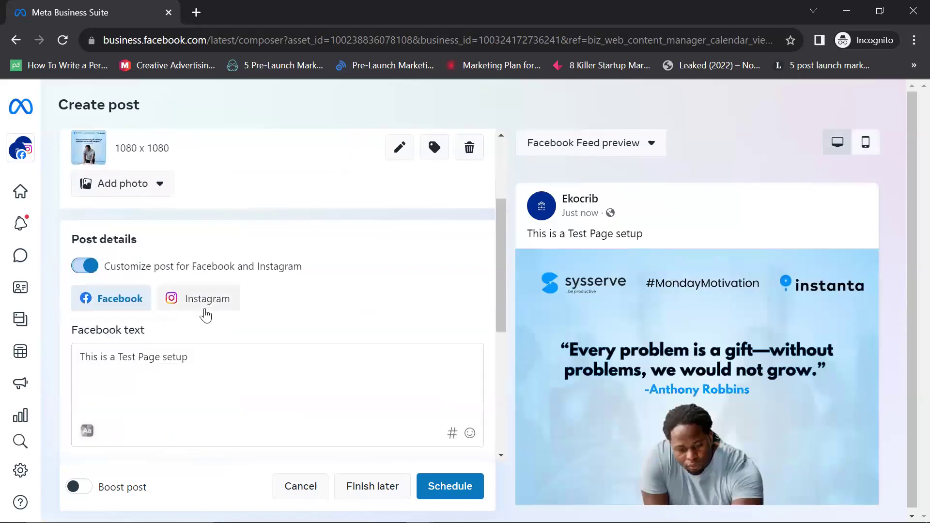
pyautogui.click(205, 312)
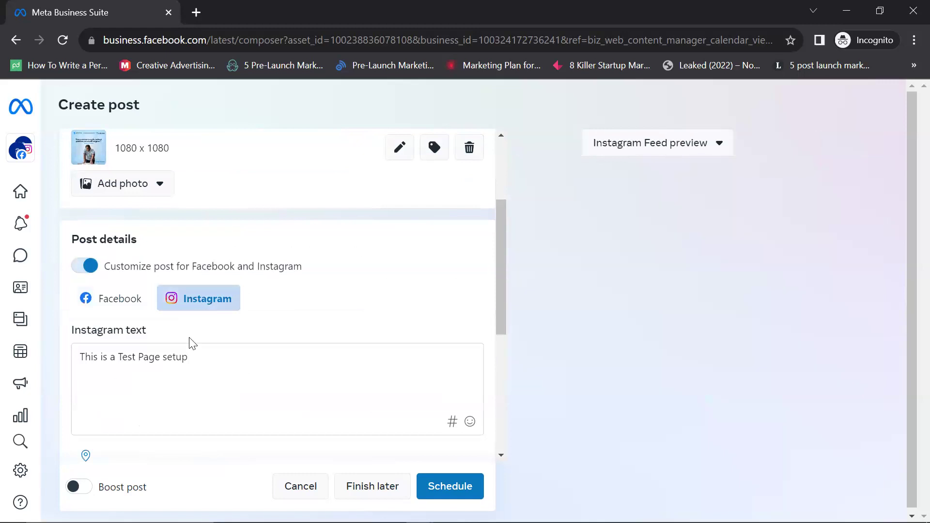
pyautogui.scroll(1, 199, 336)
pyautogui.scroll(2, 175, 210)
pyautogui.scroll(-3, 172, 260)
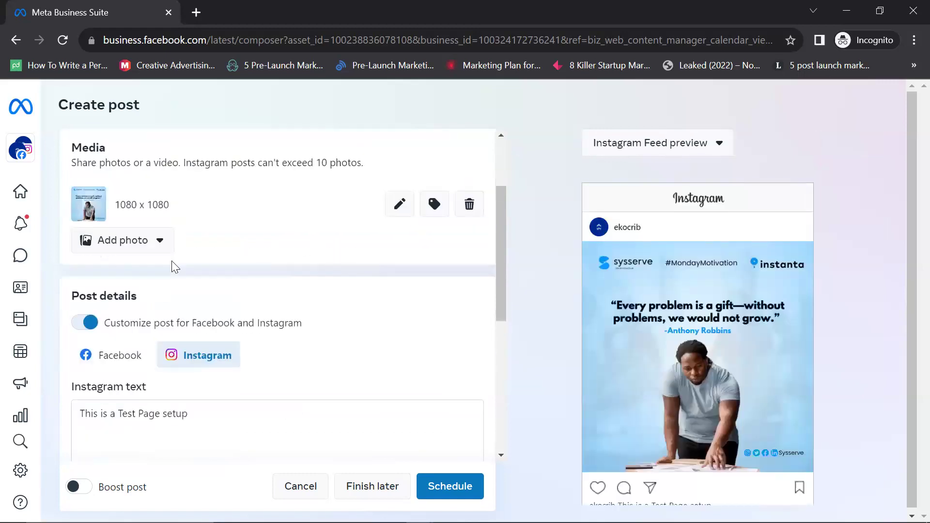
pyautogui.scroll(1, 170, 336)
pyautogui.scroll(-4, 193, 235)
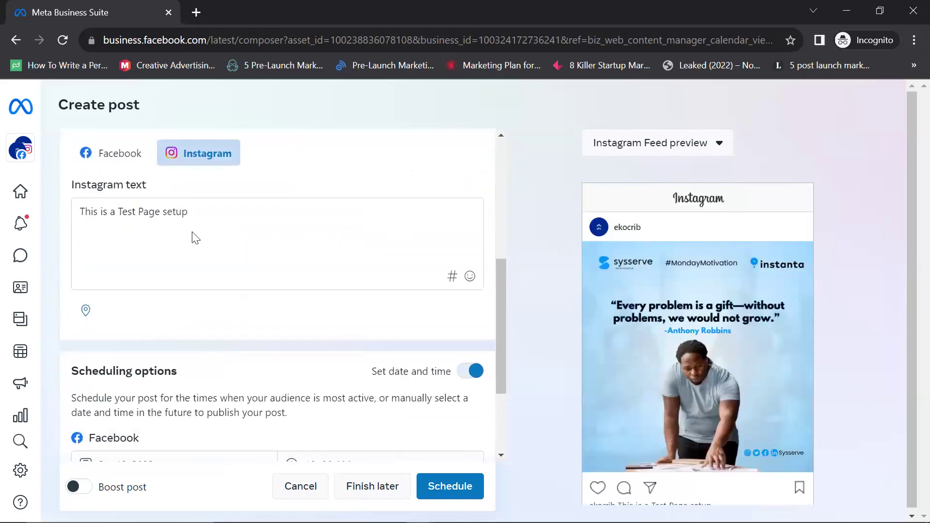
# Step: Replace the Instagram caption with 'This Problem will end soon'
pyautogui.click(192, 212)
pyautogui.moveTo(71, 216); pyautogui.dragTo(214, 245)
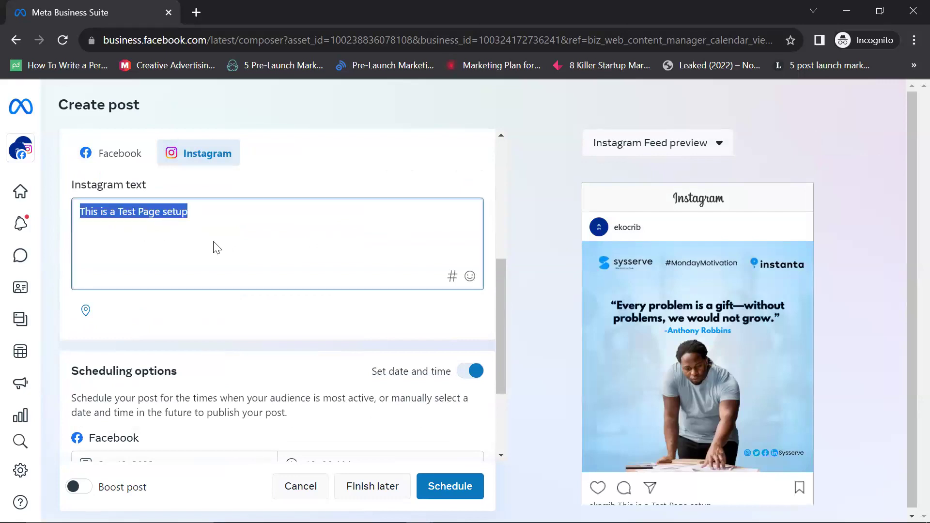
pyautogui.scroll(-1, 611, 329)
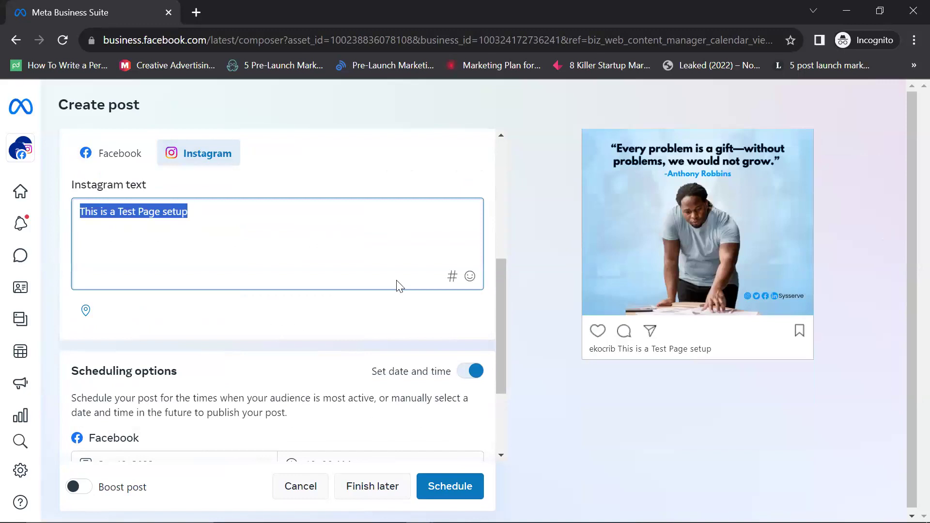
pyautogui.write('This O')
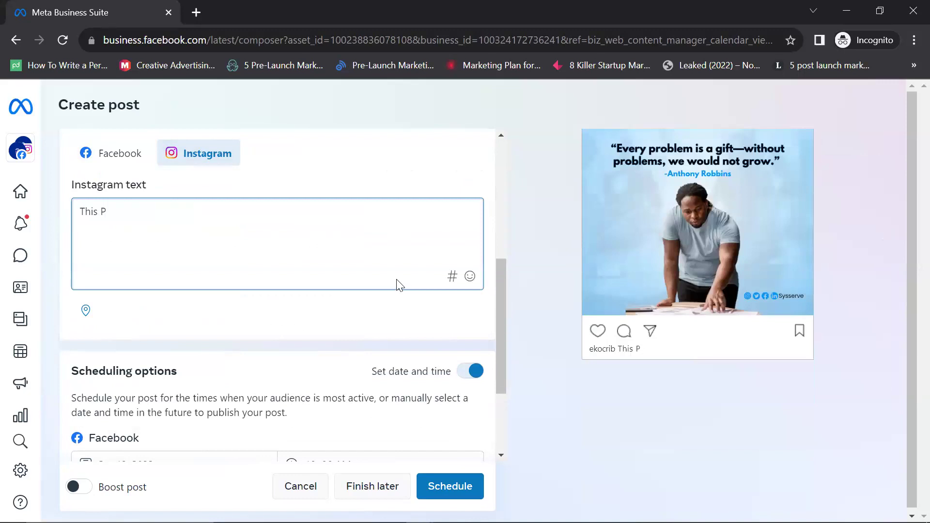
pyautogui.write('roblem ill')
pyautogui.press('BackSpace')
pyautogui.write('will')
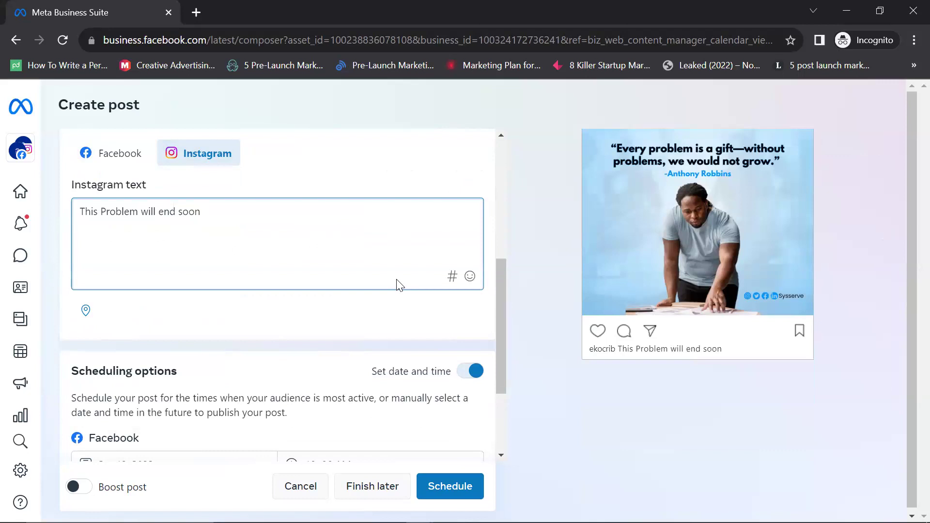
pyautogui.scroll(5, 339, 262)
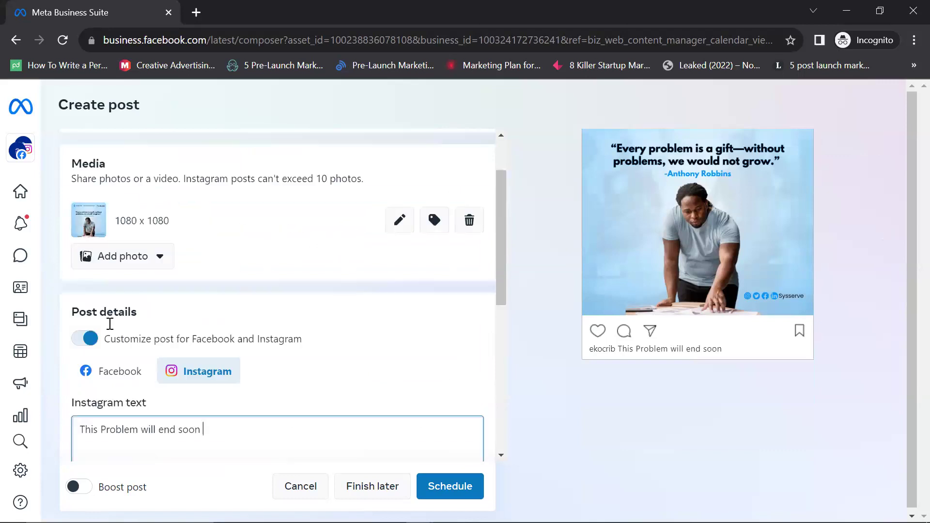
# Step: Check the Facebook caption is unchanged, then return to the Instagram caption
pyautogui.click(118, 376)
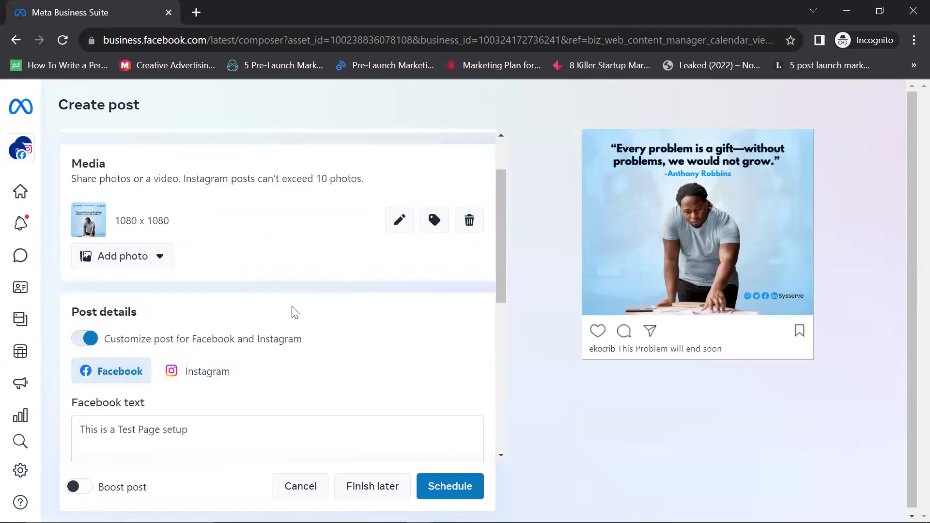
pyautogui.scroll(3, 751, 321)
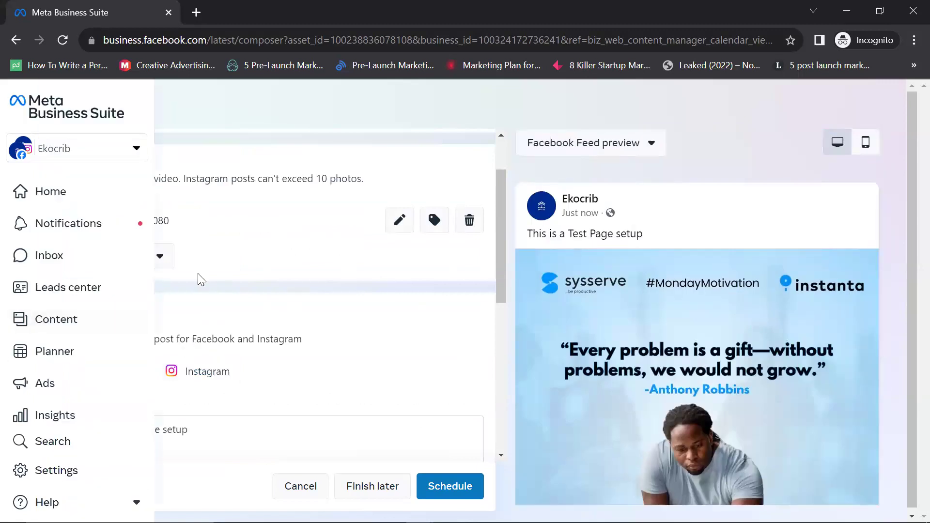
pyautogui.scroll(-3, 198, 273)
pyautogui.click(199, 225)
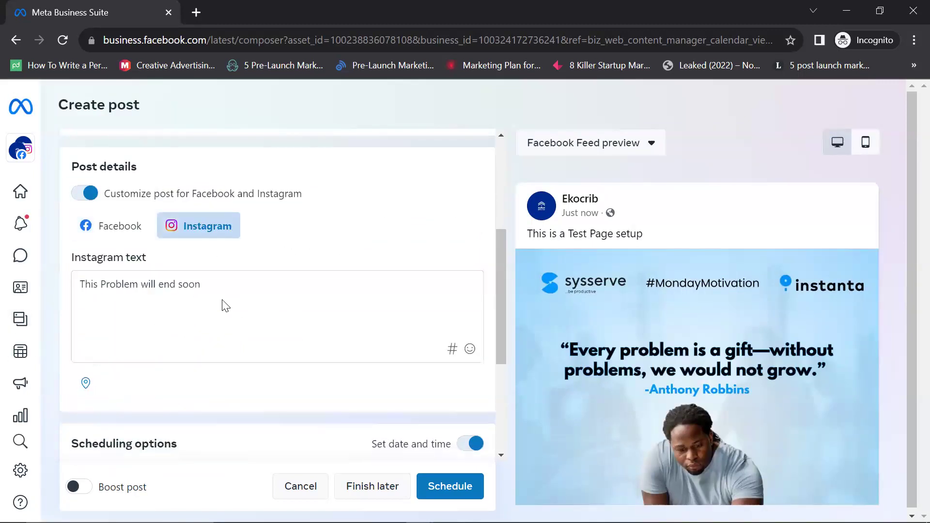
pyautogui.scroll(-1, 214, 314)
pyautogui.scroll(1, 208, 320)
pyautogui.scroll(5, 208, 321)
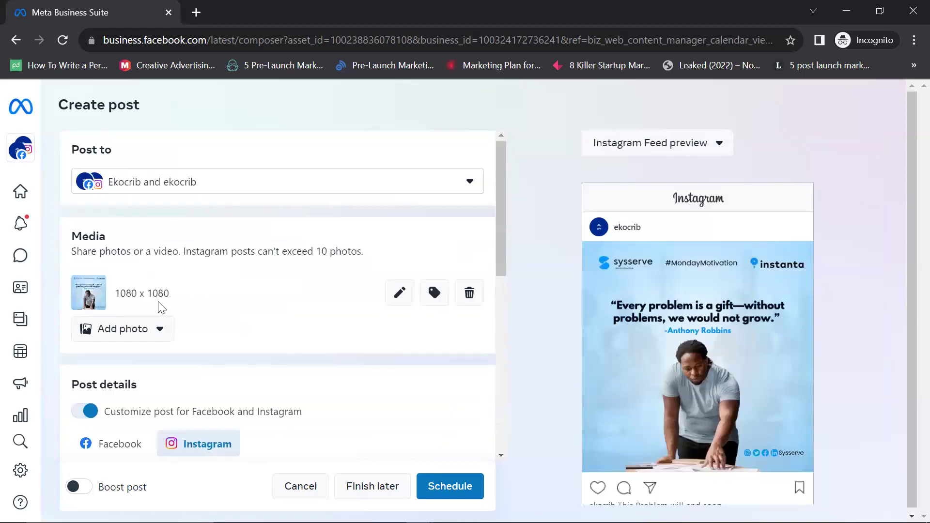
# Step: Upload 'Staff with mobile device 2' from Downloads as a second photo
pyautogui.click(155, 332)
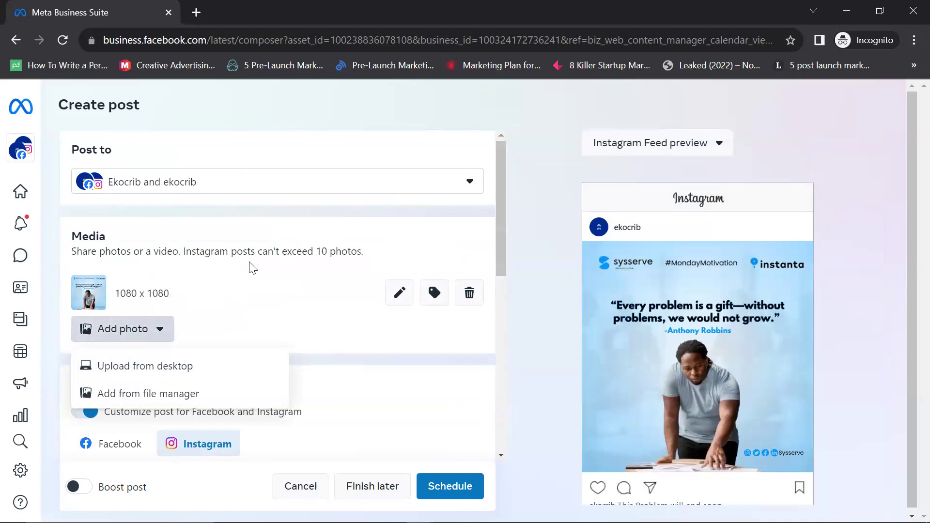
pyautogui.click(163, 367)
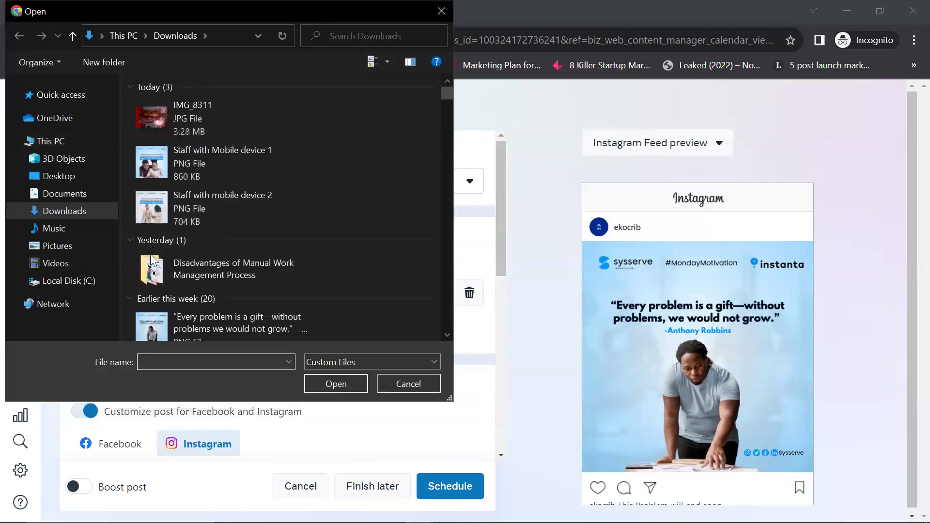
pyautogui.scroll(-5, 156, 306)
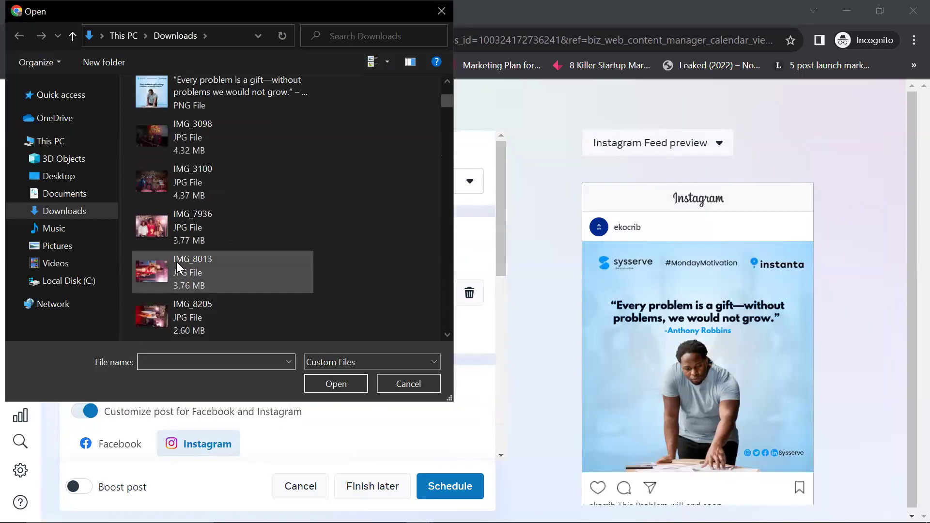
pyautogui.scroll(-3, 176, 262)
pyautogui.scroll(-3, 176, 261)
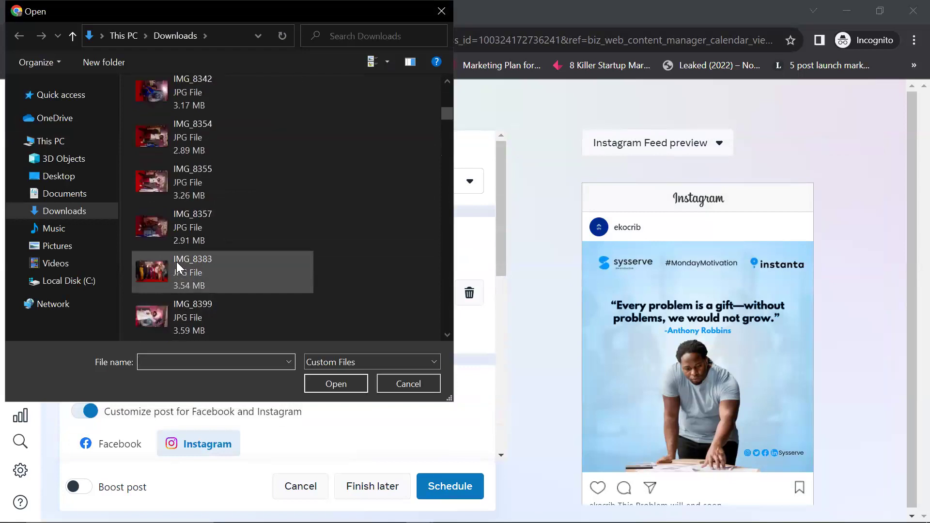
pyautogui.scroll(-3, 177, 261)
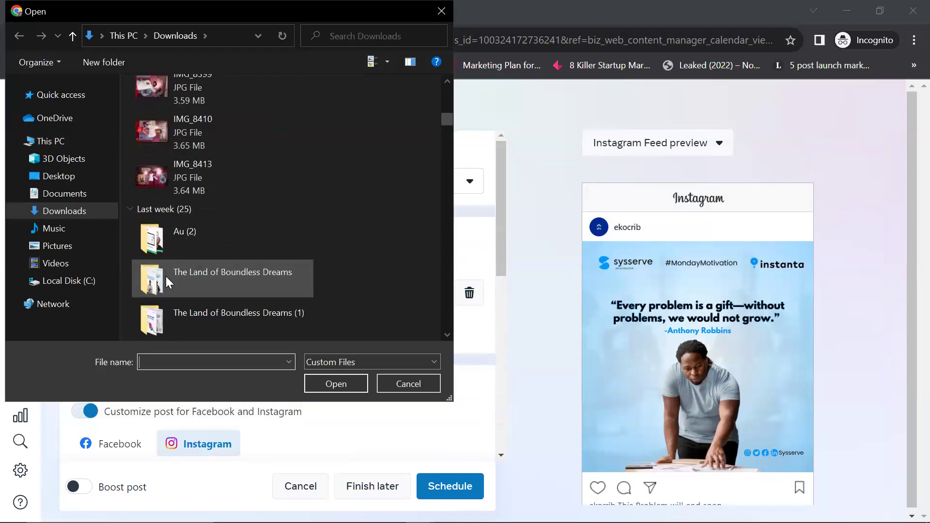
pyautogui.scroll(10, 182, 196)
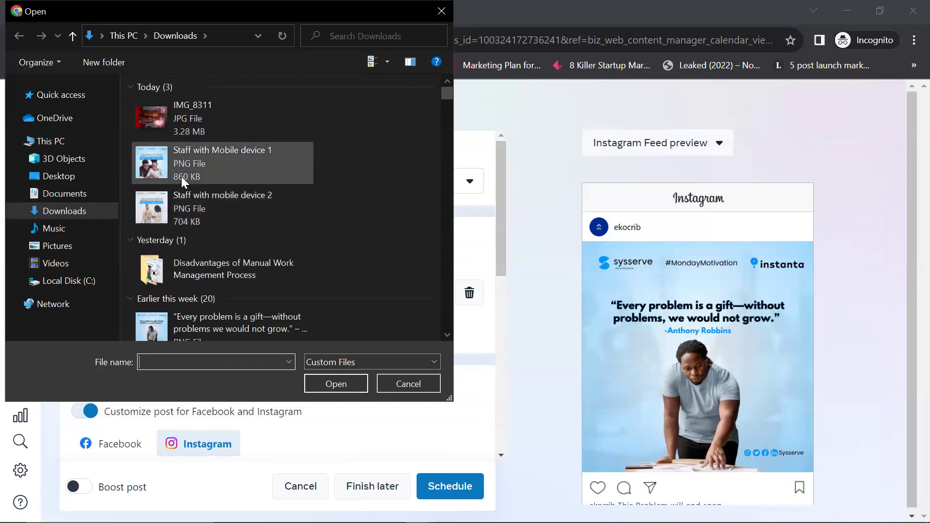
pyautogui.click(182, 178)
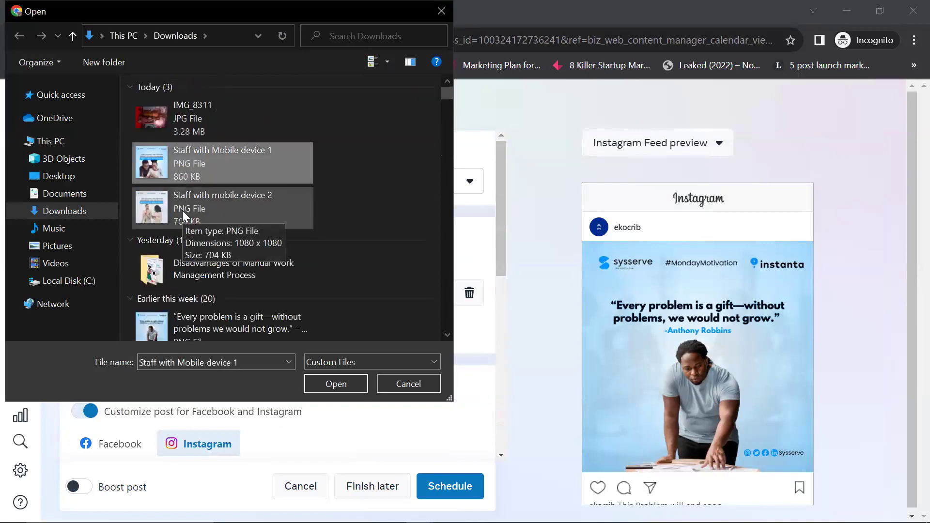
pyautogui.click(198, 213)
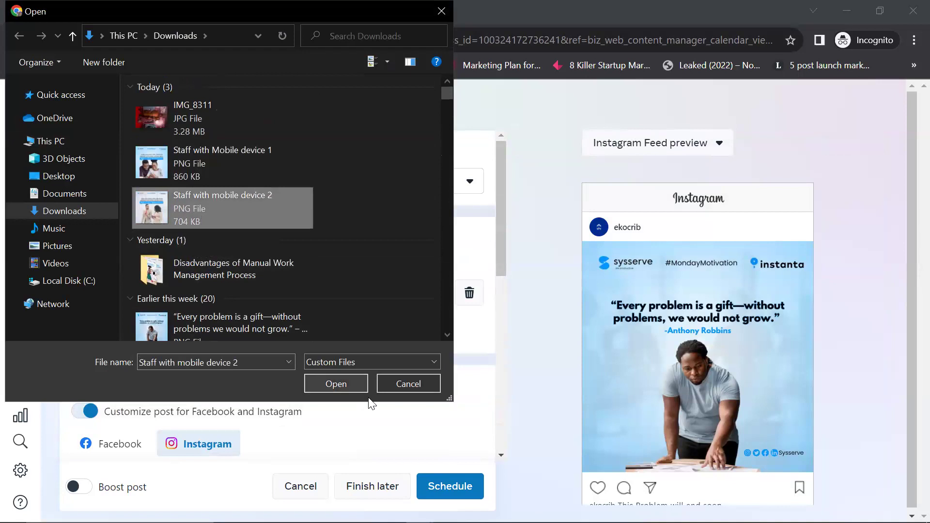
pyautogui.click(361, 384)
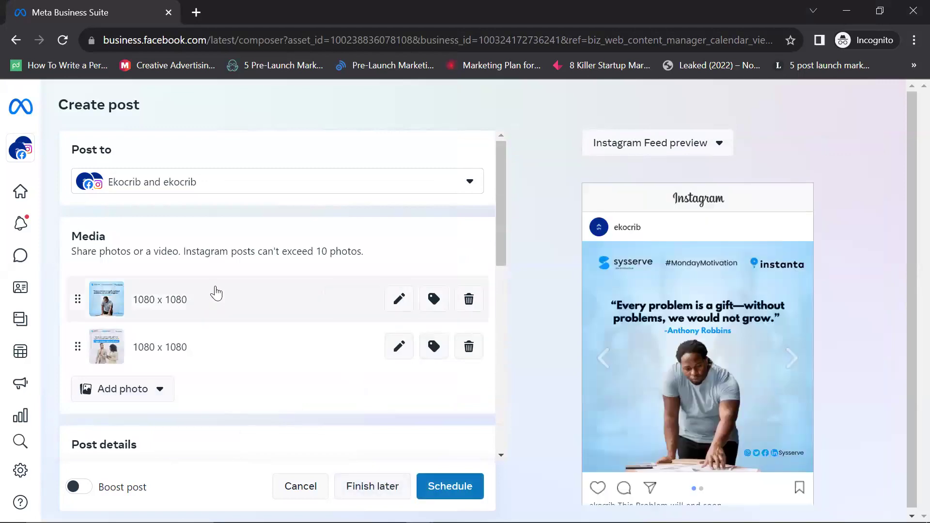
# Step: Browse both carousel images in the preview, then view the Facebook version and account list
pyautogui.scroll(-3, 409, 309)
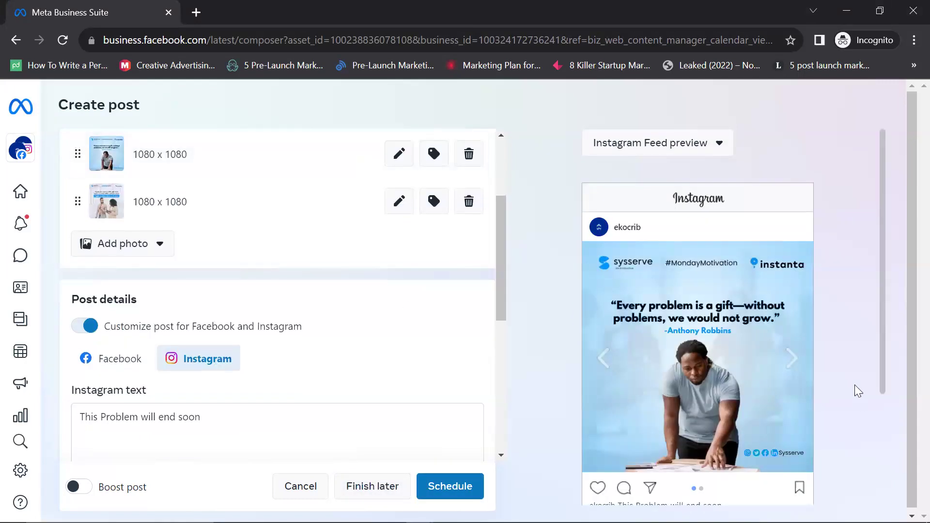
pyautogui.click(789, 358)
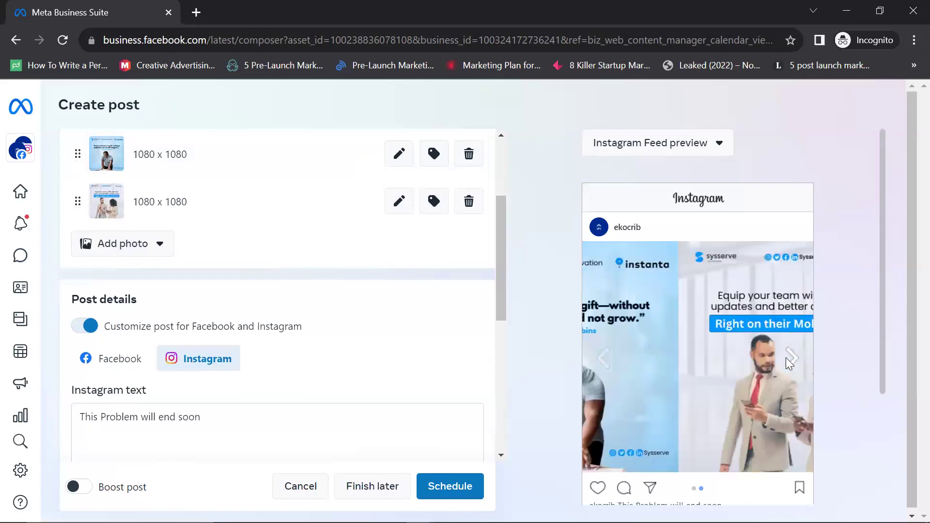
pyautogui.click(604, 351)
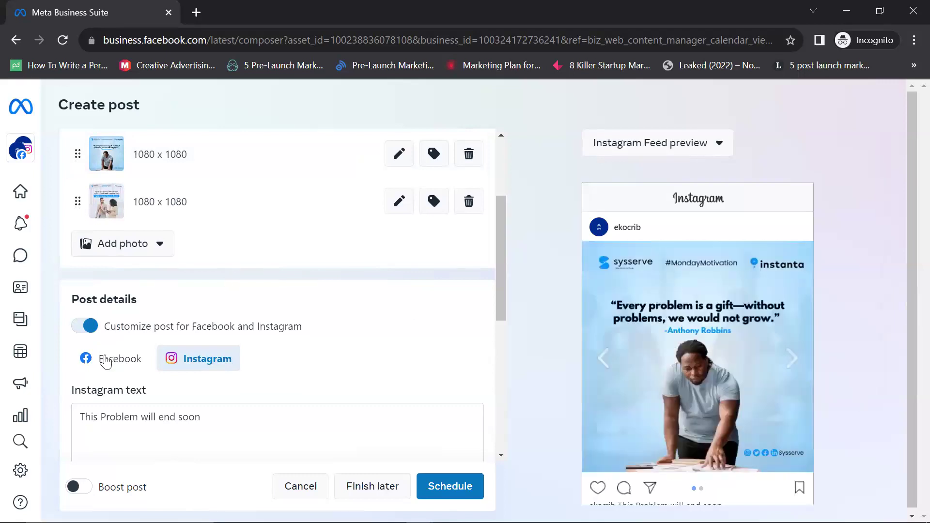
pyautogui.click(106, 360)
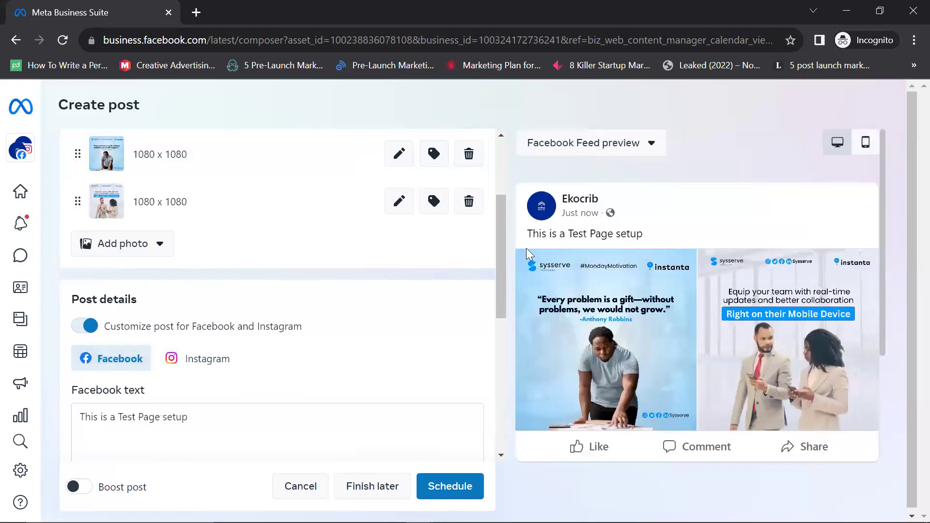
pyautogui.scroll(3, 434, 289)
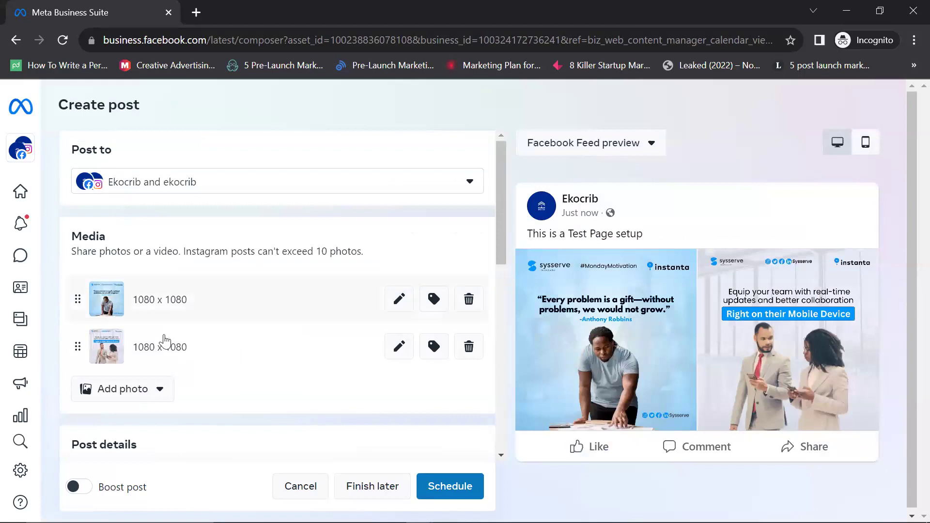
pyautogui.click(468, 183)
pyautogui.scroll(-6, 322, 224)
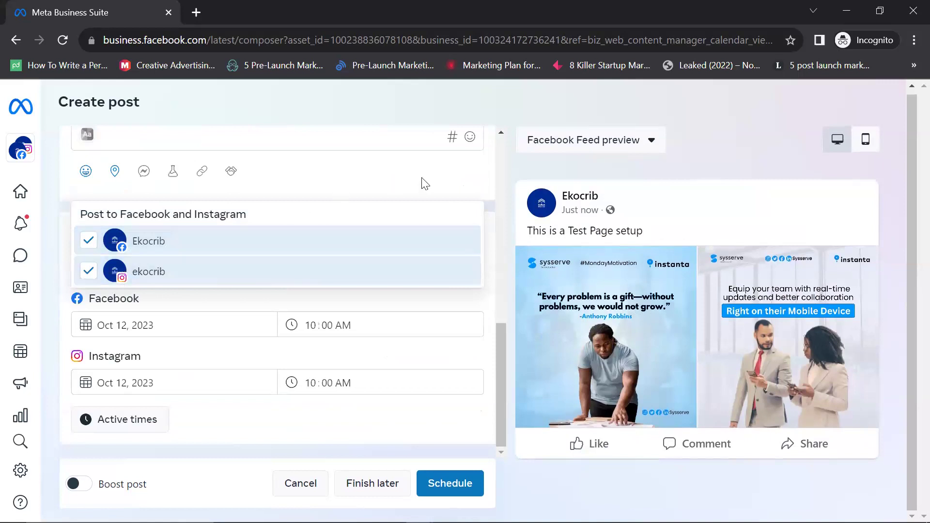
pyautogui.scroll(4, 424, 184)
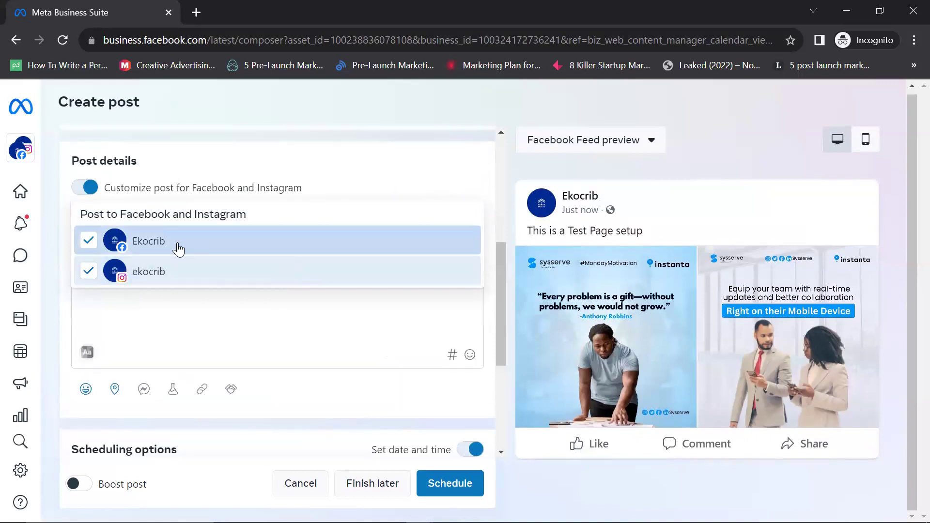
pyautogui.click(92, 273)
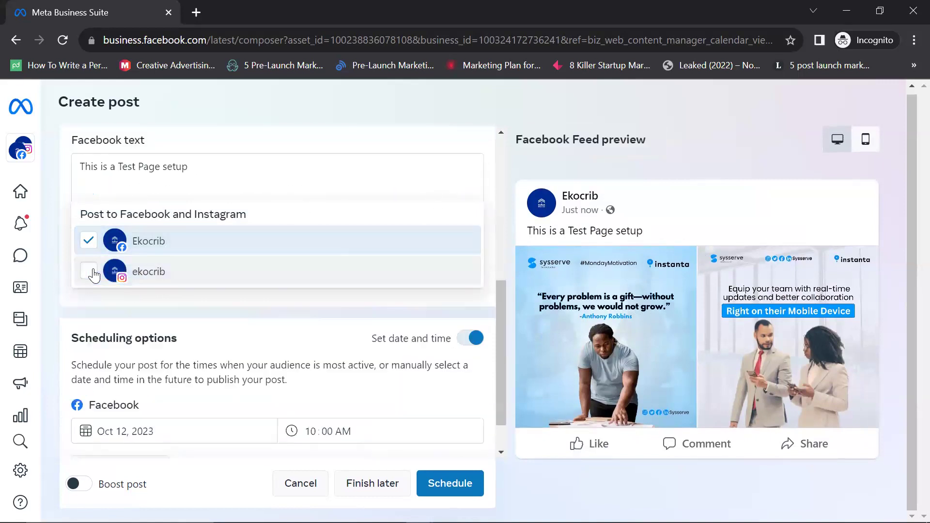
pyautogui.click(359, 280)
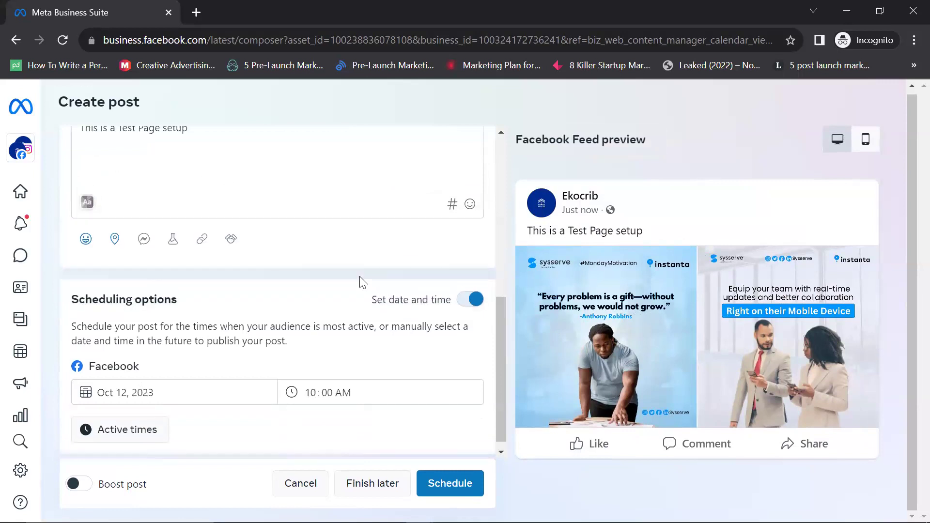
pyautogui.scroll(5, 361, 282)
pyautogui.scroll(-4, 340, 292)
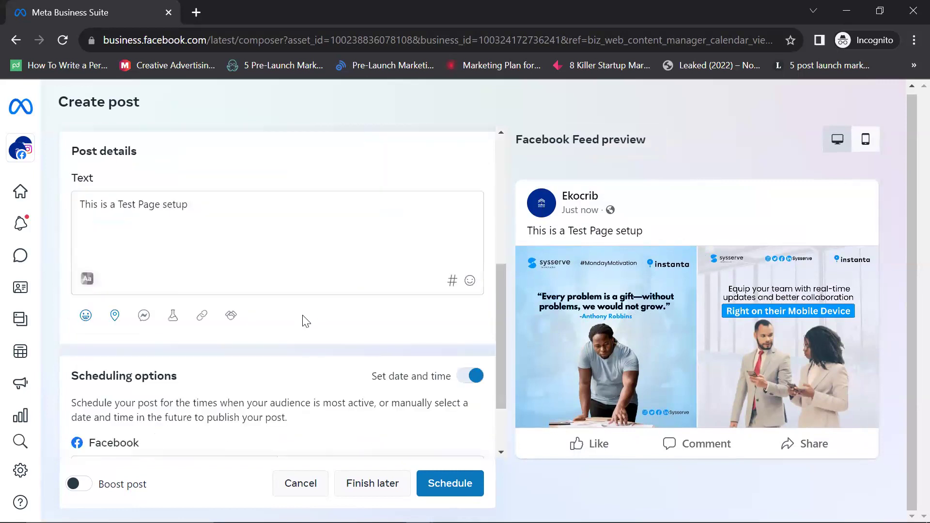
pyautogui.scroll(5, 304, 319)
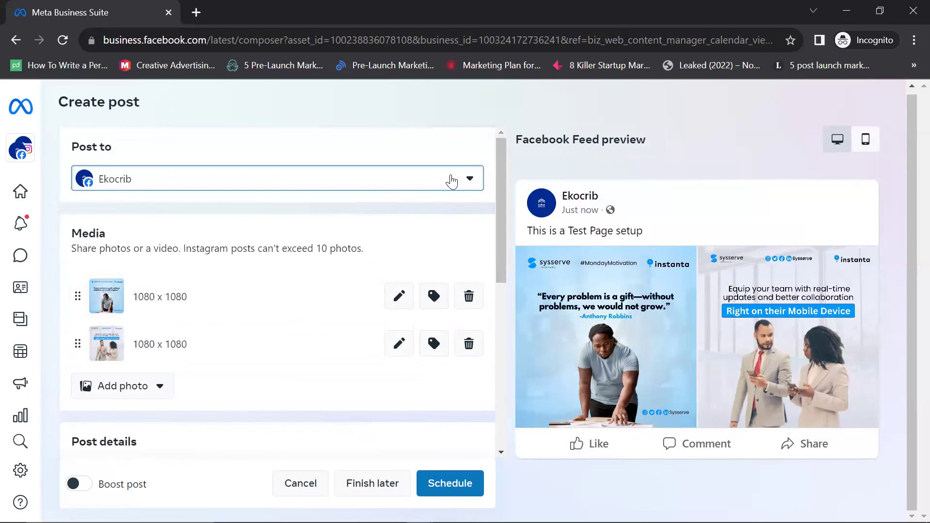
pyautogui.scroll(-5, 259, 166)
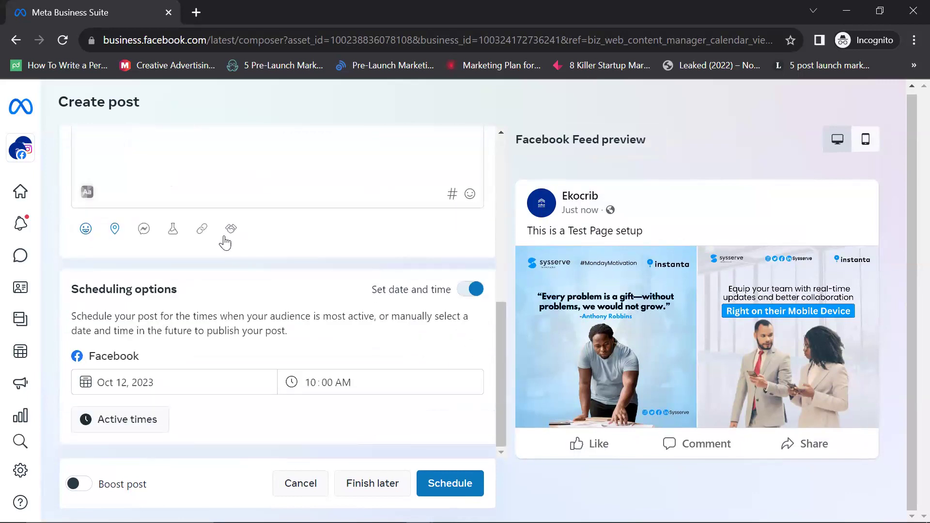
pyautogui.scroll(5, 224, 241)
pyautogui.scroll(2, 428, 201)
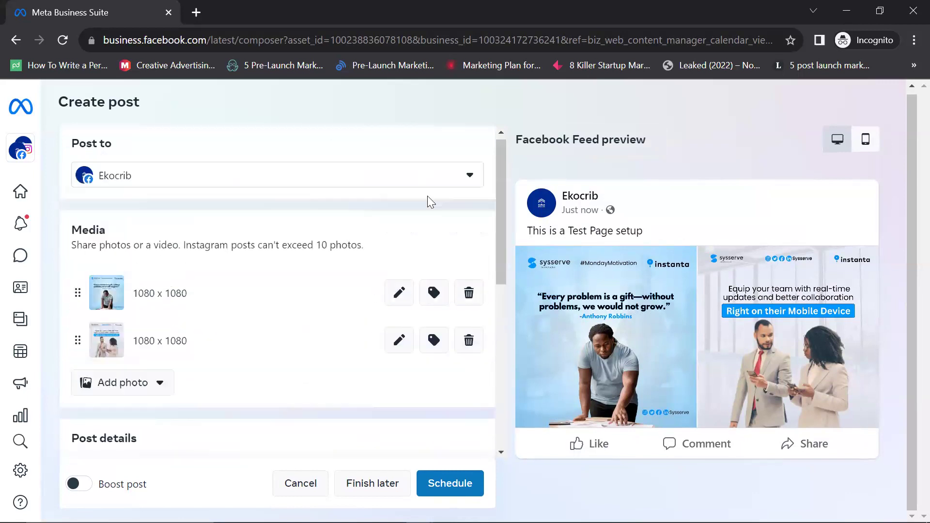
pyautogui.click(462, 178)
pyautogui.scroll(-5, 166, 195)
pyautogui.click(88, 268)
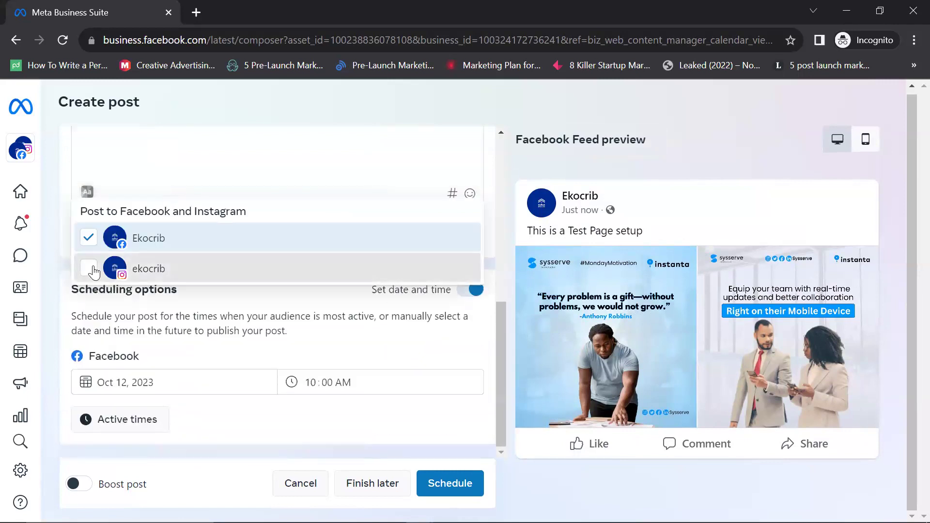
pyautogui.click(327, 434)
pyautogui.scroll(10, 325, 432)
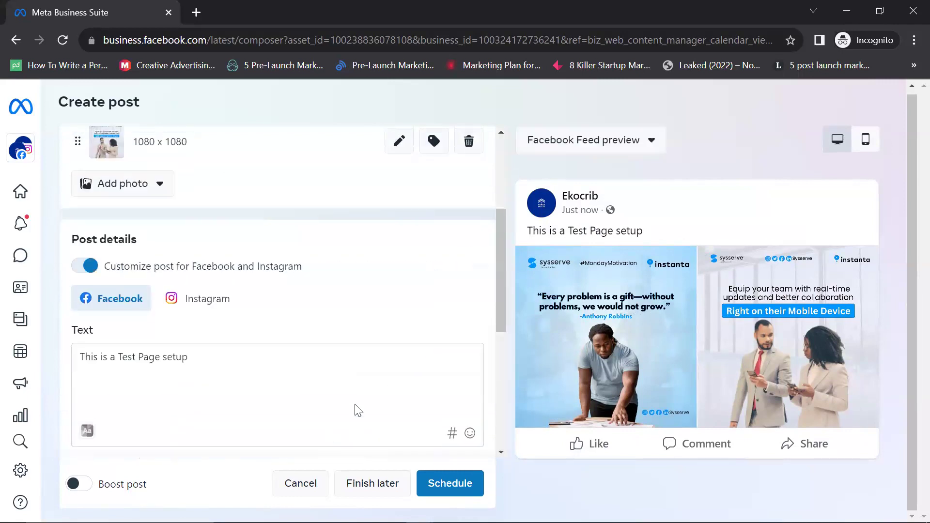
pyautogui.click(446, 494)
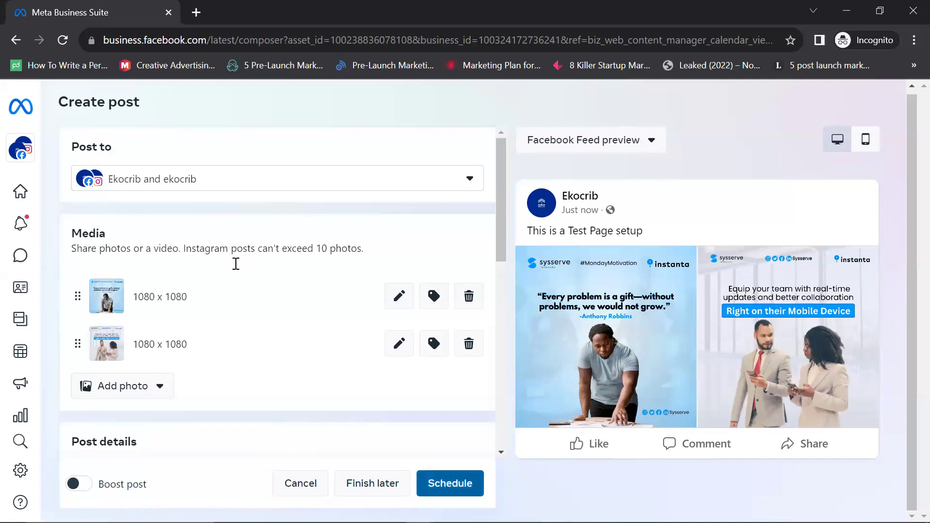
pyautogui.scroll(-5, 236, 264)
pyautogui.scroll(-4, 185, 352)
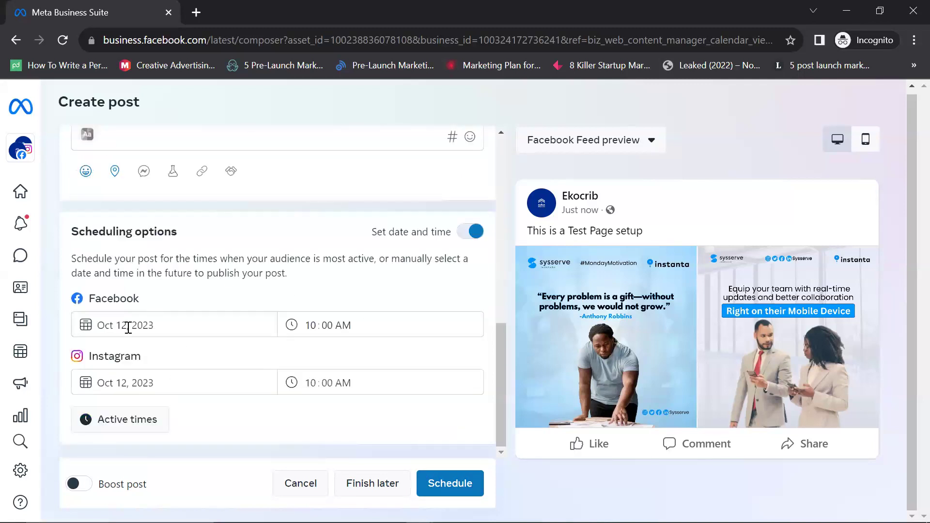
# Step: Set the Instagram publish date to Oct 13, 2023 and the hour to 11:00 AM
pyautogui.click(130, 382)
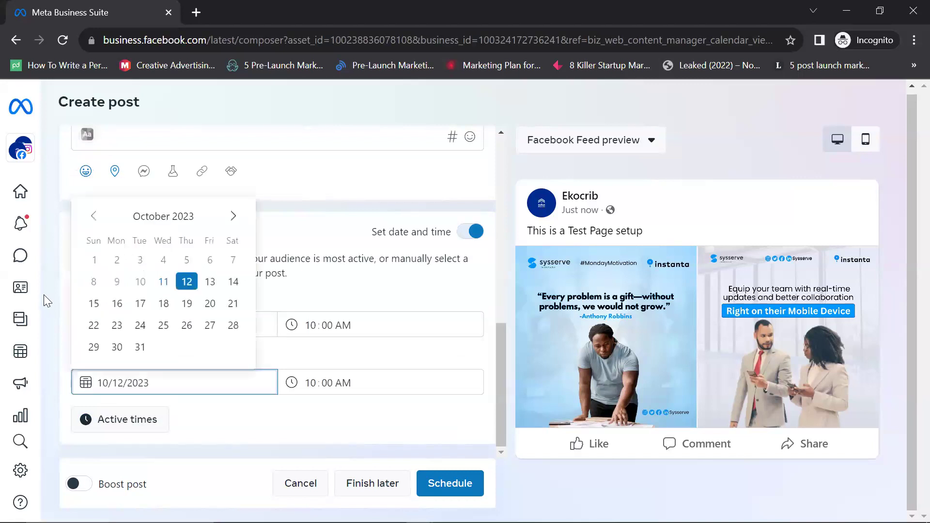
pyautogui.click(44, 294)
pyautogui.moveTo(114, 372); pyautogui.dragTo(125, 378)
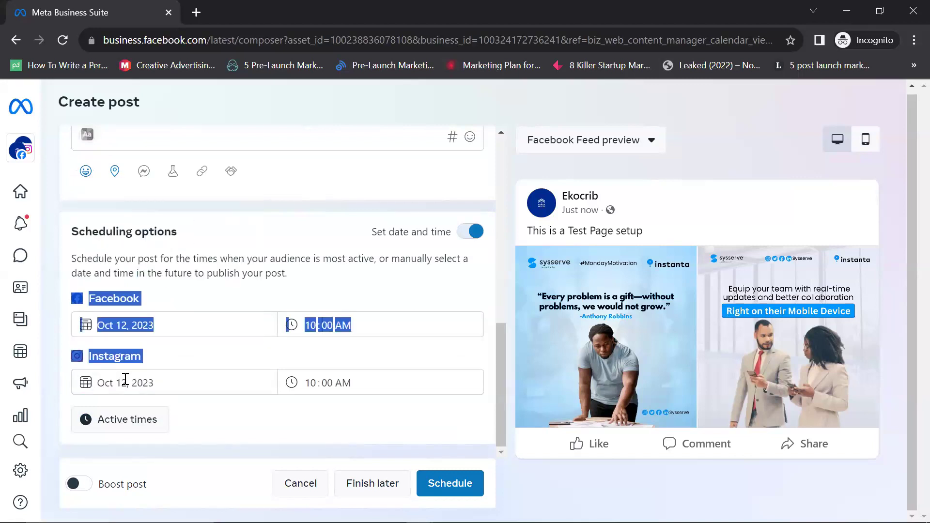
pyautogui.click(125, 378)
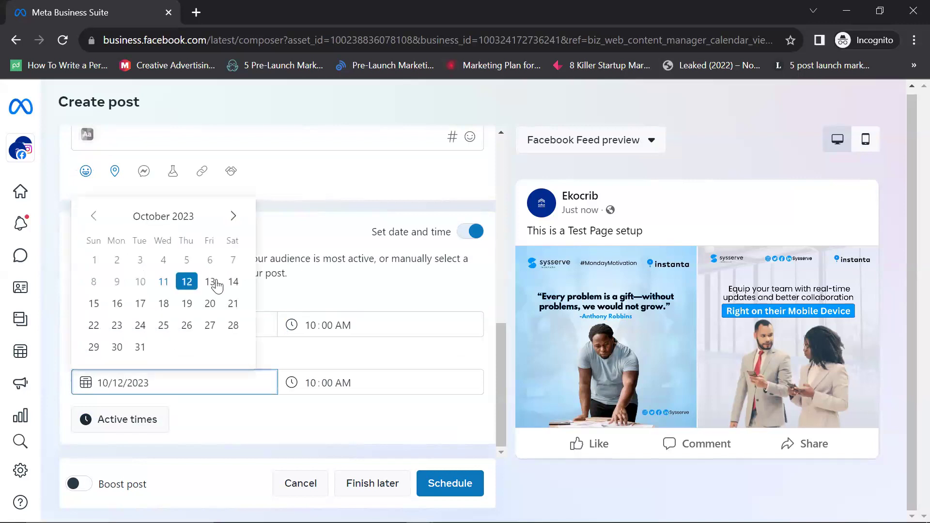
pyautogui.click(210, 283)
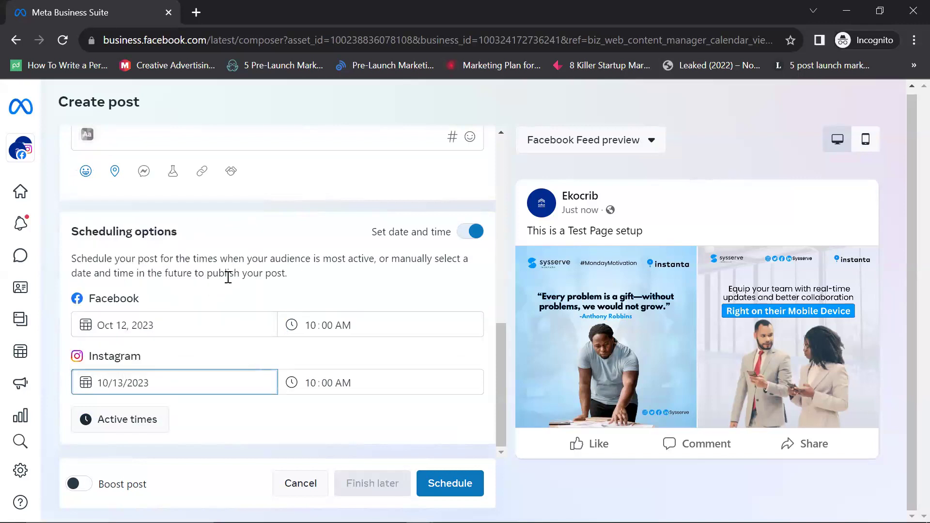
pyautogui.click(321, 371)
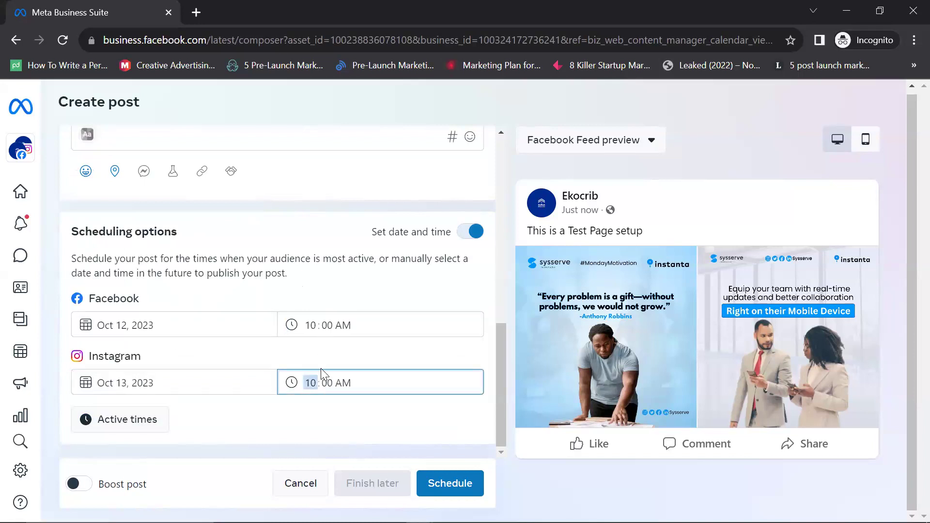
pyautogui.click(320, 346)
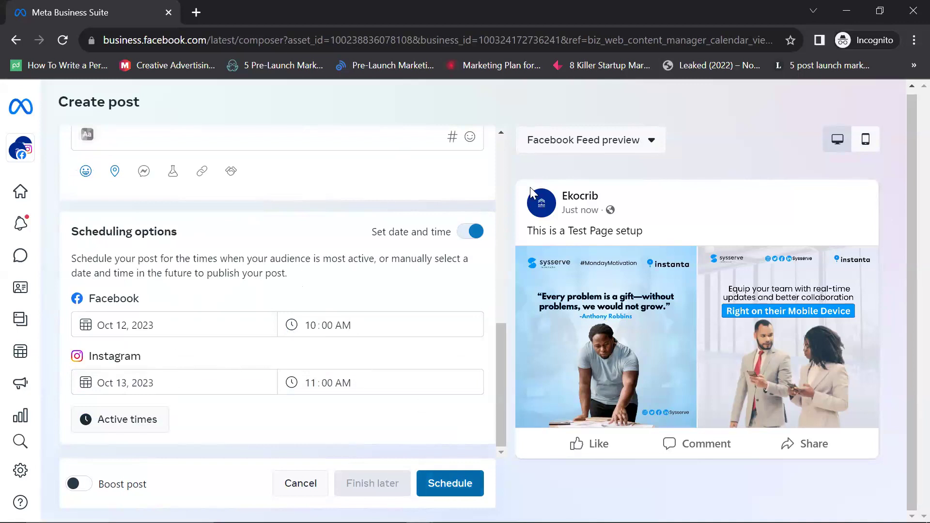
pyautogui.scroll(8, 416, 230)
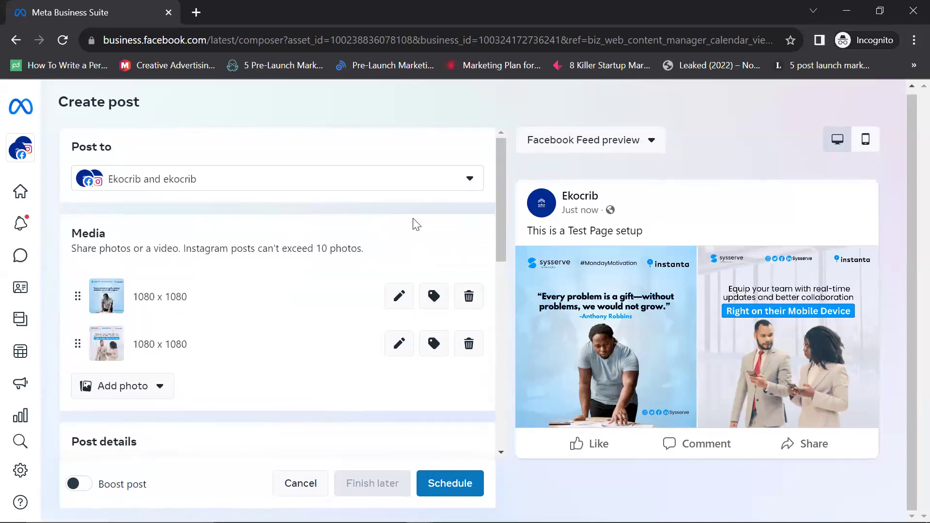
# Step: Delete both photos from the draft post's Media section
pyautogui.scroll(-10, 416, 218)
pyautogui.scroll(4, 421, 203)
pyautogui.scroll(5, 431, 217)
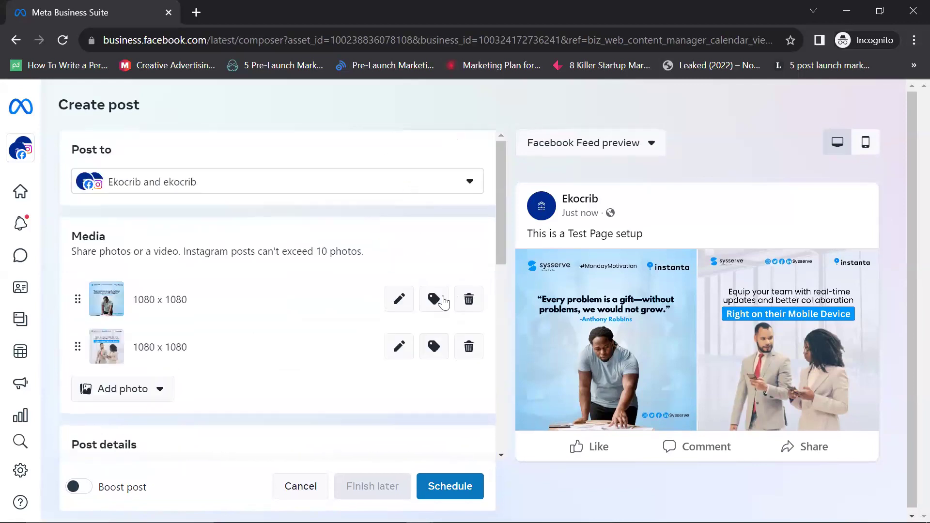
pyautogui.click(468, 299)
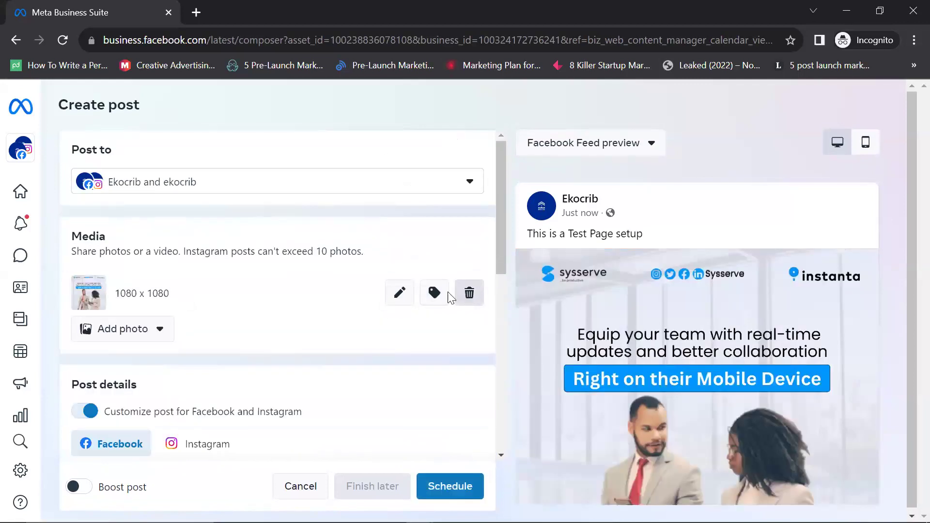
pyautogui.click(467, 299)
# Step: Select and erase the 'This is a Test Page setup' text from the post
pyautogui.scroll(-5, 322, 269)
pyautogui.scroll(3, 94, 306)
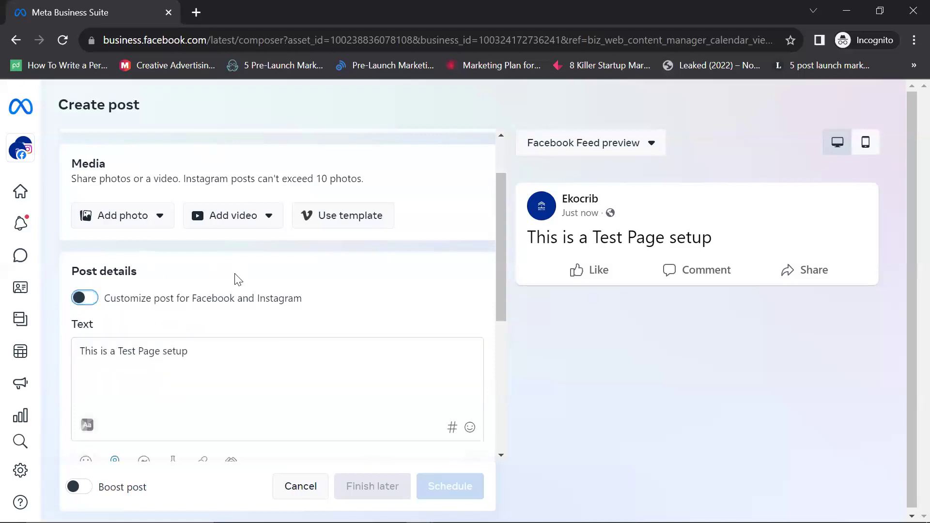
pyautogui.scroll(2, 264, 296)
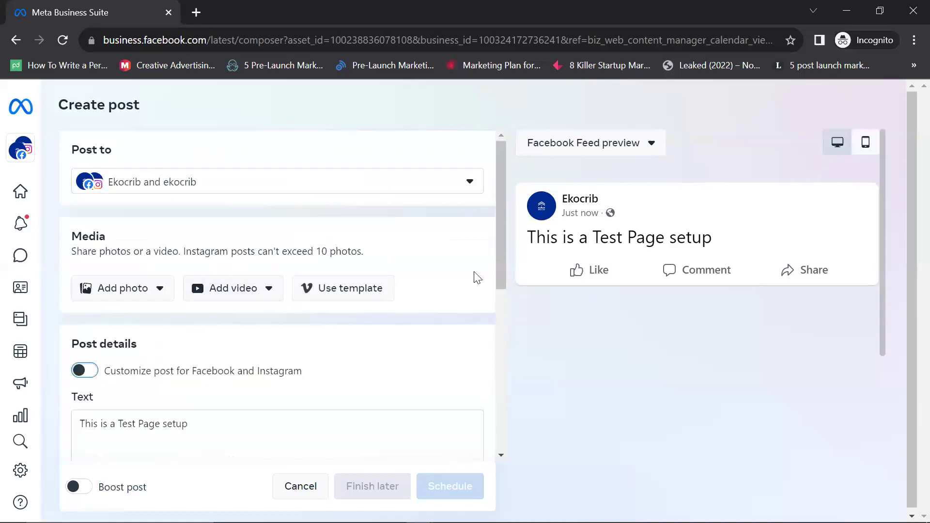
pyautogui.scroll(-2, 200, 336)
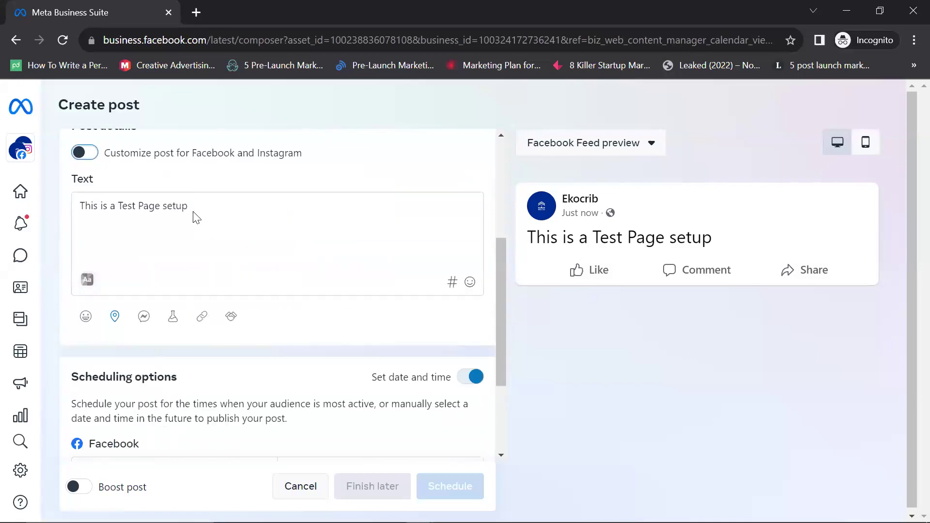
pyautogui.moveTo(138, 213); pyautogui.dragTo(72, 220)
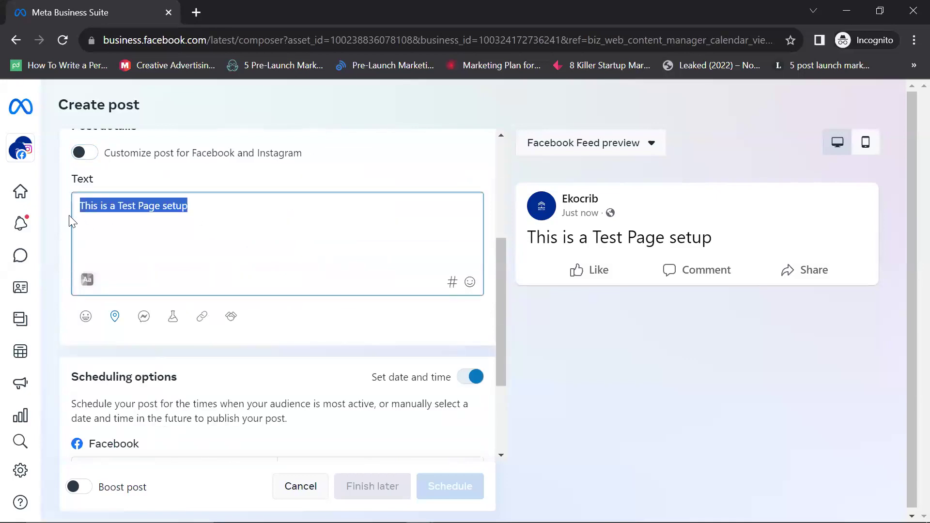
pyautogui.press('BackSpace')
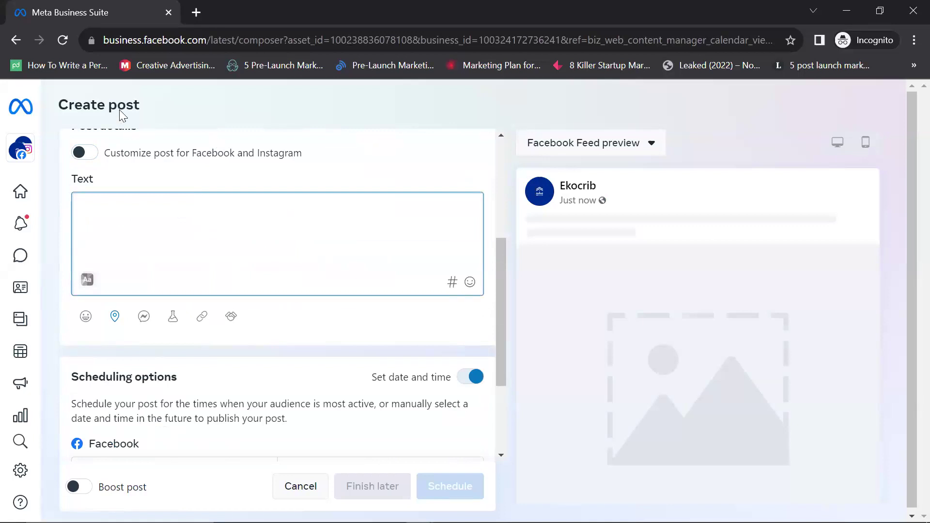
pyautogui.scroll(4, 361, 245)
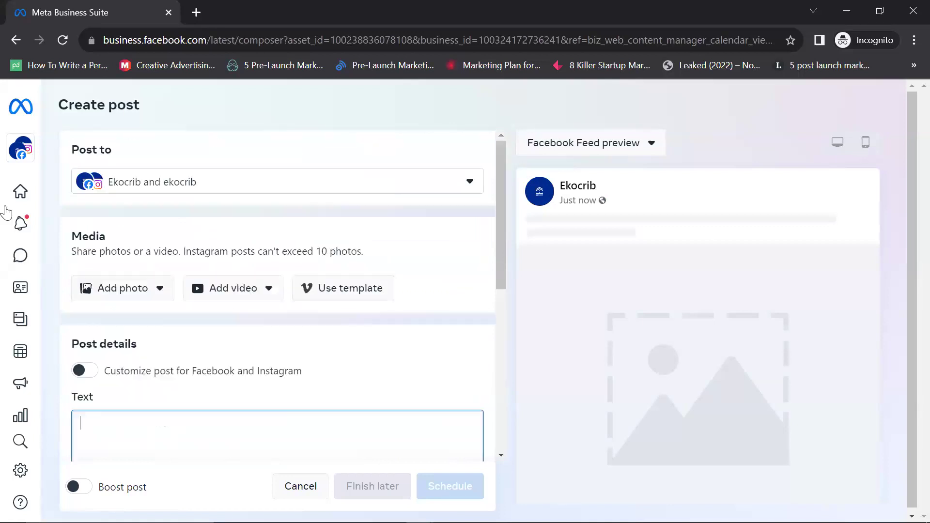
pyautogui.moveTo(21, 291)
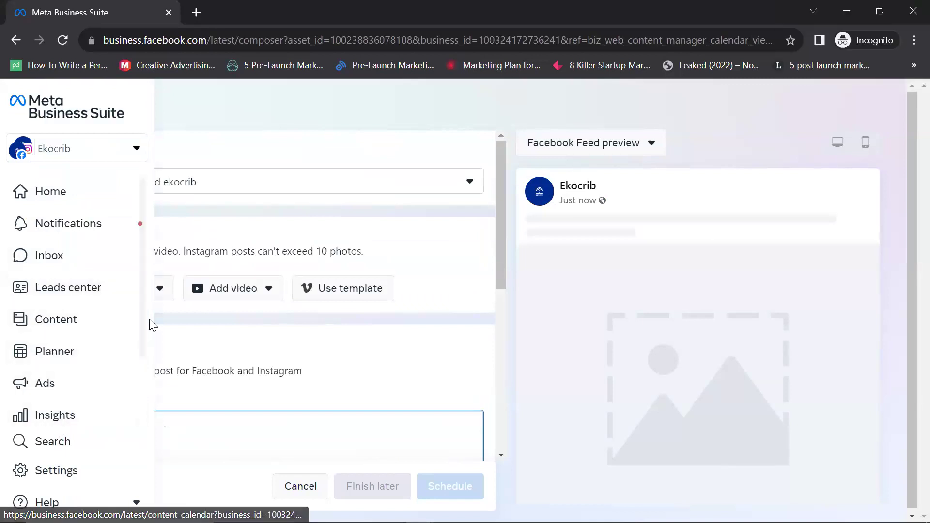
# Step: Open Insights and view all insights, showing 28-day reach: Facebook 30, Instagram 6
pyautogui.click(74, 428)
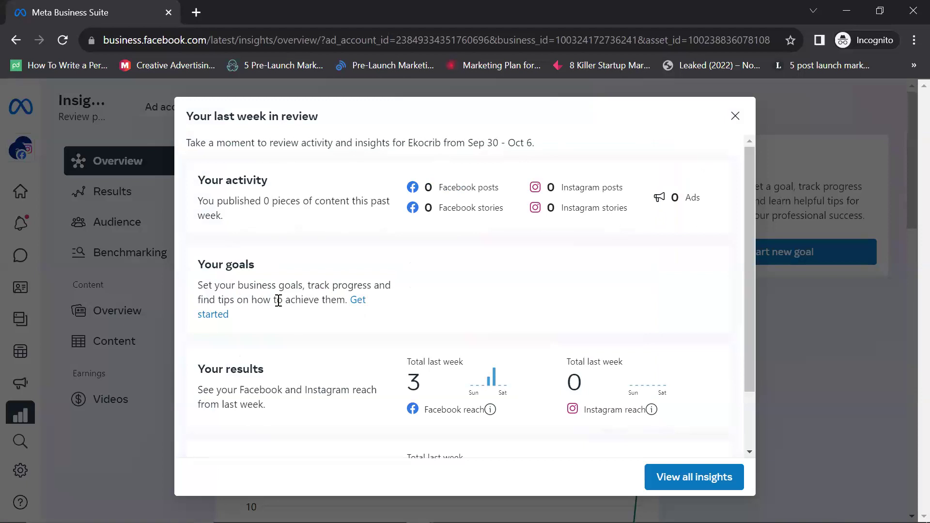
pyautogui.scroll(-2, 270, 299)
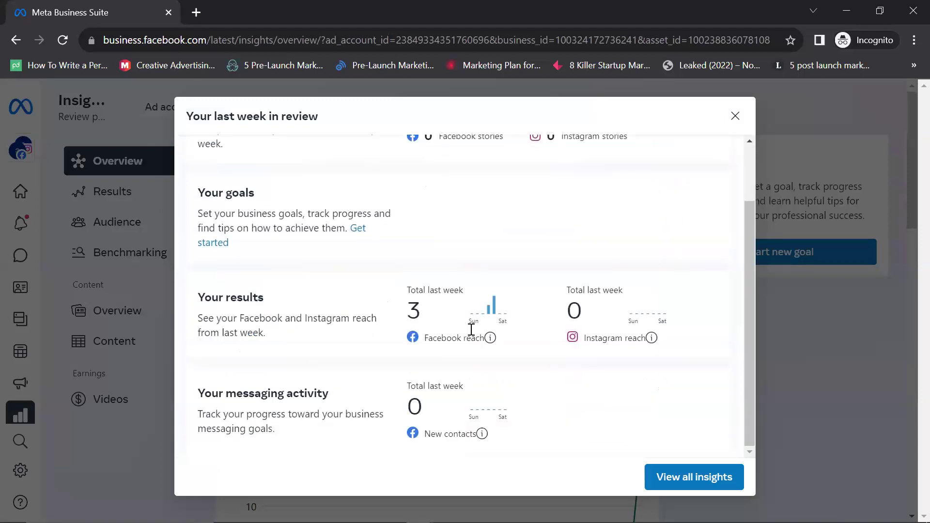
pyautogui.click(681, 480)
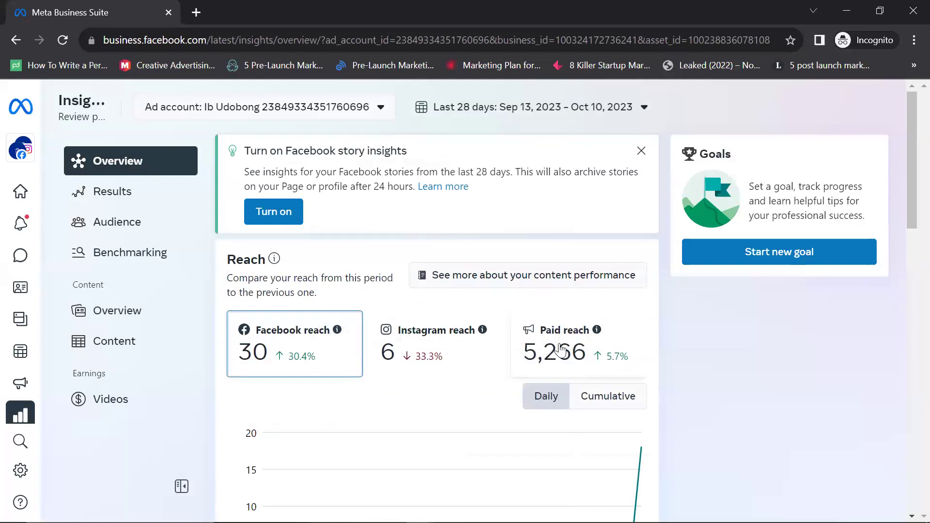
pyautogui.scroll(-10, 342, 355)
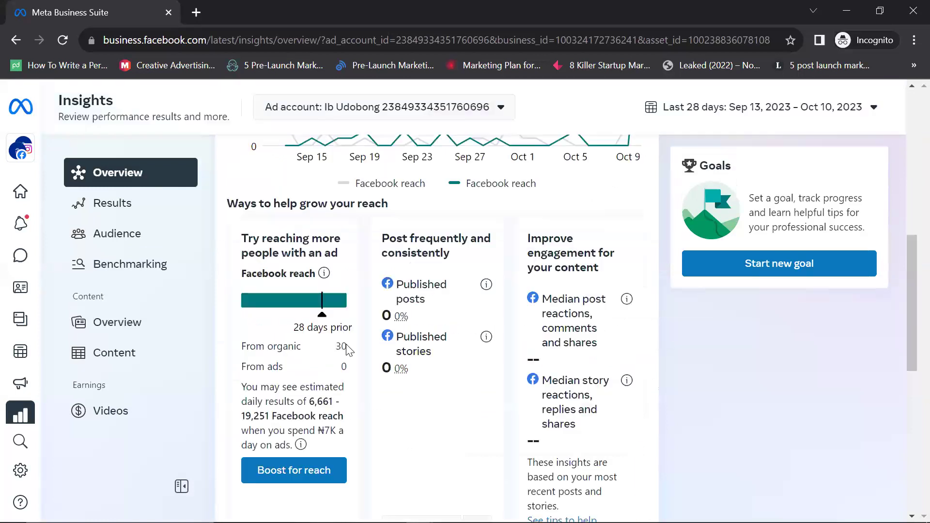
pyautogui.scroll(-5, 347, 351)
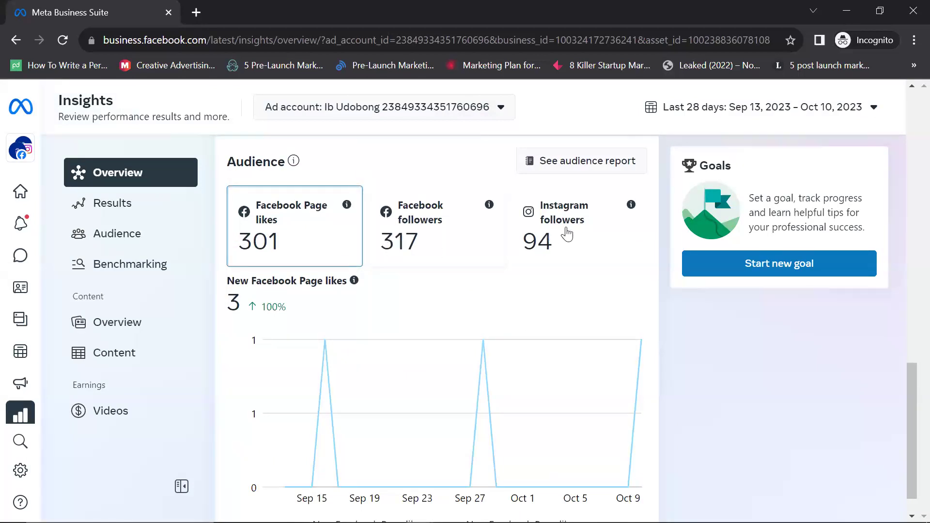
pyautogui.scroll(-1, 467, 321)
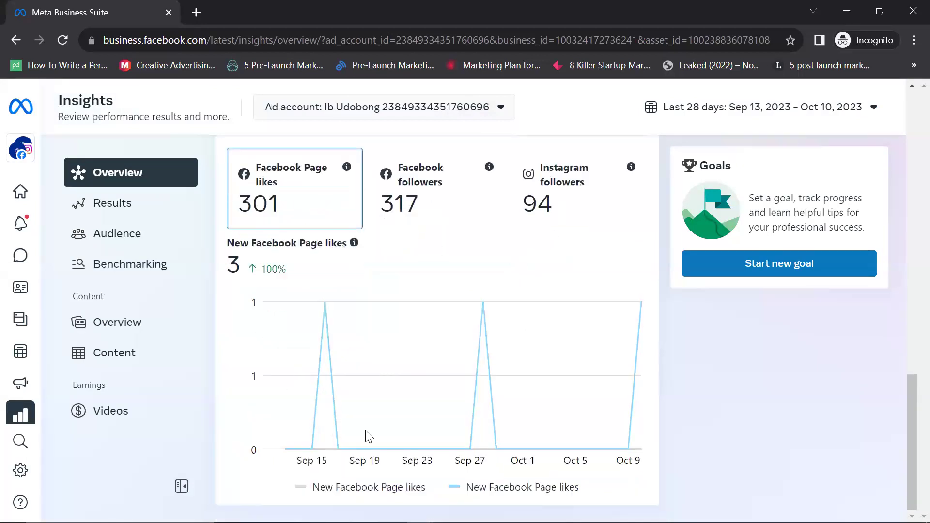
pyautogui.scroll(-10, 371, 435)
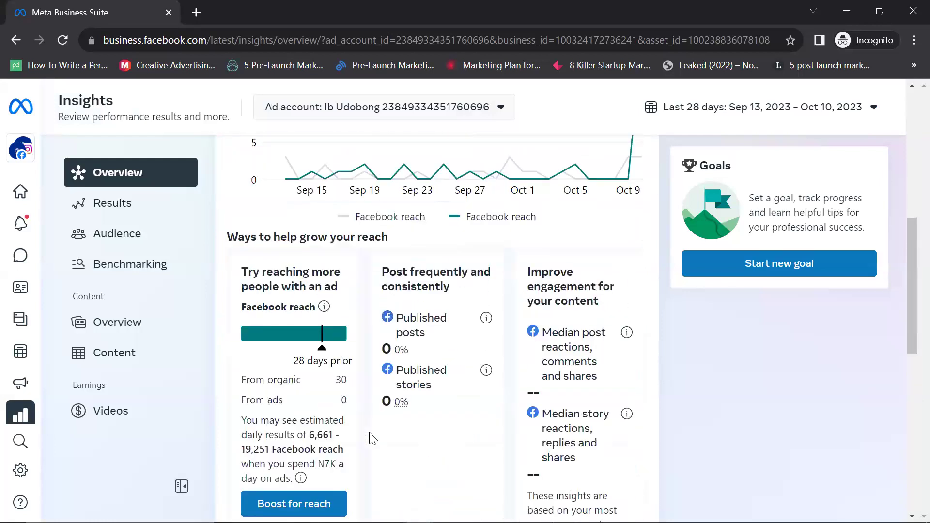
pyautogui.scroll(5, 370, 432)
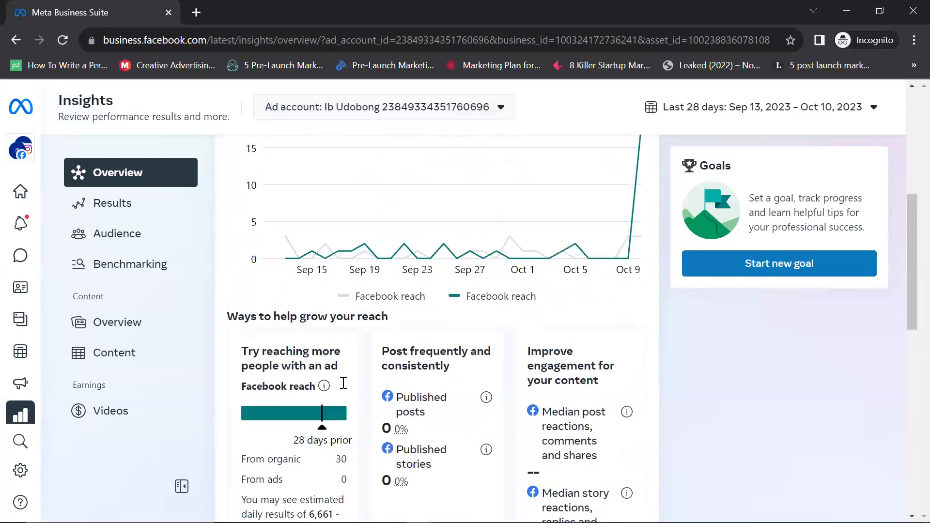
pyautogui.scroll(4, 343, 382)
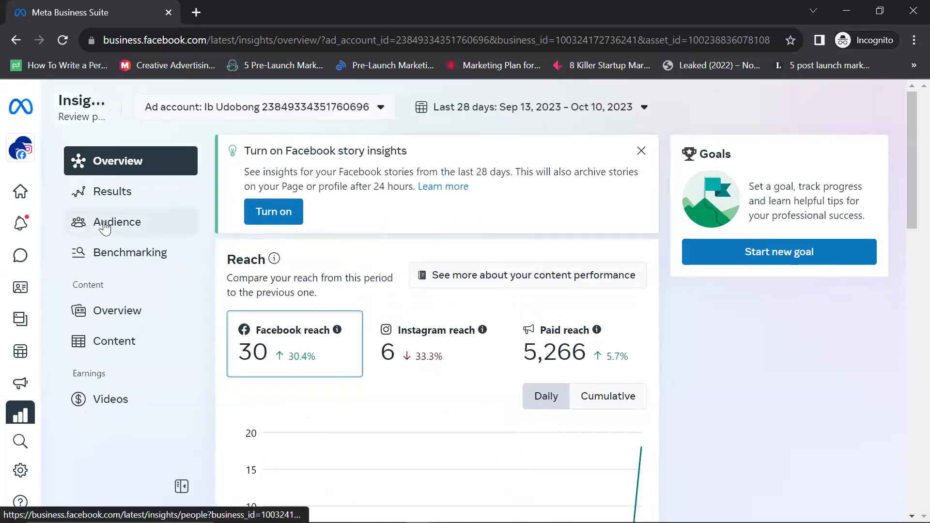
pyautogui.click(112, 194)
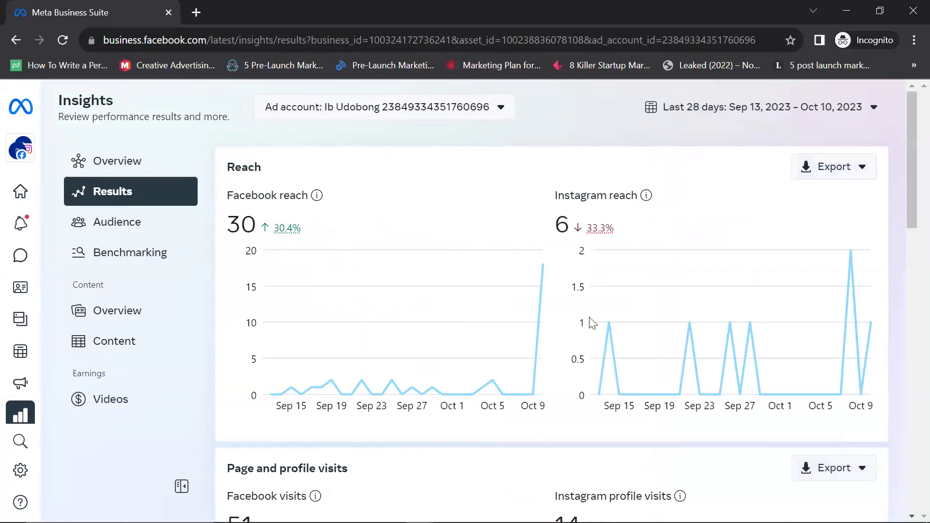
pyautogui.scroll(-5, 259, 234)
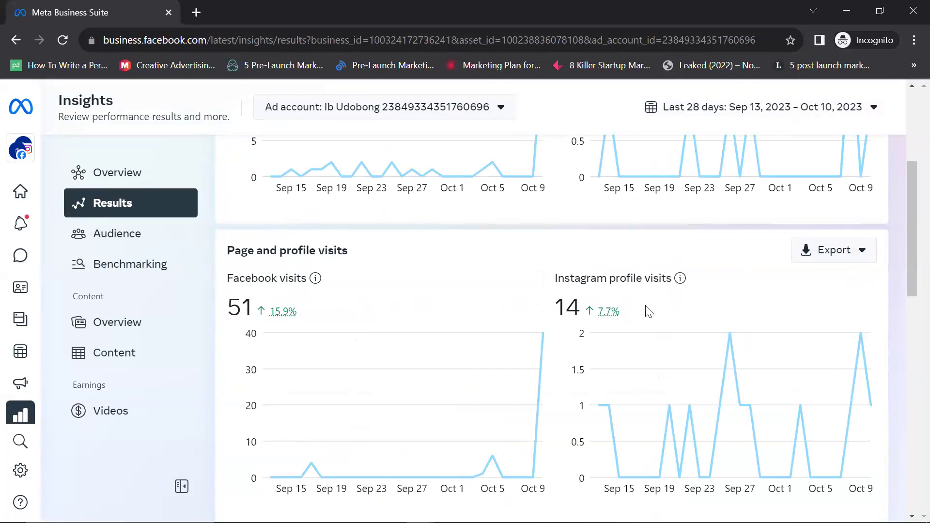
pyautogui.scroll(-9, 271, 291)
pyautogui.scroll(3, 252, 286)
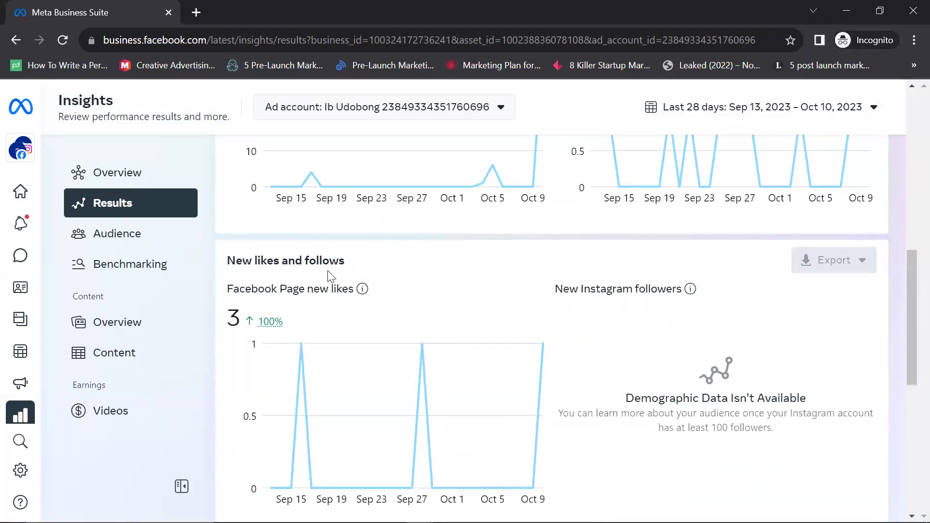
pyautogui.scroll(-3, 257, 309)
pyautogui.scroll(3, 254, 307)
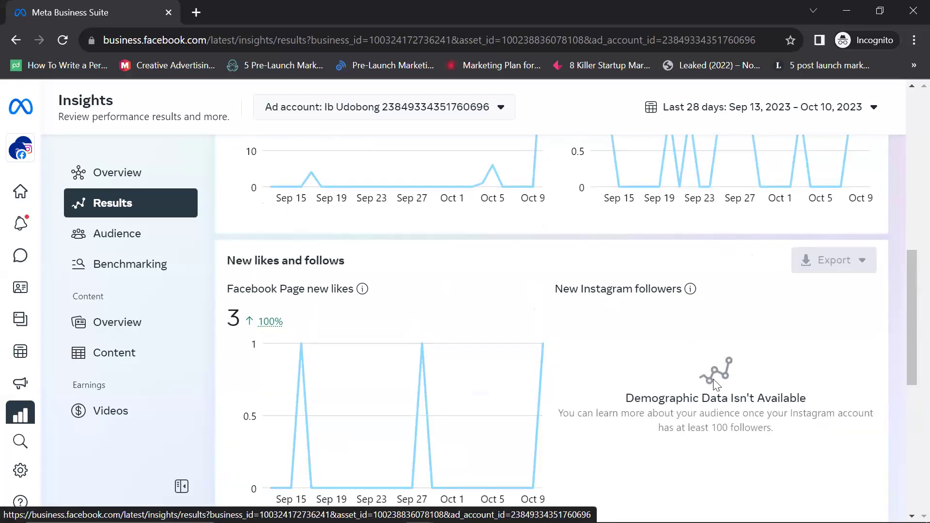
pyautogui.scroll(-5, 291, 297)
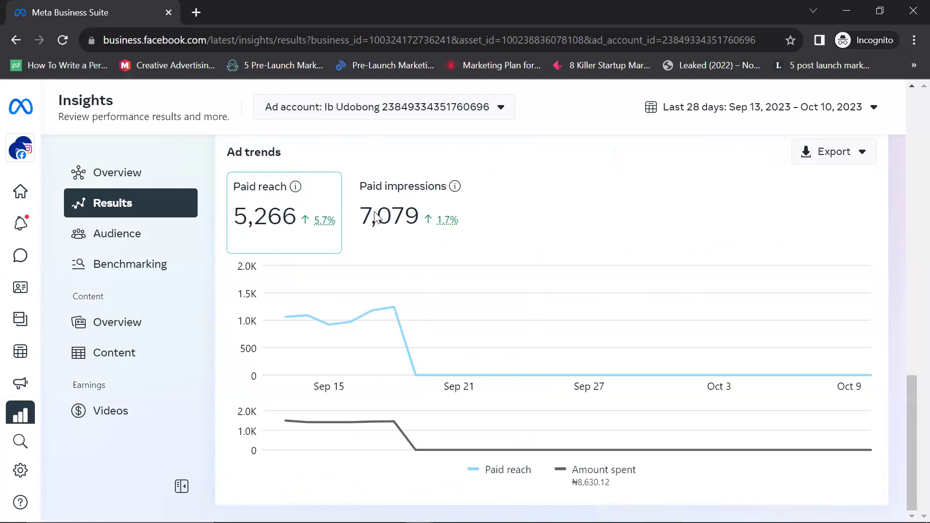
pyautogui.moveTo(427, 335)
pyautogui.scroll(1, 332, 405)
pyautogui.scroll(3, 352, 343)
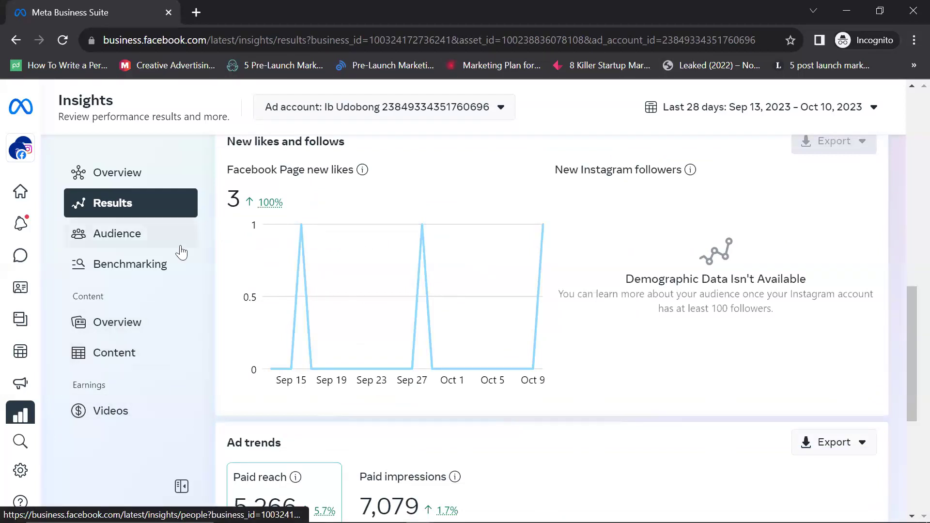
pyautogui.scroll(9, 180, 251)
pyautogui.moveTo(7, 400)
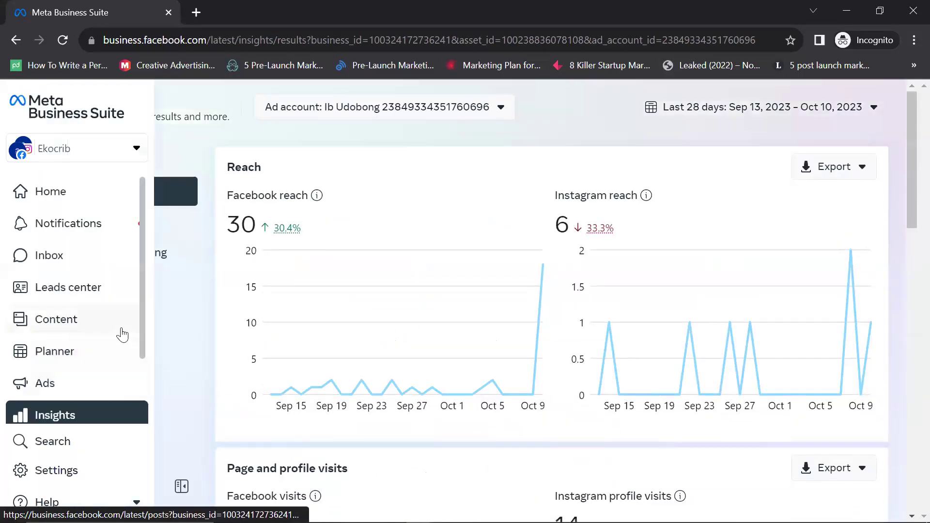
pyautogui.scroll(-2, 118, 332)
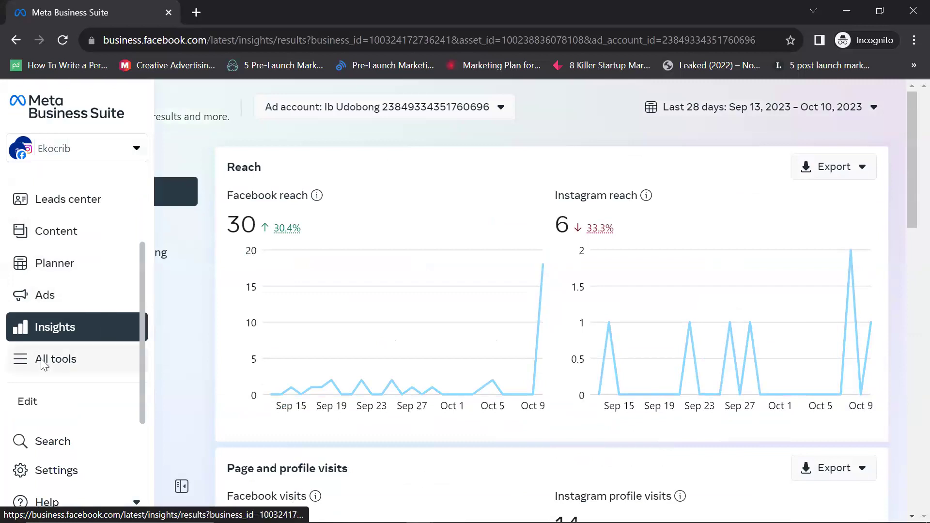
# Step: Open All tools and launch Page settings from the Manage section
pyautogui.click(43, 363)
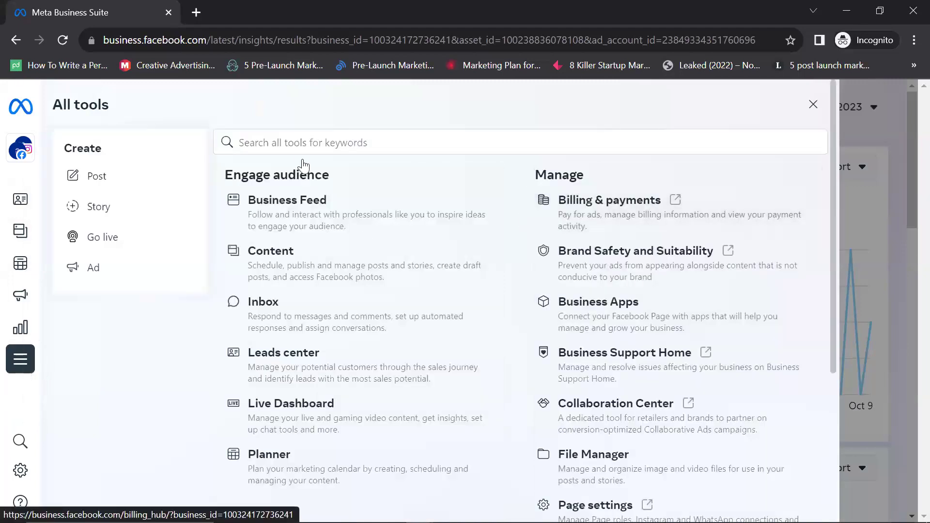
pyautogui.click(355, 278)
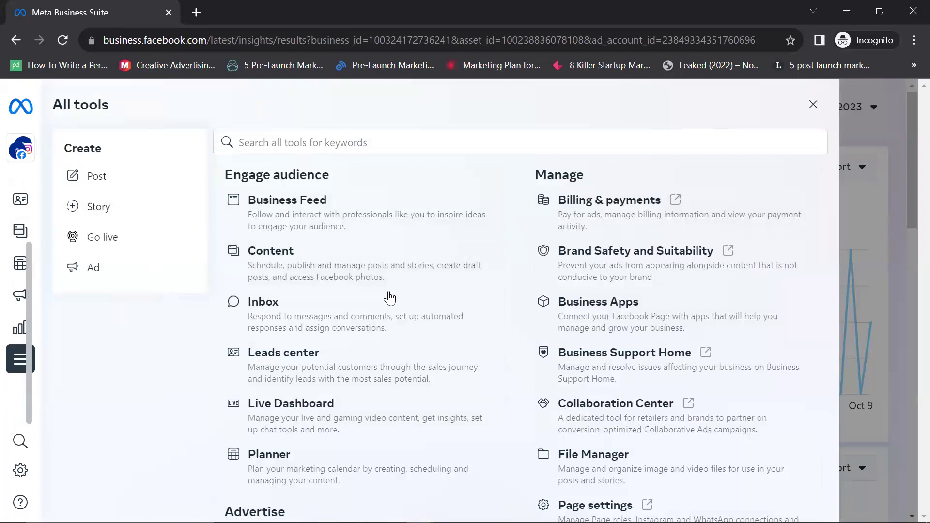
pyautogui.scroll(-3, 339, 370)
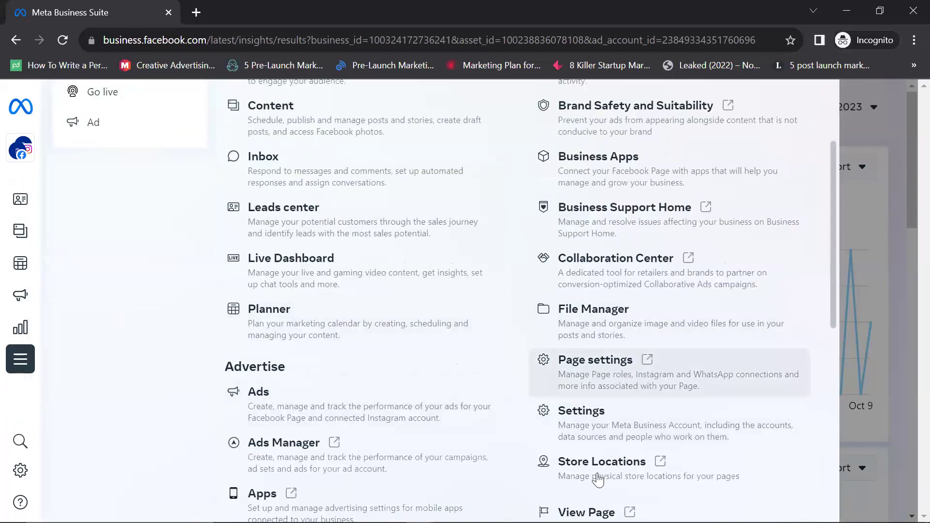
pyautogui.scroll(-4, 617, 414)
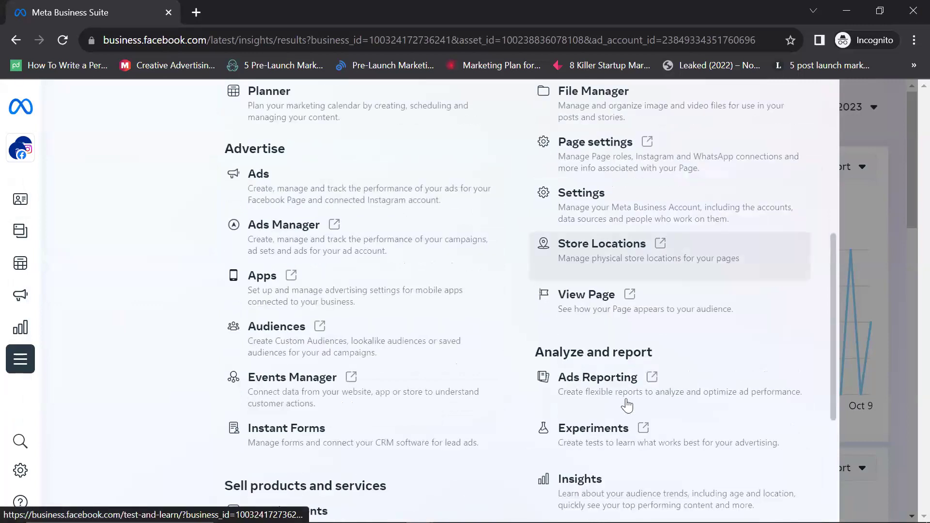
pyautogui.scroll(7, 629, 399)
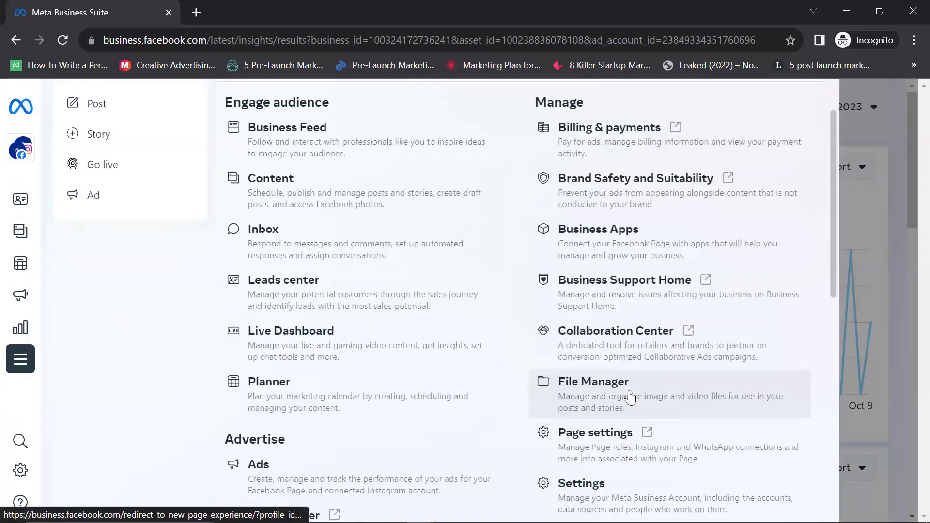
pyautogui.scroll(-4, 627, 338)
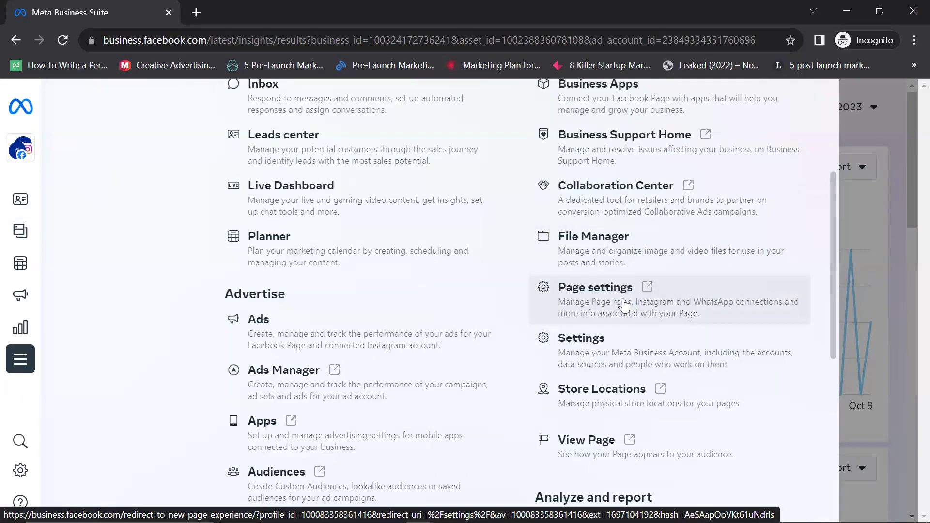
pyautogui.scroll(5, 625, 305)
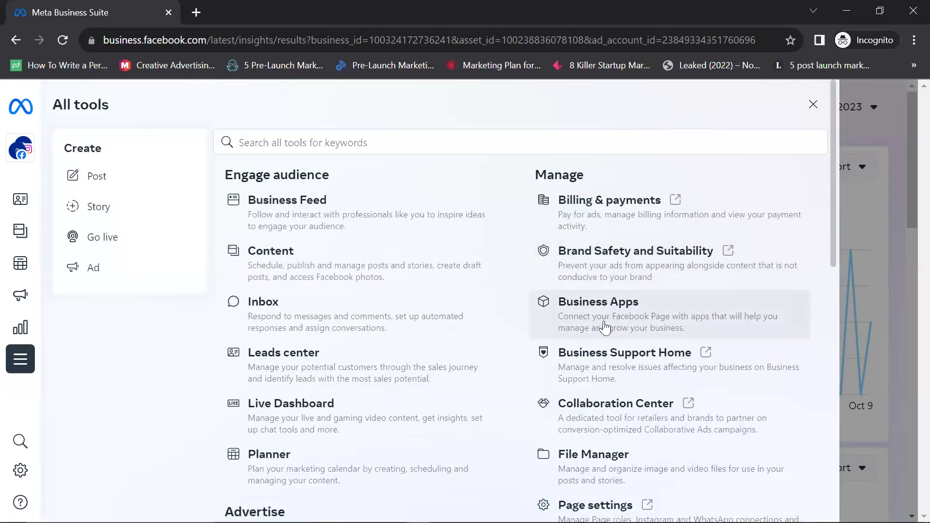
pyautogui.scroll(-6, 602, 329)
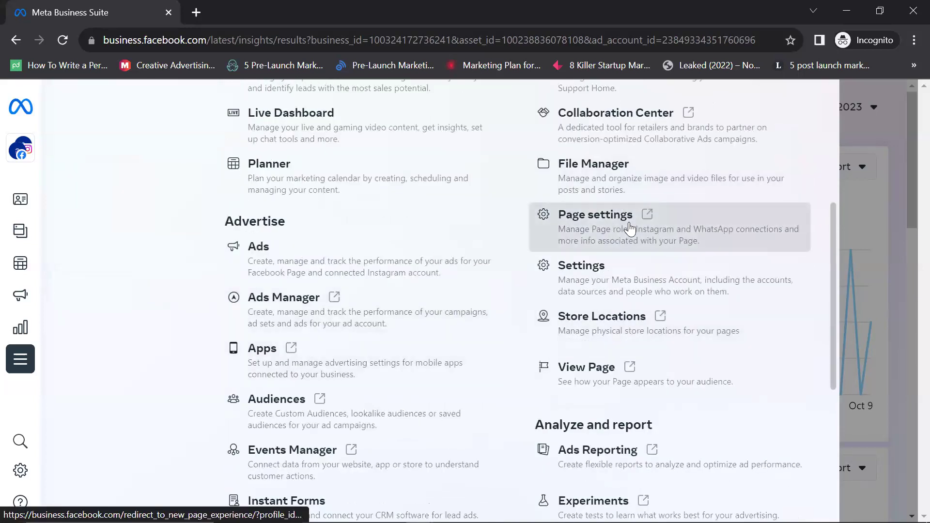
pyautogui.click(630, 225)
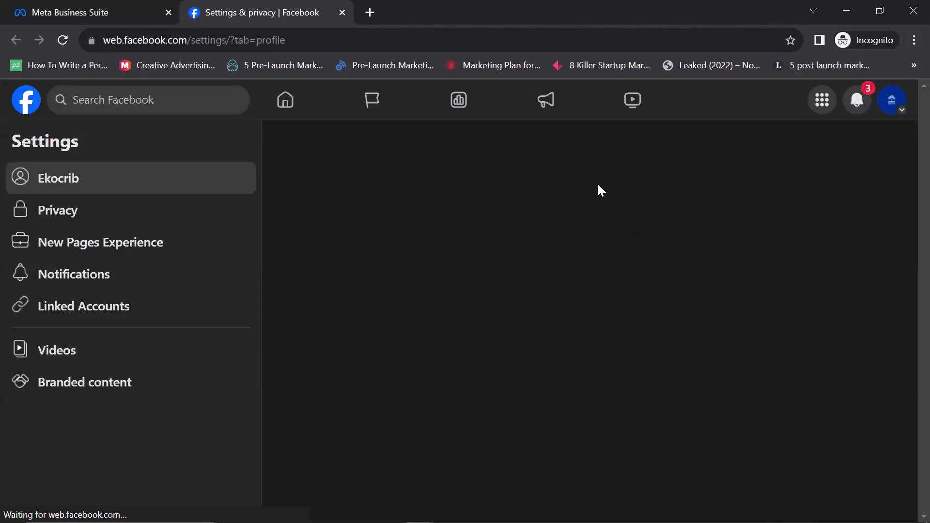
# Step: Return to the Business Suite tab and browse the All tools Manage entries
pyautogui.click(82, 18)
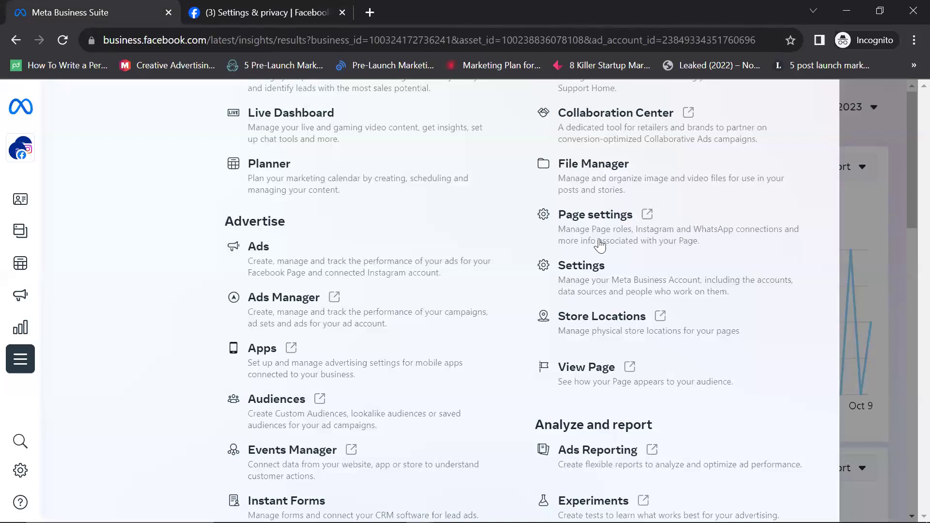
pyautogui.scroll(-5, 383, 314)
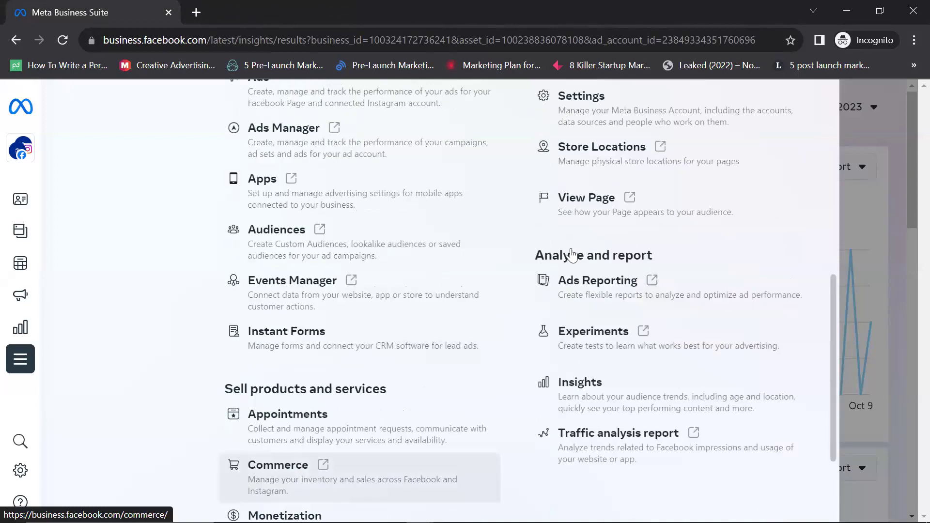
pyautogui.scroll(3, 571, 251)
pyautogui.scroll(5, 574, 252)
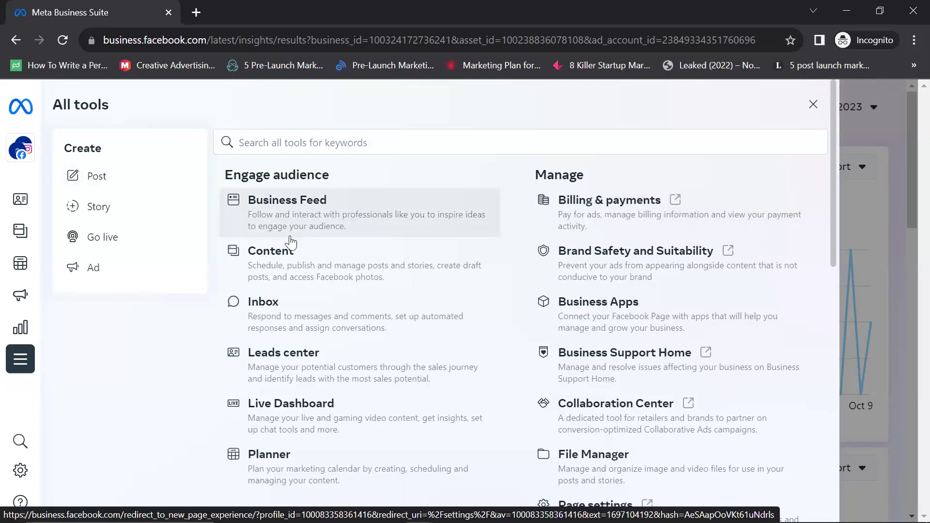
pyautogui.scroll(-12, 295, 232)
pyautogui.scroll(5, 307, 240)
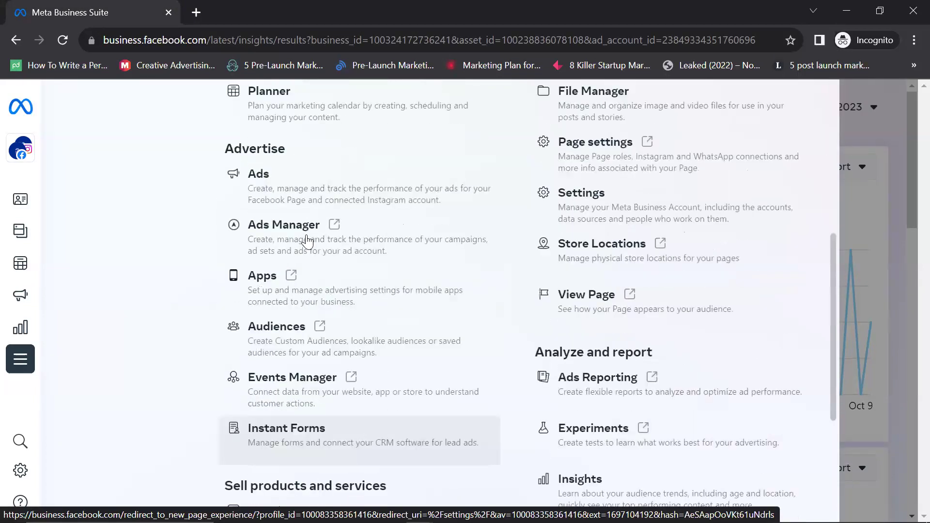
pyautogui.scroll(8, 624, 314)
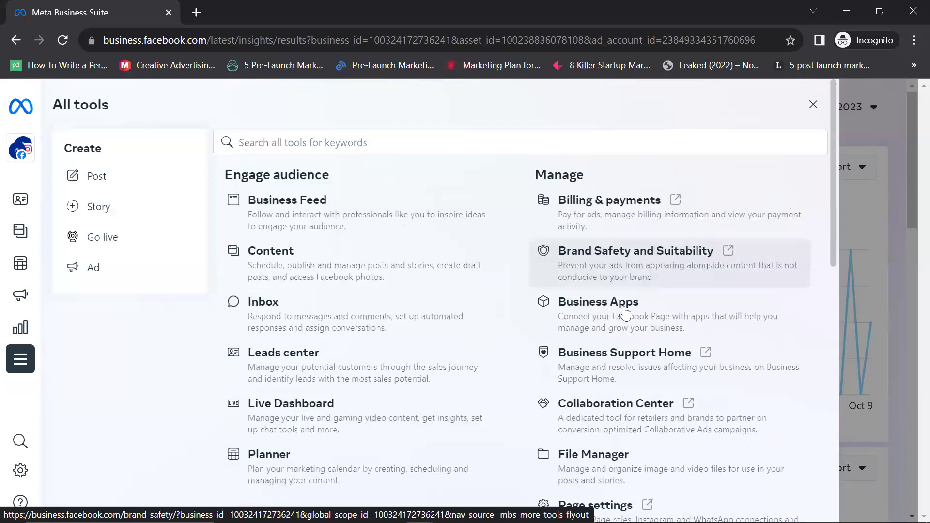
# Step: Open Billing & payments and switch it to Hibrid, showing the active Hibrid Ads account
pyautogui.click(600, 222)
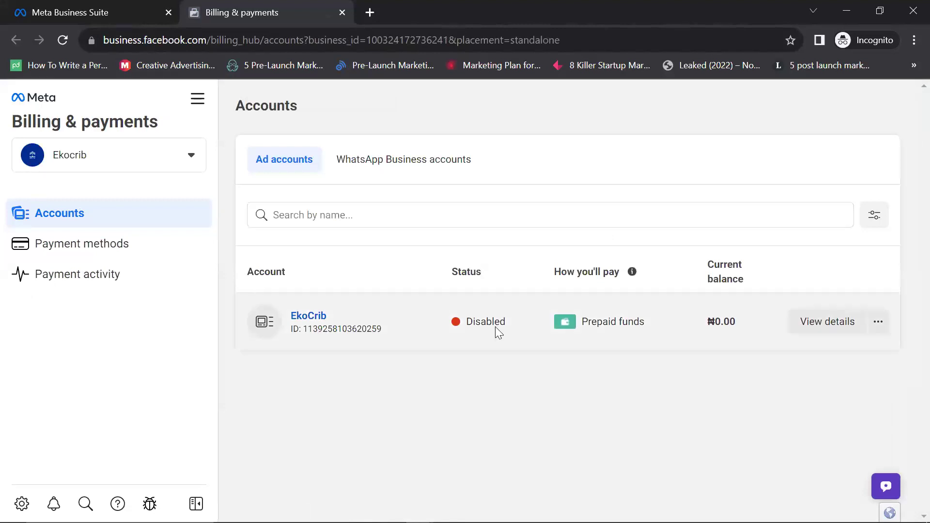
pyautogui.click(192, 156)
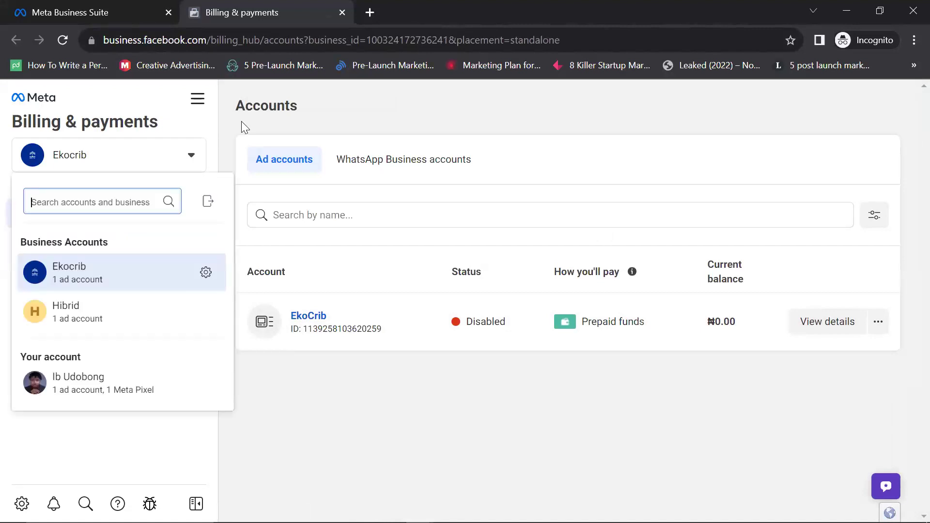
pyautogui.press('Escape')
pyautogui.click(198, 99)
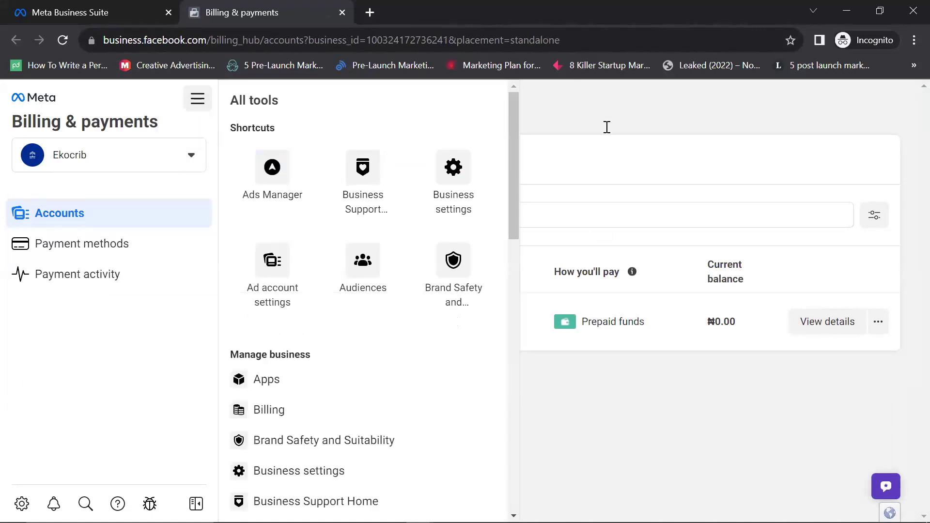
pyautogui.click(593, 114)
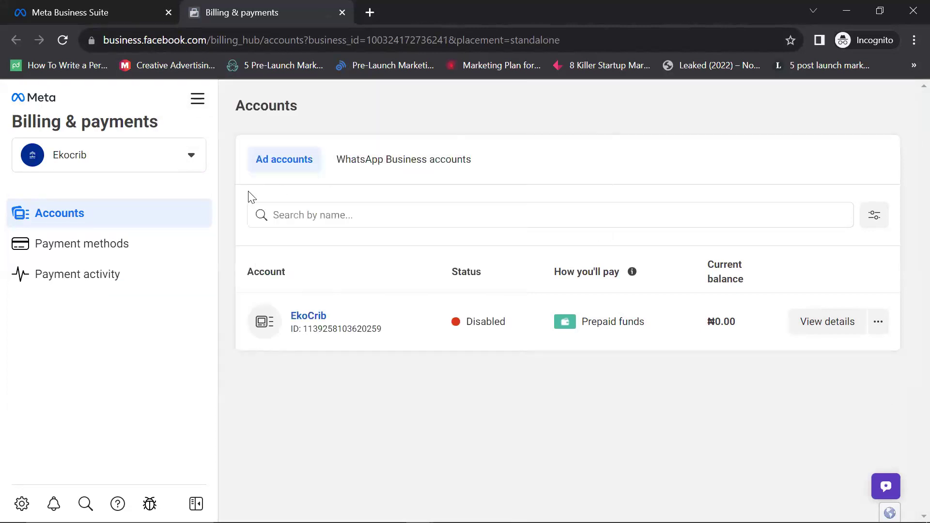
pyautogui.click(191, 156)
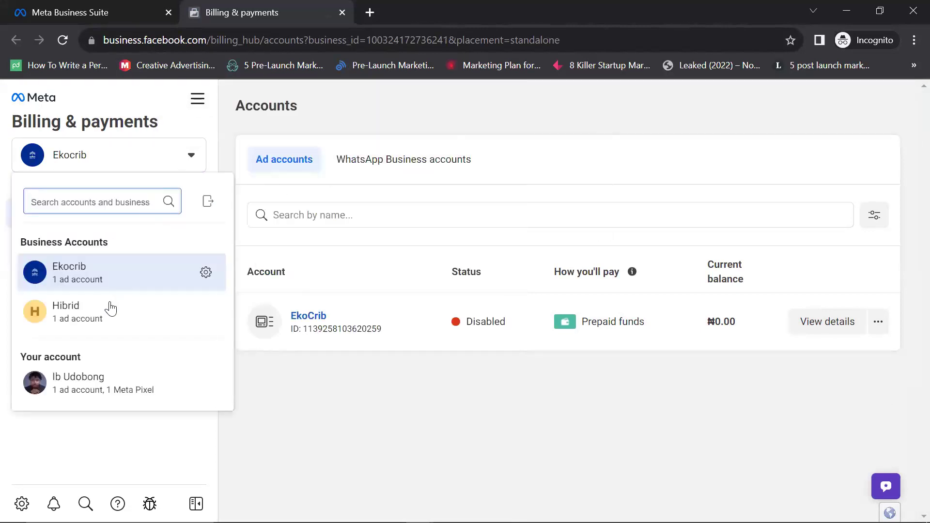
pyautogui.click(108, 306)
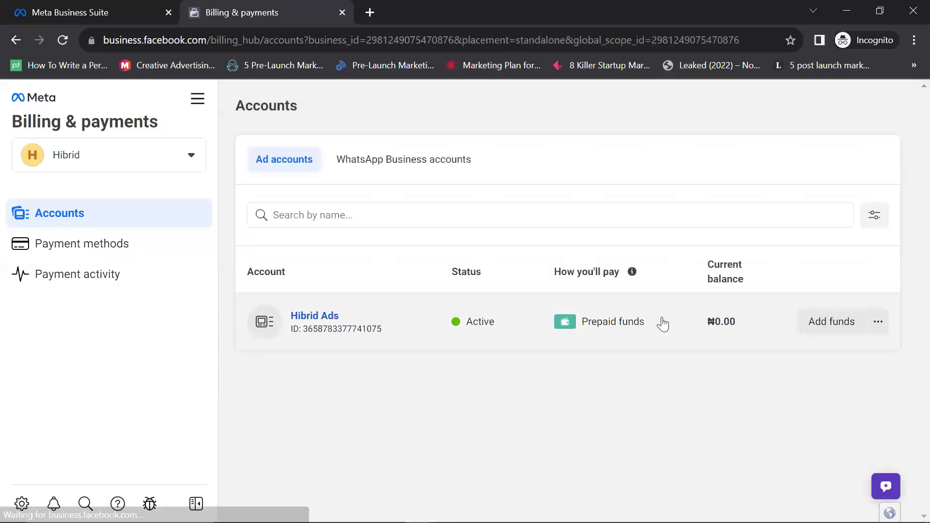
pyautogui.click(283, 169)
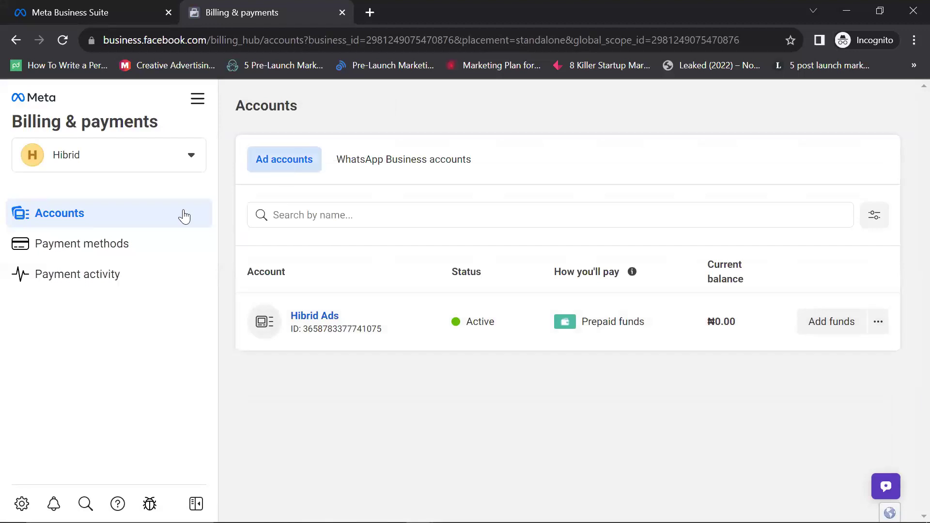
# Step: Check Hibrid's payment methods, then open the Hibrid Ads ad account settings
pyautogui.click(100, 256)
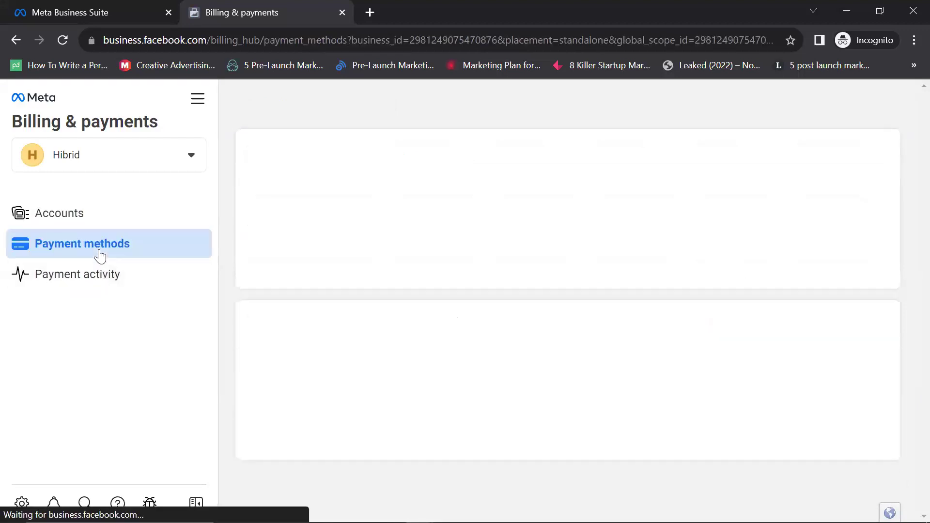
pyautogui.scroll(-5, 456, 266)
pyautogui.scroll(5, 455, 265)
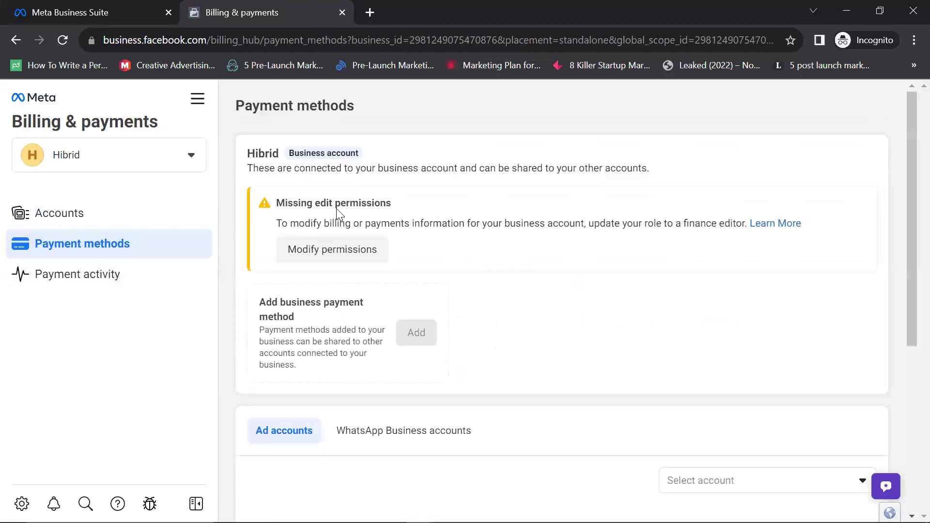
pyautogui.click(193, 156)
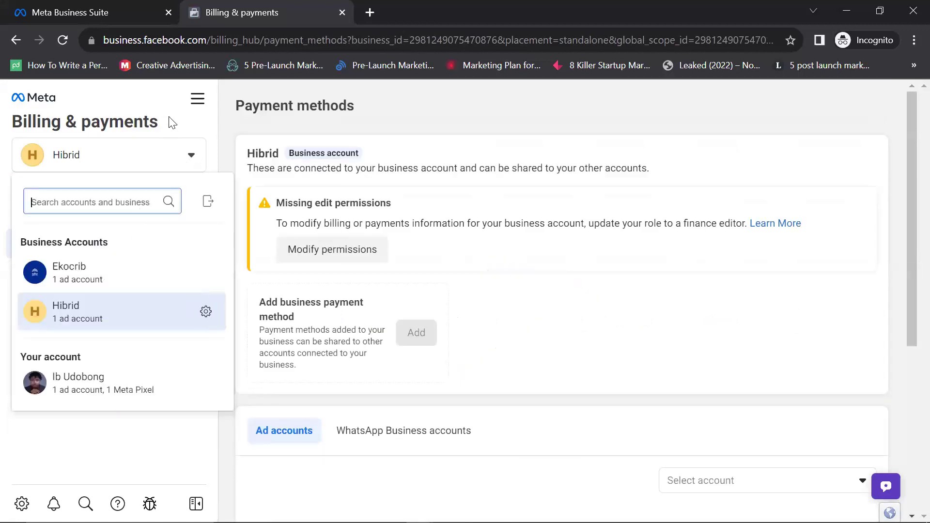
pyautogui.click(188, 108)
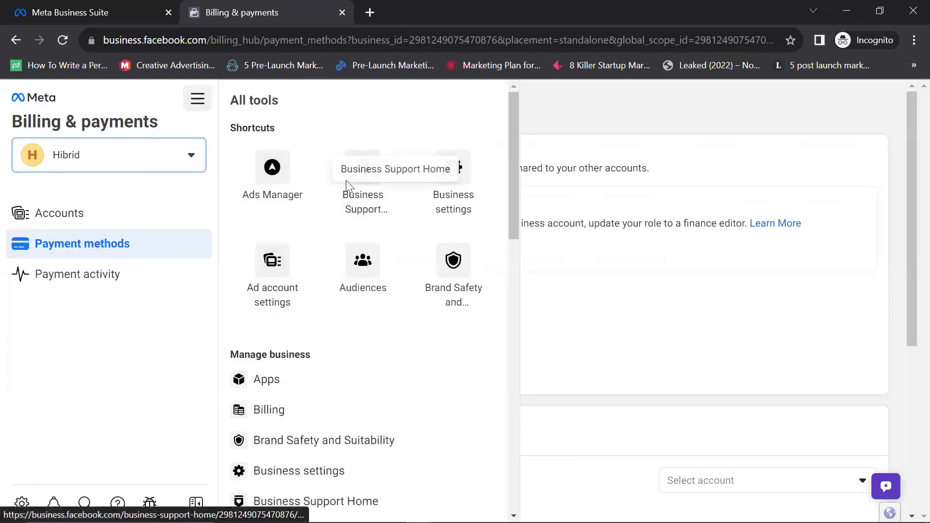
pyautogui.scroll(-5, 339, 370)
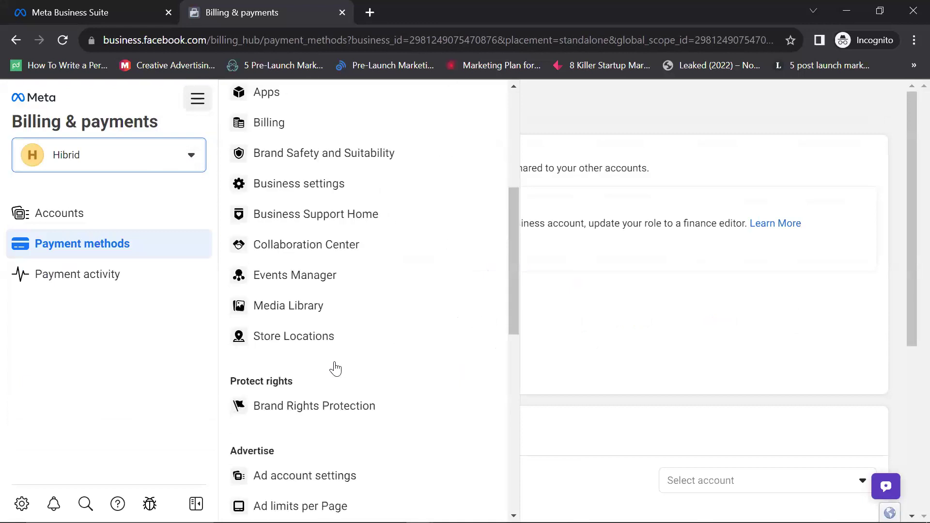
pyautogui.scroll(4, 324, 357)
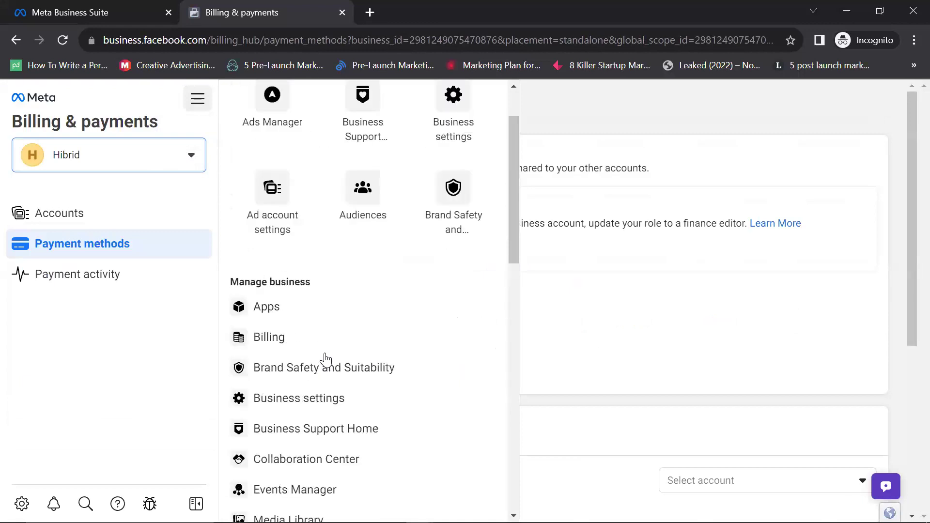
pyautogui.click(278, 206)
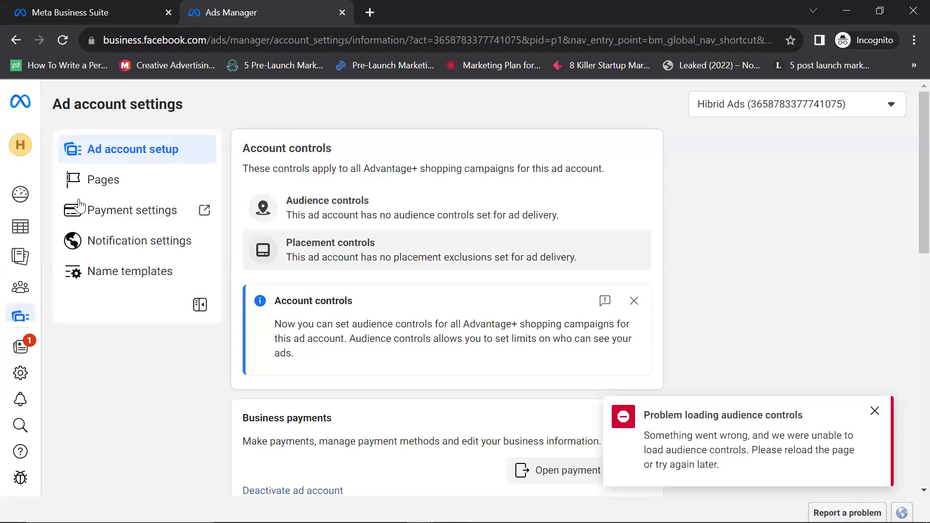
# Step: Go to the Hibrid Ads Account Overview and bring up the All tools panel
pyautogui.moveTo(20, 194)
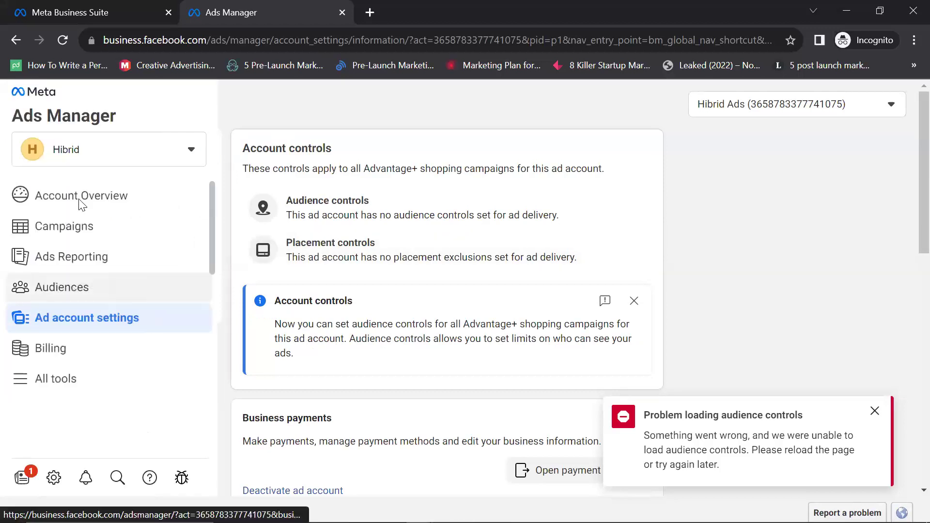
pyautogui.click(81, 203)
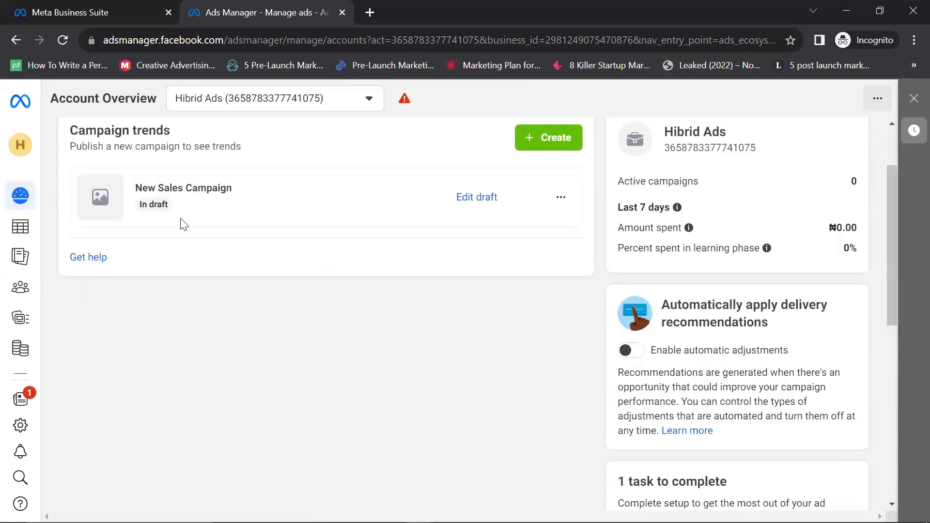
pyautogui.scroll(-8, 436, 261)
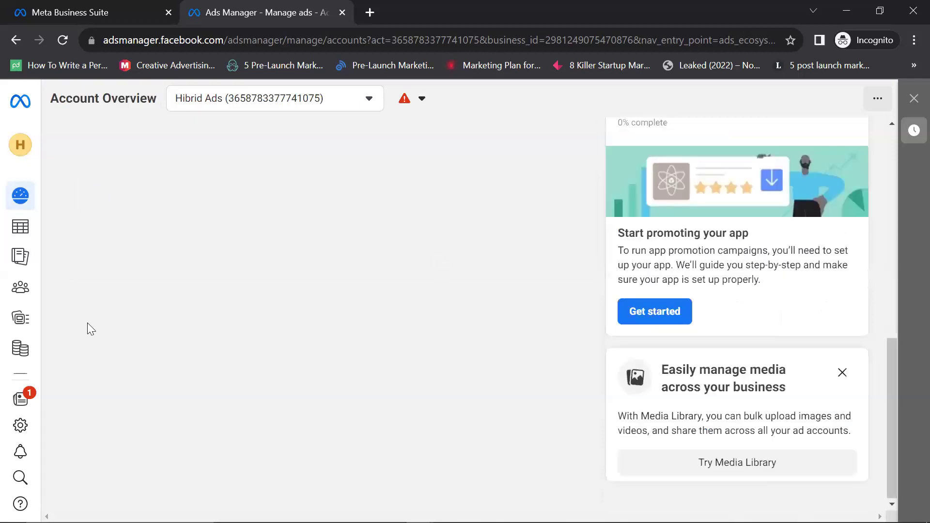
pyautogui.scroll(10, 87, 322)
pyautogui.moveTo(44, 323)
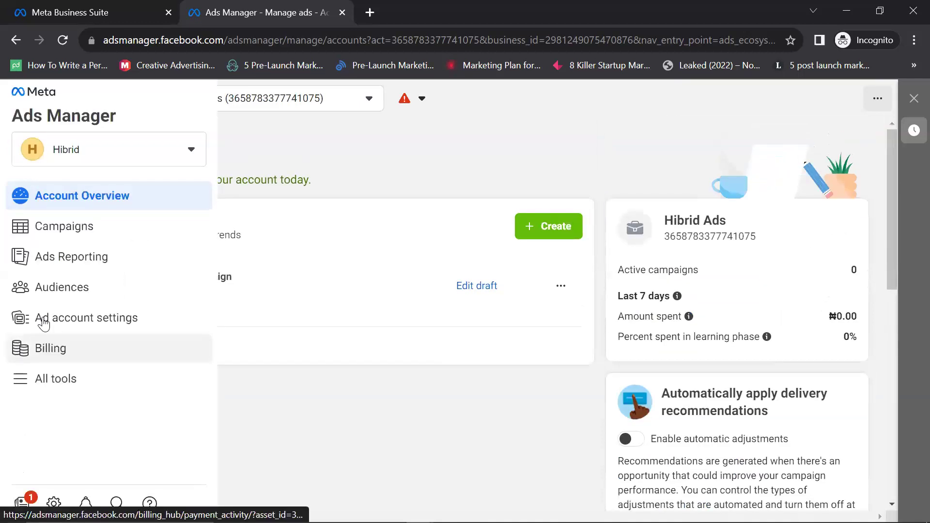
pyautogui.click(58, 380)
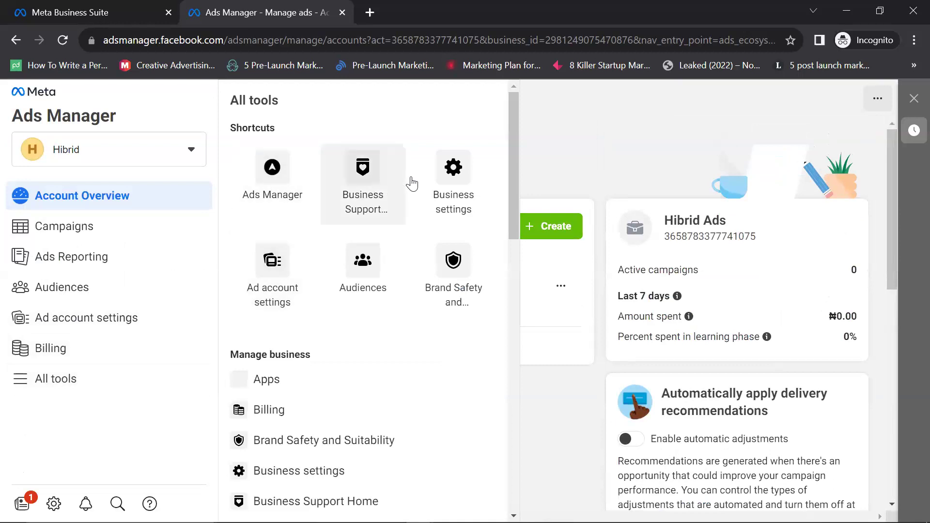
# Step: Open Hibrid's Business settings People page and check the account selector without switching
pyautogui.click(463, 183)
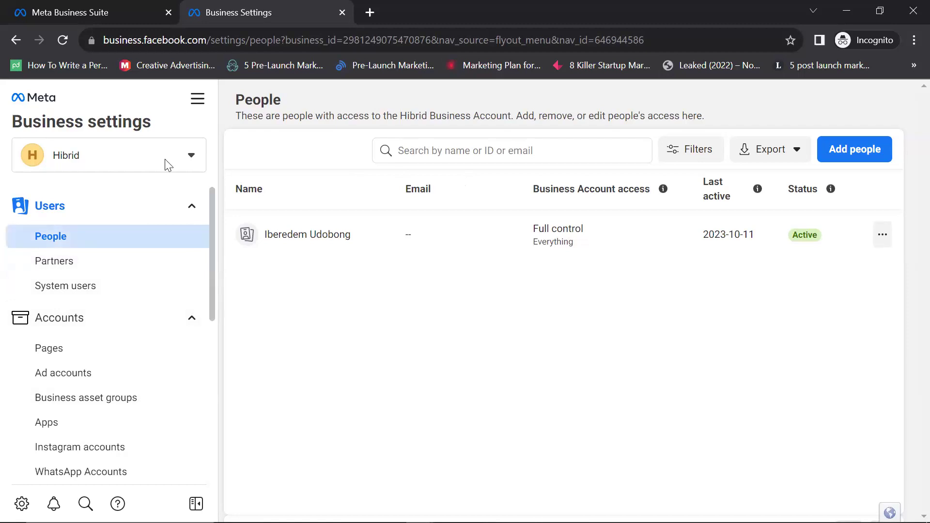
pyautogui.click(193, 161)
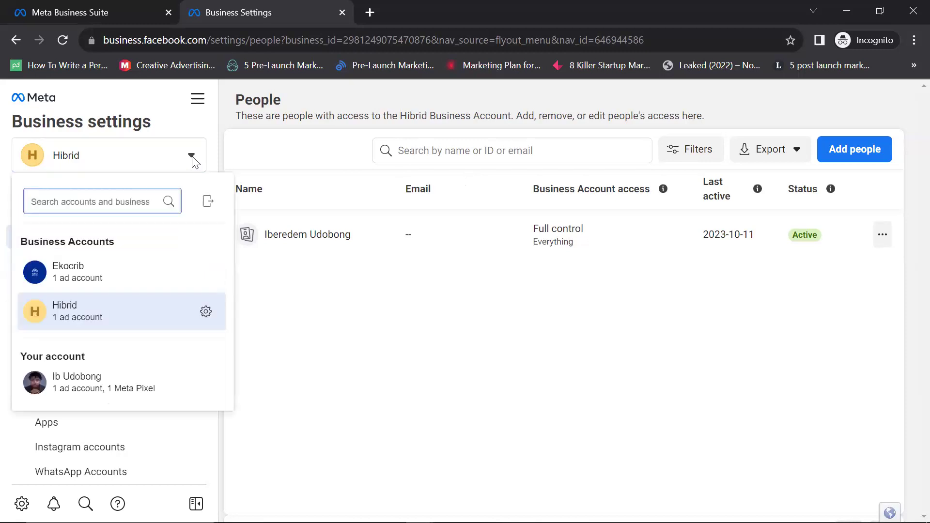
pyautogui.click(286, 326)
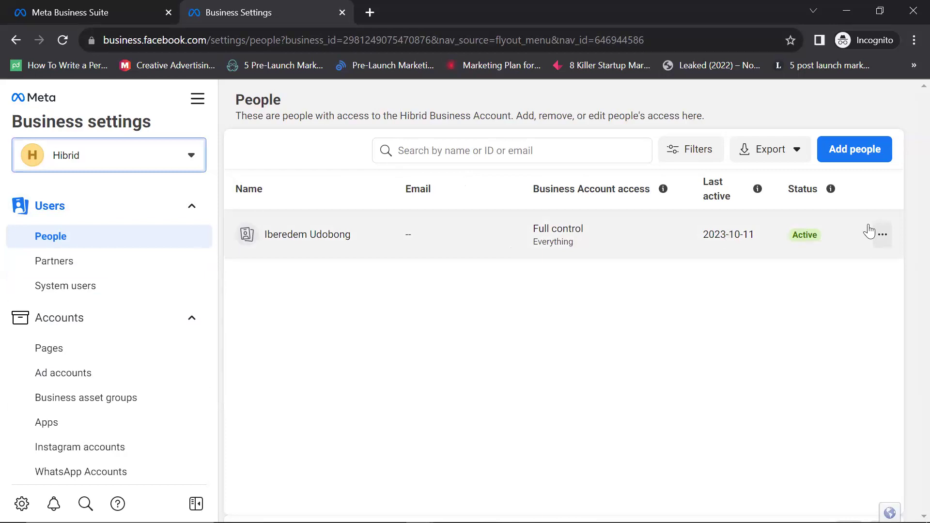
# Step: Open the Invite people dialog from the Hibrid People page
pyautogui.click(883, 236)
pyautogui.click(658, 333)
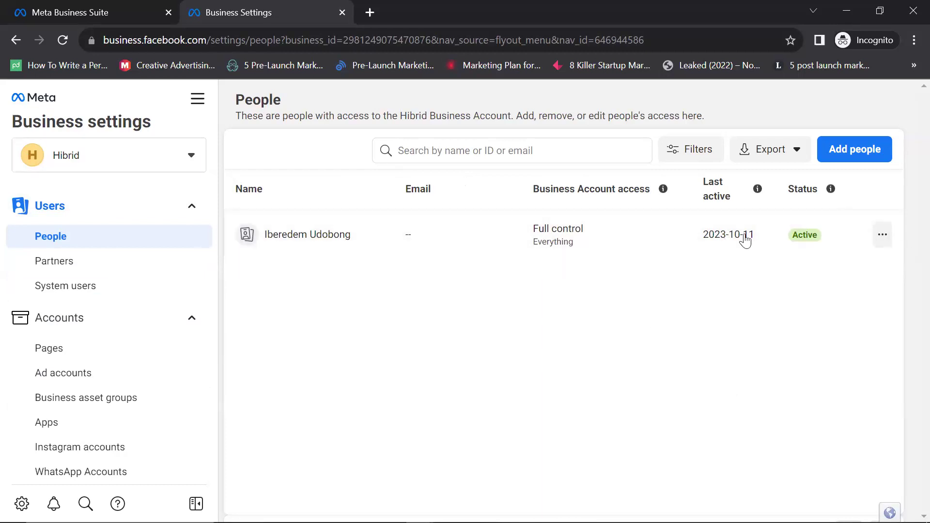
pyautogui.click(849, 142)
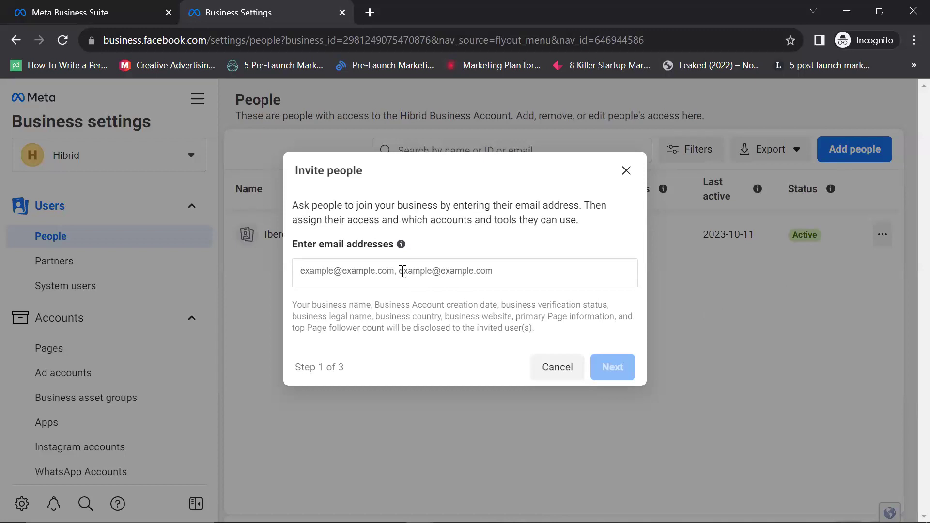
# Step: Enter and confirm the invitee's e-mail address, correcting earlier mistyped attempts
pyautogui.click(377, 272)
pyautogui.write('e')
pyautogui.press('BackSpace')
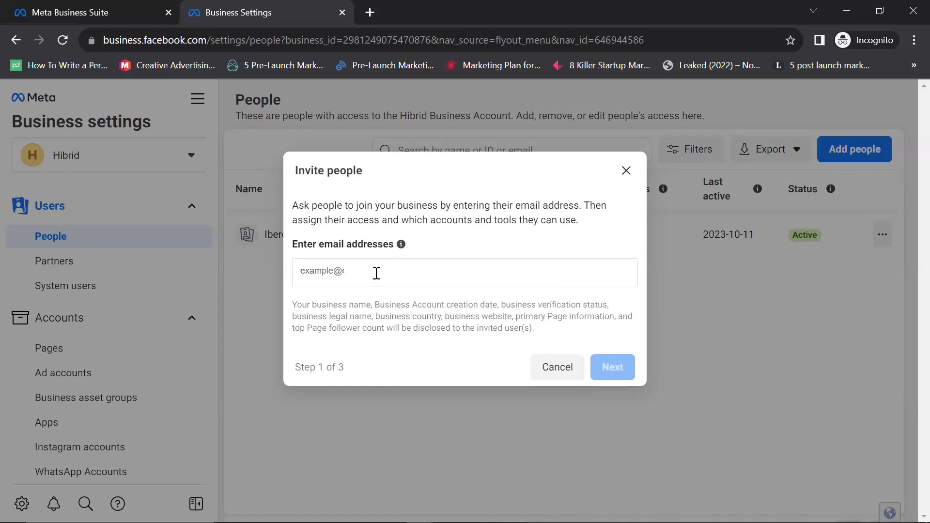
pyautogui.write('bpm')
pyautogui.press('BackSpace')
pyautogui.press('BackSpace')
pyautogui.press('BackSpace')
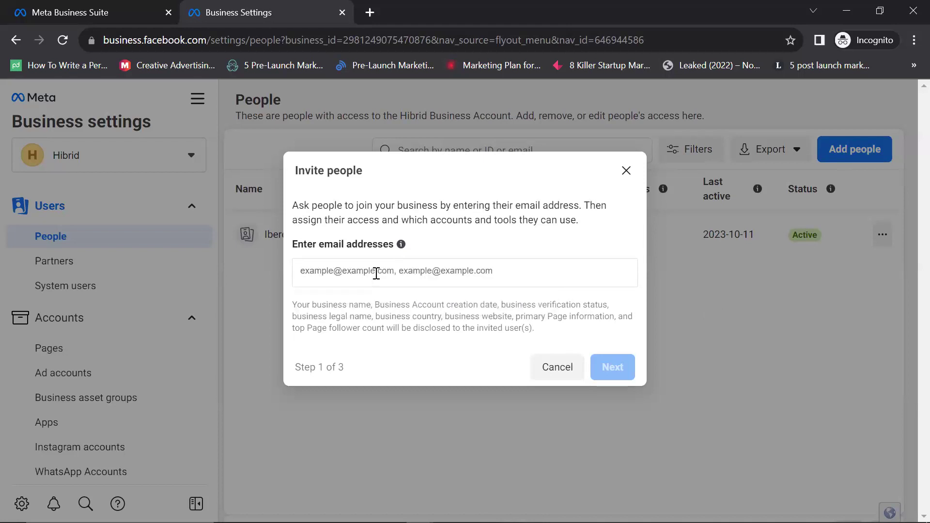
pyautogui.write('bomaa')
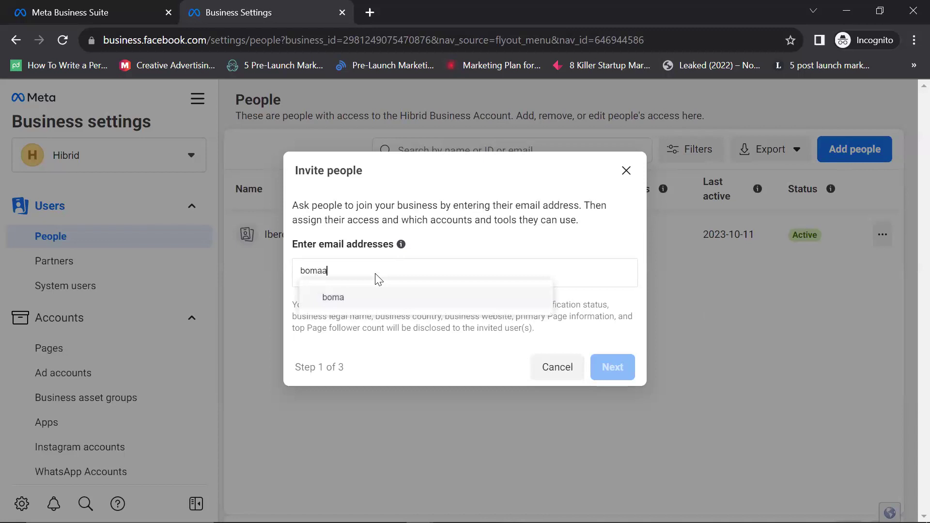
pyautogui.write('gins')
pyautogui.press('BackSpace')
pyautogui.press('BackSpace')
pyautogui.press('BackSpace')
pyautogui.press('BackSpace')
pyautogui.press('BackSpace')
pyautogui.press('BackSpace')
pyautogui.press('BackSpace')
pyautogui.press('BackSpace')
pyautogui.press('BackSpace')
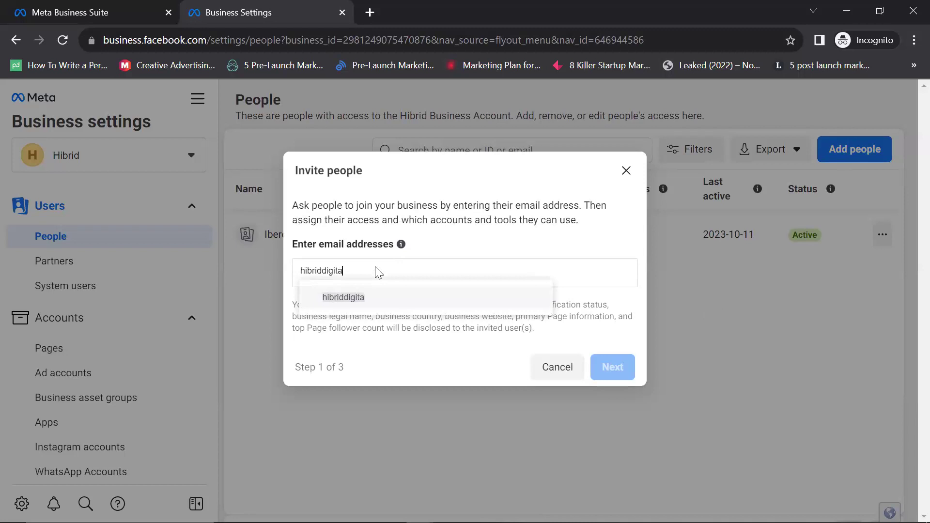
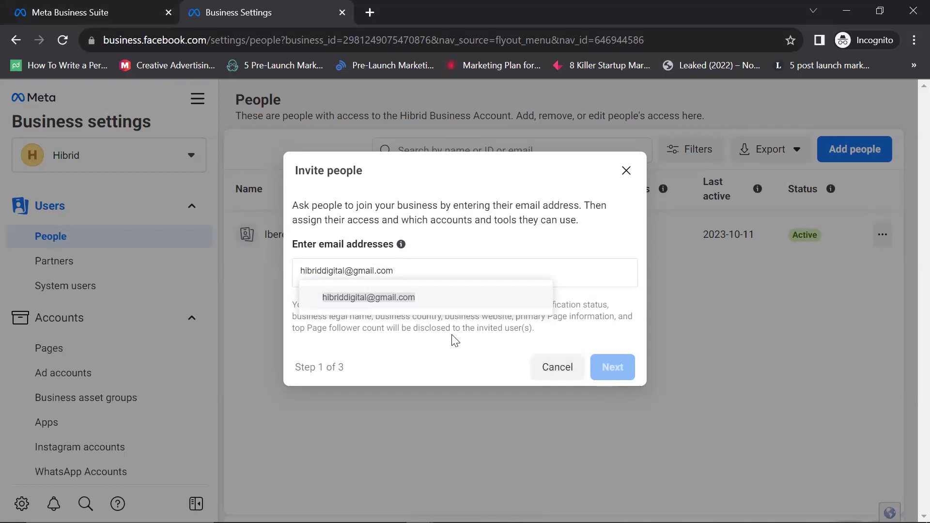
pyautogui.press('Return')
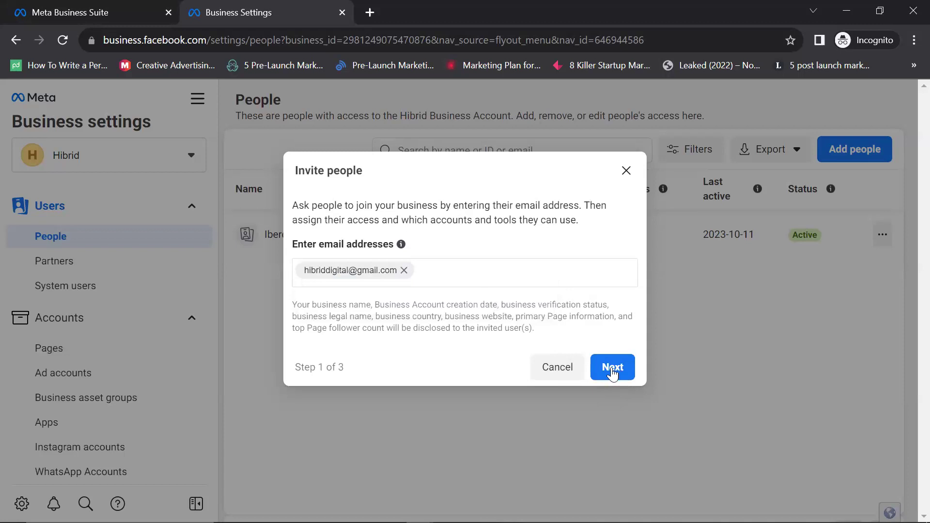
# Step: Move the invitation to step 2 and review the Partial access and Full control options
pyautogui.click(612, 366)
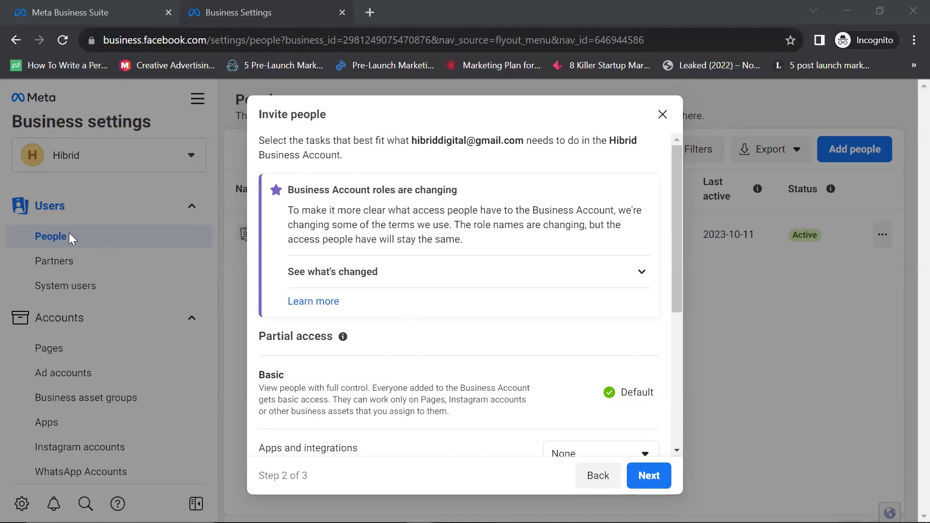
pyautogui.scroll(-5, 384, 307)
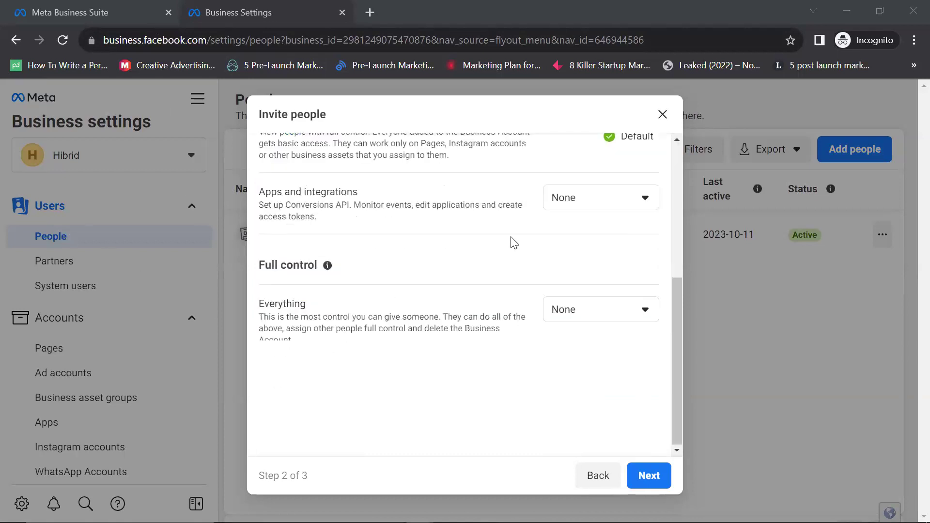
pyautogui.scroll(5, 503, 254)
pyautogui.scroll(-5, 487, 263)
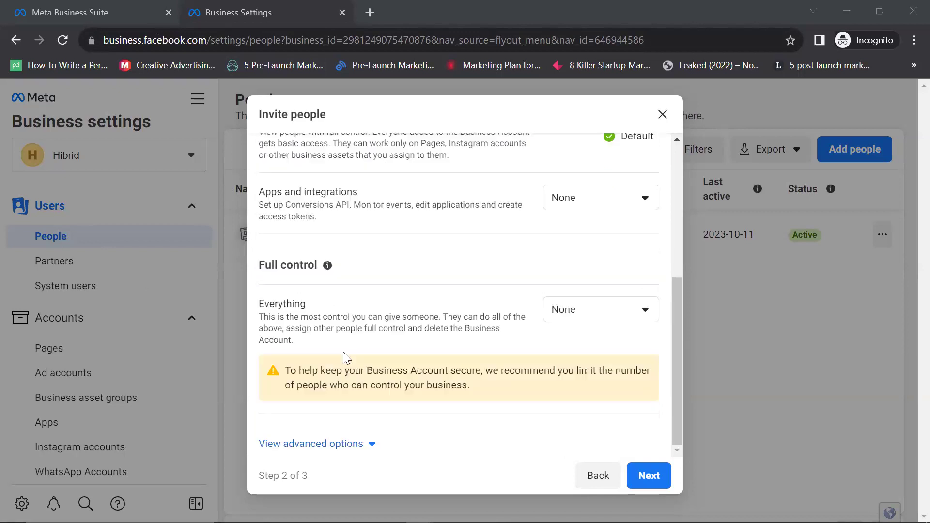
pyautogui.scroll(5, 394, 298)
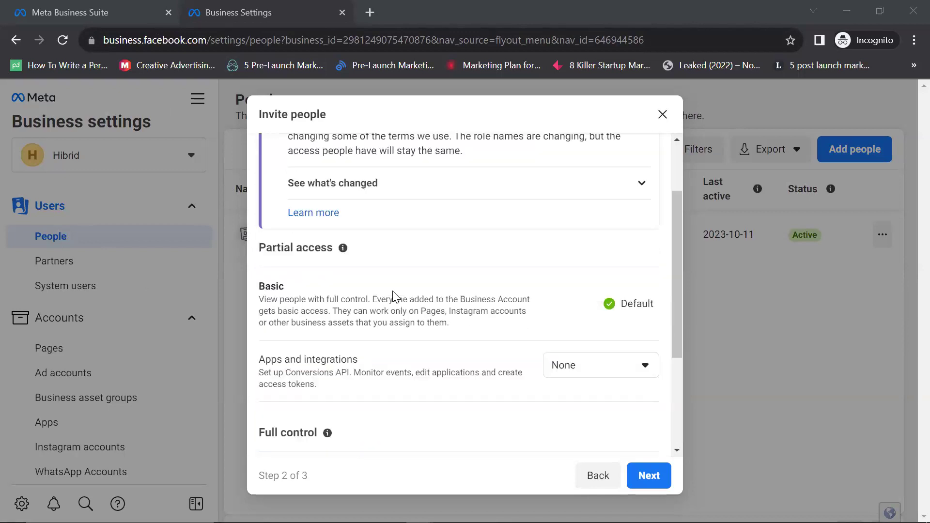
pyautogui.scroll(-2, 397, 301)
pyautogui.scroll(2, 396, 301)
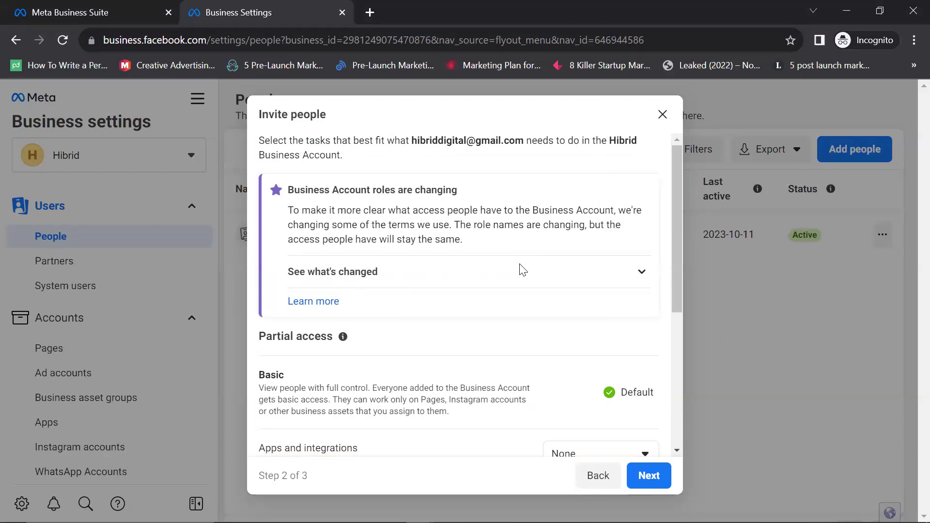
# Step: Check the Everything and Apps and integrations access dropdowns, leaving both at None
pyautogui.scroll(-3, 519, 269)
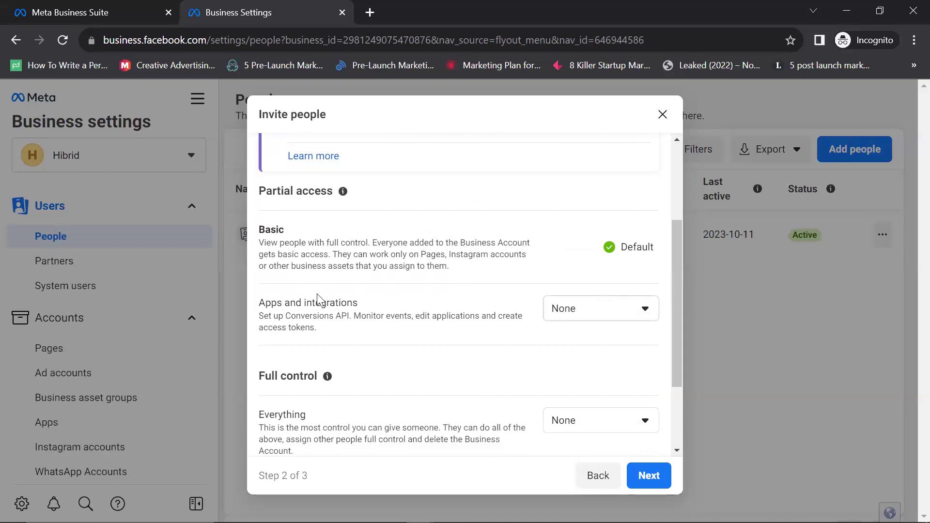
pyautogui.scroll(-3, 320, 294)
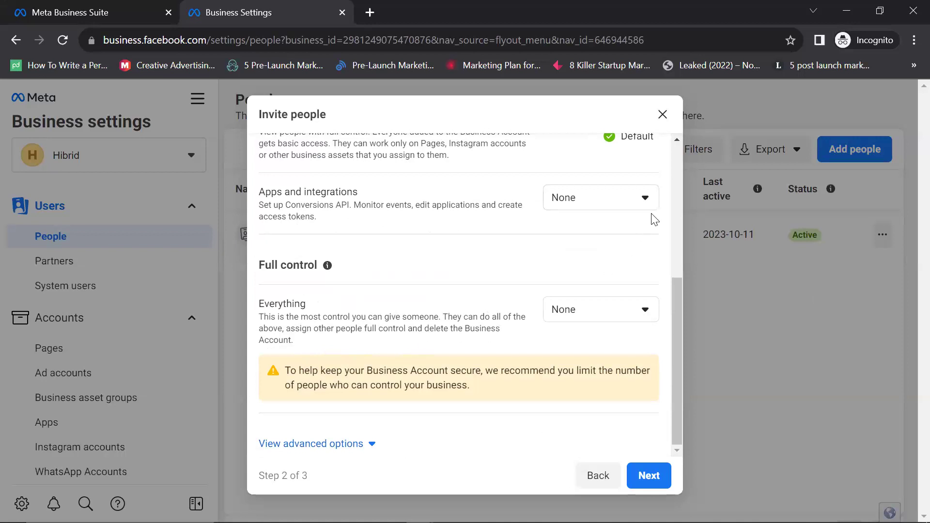
pyautogui.scroll(5, 639, 218)
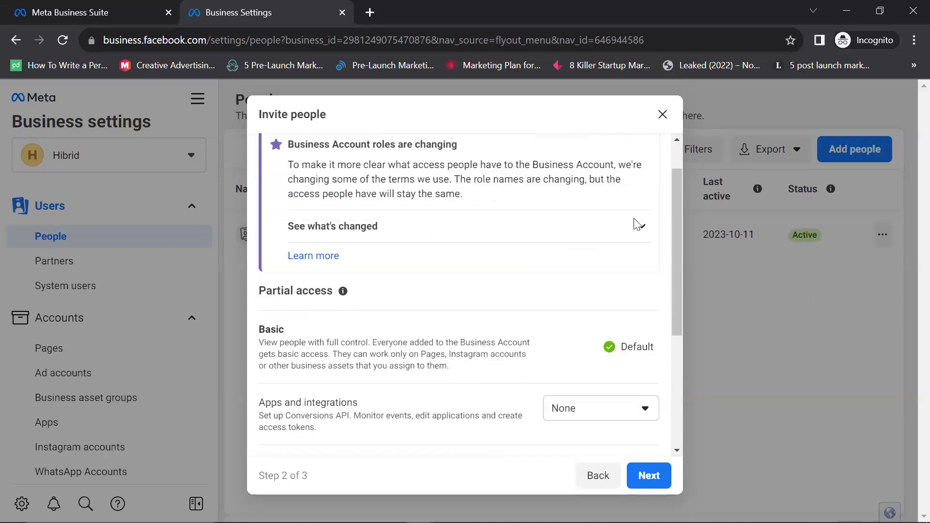
pyautogui.scroll(-5, 547, 309)
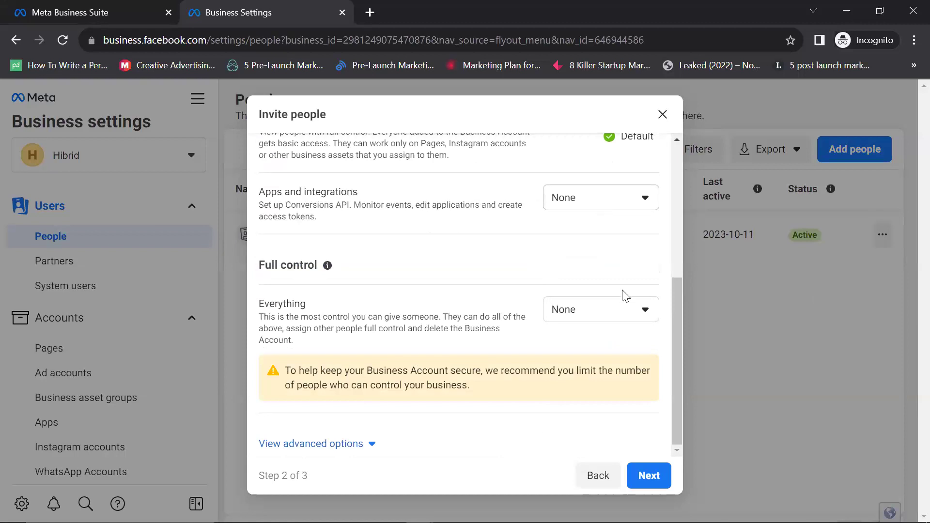
pyautogui.scroll(3, 624, 290)
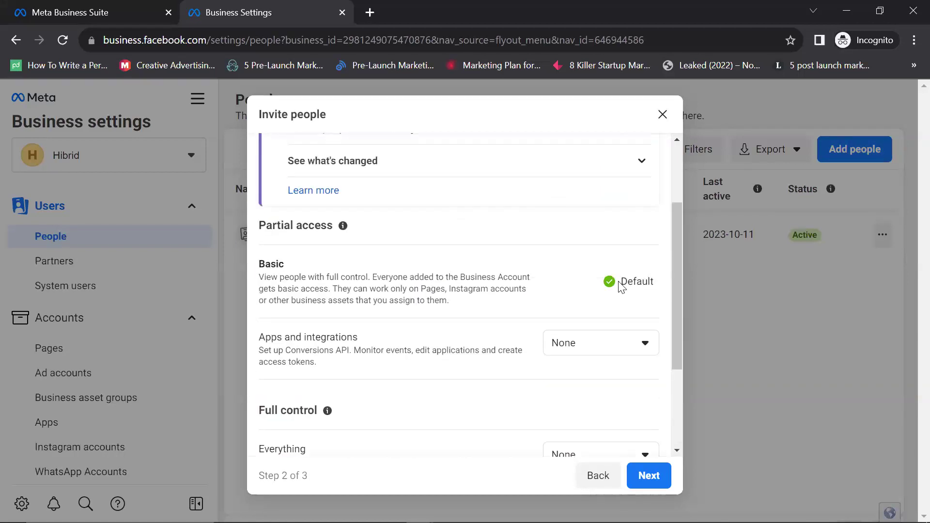
pyautogui.scroll(-3, 642, 247)
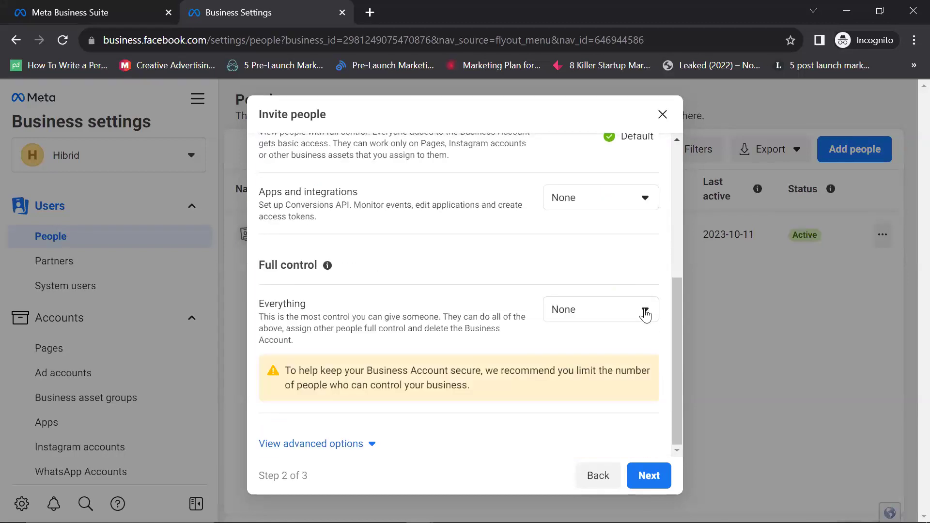
pyautogui.click(645, 312)
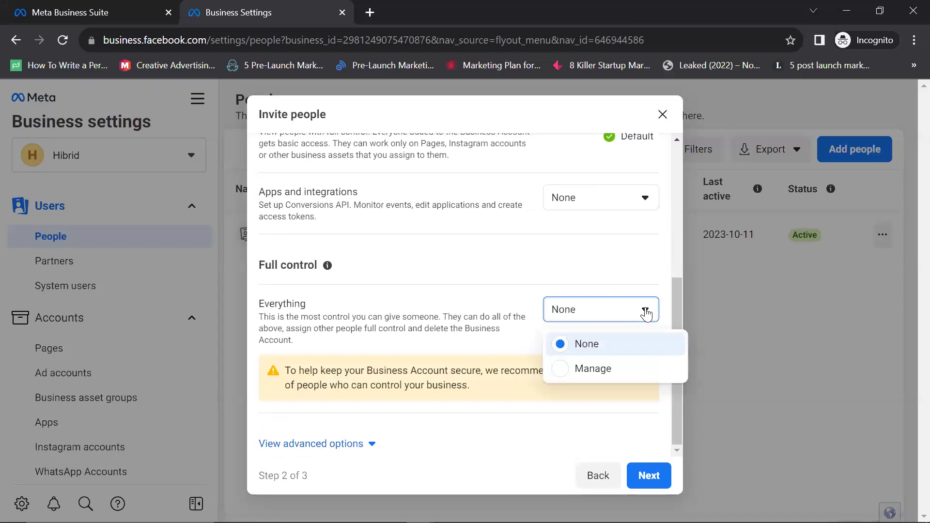
pyautogui.click(493, 253)
pyautogui.click(641, 203)
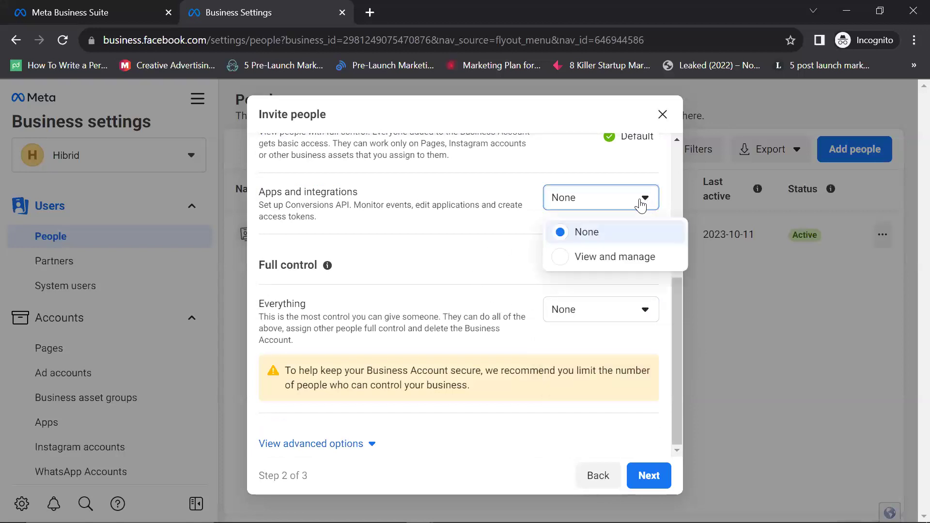
pyautogui.click(499, 254)
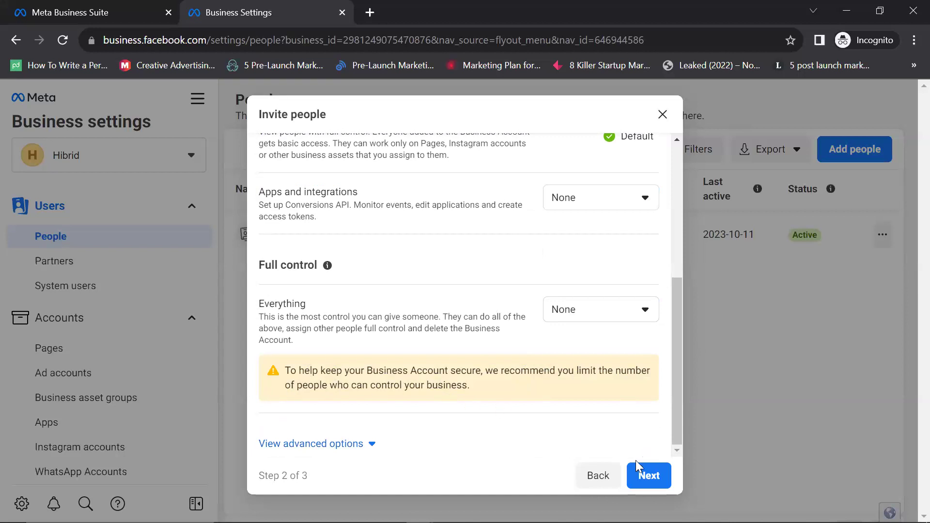
# Step: Go to Assign Access step 3 and tick then untick Hairbydorey and Test Page
pyautogui.click(641, 477)
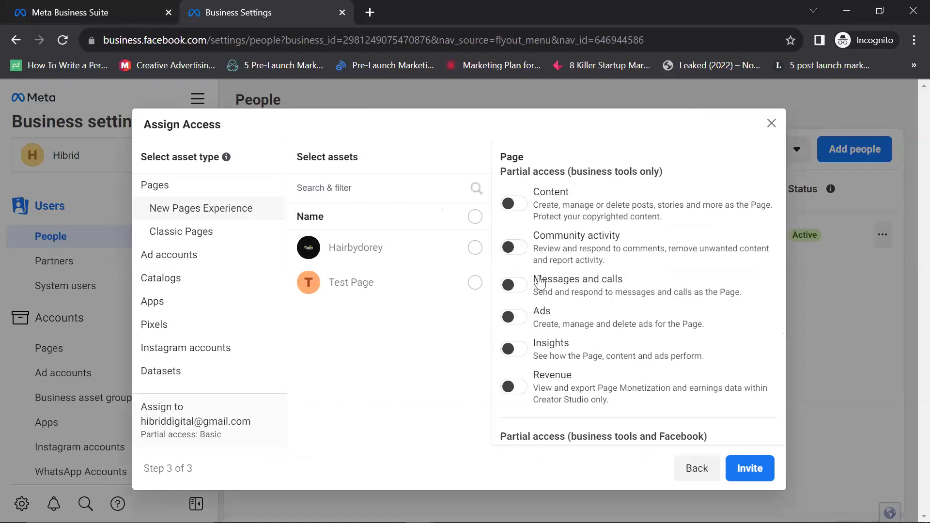
pyautogui.click(475, 248)
pyautogui.click(475, 282)
pyautogui.click(475, 282)
pyautogui.click(475, 248)
# Step: Tick and untick both Pages again, leaving none selected, and view the empty Classic Pages list
pyautogui.click(475, 283)
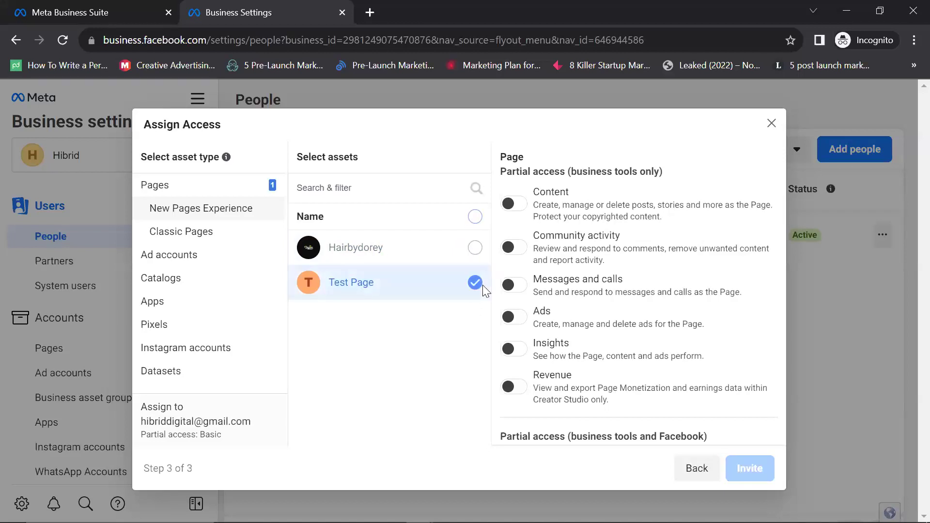
pyautogui.click(474, 261)
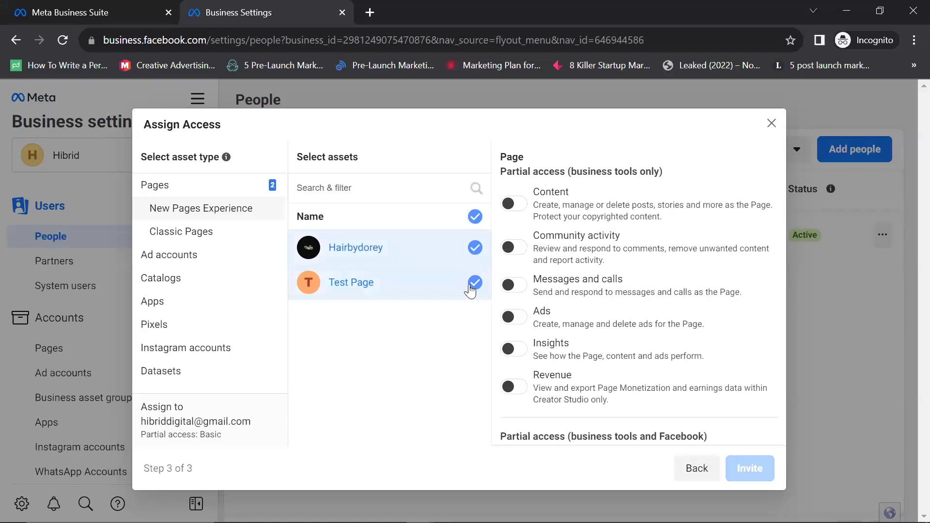
pyautogui.click(474, 283)
pyautogui.click(474, 244)
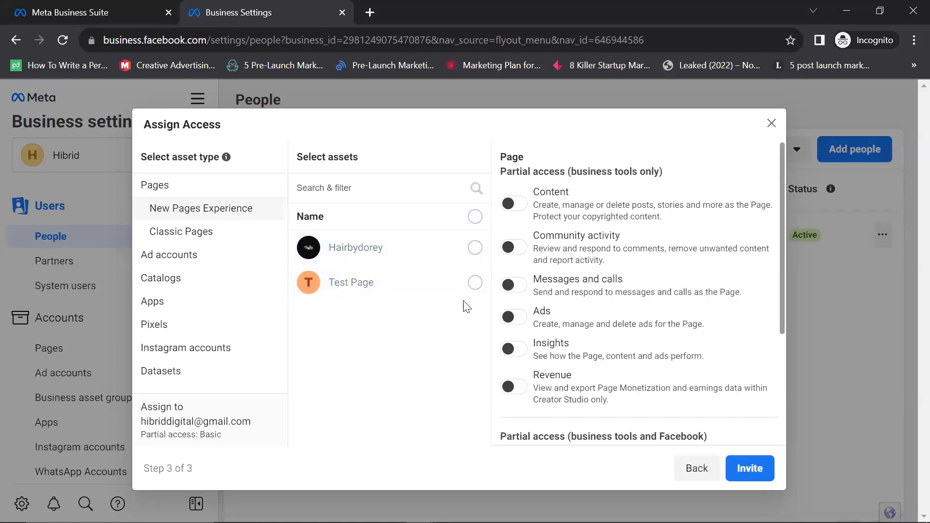
pyautogui.click(169, 235)
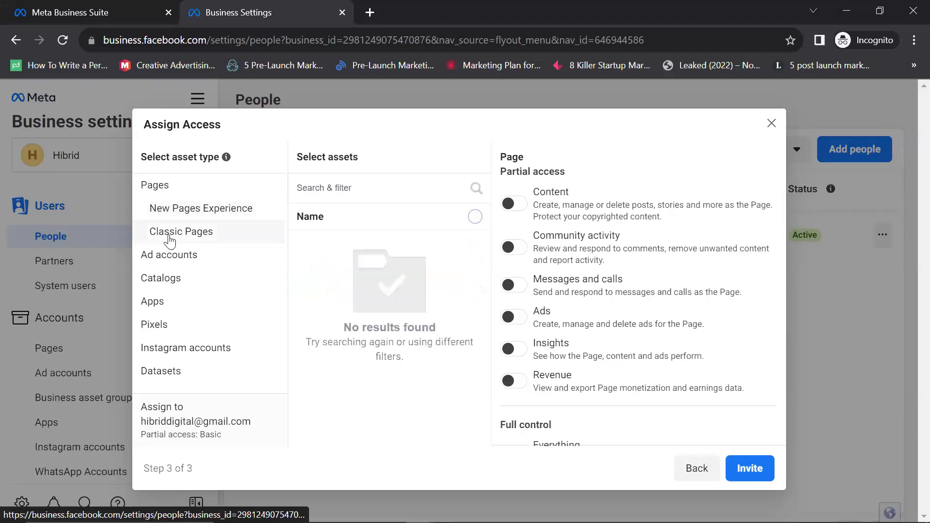
# Step: Check Ad accounts and Instagram accounts, leaving Hibrid Ads unselected, then return to Pages
pyautogui.click(213, 257)
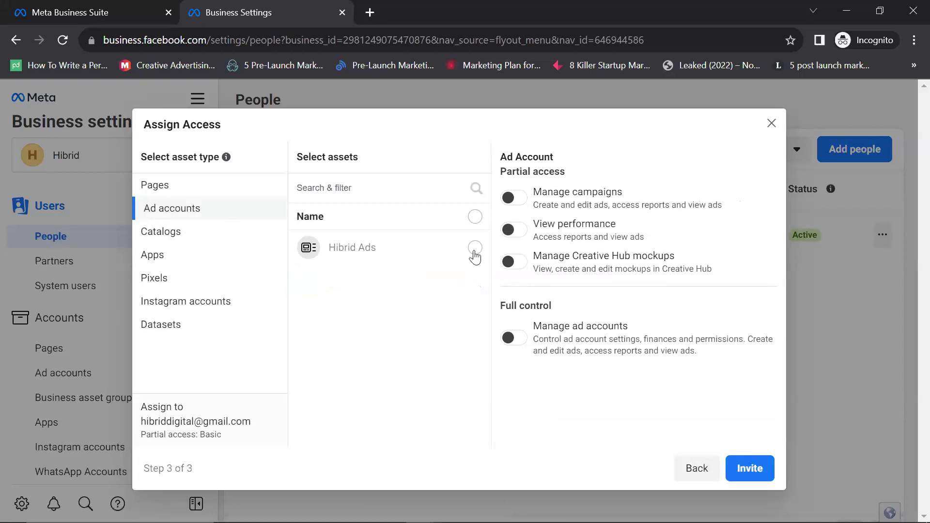
pyautogui.click(475, 248)
pyautogui.click(474, 249)
pyautogui.click(475, 248)
pyautogui.click(475, 249)
pyautogui.click(214, 303)
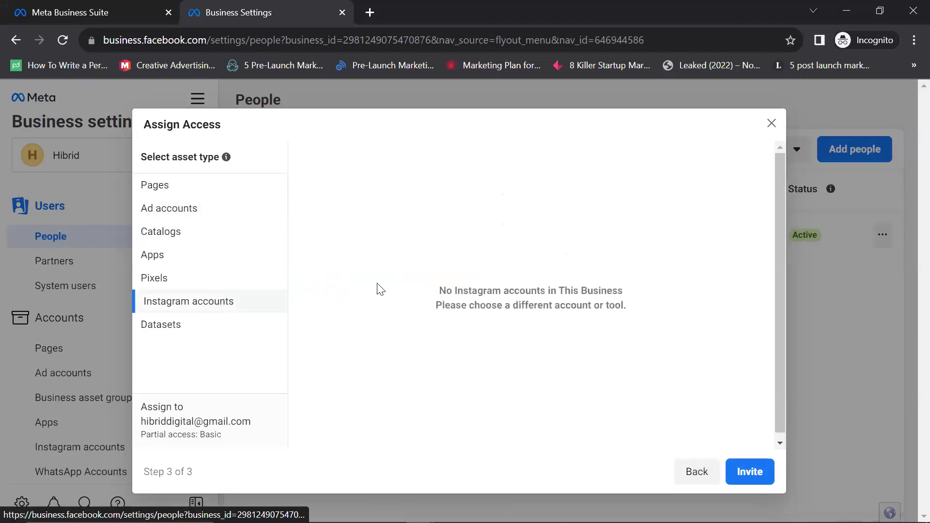
pyautogui.click(171, 196)
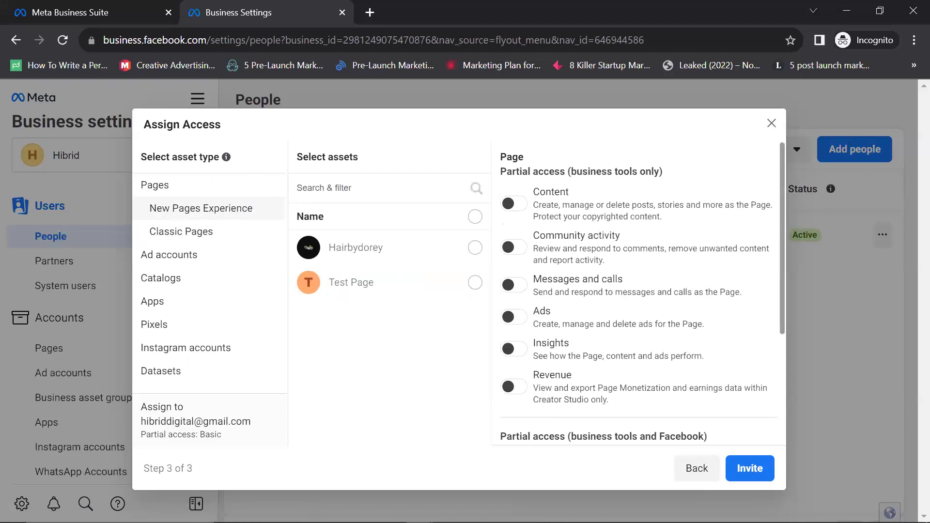
# Step: Switch partial Facebook access to Pages on and back off
pyautogui.scroll(-4, 707, 270)
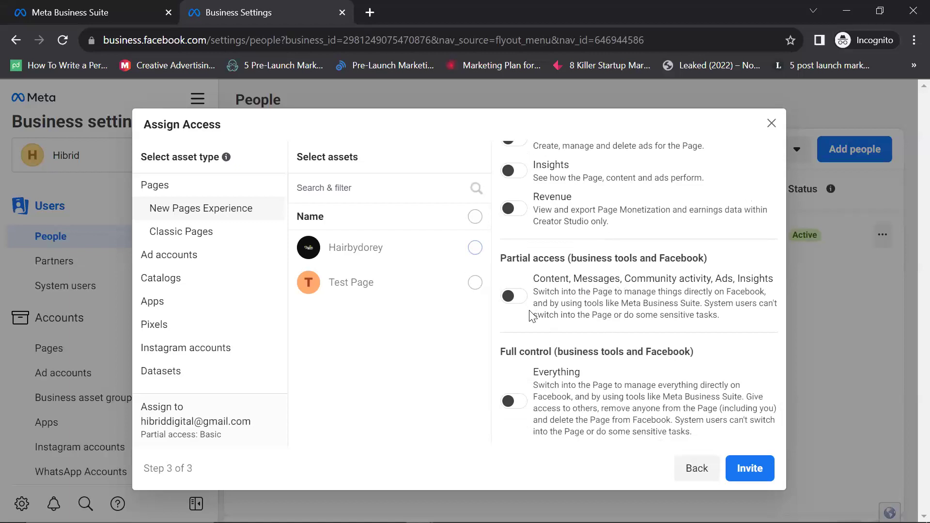
pyautogui.click(512, 295)
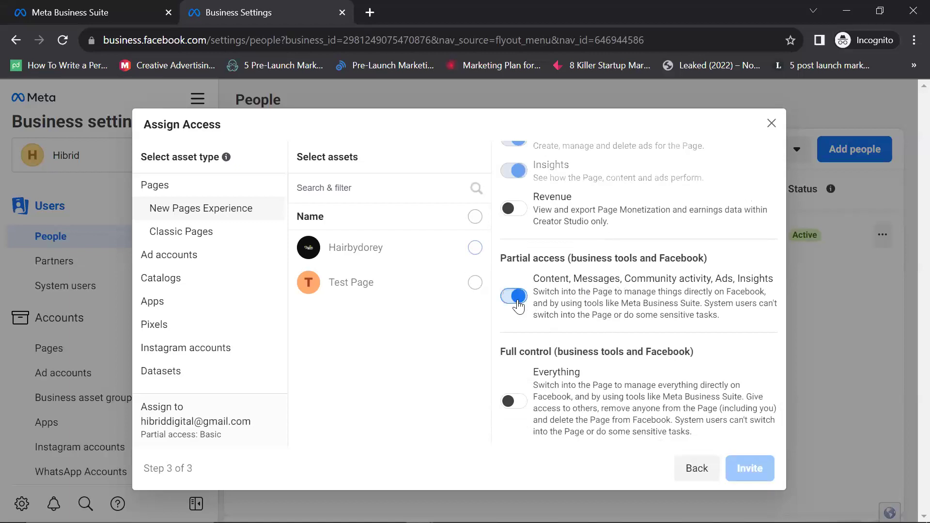
pyautogui.scroll(5, 527, 280)
pyautogui.scroll(-5, 518, 296)
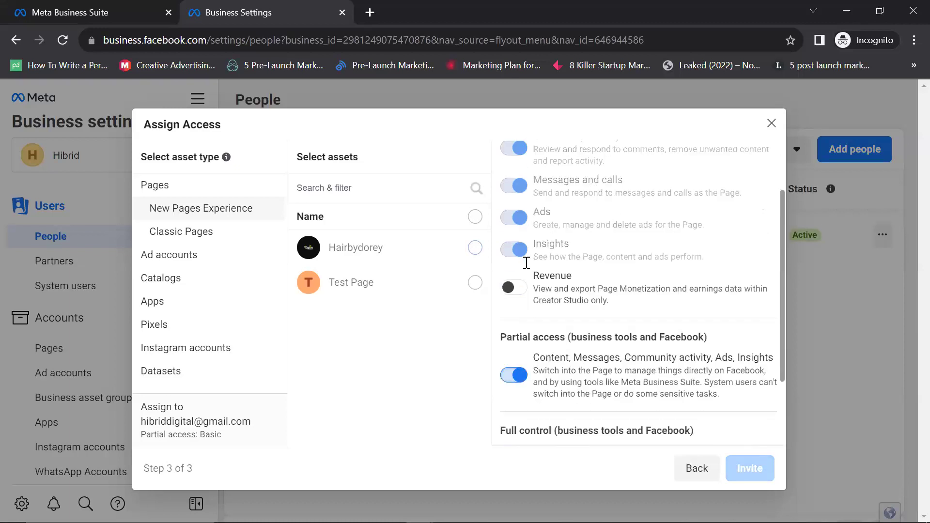
pyautogui.click(514, 296)
pyautogui.scroll(5, 515, 286)
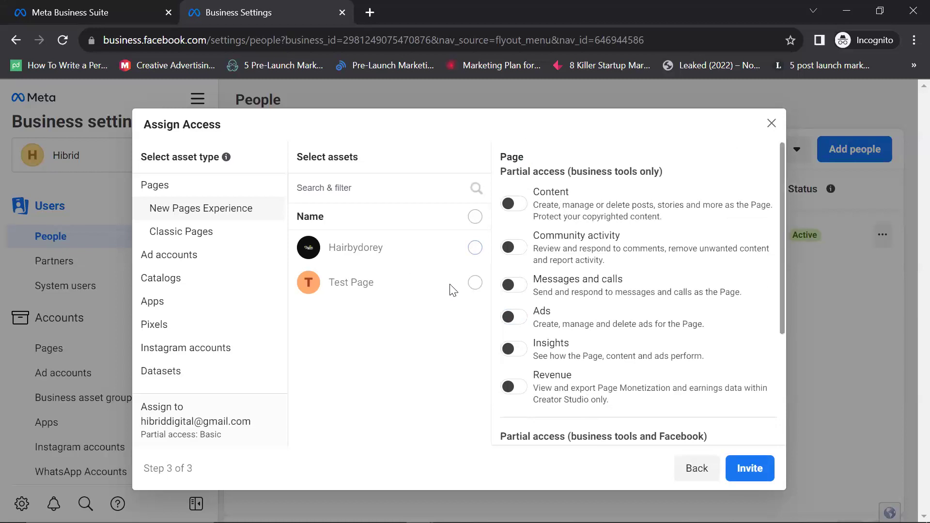
pyautogui.scroll(-4, 514, 286)
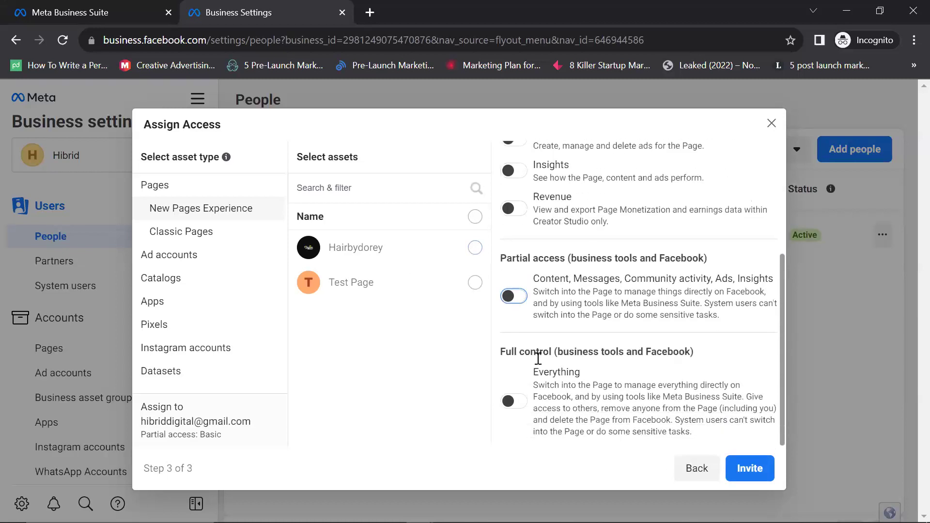
# Step: Switch full control of the Page on and back off
pyautogui.click(516, 401)
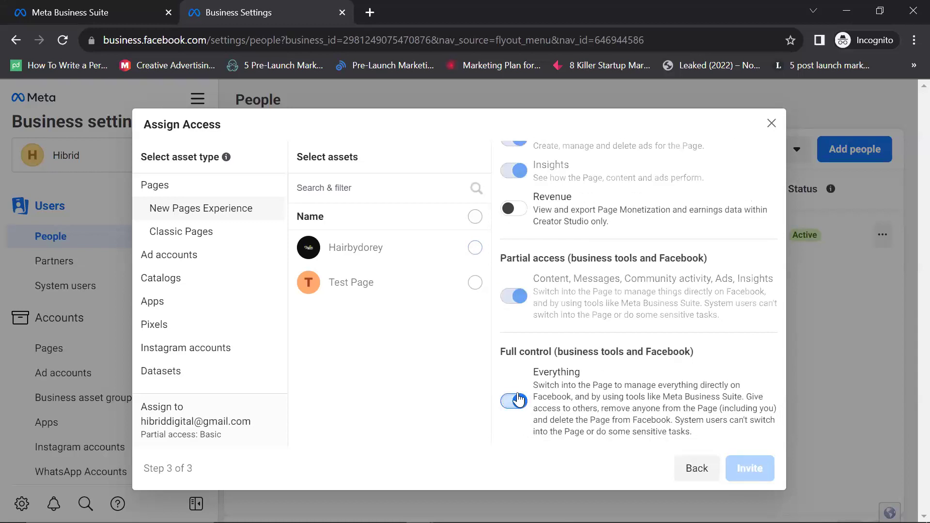
pyautogui.scroll(3, 519, 399)
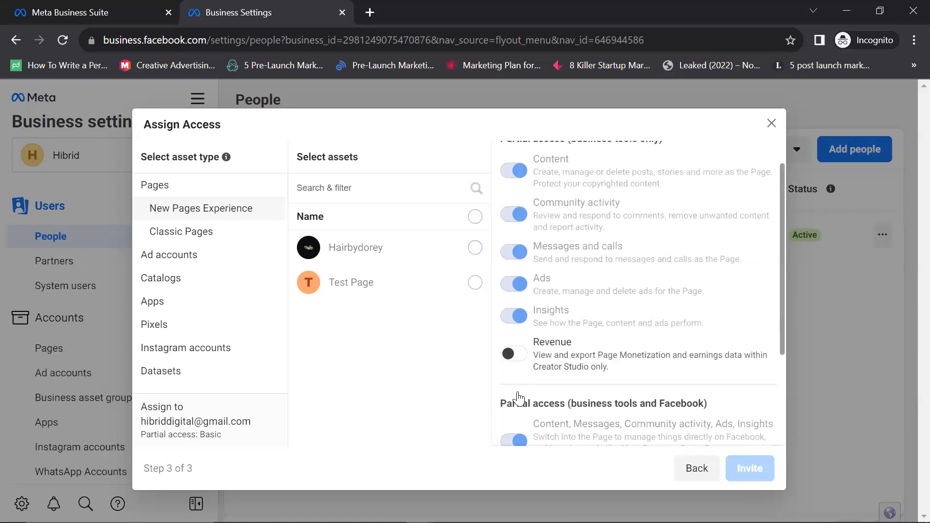
pyautogui.scroll(1, 517, 391)
pyautogui.scroll(-4, 509, 406)
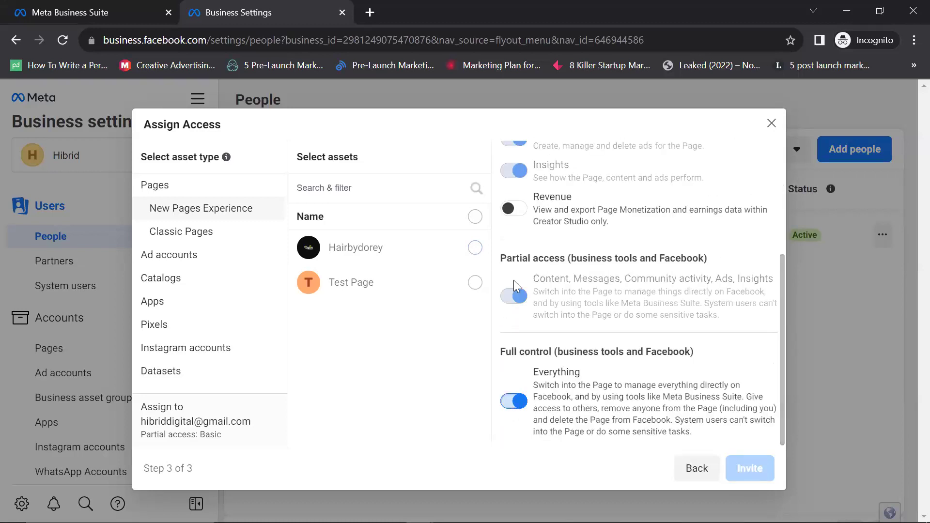
pyautogui.click(514, 402)
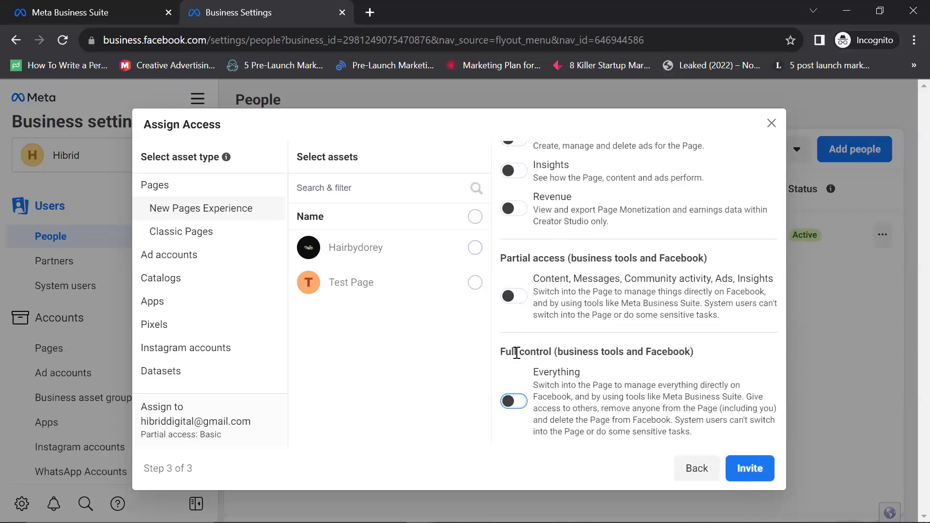
pyautogui.scroll(4, 502, 386)
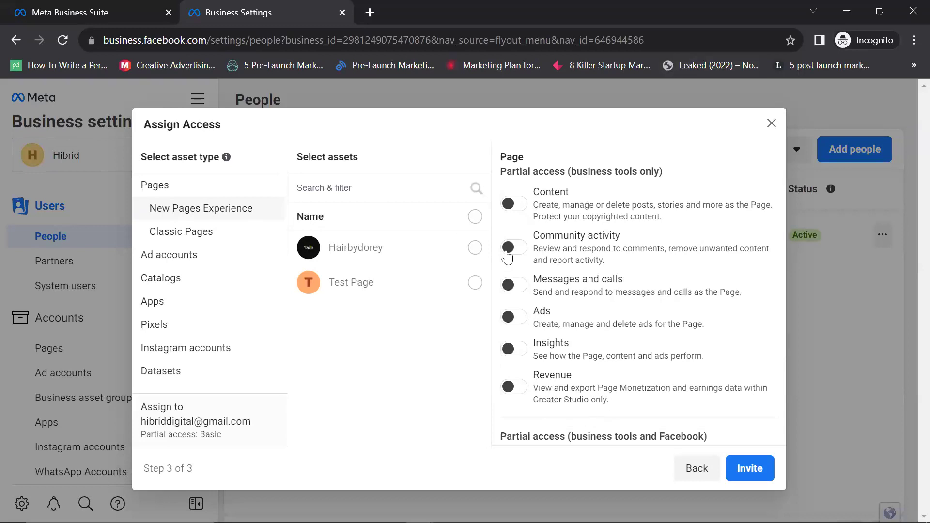
pyautogui.scroll(-3, 509, 264)
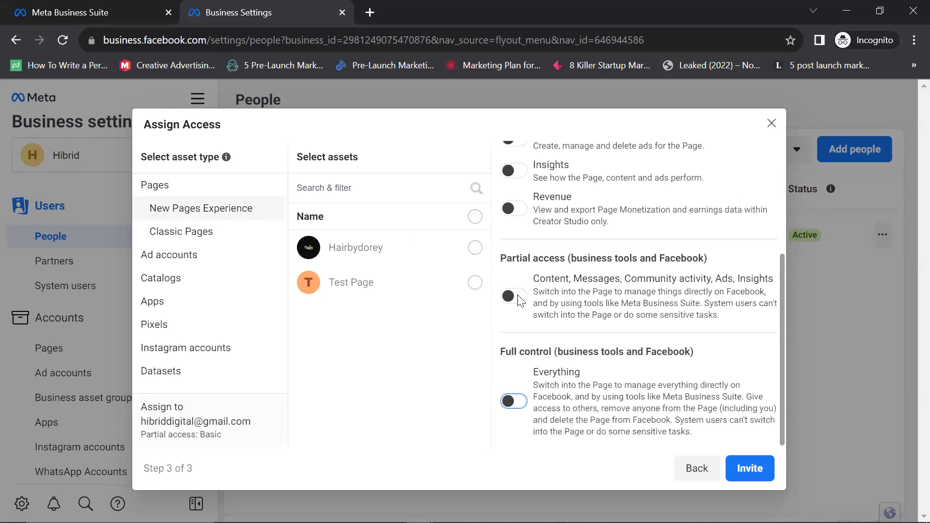
# Step: Toggle partial access on, revisit Ad accounts and Pages, switch it off, and go Back
pyautogui.click(521, 304)
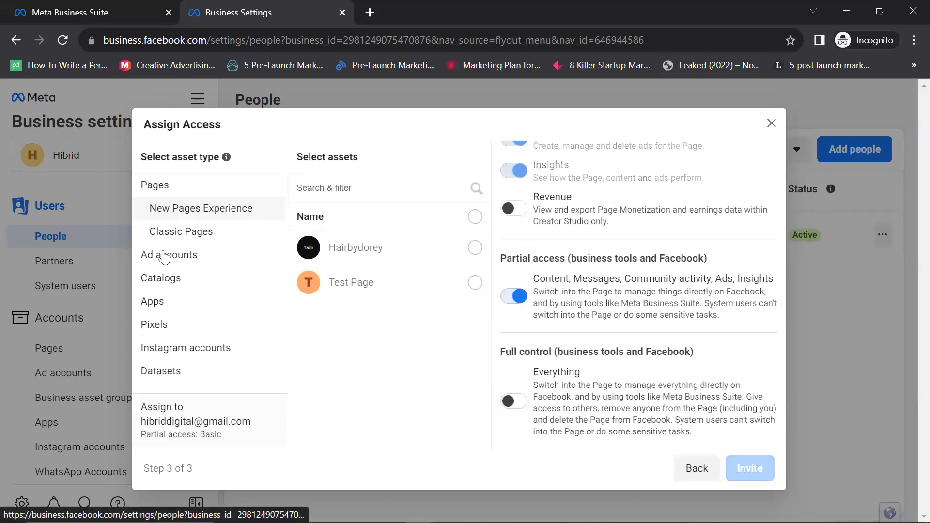
pyautogui.click(183, 258)
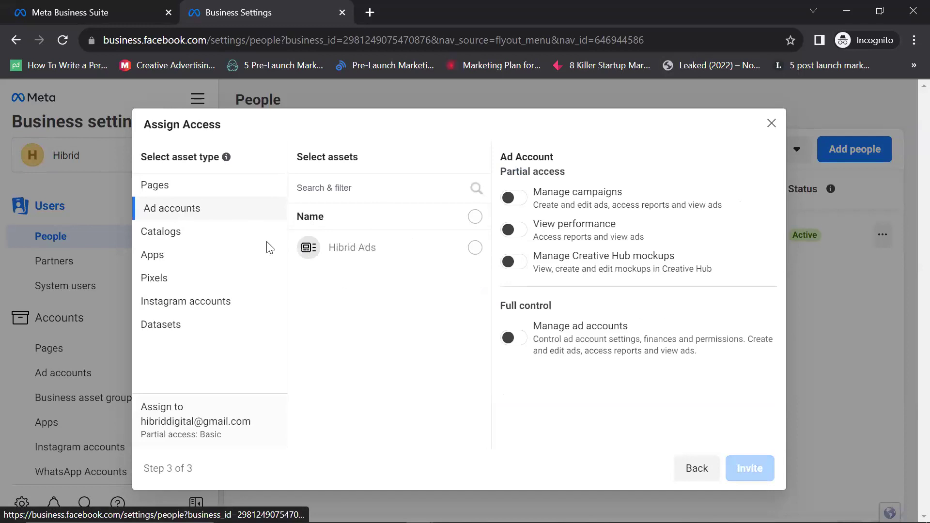
pyautogui.click(211, 192)
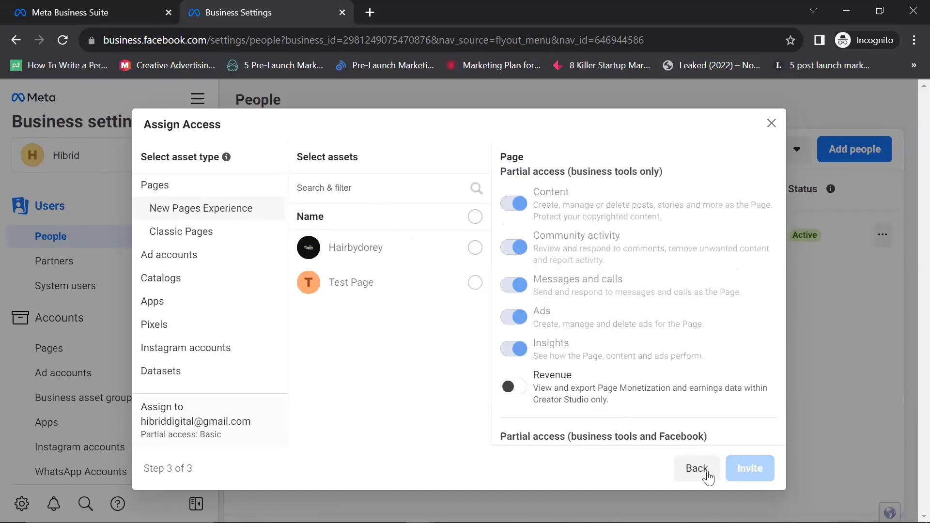
pyautogui.scroll(-3, 575, 341)
pyautogui.click(517, 342)
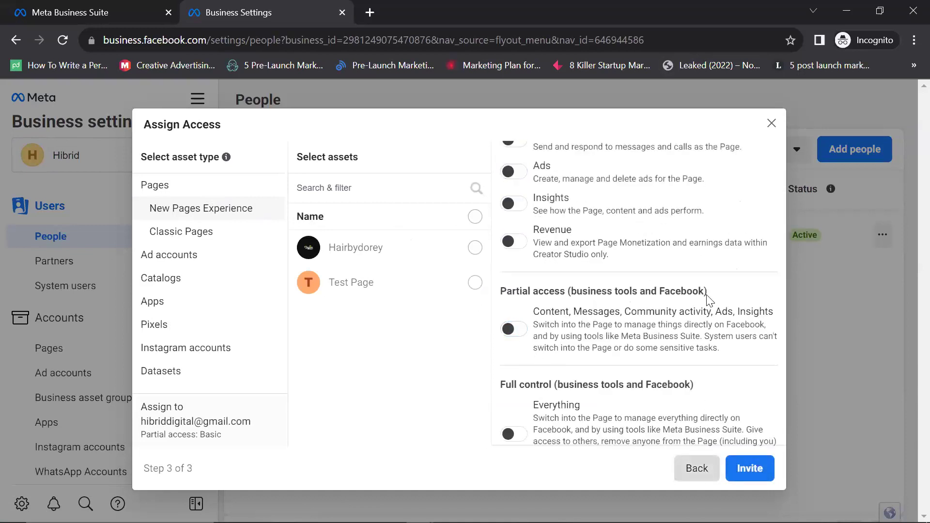
pyautogui.click(697, 468)
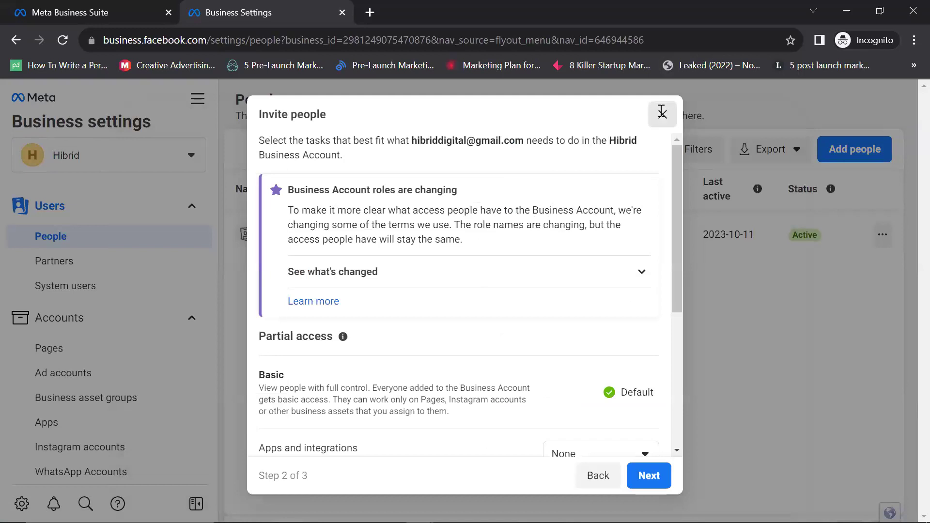
# Step: Close the invitation without sending it and open the Partners page
pyautogui.click(661, 112)
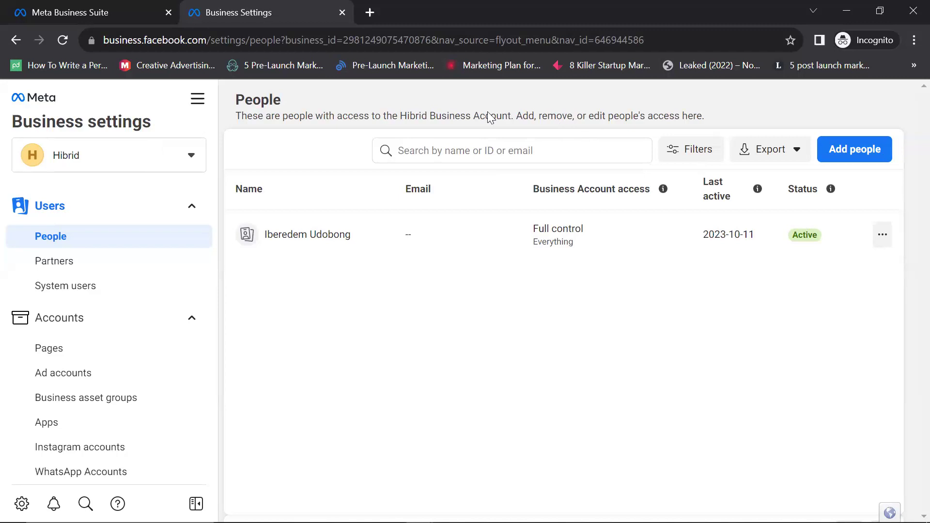
pyautogui.click(137, 267)
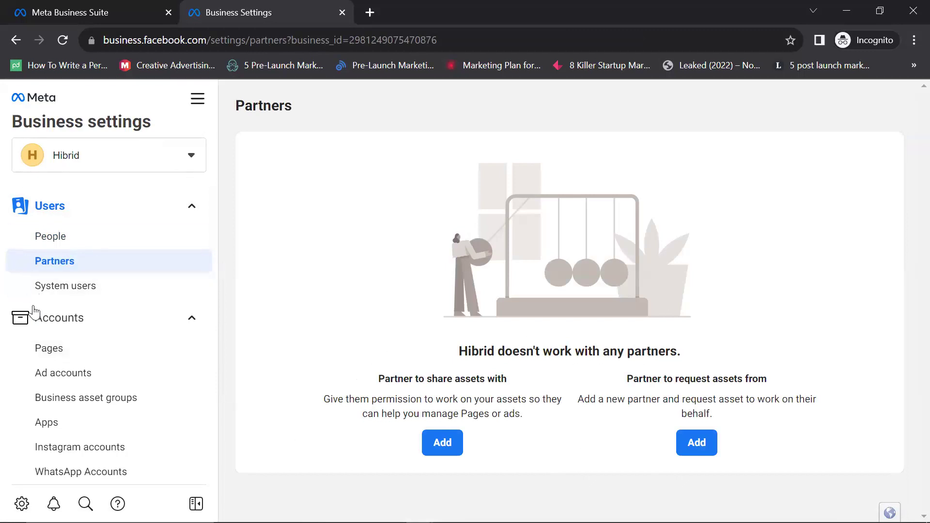
# Step: View System users, then open Accounts > Pages showing Hairbydorey owned by Hibrid
pyautogui.click(43, 290)
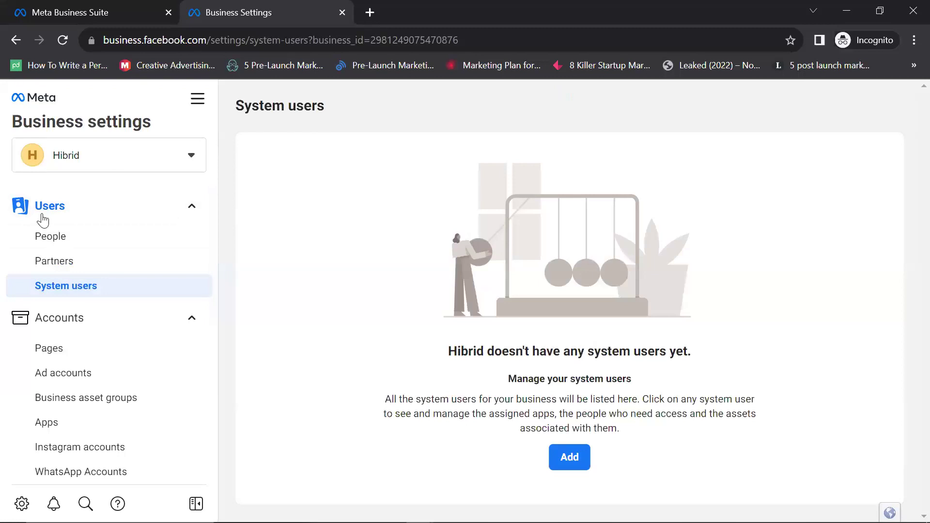
pyautogui.scroll(-3, 51, 262)
pyautogui.scroll(2, 78, 255)
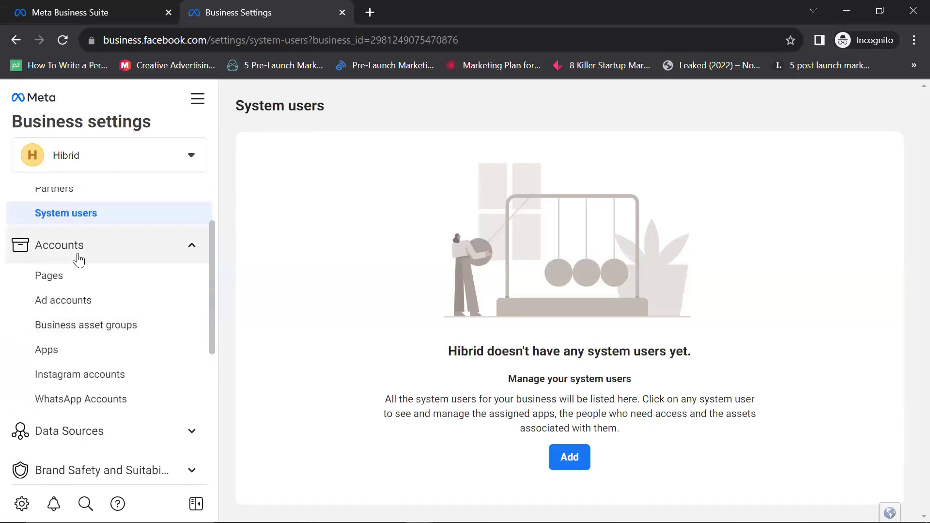
pyautogui.click(71, 278)
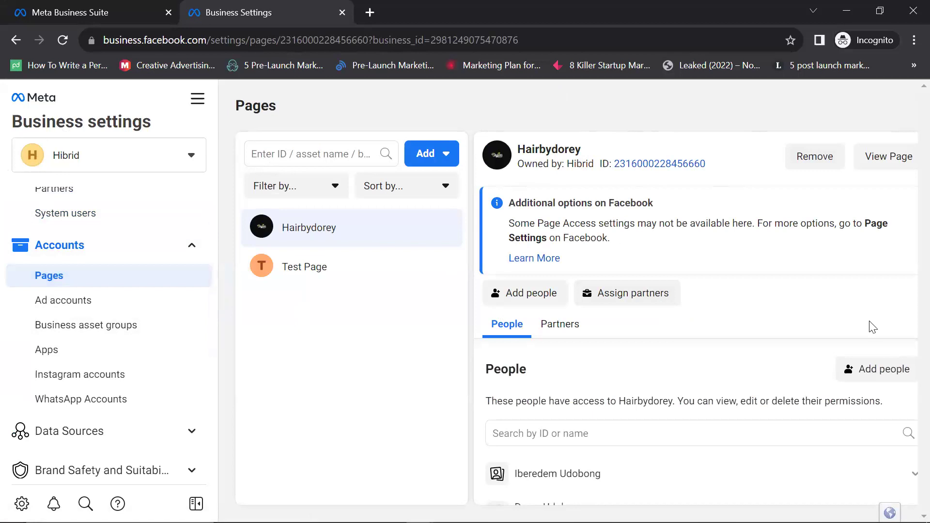
# Step: Open the Pages Add dropdown listing add, request access and create Page options
pyautogui.scroll(-1, 619, 427)
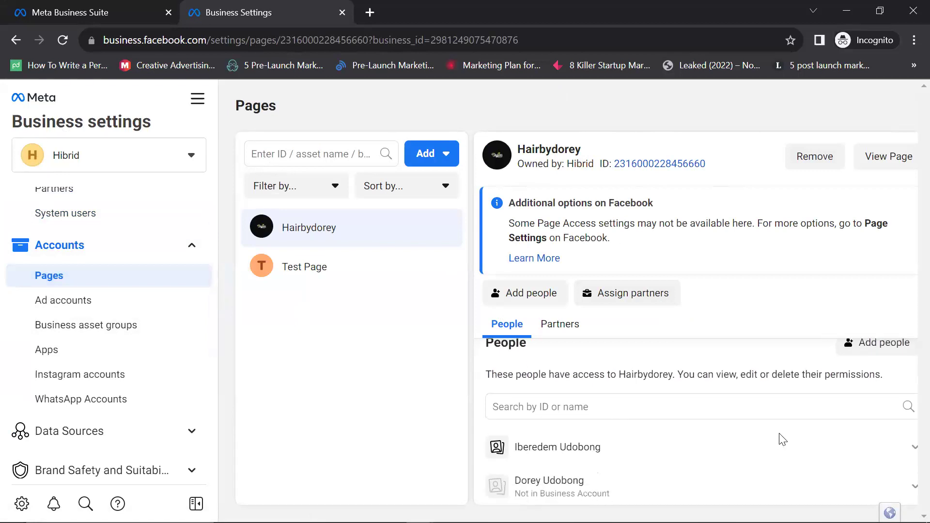
pyautogui.scroll(1, 644, 434)
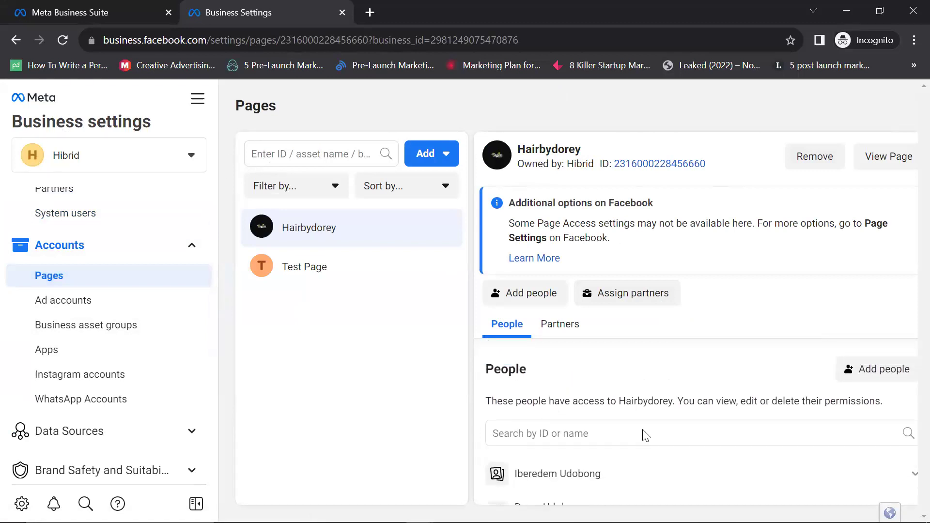
pyautogui.click(448, 159)
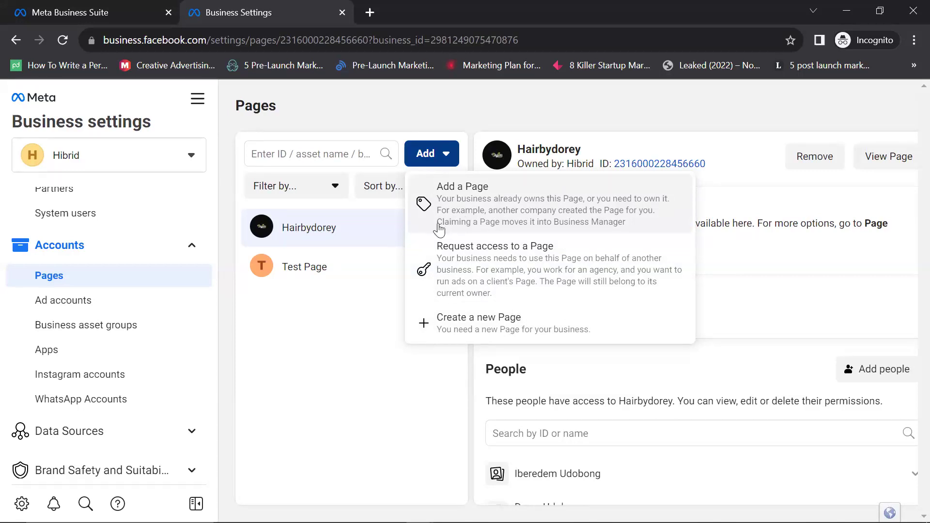
pyautogui.click(473, 216)
pyautogui.click(396, 284)
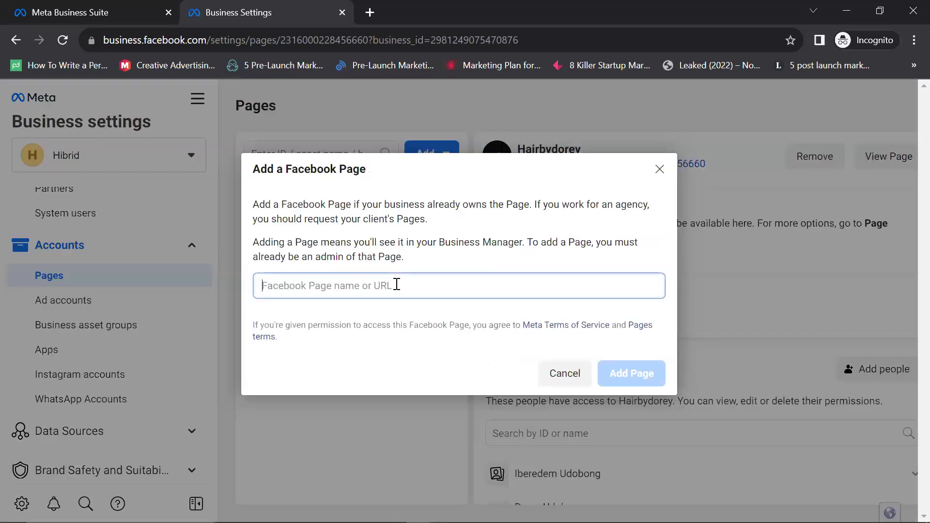
pyautogui.write('ekoct')
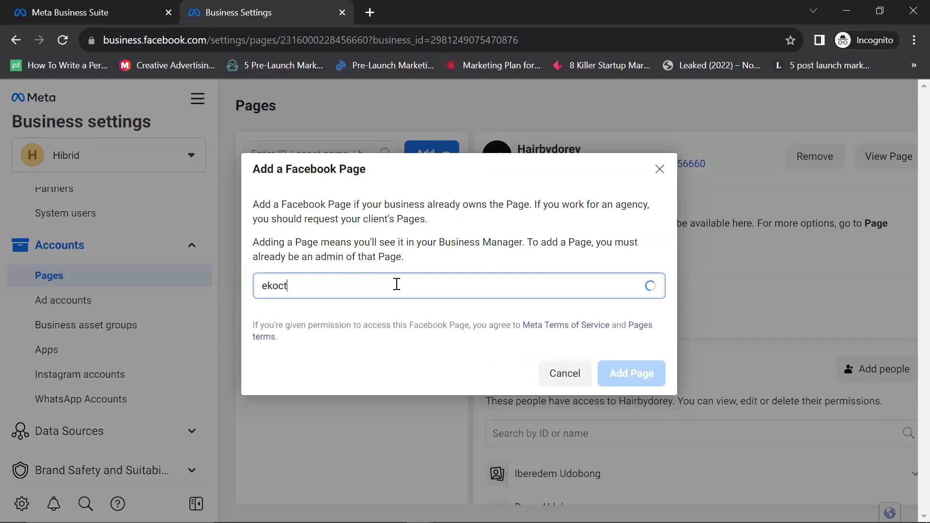
pyautogui.press('BackSpace')
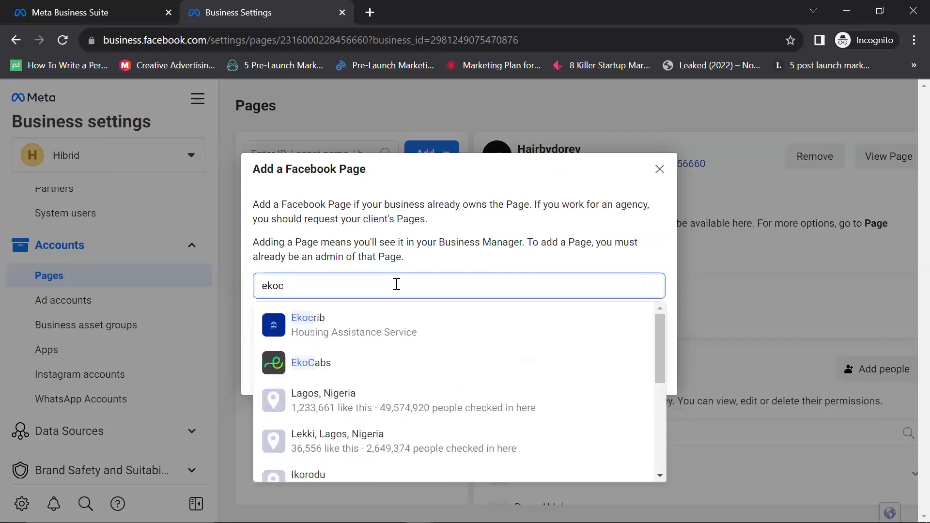
pyautogui.click(400, 332)
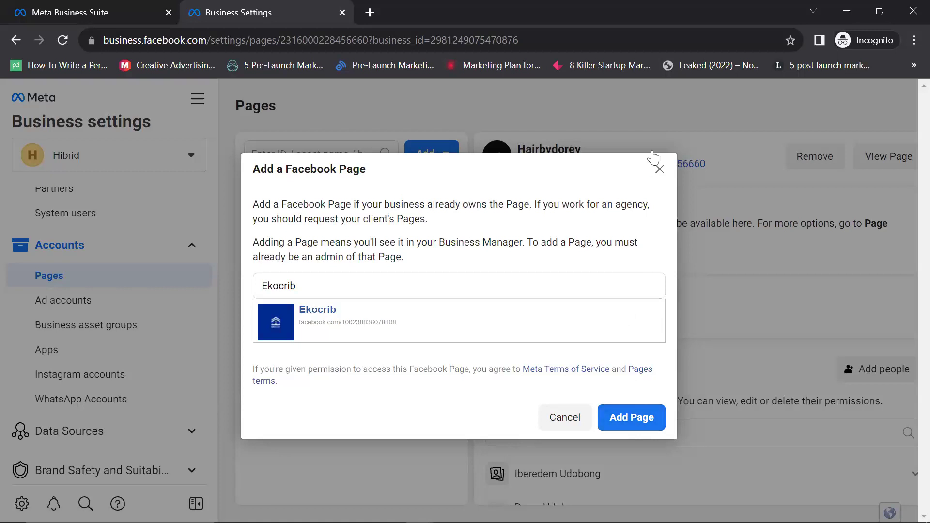
pyautogui.click(659, 169)
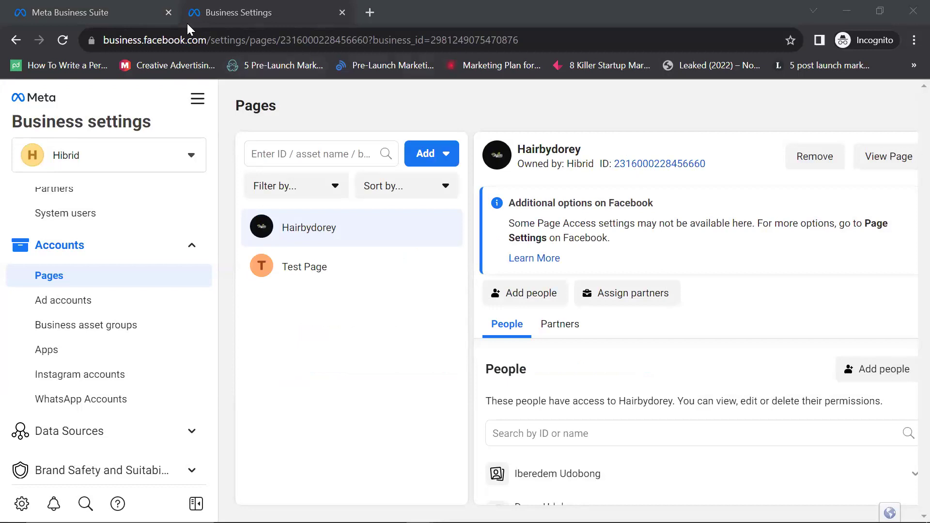
# Step: Search for and pick Ekocrib under Add a Page, dismiss without adding, and reopen Add
pyautogui.click(456, 163)
pyautogui.click(534, 280)
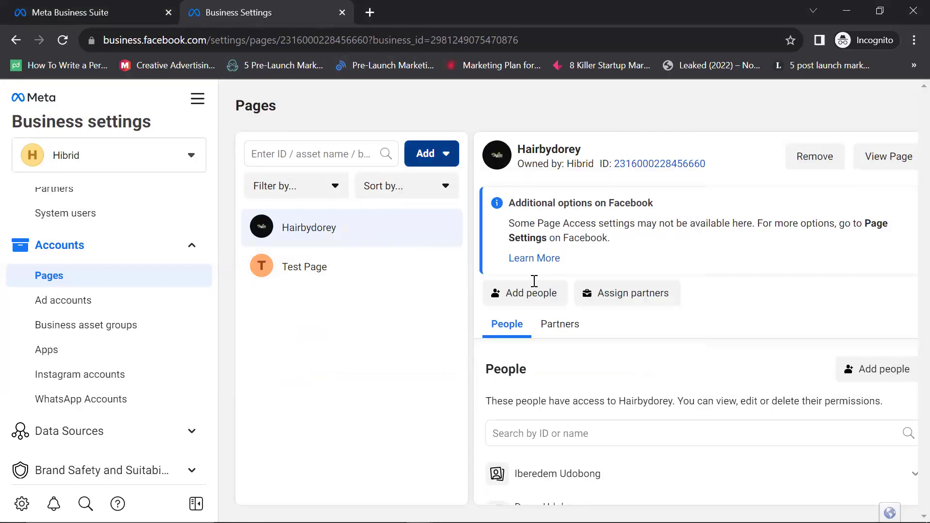
pyautogui.click(406, 288)
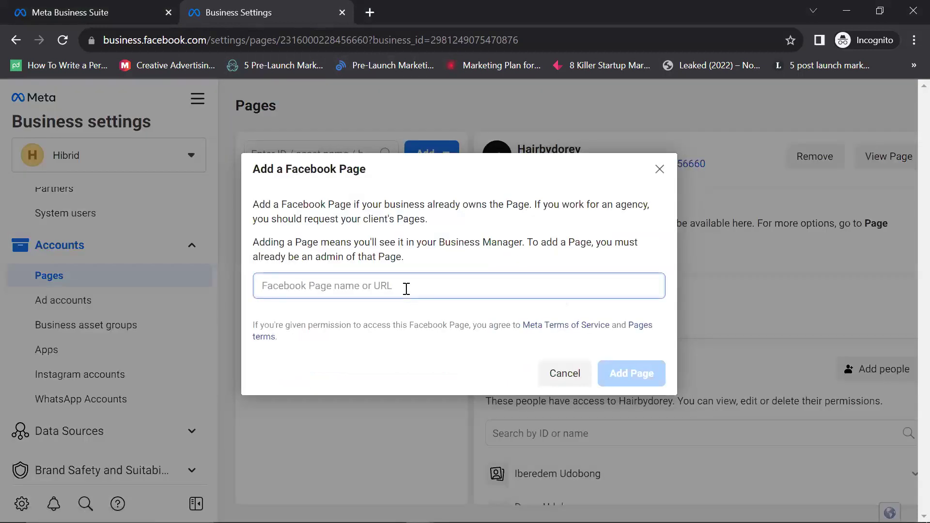
pyautogui.write('ekocr')
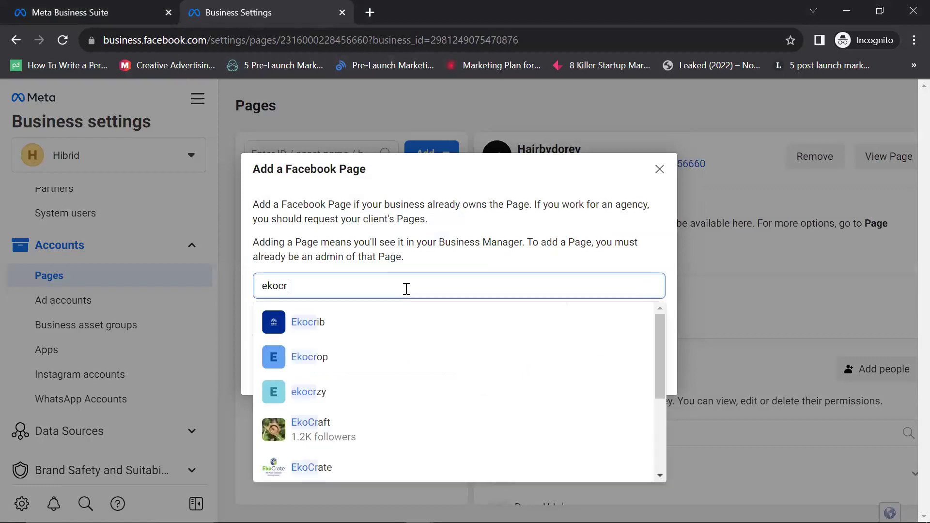
pyautogui.write('fifi')
pyautogui.press('BackSpace')
pyautogui.press('BackSpace')
pyautogui.write('ib')
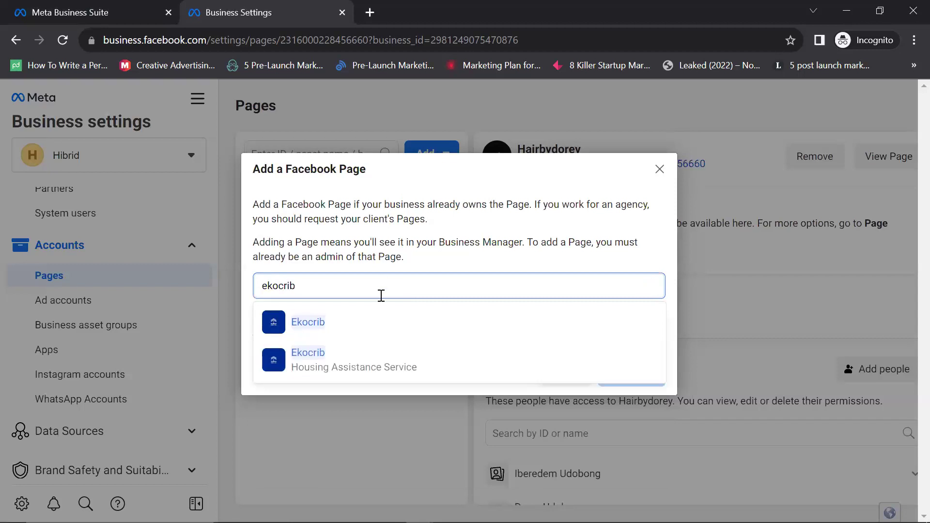
pyautogui.click(374, 322)
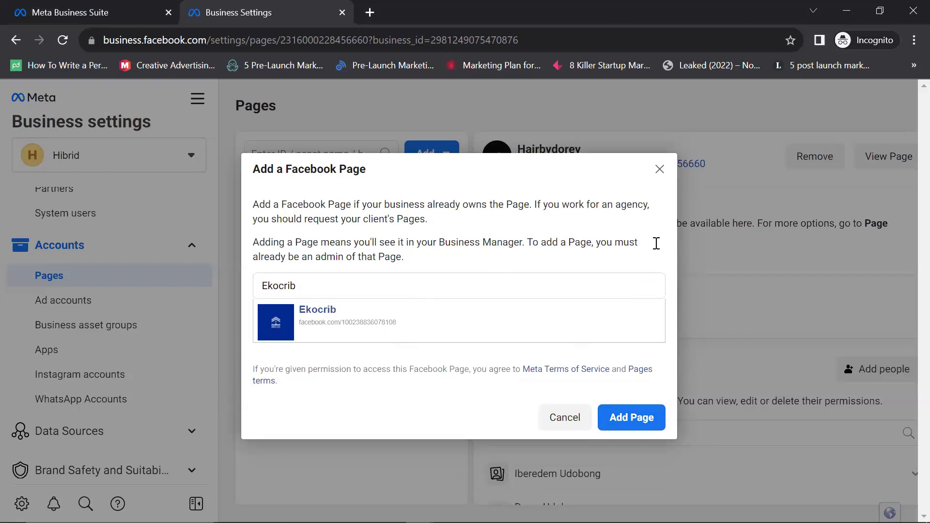
pyautogui.click(659, 169)
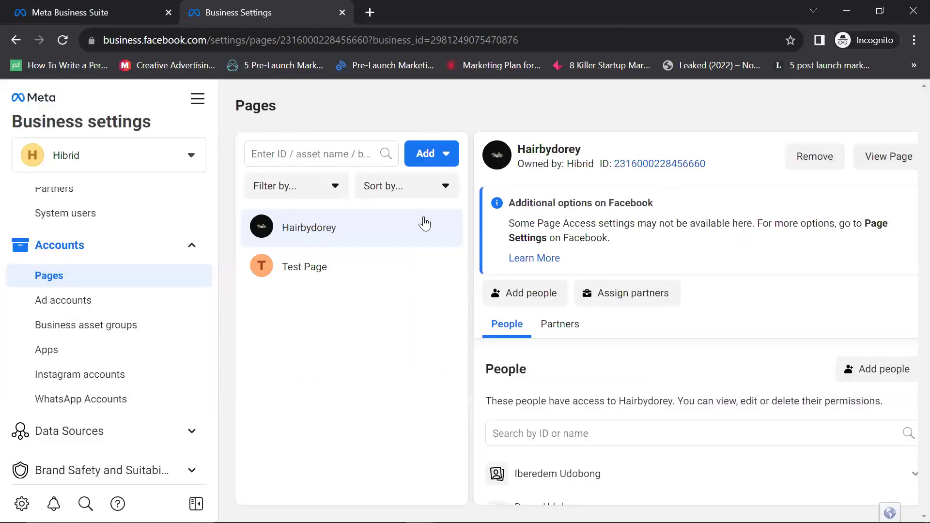
pyautogui.click(458, 161)
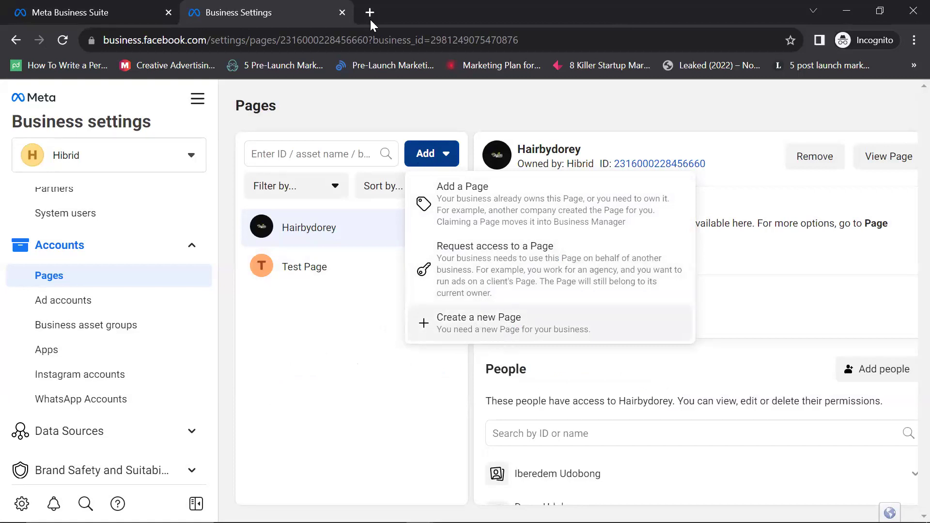
# Step: Create a new Page of type Local business or place, browsing categories without picking one
pyautogui.click(510, 339)
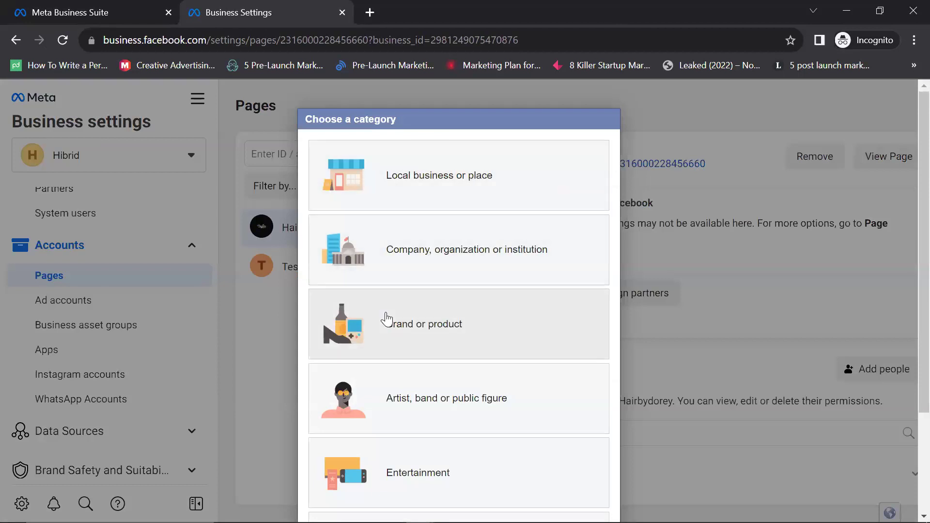
pyautogui.scroll(-3, 384, 325)
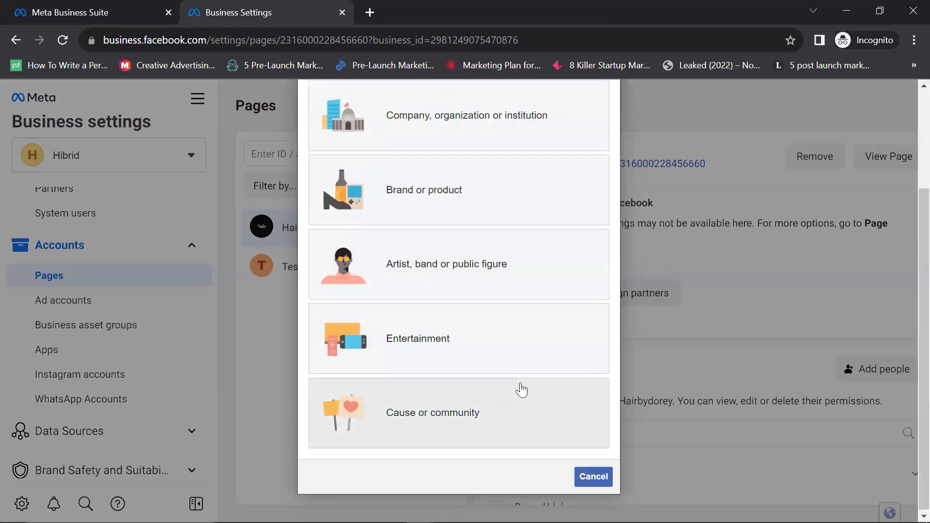
pyautogui.scroll(3, 517, 391)
pyautogui.scroll(-3, 444, 200)
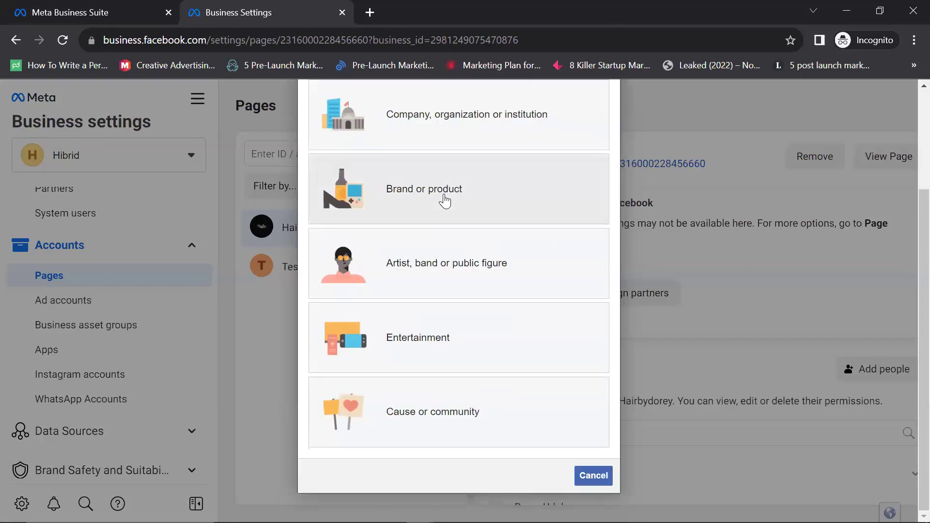
pyautogui.scroll(3, 451, 225)
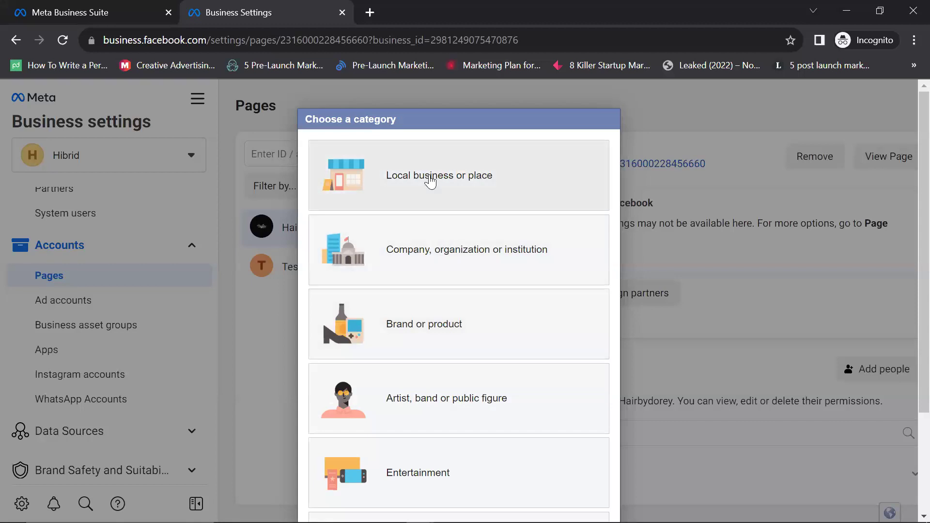
pyautogui.click(438, 189)
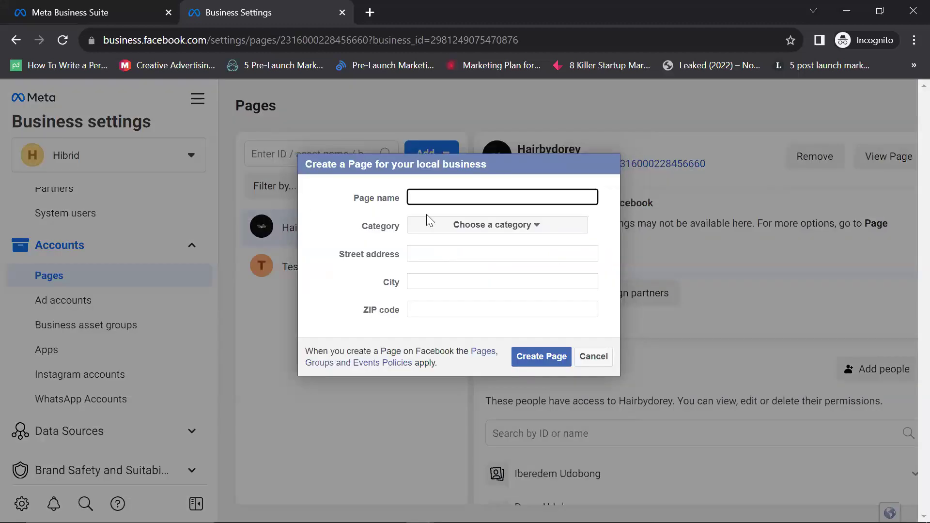
pyautogui.click(541, 233)
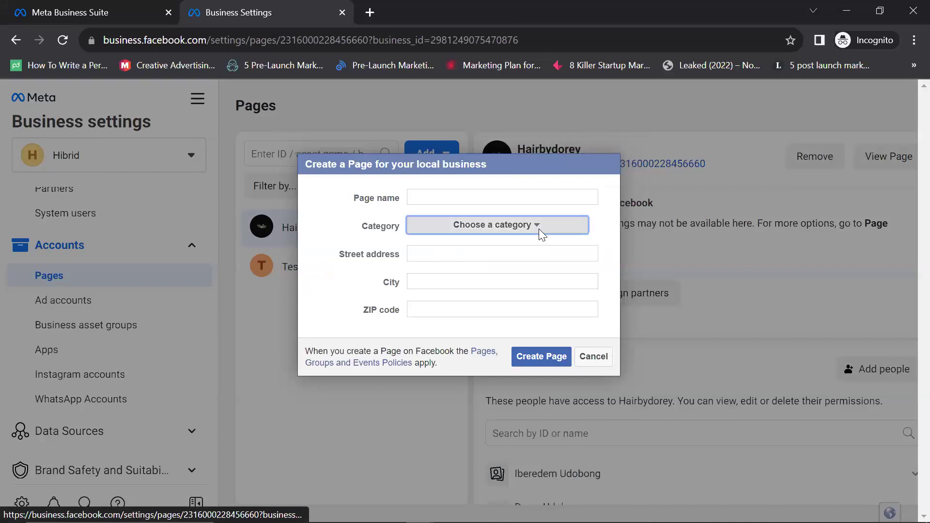
pyautogui.click(538, 228)
pyautogui.click(507, 159)
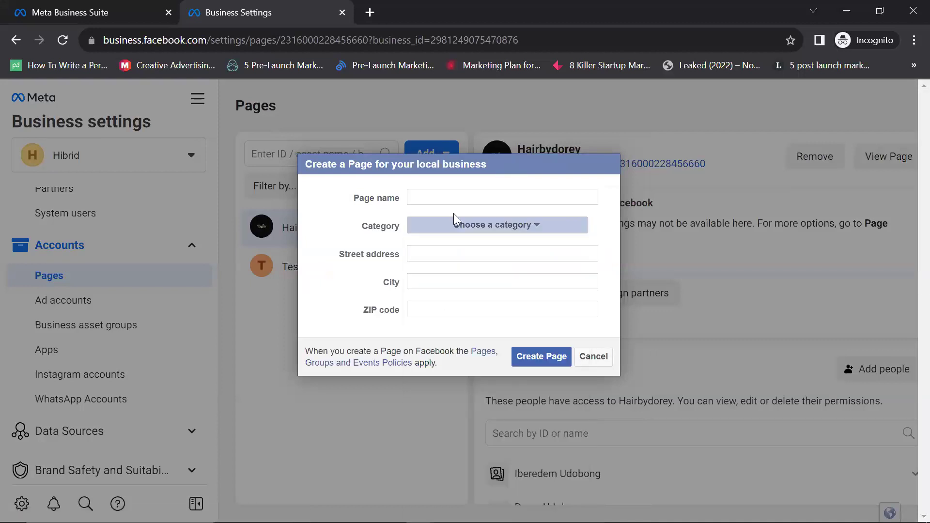
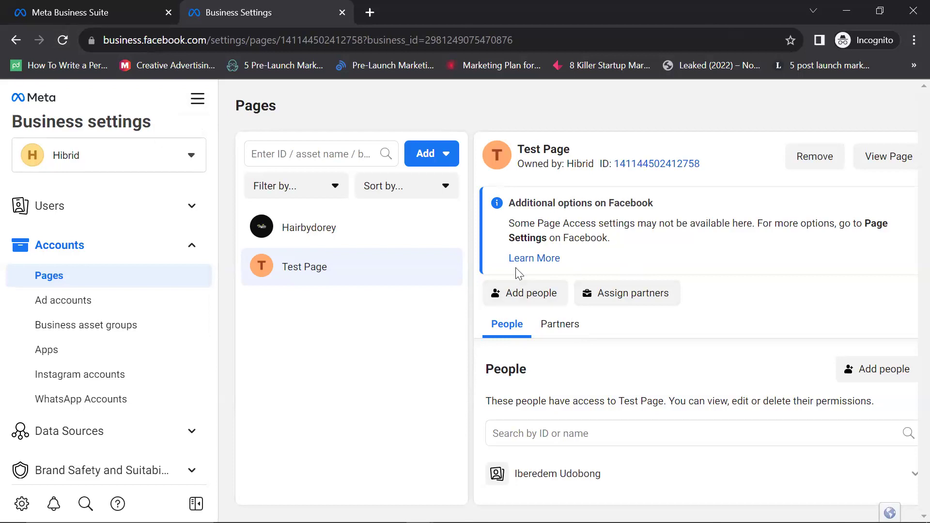
pyautogui.click(520, 297)
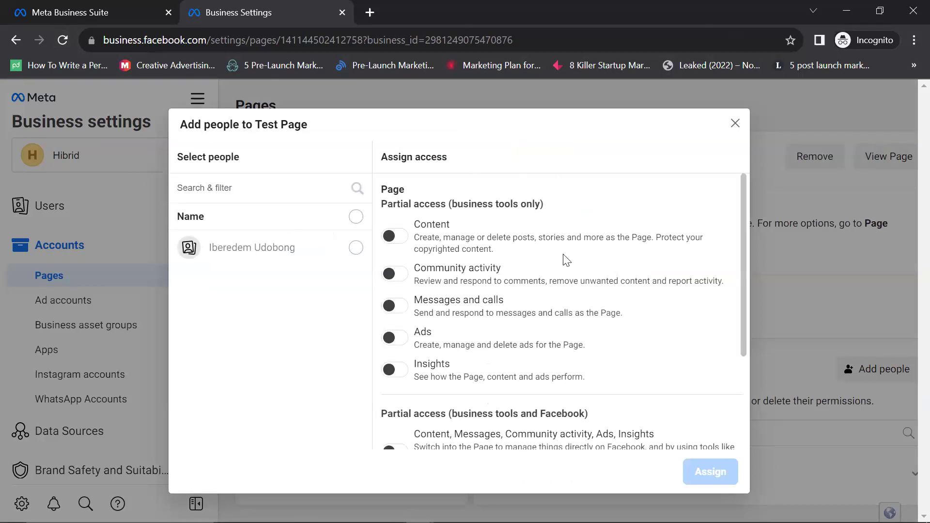
pyautogui.scroll(-3, 586, 244)
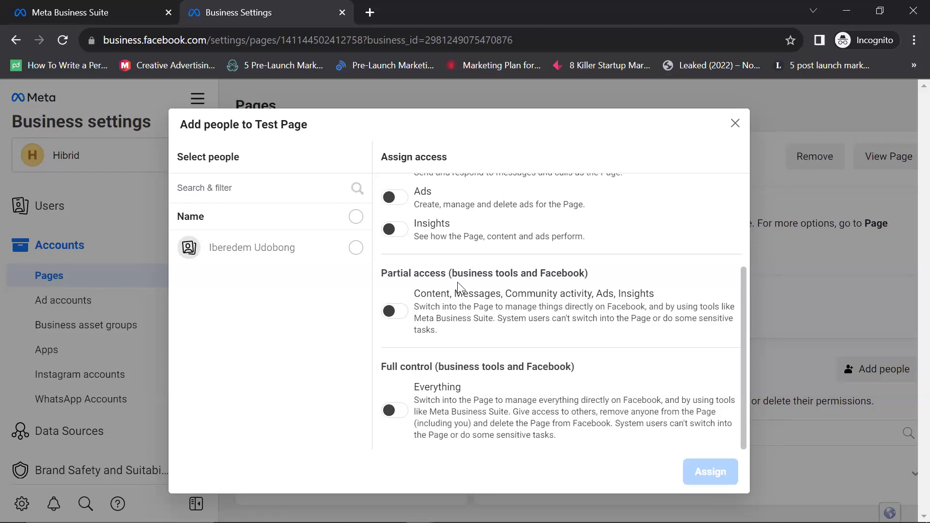
pyautogui.scroll(3, 409, 286)
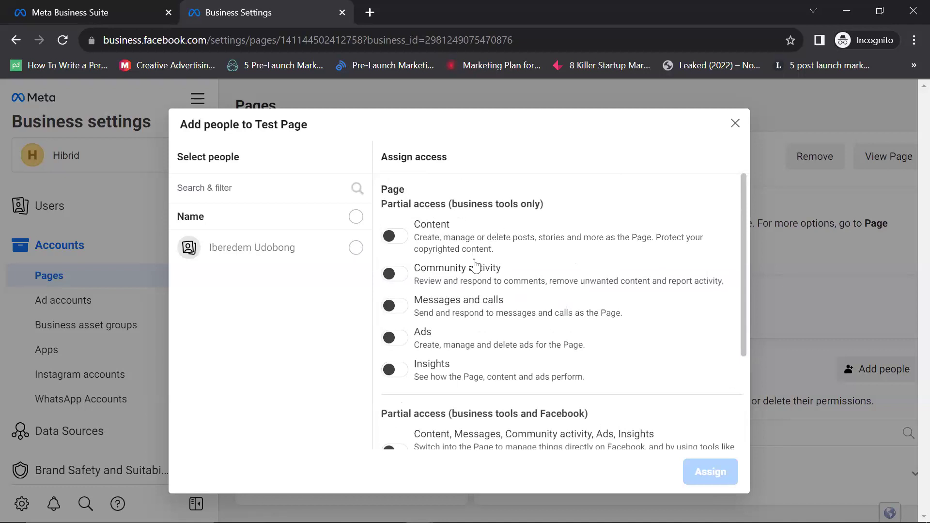
pyautogui.scroll(-3, 521, 267)
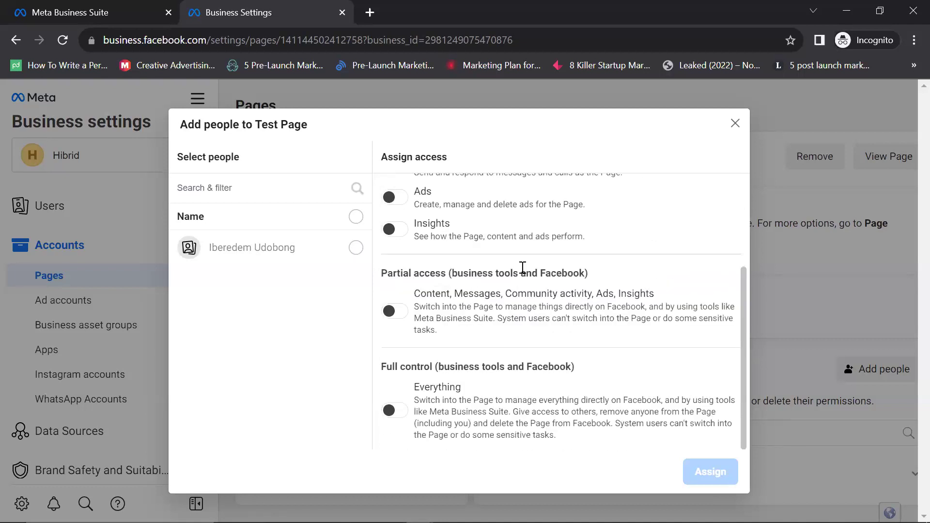
pyautogui.scroll(3, 522, 267)
pyautogui.scroll(-3, 421, 274)
pyautogui.scroll(3, 513, 315)
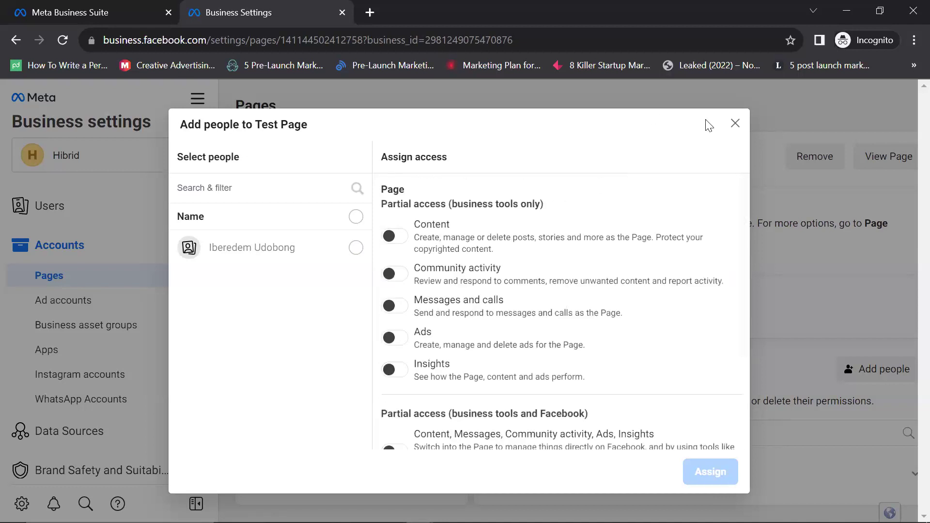
pyautogui.click(735, 124)
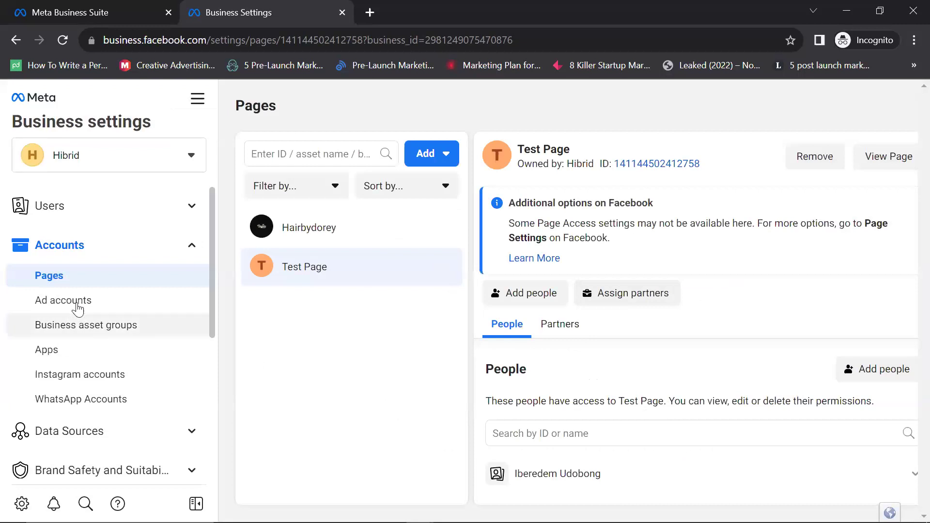
# Step: Open the Ad accounts page for Hibrid Ads and show the Add options
pyautogui.click(63, 300)
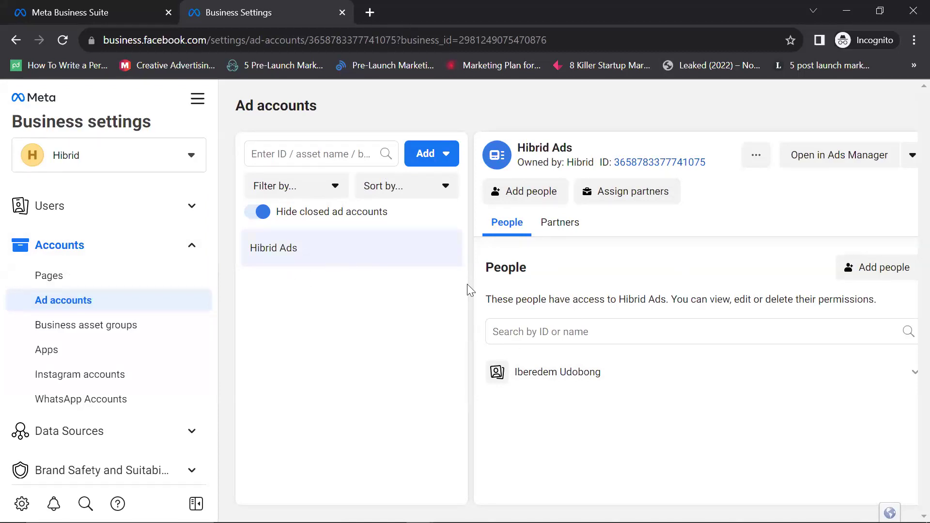
pyautogui.click(442, 161)
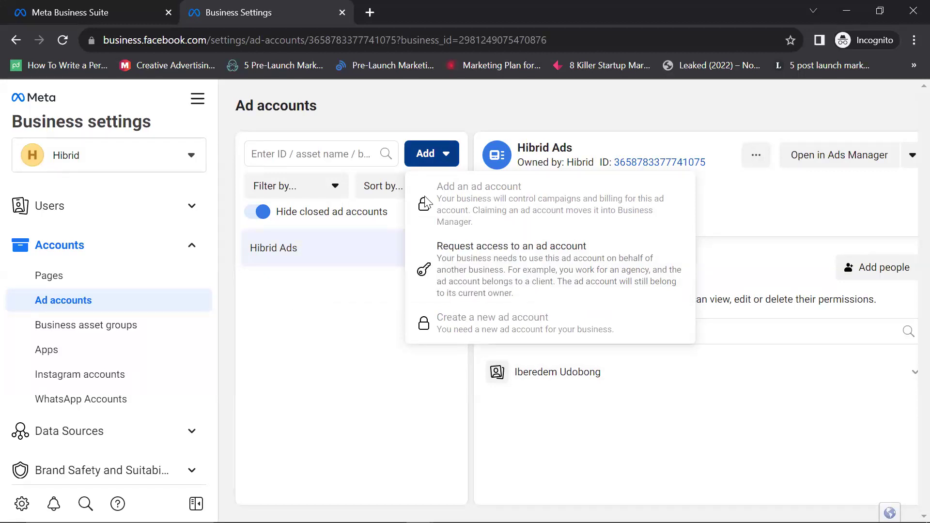
pyautogui.moveTo(422, 222)
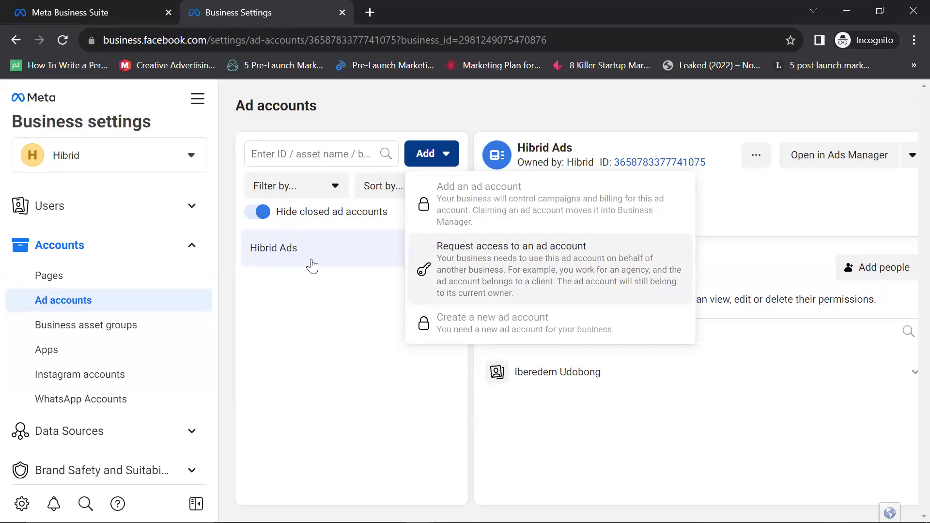
pyautogui.moveTo(443, 199)
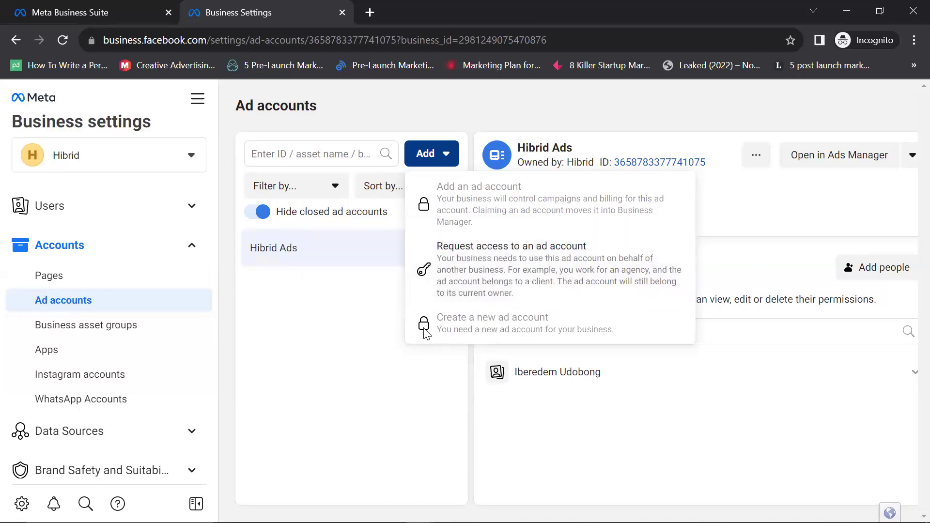
# Step: Dismiss the Add menu, collapse Accounts in the sidebar, and open Billing & payments
pyautogui.moveTo(432, 330)
pyautogui.click(609, 110)
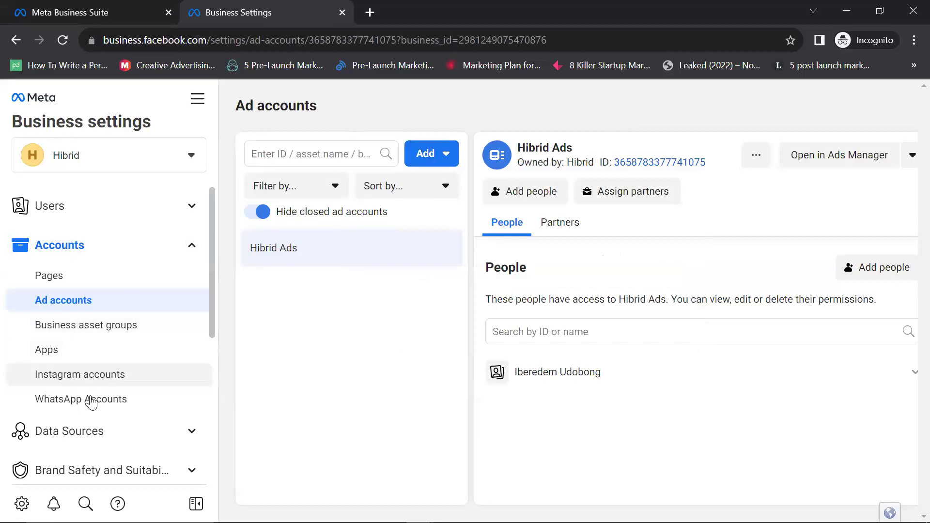
pyautogui.scroll(-5, 91, 404)
pyautogui.scroll(-1, 97, 391)
pyautogui.scroll(3, 124, 360)
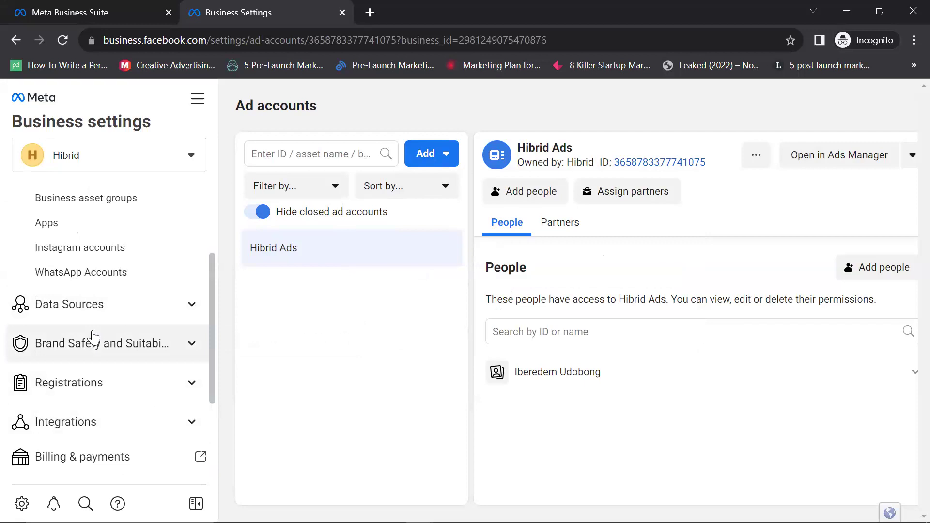
pyautogui.scroll(3, 107, 337)
pyautogui.click(184, 245)
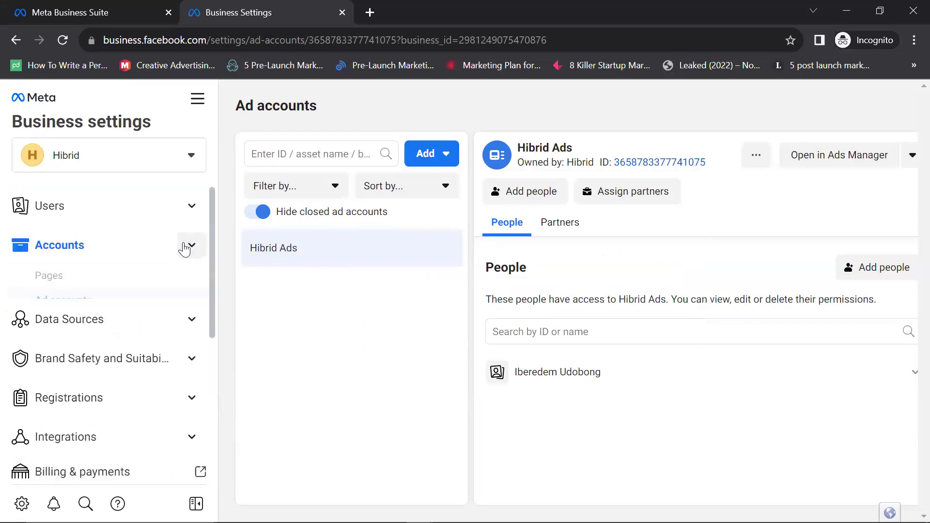
pyautogui.scroll(-3, 136, 266)
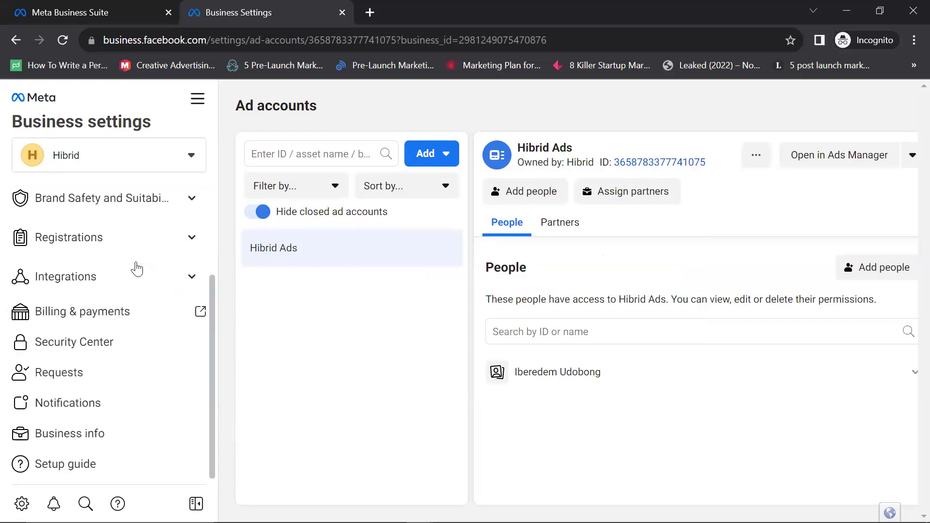
pyautogui.click(121, 312)
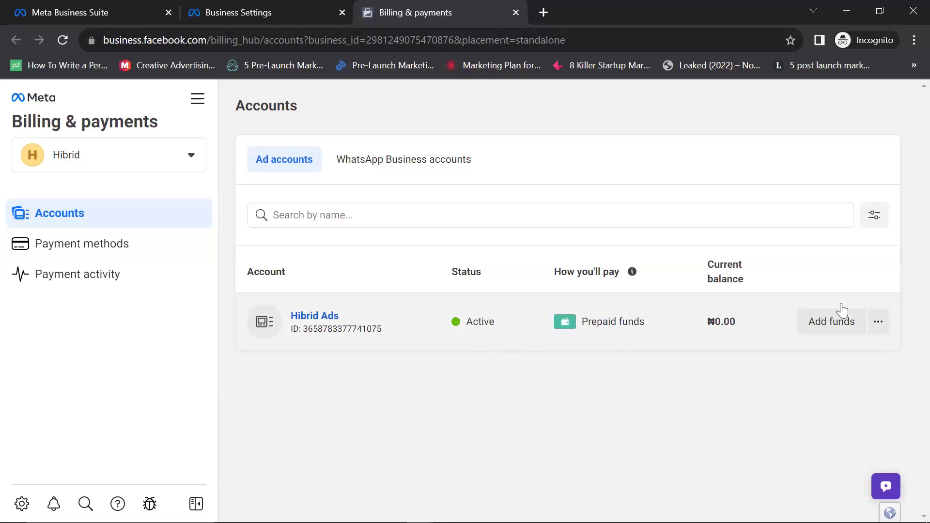
# Step: Check the Hibrid Ads row's options, then start Add funds for Hibrid Ads
pyautogui.click(879, 322)
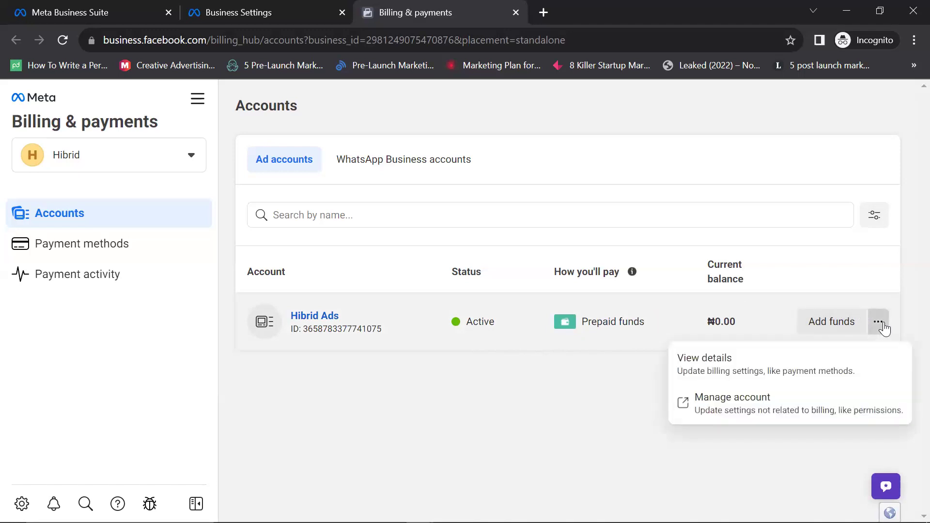
pyautogui.click(609, 404)
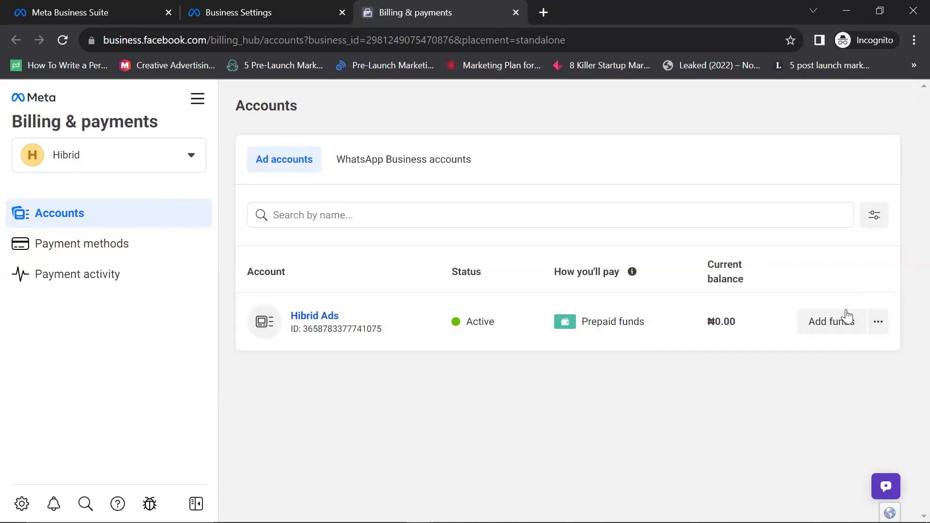
pyautogui.click(834, 320)
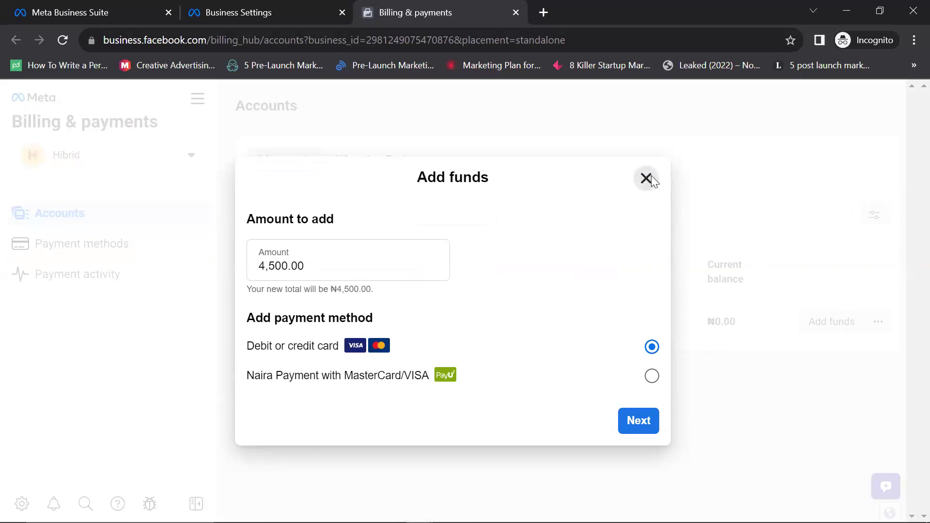
# Step: Close the Add funds dialog for Hibrid Ads, leaving the balance at ₦0.00
pyautogui.click(647, 178)
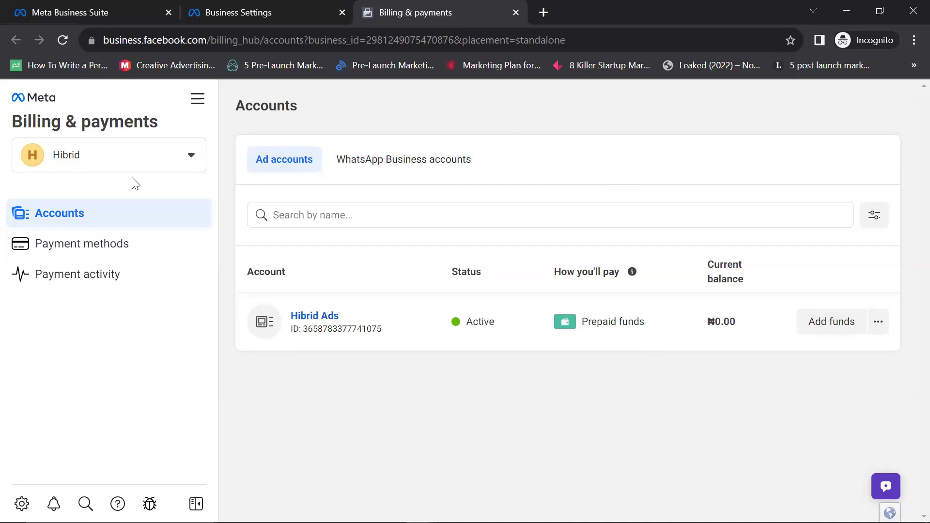
# Step: Reopen the Hibrid Ads Add funds form, prefilled with 4,500.00 and Debit or credit card
pyautogui.click(251, 175)
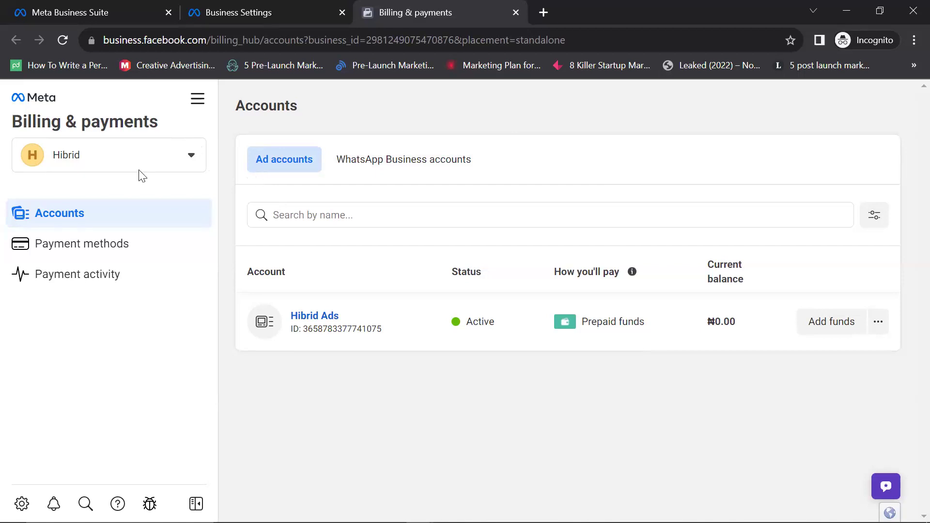
pyautogui.click(845, 321)
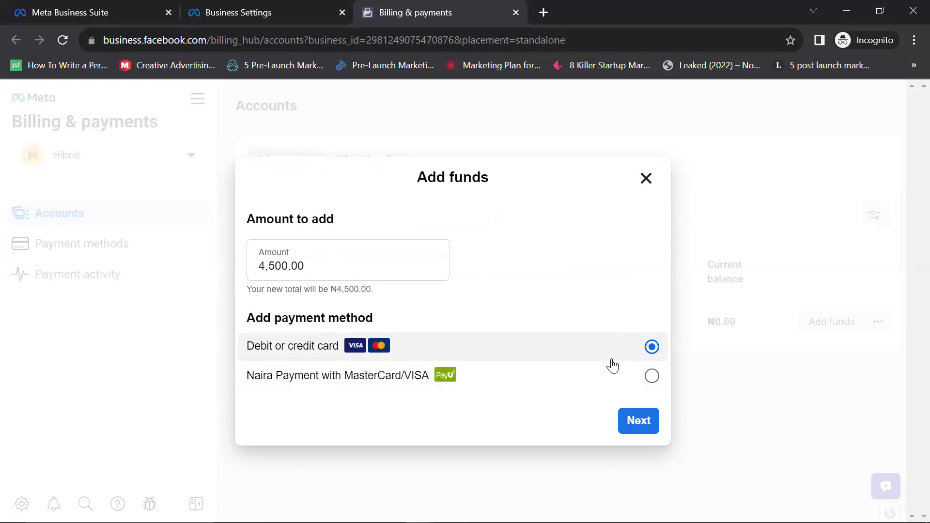
# Step: Change the top-up amount to 1,000.00 and pay with Naira Payment via MasterCard/VISA
pyautogui.click(277, 274)
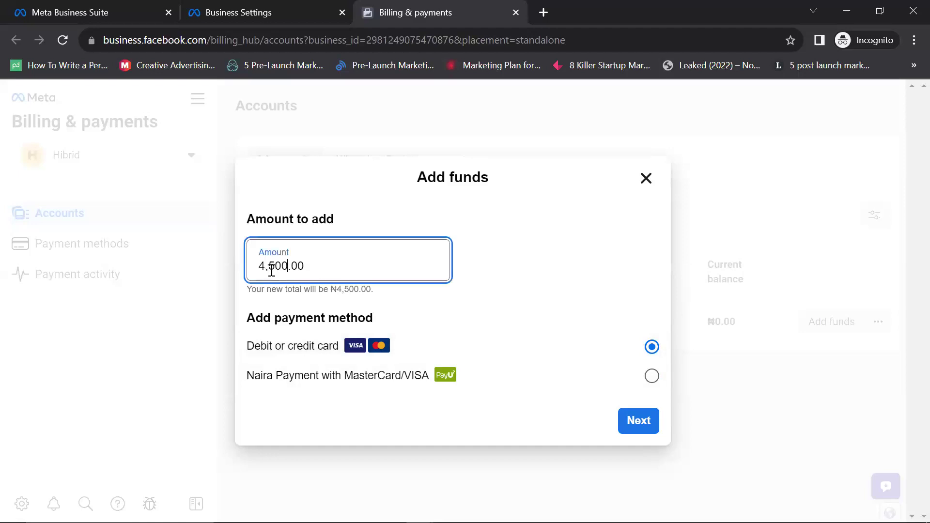
pyautogui.press('BackSpace')
pyautogui.press('BackSpace')
pyautogui.press('BackSpace')
pyautogui.press('BackSpace')
pyautogui.write('1000')
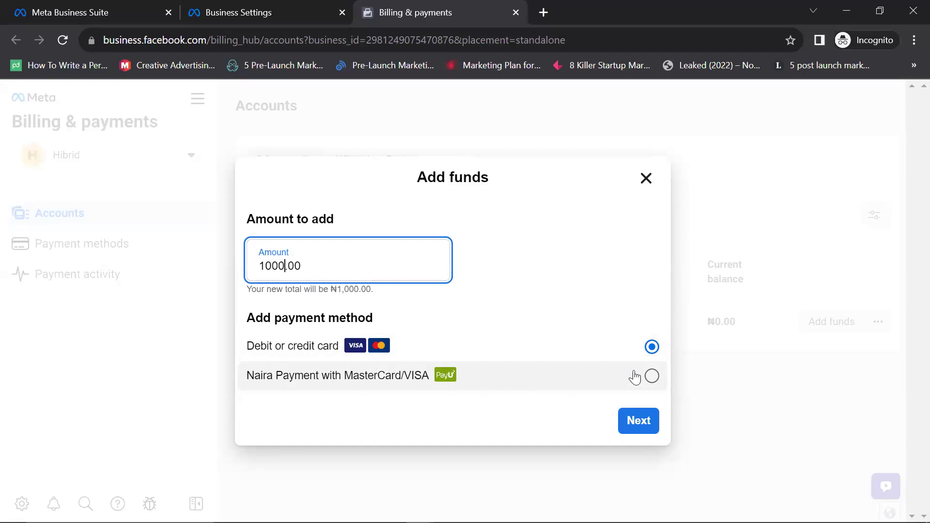
pyautogui.click(381, 387)
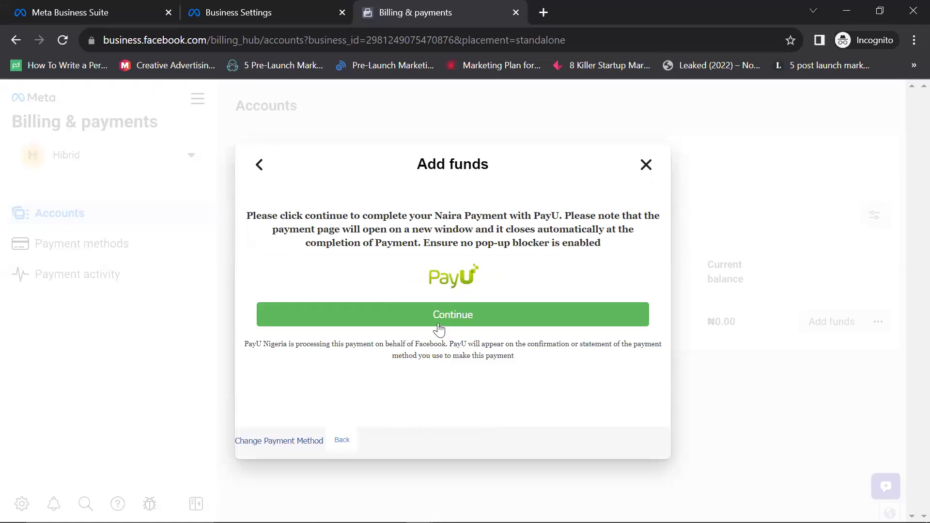
# Step: Continue to the PayU payment window, then dismiss the PayU step on Billing & payments
pyautogui.press('Tab')
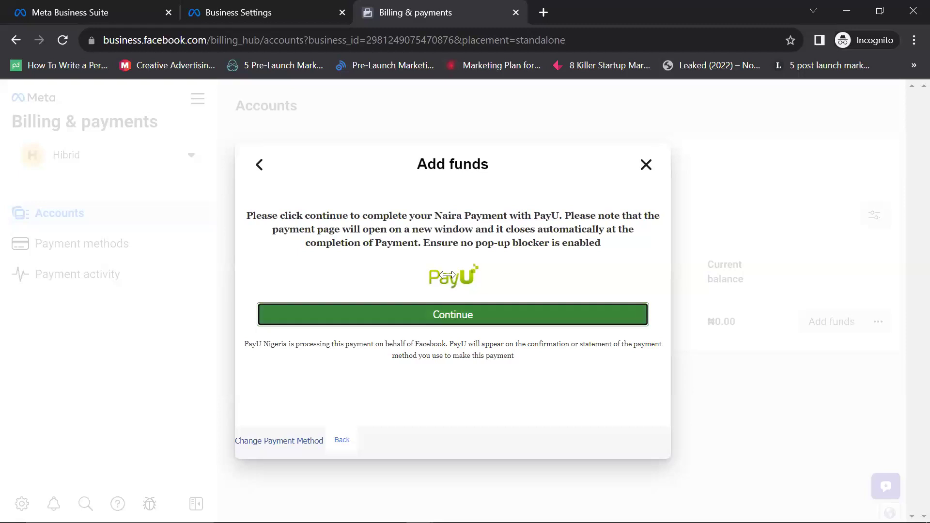
pyautogui.press('Return')
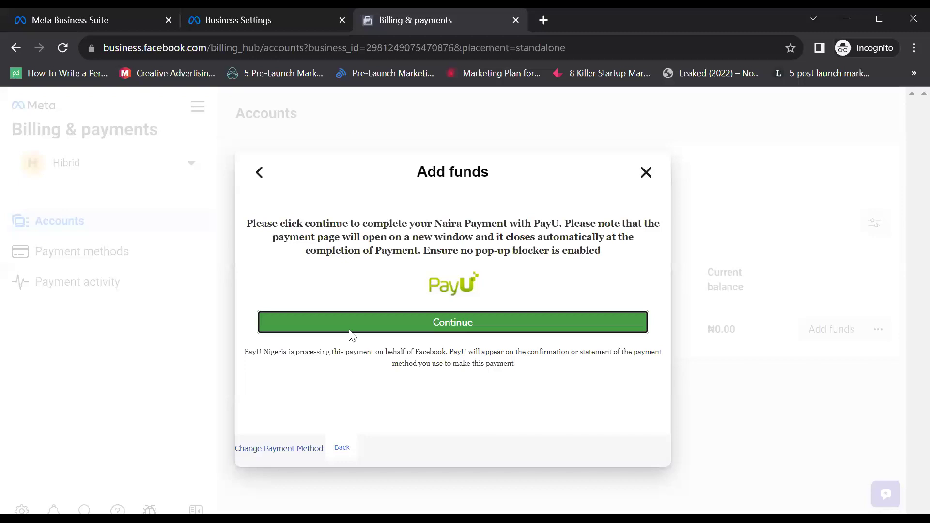
pyautogui.hotkey('ctrl', 'shift', 'Tab')
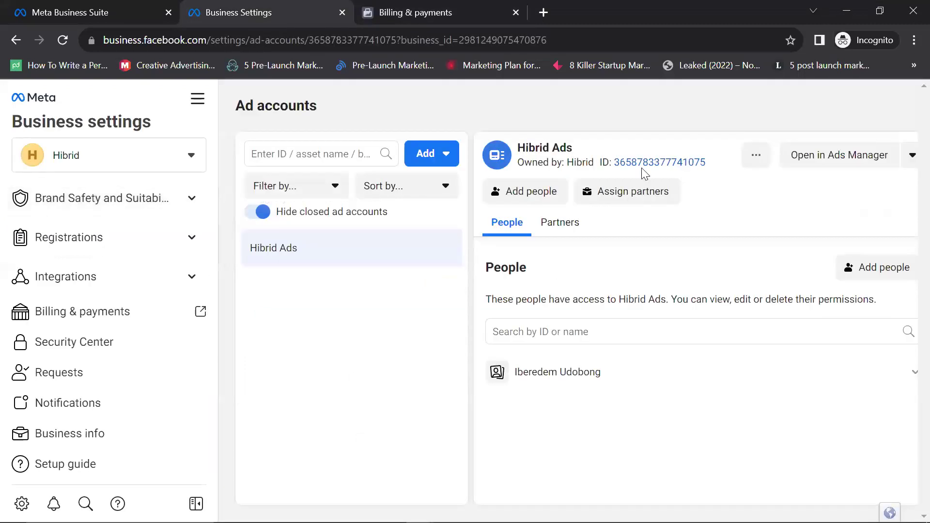
pyautogui.hotkey('ctrl', 'Tab')
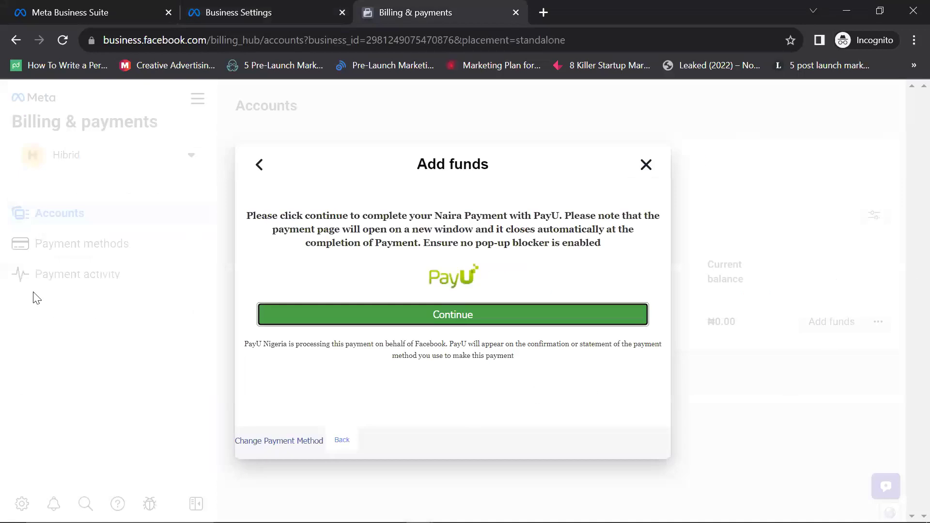
pyautogui.click(647, 315)
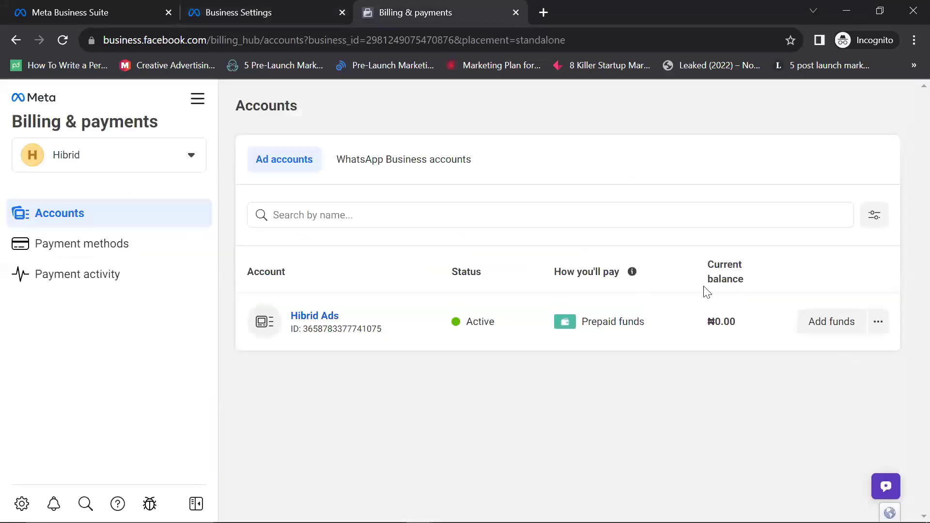
# Step: Check Hibrid Ads options and the All tools list, then return to the Business Settings tab
pyautogui.click(878, 322)
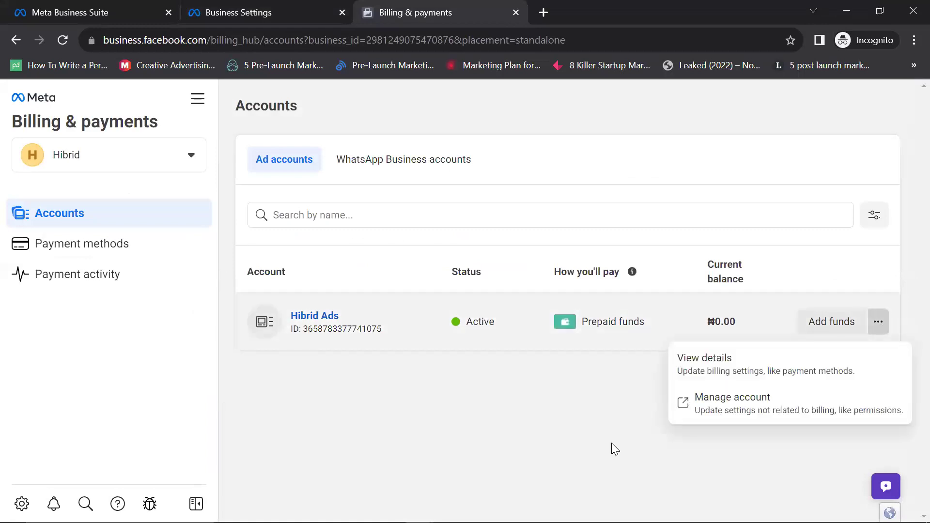
pyautogui.click(271, 160)
pyautogui.click(197, 107)
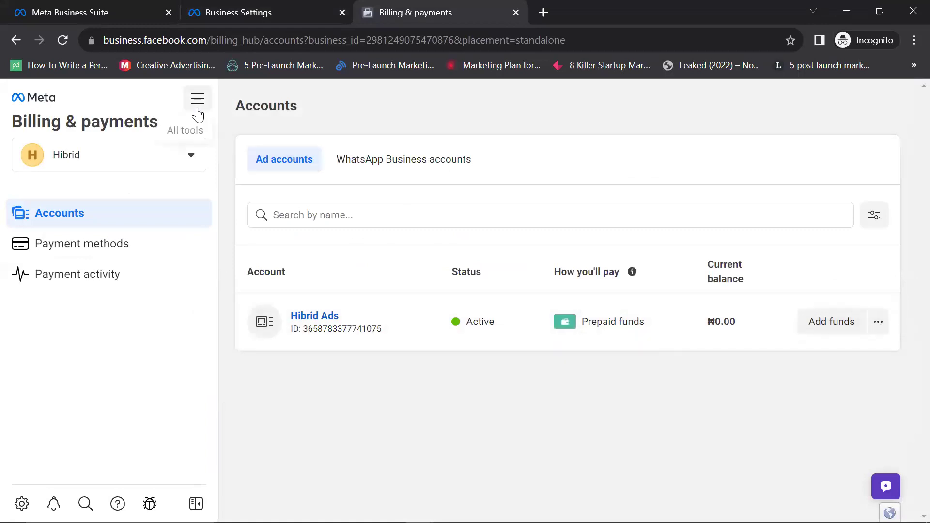
pyautogui.click(566, 432)
pyautogui.click(11, 40)
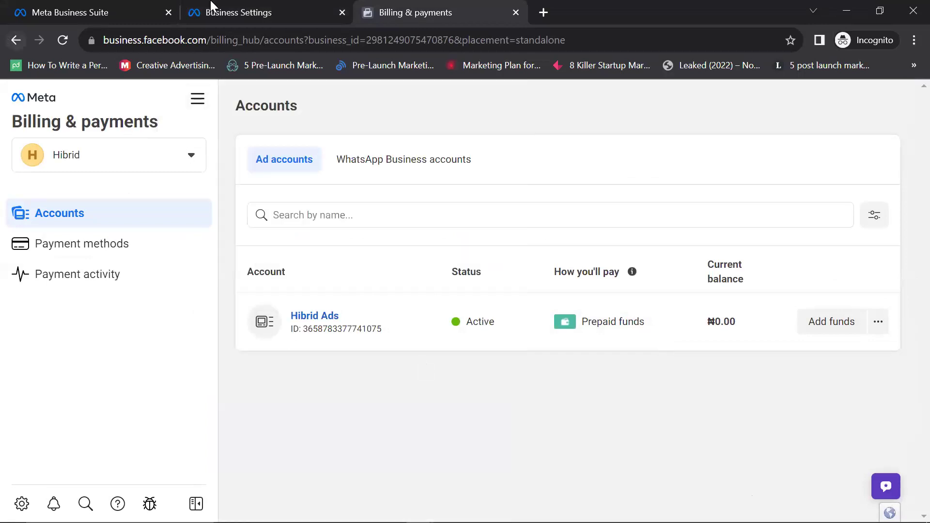
pyautogui.click(266, 13)
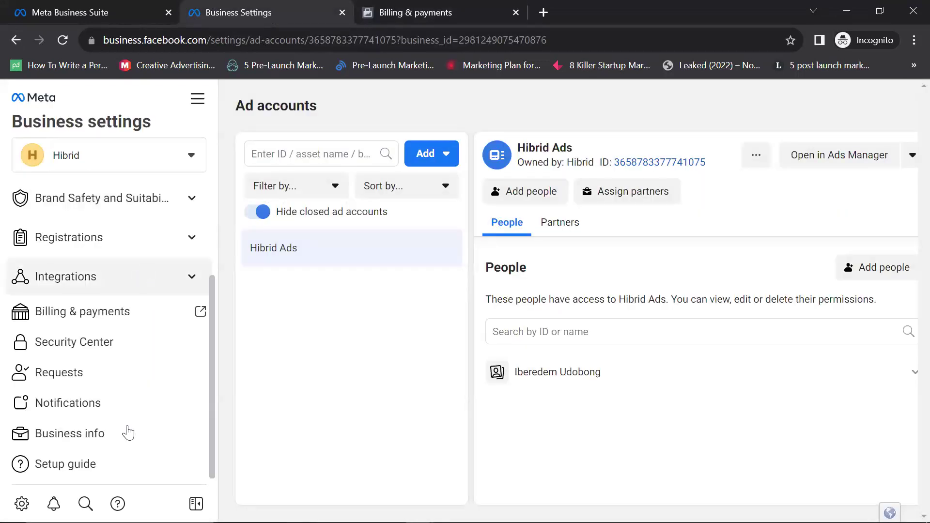
# Step: Scroll up to the All tools list for the Ekocrib business
pyautogui.scroll(3, 132, 352)
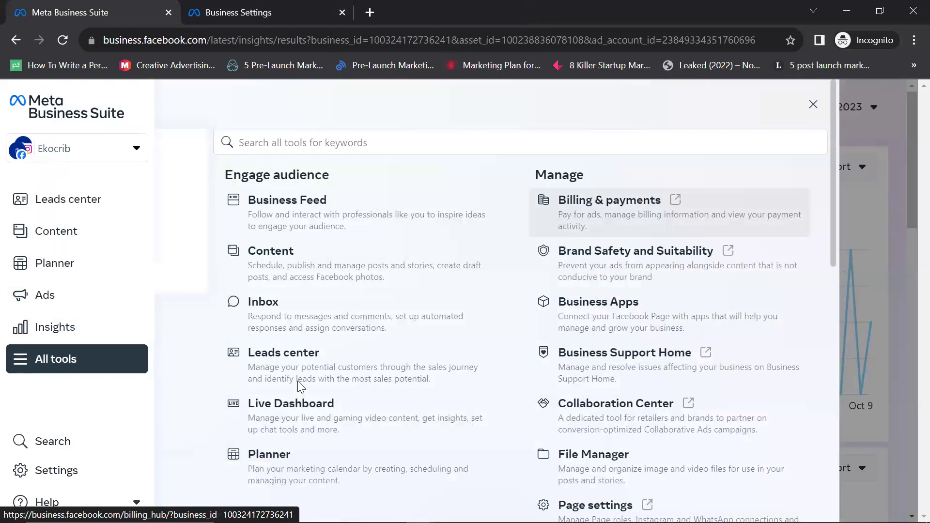
# Step: Find Ads Manager under Advertise in All tools and open it in a new tab
pyautogui.scroll(-8, 298, 381)
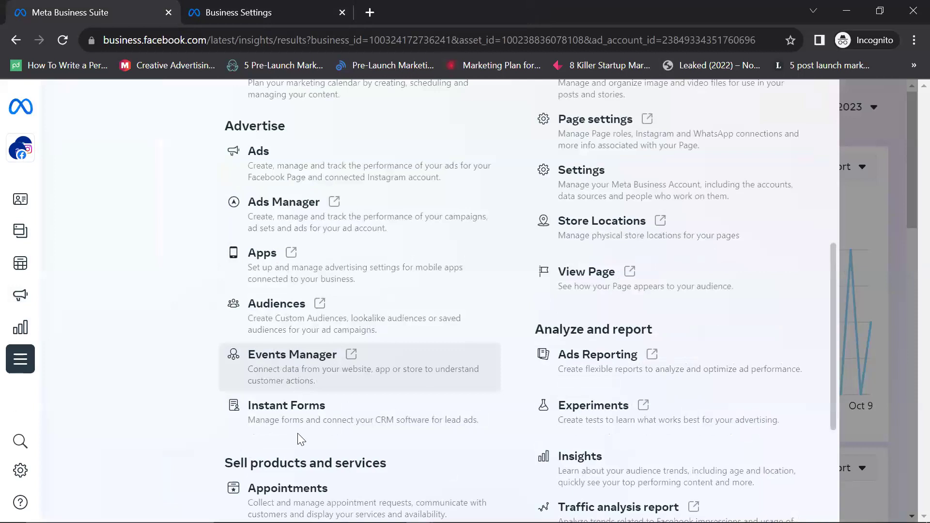
pyautogui.scroll(4, 298, 434)
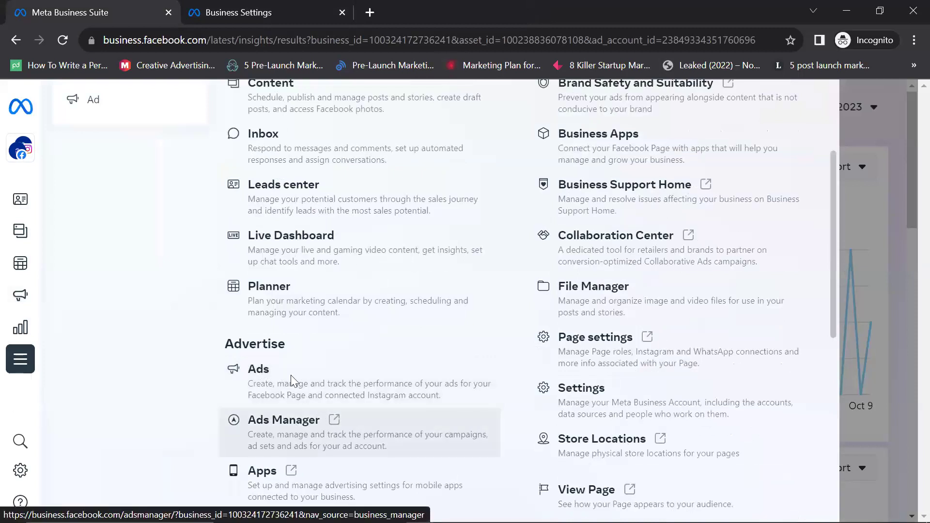
pyautogui.press('Return')
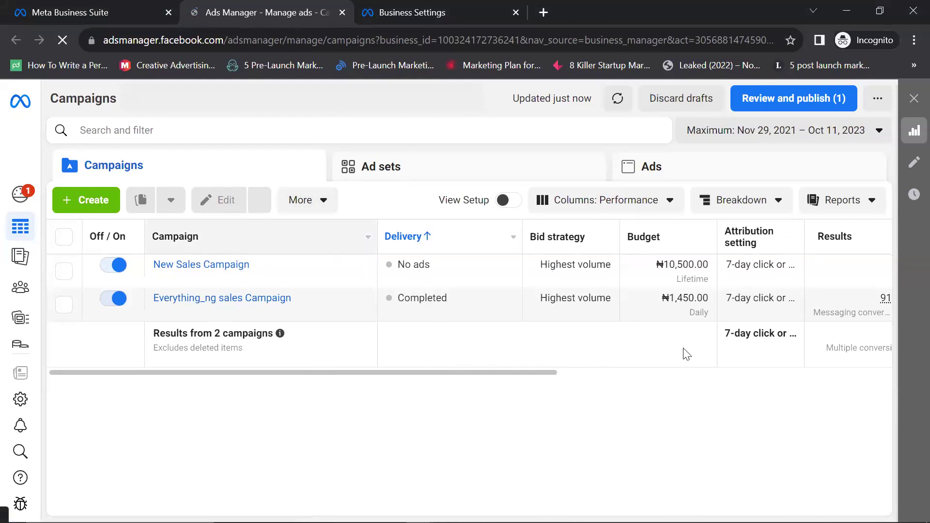
pyautogui.click(678, 371)
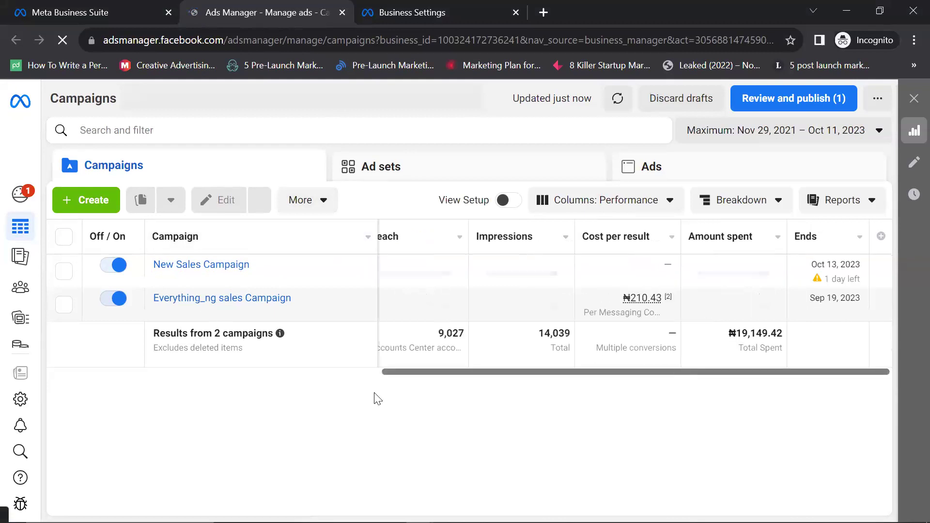
pyautogui.hscroll(-1, 366, 396)
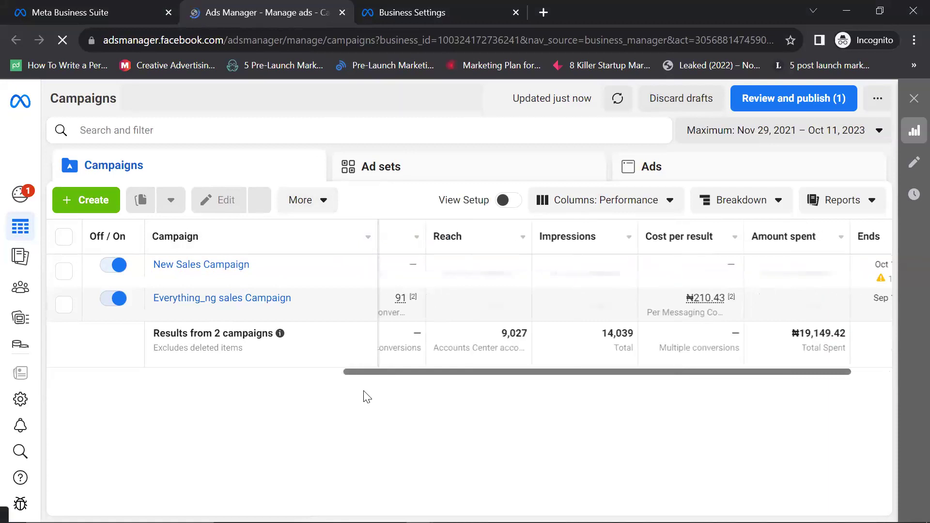
pyautogui.hscroll(-5, 367, 396)
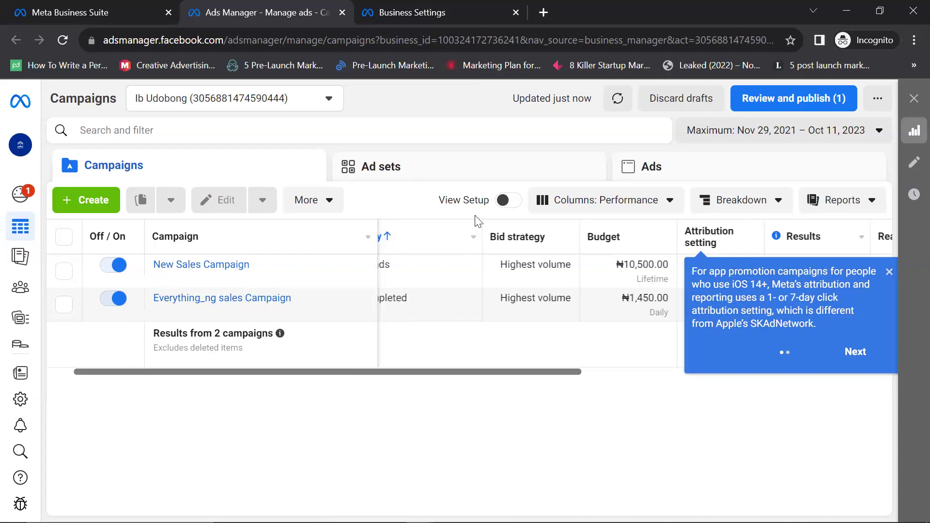
pyautogui.hscroll(-2, 462, 227)
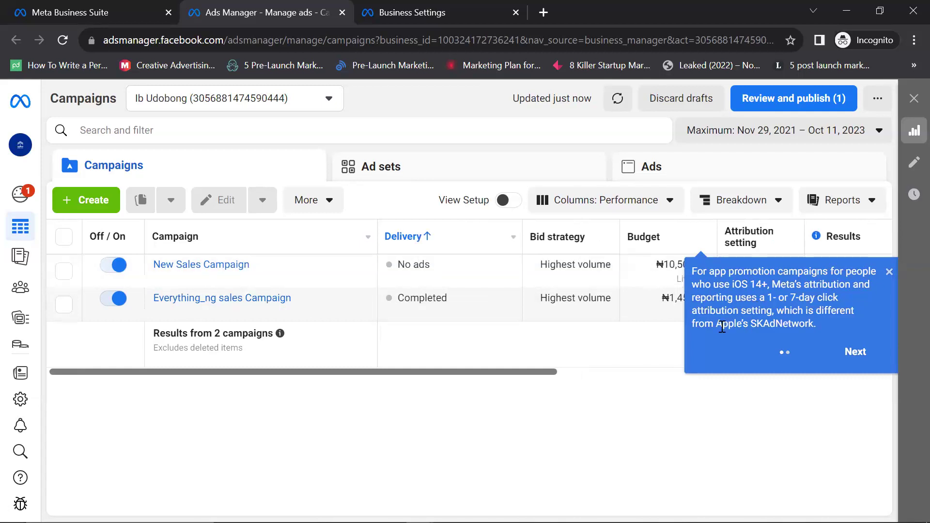
pyautogui.click(888, 272)
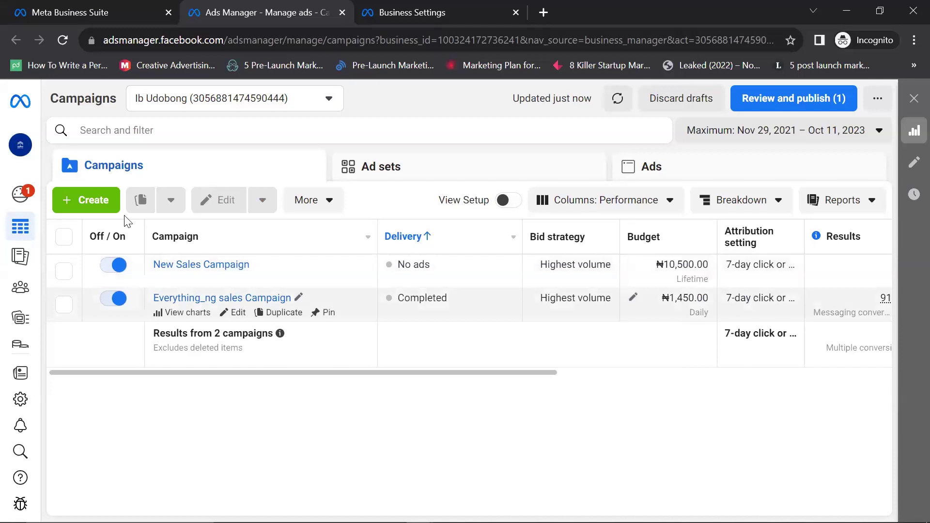
# Step: Use + Create to show the campaign objectives, Awareness through Sales, with none chosen
pyautogui.click(97, 199)
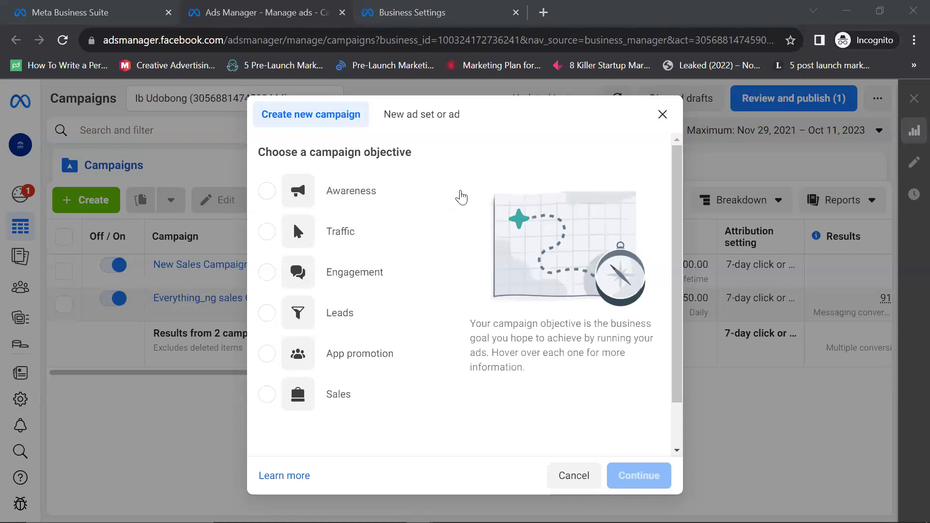
pyautogui.moveTo(436, 227)
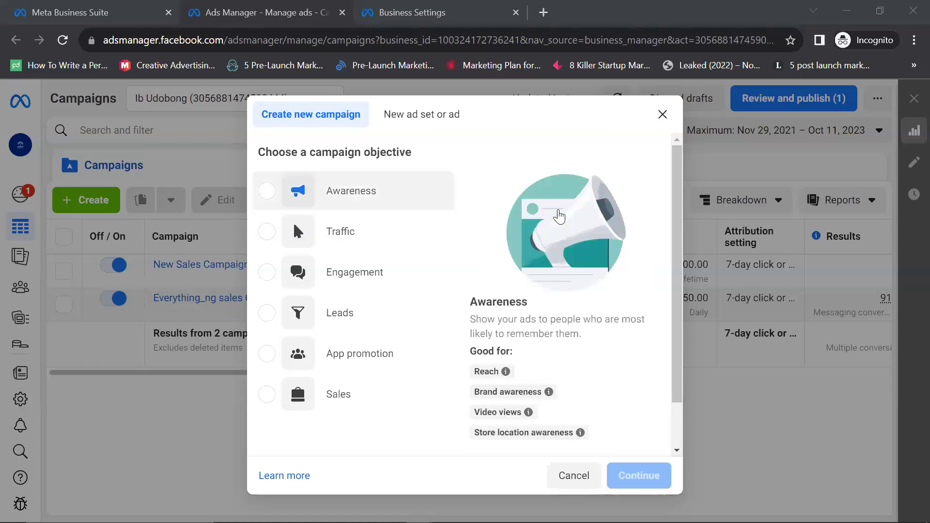
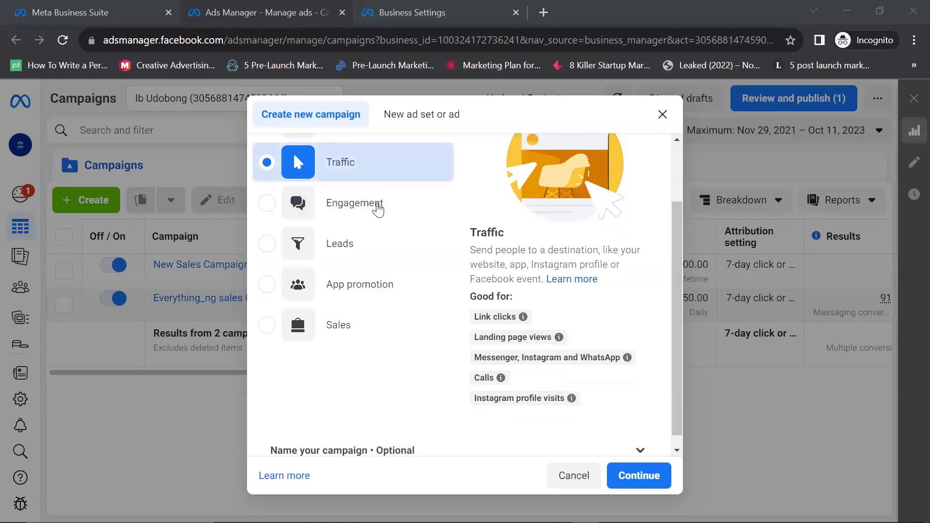
# Step: Choose Engagement as the new campaign's objective and review its description and use cases
pyautogui.scroll(2, 372, 206)
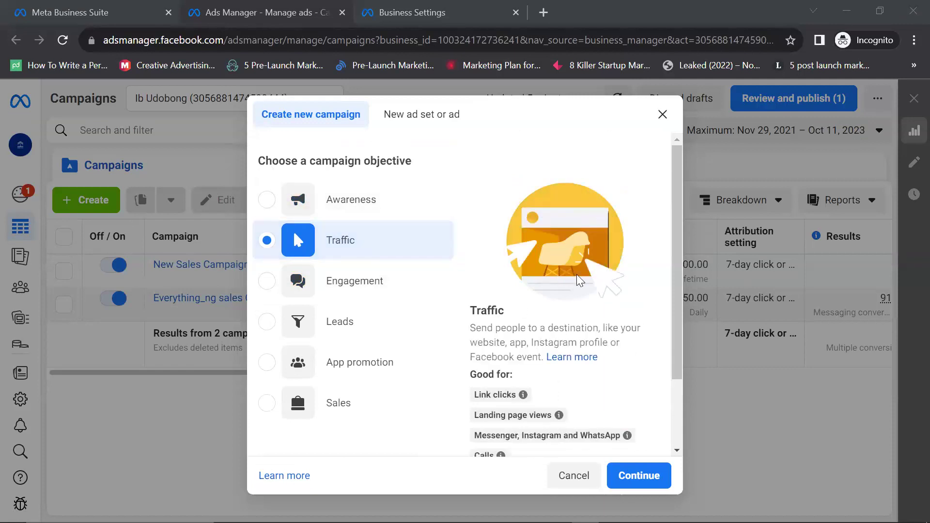
pyautogui.scroll(-2, 408, 346)
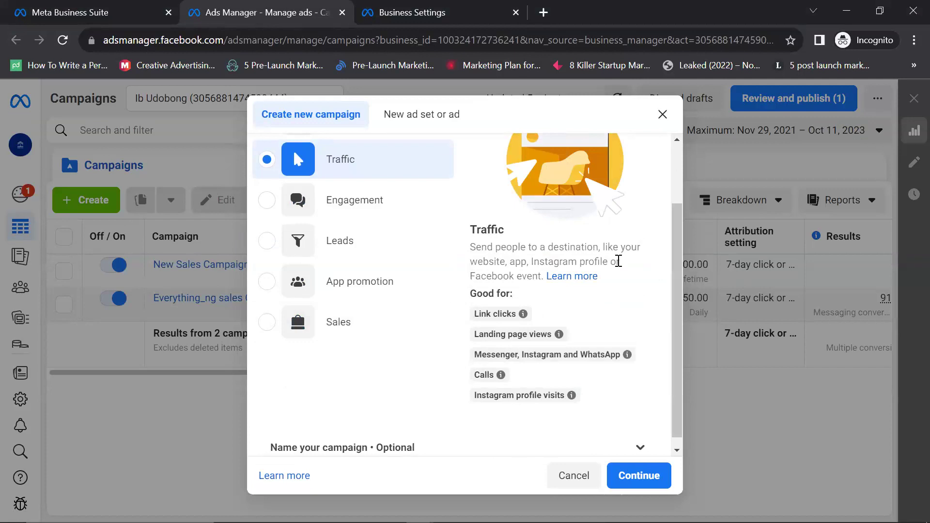
pyautogui.moveTo(506, 397)
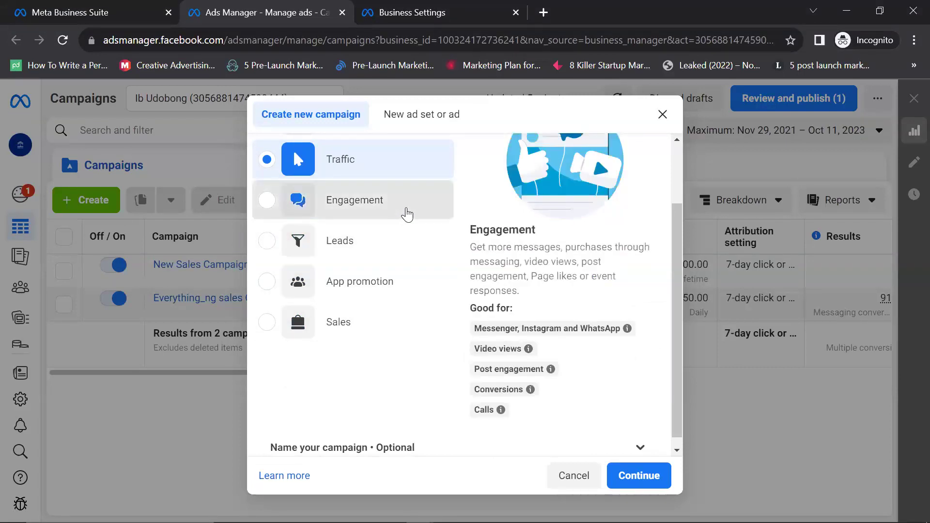
pyautogui.click(413, 213)
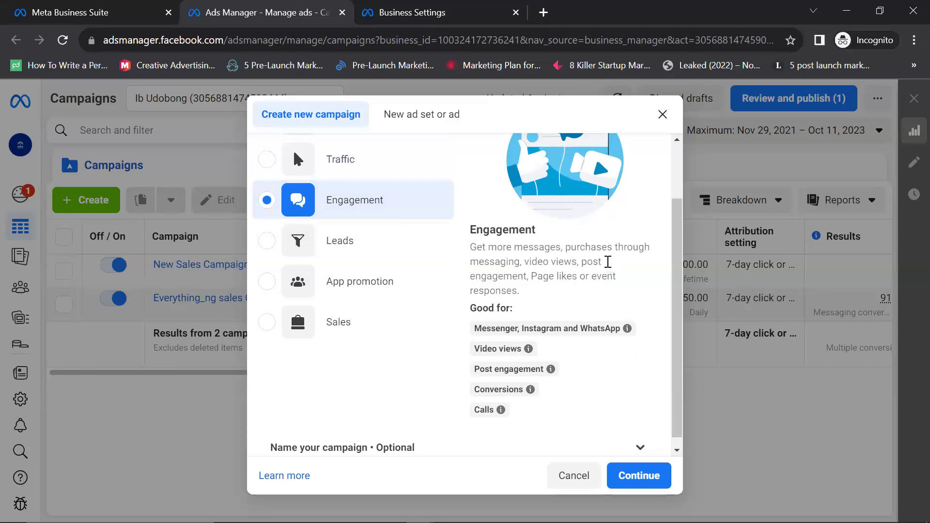
pyautogui.scroll(-1, 520, 314)
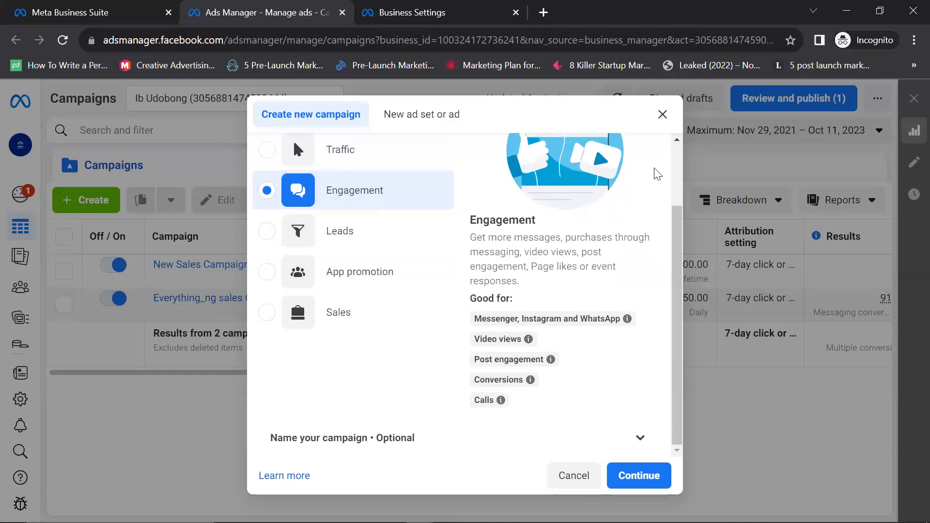
pyautogui.moveTo(601, 235)
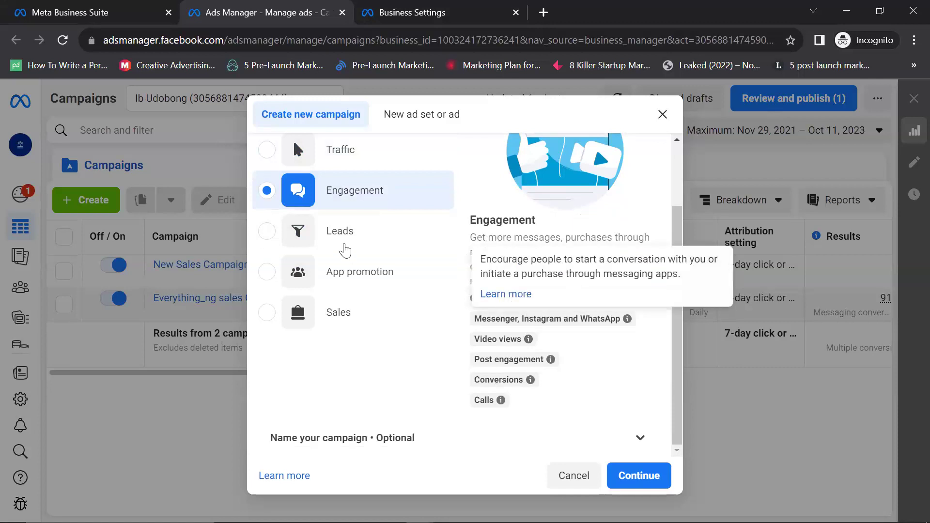
# Step: Try the Leads and App promotion objectives, then settle on Sales as the campaign objective
pyautogui.click(397, 245)
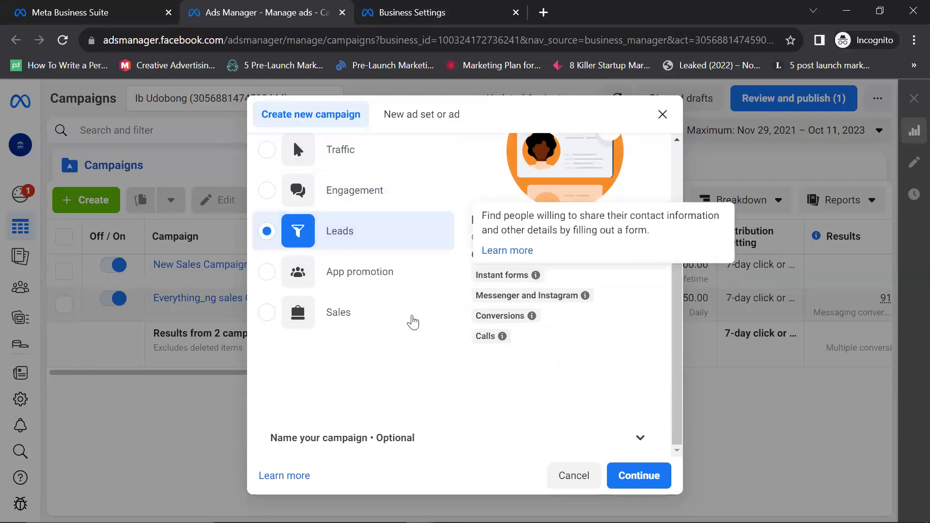
pyautogui.click(356, 276)
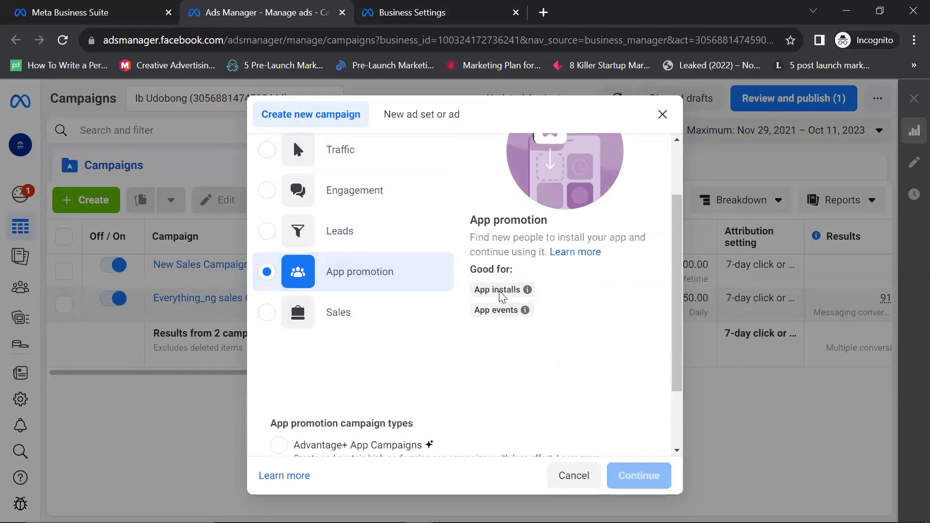
pyautogui.click(370, 312)
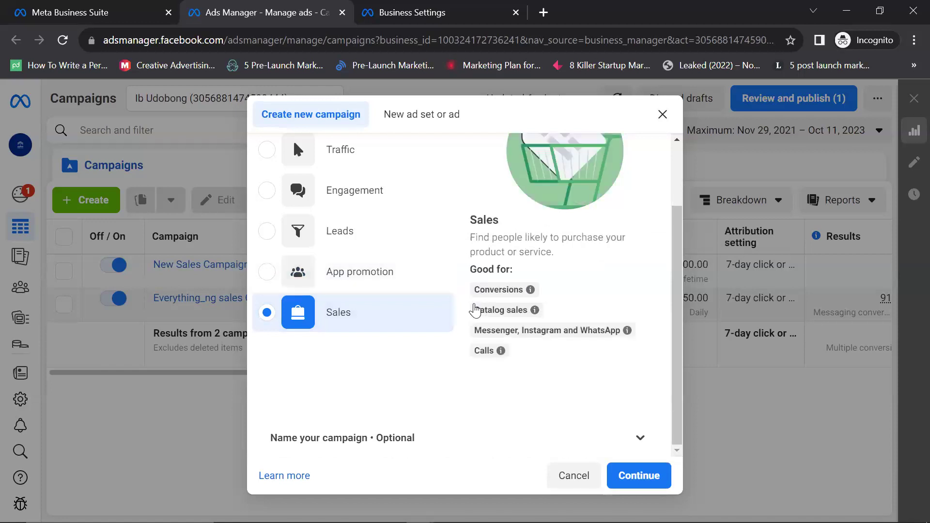
pyautogui.moveTo(476, 310)
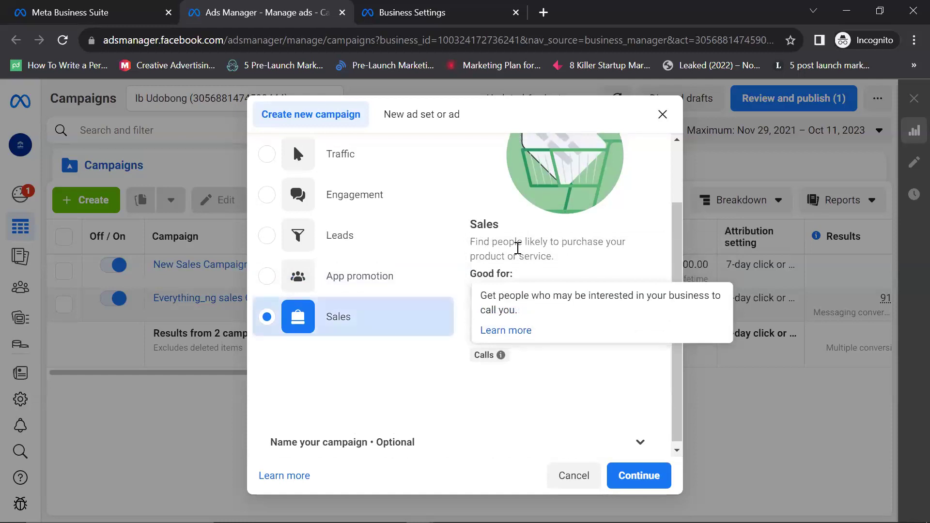
pyautogui.scroll(2, 517, 248)
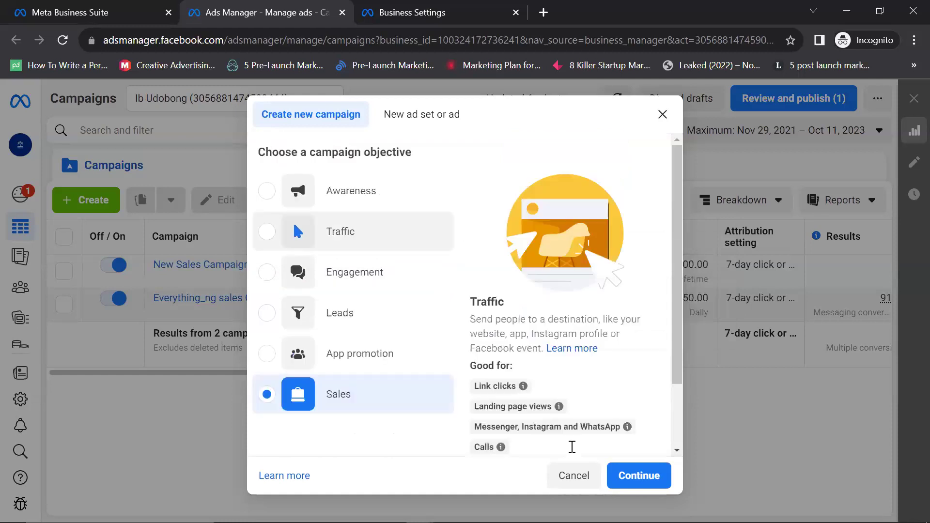
pyautogui.scroll(-2, 264, 304)
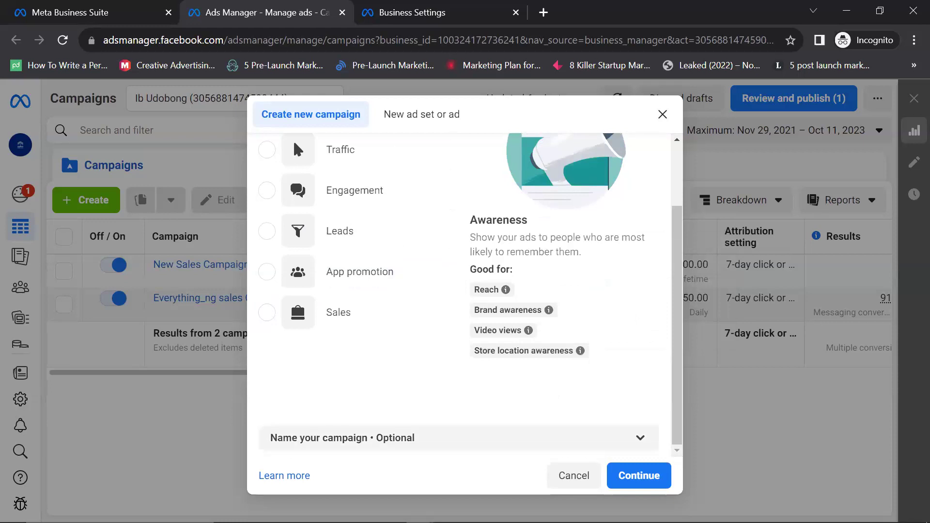
pyautogui.press('Up')
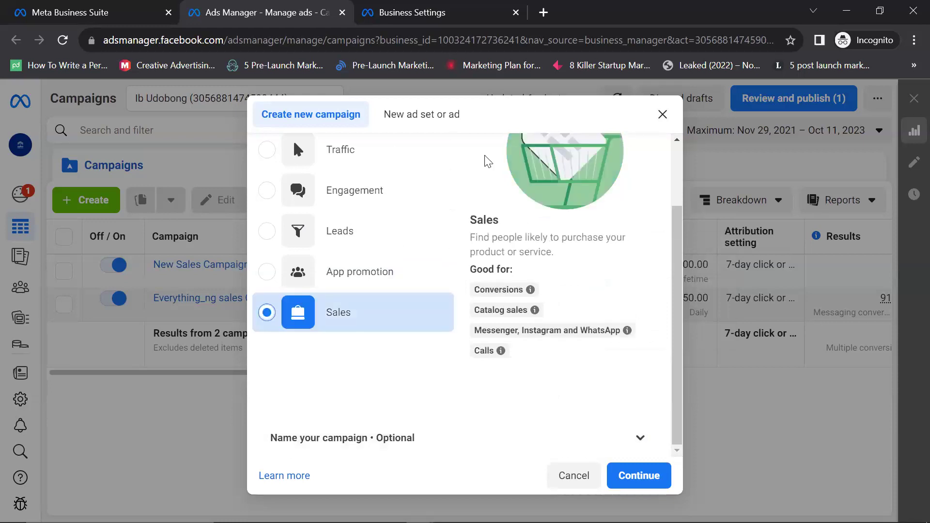
pyautogui.press('Up')
pyautogui.press('Up')
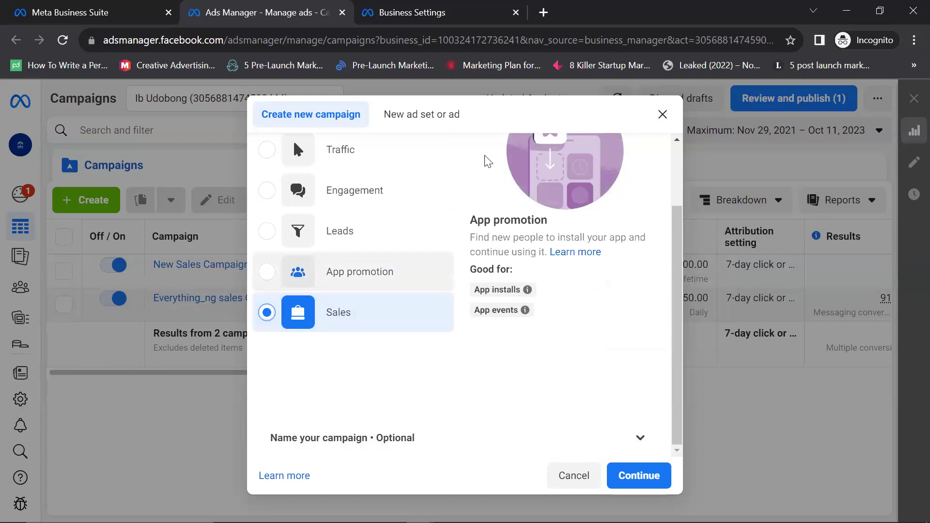
pyautogui.press('Tab')
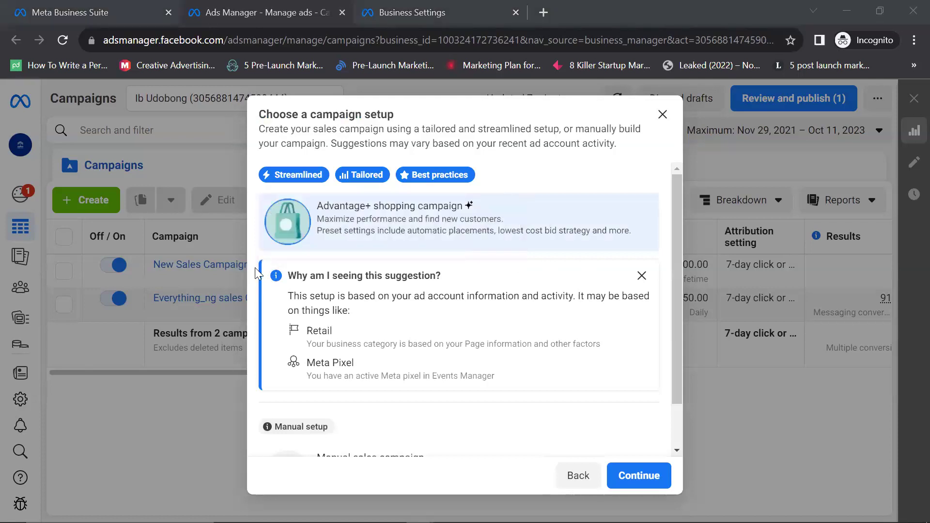
# Step: Look at the Advantage+ shopping campaign setup, then pick the Manual sales campaign card instead
pyautogui.click(421, 245)
pyautogui.scroll(-1, 347, 261)
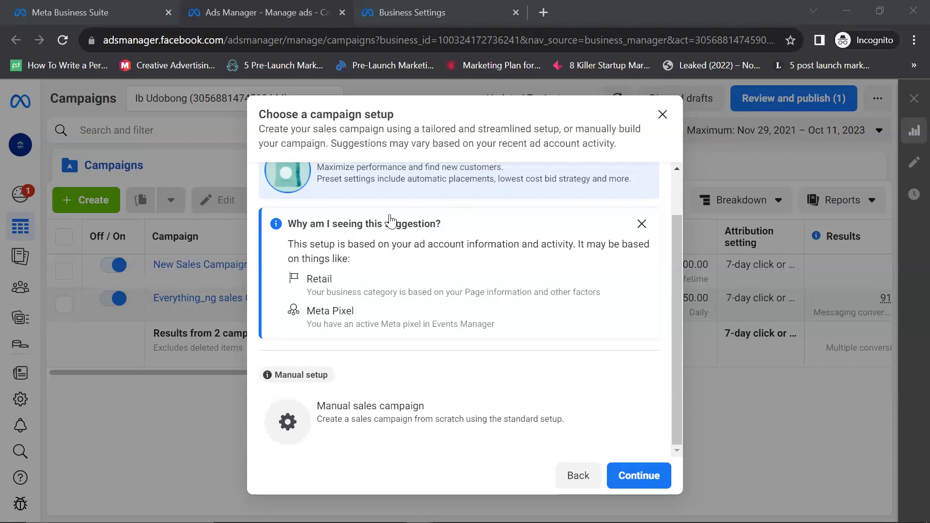
pyautogui.scroll(1, 390, 220)
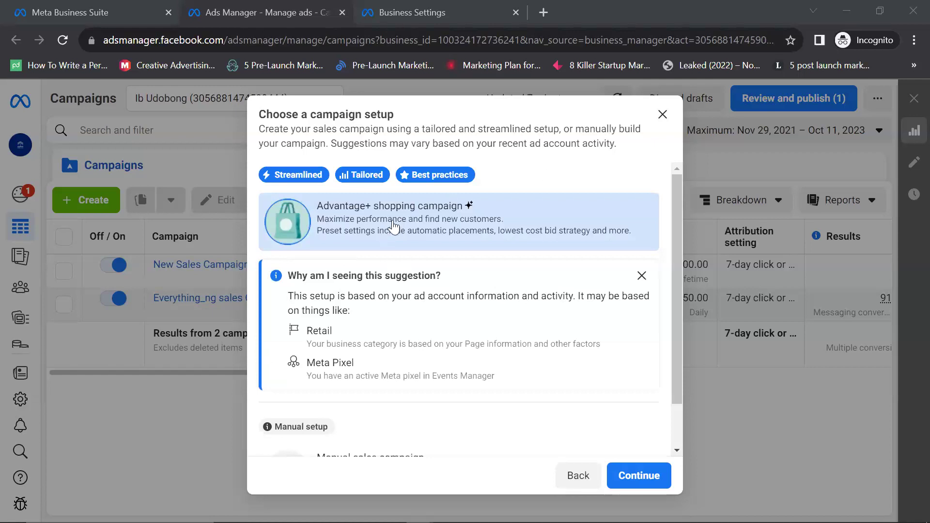
pyautogui.moveTo(430, 174)
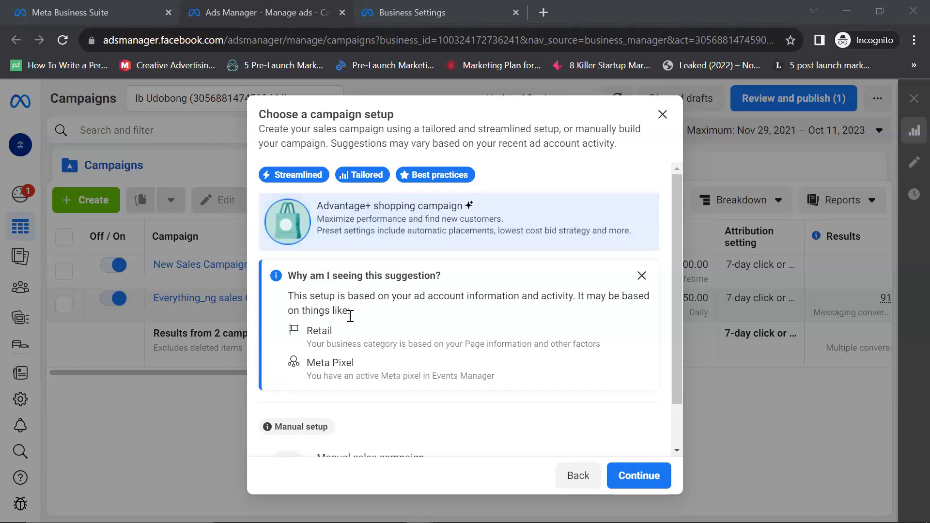
pyautogui.scroll(-1, 349, 429)
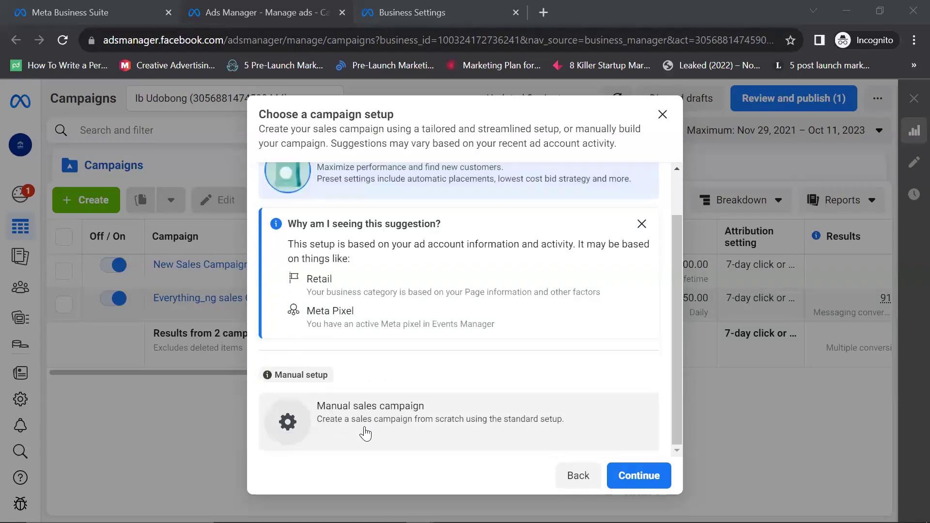
pyautogui.scroll(1, 397, 336)
pyautogui.scroll(1, 394, 334)
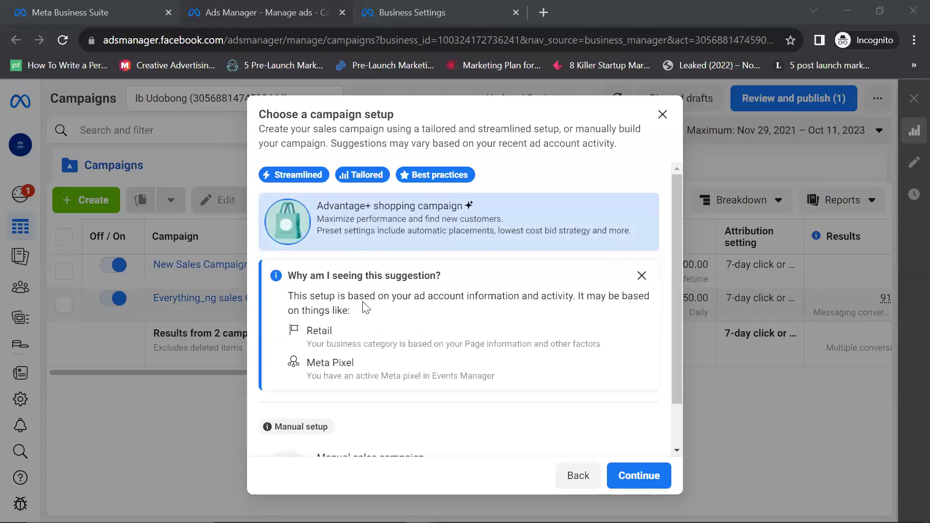
pyautogui.scroll(-1, 342, 351)
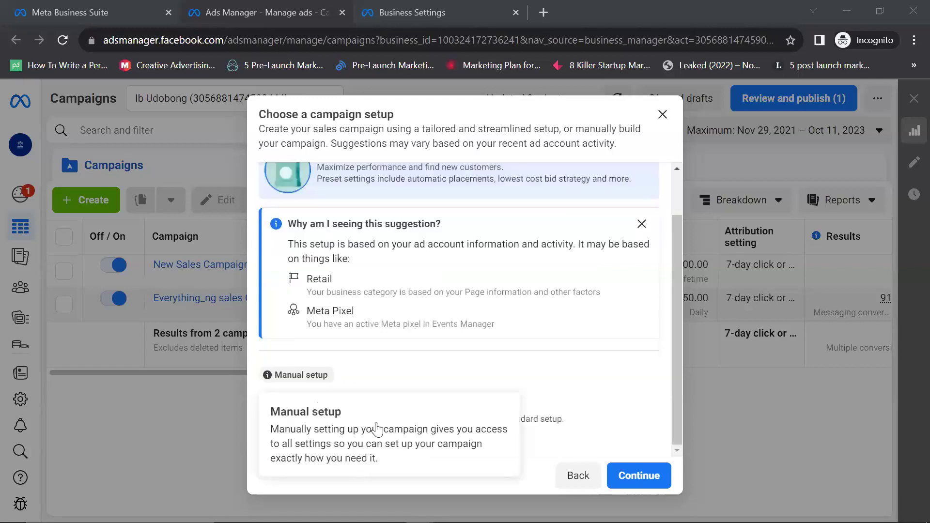
pyautogui.click(443, 410)
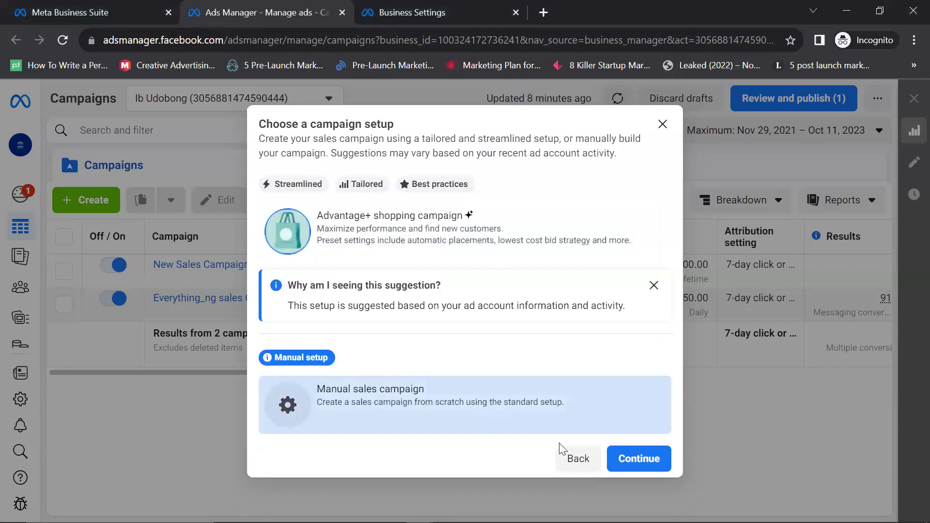
# Step: Open the campaign editor and rename 'New Sales Campaign' to 'Bubble Sales Campaign'
pyautogui.click(649, 464)
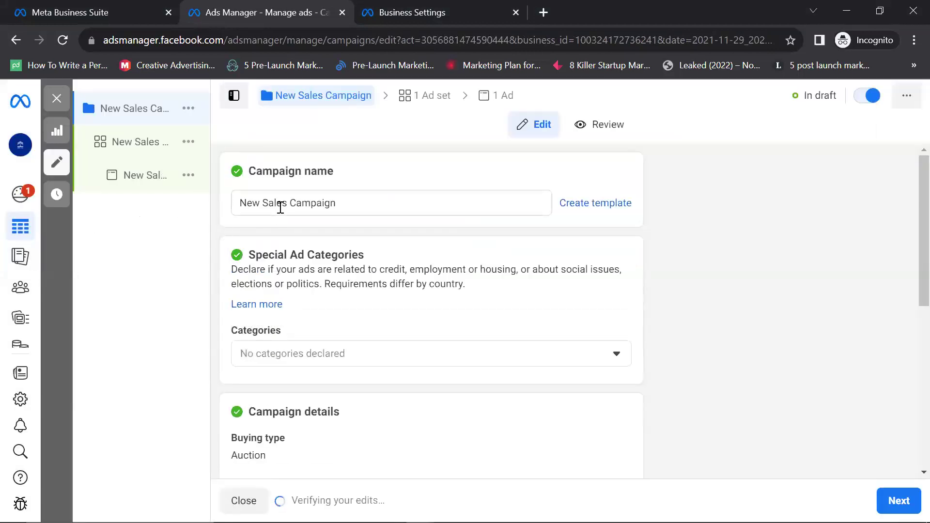
pyautogui.moveTo(278, 202); pyautogui.dragTo(260, 203)
pyautogui.doubleClick(245, 201)
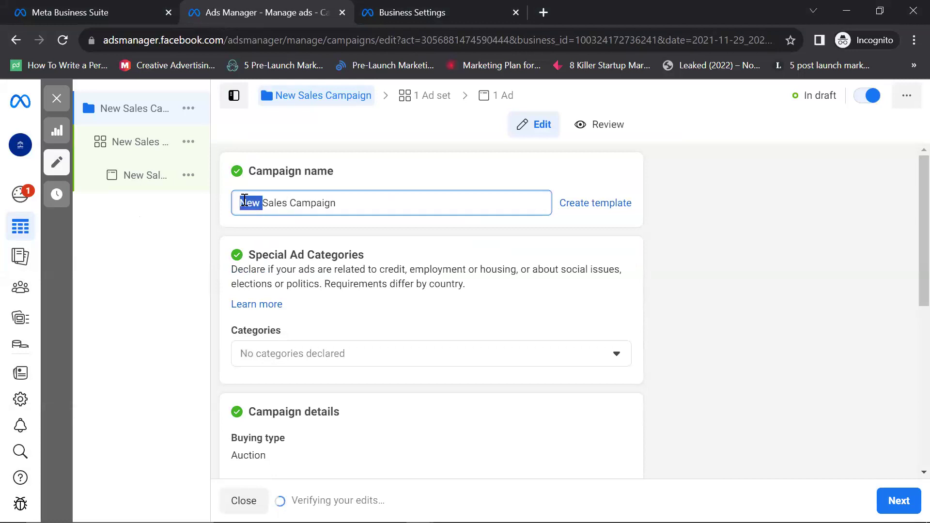
pyautogui.press('BackSpace')
pyautogui.write('B')
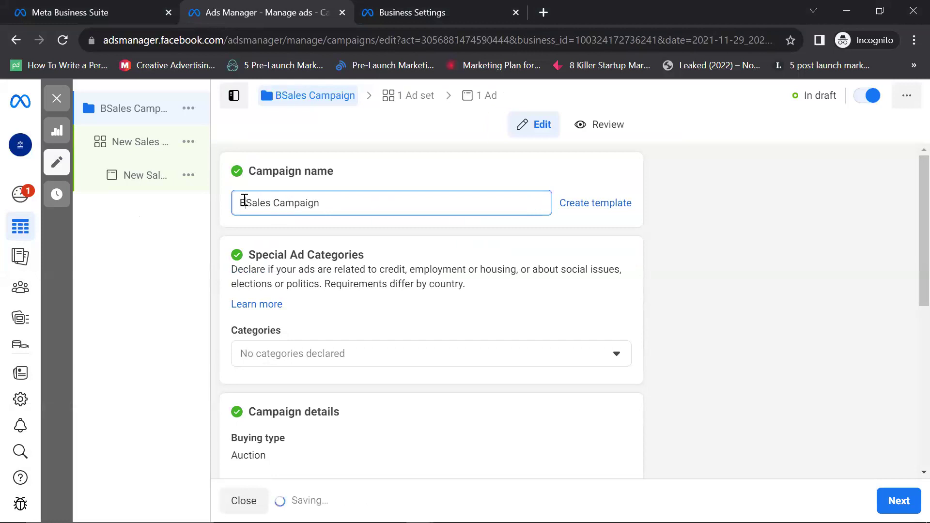
pyautogui.press('BackSpace')
pyautogui.write('Bulb;')
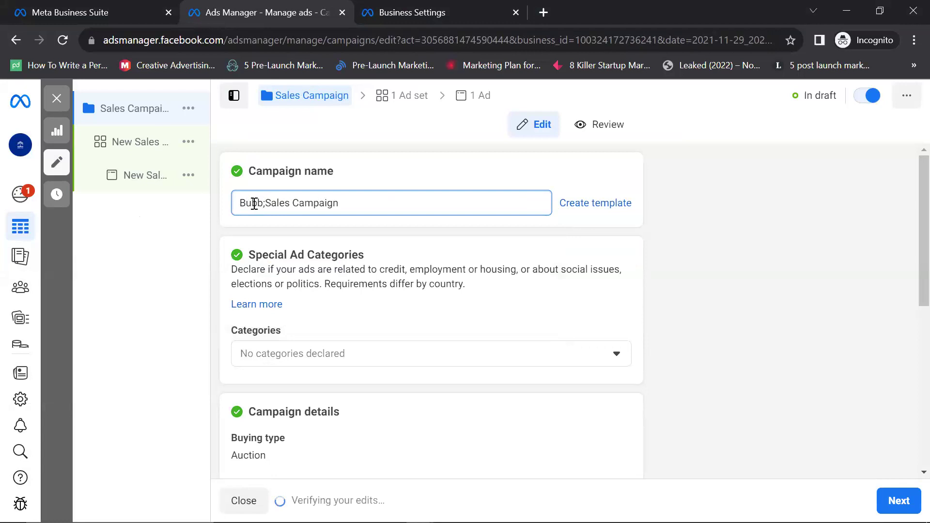
pyautogui.press('BackSpace')
pyautogui.write('le')
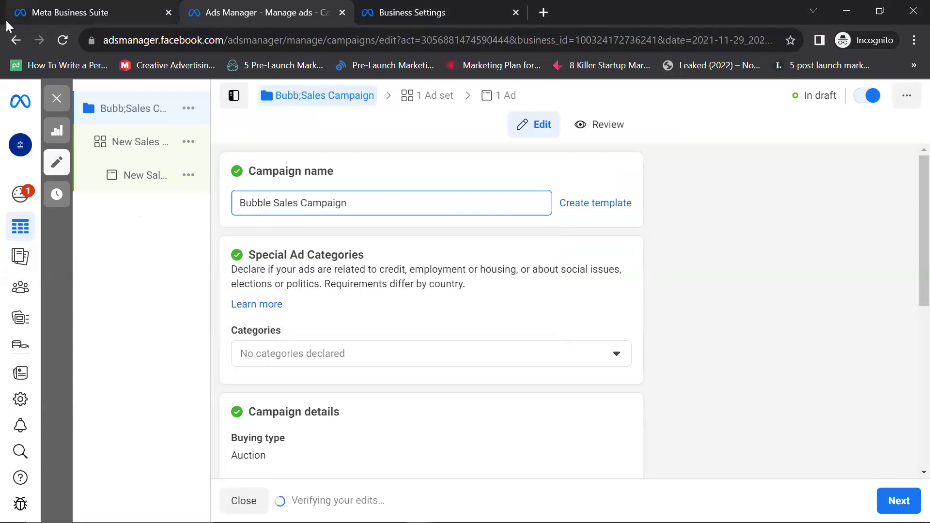
pyautogui.scroll(-1, 534, 251)
pyautogui.scroll(-1, 534, 251)
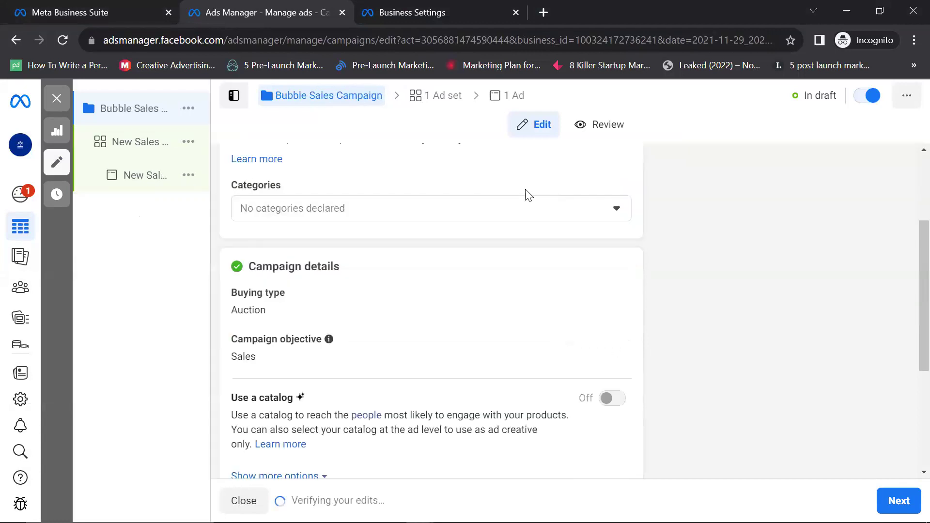
pyautogui.scroll(1, 621, 213)
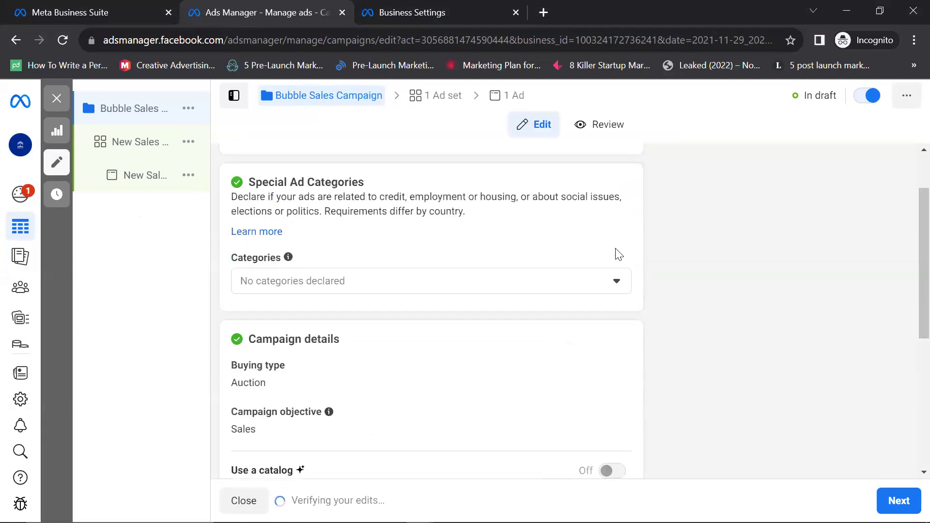
pyautogui.click(616, 281)
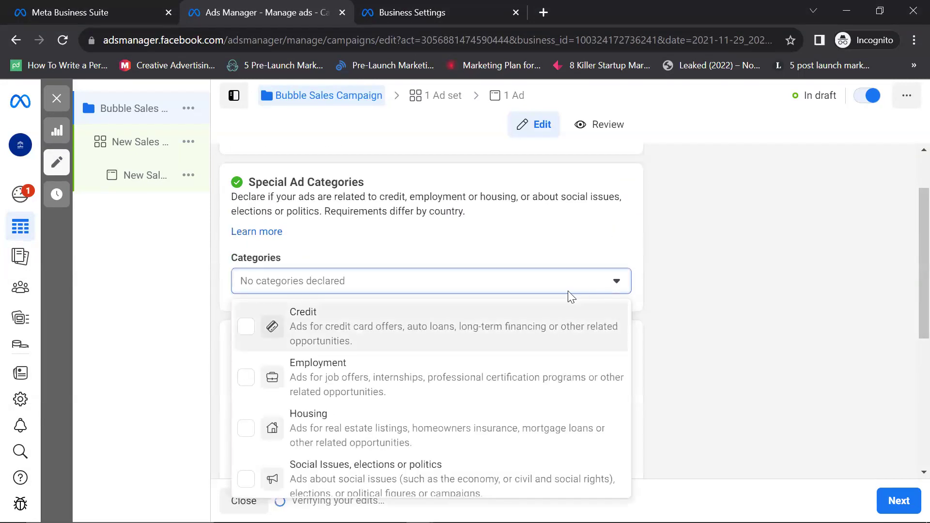
pyautogui.scroll(-1, 315, 405)
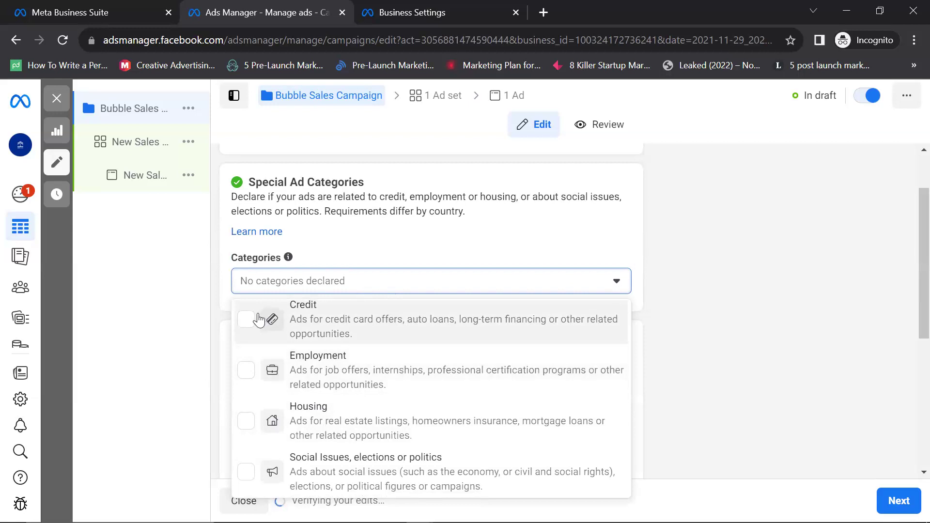
pyautogui.click(244, 323)
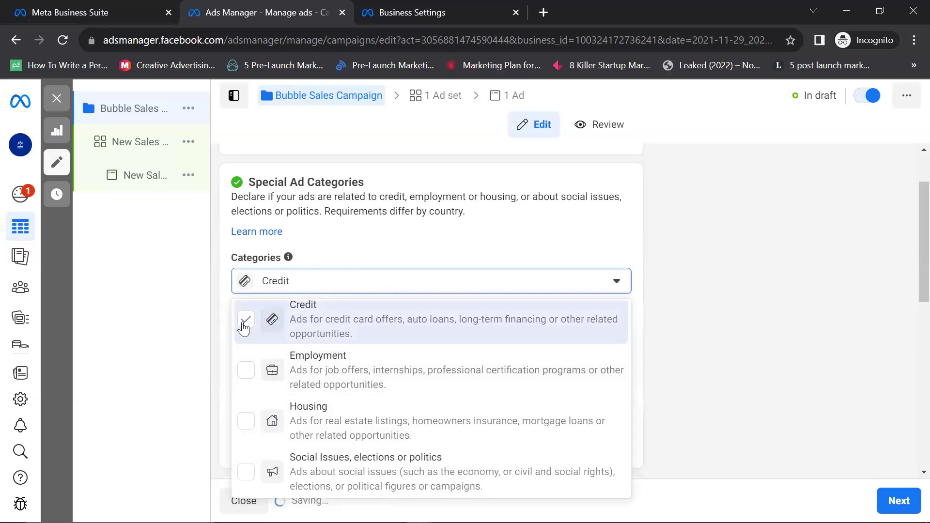
pyautogui.click(245, 321)
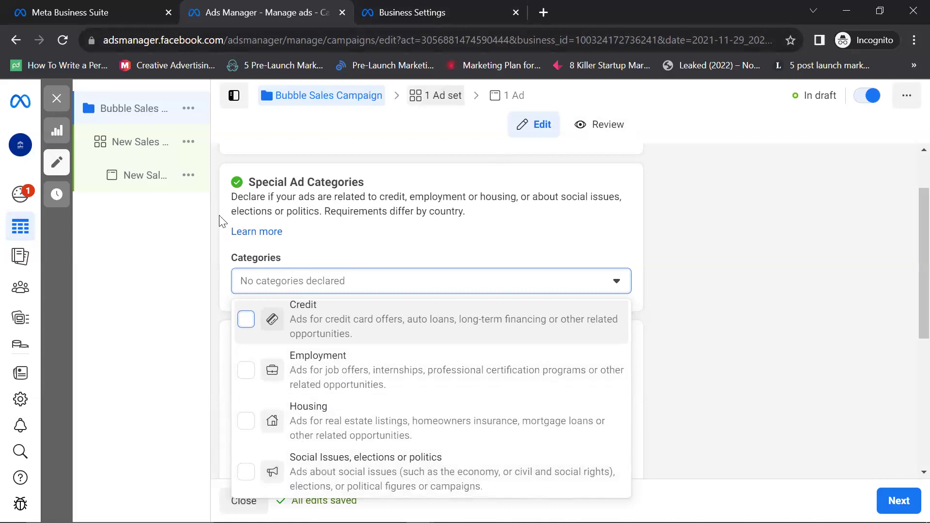
pyautogui.click(618, 285)
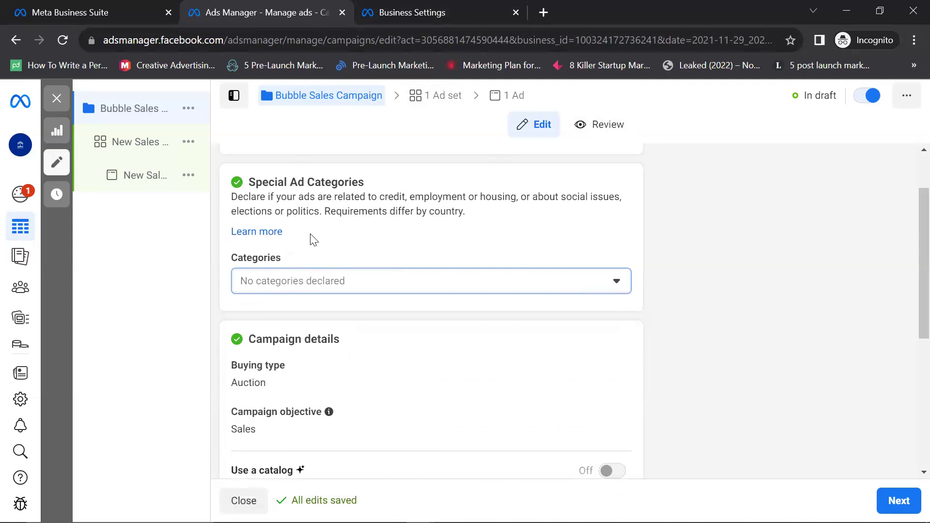
# Step: Make the buying type editable and check its options, leaving it on Auction
pyautogui.scroll(-3, 311, 239)
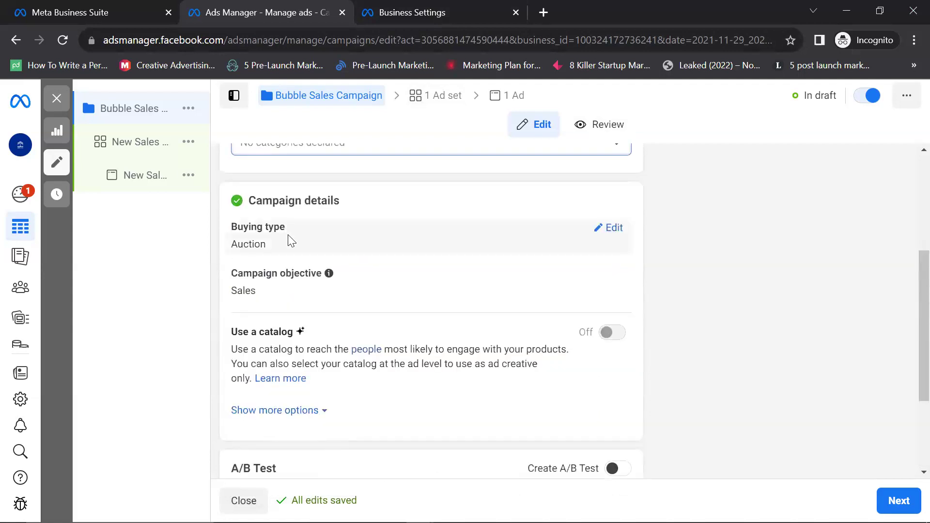
pyautogui.moveTo(463, 243)
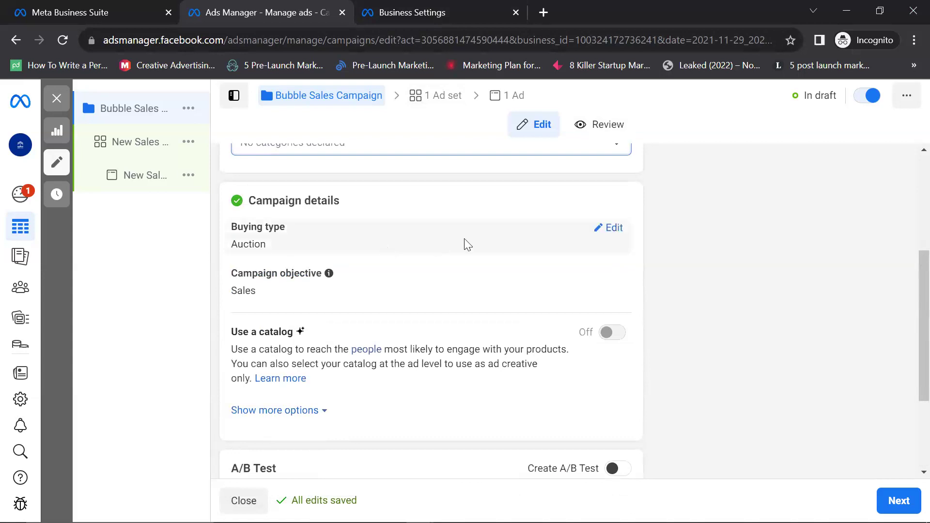
pyautogui.click(614, 228)
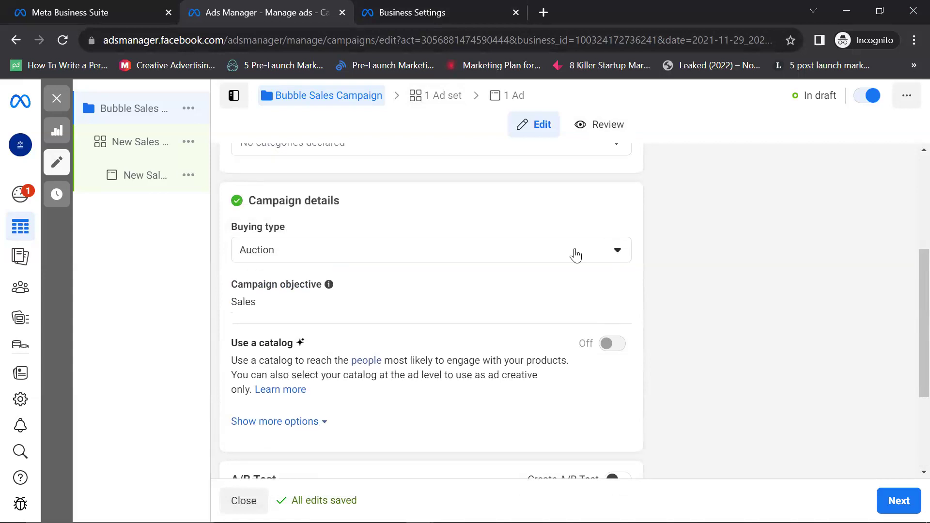
pyautogui.click(624, 256)
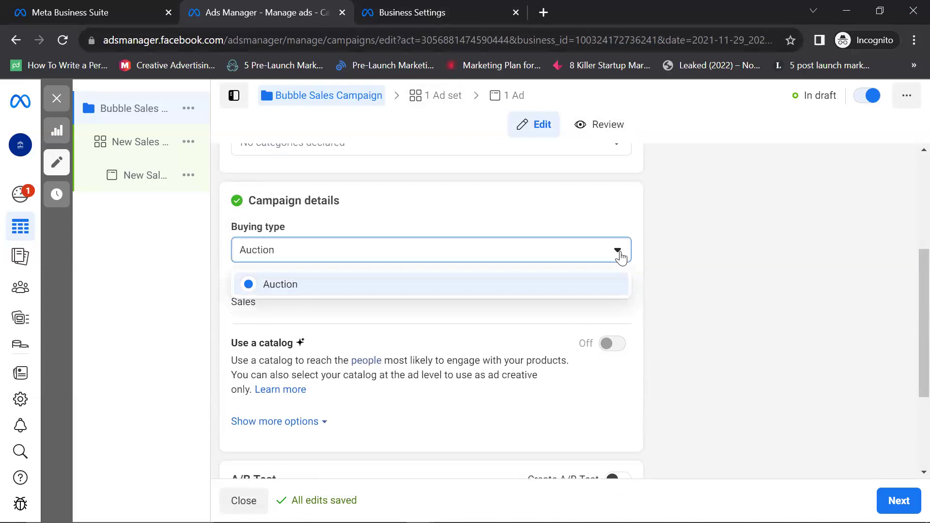
pyautogui.click(642, 250)
# Step: Expand the full list of campaign objectives, keeping Sales selected
pyautogui.moveTo(417, 307)
pyautogui.scroll(-3, 417, 305)
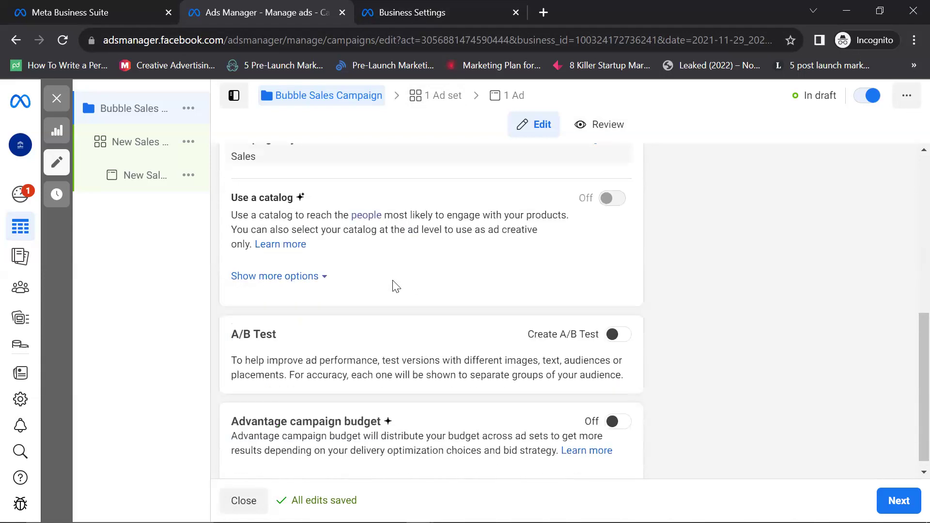
pyautogui.scroll(3, 394, 296)
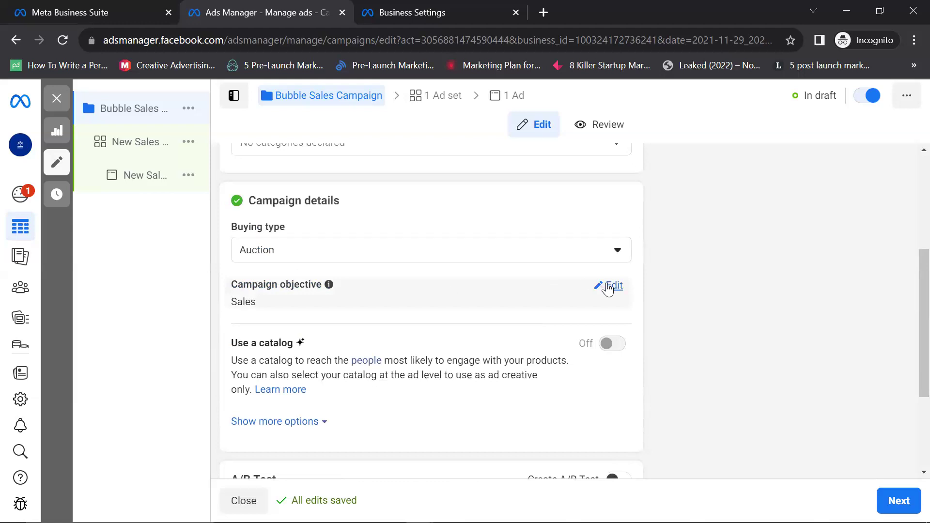
pyautogui.click(607, 286)
pyautogui.scroll(-3, 363, 295)
pyautogui.scroll(1, 393, 274)
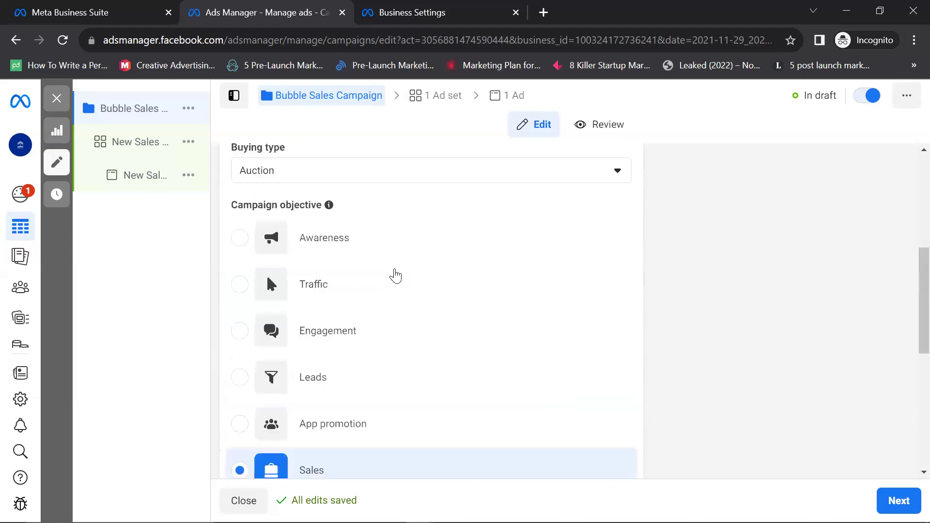
# Step: Recheck the buying type options and keep Auction
pyautogui.click(616, 183)
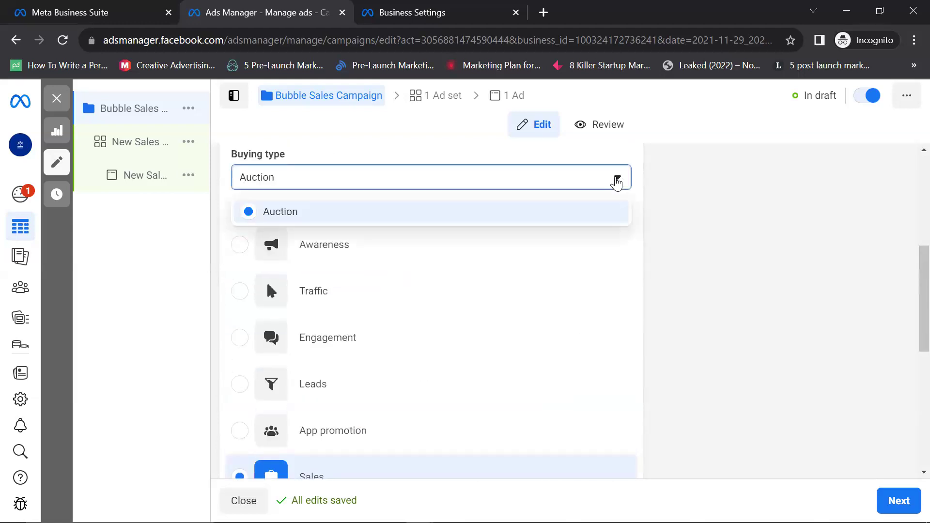
pyautogui.click(533, 210)
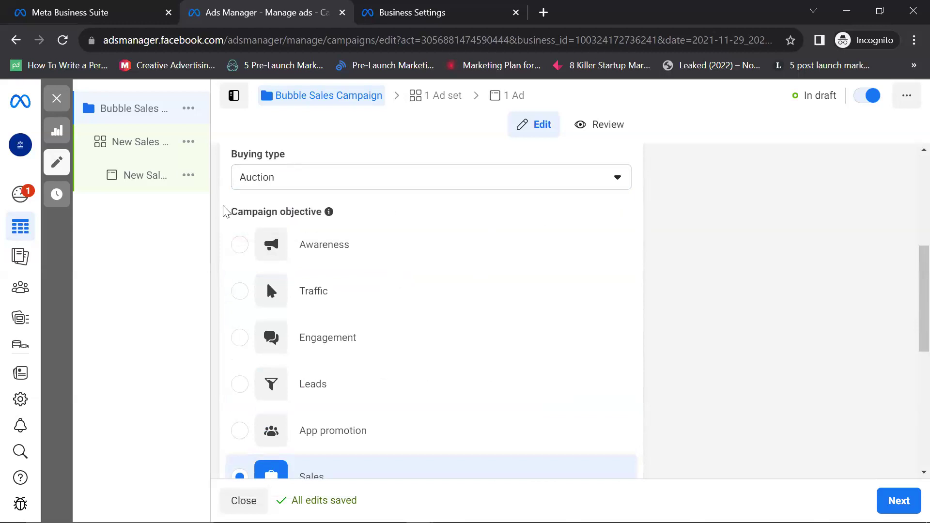
pyautogui.scroll(-3, 274, 333)
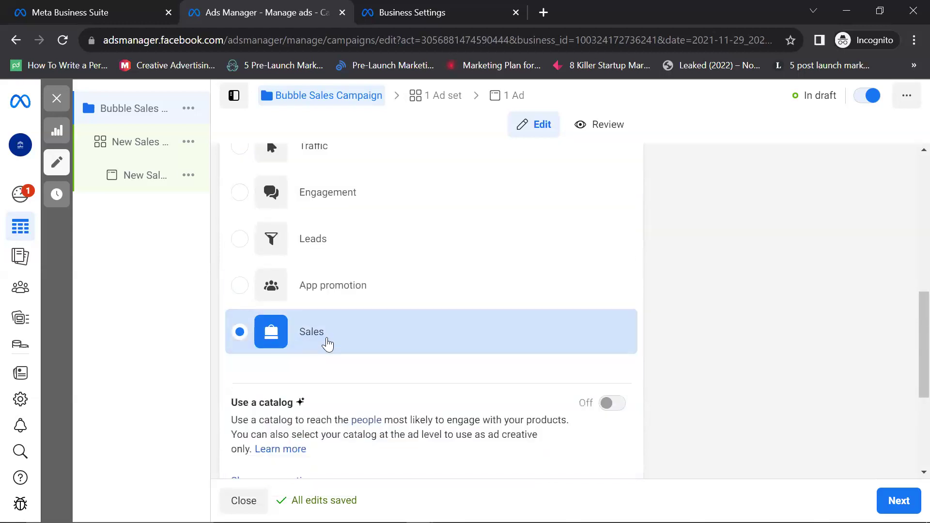
pyautogui.scroll(1, 662, 222)
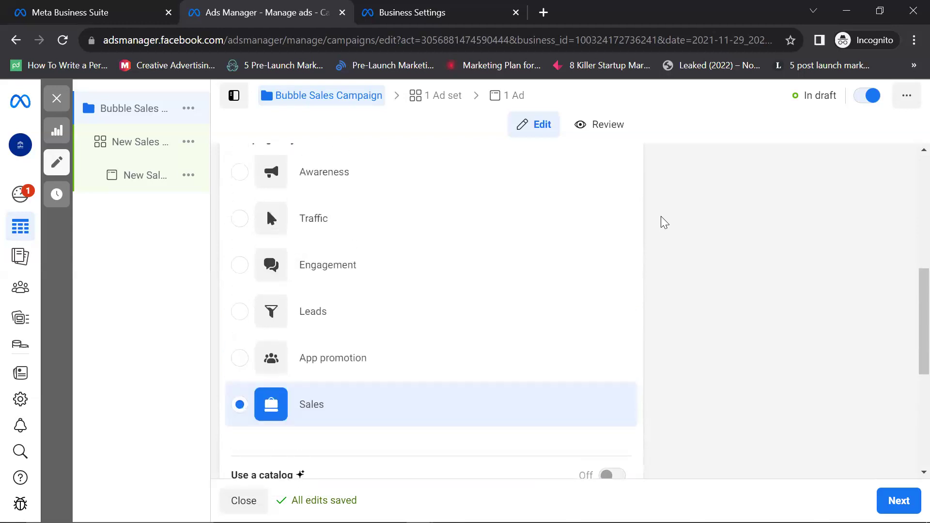
pyautogui.scroll(-5, 421, 232)
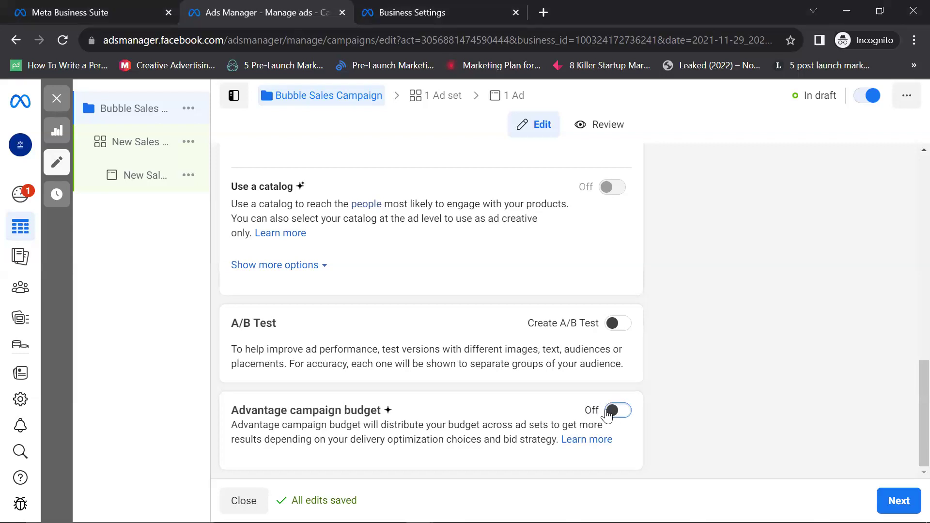
# Step: Turn on Advantage campaign budget for the Bubble Sales Campaign
pyautogui.click(606, 410)
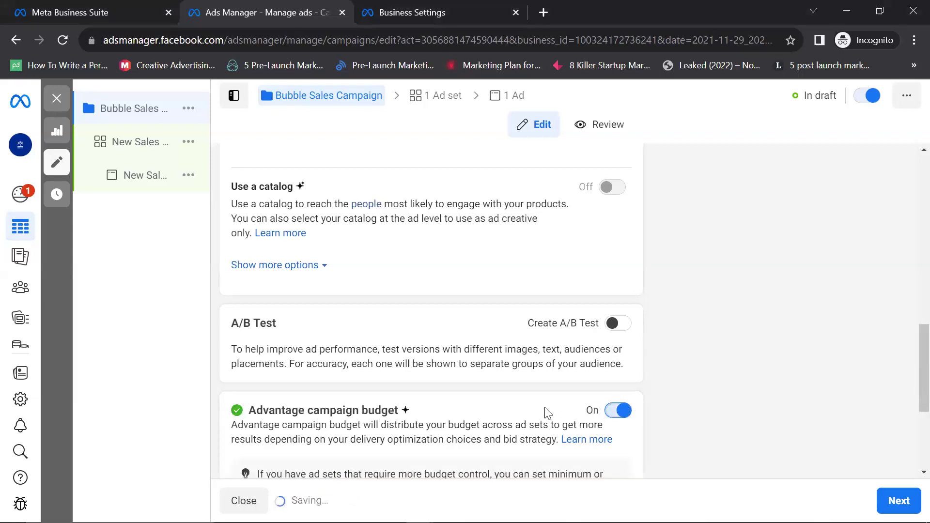
pyautogui.scroll(-4, 548, 412)
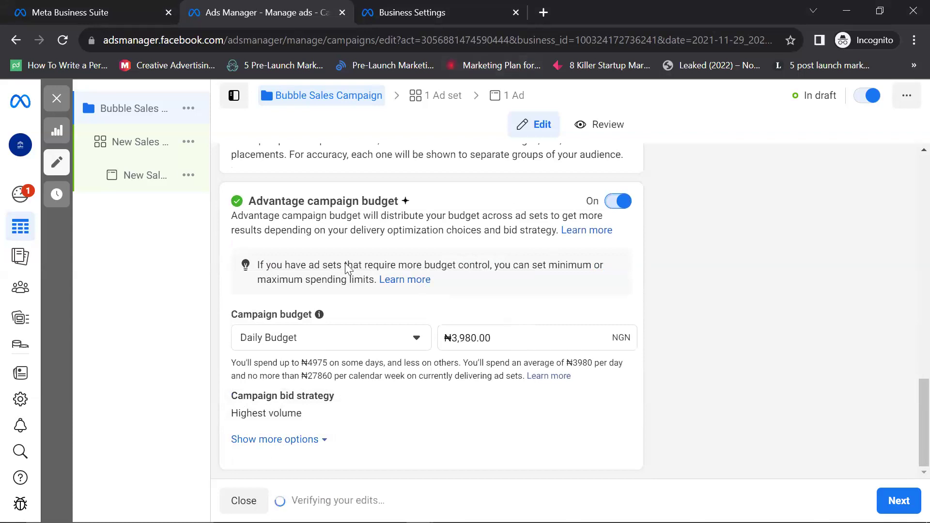
pyautogui.scroll(6, 349, 265)
pyautogui.scroll(-2, 479, 321)
pyautogui.scroll(-4, 479, 321)
# Step: Keep Daily Budget as the budget type and set the amount to ₦1,500.00
pyautogui.click(417, 339)
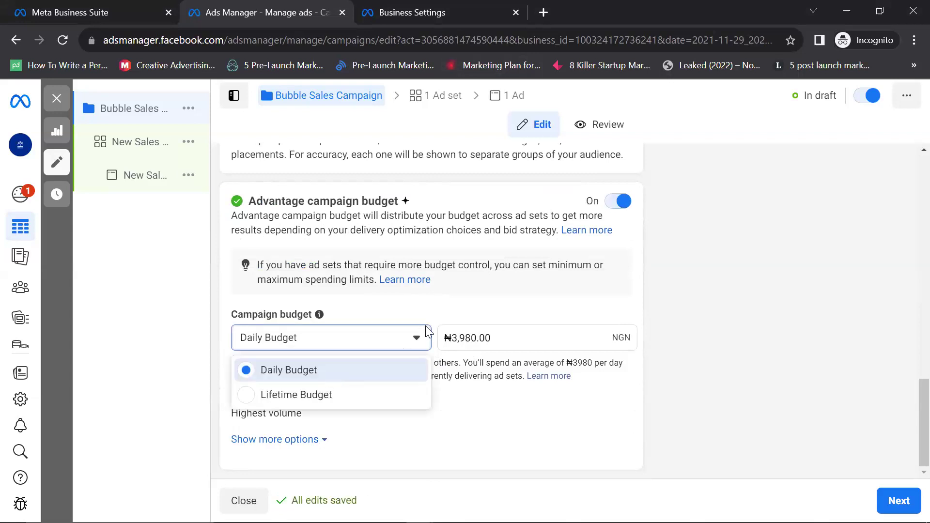
pyautogui.click(466, 339)
pyautogui.click(476, 338)
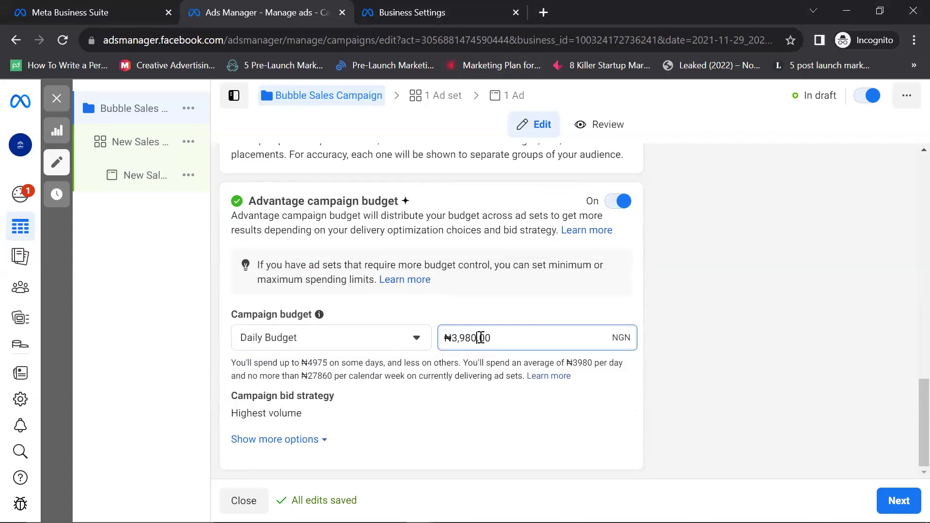
pyautogui.press('BackSpace')
pyautogui.press('BackSpace')
pyautogui.press('BackSpace')
pyautogui.press('BackSpace')
pyautogui.press('BackSpace')
pyautogui.write('1500')
pyautogui.click(424, 407)
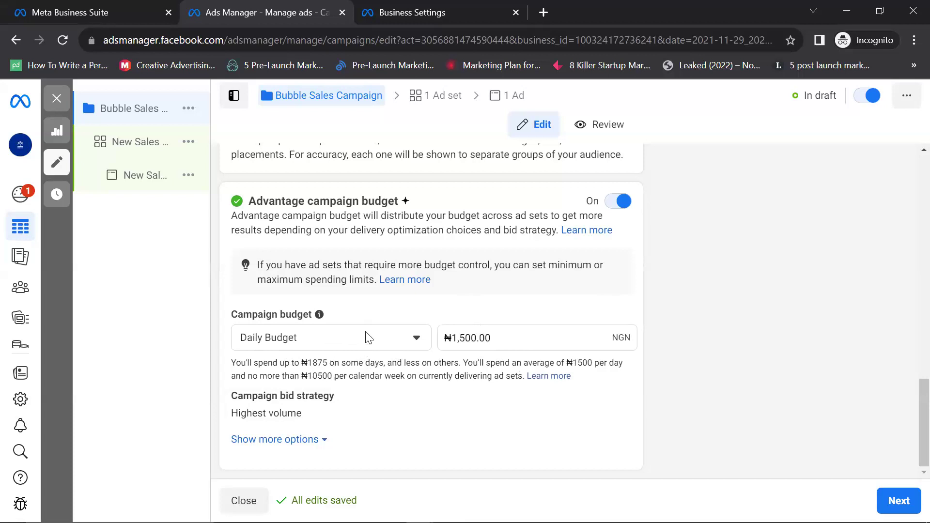
# Step: Switch the campaign budget to Lifetime Budget and set it to ₦10,000.00
pyautogui.click(417, 342)
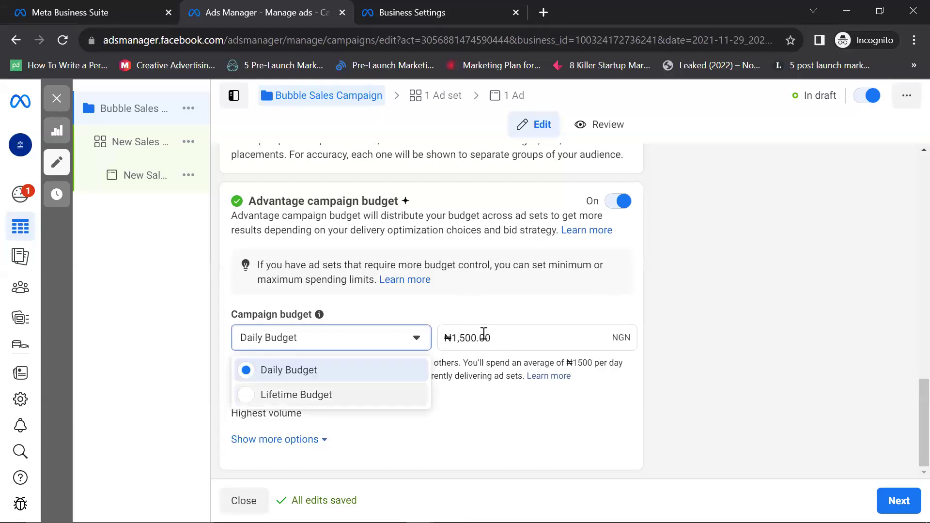
pyautogui.press('Down')
pyautogui.press('Return')
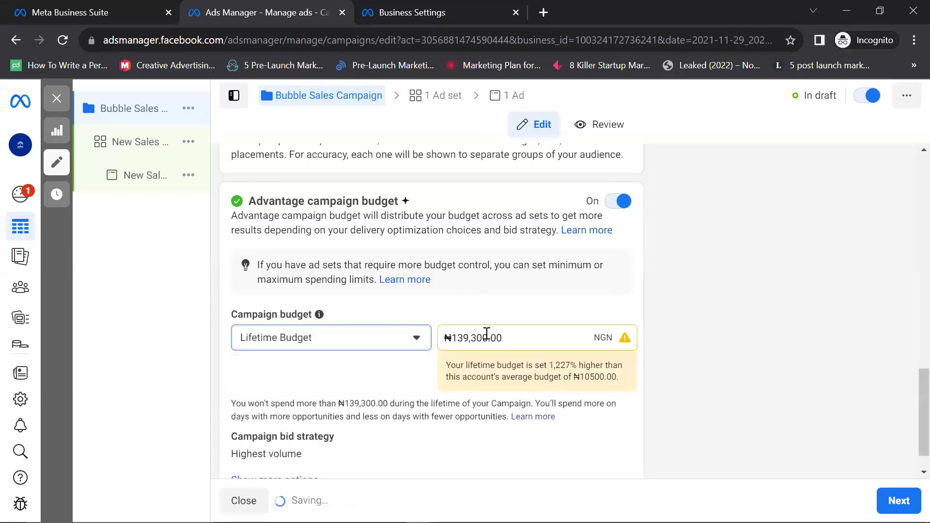
pyautogui.click(487, 333)
pyautogui.press('BackSpace')
pyautogui.press('BackSpace')
pyautogui.press('BackSpace')
pyautogui.press('BackSpace')
pyautogui.press('BackSpace')
pyautogui.press('BackSpace')
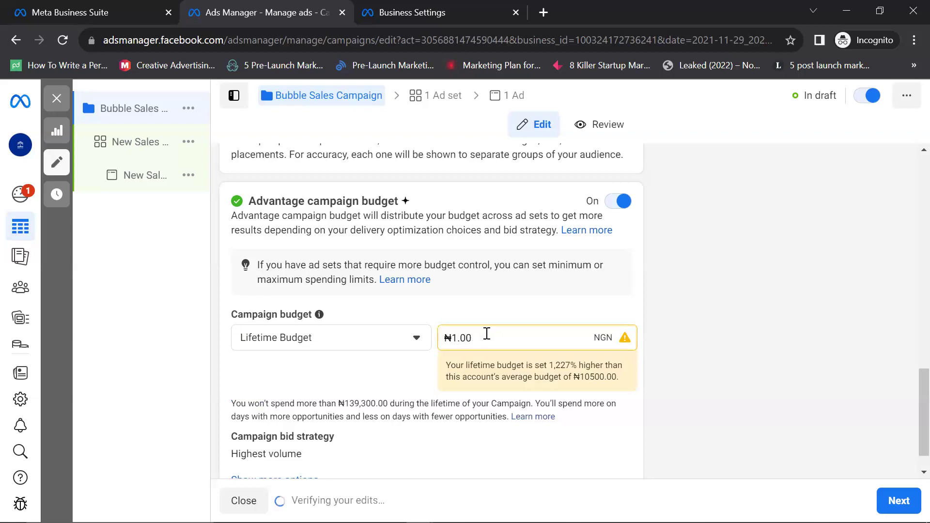
pyautogui.write('0,00')
pyautogui.click(467, 378)
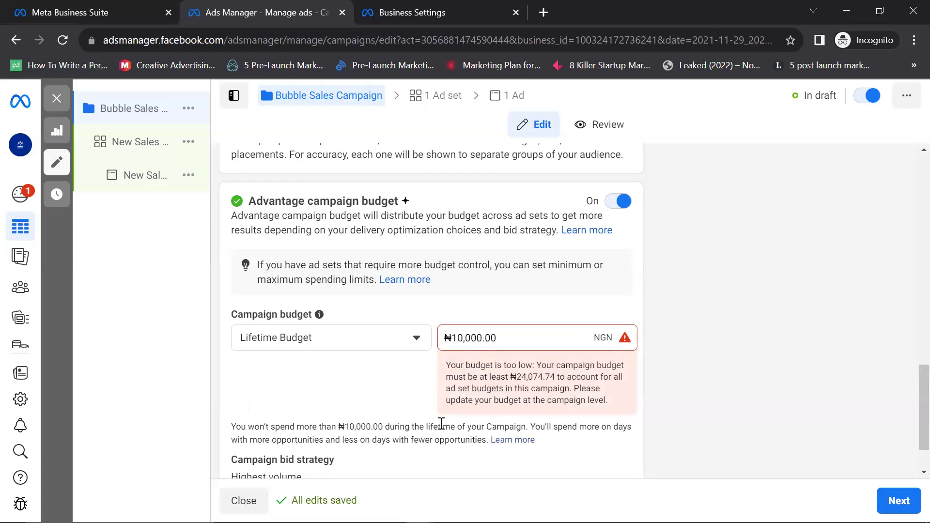
# Step: Raise the lifetime budget amount from ₦10,000.00 to ₦25,000.00
pyautogui.scroll(-1, 501, 388)
pyautogui.scroll(1, 498, 370)
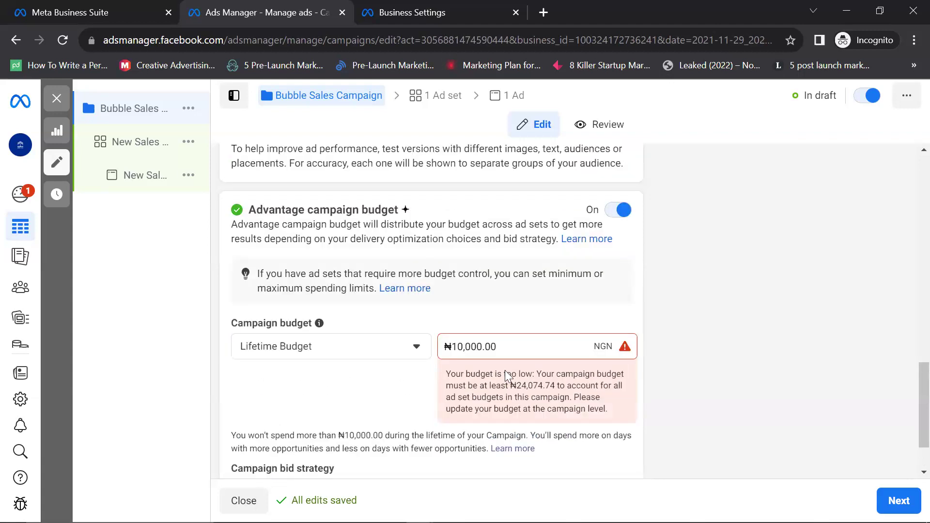
pyautogui.scroll(-2, 501, 370)
pyautogui.scroll(4, 499, 373)
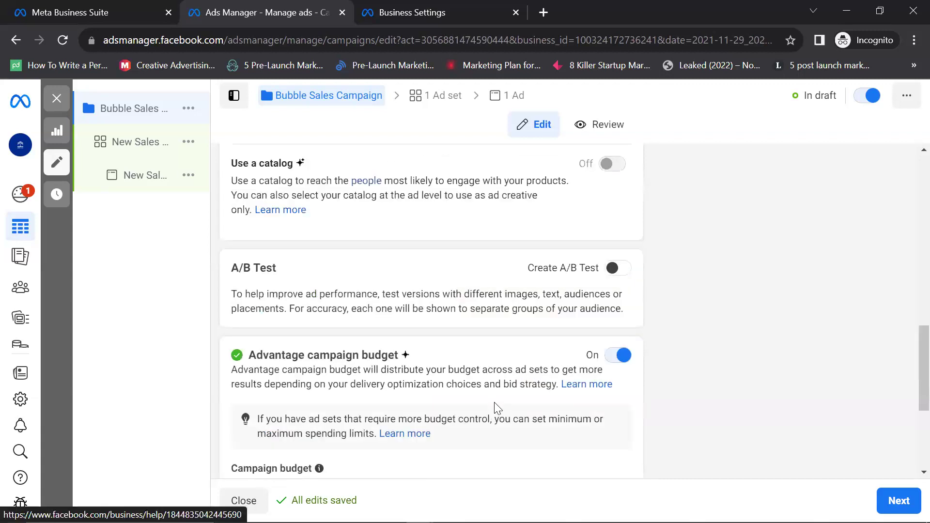
pyautogui.scroll(1, 490, 310)
pyautogui.scroll(-5, 477, 290)
pyautogui.click(480, 275)
pyautogui.doubleClick(478, 274)
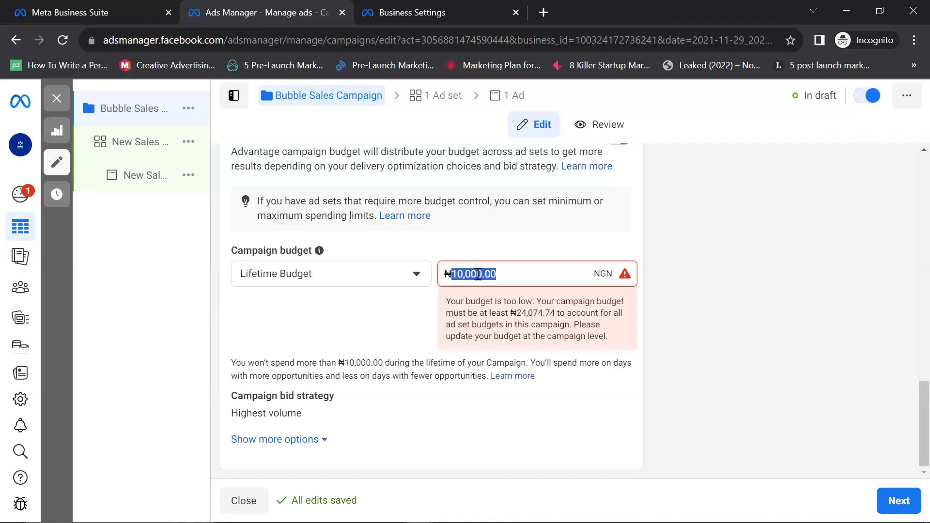
pyautogui.click(474, 274)
pyautogui.doubleClick(467, 274)
pyautogui.click(463, 273)
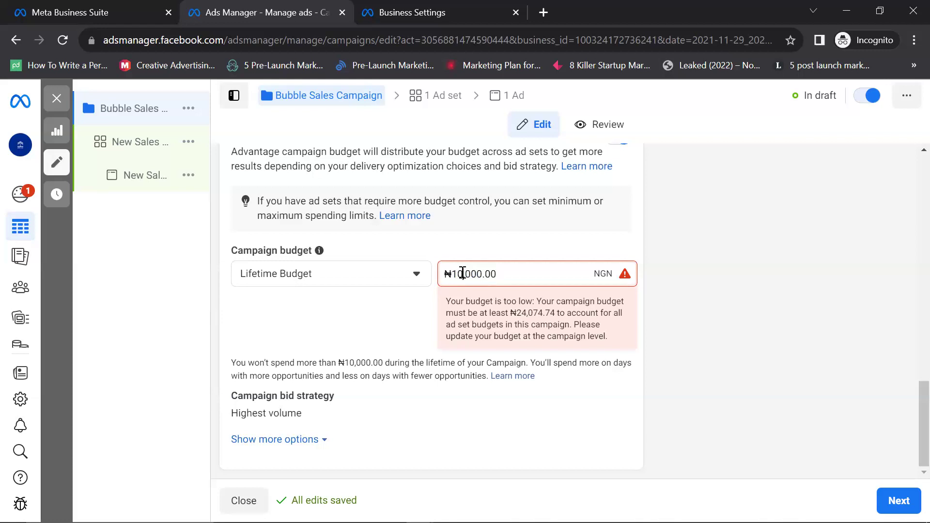
pyautogui.press('BackSpace')
pyautogui.press('BackSpace')
pyautogui.write('2')
pyautogui.write('4')
pyautogui.press('BackSpace')
pyautogui.press('BackSpace')
pyautogui.press('BackSpace')
pyautogui.press('BackSpace')
pyautogui.hotkey('ctrl', 'z')
pyautogui.press('BackSpace')
pyautogui.press('BackSpace')
pyautogui.write('25')
pyautogui.click(419, 456)
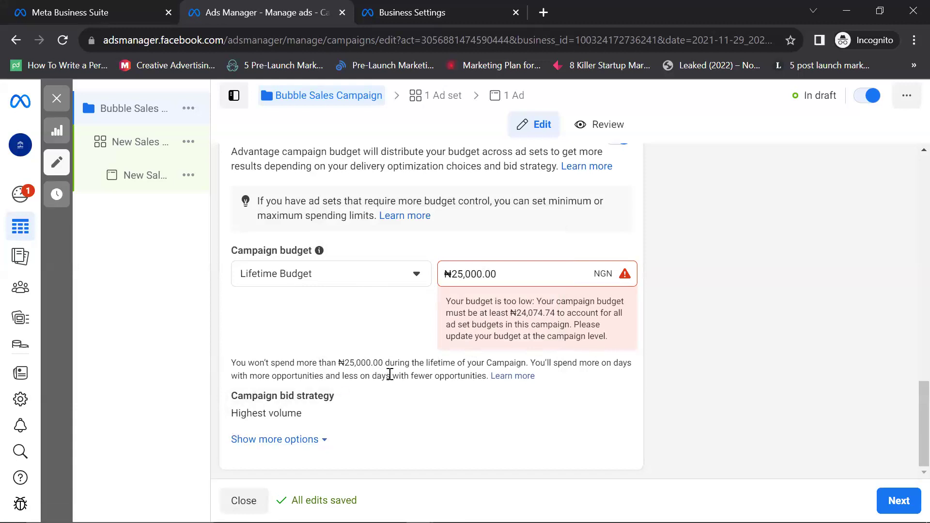
# Step: Switch the campaign back to Daily Budget with an amount of ₦1,500.00
pyautogui.click(417, 275)
pyautogui.click(350, 303)
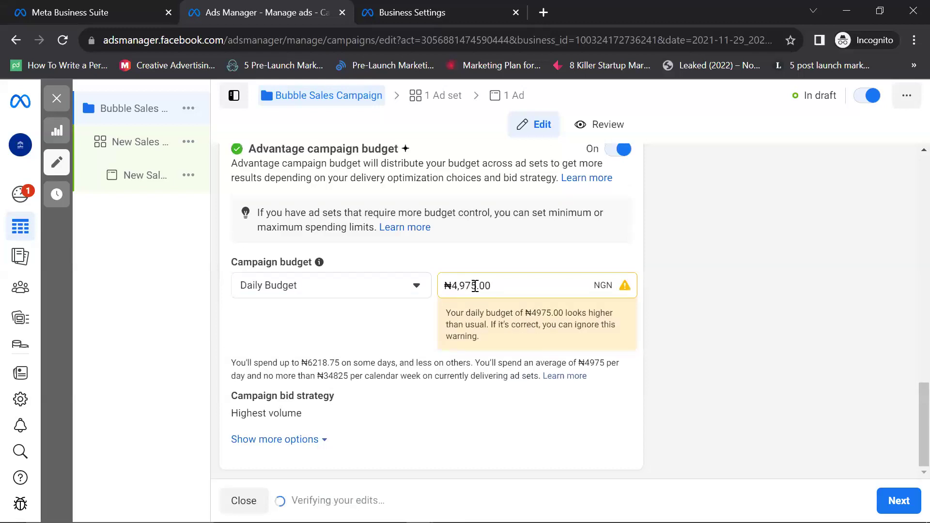
pyautogui.moveTo(475, 286); pyautogui.dragTo(458, 286)
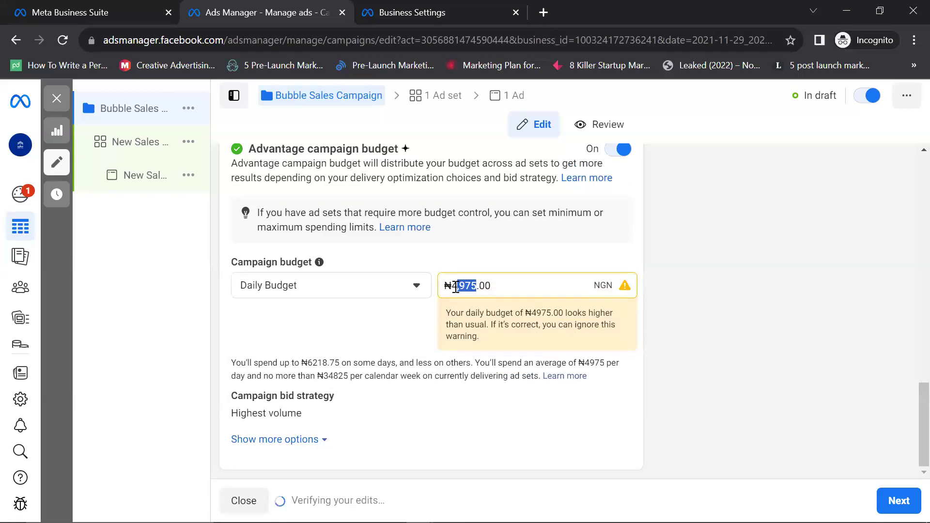
pyautogui.press('BackSpace')
pyautogui.press('BackSpace')
pyautogui.write('1500')
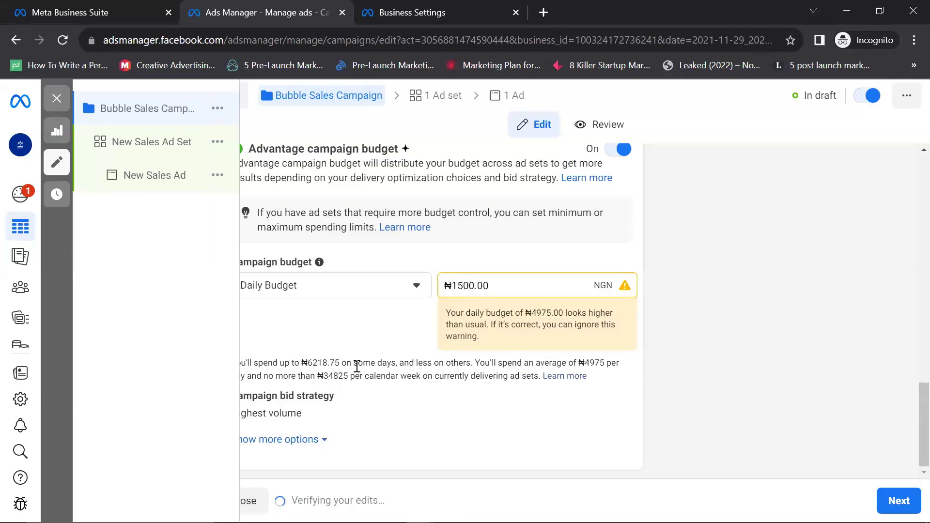
pyautogui.click(485, 416)
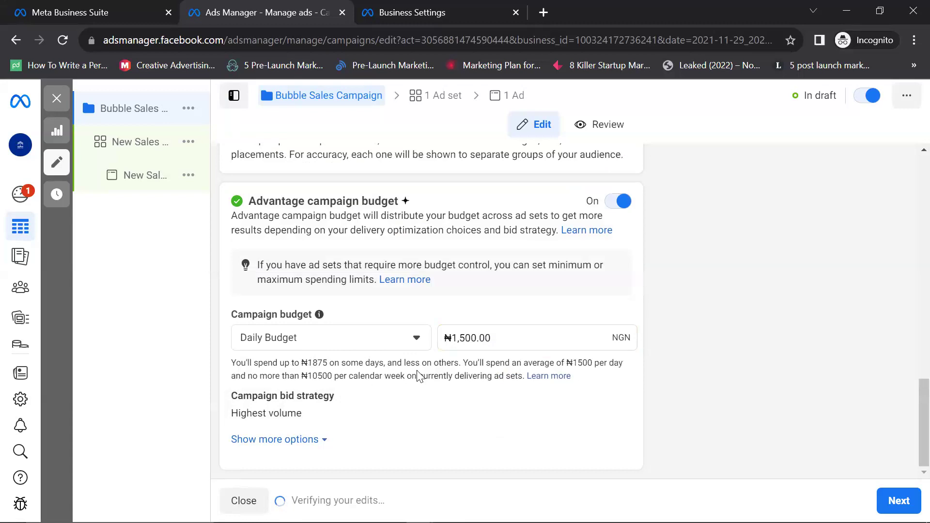
# Step: Reveal more campaign options to show the Run ads all the time scheduling setting
pyautogui.moveTo(415, 377)
pyautogui.click(322, 440)
pyautogui.scroll(-1, 311, 442)
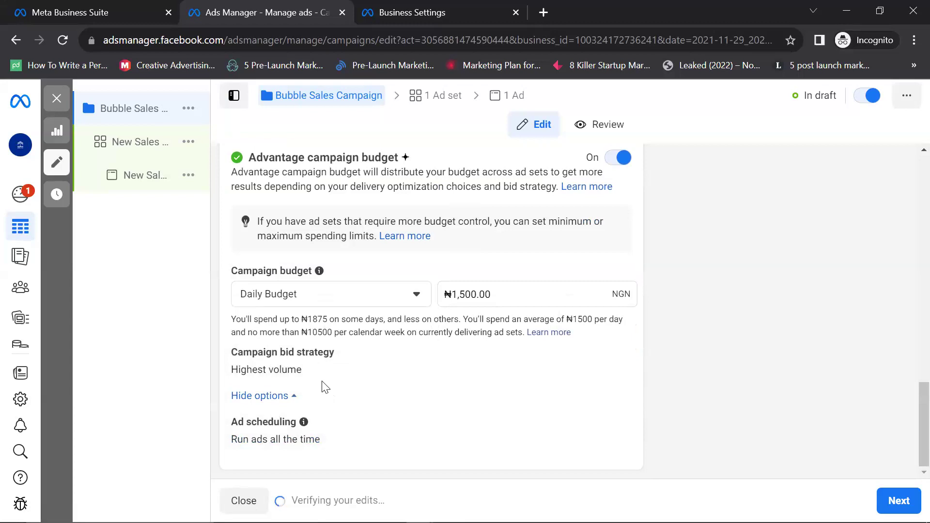
pyautogui.moveTo(129, 174)
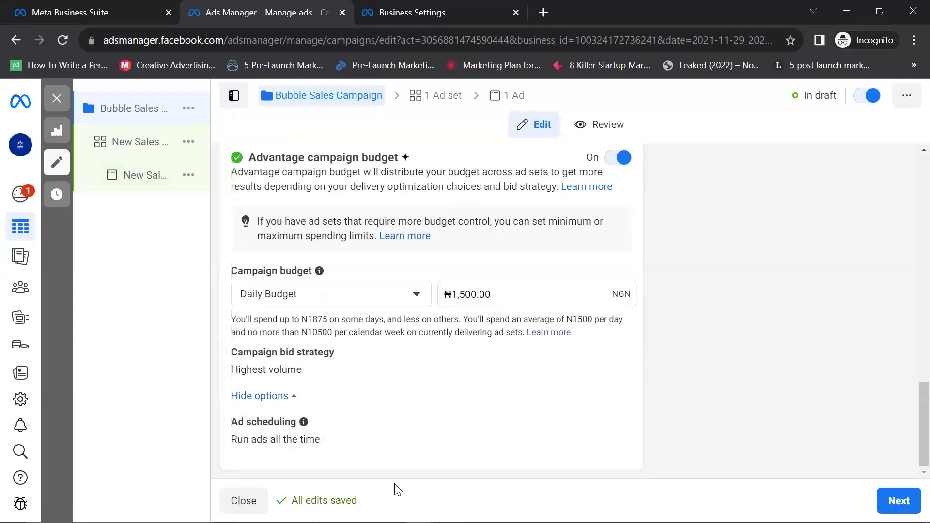
pyautogui.scroll(10, 609, 431)
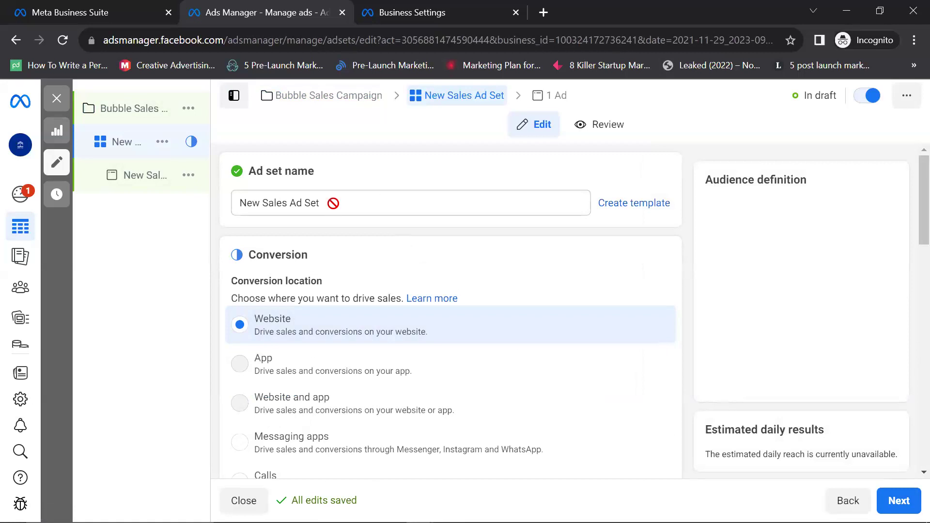
# Step: Set the ad set's conversion location to Messaging apps
pyautogui.scroll(-5, 333, 203)
pyautogui.scroll(5, 297, 260)
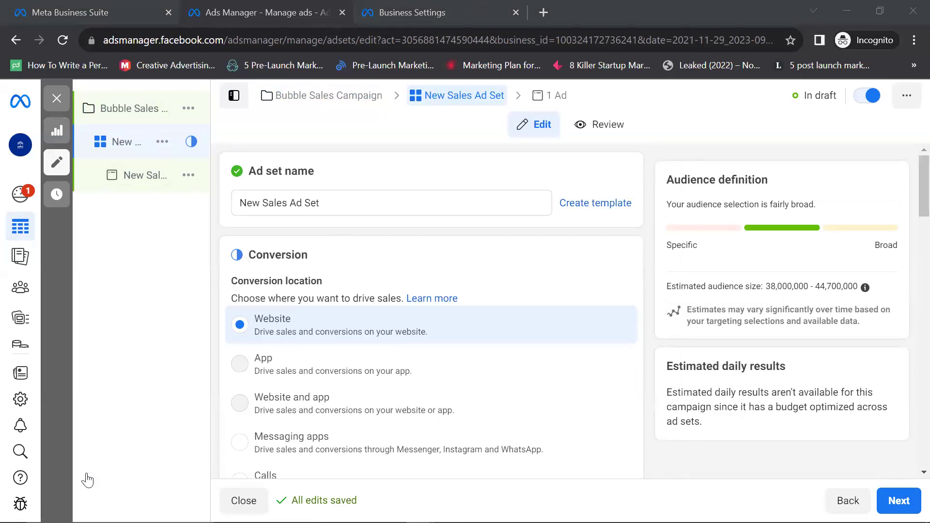
pyautogui.moveTo(192, 275)
pyautogui.scroll(-5, 336, 290)
pyautogui.scroll(4, 333, 276)
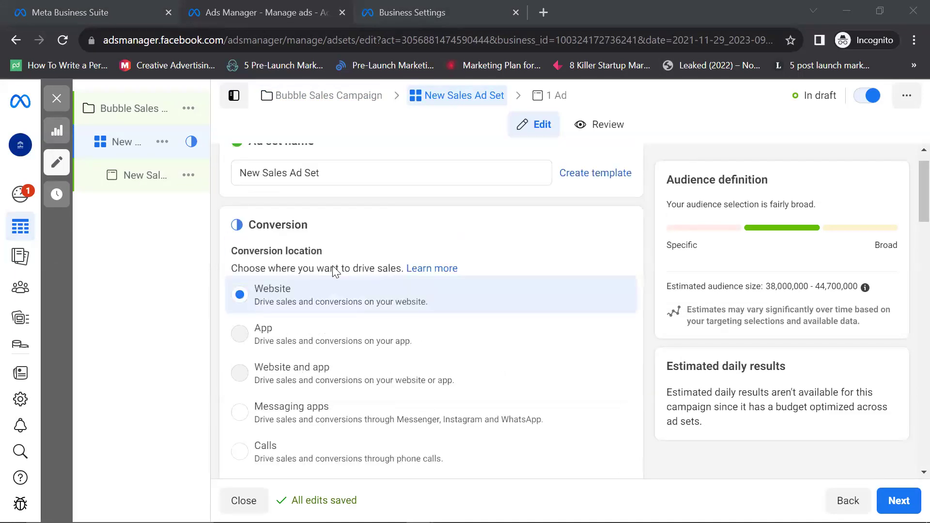
pyautogui.scroll(1, 333, 271)
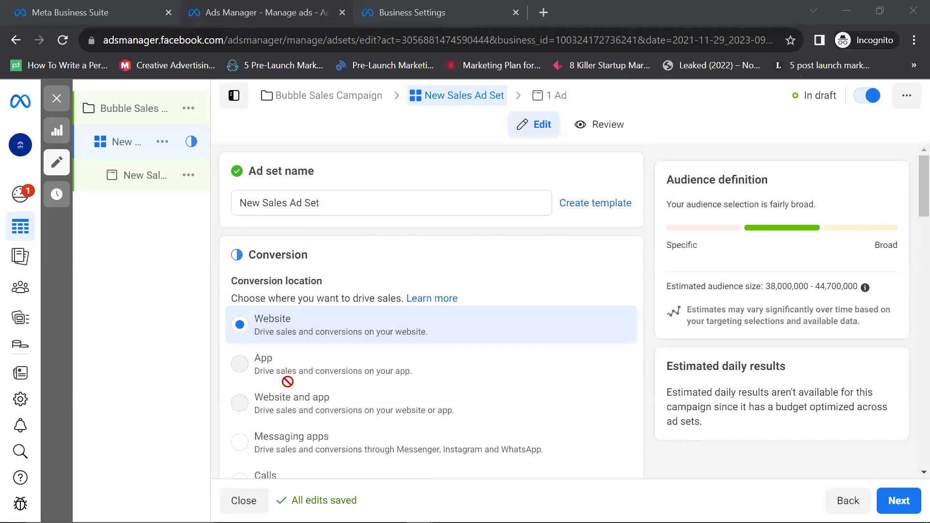
pyautogui.scroll(-4, 291, 400)
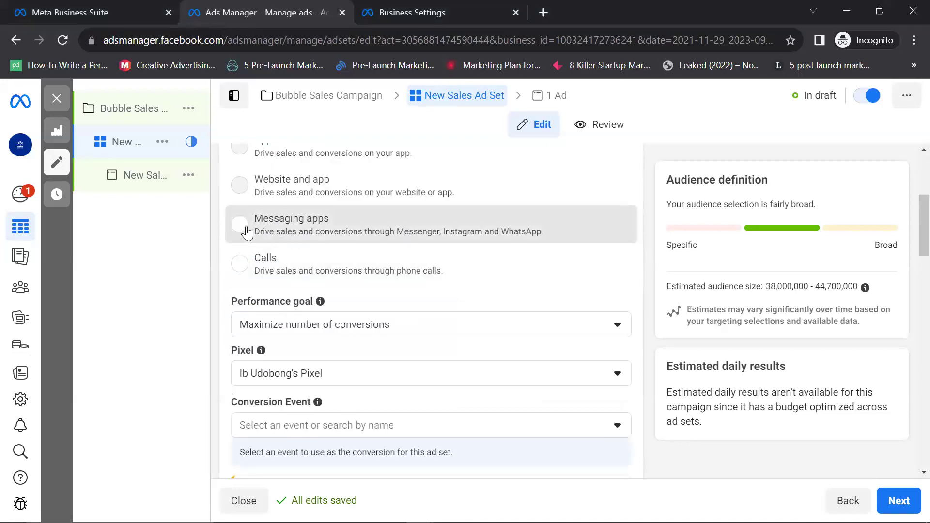
pyautogui.click(304, 214)
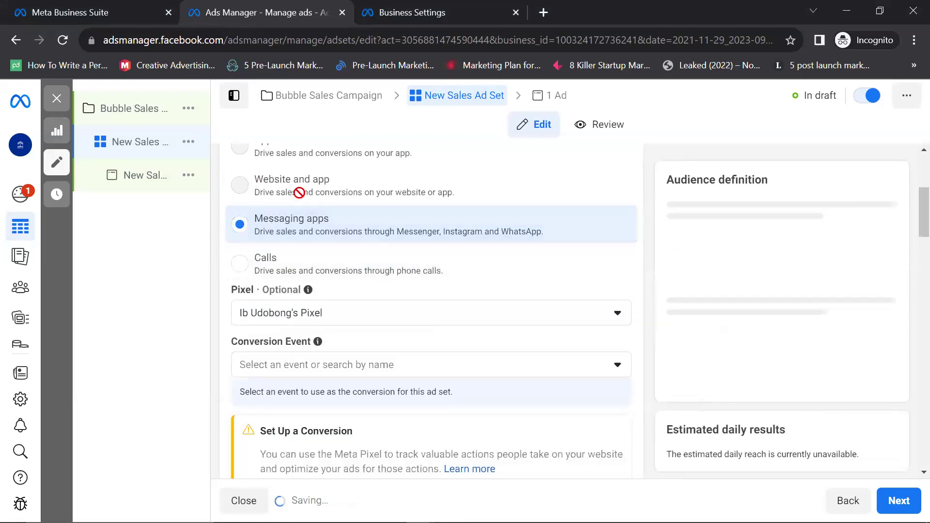
pyautogui.scroll(3, 288, 199)
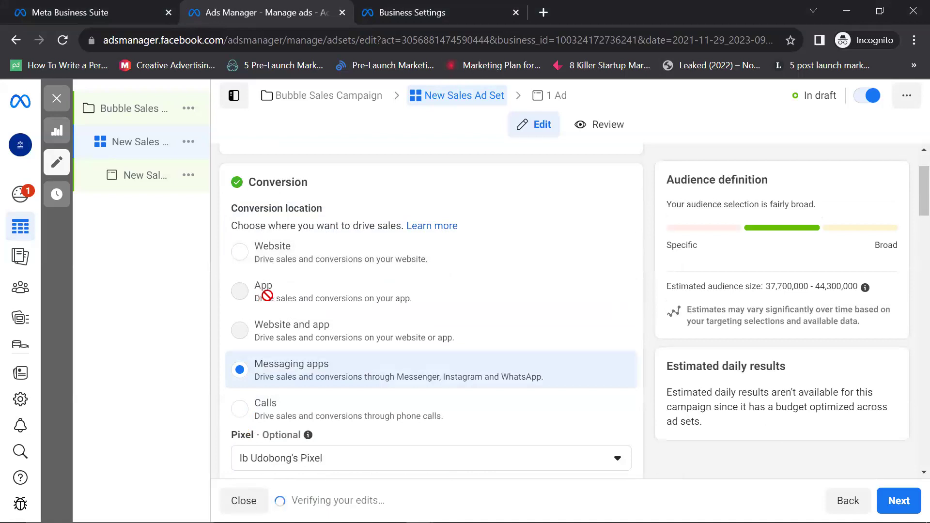
pyautogui.click(294, 364)
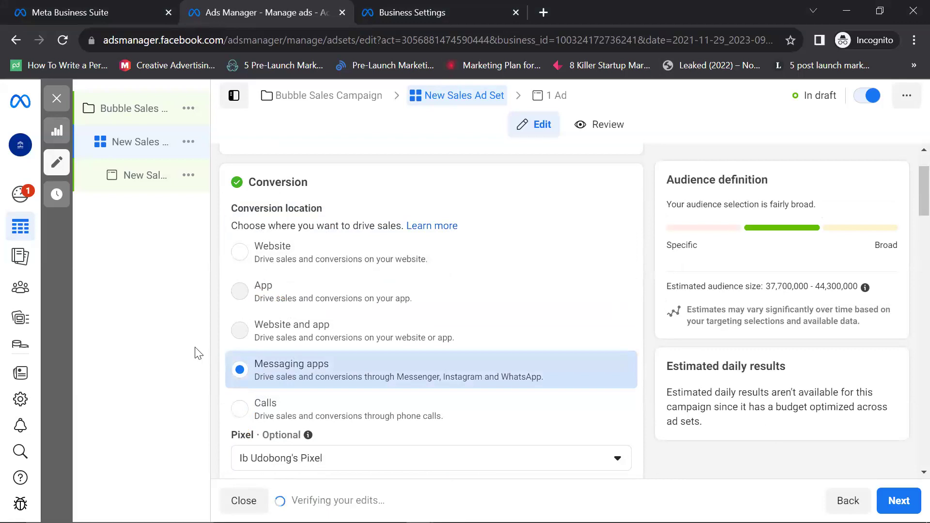
pyautogui.click(177, 358)
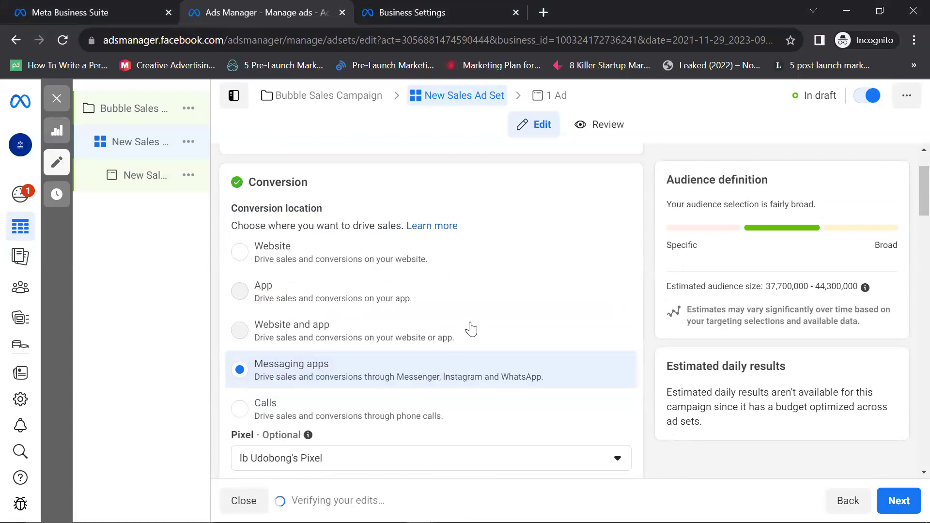
# Step: Check the pixel options, then choose Purchase as the conversion event
pyautogui.scroll(-1, 396, 337)
pyautogui.scroll(-4, 307, 272)
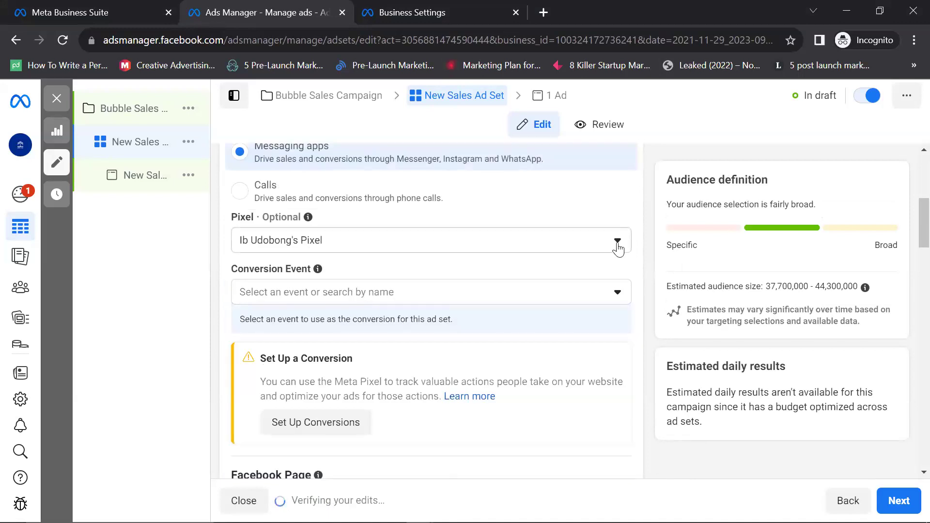
pyautogui.click(618, 248)
pyautogui.press('Escape')
pyautogui.click(617, 294)
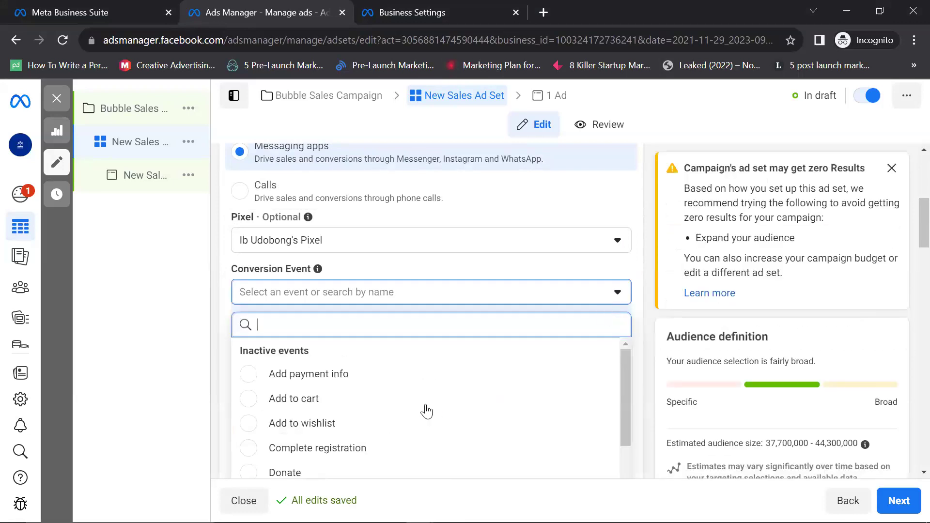
pyautogui.scroll(-5, 425, 408)
pyautogui.scroll(5, 336, 394)
pyautogui.scroll(-2, 473, 337)
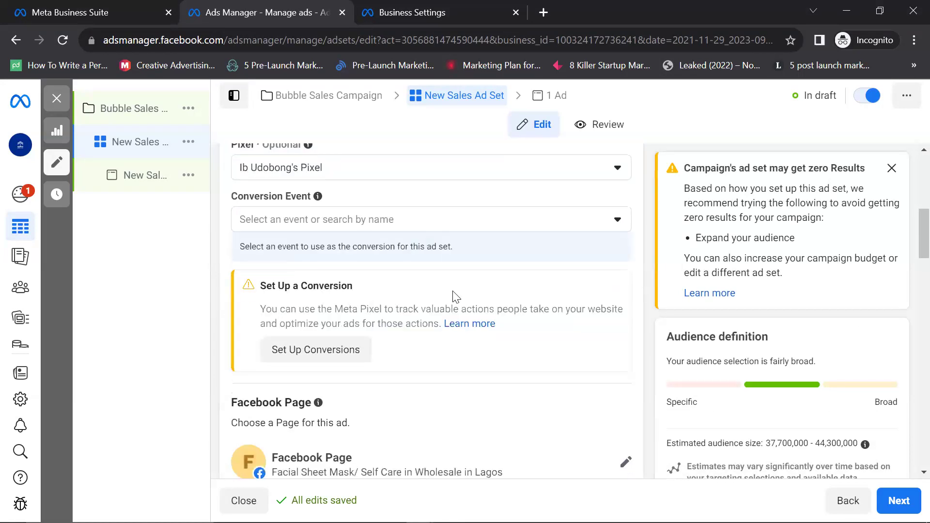
pyautogui.scroll(-3, 336, 345)
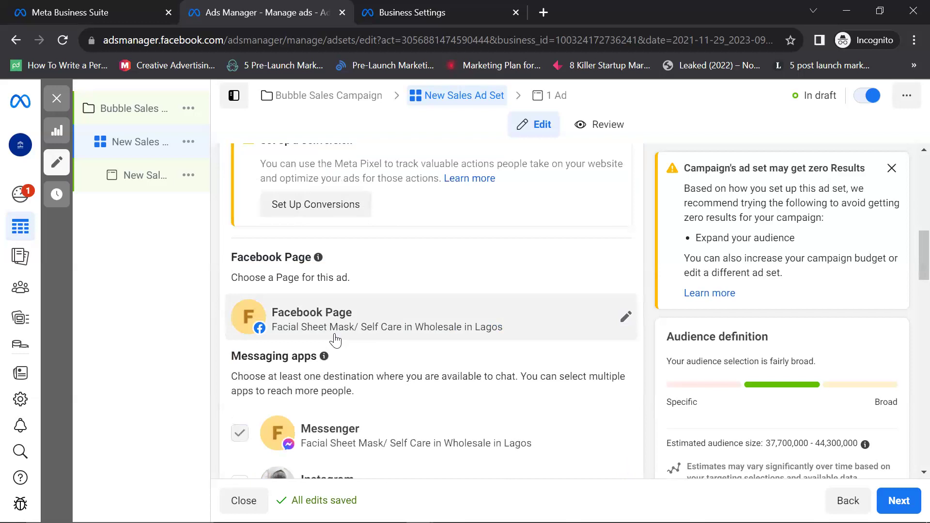
pyautogui.scroll(5, 320, 309)
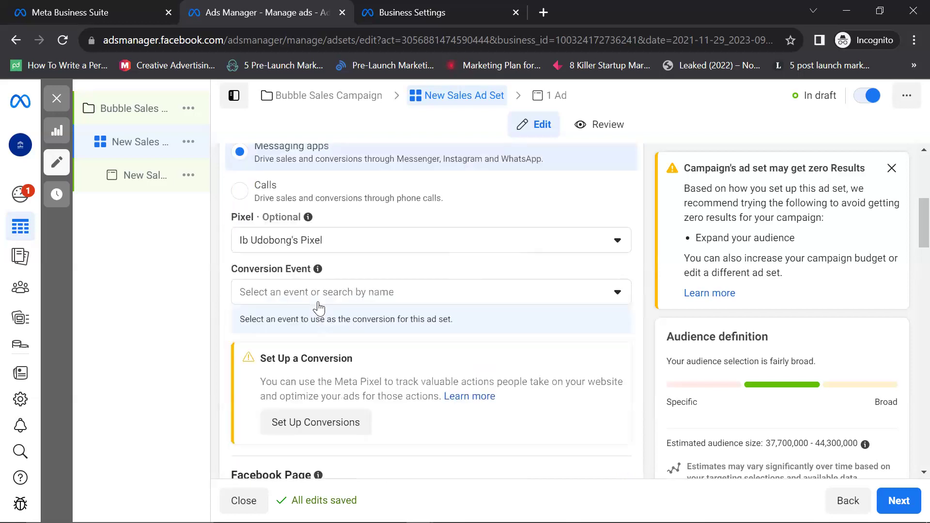
pyautogui.scroll(3, 319, 308)
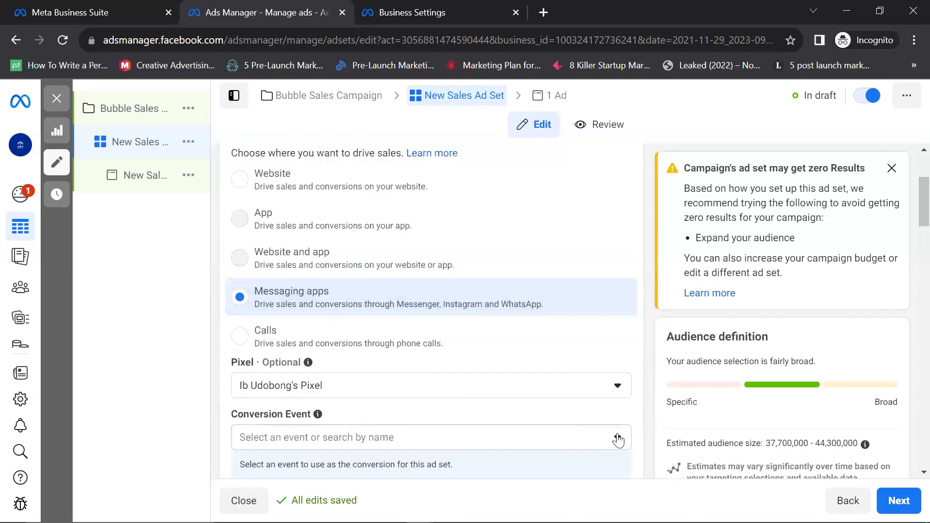
pyautogui.click(424, 436)
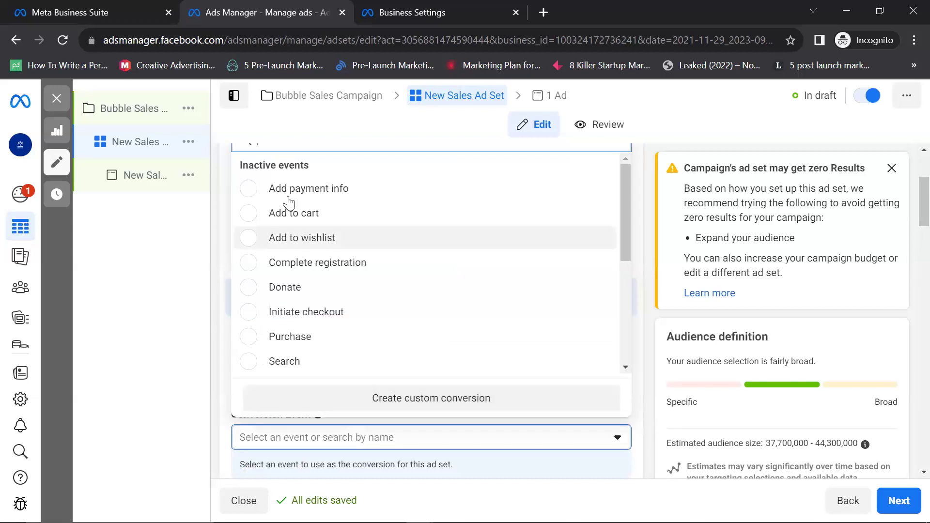
pyautogui.scroll(-5, 291, 202)
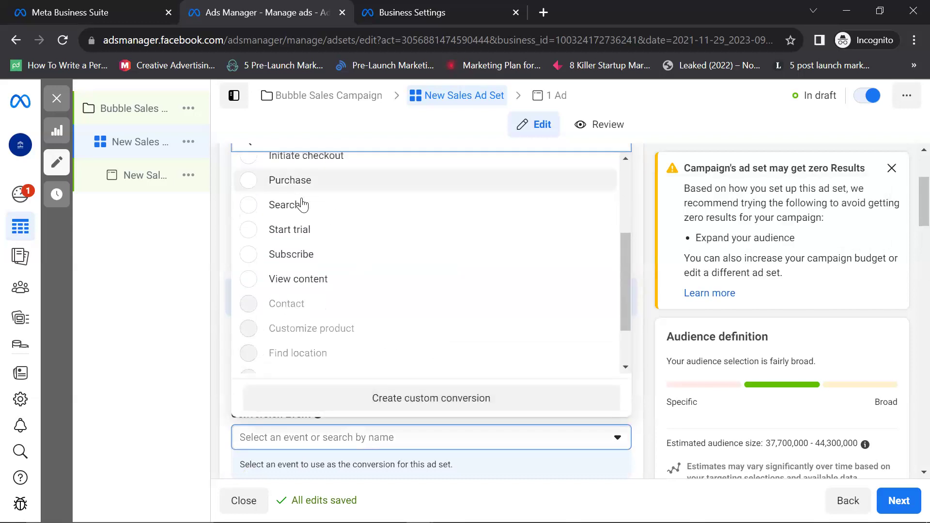
pyautogui.scroll(3, 301, 203)
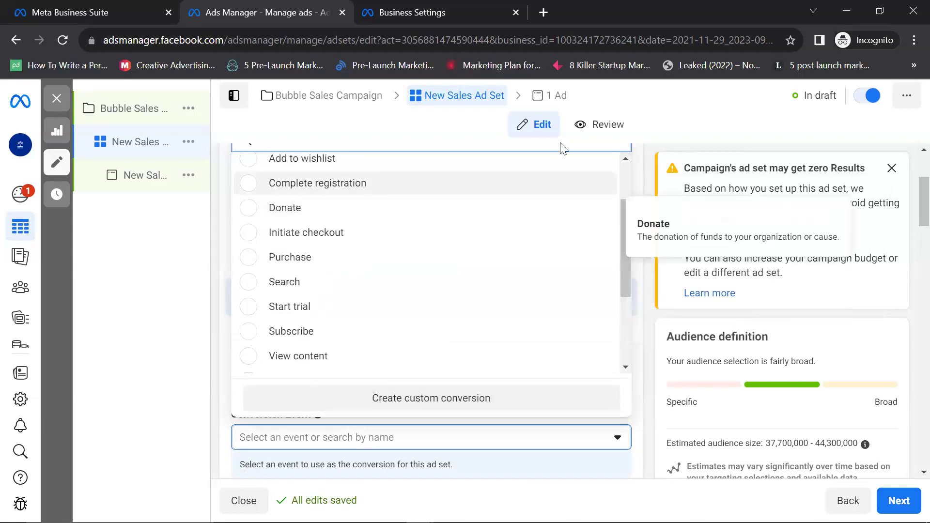
pyautogui.click(363, 255)
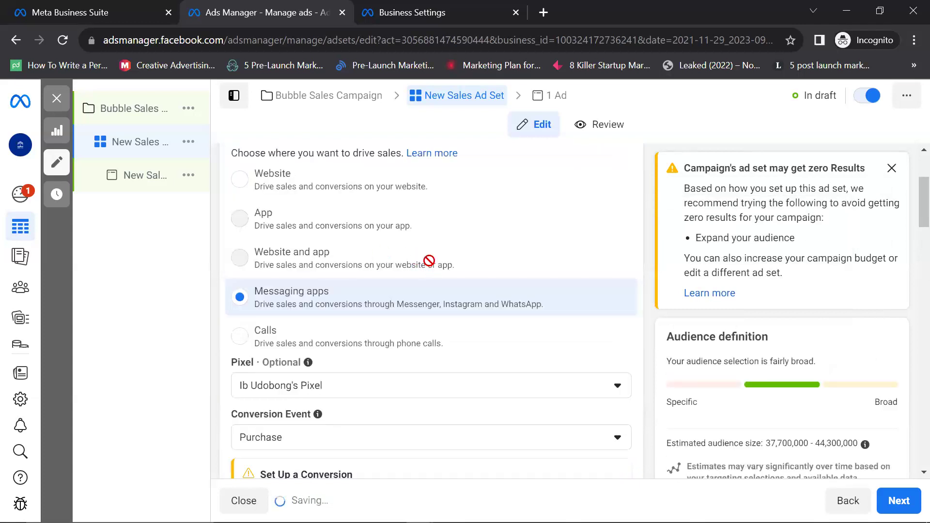
# Step: Choose Ekocrib as the ad set's Facebook Page
pyautogui.scroll(-4, 372, 241)
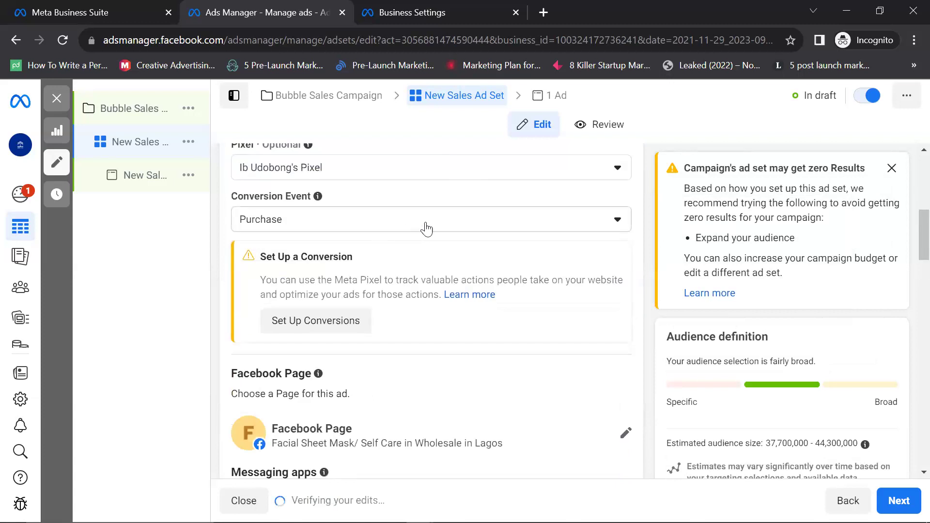
pyautogui.scroll(-3, 382, 302)
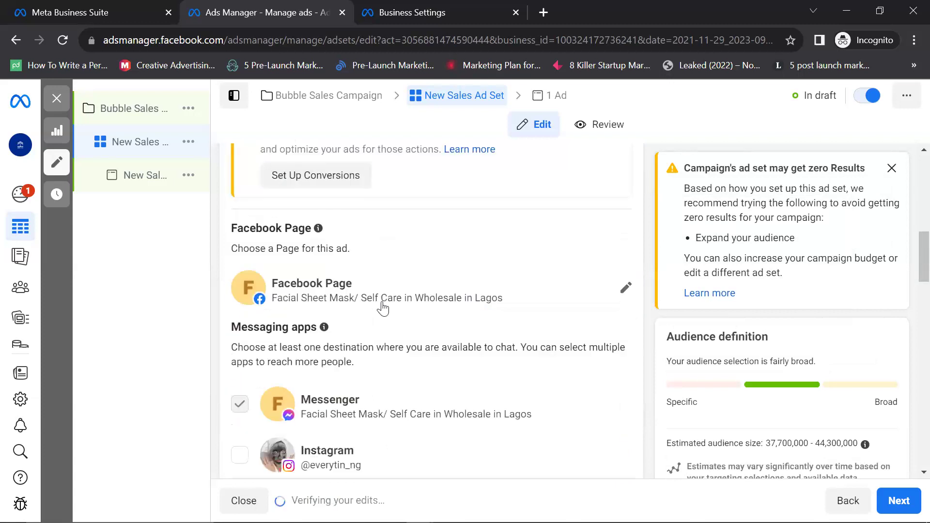
pyautogui.scroll(-3, 382, 289)
pyautogui.scroll(3, 384, 291)
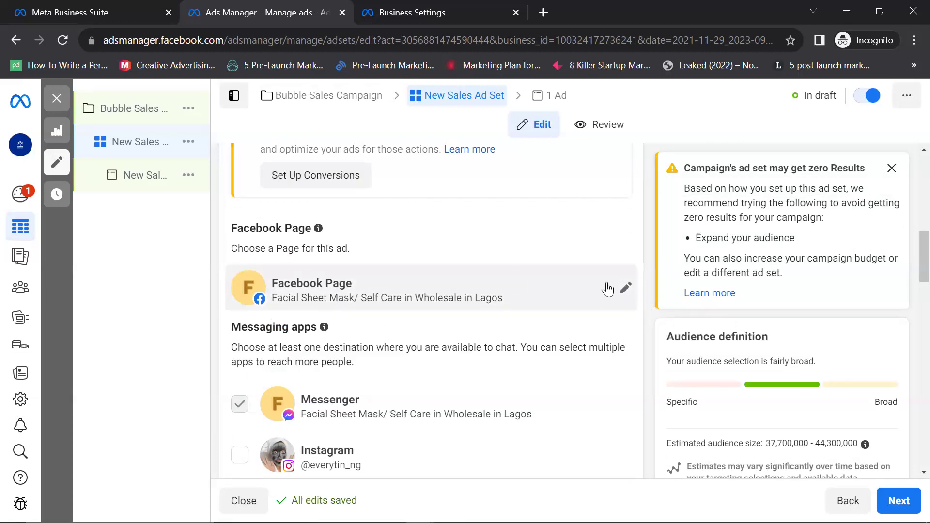
pyautogui.click(624, 289)
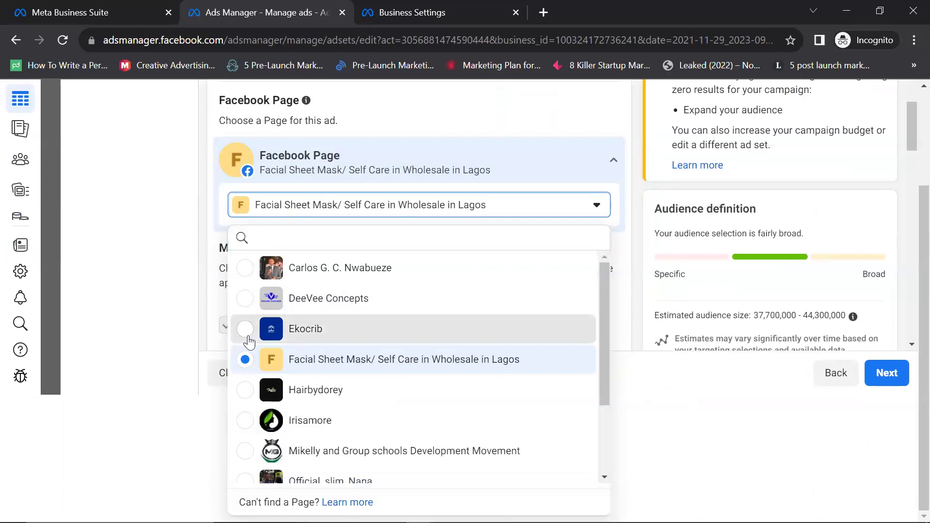
pyautogui.click(244, 334)
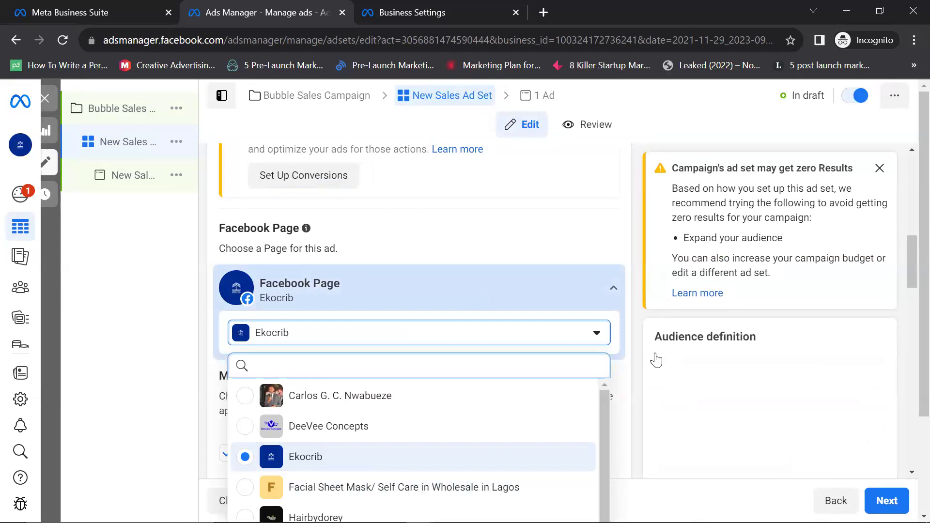
pyautogui.click(631, 370)
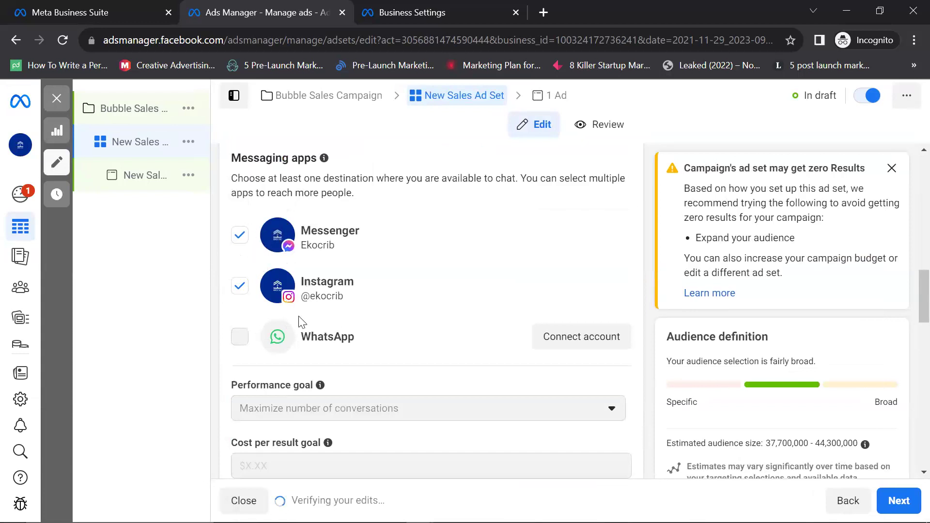
# Step: Scroll down through the ad set to the Budget & schedule section
pyautogui.scroll(6, 274, 267)
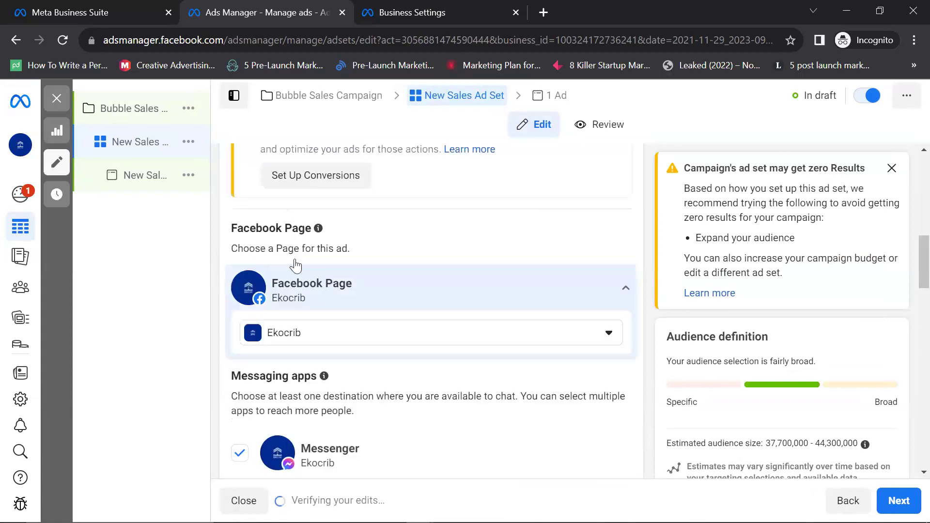
pyautogui.scroll(-3, 292, 266)
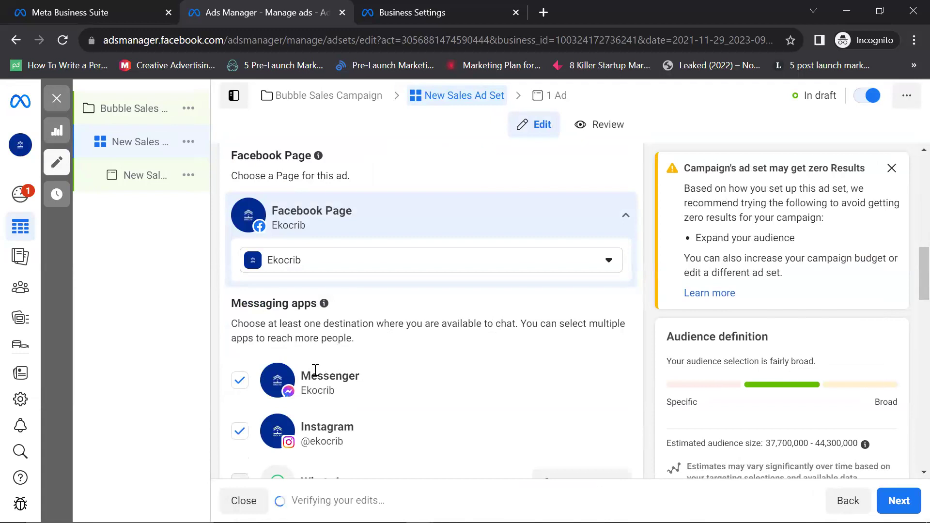
pyautogui.scroll(-3, 271, 344)
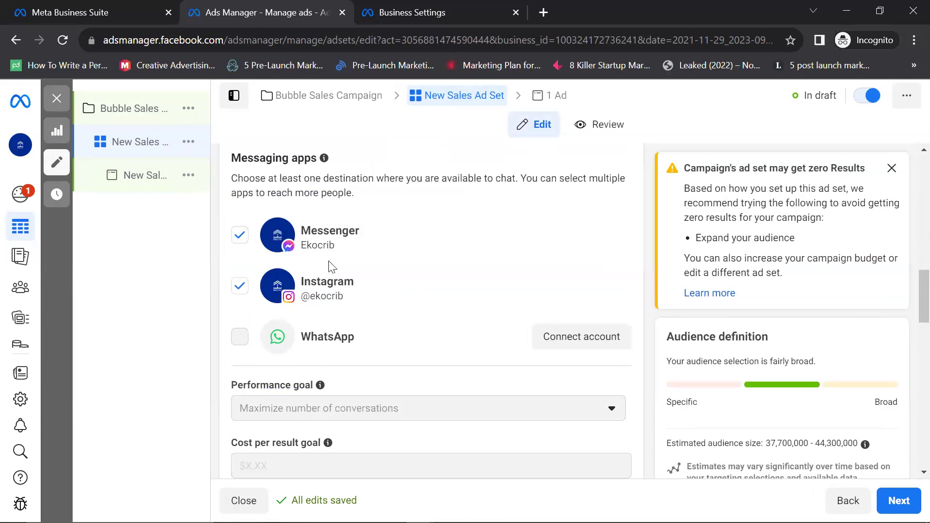
pyautogui.scroll(-4, 327, 264)
pyautogui.scroll(3, 327, 265)
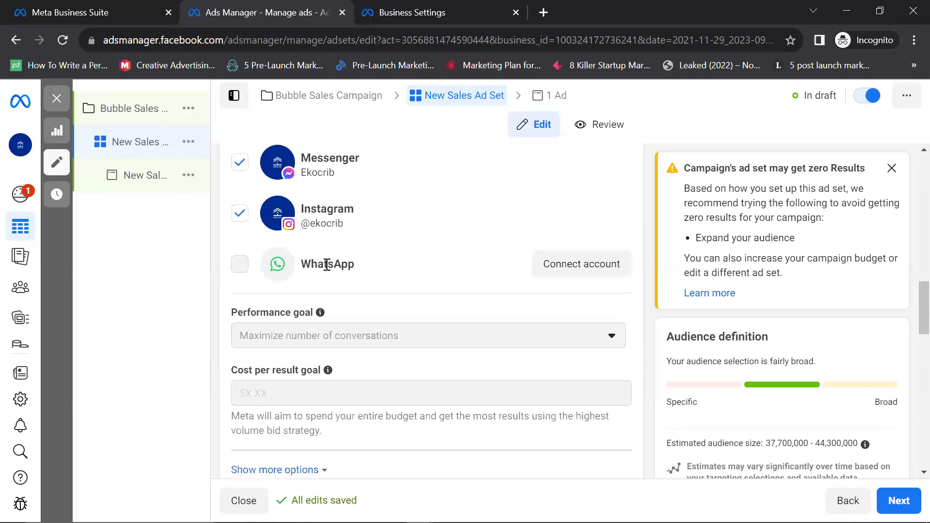
pyautogui.scroll(-6, 327, 264)
pyautogui.scroll(7, 331, 269)
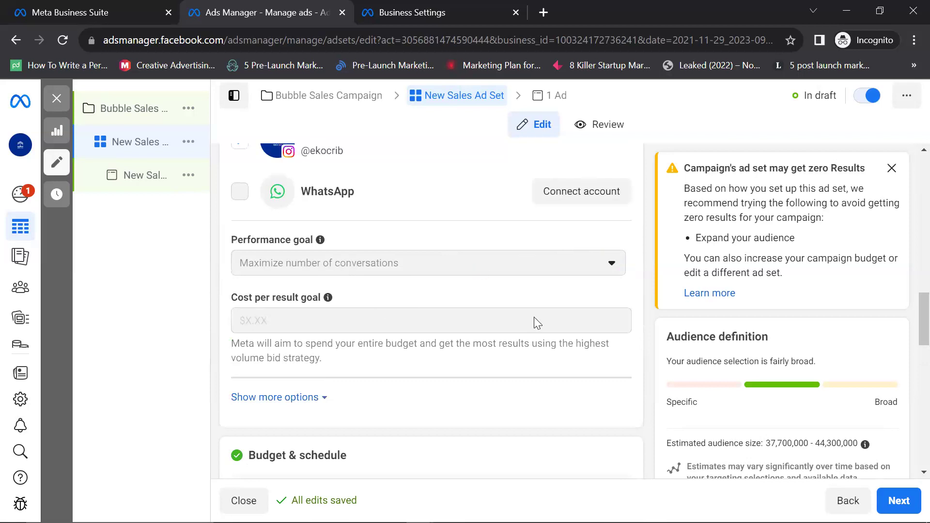
pyautogui.scroll(-3, 486, 339)
pyautogui.scroll(-3, 290, 338)
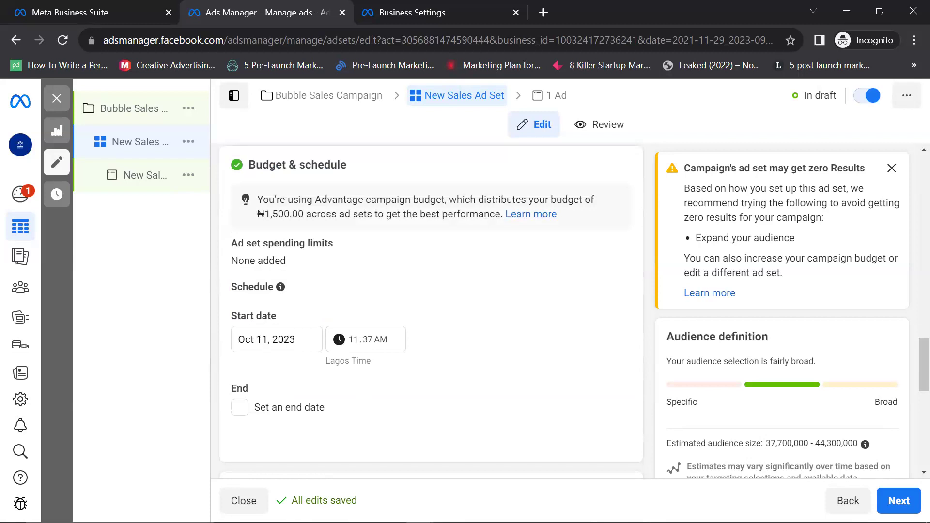
# Step: Change the Oct 11, 2023 start time to 1:00 PM
pyautogui.click(360, 339)
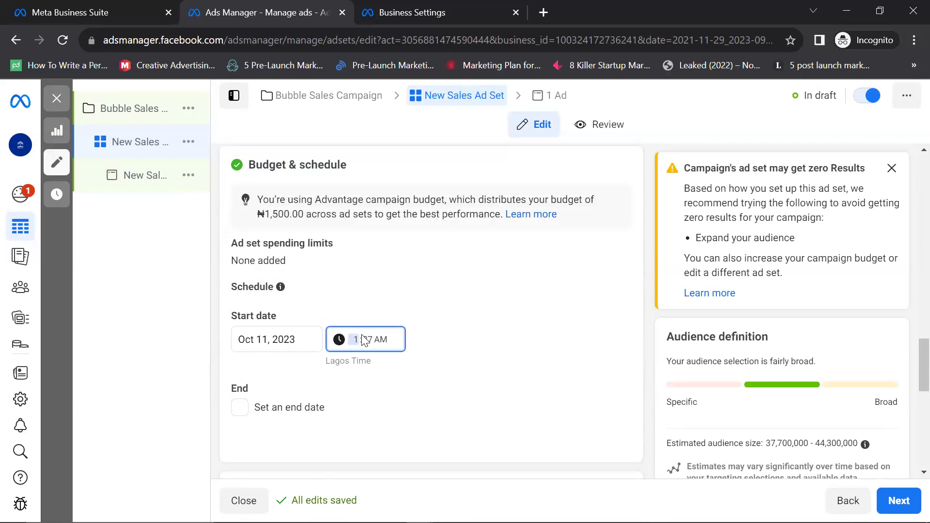
pyautogui.click(367, 339)
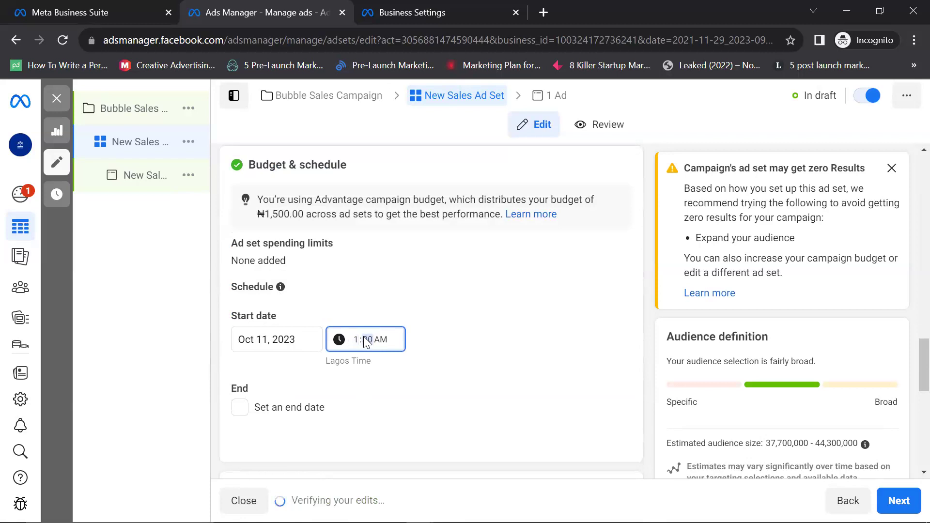
pyautogui.click(384, 344)
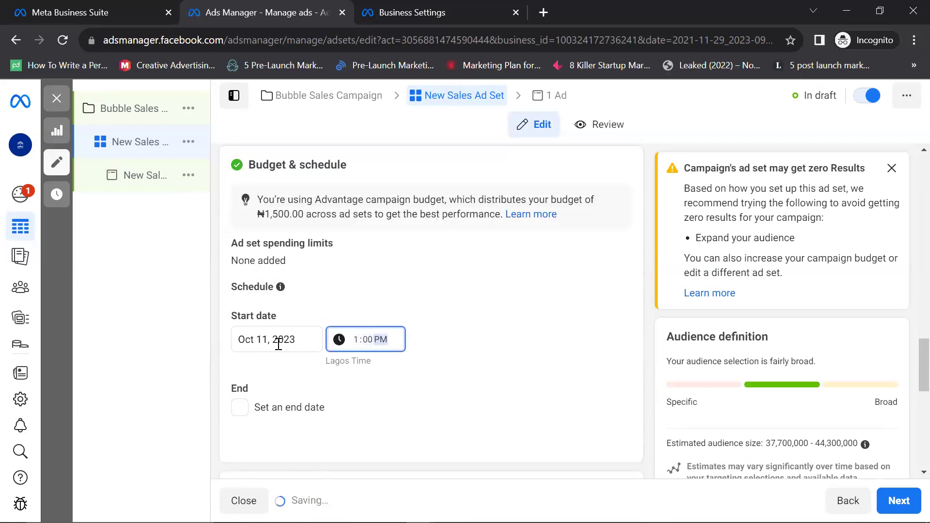
pyautogui.scroll(-3, 259, 339)
# Step: Add an end date of 10/18/2023 at 12:00 AM
pyautogui.click(242, 266)
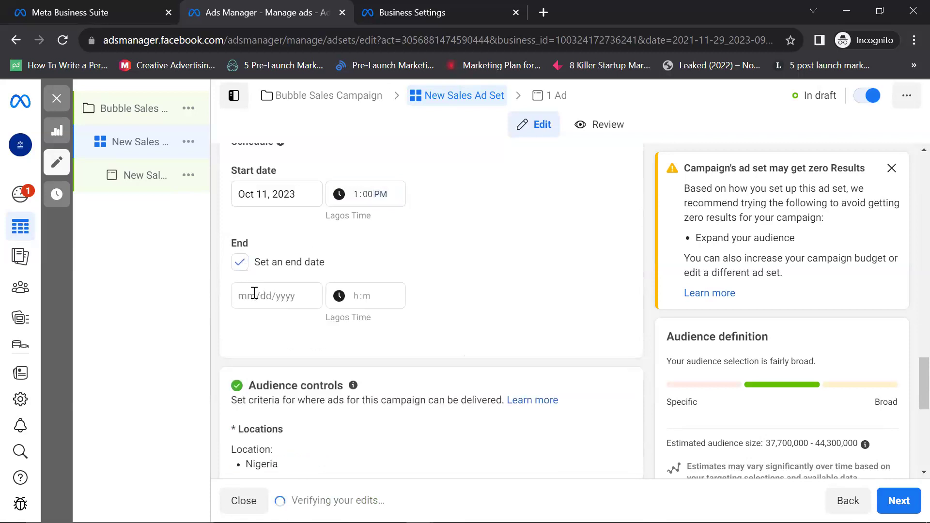
pyautogui.click(254, 293)
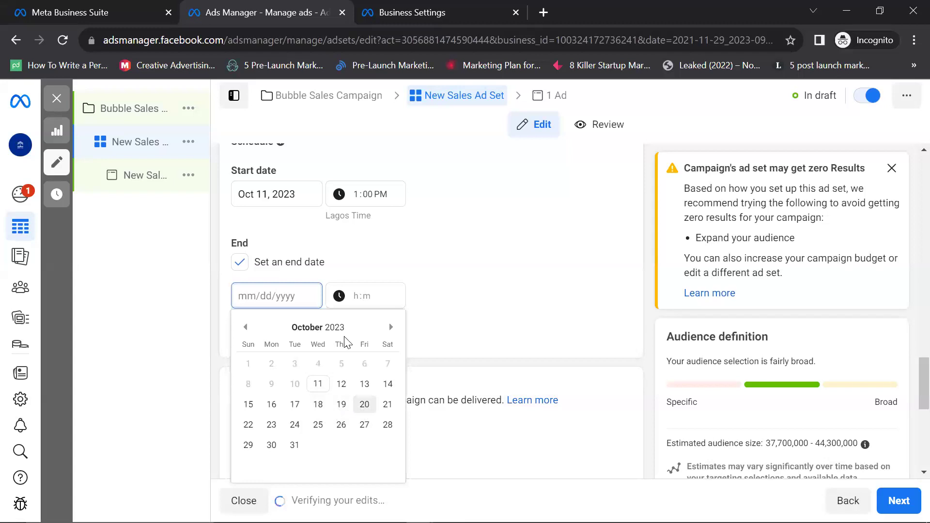
pyautogui.press('Return')
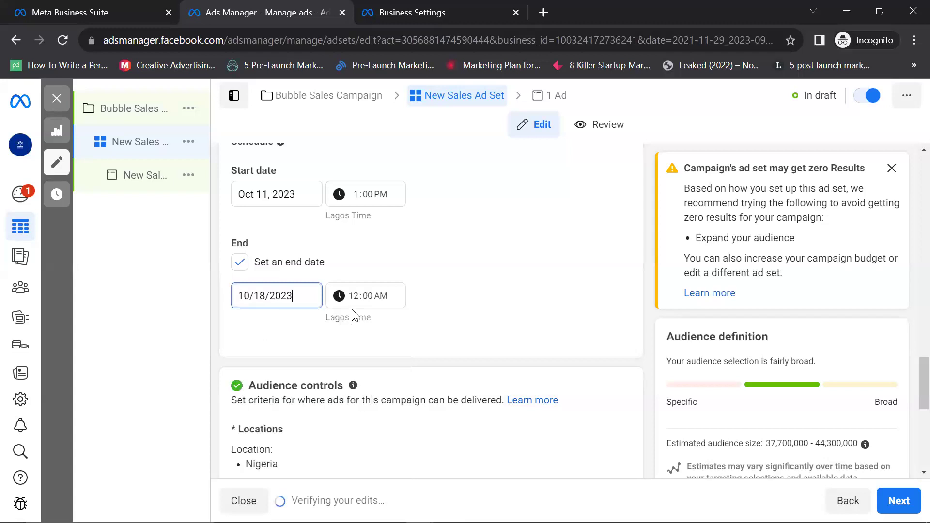
pyautogui.scroll(-6, 353, 315)
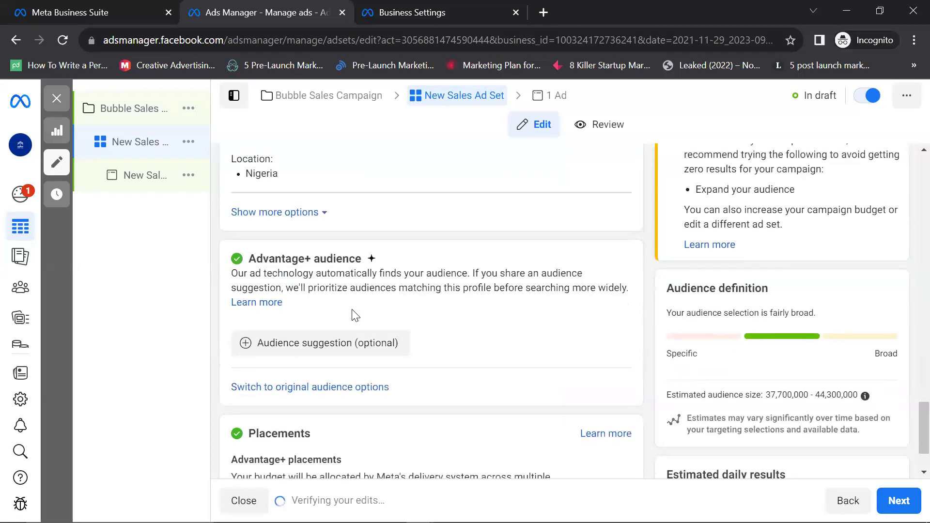
pyautogui.scroll(3, 353, 315)
pyautogui.scroll(5, 352, 316)
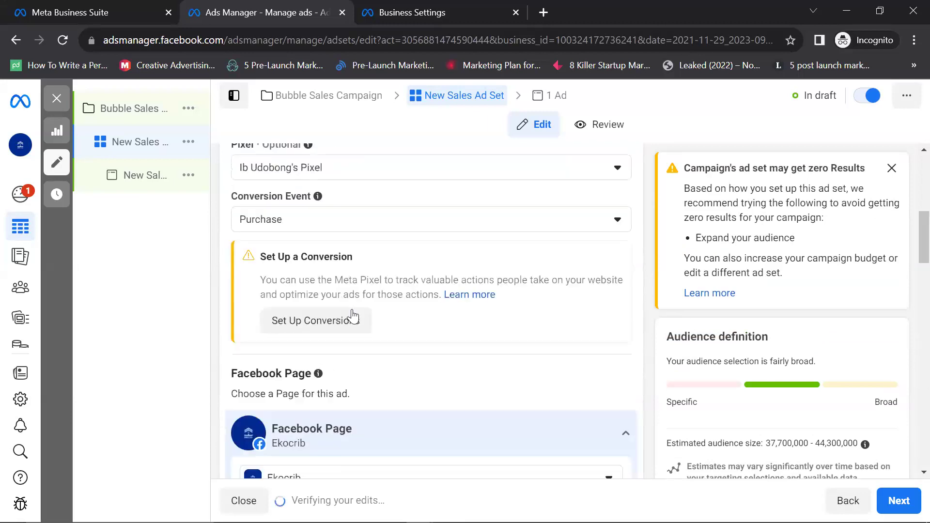
pyautogui.scroll(-3, 353, 315)
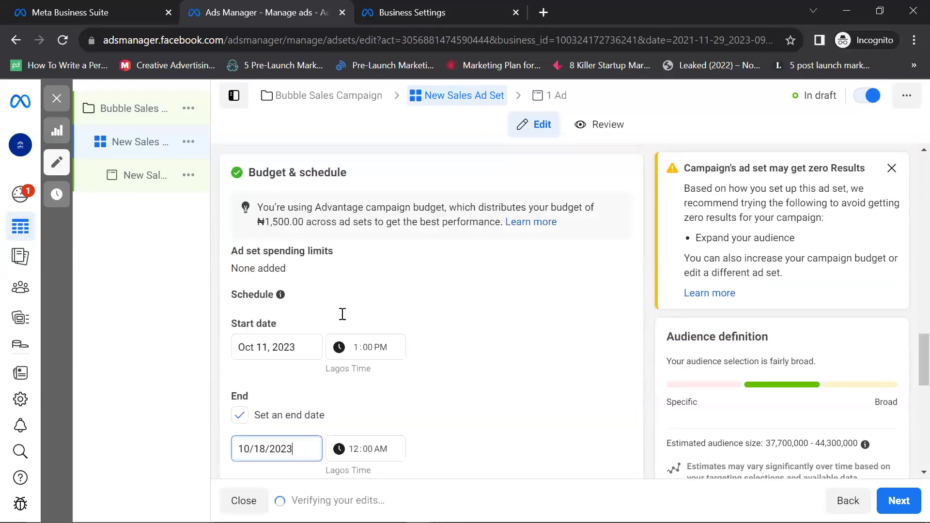
pyautogui.scroll(-3, 342, 314)
pyautogui.scroll(-3, 233, 322)
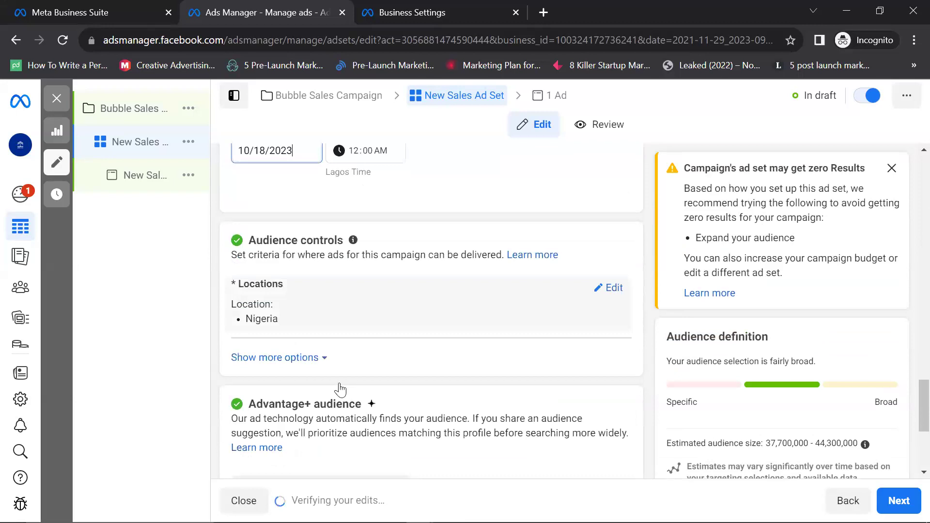
pyautogui.scroll(-3, 340, 390)
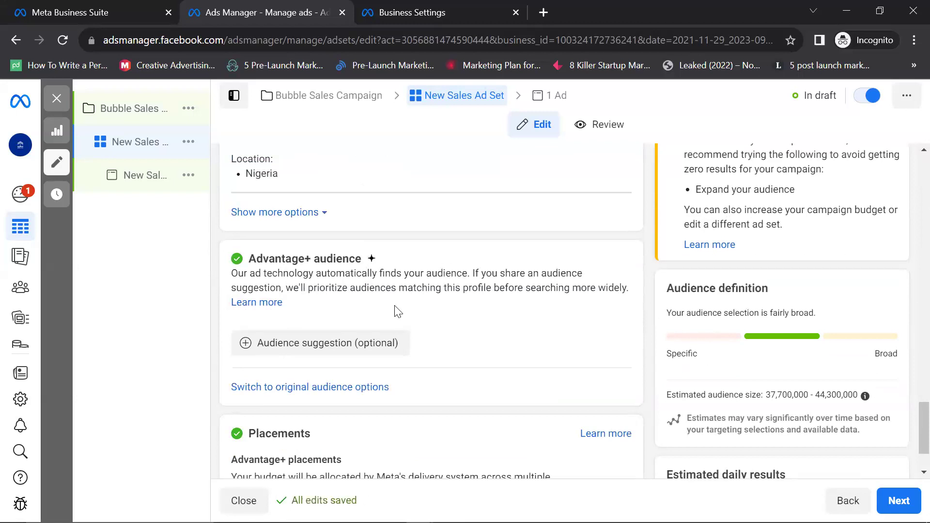
# Step: Expand Advantage+ audience suggestions, showing age 18 - 65+, all genders and empty detailed targeting
pyautogui.scroll(-2, 398, 311)
pyautogui.scroll(3, 395, 310)
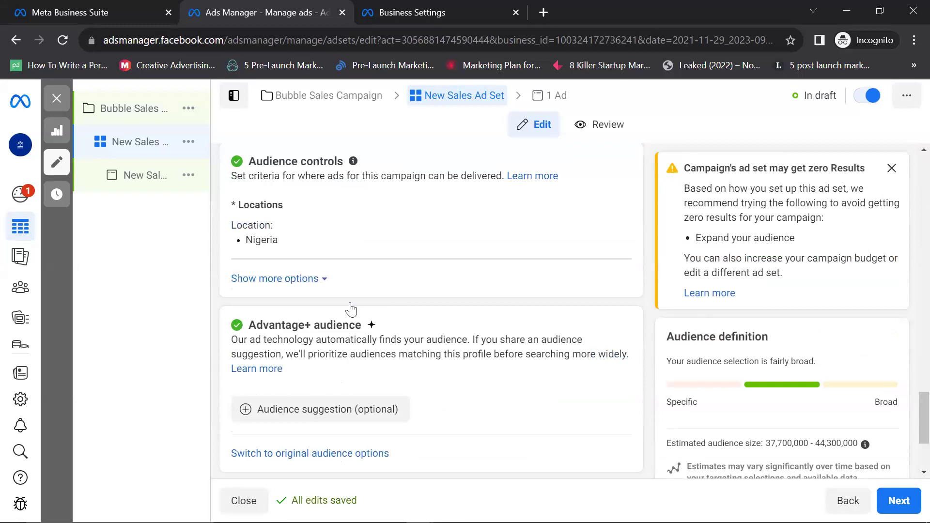
pyautogui.scroll(-3, 349, 307)
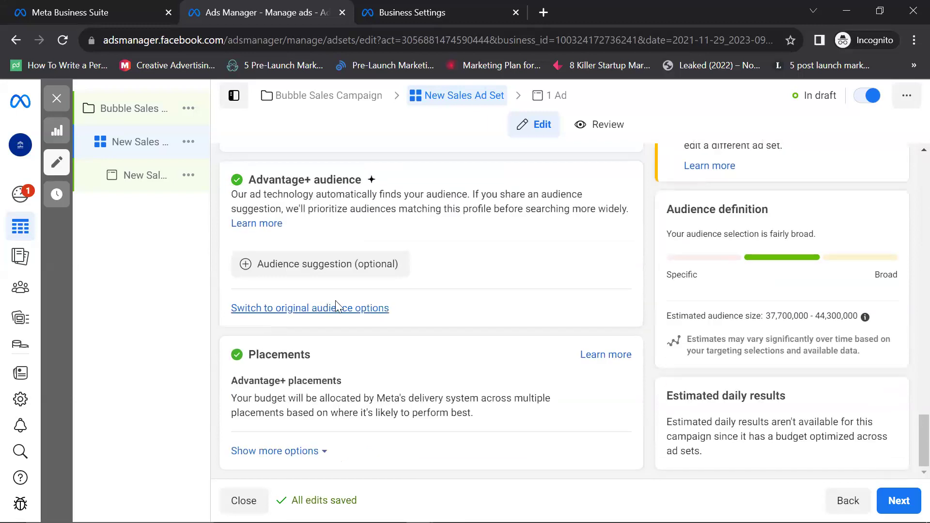
pyautogui.click(317, 271)
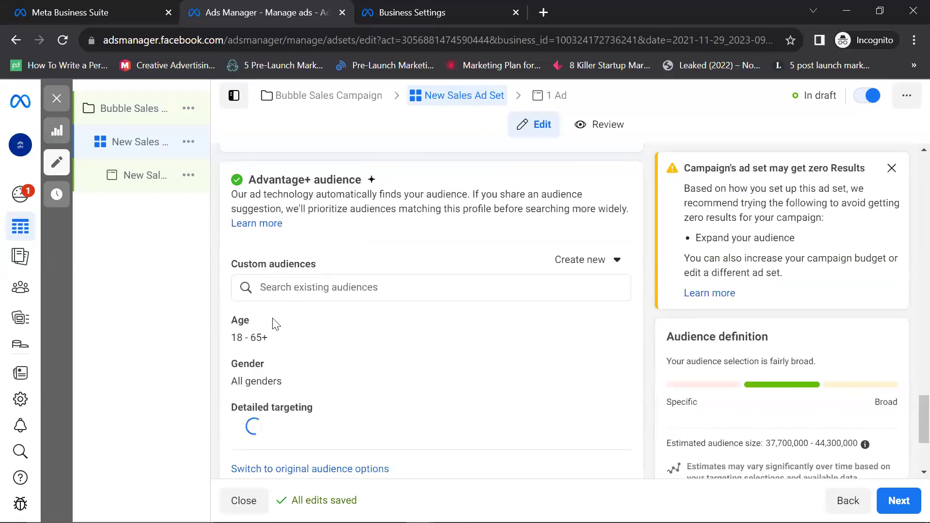
pyautogui.scroll(-1, 274, 315)
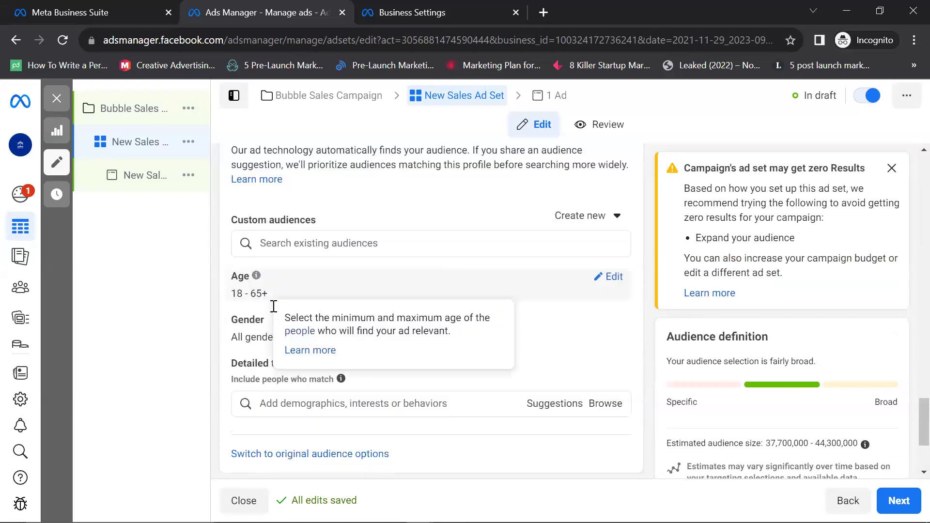
pyautogui.scroll(2, 267, 309)
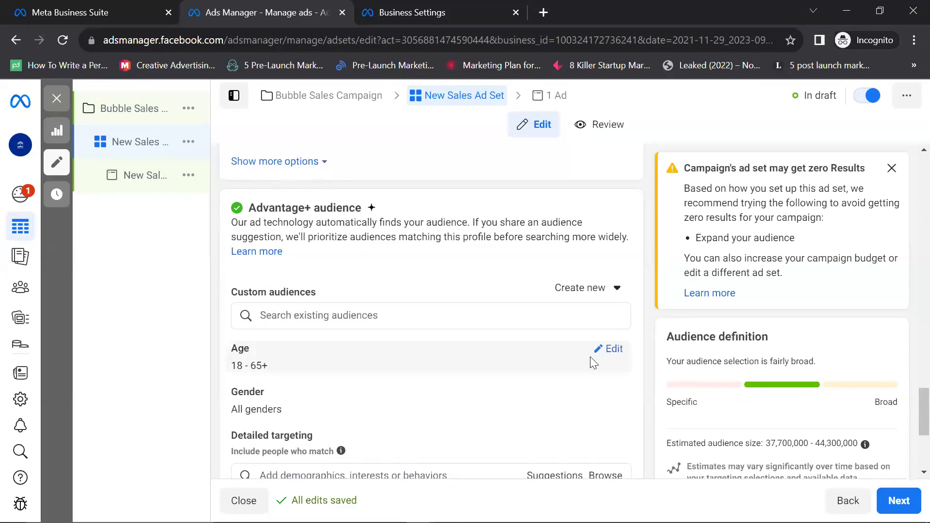
# Step: Raise the minimum audience age from 18 to 20
pyautogui.click(612, 349)
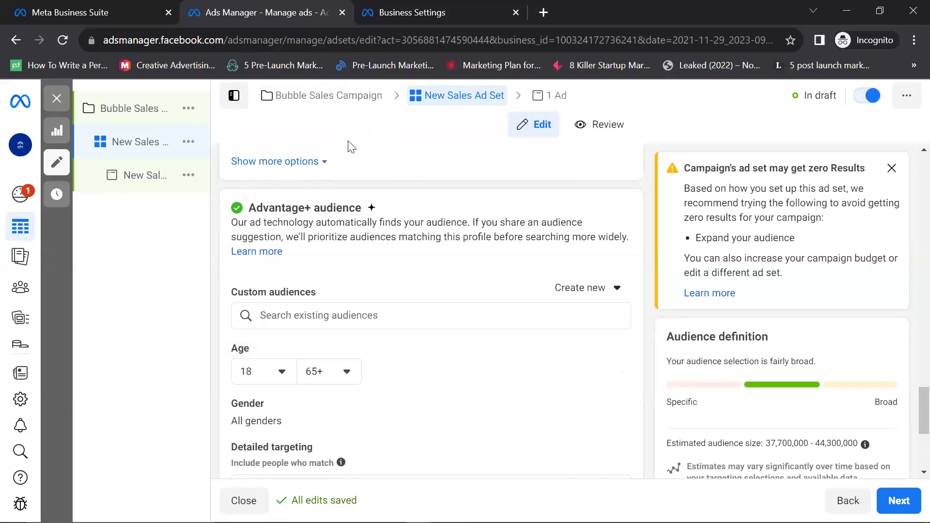
pyautogui.click(284, 371)
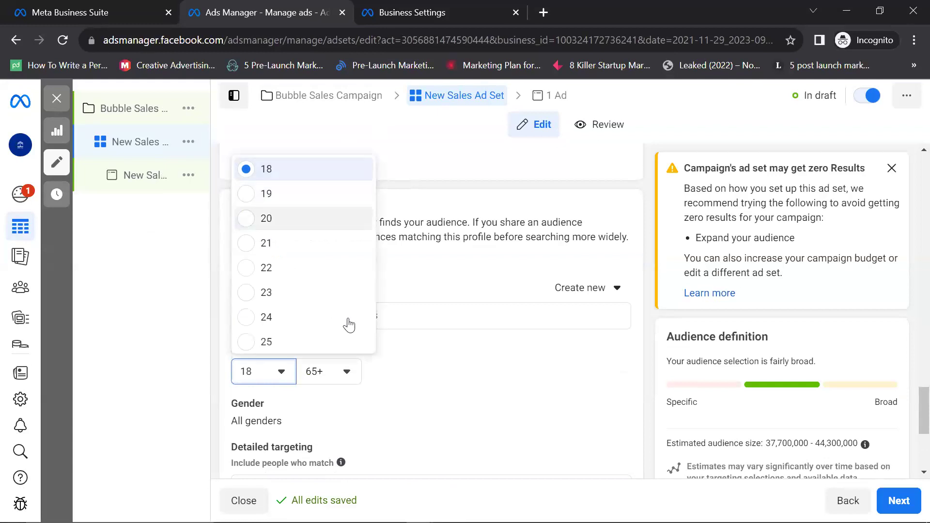
pyautogui.press('Return')
# Step: Set the maximum audience age to 45, after trying 50 and 55
pyautogui.click(352, 373)
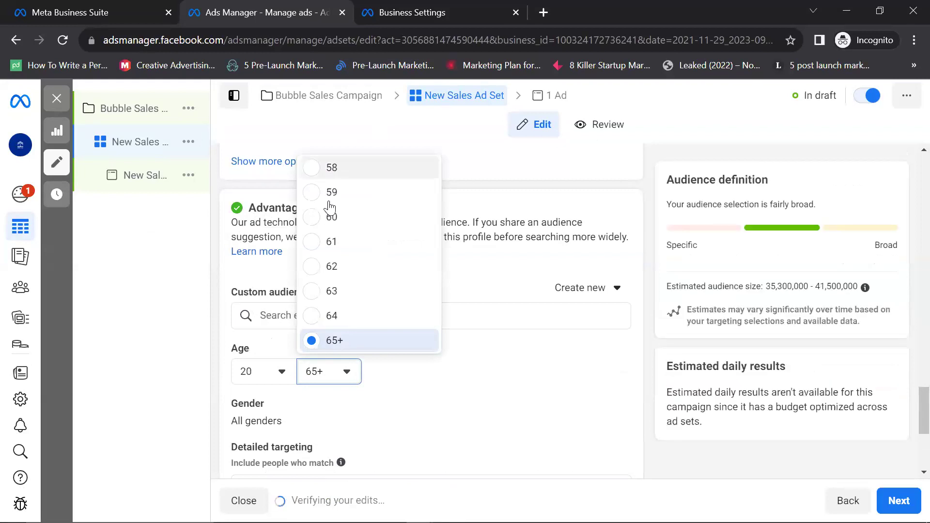
pyautogui.scroll(2, 329, 210)
pyautogui.scroll(3, 328, 209)
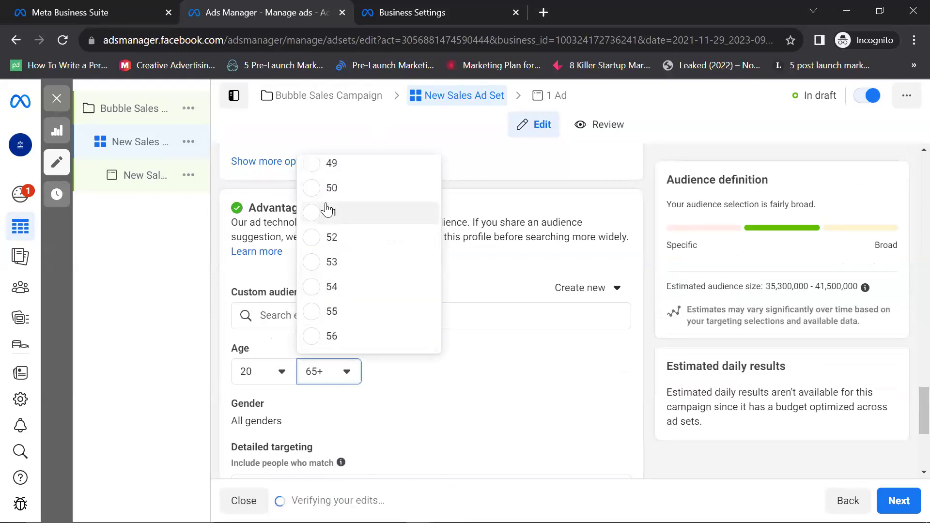
pyautogui.click(319, 189)
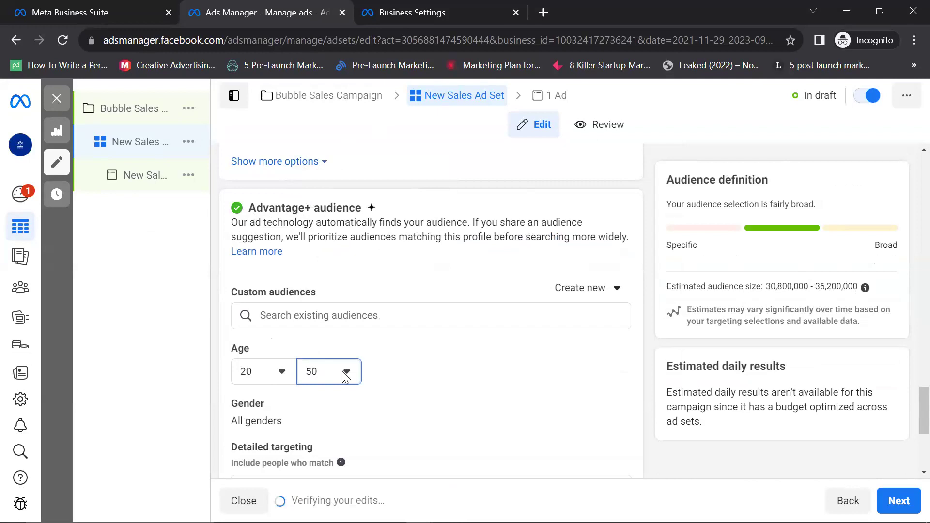
pyautogui.click(358, 371)
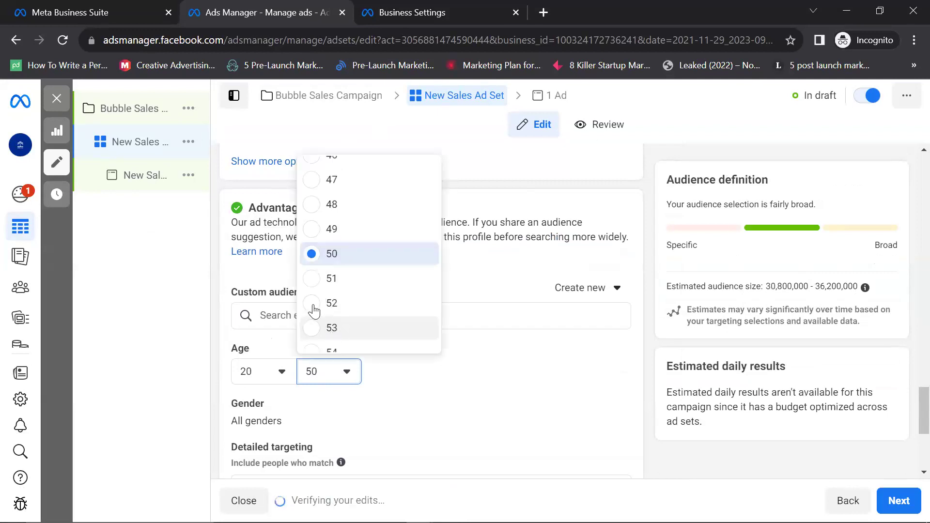
pyautogui.scroll(-2, 313, 310)
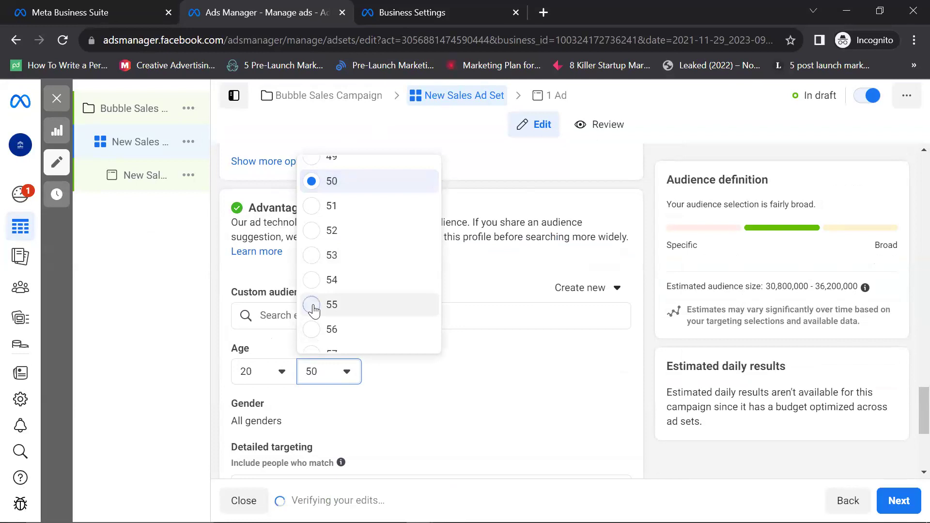
pyautogui.click(313, 306)
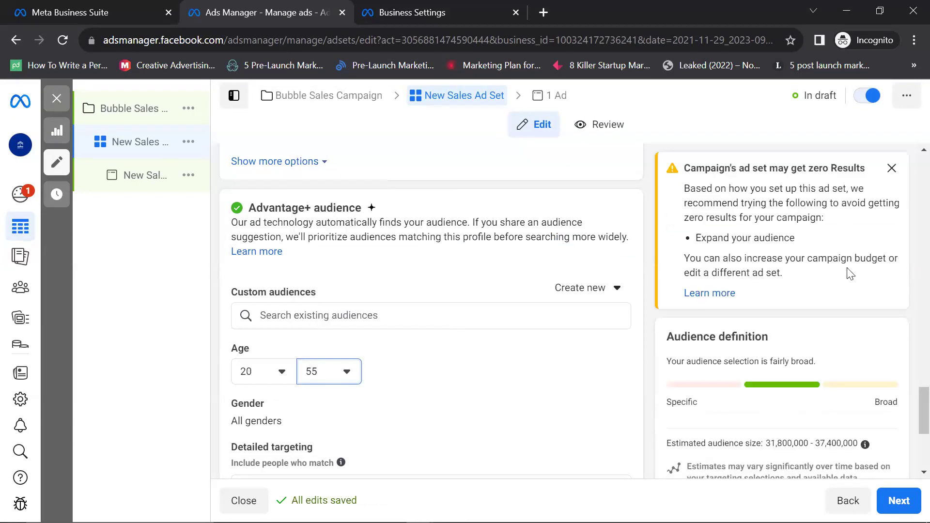
pyautogui.scroll(-5, 436, 252)
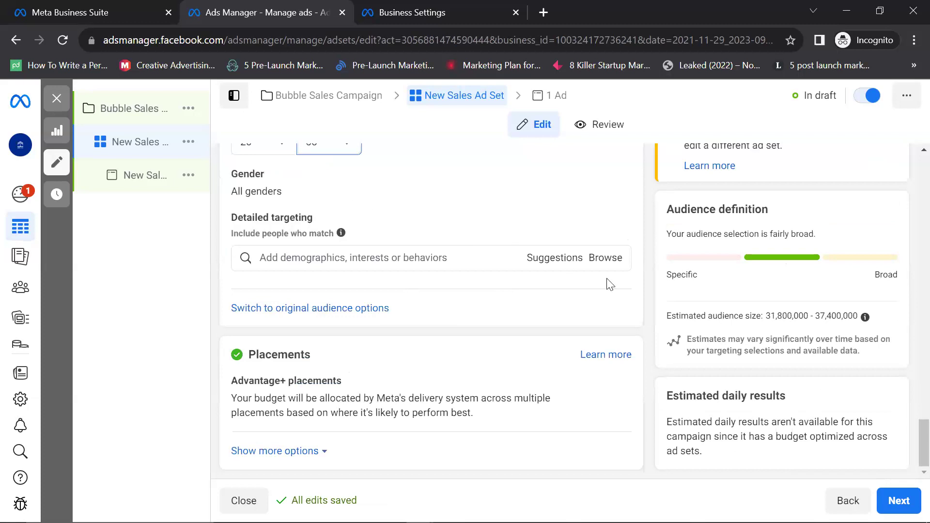
pyautogui.scroll(3, 313, 239)
pyautogui.click(345, 288)
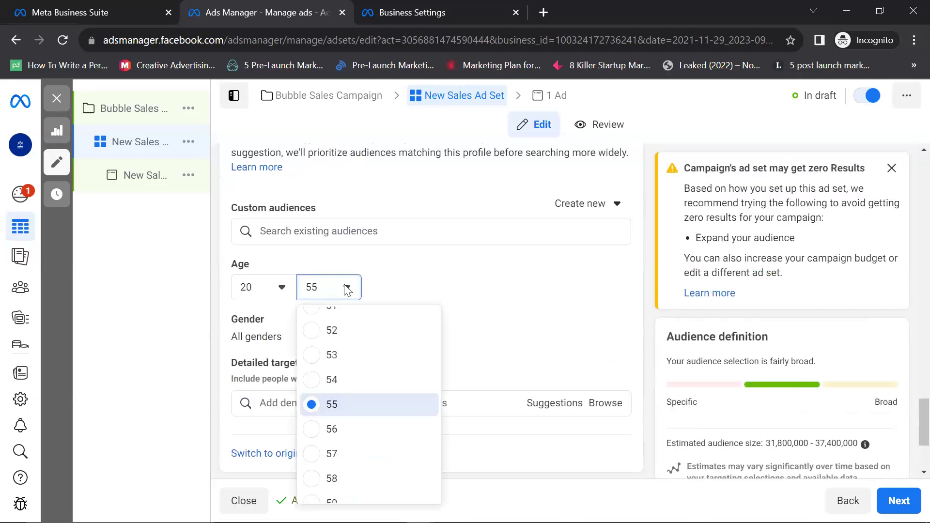
pyautogui.scroll(3, 334, 358)
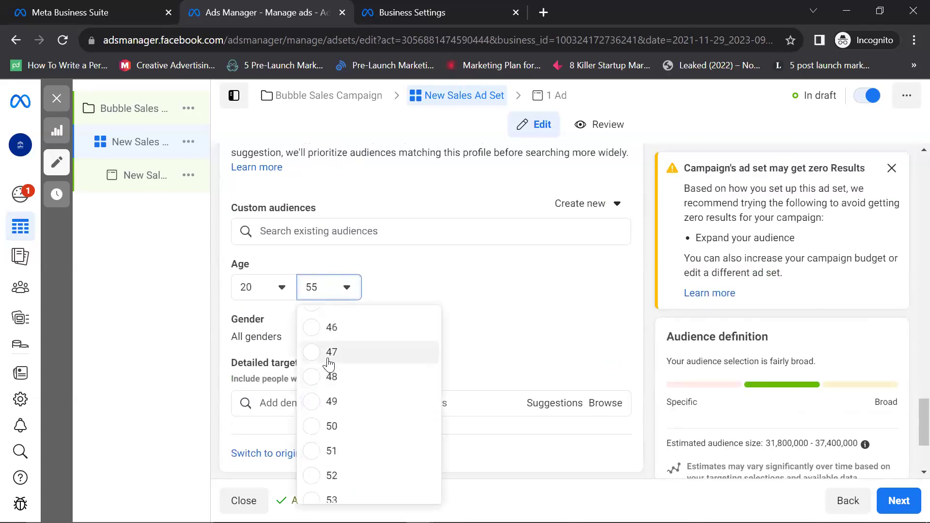
pyautogui.scroll(3, 328, 363)
pyautogui.scroll(-3, 328, 363)
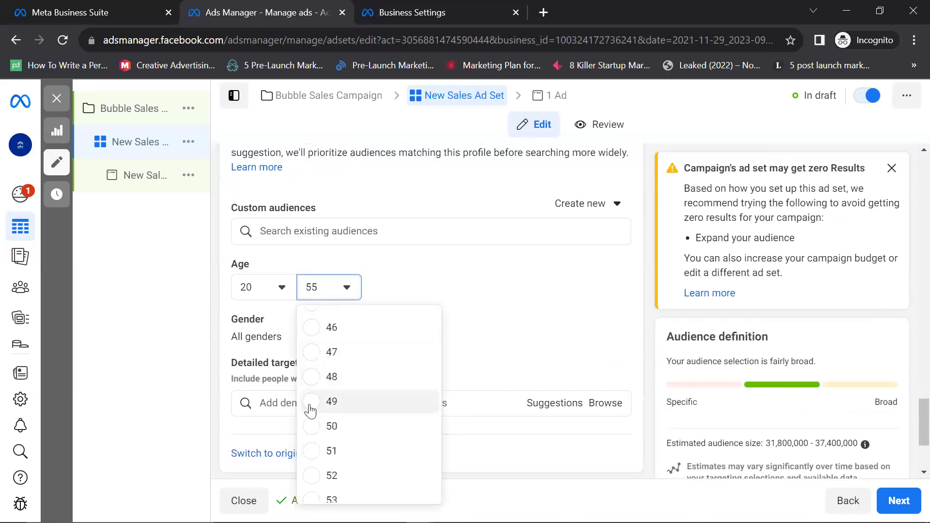
pyautogui.scroll(2, 326, 361)
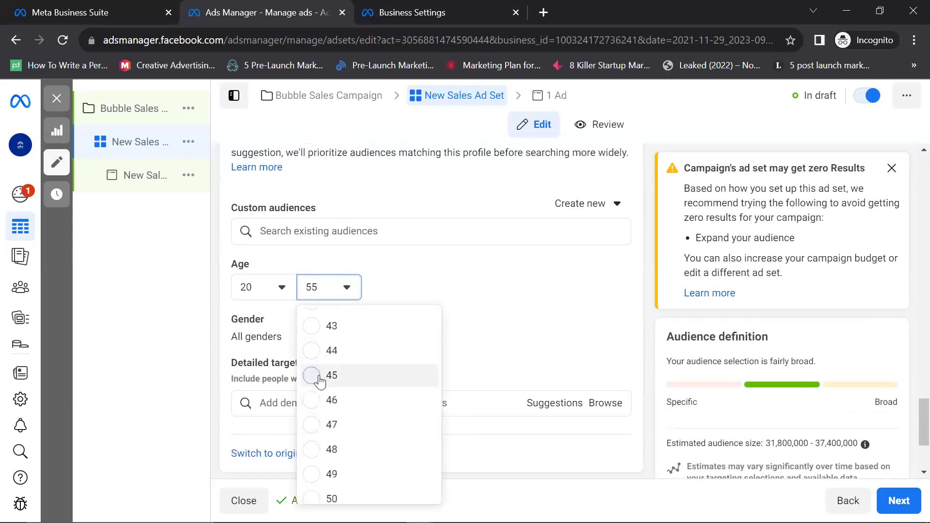
pyautogui.click(319, 376)
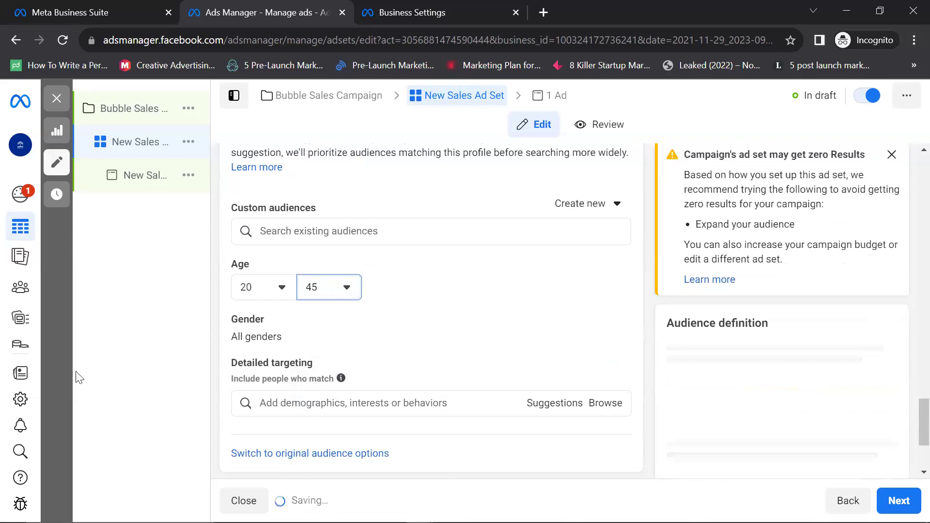
pyautogui.scroll(-3, 741, 422)
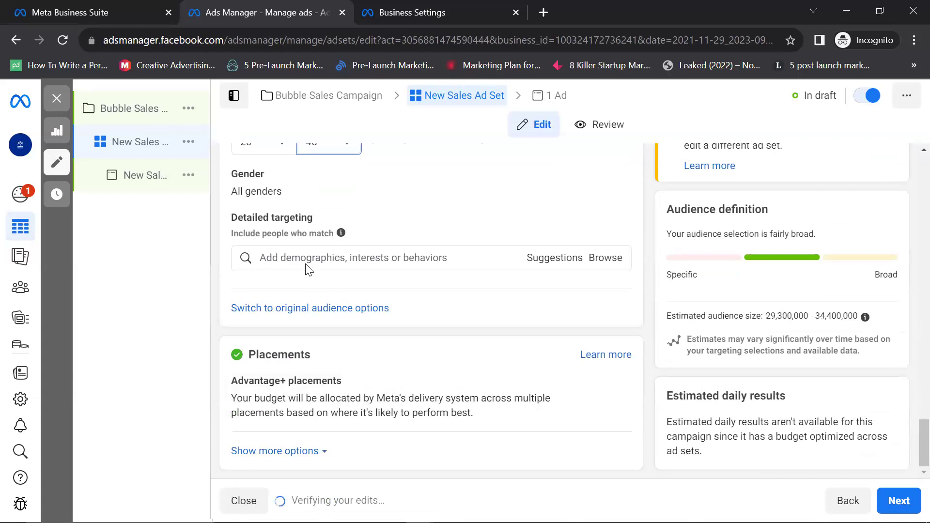
pyautogui.scroll(1, 307, 267)
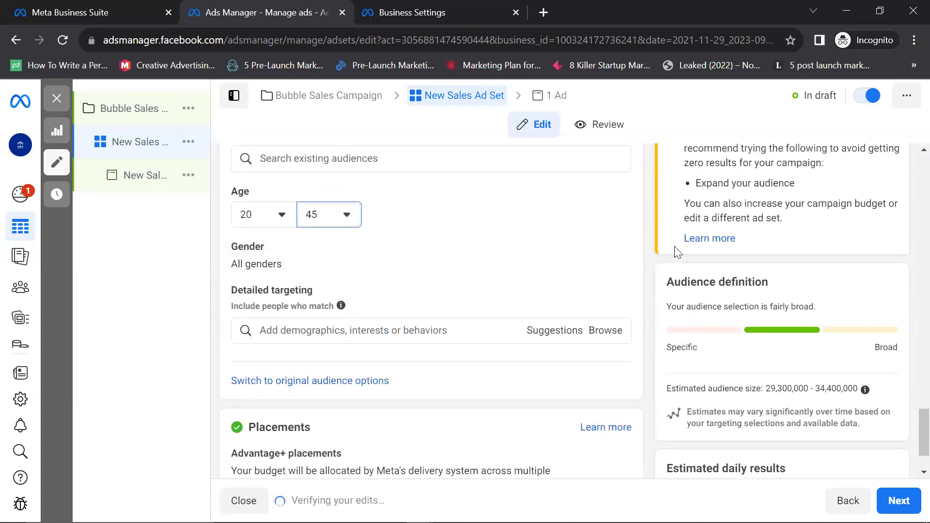
# Step: Try Men and Women gender targeting, then leave the audience on All genders
pyautogui.click(618, 253)
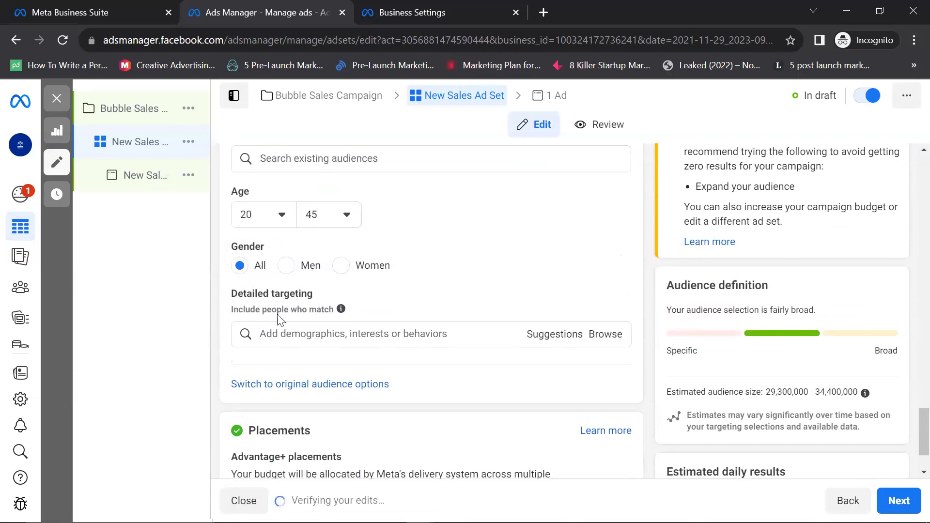
pyautogui.moveTo(341, 308)
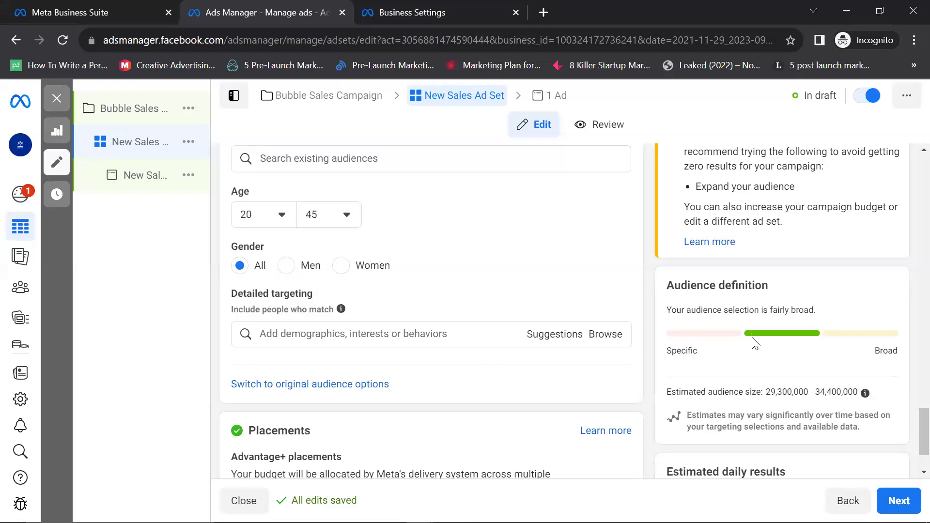
pyautogui.click(286, 266)
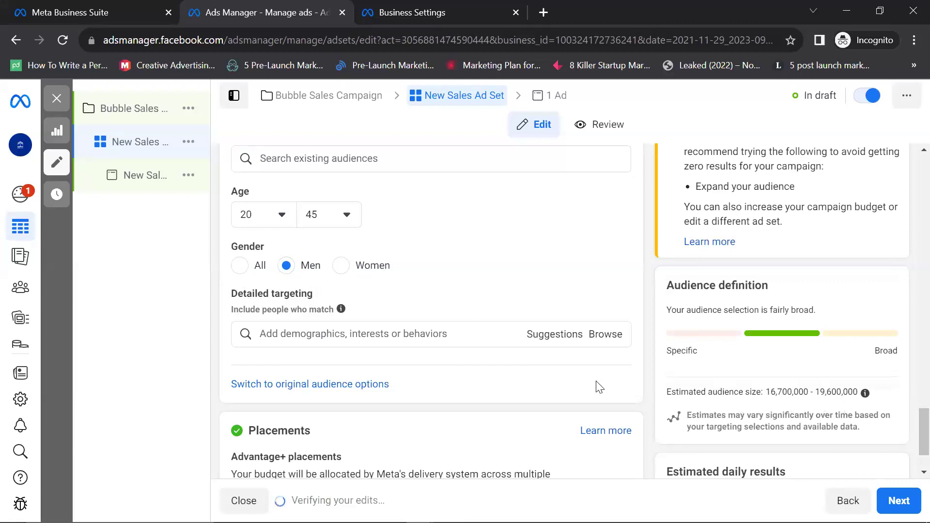
pyautogui.click(343, 266)
pyautogui.click(244, 271)
pyautogui.scroll(-2, 325, 304)
pyautogui.click(353, 257)
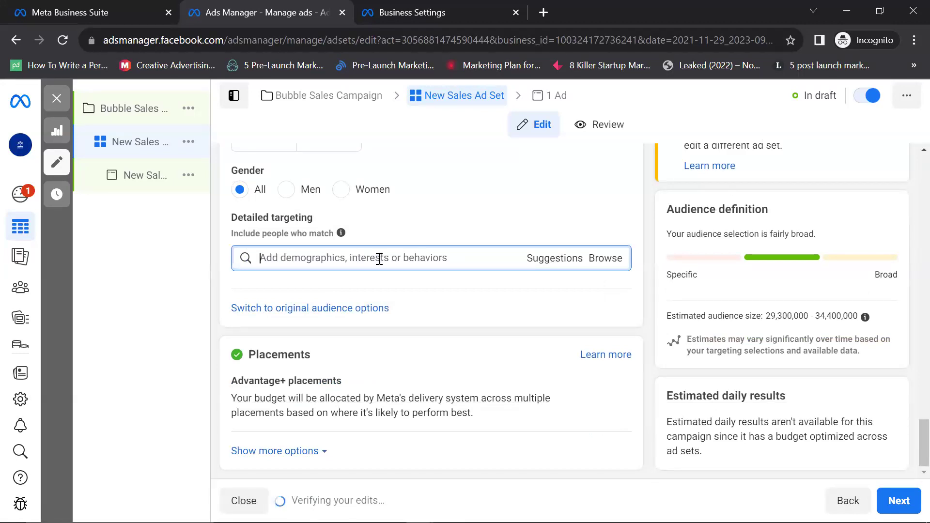
# Step: Search 'Beau' and add the Health And Beauty (cosmetics) interest to detailed targeting
pyautogui.scroll(2, 374, 256)
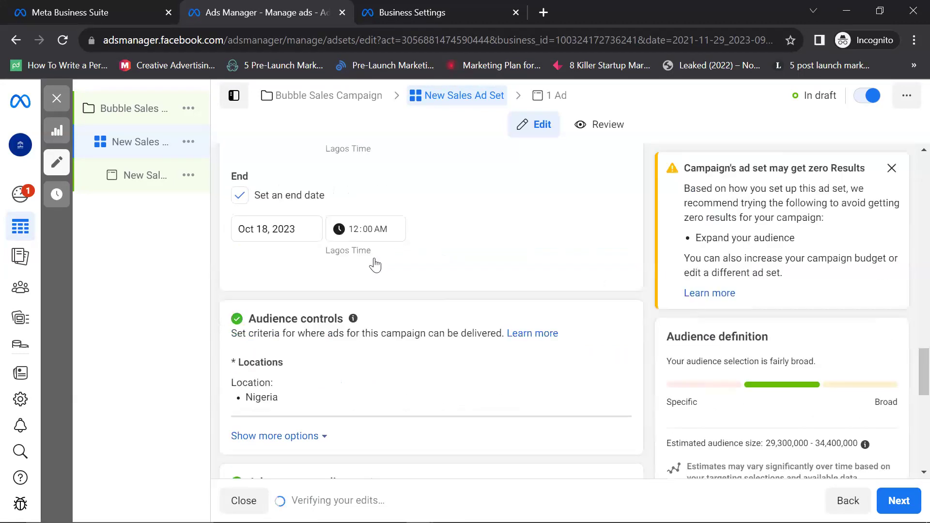
pyautogui.scroll(-1, 359, 255)
pyautogui.scroll(-1, 357, 251)
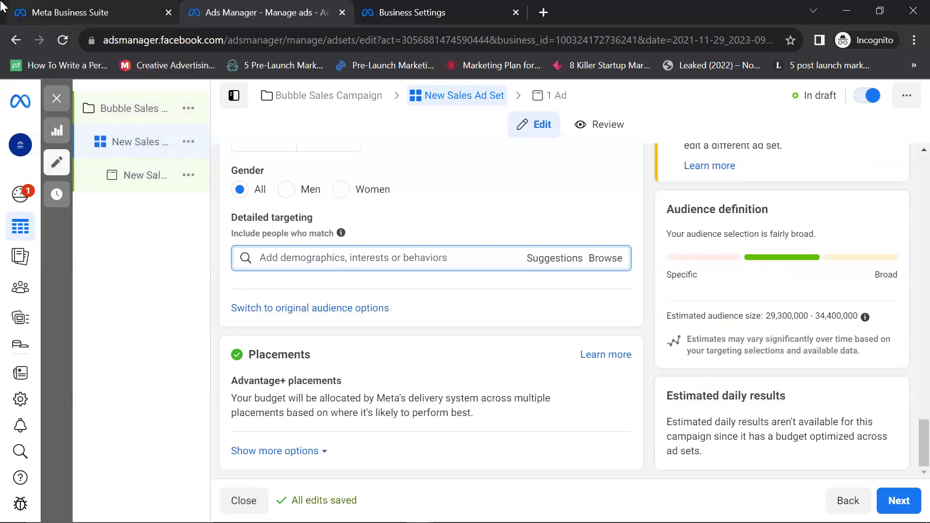
pyautogui.write('Beaut')
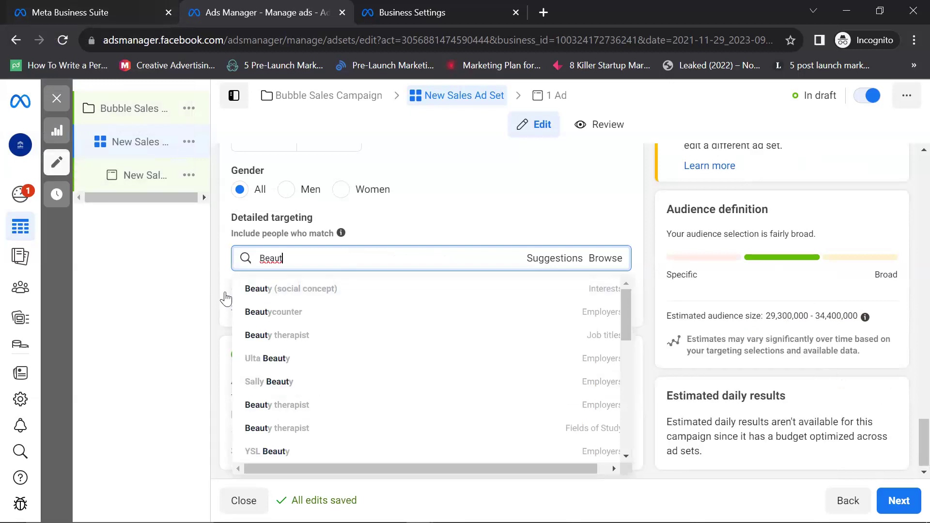
pyautogui.scroll(-5, 272, 308)
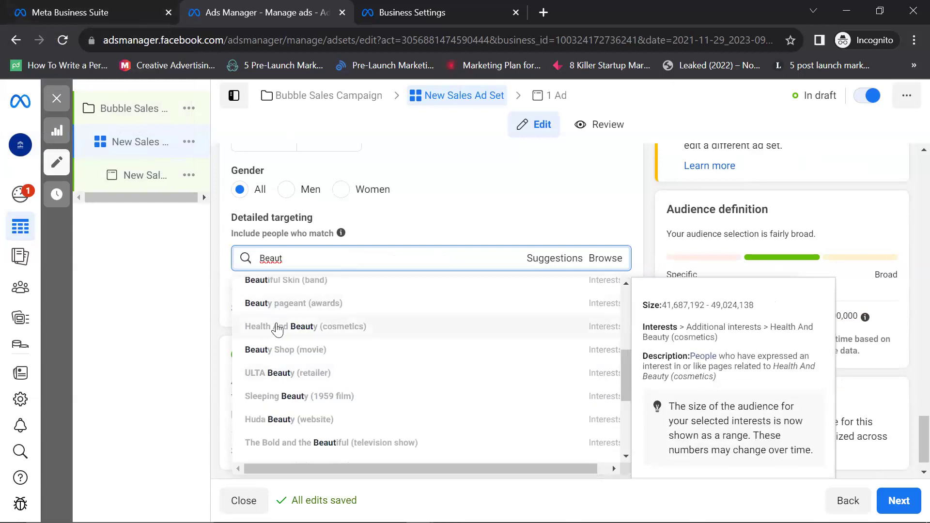
pyautogui.click(276, 323)
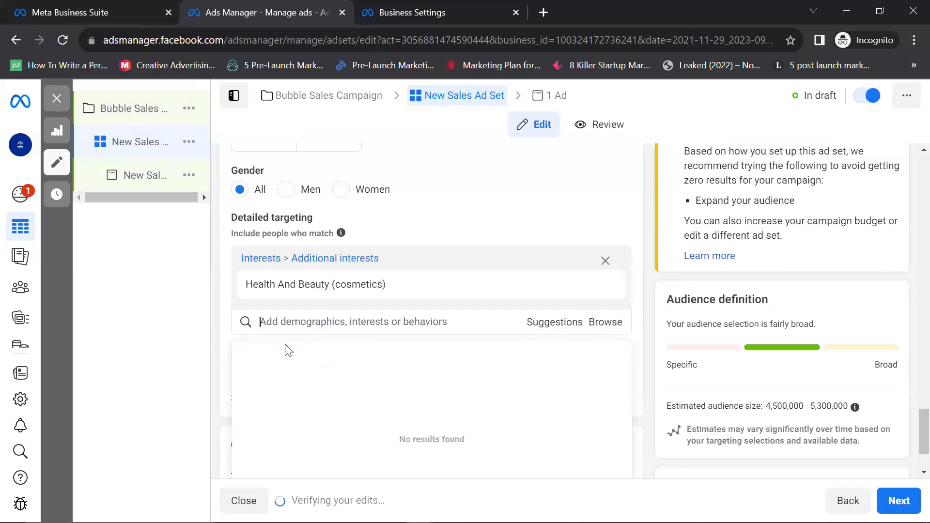
pyautogui.moveTo(356, 284)
# Step: Add the Health & wellness (personal care) and Physical fitness (fitness) interests
pyautogui.write('W')
pyautogui.press('BackSpace')
pyautogui.write('Health we')
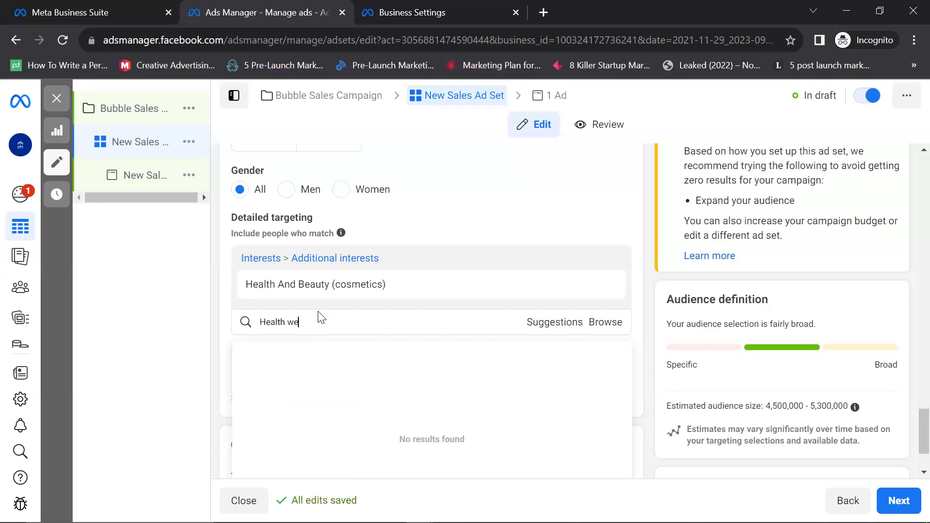
pyautogui.write('llness')
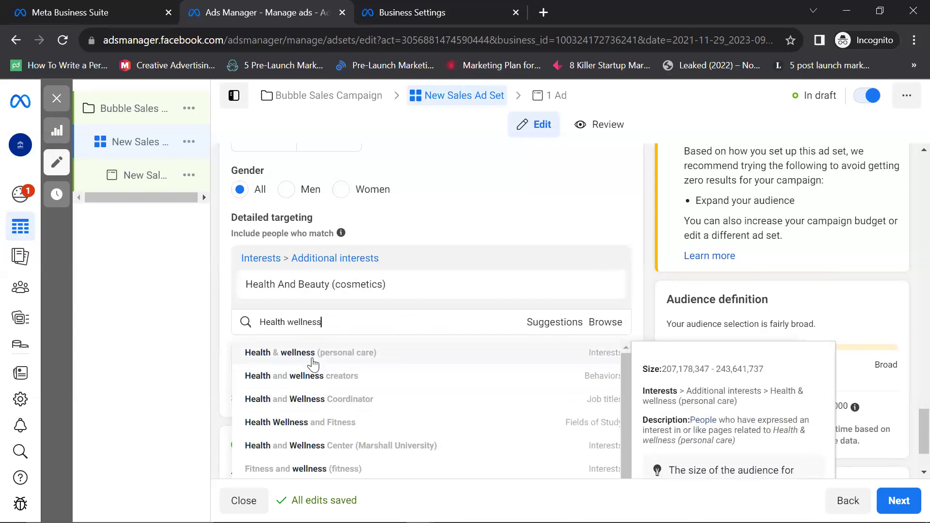
pyautogui.click(312, 353)
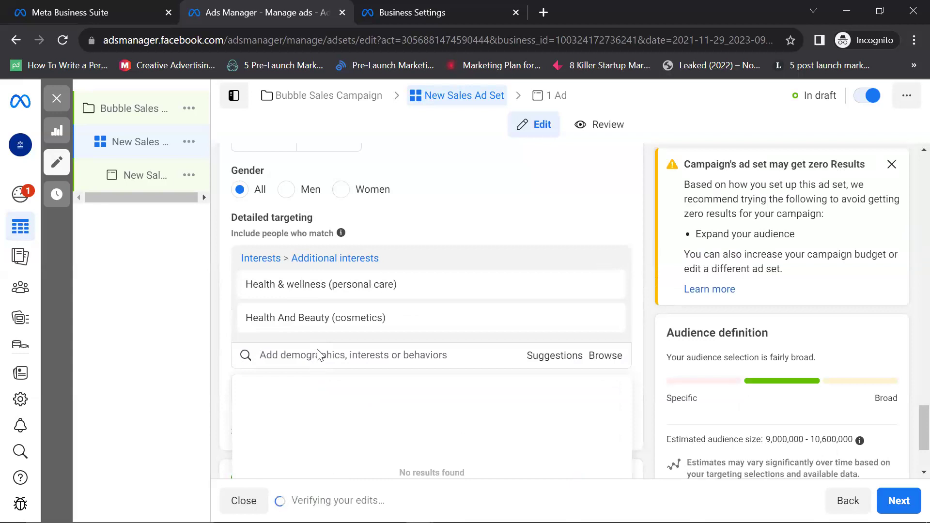
pyautogui.write('H')
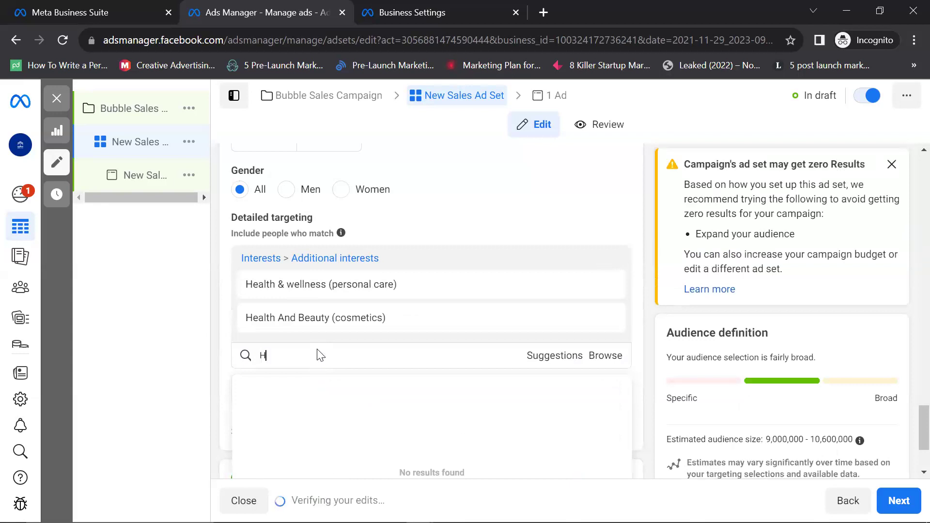
pyautogui.write('e')
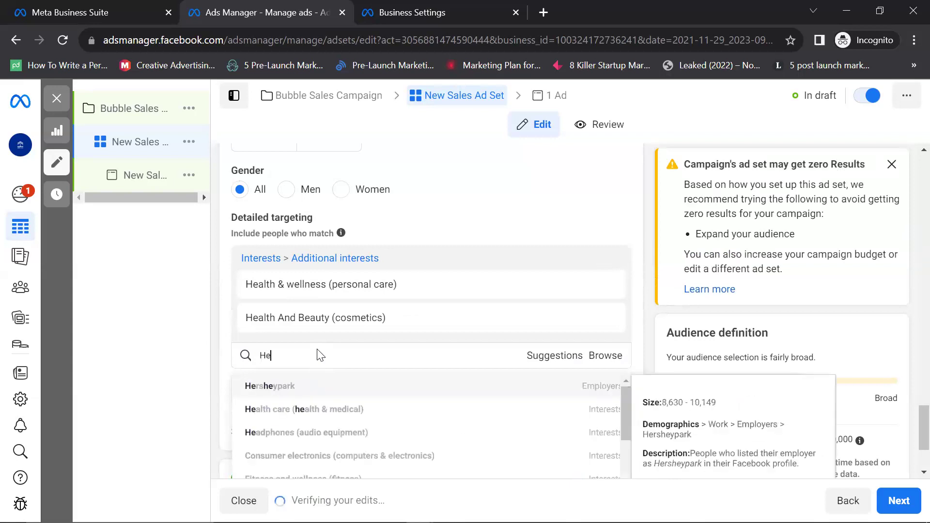
pyautogui.press('BackSpace')
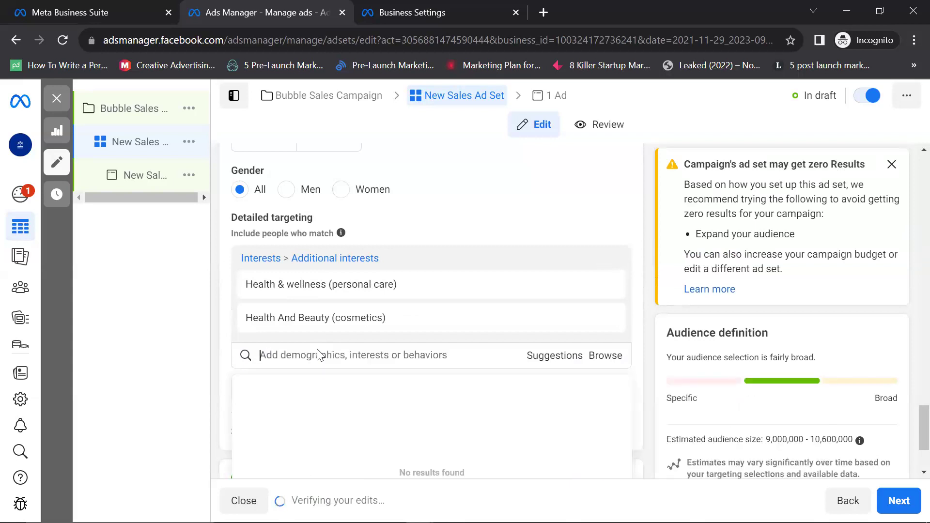
pyautogui.write('Fitness')
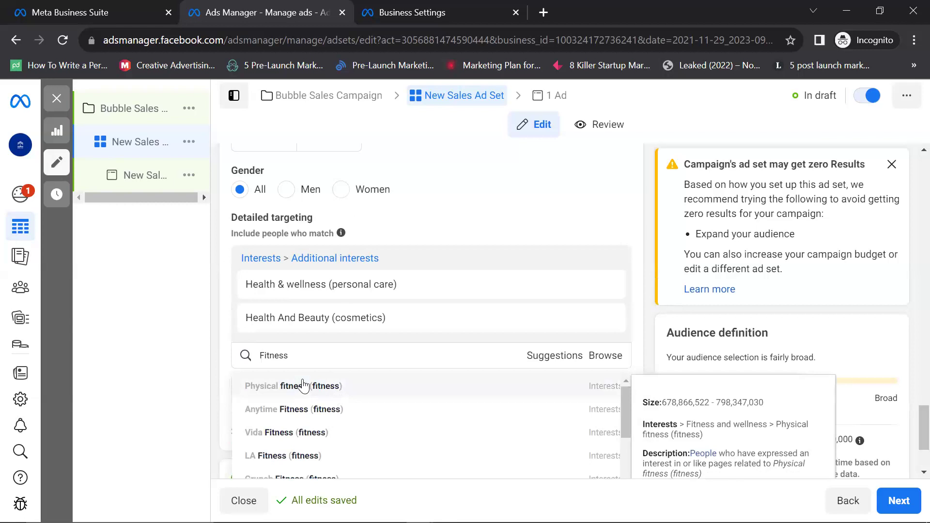
pyautogui.click(301, 387)
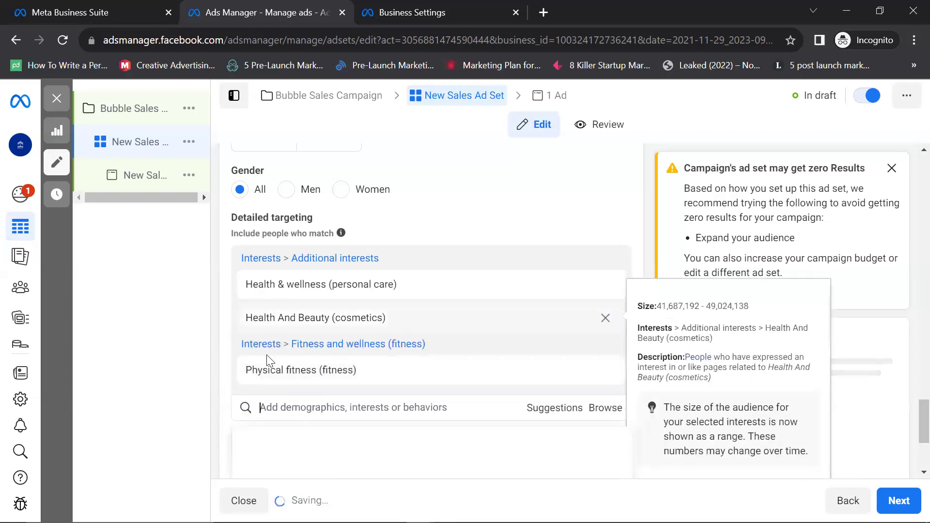
# Step: Add the Spas (personal care) interest and the Beauty therapist job title
pyautogui.scroll(-2, 533, 363)
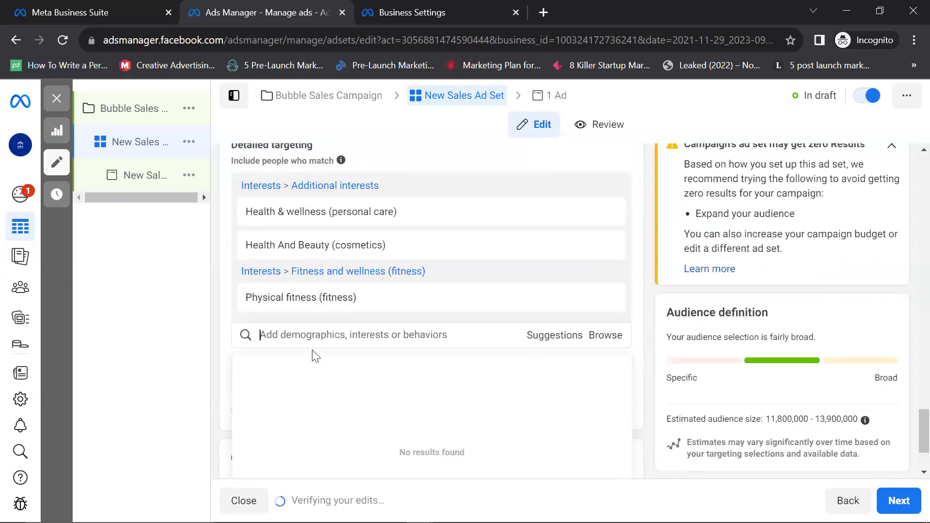
pyautogui.write('nr')
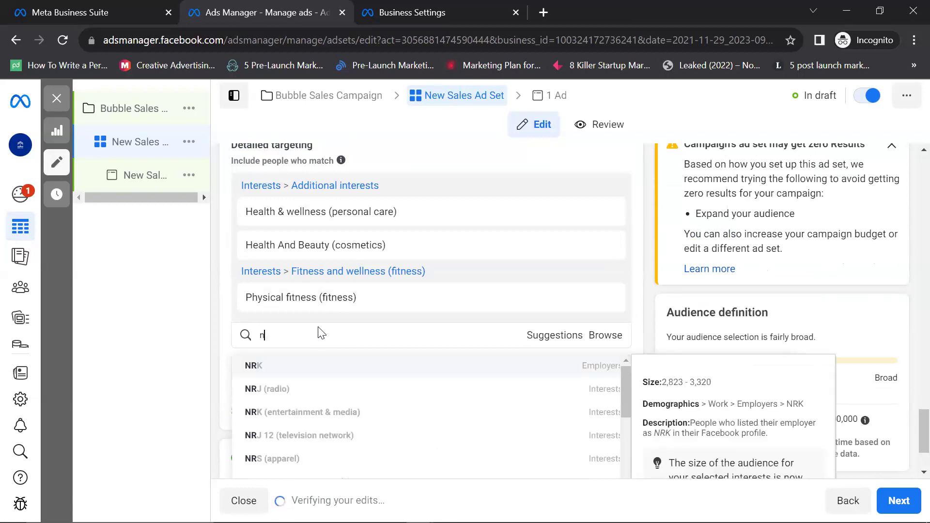
pyautogui.press('BackSpace')
pyautogui.press('BackSpace')
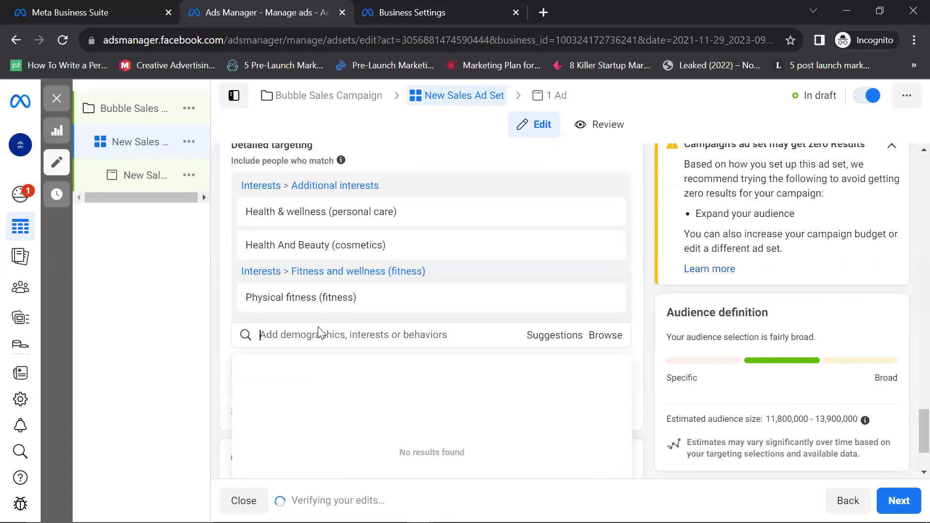
pyautogui.write('Sp')
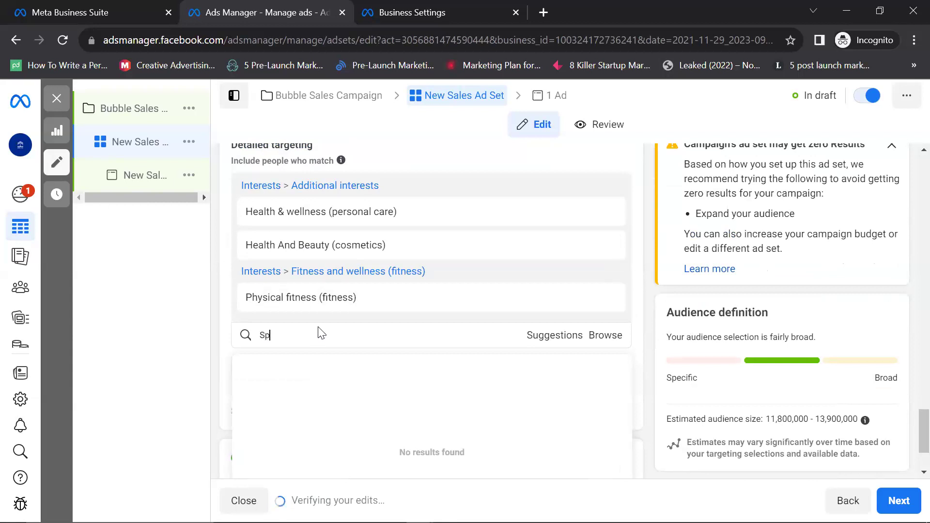
pyautogui.write('a')
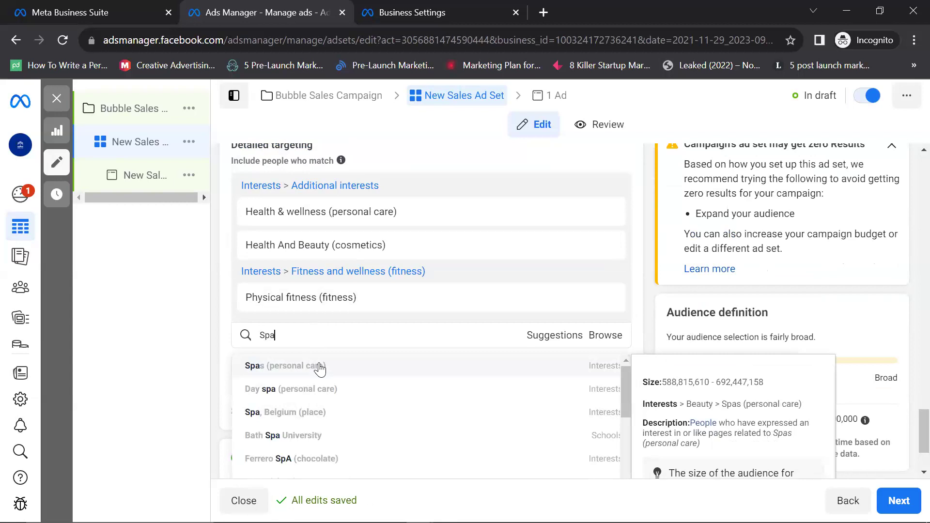
pyautogui.click(320, 367)
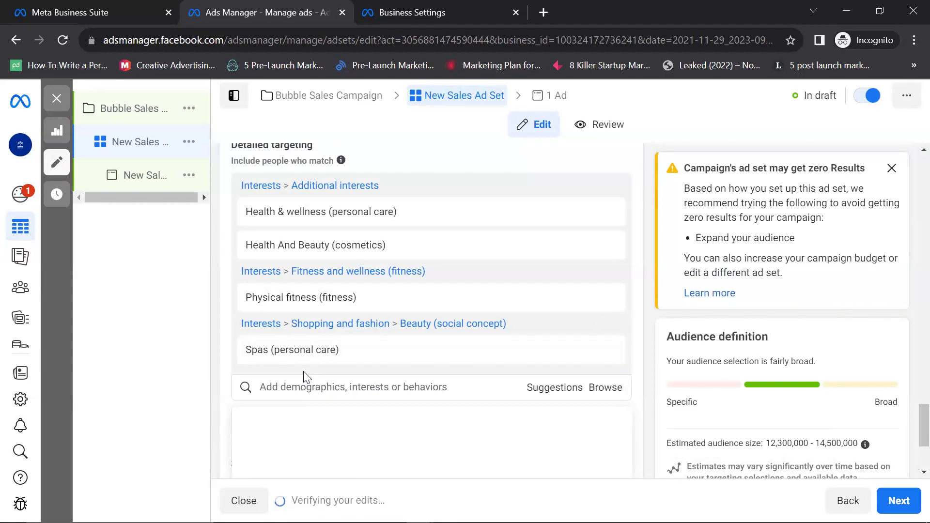
pyautogui.write('spa')
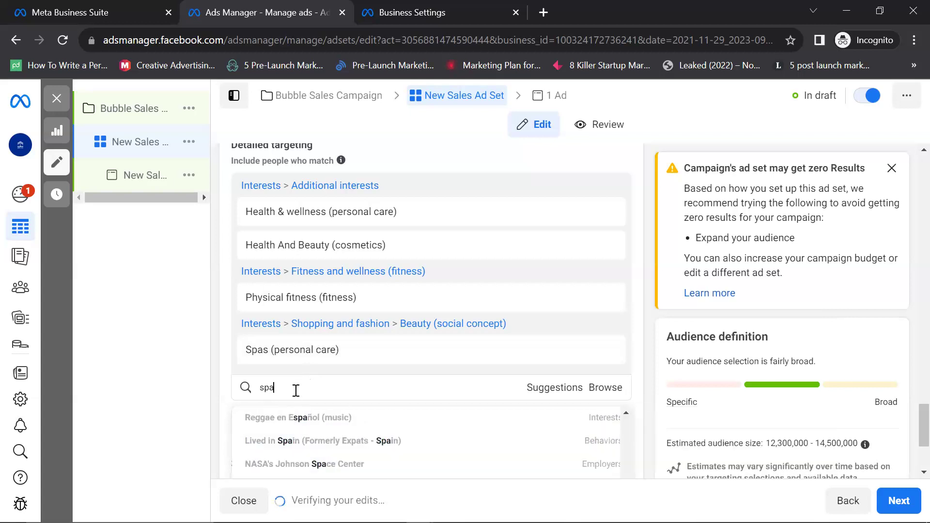
pyautogui.press('BackSpace')
pyautogui.press('BackSpace')
pyautogui.press('BackSpace')
pyautogui.write('Beauty')
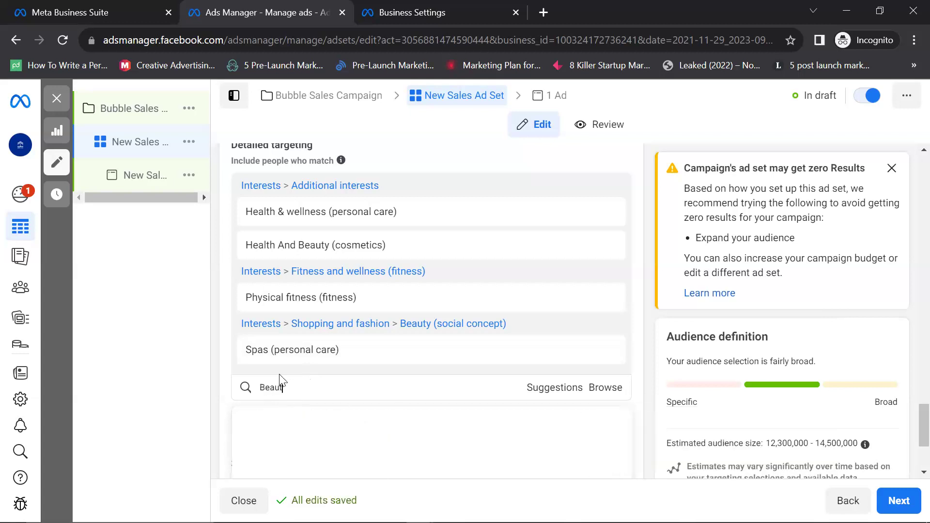
pyautogui.rightClick(279, 379)
pyautogui.press('Escape')
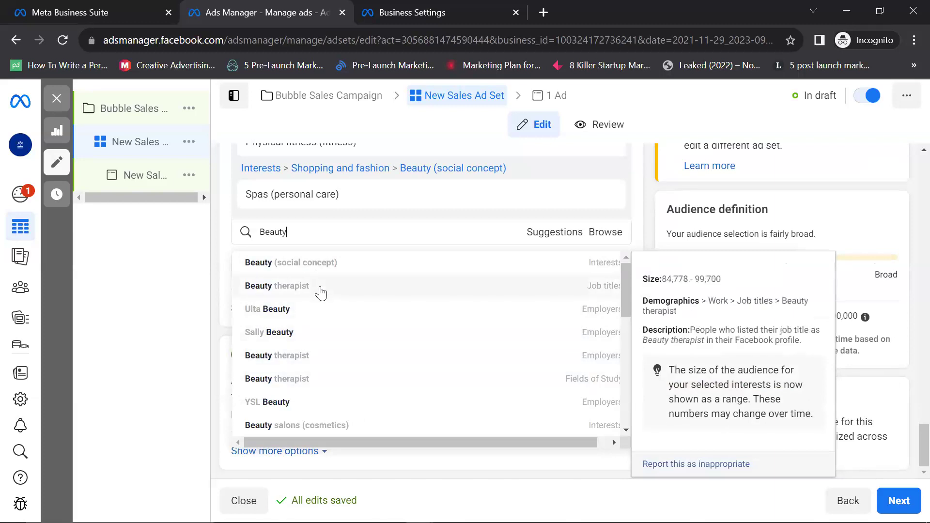
pyautogui.click(320, 286)
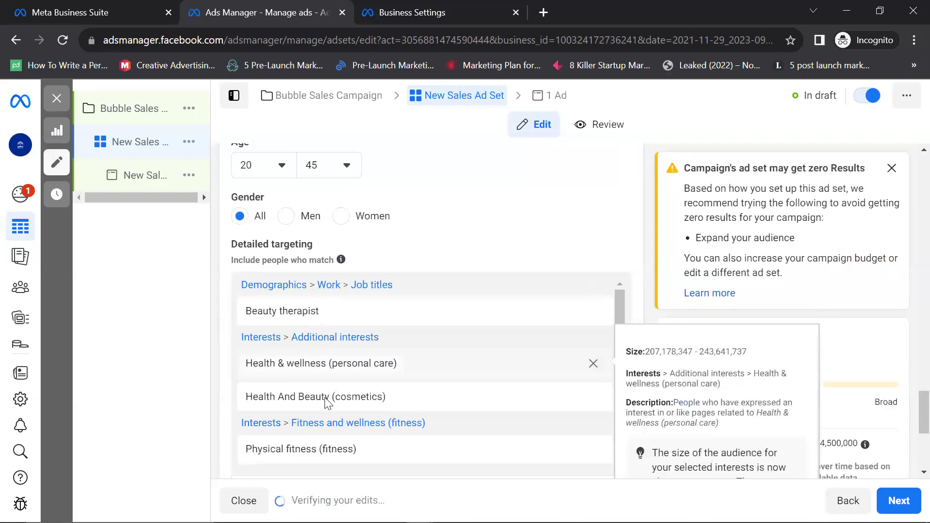
# Step: Scroll past the 12,300,000 - 14,500,000 audience estimate down toward Placements
pyautogui.scroll(-1, 324, 398)
pyautogui.scroll(-5, 307, 374)
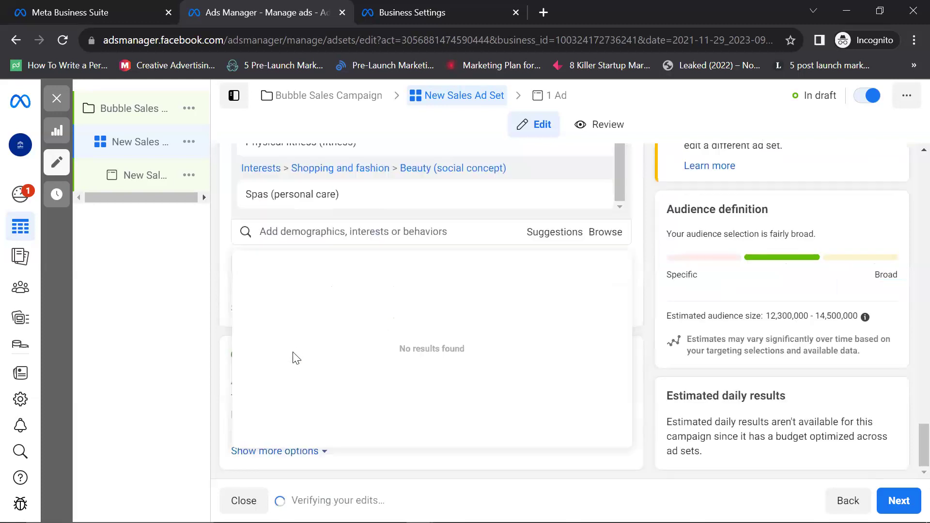
pyautogui.scroll(3, 361, 280)
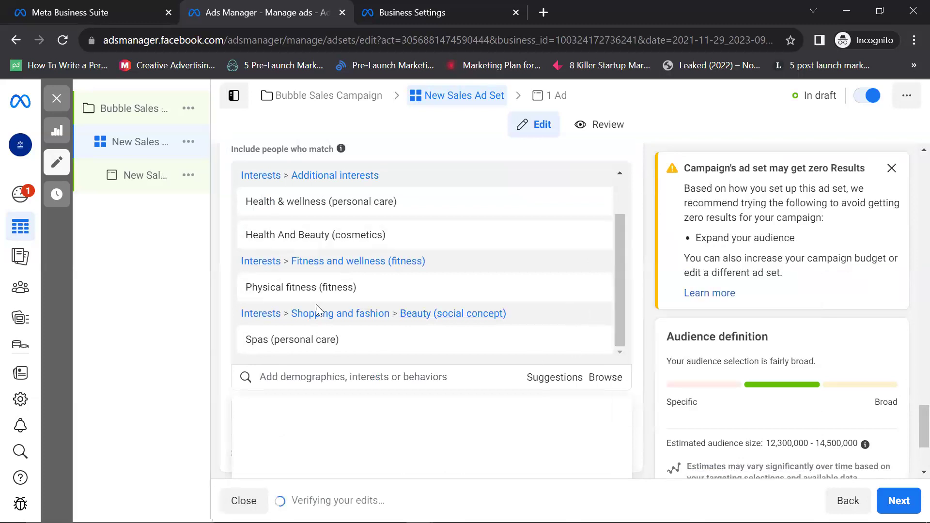
pyautogui.scroll(-3, 329, 265)
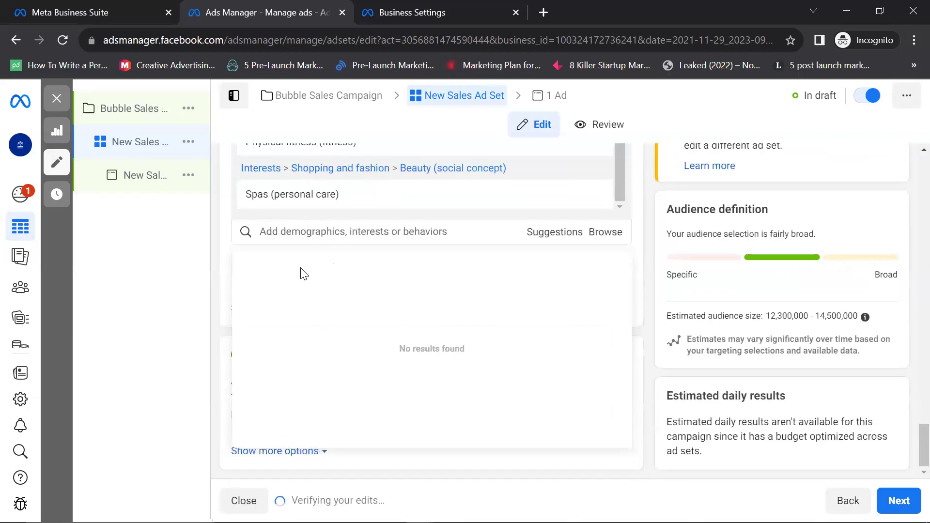
pyautogui.scroll(3, 229, 355)
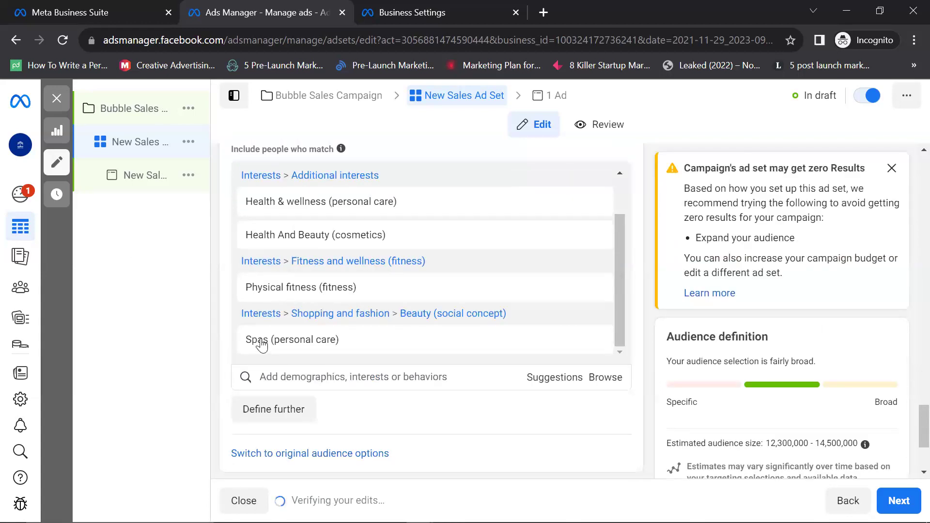
pyautogui.scroll(-2, 261, 344)
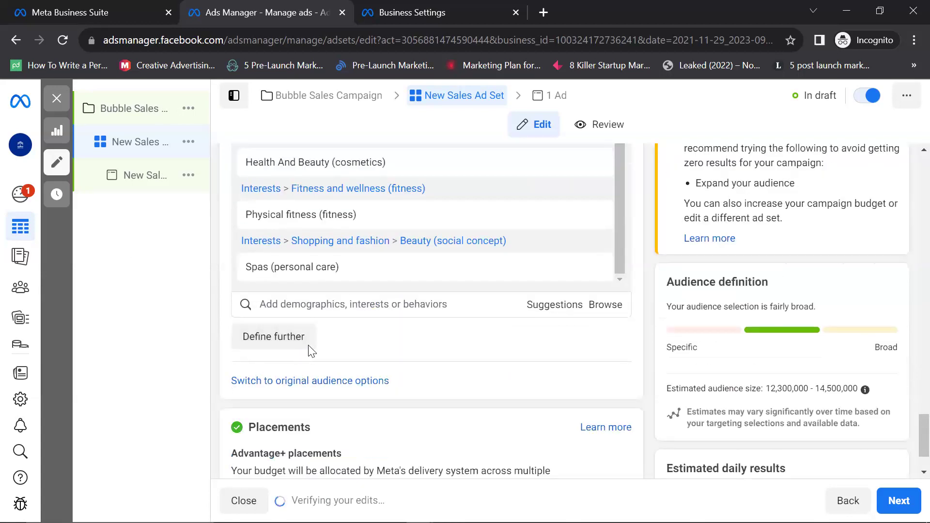
pyautogui.scroll(-2, 310, 351)
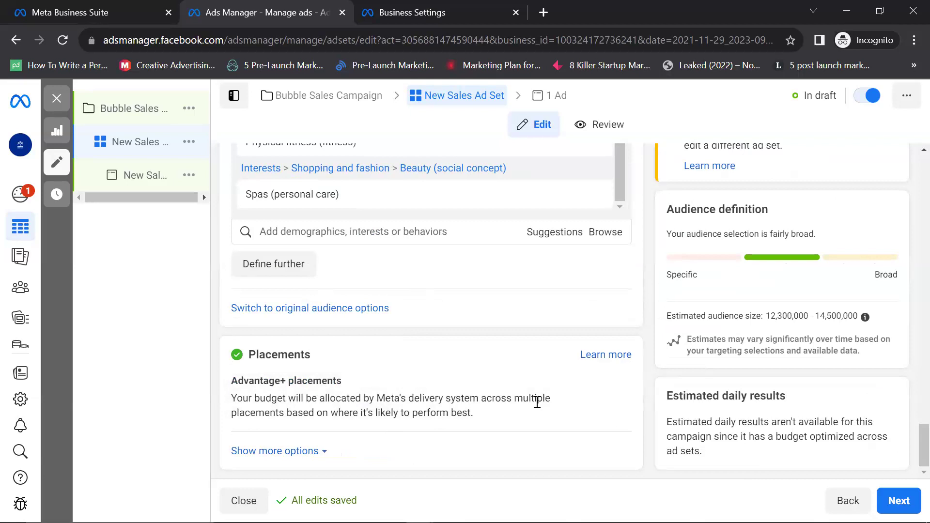
pyautogui.click(614, 383)
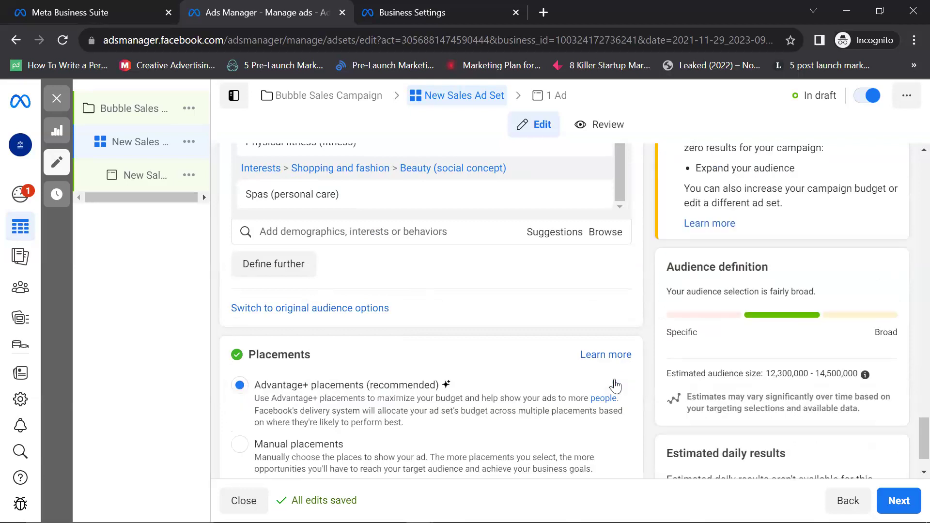
pyautogui.scroll(-1, 285, 393)
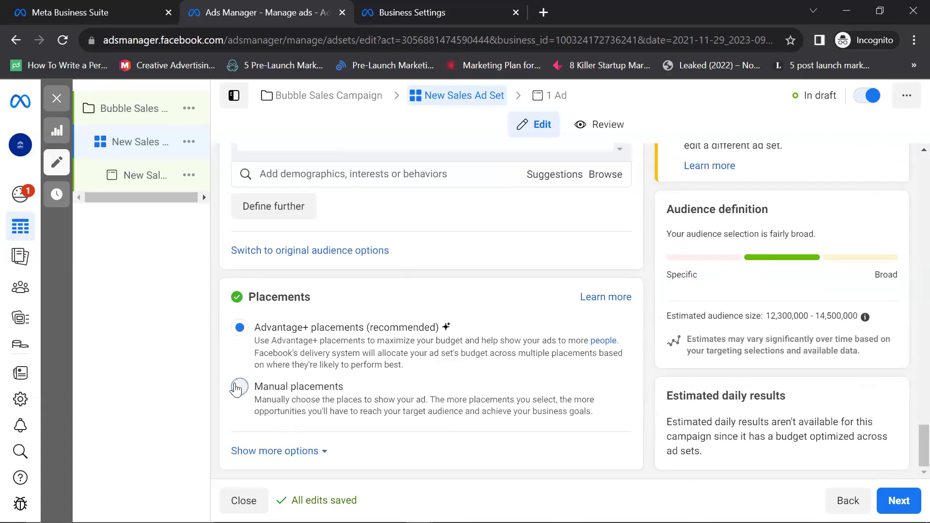
pyautogui.click(238, 387)
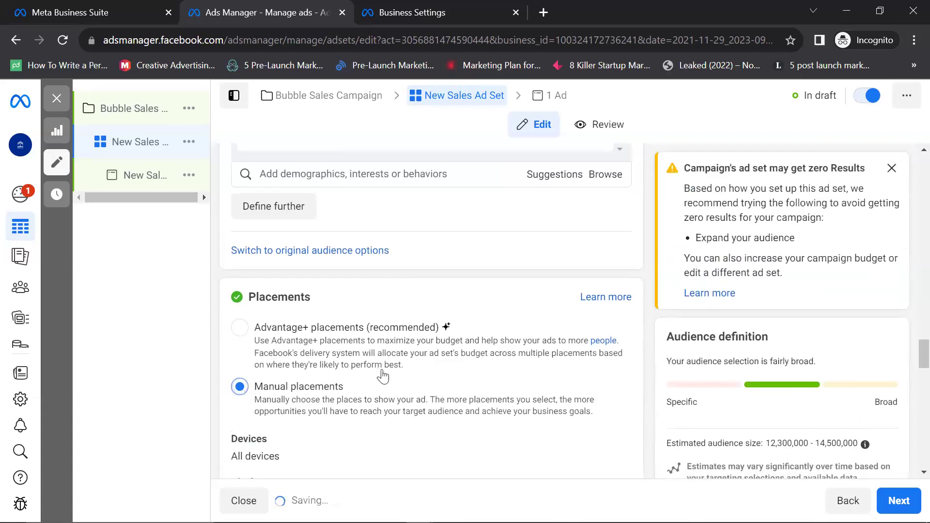
pyautogui.scroll(-6, 383, 379)
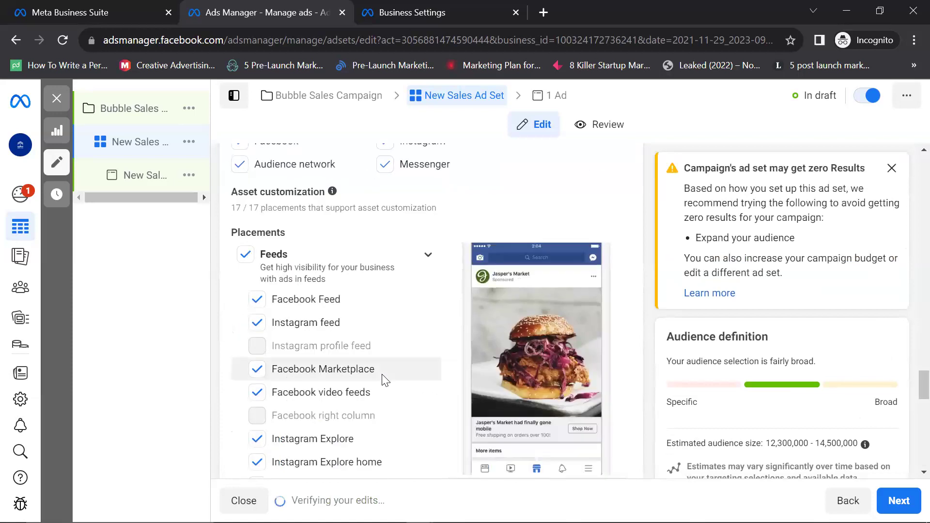
pyautogui.scroll(4, 387, 372)
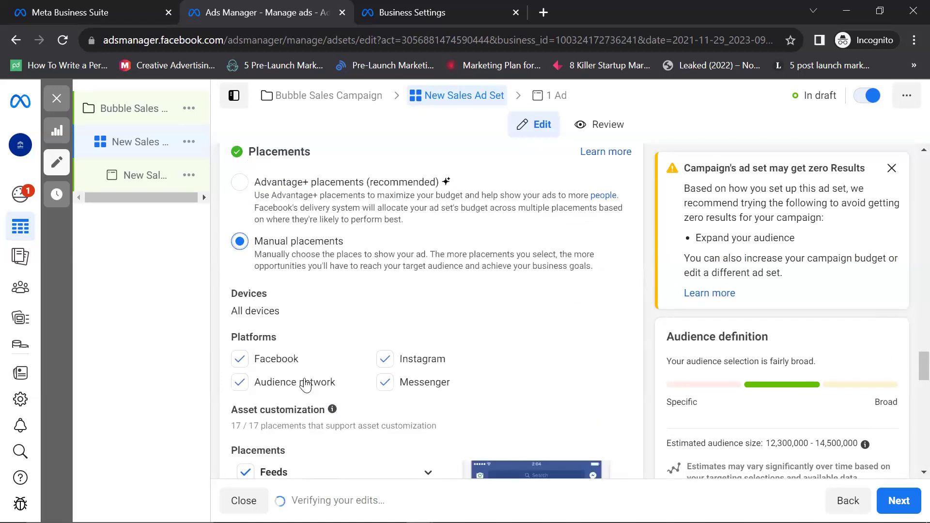
pyautogui.scroll(-4, 305, 384)
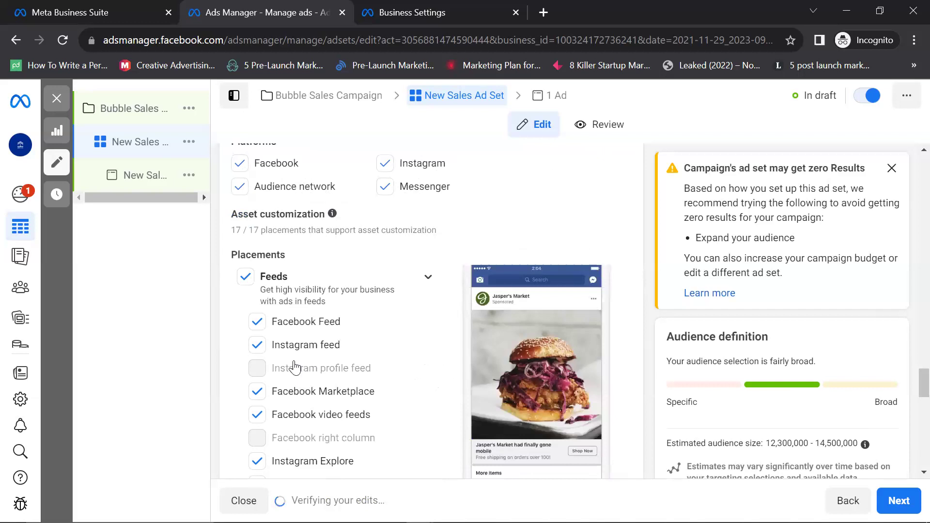
pyautogui.scroll(-2, 294, 368)
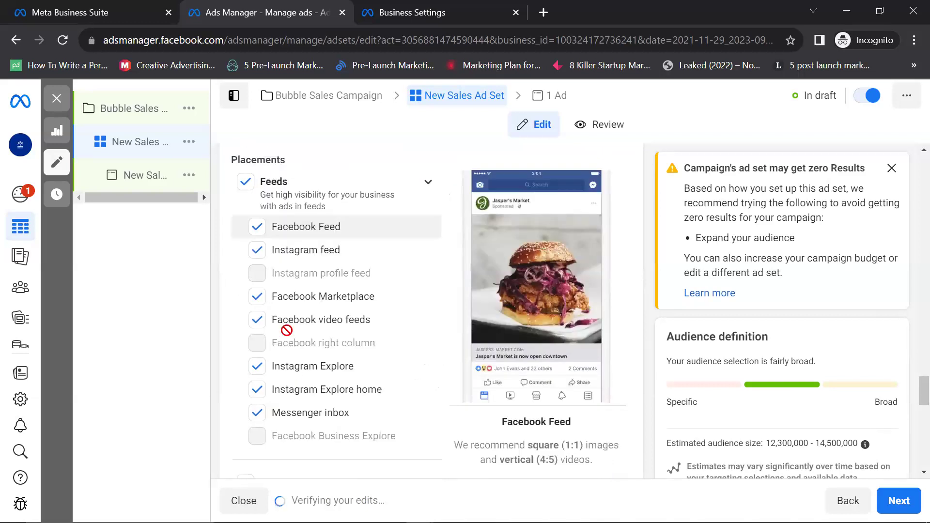
pyautogui.scroll(3, 271, 387)
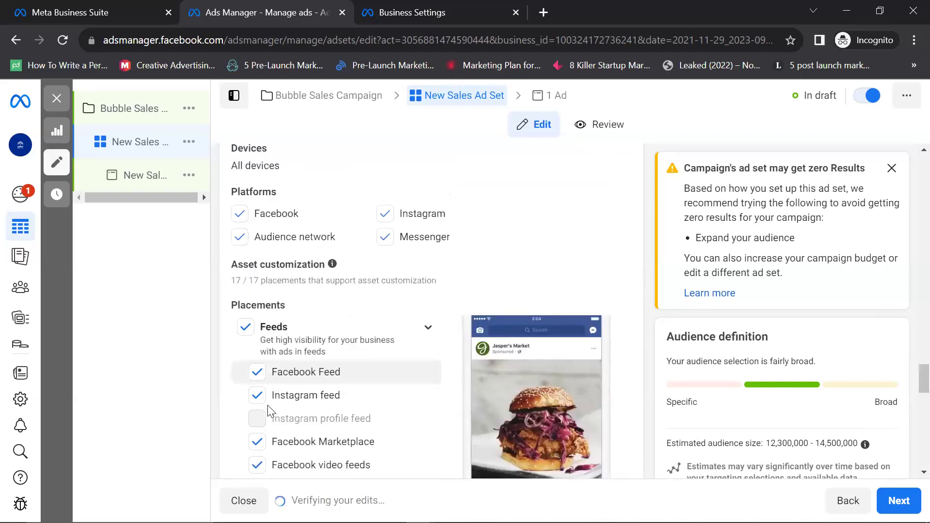
pyautogui.scroll(-2, 272, 412)
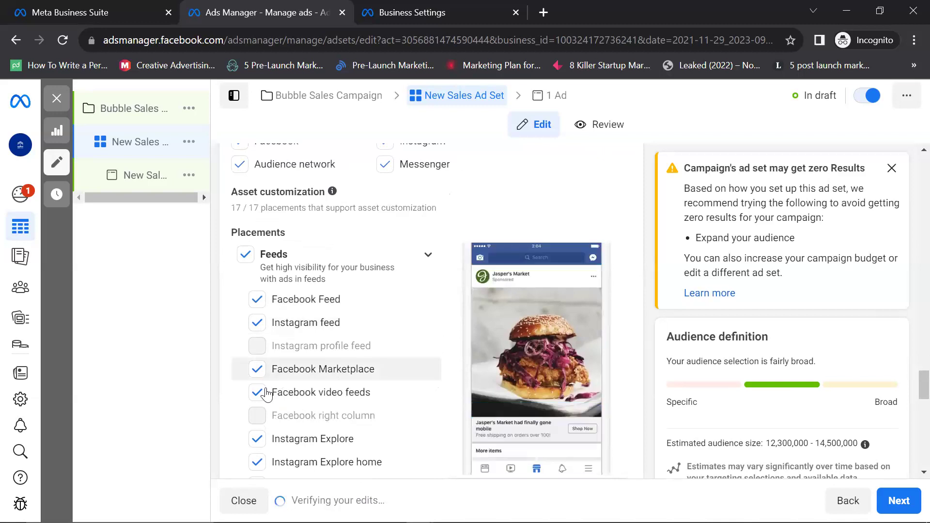
pyautogui.scroll(-2, 268, 393)
pyautogui.scroll(-2, 284, 334)
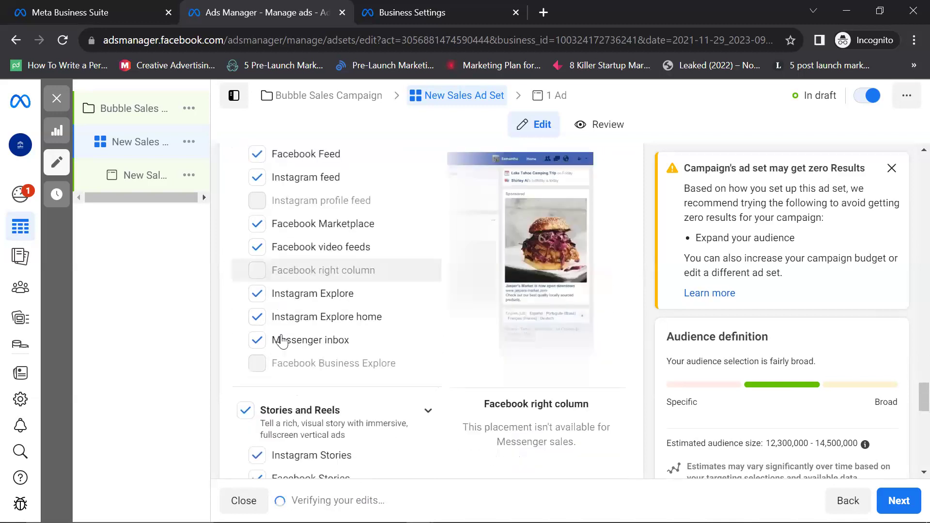
pyautogui.scroll(-1, 282, 342)
pyautogui.scroll(-4, 282, 342)
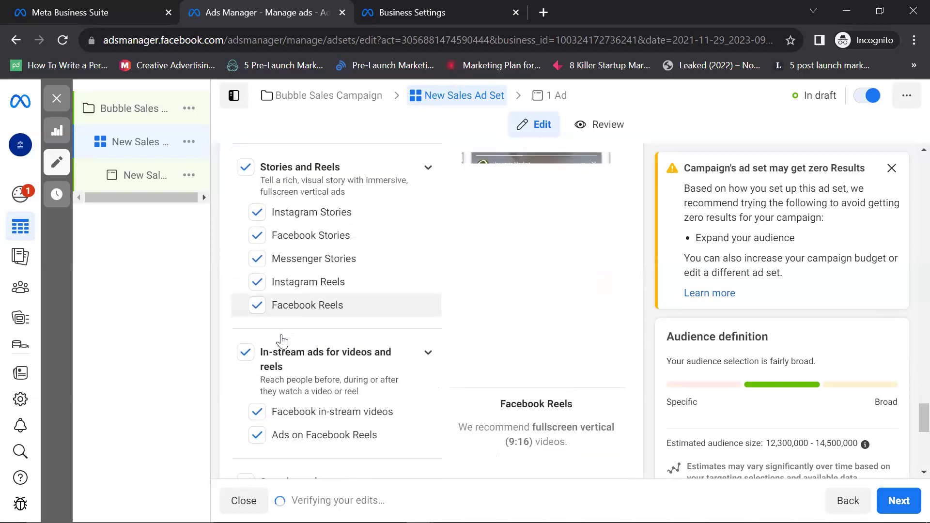
pyautogui.scroll(-4, 283, 341)
pyautogui.scroll(-4, 282, 341)
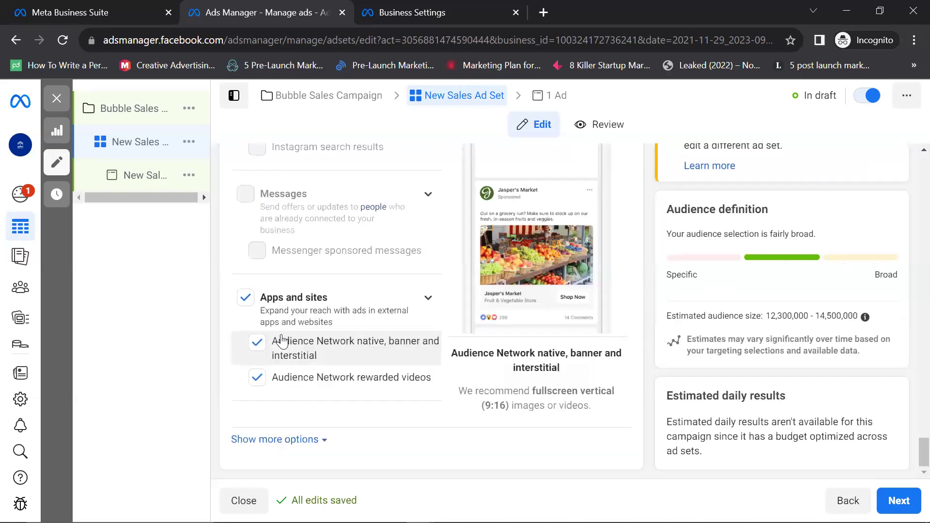
pyautogui.scroll(5, 283, 341)
pyautogui.scroll(-3, 283, 341)
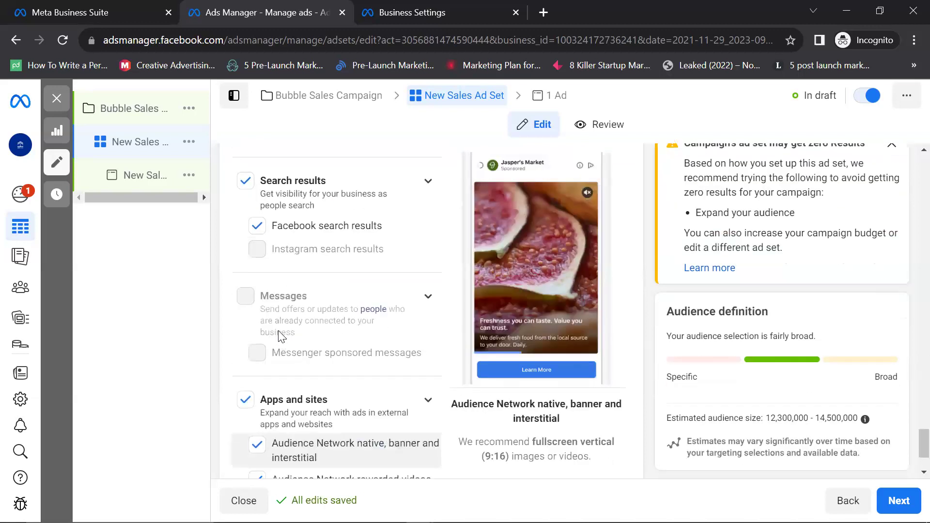
pyautogui.scroll(-2, 278, 330)
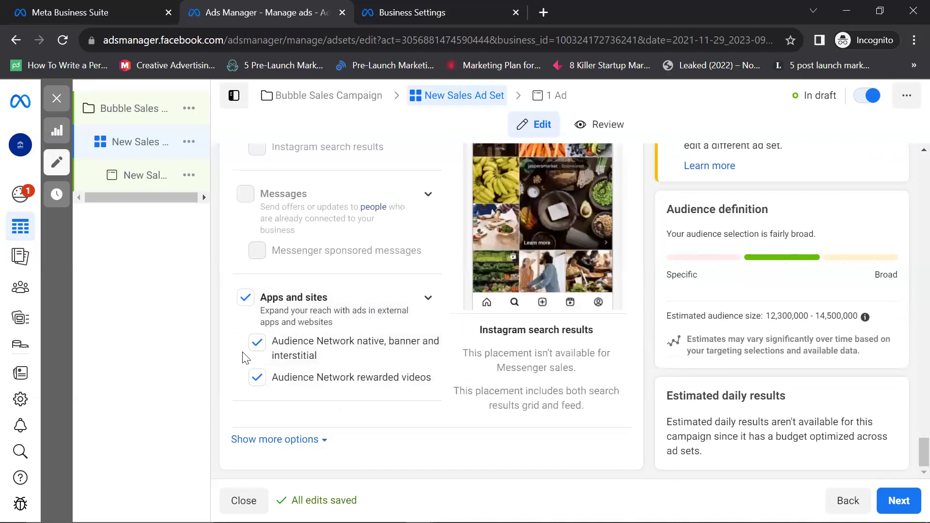
pyautogui.moveTo(103, 233)
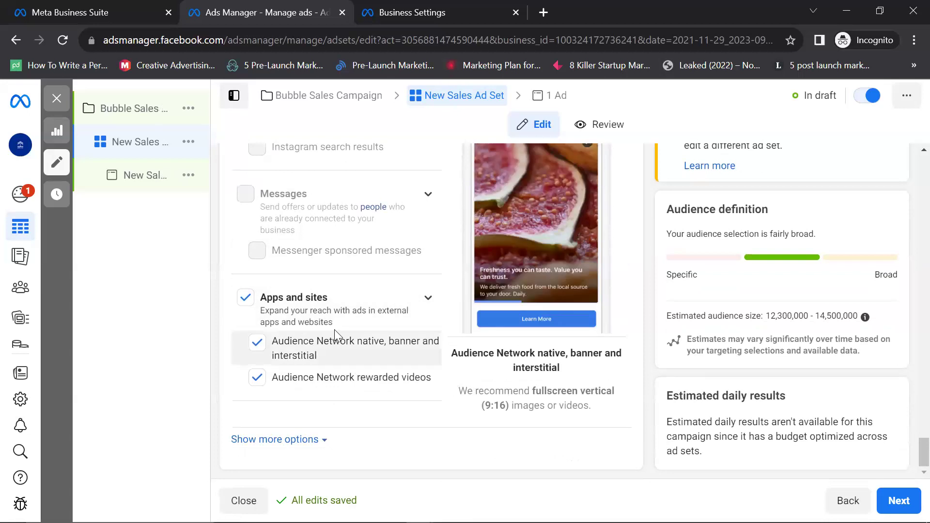
# Step: Remove the Apps and sites, Messenger Stories and Messenger inbox placements from the ad set
pyautogui.click(242, 310)
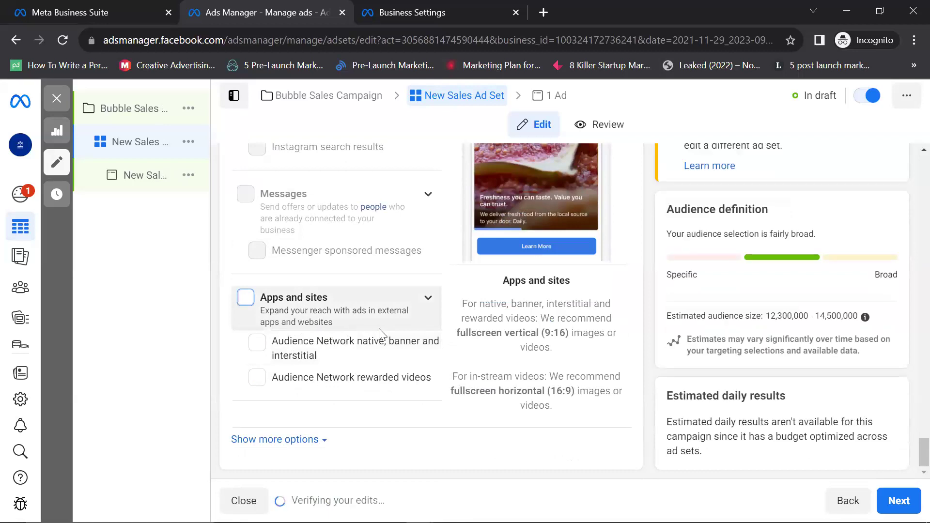
pyautogui.scroll(5, 361, 330)
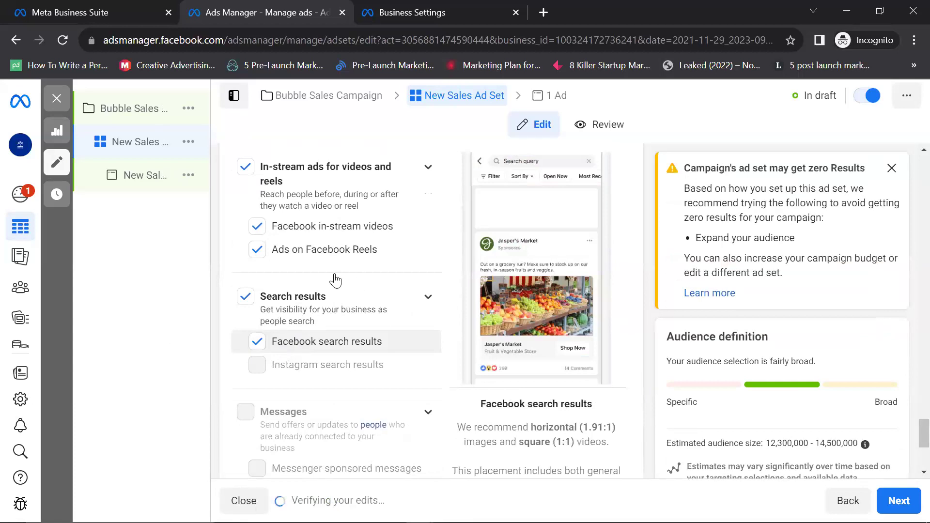
pyautogui.scroll(1, 335, 280)
pyautogui.scroll(4, 335, 280)
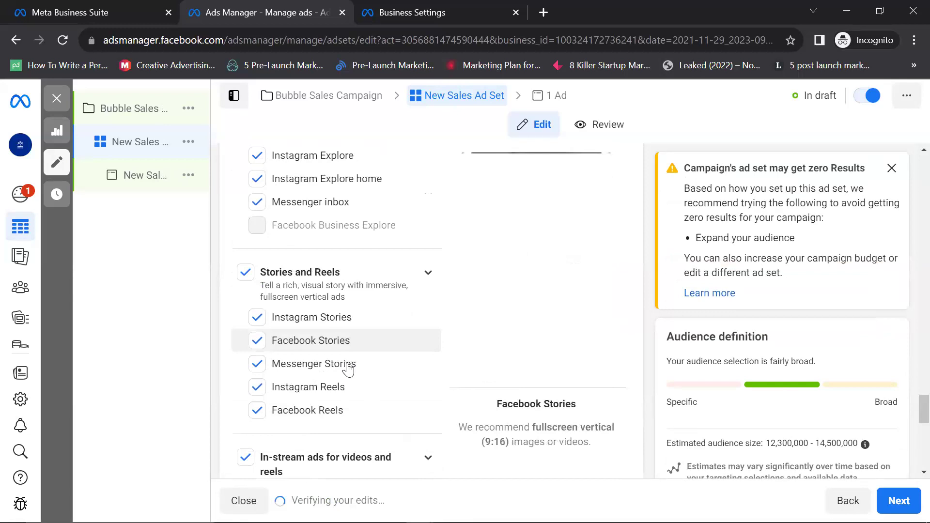
pyautogui.click(267, 369)
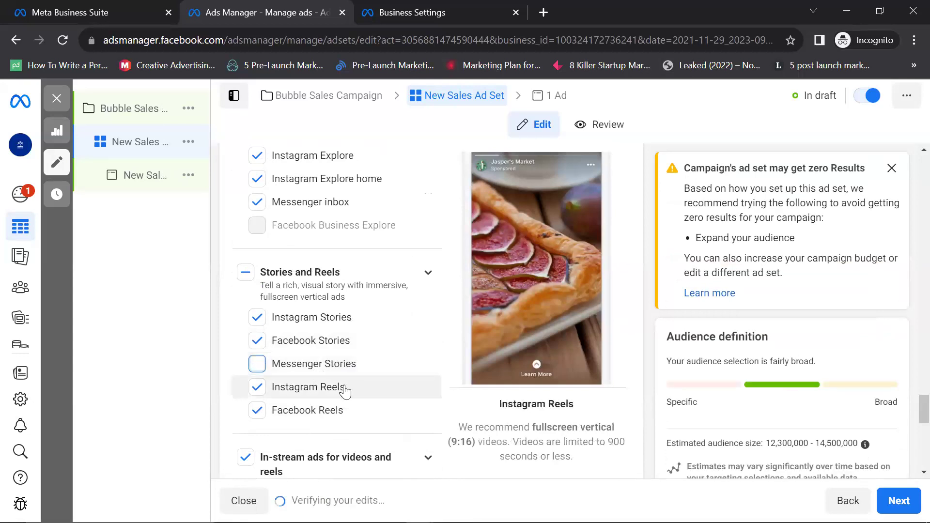
pyautogui.scroll(10, 343, 383)
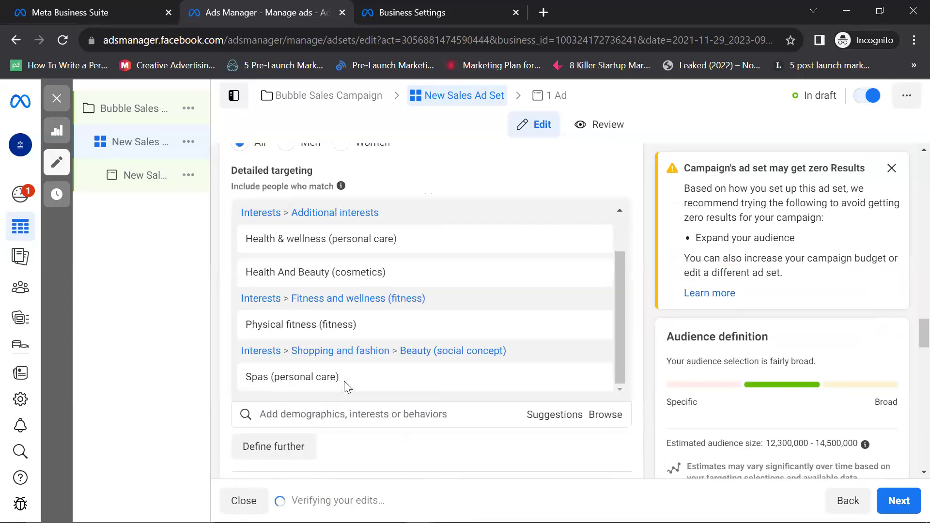
pyautogui.scroll(-5, 435, 312)
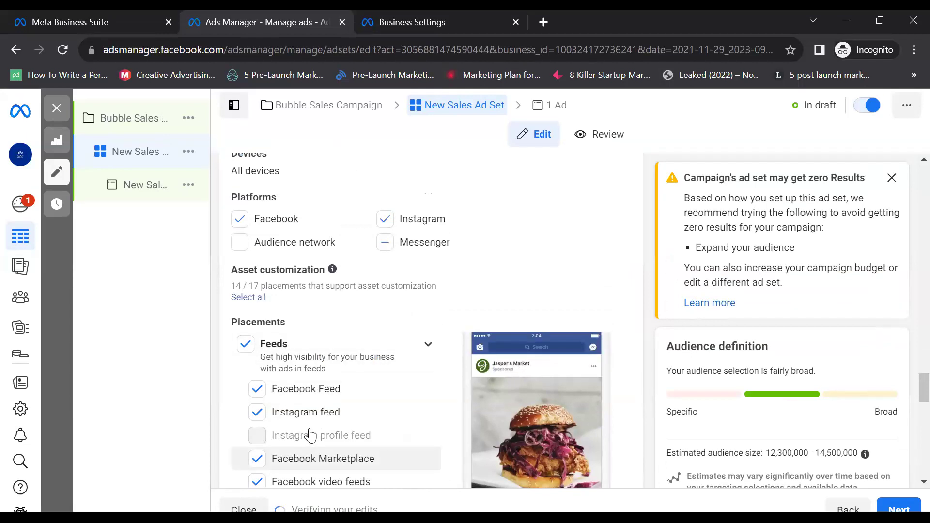
pyautogui.scroll(-5, 310, 435)
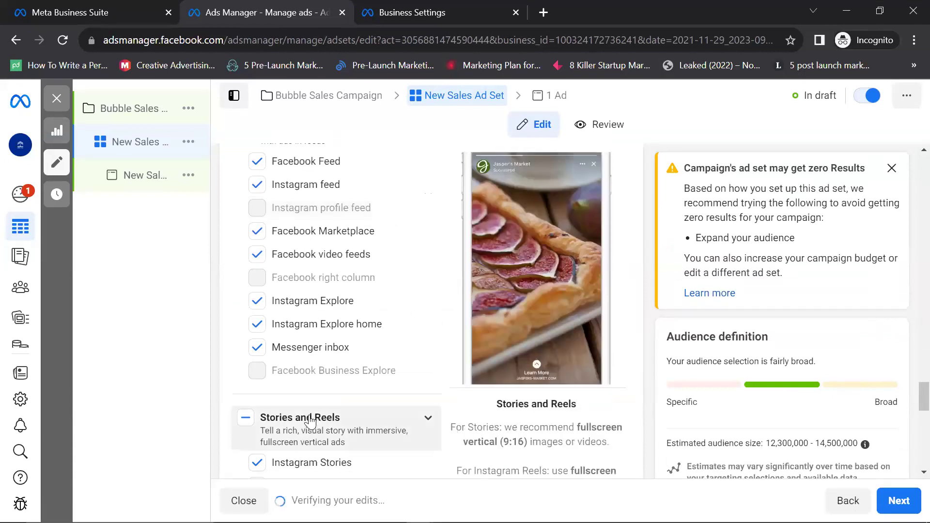
pyautogui.scroll(-2, 310, 429)
pyautogui.scroll(2, 276, 315)
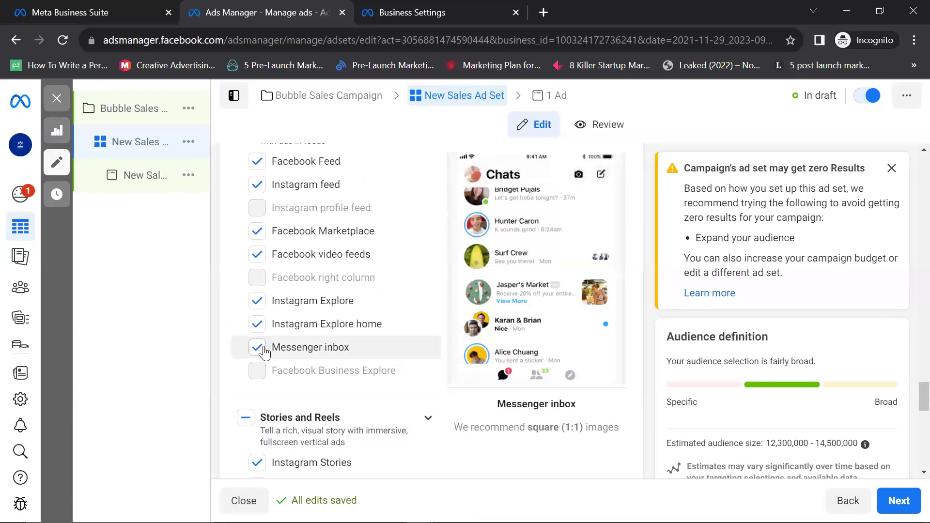
pyautogui.click(264, 352)
pyautogui.click(265, 352)
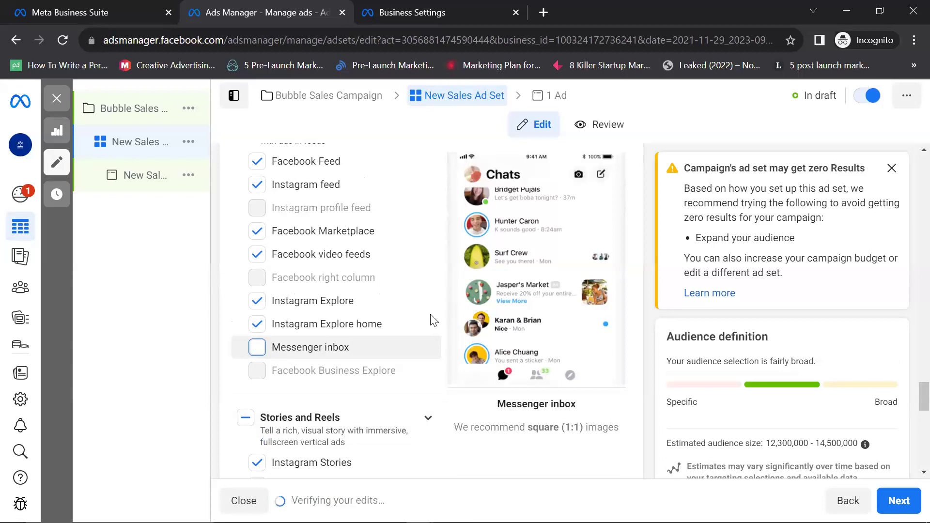
# Step: Reveal the additional placement options below the placement list
pyautogui.scroll(-5, 352, 321)
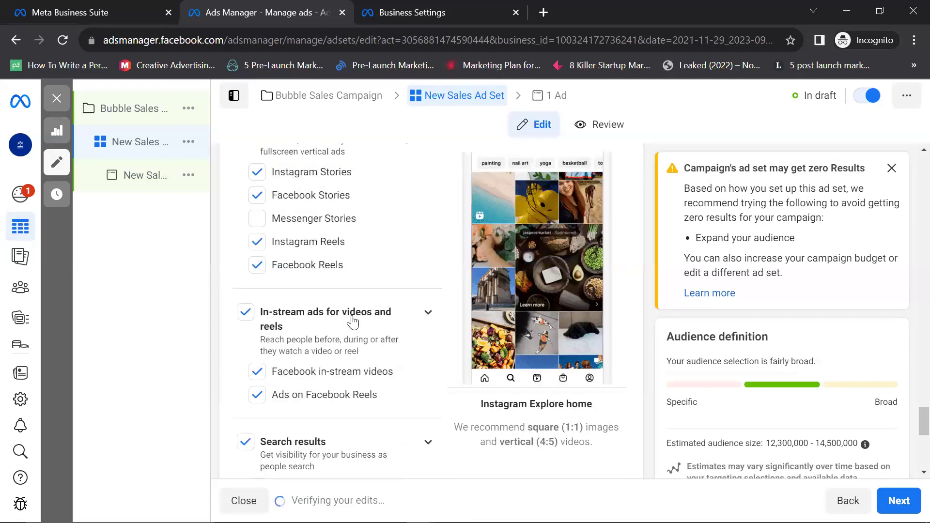
pyautogui.scroll(-4, 355, 321)
pyautogui.scroll(-3, 355, 321)
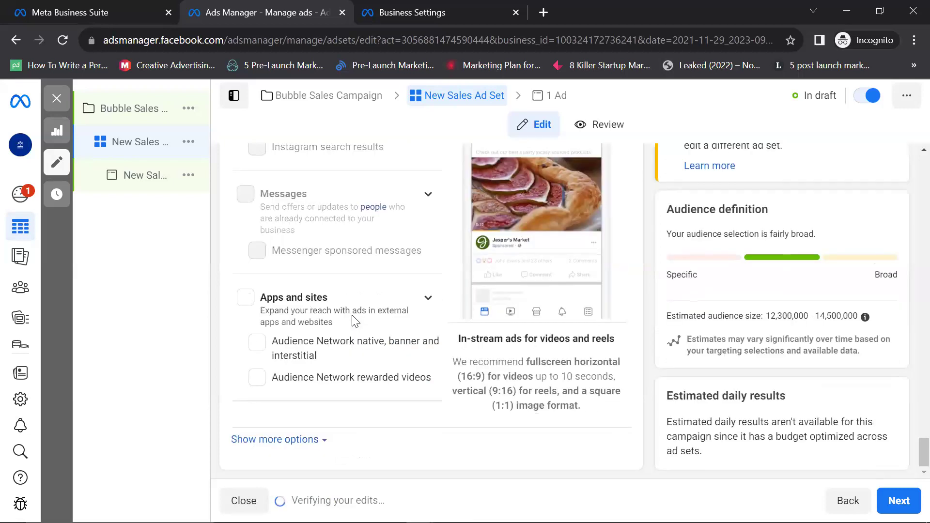
pyautogui.scroll(20, 355, 321)
pyautogui.scroll(-17, 353, 323)
pyautogui.scroll(-3, 352, 323)
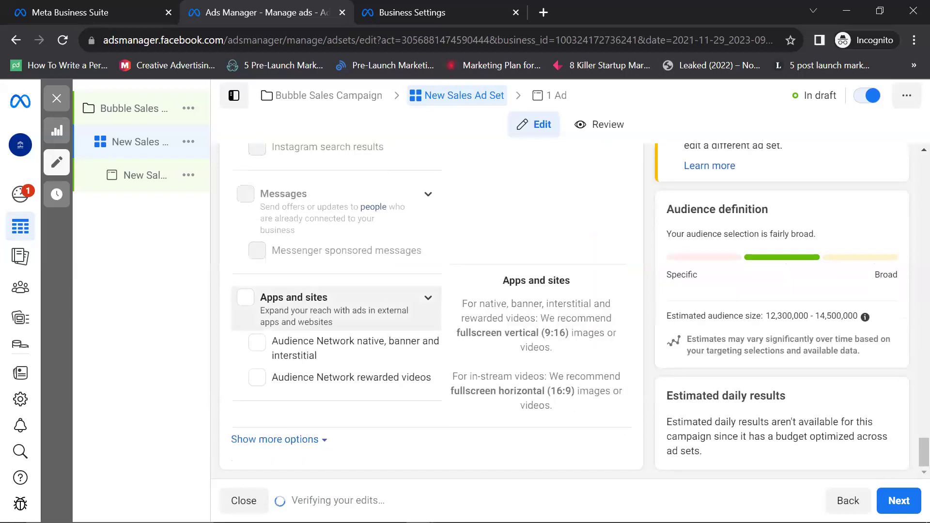
pyautogui.click(323, 440)
pyautogui.scroll(-5, 328, 442)
pyautogui.scroll(3, 328, 443)
pyautogui.scroll(-6, 328, 442)
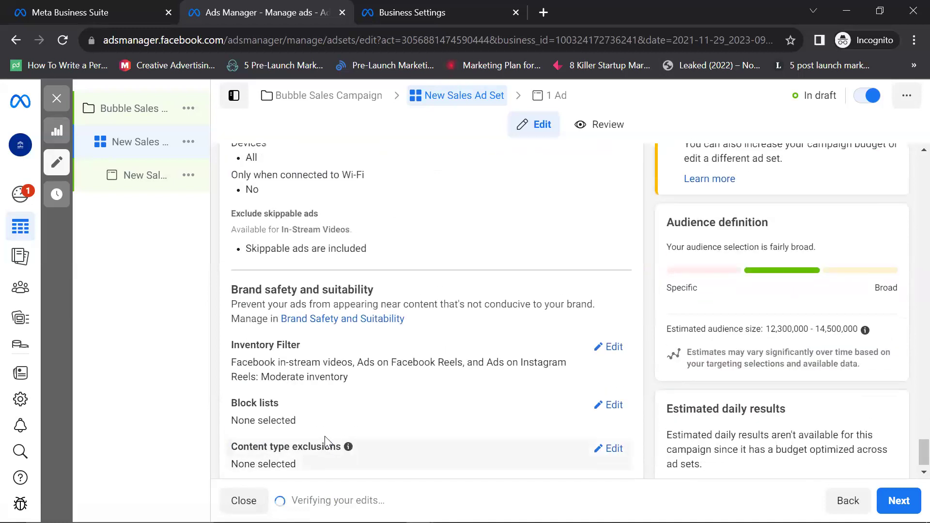
pyautogui.scroll(5, 325, 439)
pyautogui.scroll(-3, 325, 438)
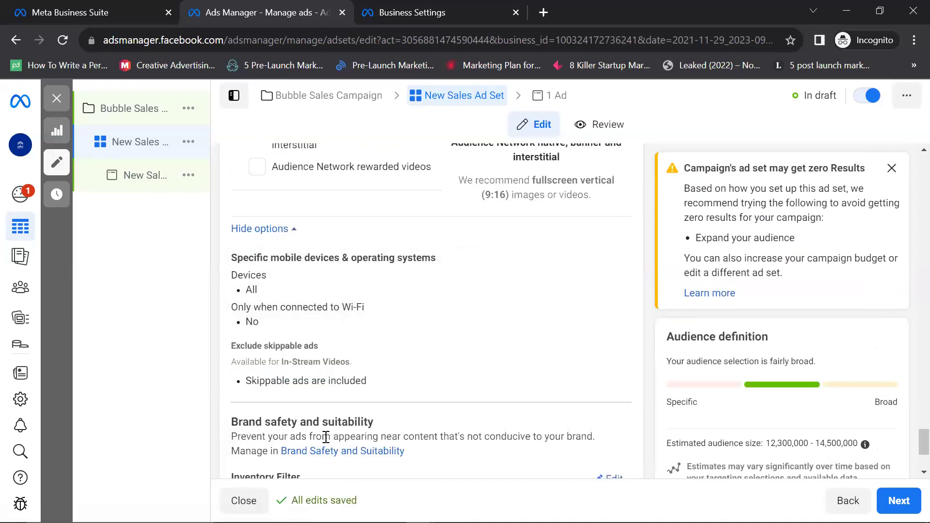
pyautogui.scroll(2, 326, 437)
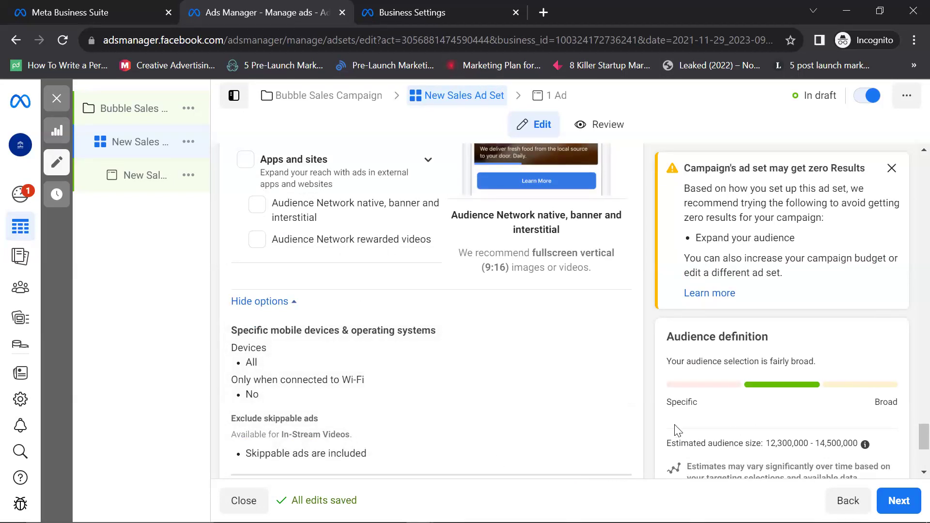
# Step: Make the Exclude skippable ads setting editable
pyautogui.click(614, 421)
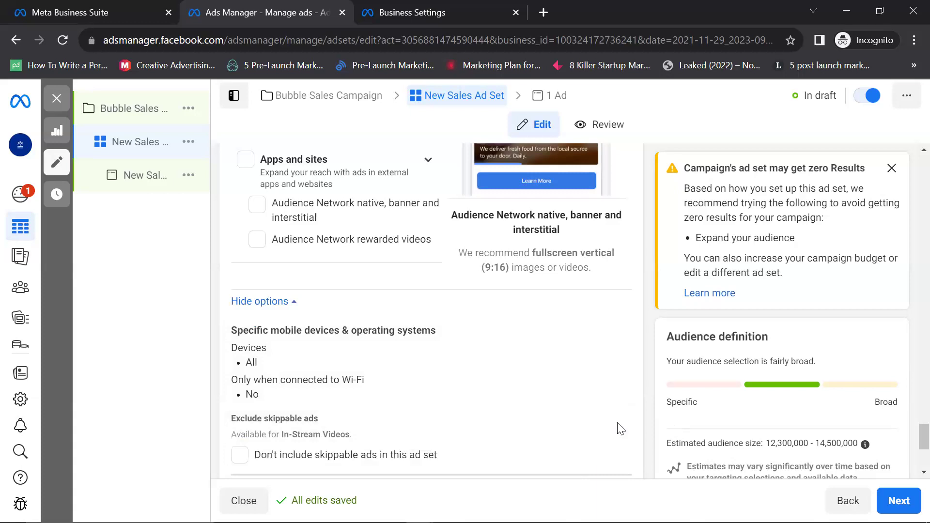
pyautogui.scroll(-3, 543, 426)
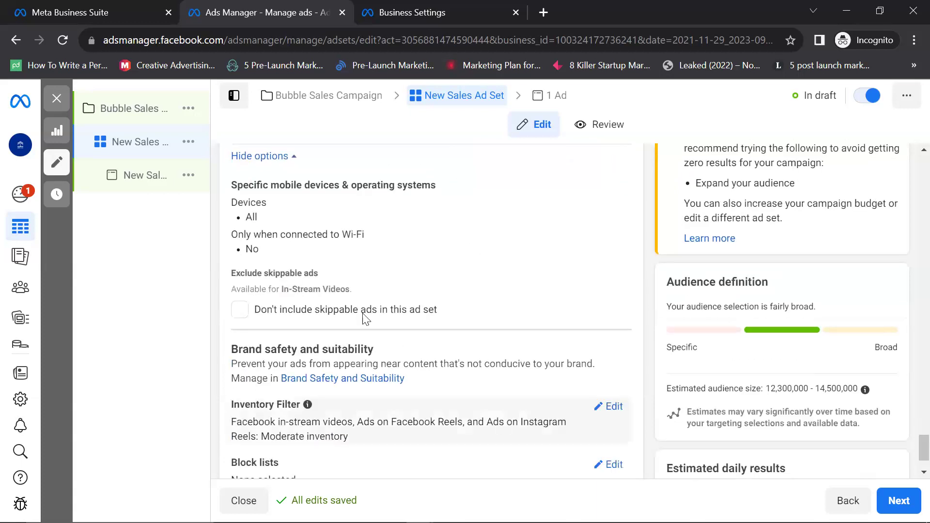
pyautogui.scroll(-2, 547, 311)
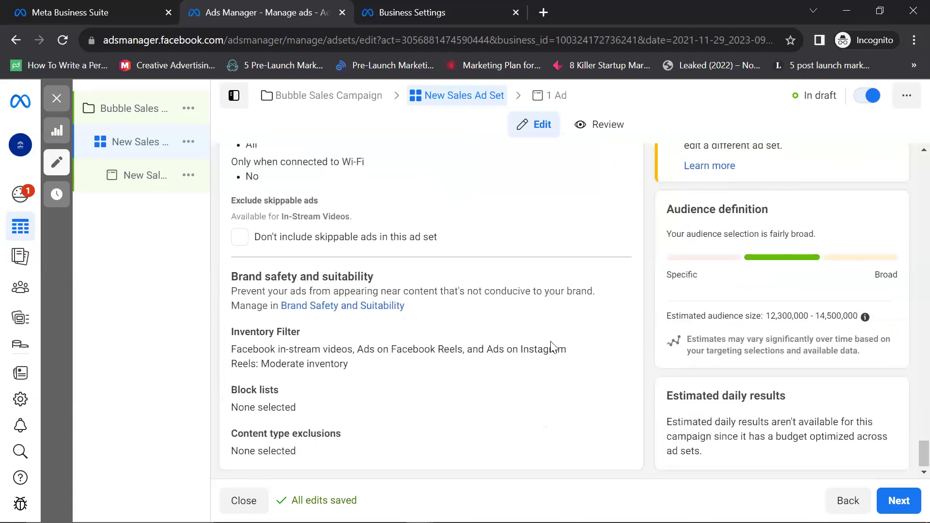
# Step: Review brand safety: Moderate inventory filter, with no block lists or content type exclusions
pyautogui.scroll(4, 550, 348)
pyautogui.scroll(12, 551, 369)
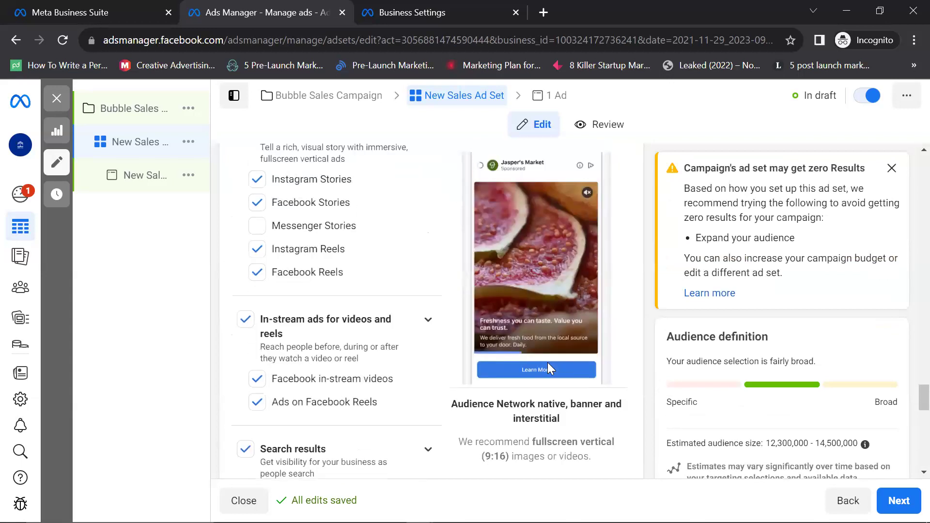
pyautogui.scroll(8, 549, 369)
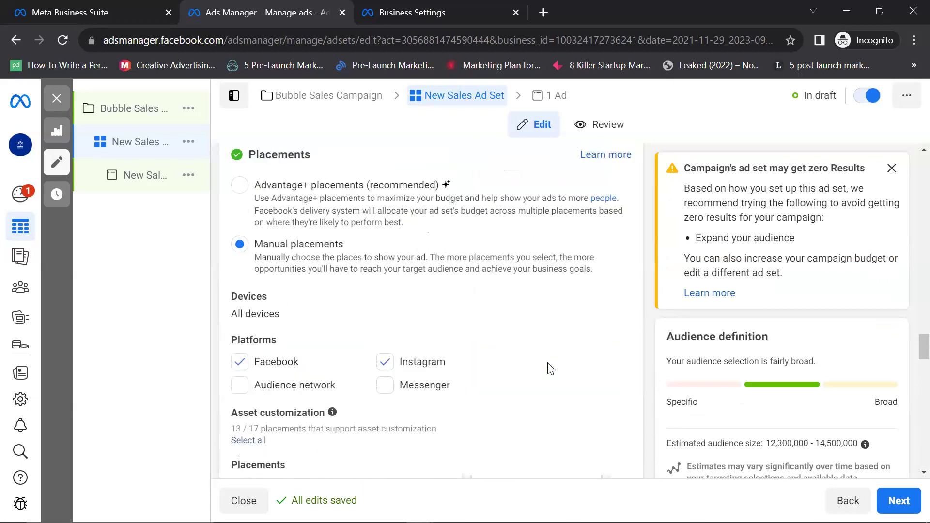
pyautogui.scroll(-5, 551, 369)
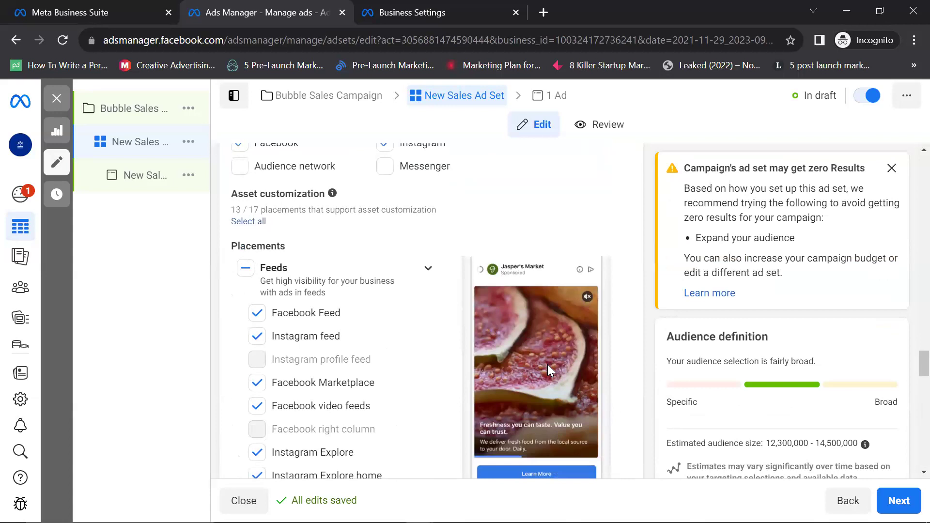
pyautogui.scroll(-12, 548, 367)
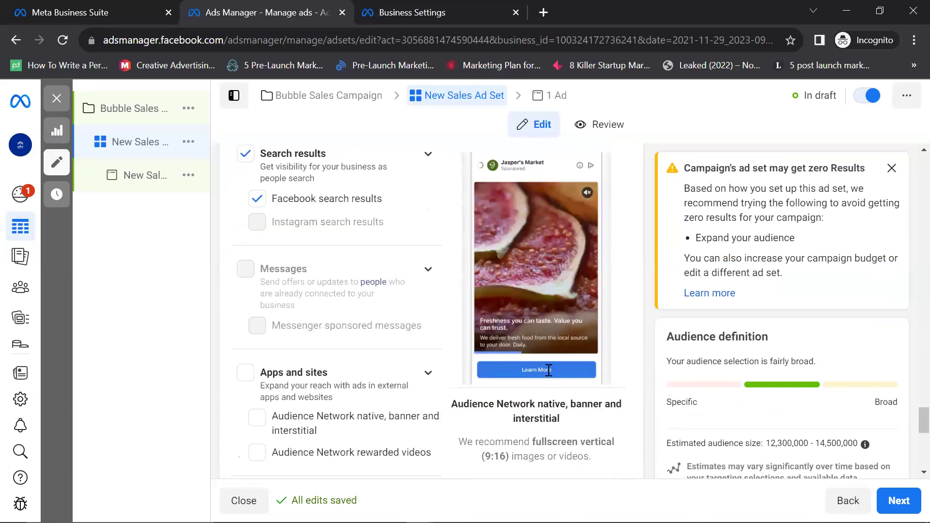
pyautogui.scroll(-6, 549, 370)
pyautogui.scroll(-2, 549, 370)
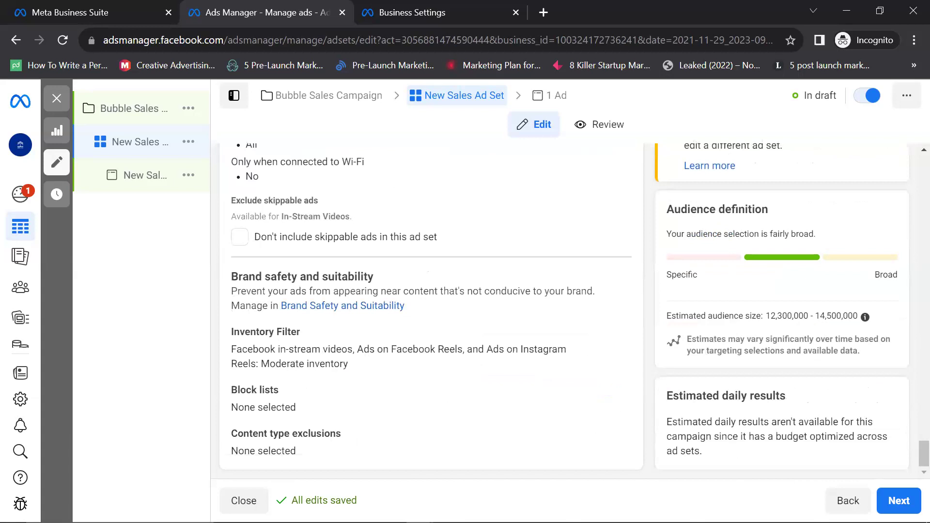
# Step: Move on to the ad and rename it from 'New Sales Ad' to 'Bubbles Ad'
pyautogui.click(898, 500)
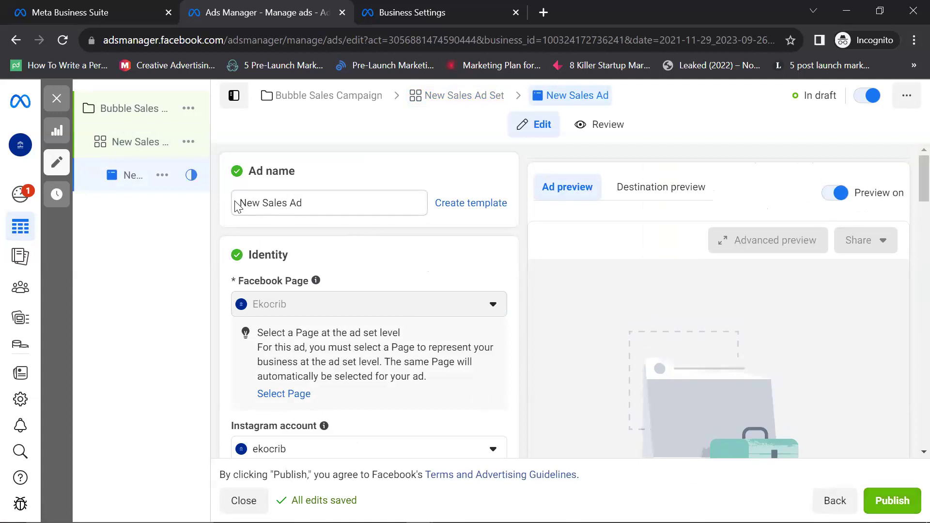
pyautogui.moveTo(287, 203); pyautogui.dragTo(237, 205)
pyautogui.write('Bubblews')
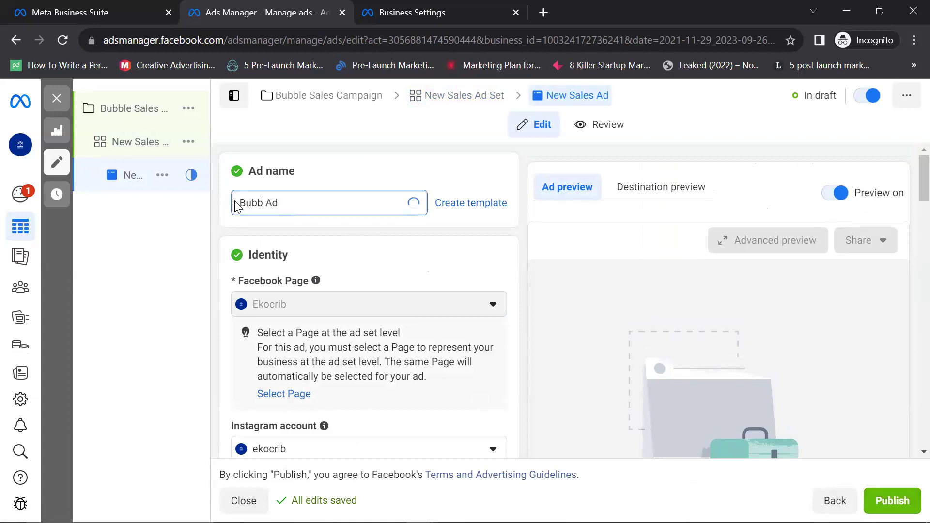
pyautogui.press('BackSpace')
pyautogui.press('BackSpace')
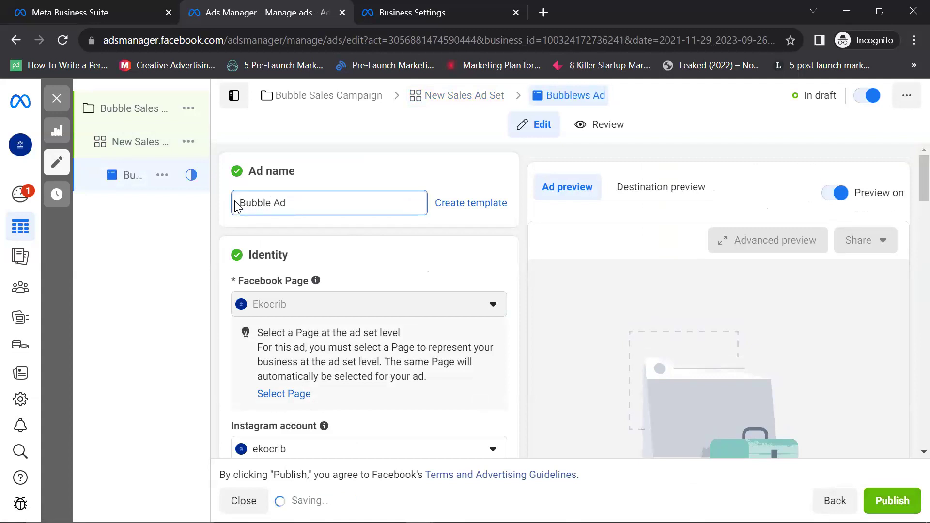
pyautogui.write('s')
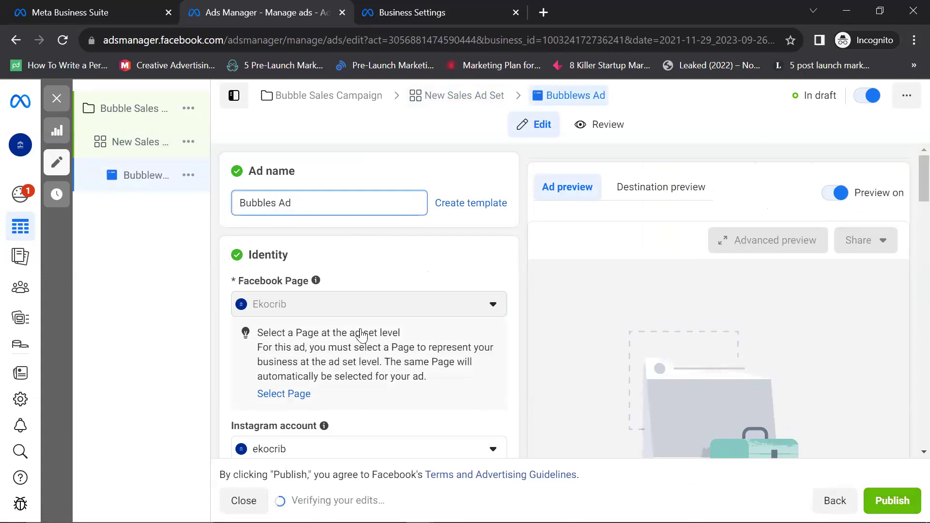
pyautogui.scroll(-5, 353, 334)
pyautogui.scroll(4, 374, 326)
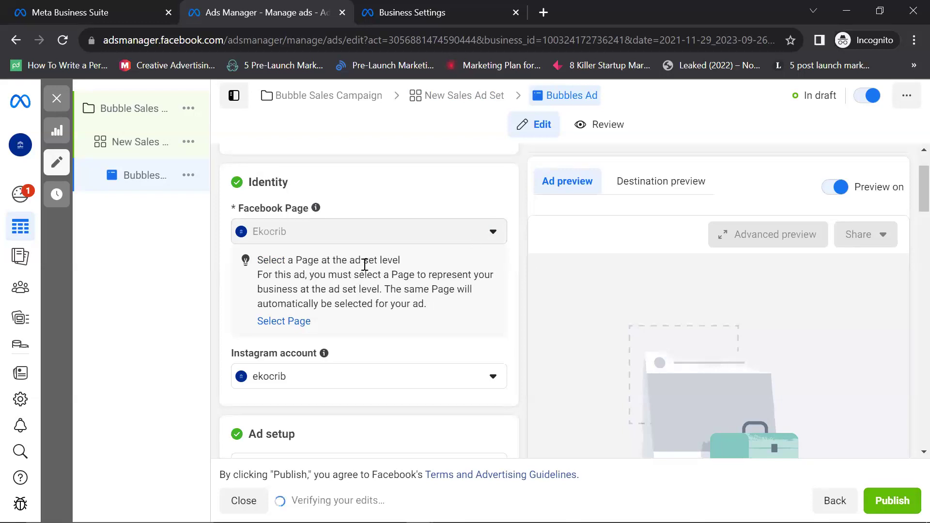
# Step: Return to New Sales Ad Set and look through its Conversion, Messaging apps and Placements sections
pyautogui.click(295, 325)
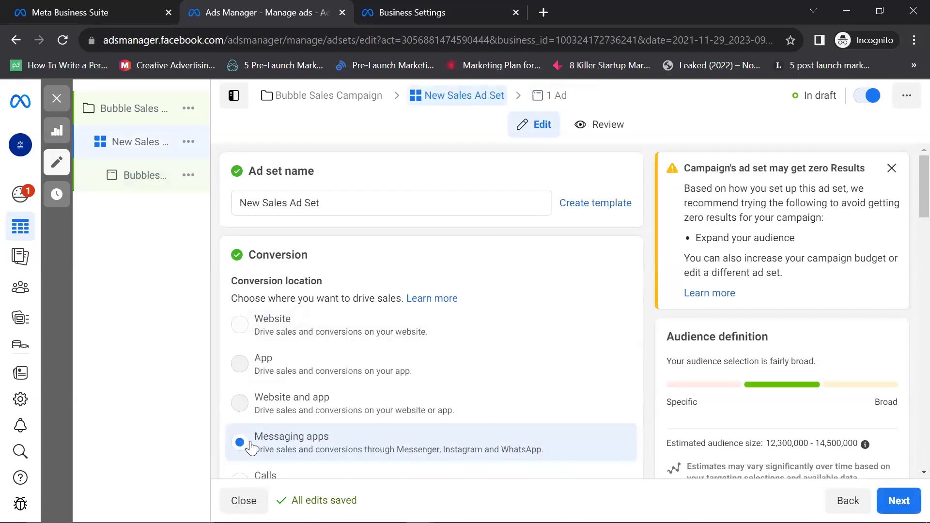
pyautogui.scroll(-5, 332, 364)
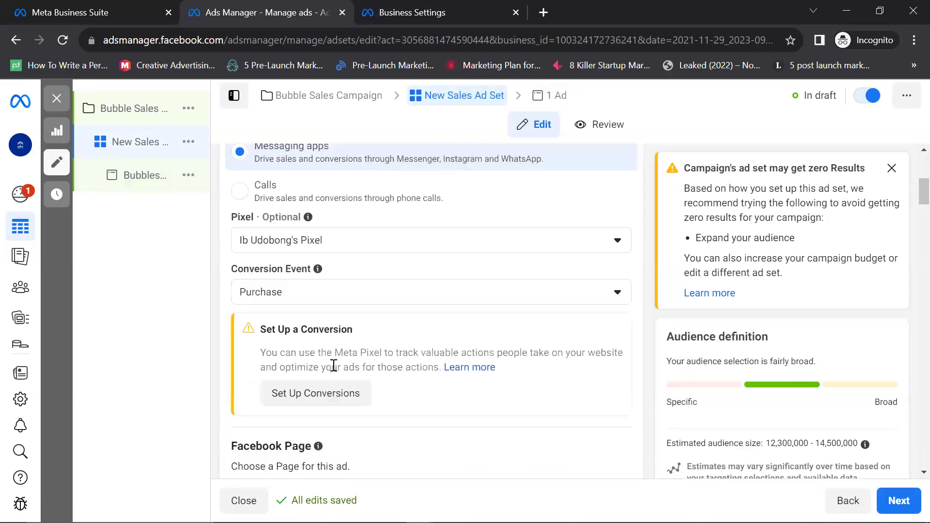
pyautogui.scroll(-4, 333, 365)
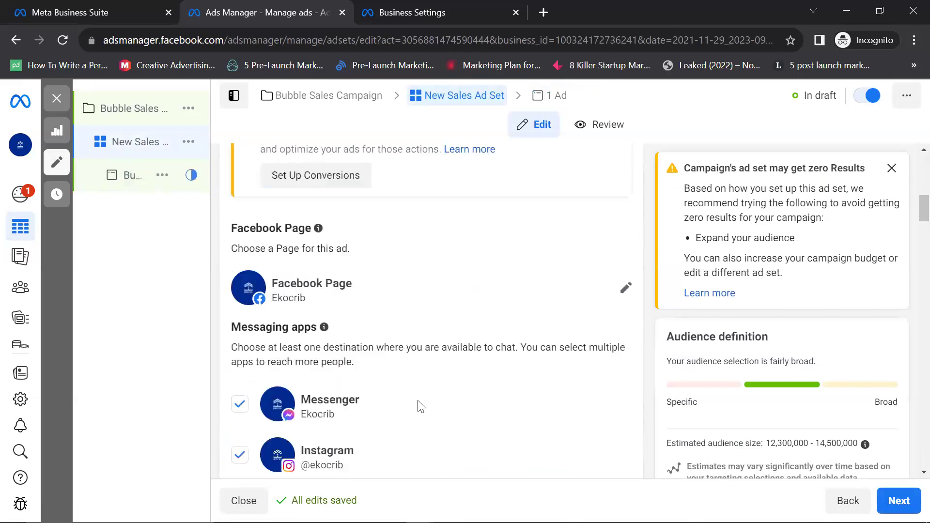
pyautogui.scroll(-3, 393, 381)
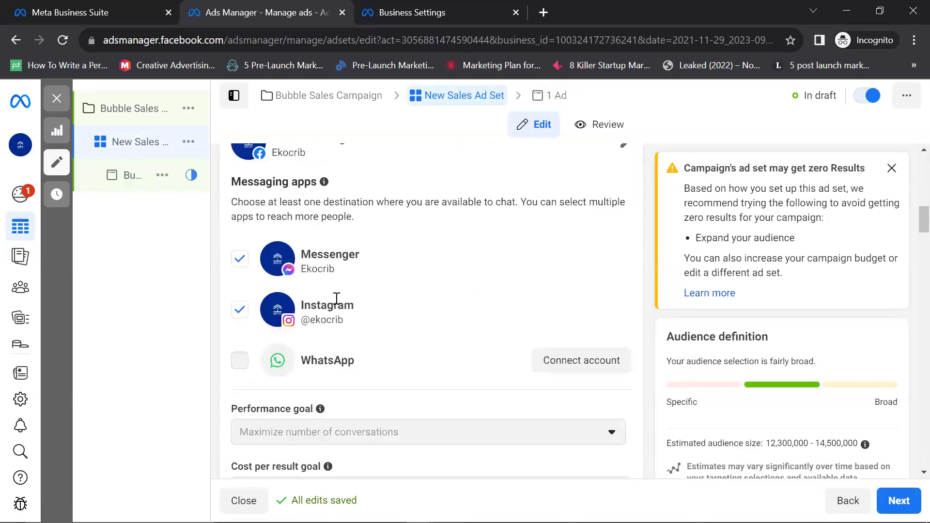
pyautogui.scroll(-4, 333, 317)
pyautogui.scroll(-10, 334, 339)
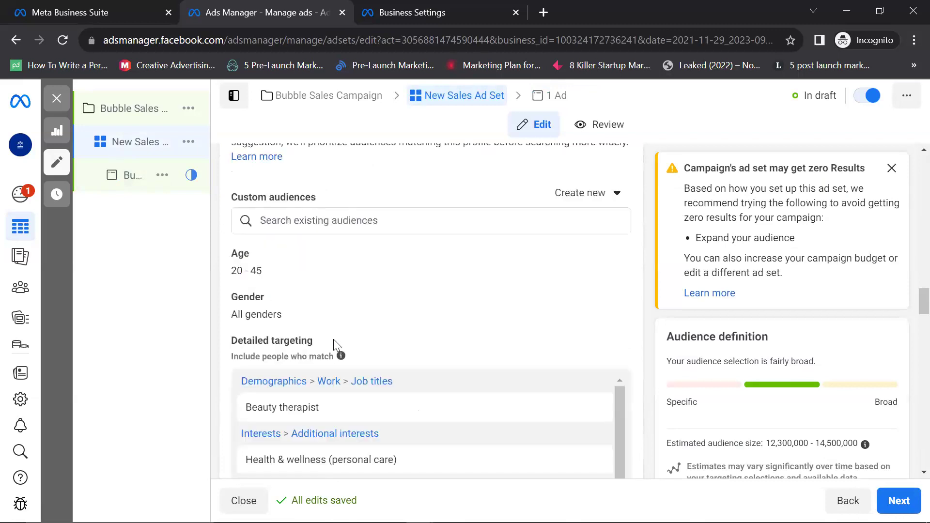
pyautogui.scroll(-10, 353, 355)
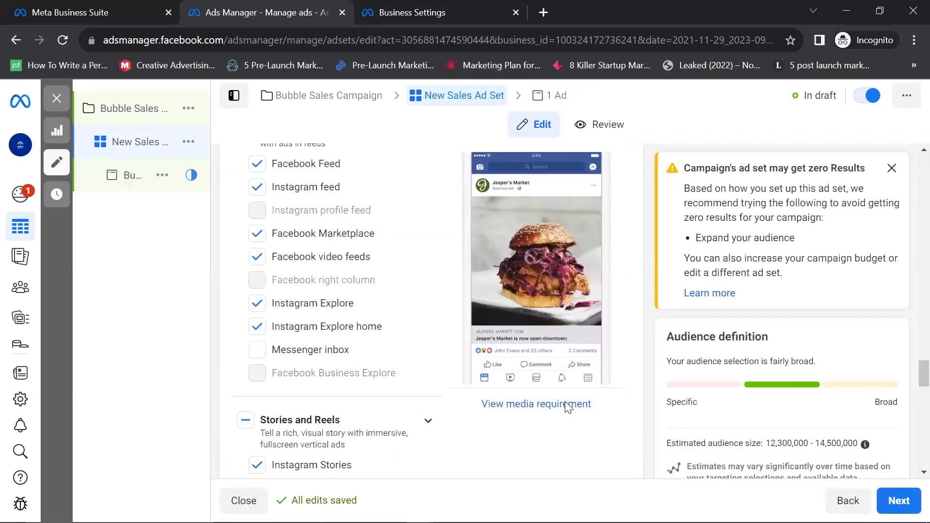
pyautogui.scroll(-10, 564, 407)
# Step: Go to Bubbles Ad, confirm ekocrib as the Instagram account, and scroll to Ad setup
pyautogui.click(899, 501)
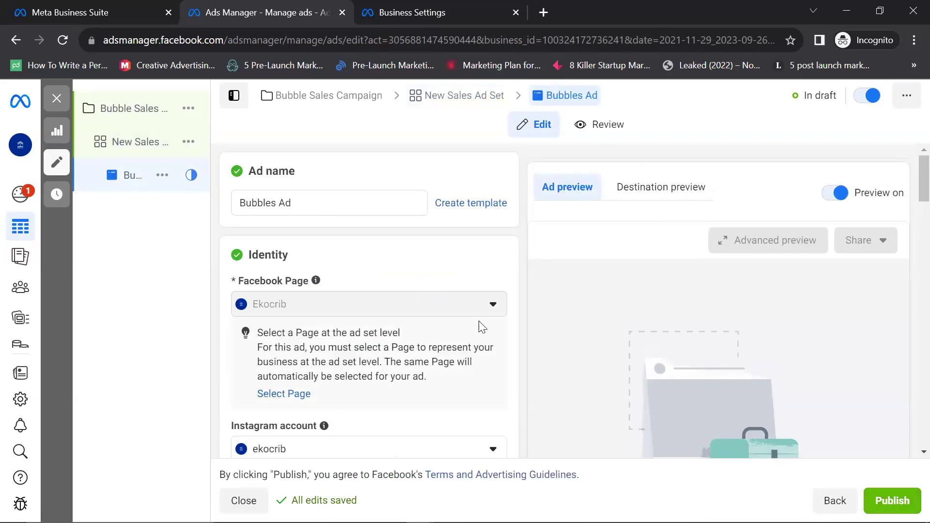
pyautogui.scroll(-3, 467, 317)
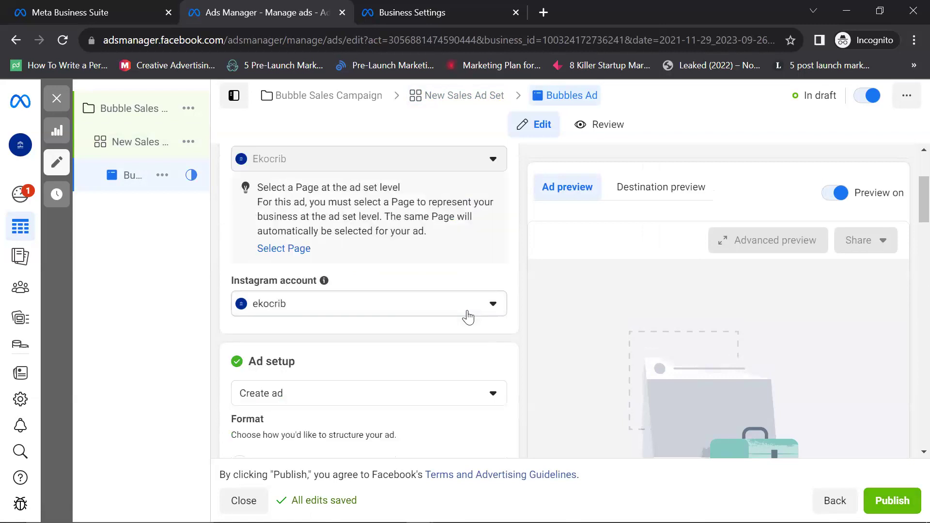
pyautogui.click(502, 306)
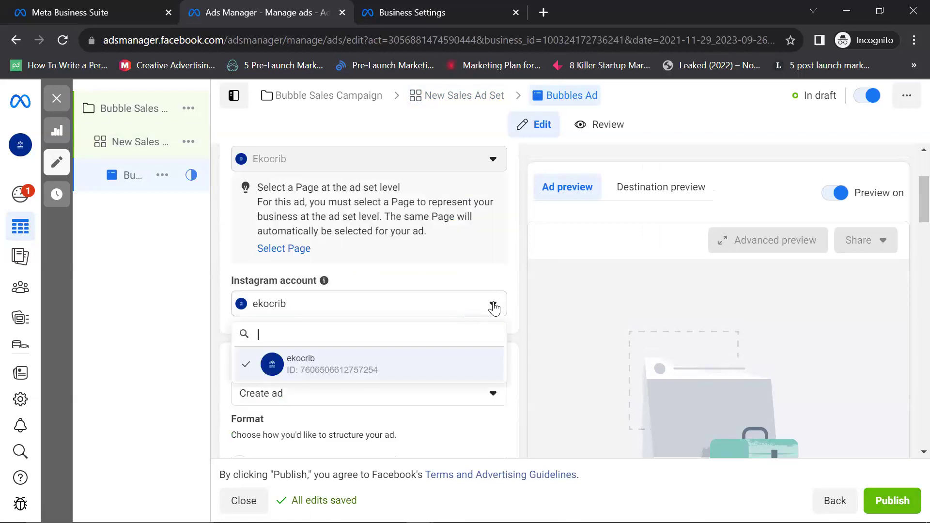
pyautogui.click(458, 303)
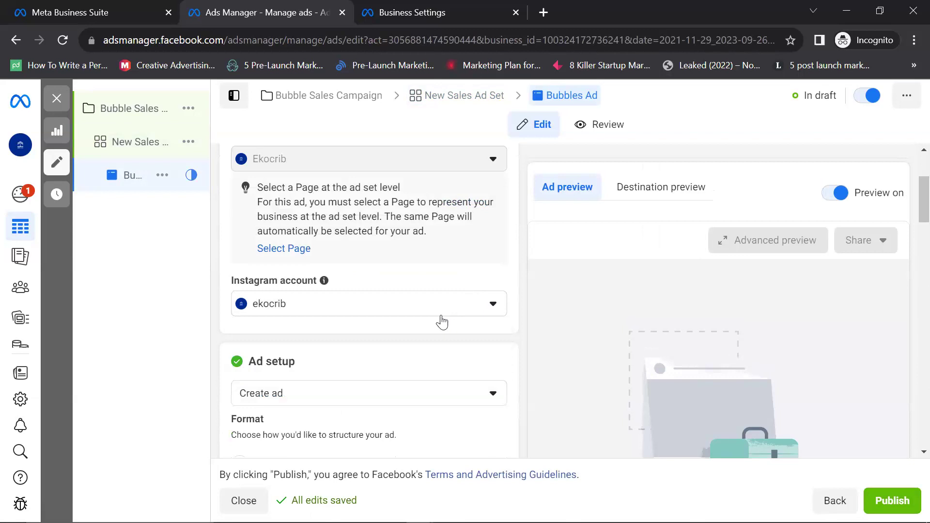
pyautogui.scroll(3, 400, 292)
pyautogui.scroll(-6, 405, 320)
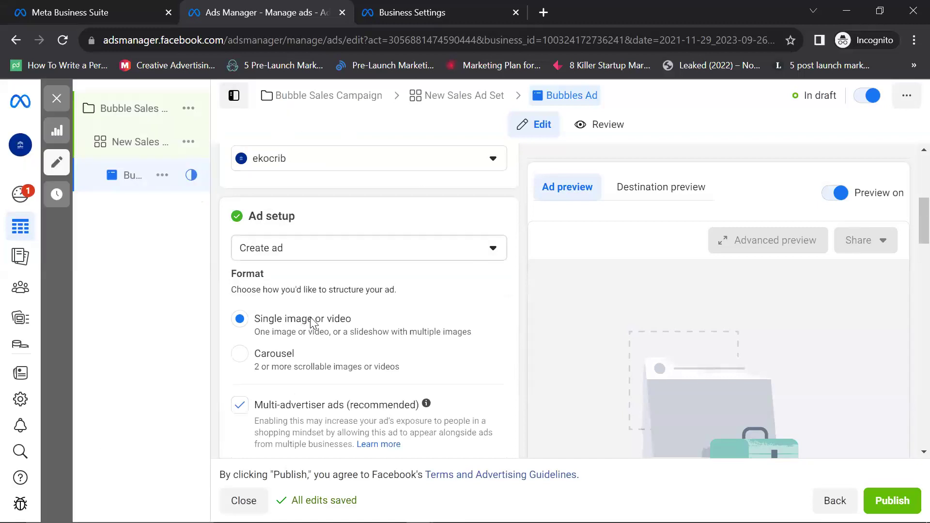
pyautogui.scroll(-5, 312, 320)
# Step: Try the Carousel format, then settle on Single image or video for Bubbles Ad
pyautogui.scroll(3, 312, 320)
pyautogui.scroll(-5, 313, 320)
pyautogui.scroll(-3, 287, 243)
pyautogui.scroll(7, 287, 226)
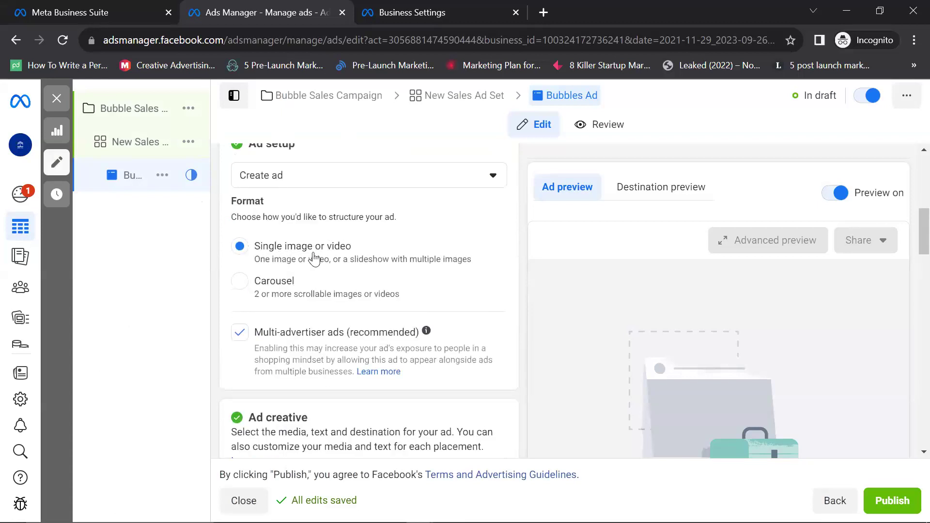
pyautogui.click(238, 285)
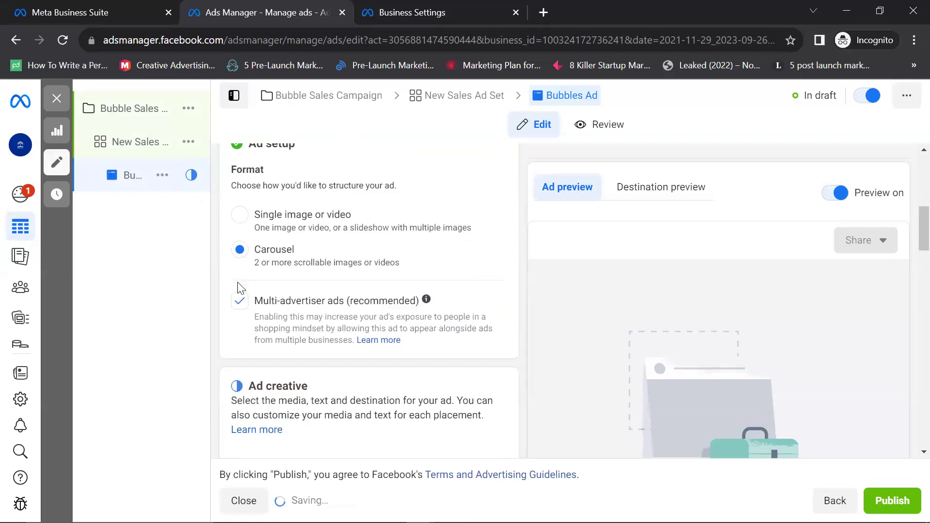
pyautogui.click(251, 216)
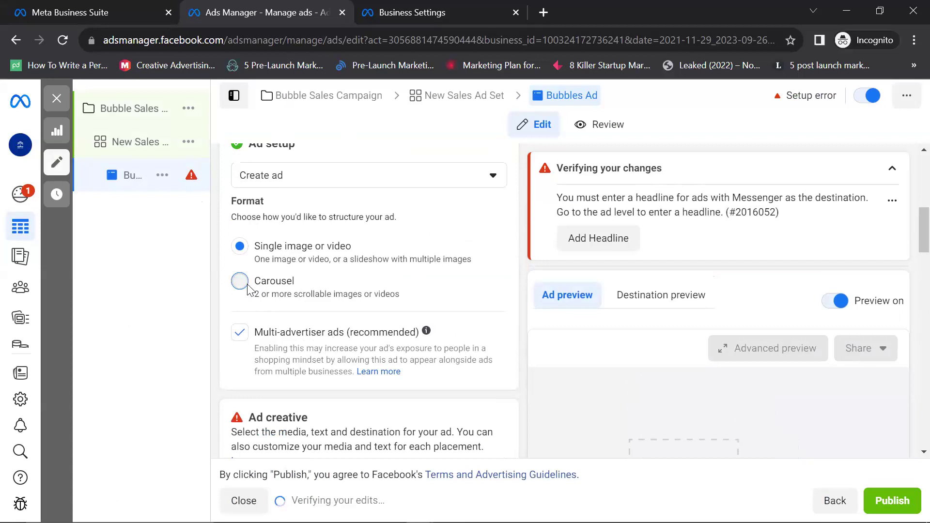
pyautogui.click(248, 289)
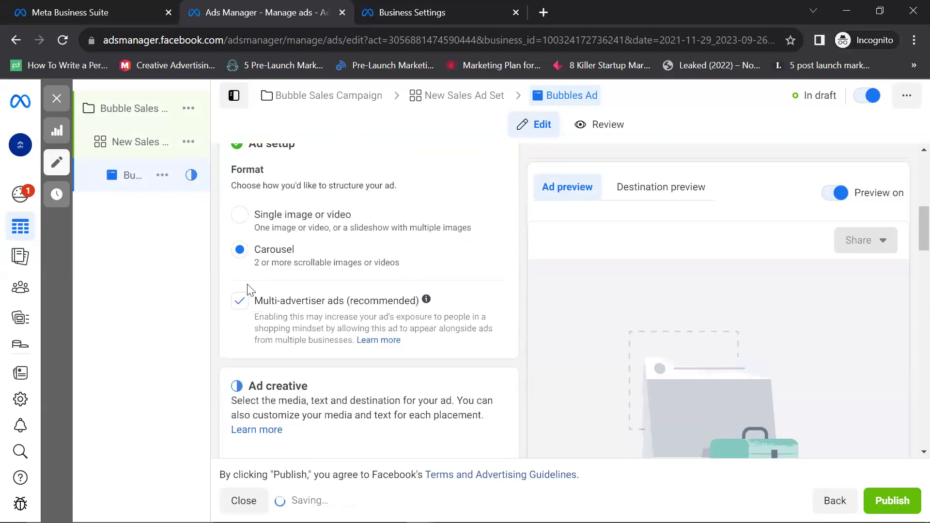
pyautogui.click(240, 214)
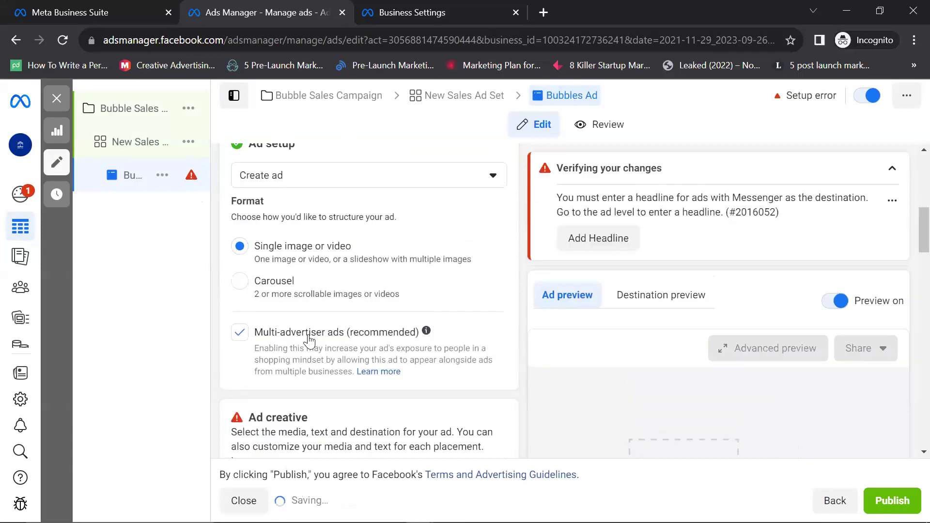
pyautogui.scroll(-3, 306, 327)
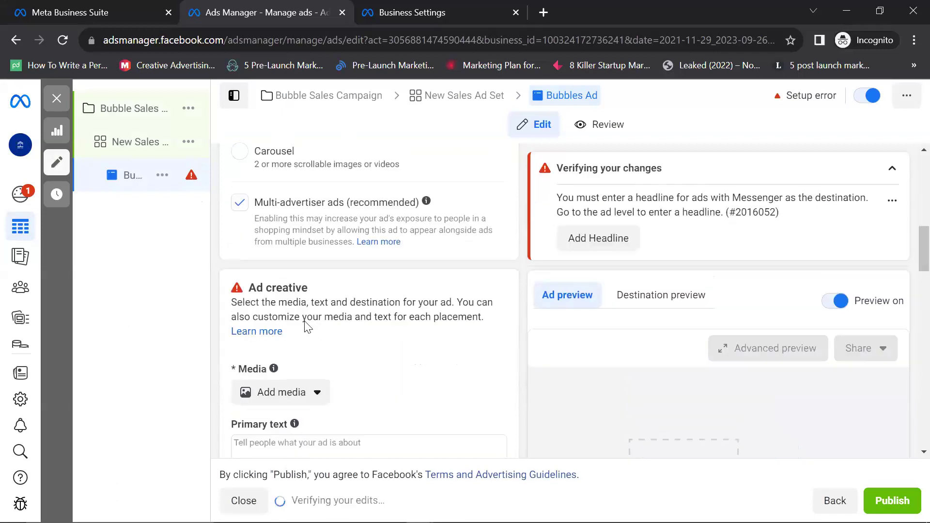
pyautogui.scroll(-1, 298, 281)
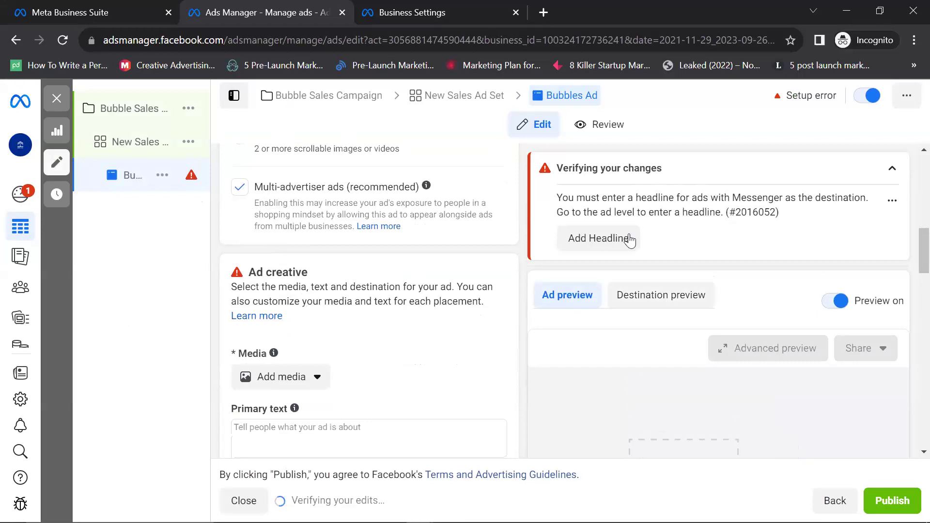
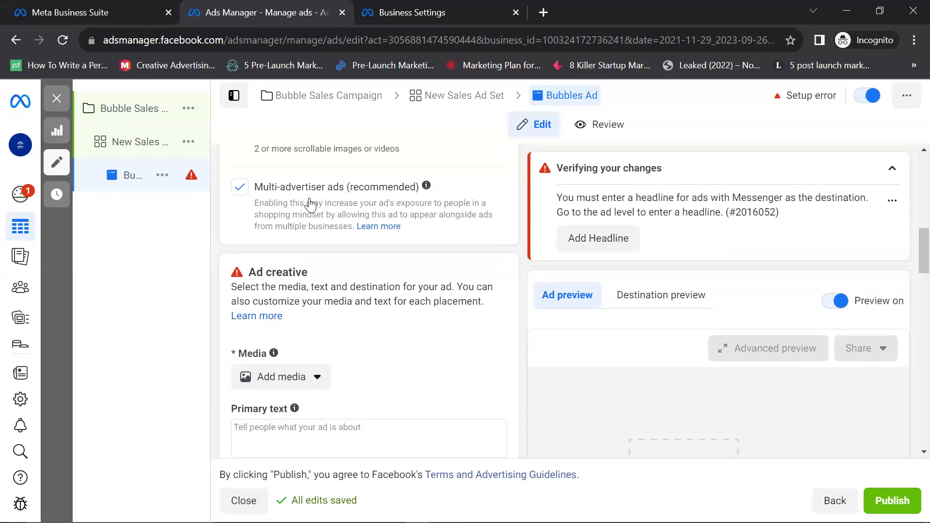
# Step: Turn off multi-advertiser ads for the Bubbles Ad
pyautogui.click(240, 189)
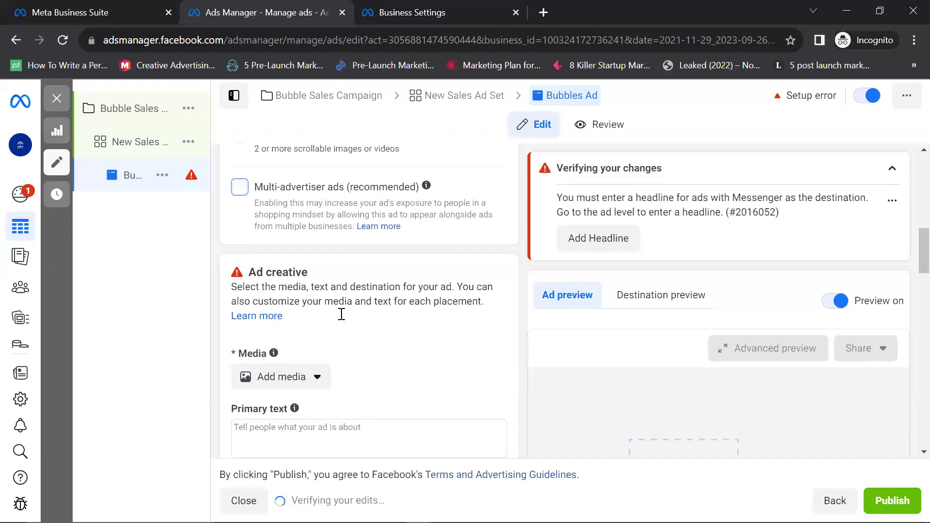
pyautogui.scroll(-3, 342, 313)
pyautogui.scroll(-3, 339, 315)
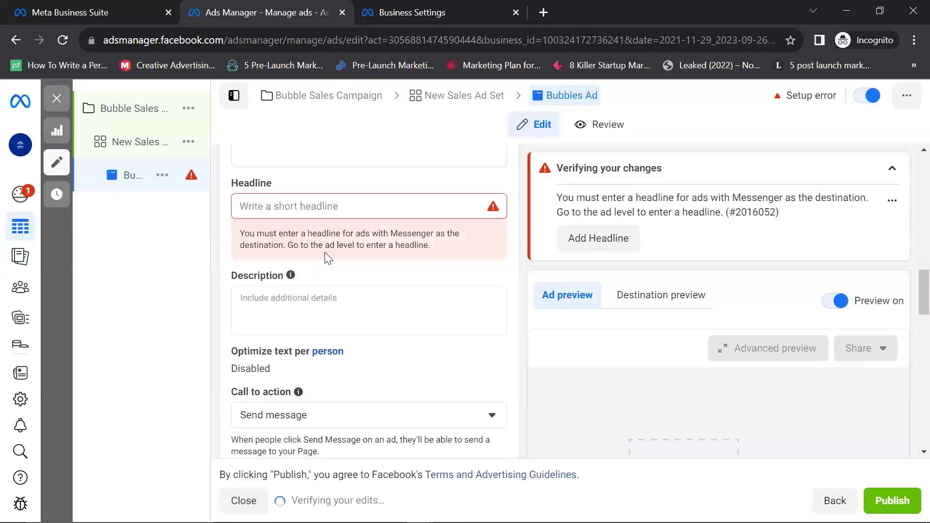
pyautogui.scroll(-3, 320, 242)
# Step: Start adding an image as the ad's media from the Media section
pyautogui.scroll(6, 312, 250)
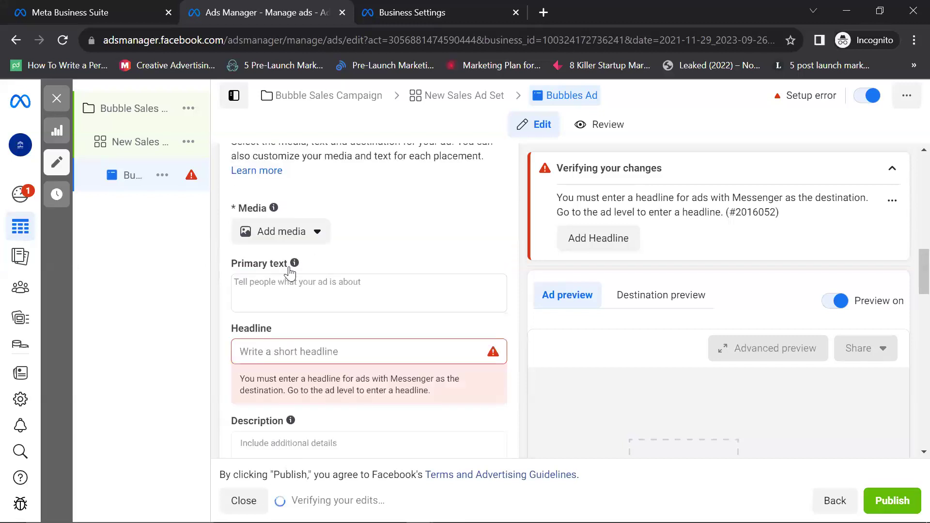
pyautogui.click(285, 231)
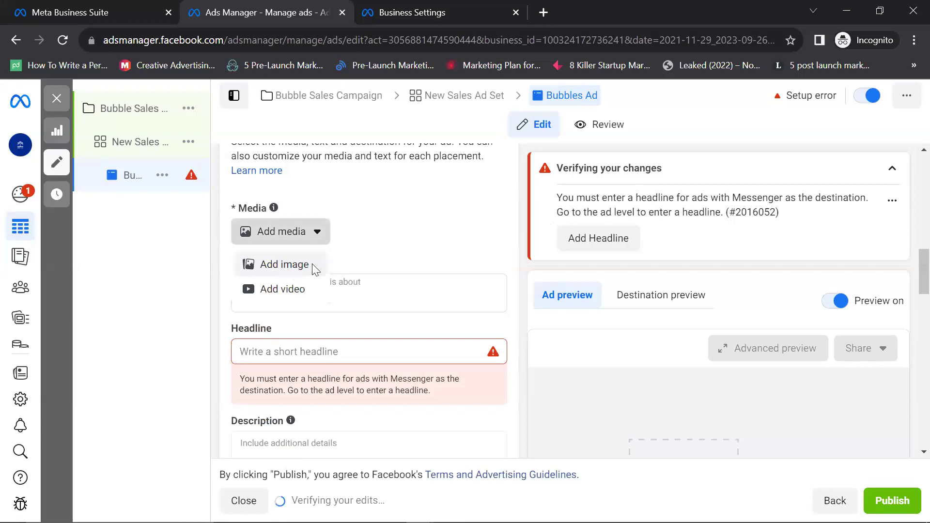
pyautogui.click(312, 264)
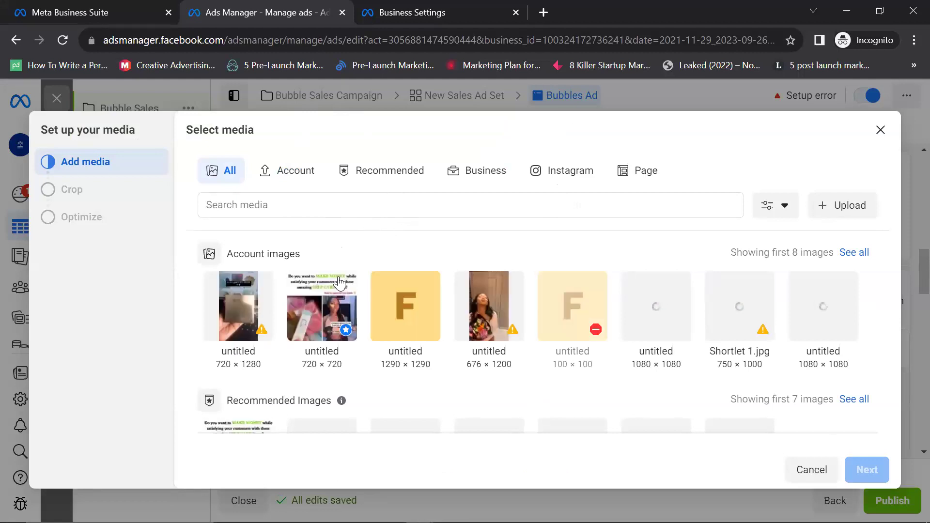
# Step: Pick the Ekocrib 'DO NOT FALL FOR SCAMS' image and continue to placement cropping
pyautogui.scroll(-10, 339, 283)
pyautogui.scroll(5, 339, 274)
pyautogui.scroll(-5, 376, 353)
pyautogui.scroll(3, 383, 346)
pyautogui.scroll(-3, 390, 342)
pyautogui.click(393, 341)
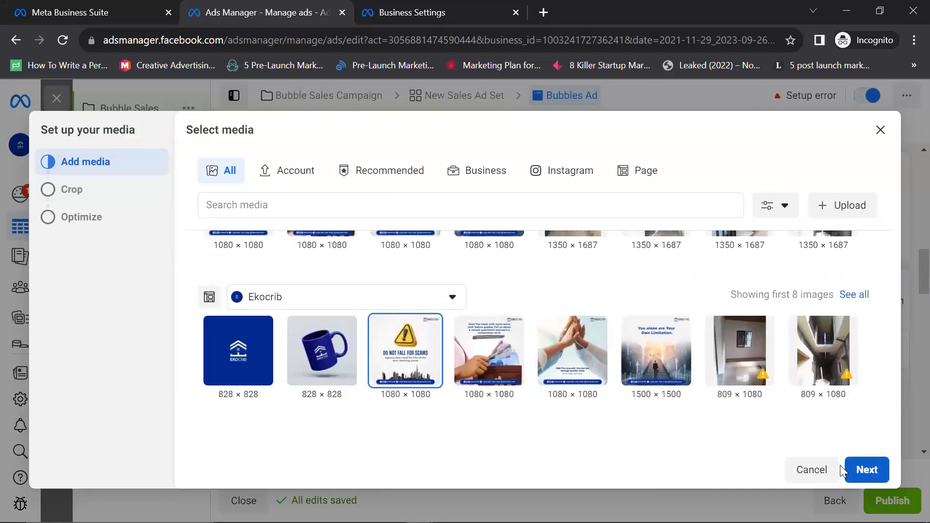
pyautogui.click(869, 469)
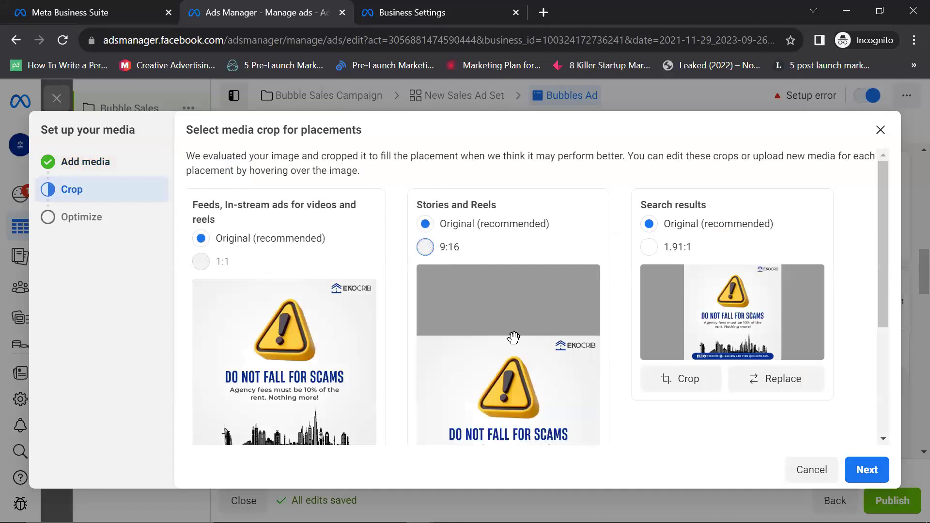
# Step: Try the Stories 9:16 and Search 1.91:1 crops, then restore both to Original
pyautogui.click(426, 247)
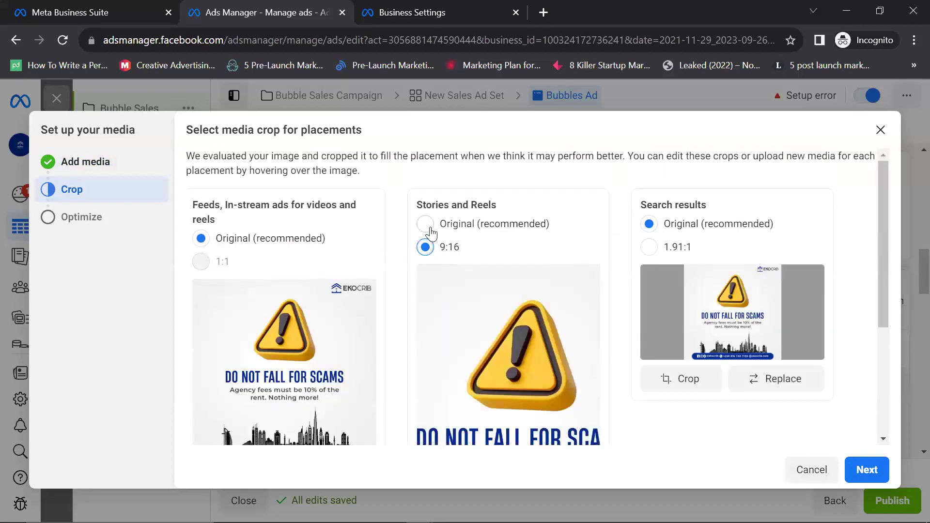
pyautogui.click(425, 223)
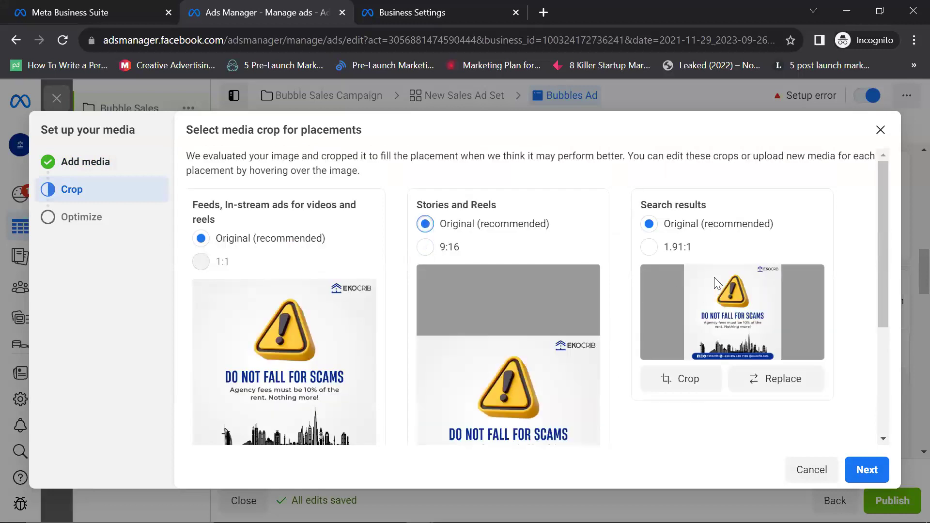
pyautogui.scroll(-1, 692, 238)
pyautogui.click(644, 181)
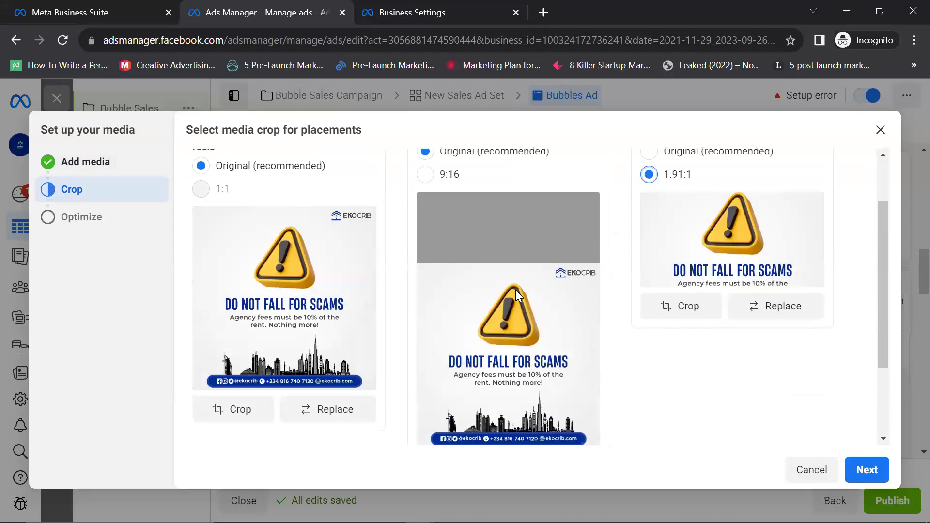
pyautogui.scroll(1, 436, 300)
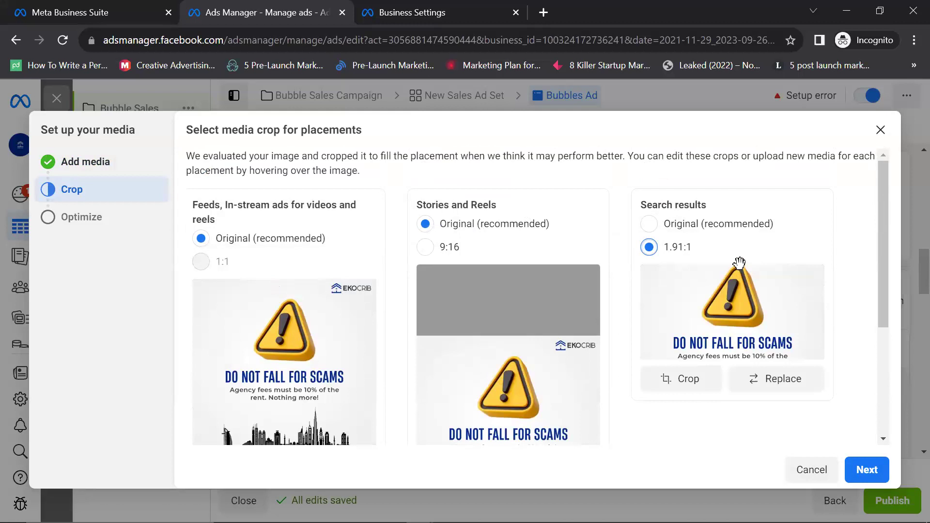
pyautogui.scroll(-3, 738, 263)
pyautogui.scroll(2, 737, 259)
pyautogui.click(649, 183)
# Step: Leave the Stories and Reels crop unchanged and advance to Optimize media with enhancements allowed
pyautogui.scroll(-3, 562, 368)
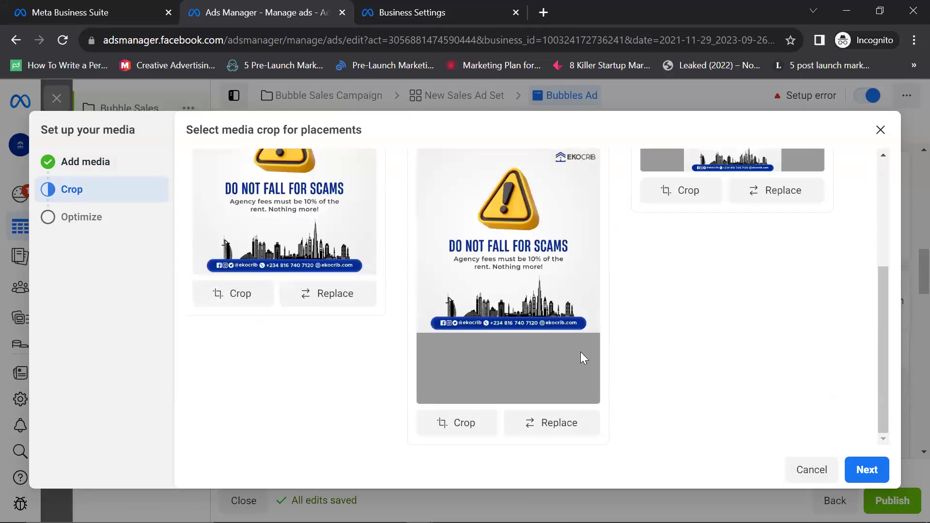
pyautogui.scroll(3, 609, 354)
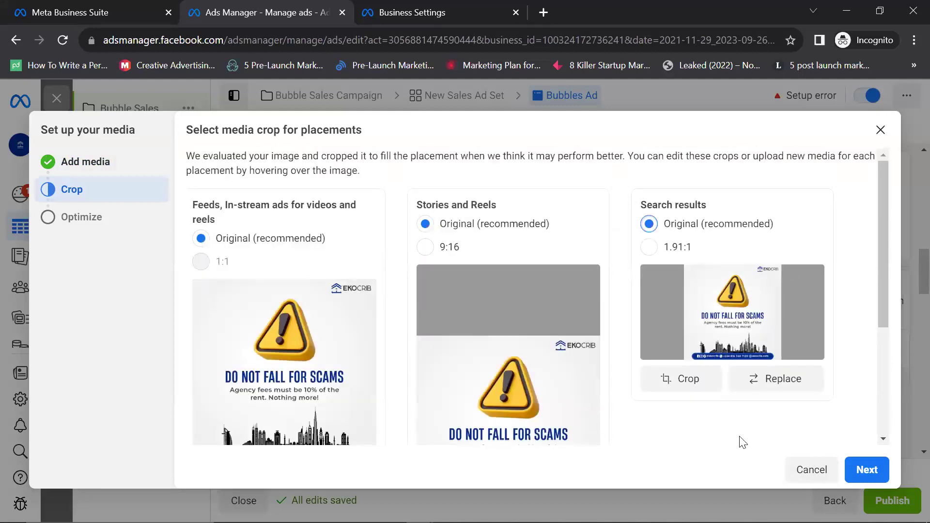
pyautogui.scroll(-3, 799, 453)
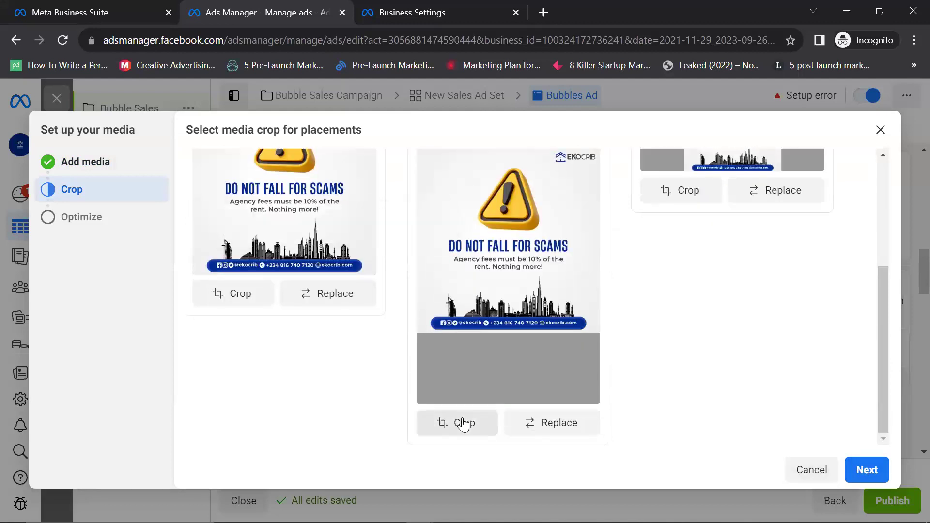
pyautogui.click(528, 335)
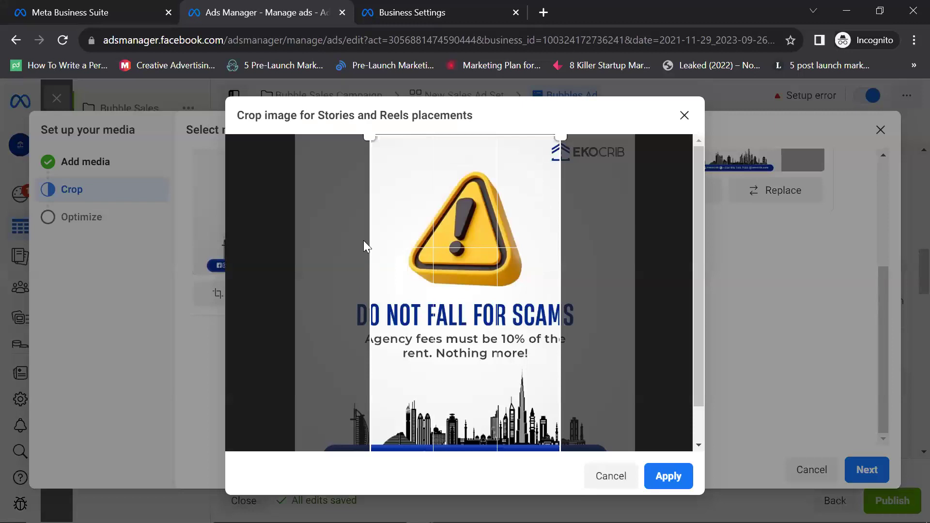
pyautogui.click(684, 115)
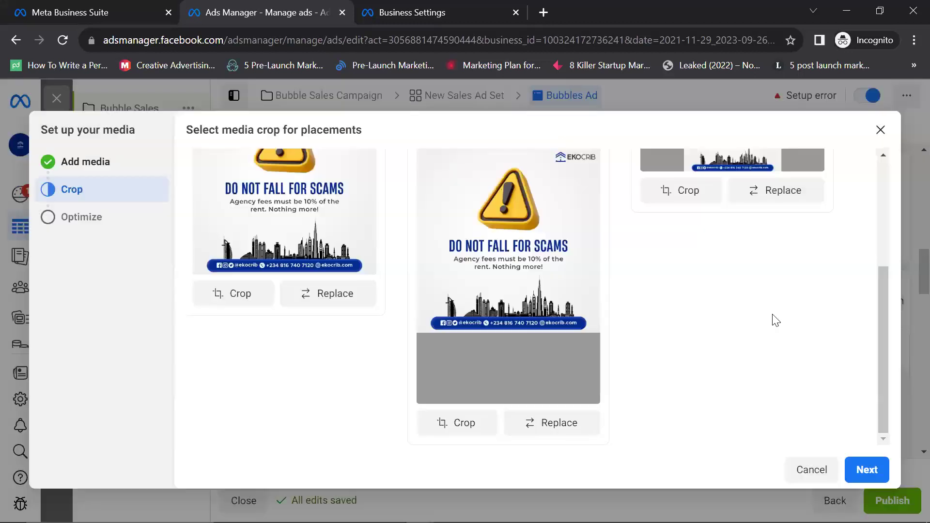
pyautogui.click(862, 470)
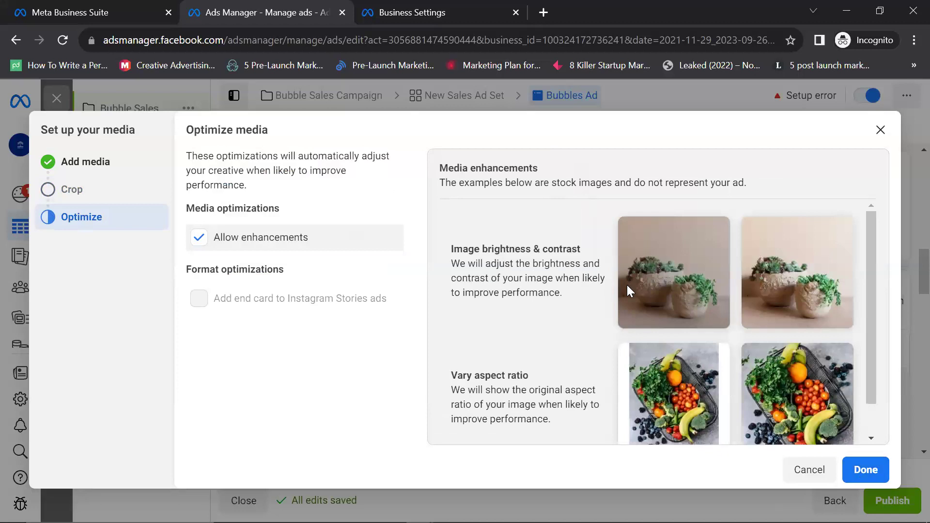
pyautogui.scroll(-1, 627, 285)
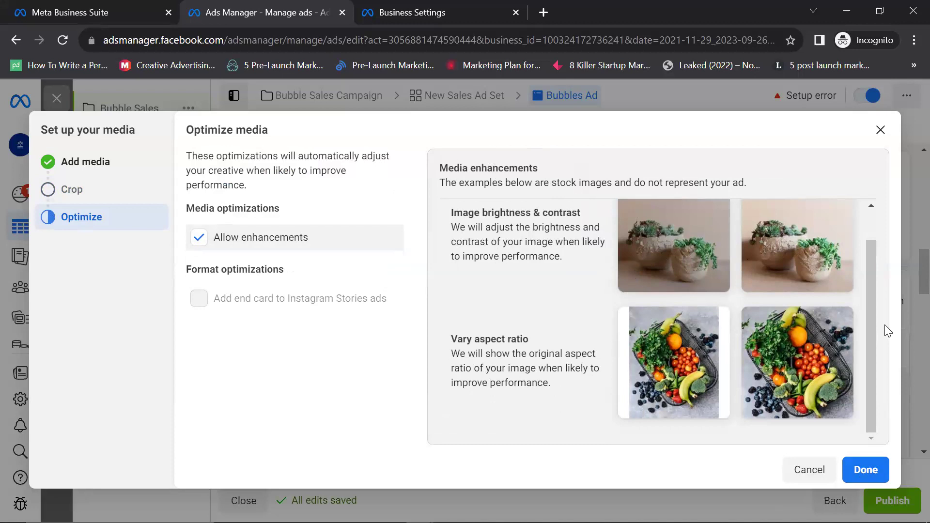
pyautogui.click(851, 463)
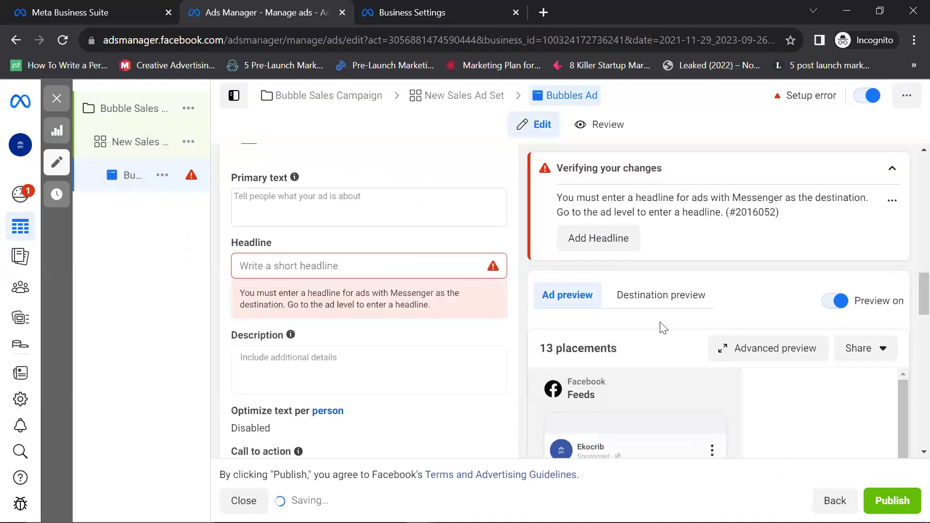
pyautogui.scroll(-5, 729, 332)
pyautogui.moveTo(690, 377)
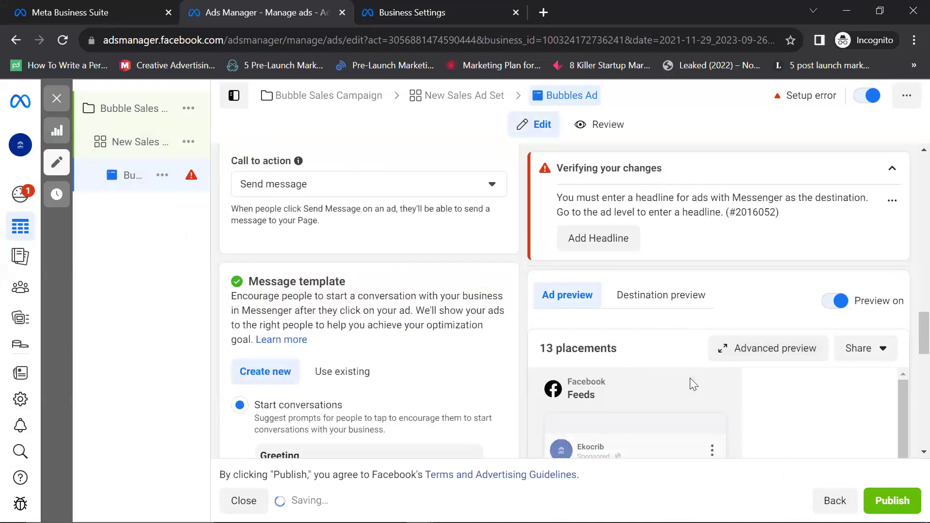
pyautogui.scroll(-4, 358, 278)
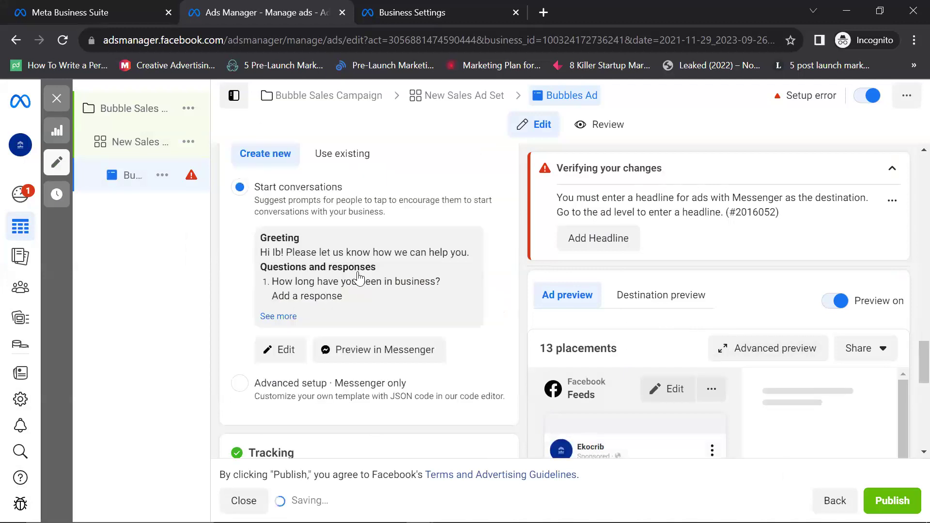
pyautogui.scroll(5, 342, 274)
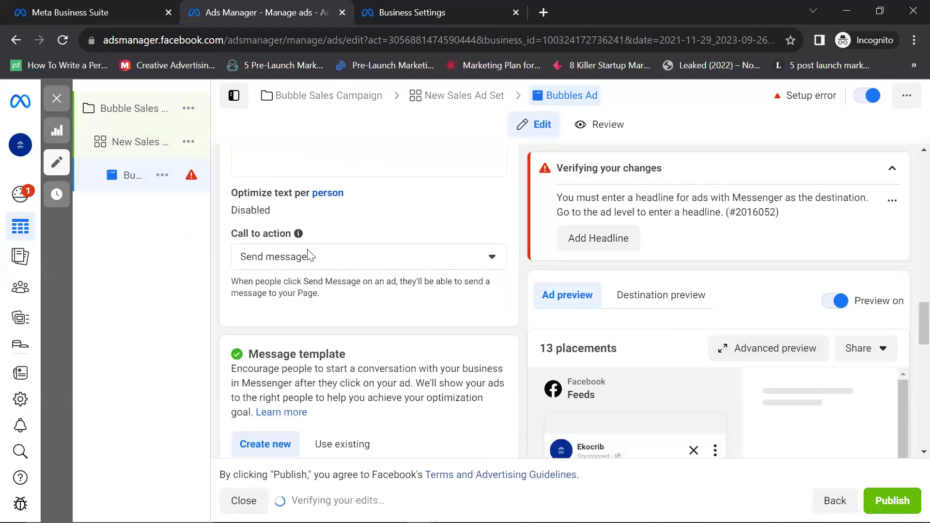
pyautogui.scroll(3, 306, 187)
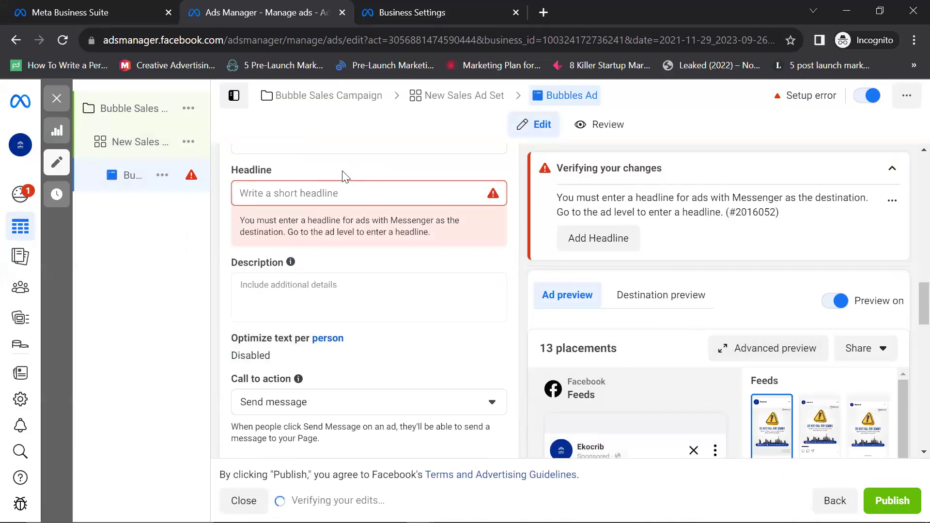
pyautogui.write('Don')
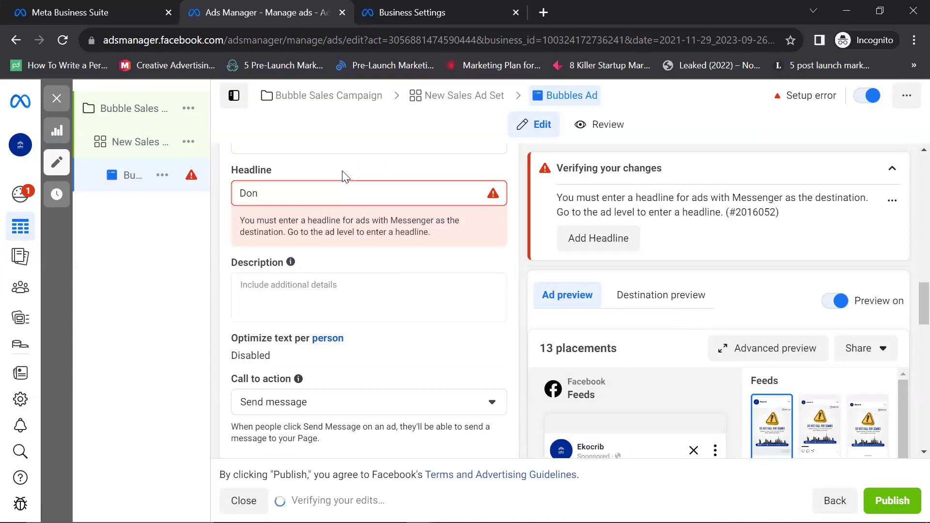
pyautogui.write("'t Fall for ")
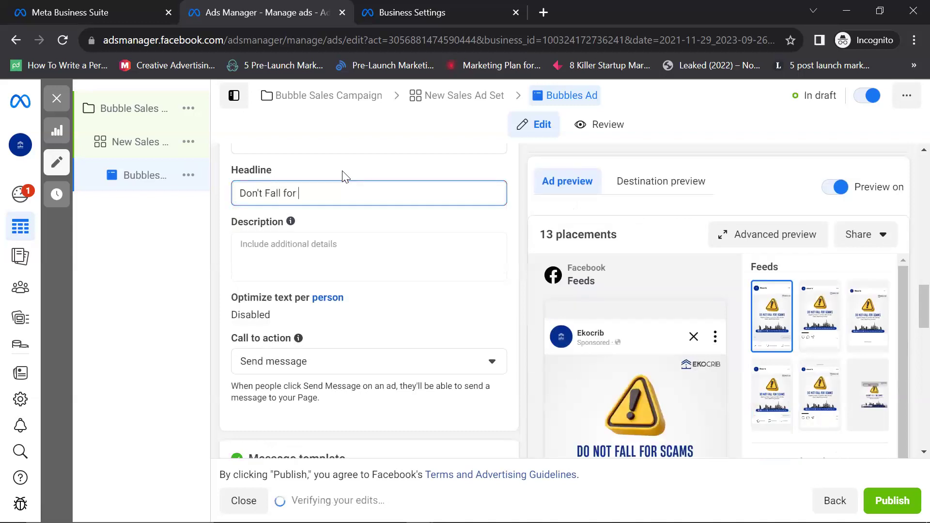
pyautogui.write('Scams')
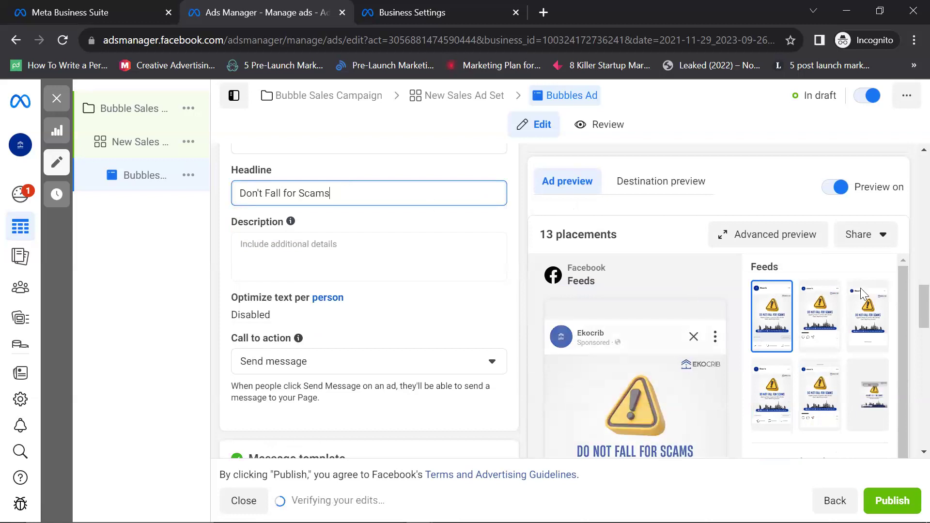
pyautogui.scroll(-3, 902, 281)
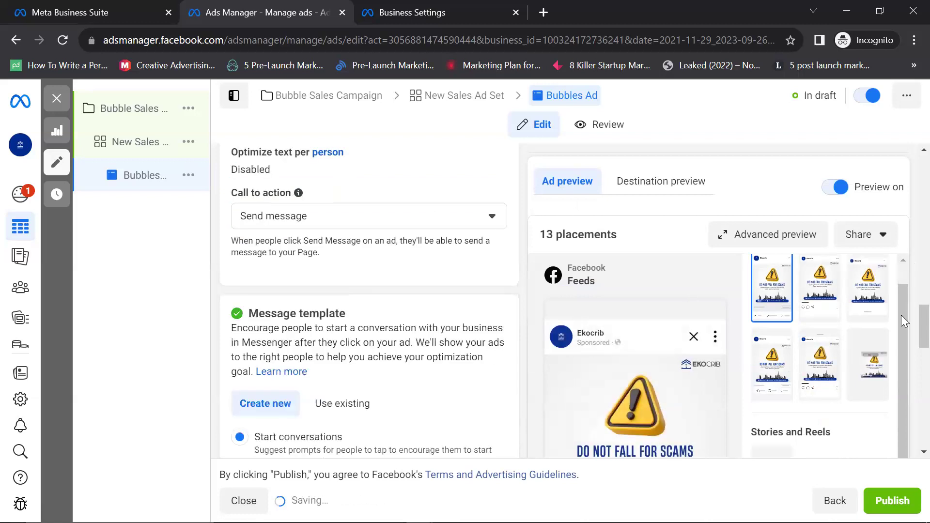
pyautogui.scroll(-5, 906, 319)
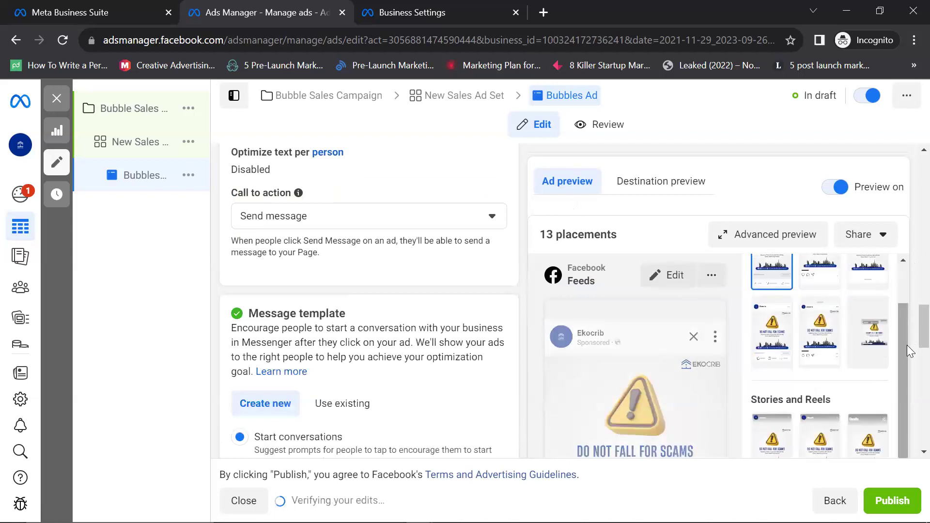
pyautogui.scroll(5, 799, 315)
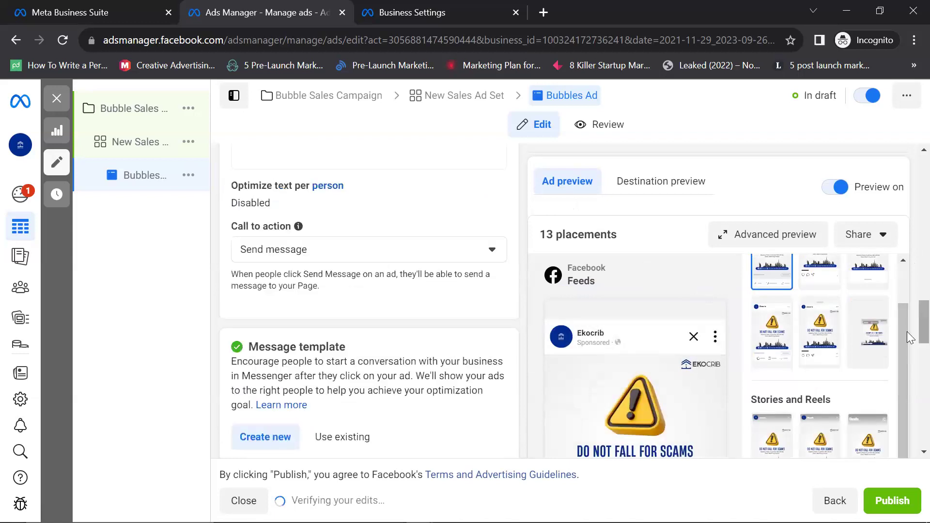
pyautogui.scroll(-5, 904, 335)
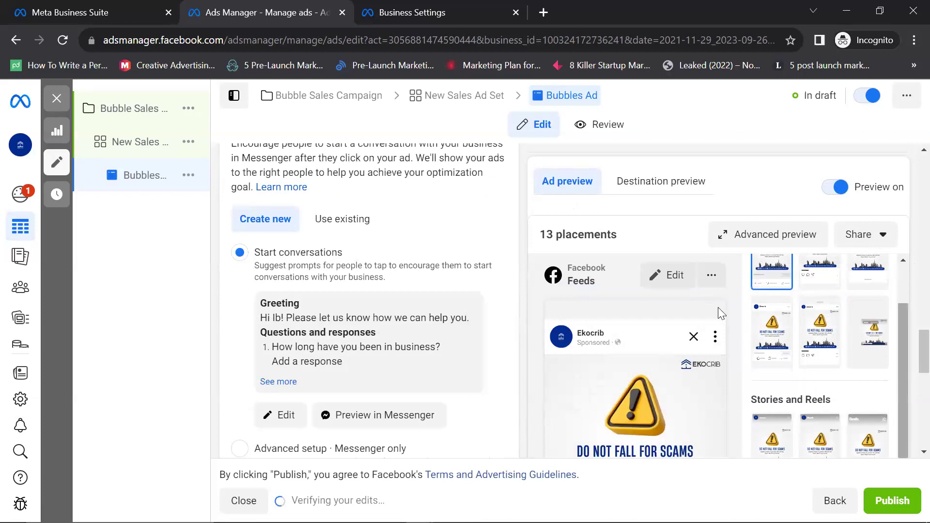
pyautogui.scroll(-2, 406, 275)
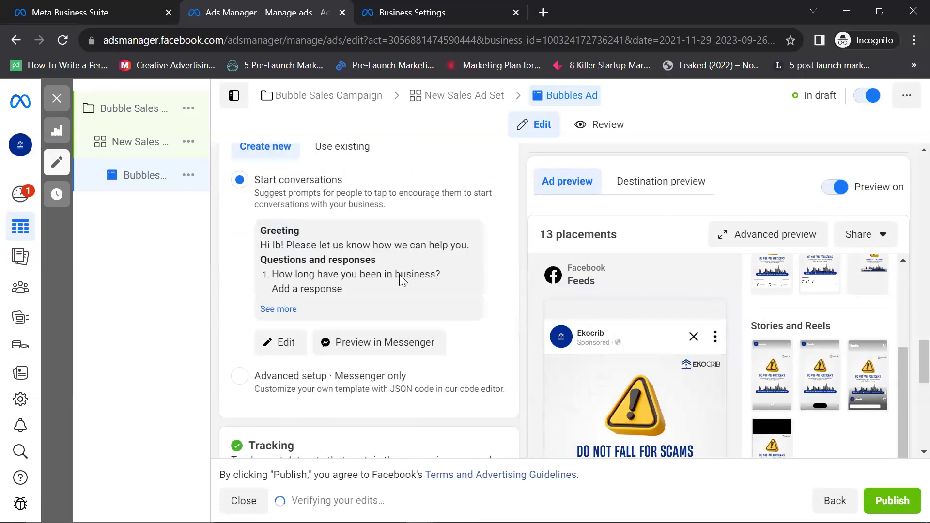
pyautogui.scroll(6, 361, 286)
pyautogui.scroll(3, 346, 276)
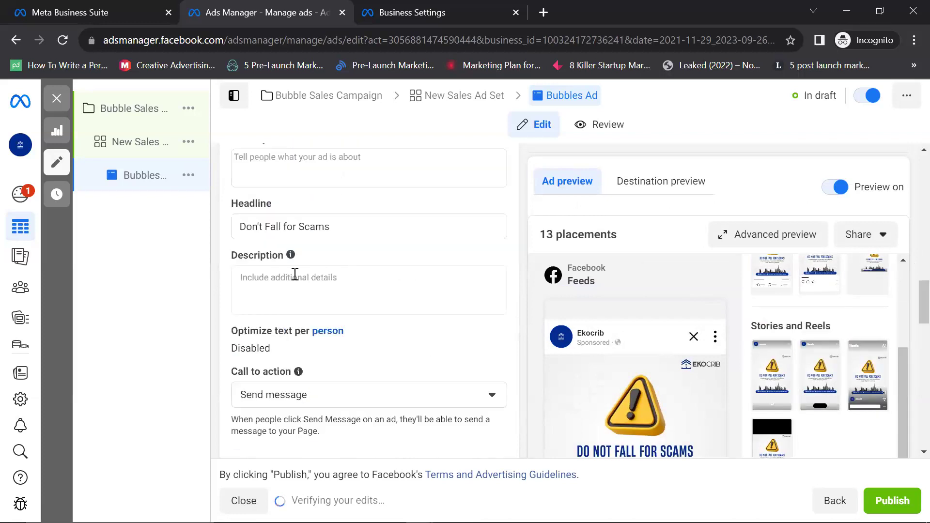
pyautogui.click(328, 297)
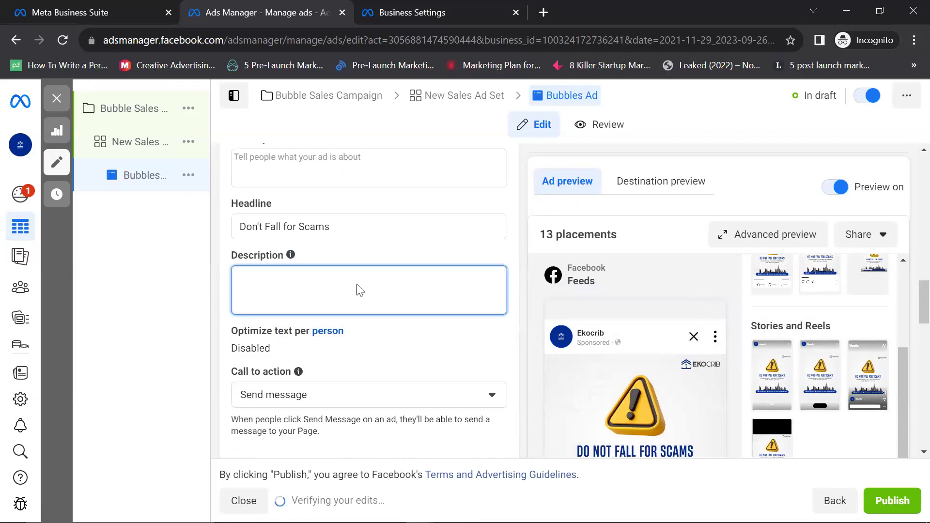
pyautogui.scroll(-3, 357, 264)
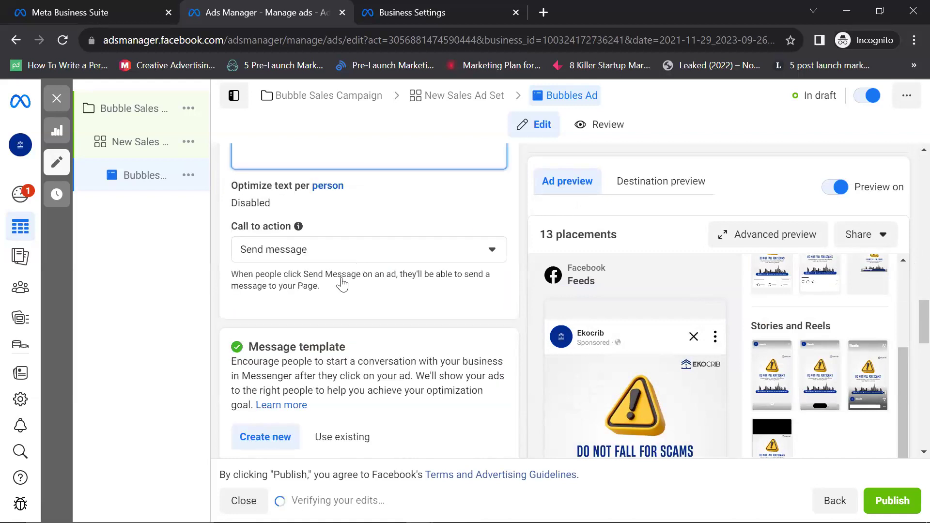
pyautogui.scroll(8, 339, 283)
pyautogui.scroll(-3, 303, 224)
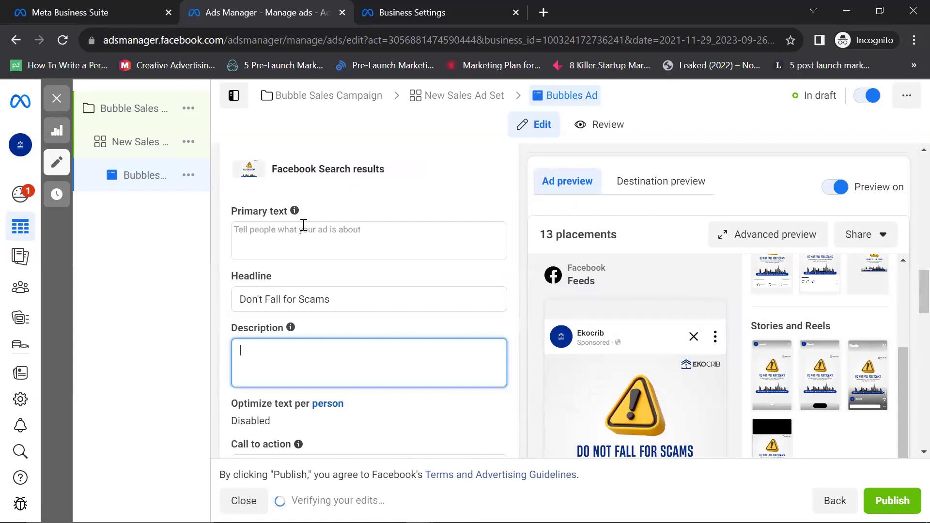
# Step: Write primary text warning that people will demand more fees over flimsy excuses
pyautogui.click(303, 227)
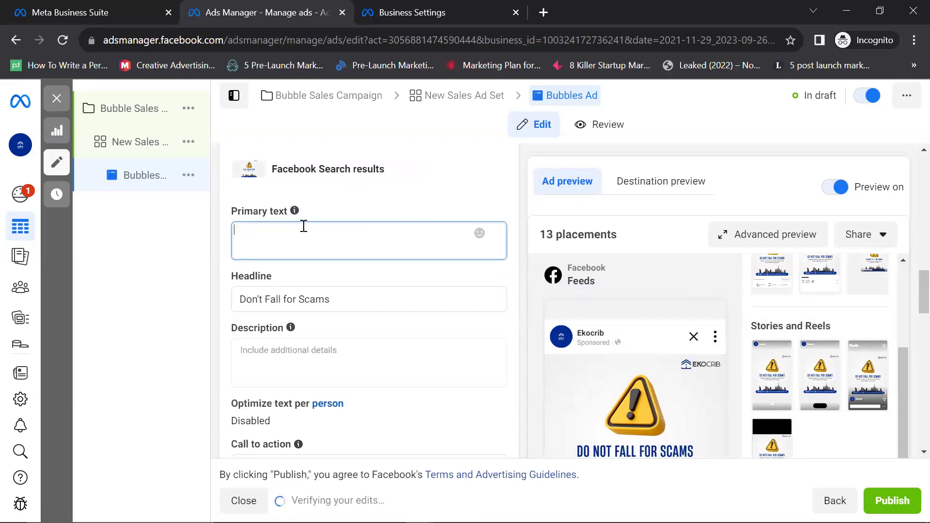
pyautogui.write('Many People will come to yu')
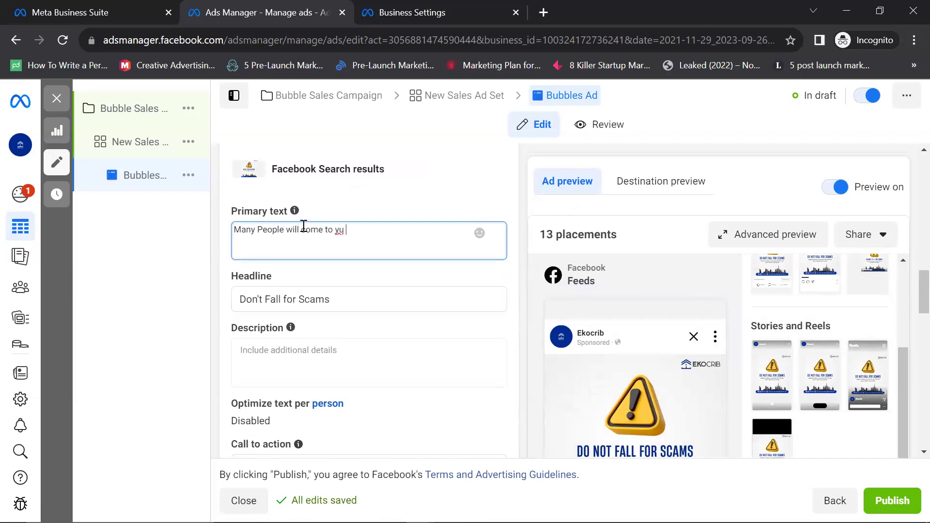
pyautogui.press('BackSpace')
pyautogui.press('BackSpace')
pyautogui.press('BackSpace')
pyautogui.press('BackSpace')
pyautogui.press('BackSpace')
pyautogui.press('BackSpace')
pyautogui.press('BackSpace')
pyautogui.press('BackSpace')
pyautogui.press('BackSpace')
pyautogui.press('BackSpace')
pyautogui.press('BackSpace')
pyautogui.write('u')
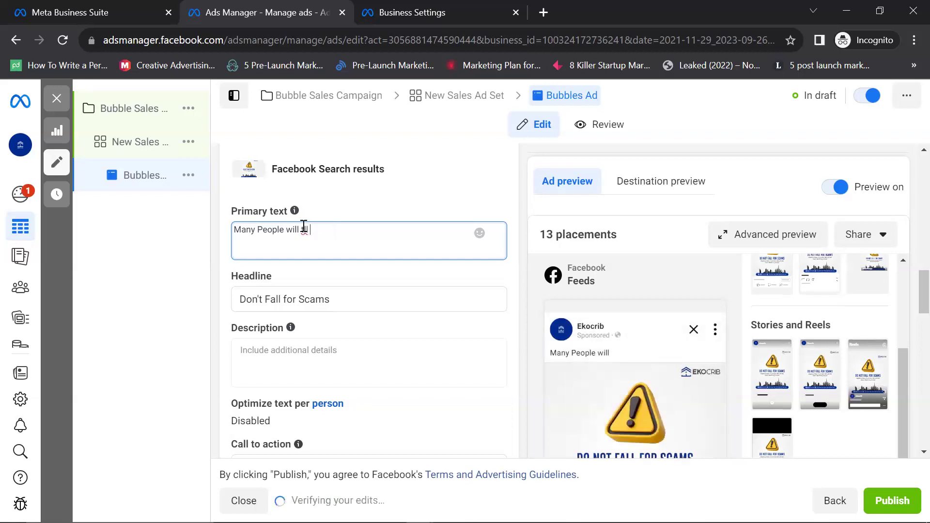
pyautogui.press('BackSpace')
pyautogui.press('BackSpace')
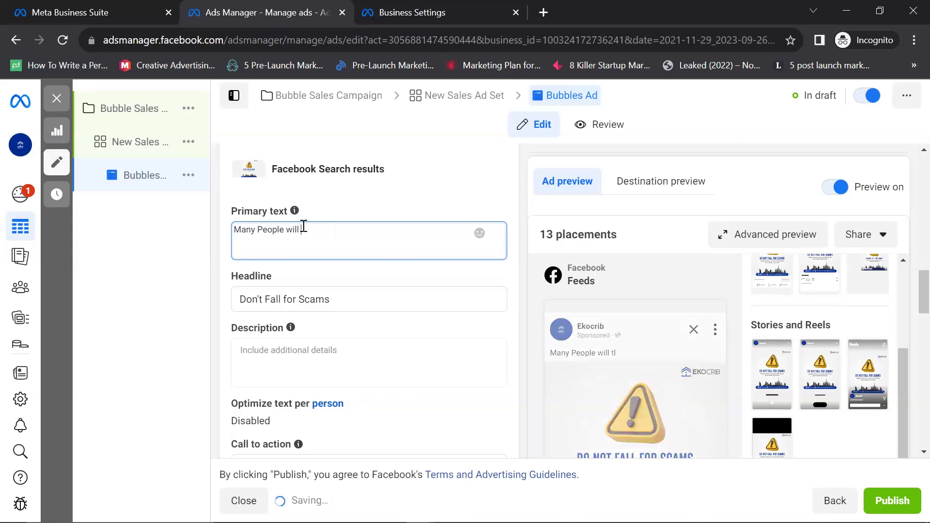
pyautogui.write('tell you that')
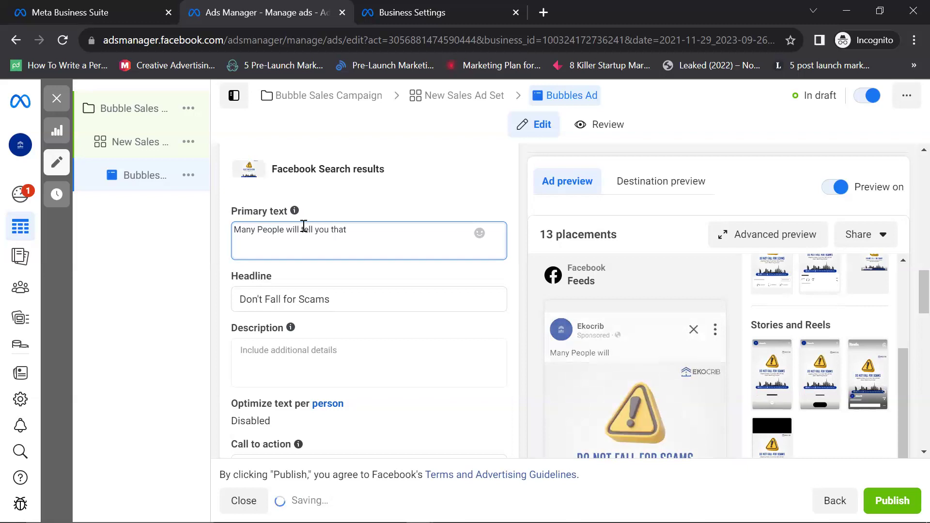
pyautogui.write(' yo have ')
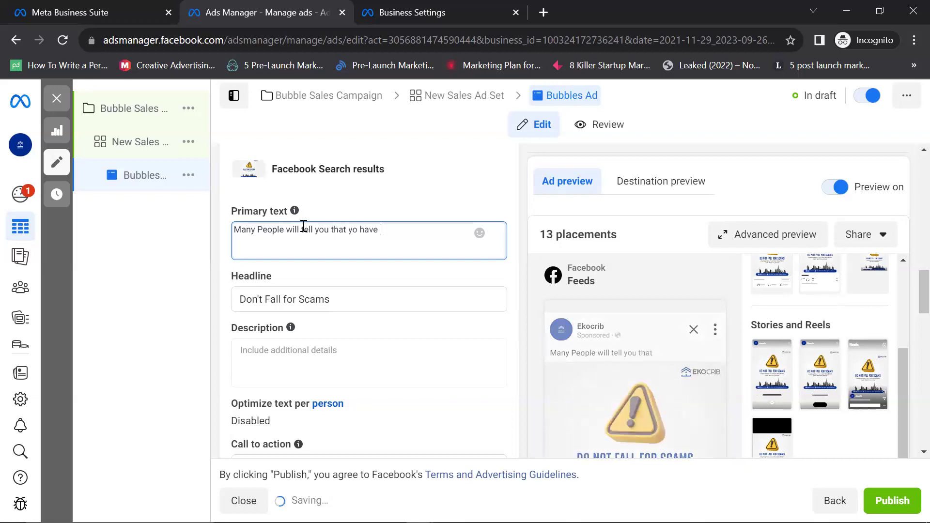
pyautogui.write('to ')
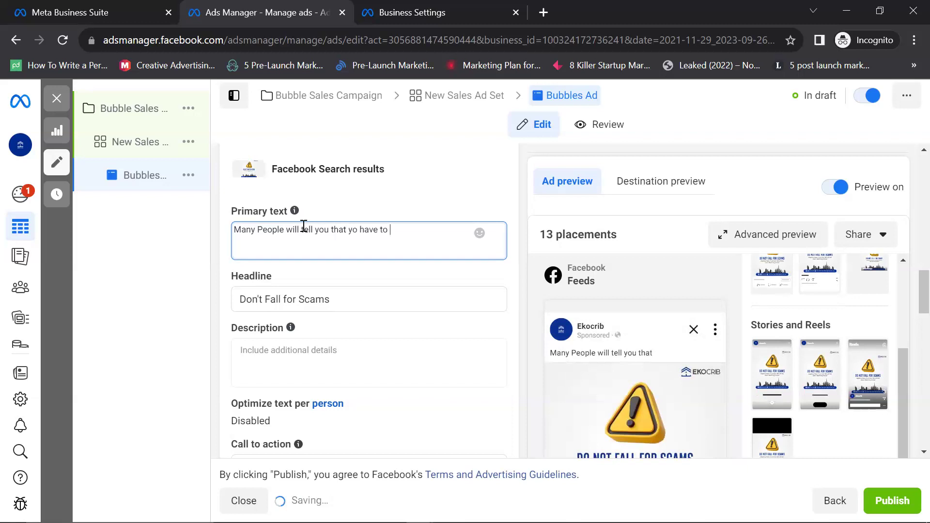
pyautogui.write('pay more for')
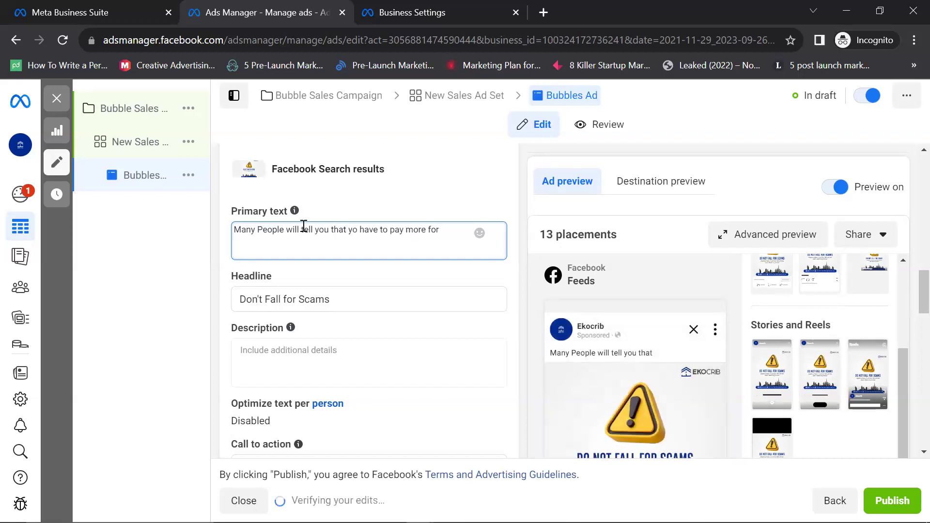
pyautogui.write(' f')
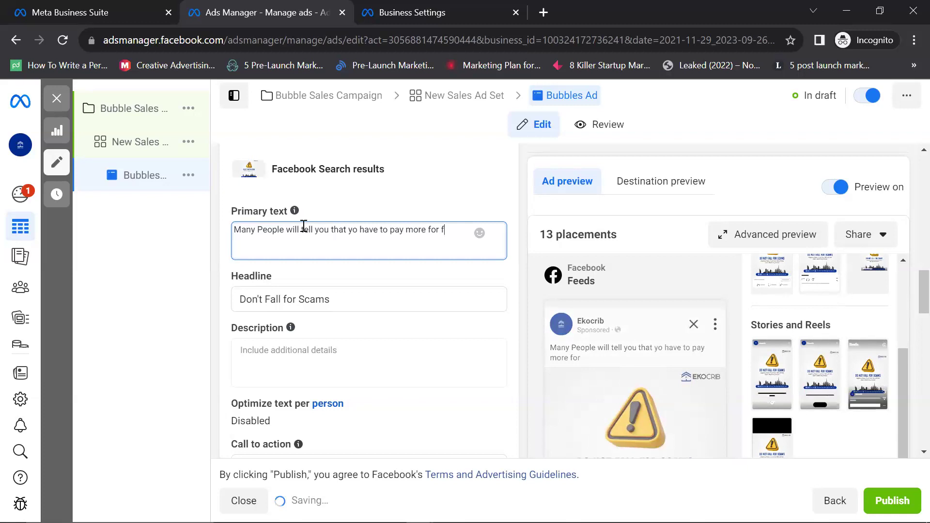
pyautogui.write('ees due')
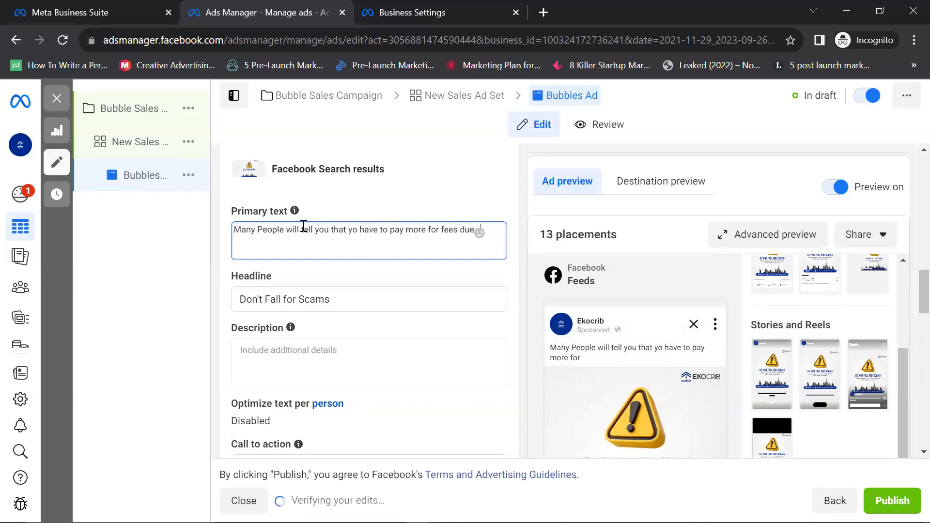
pyautogui.write(' to certain ')
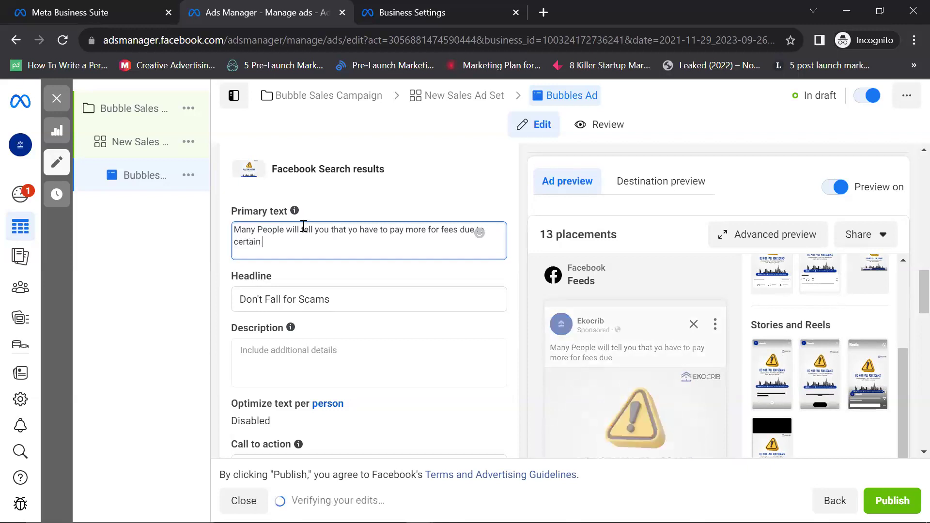
pyautogui.write('flimsy excuses')
# Step: Add 'Do not Fall for it' and a new 'The amoun' line, then expand the Feeds preview
pyautogui.press('Return')
pyautogui.press('Return')
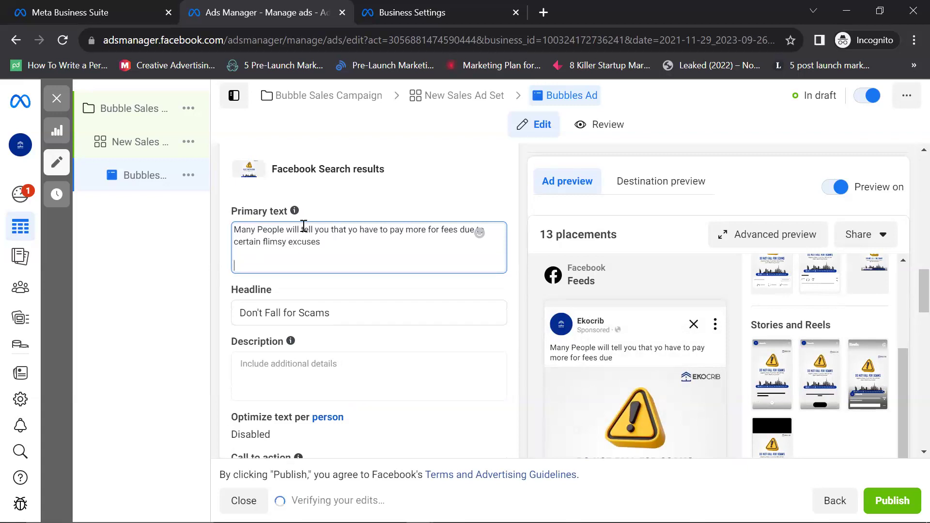
pyautogui.write('Do not')
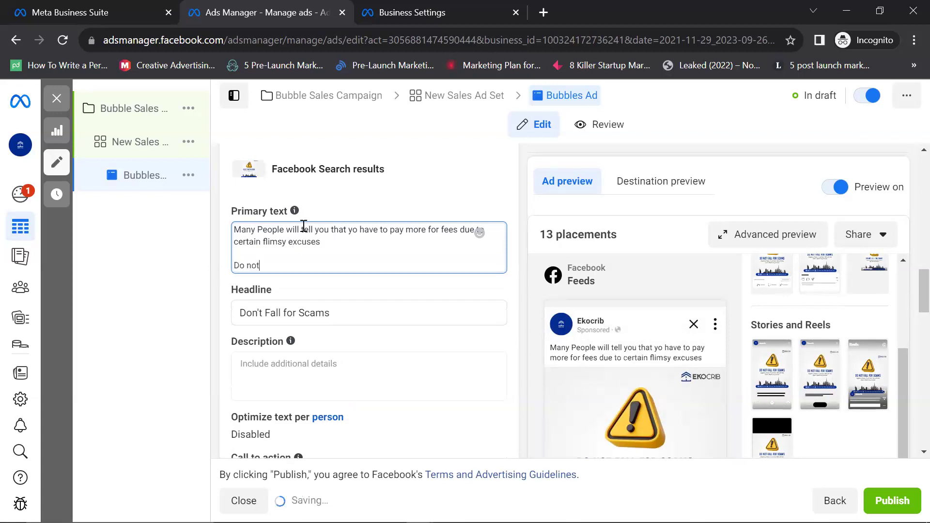
pyautogui.write(' Fal')
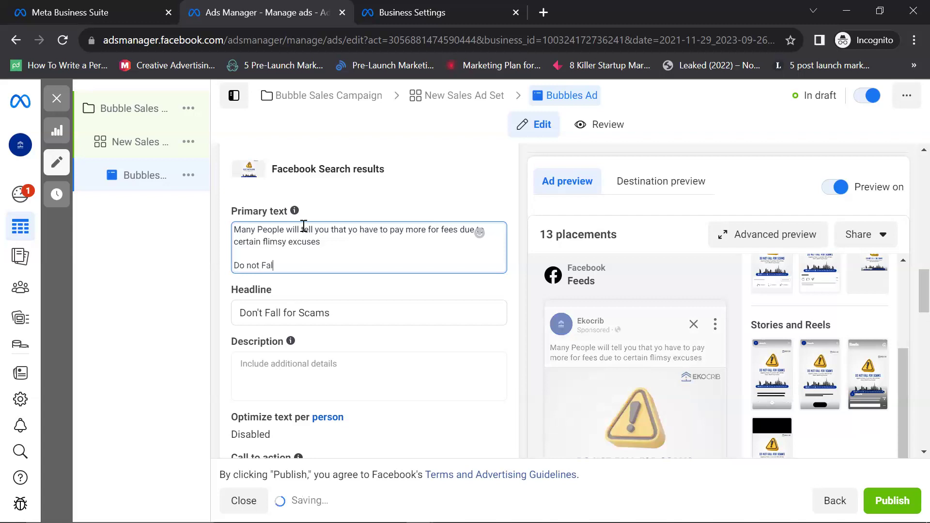
pyautogui.write('l for it')
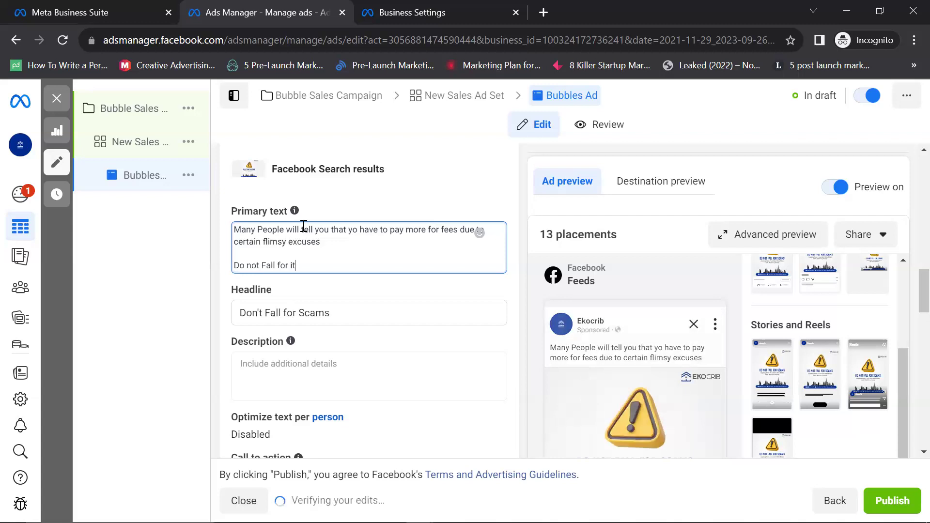
pyautogui.press('Return')
pyautogui.press('Return')
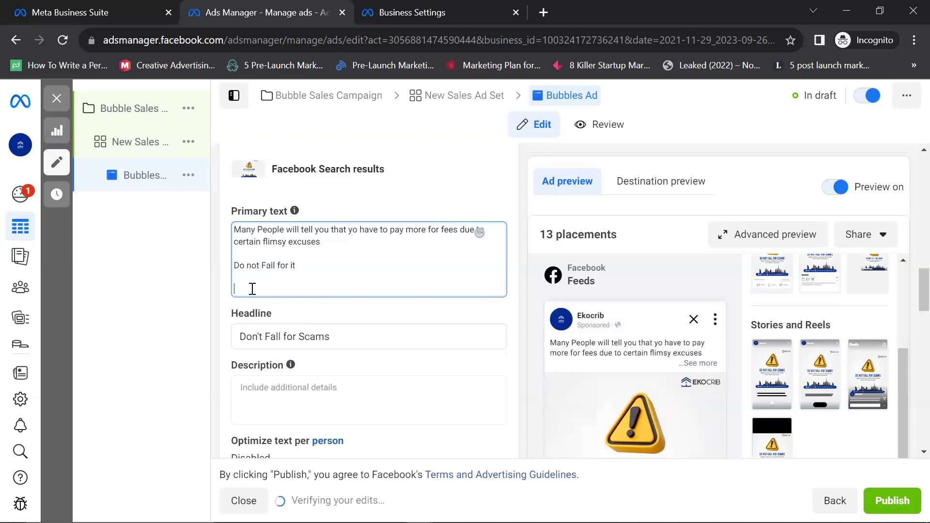
pyautogui.write('the')
pyautogui.press('BackSpace')
pyautogui.press('BackSpace')
pyautogui.press('BackSpace')
pyautogui.press('BackSpace')
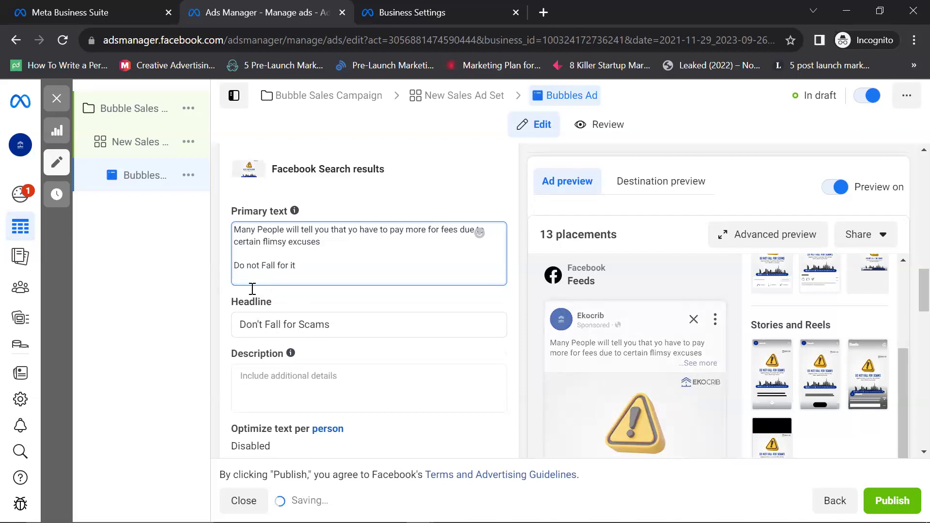
pyautogui.press('Return')
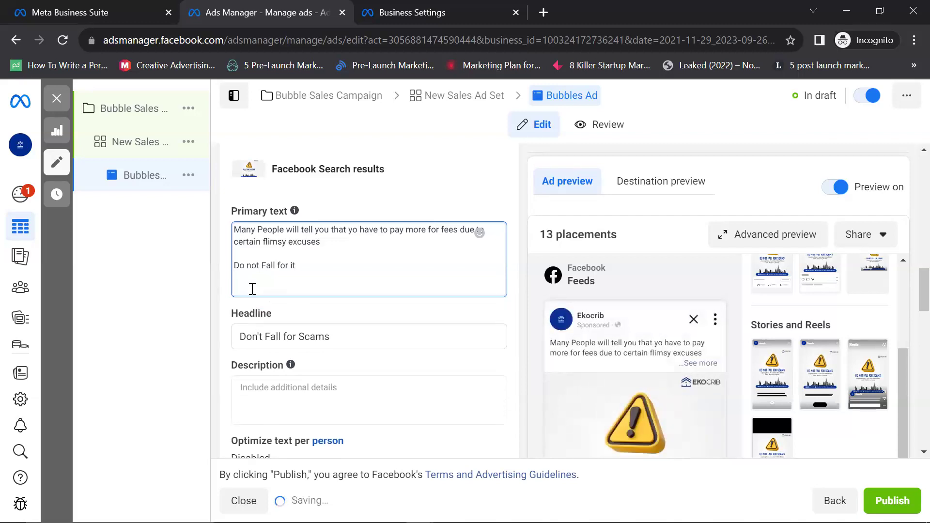
pyautogui.write('The amoun')
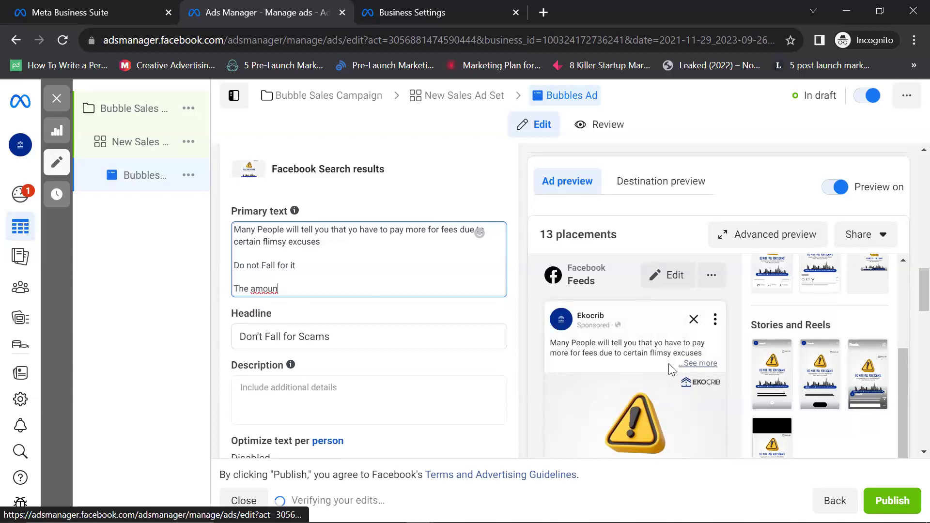
pyautogui.click(697, 363)
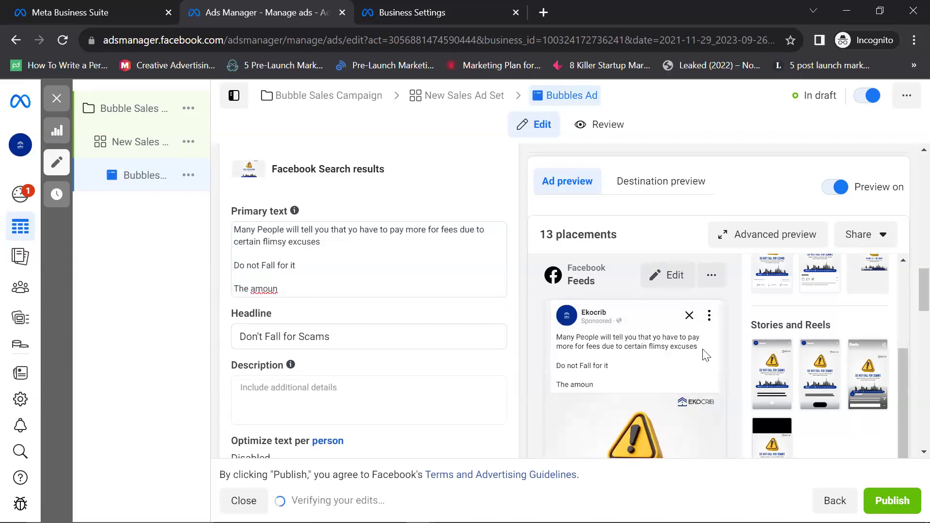
pyautogui.scroll(-5, 557, 349)
pyautogui.scroll(3, 305, 319)
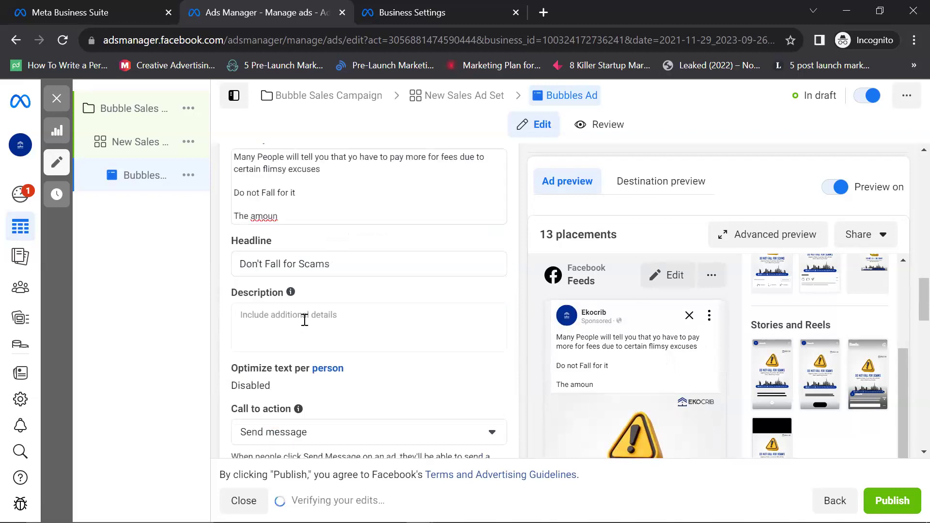
# Step: Enter 'Stay away from scams' as the ad's description
pyautogui.click(386, 350)
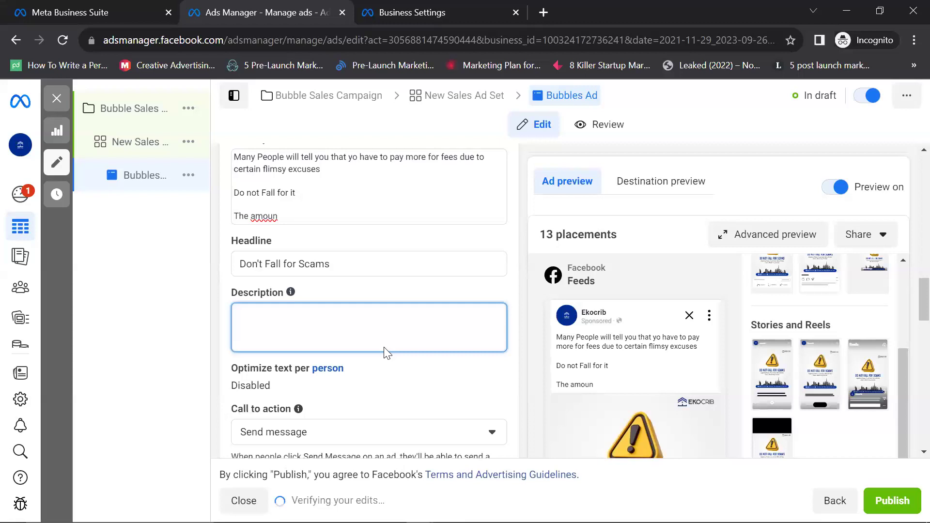
pyautogui.write('Stay')
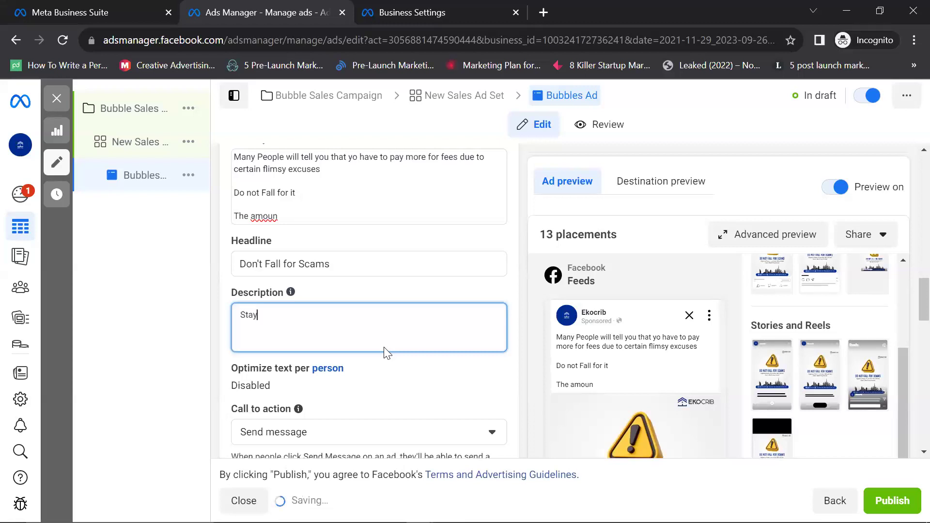
pyautogui.write(' away')
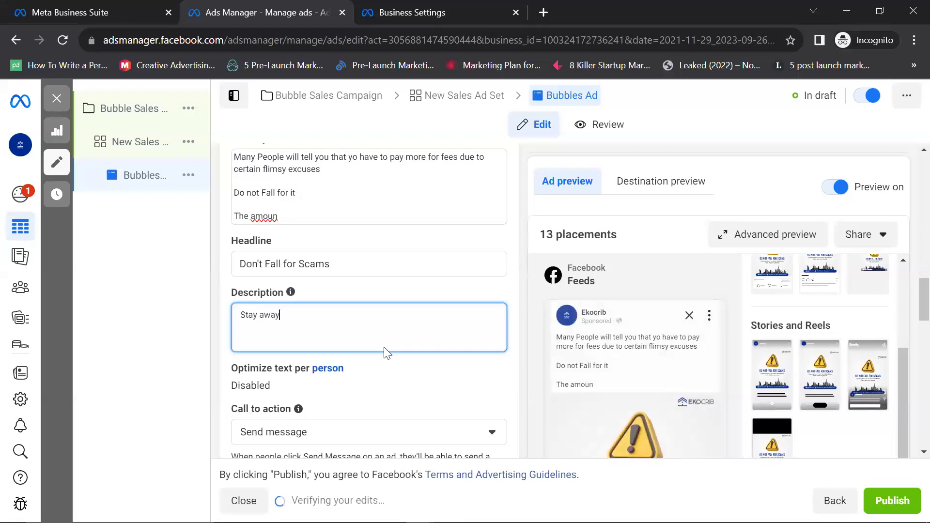
pyautogui.write(' from scams')
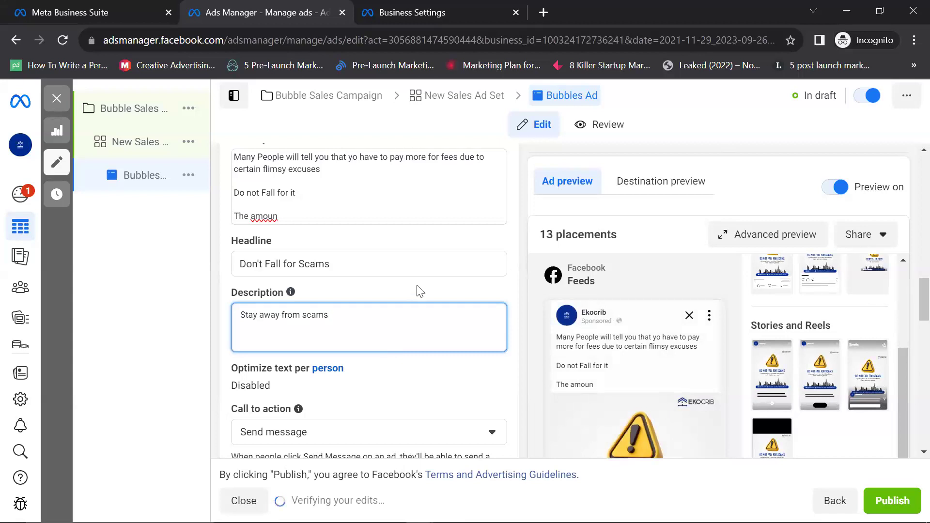
pyautogui.click(909, 368)
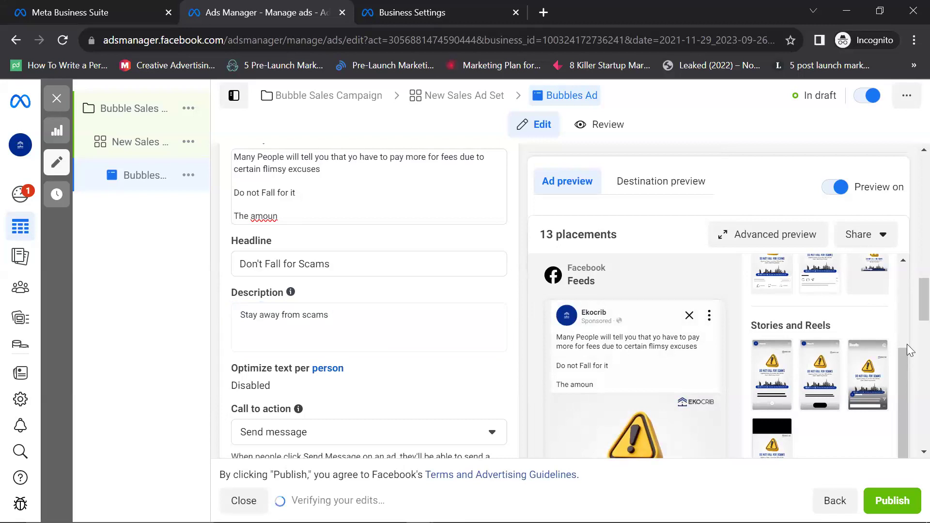
pyautogui.scroll(-4, 906, 344)
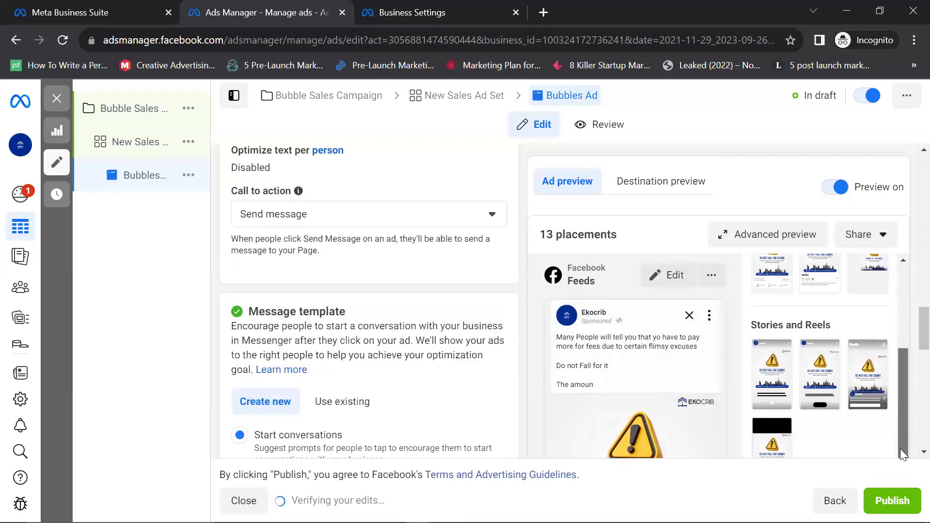
pyautogui.scroll(-2, 900, 449)
pyautogui.scroll(-1, 907, 428)
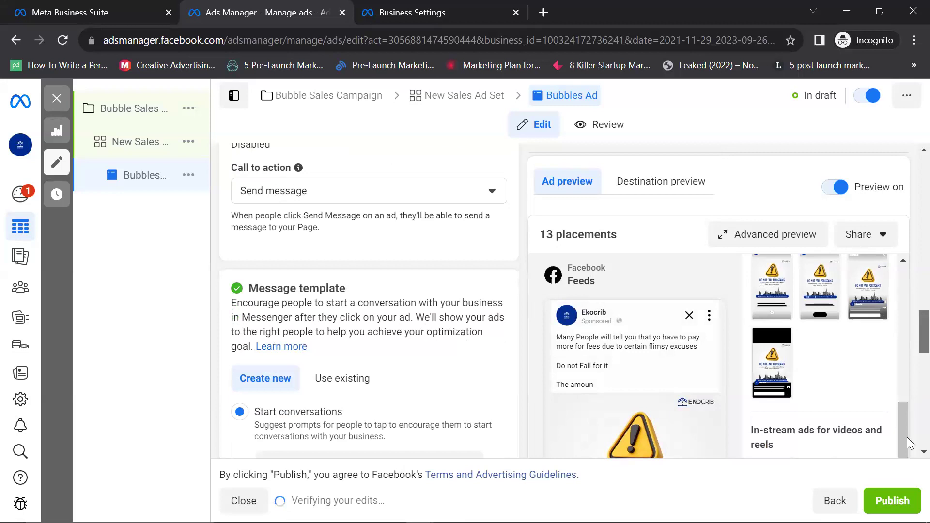
pyautogui.scroll(-5, 907, 438)
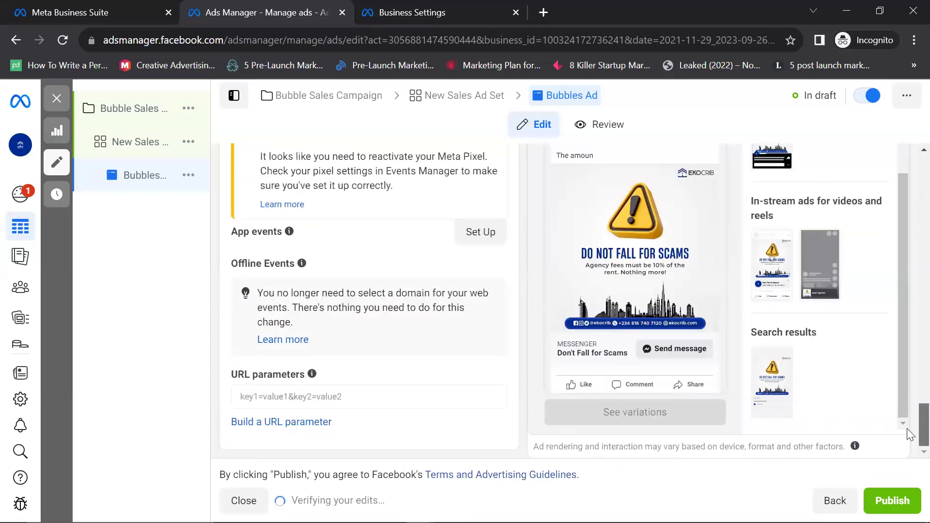
pyautogui.scroll(5, 909, 375)
pyautogui.scroll(-1, 907, 424)
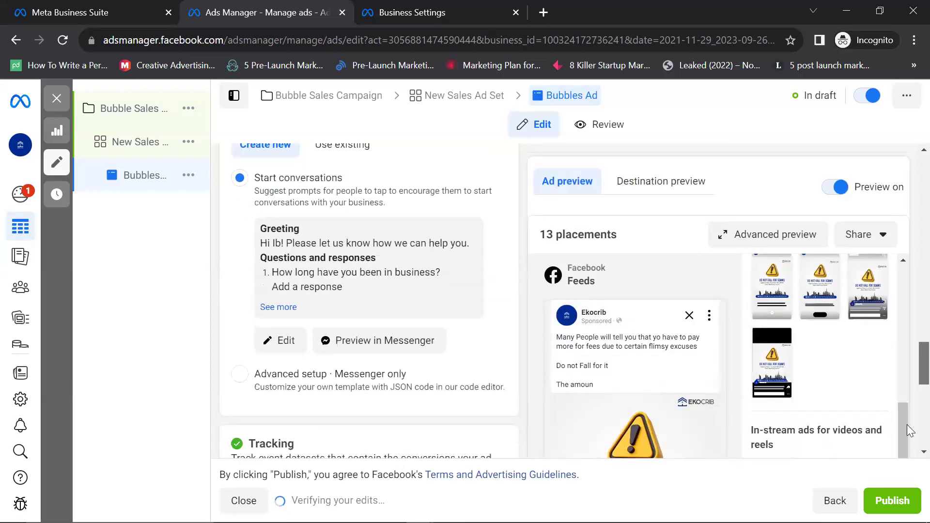
pyautogui.scroll(-5, 591, 337)
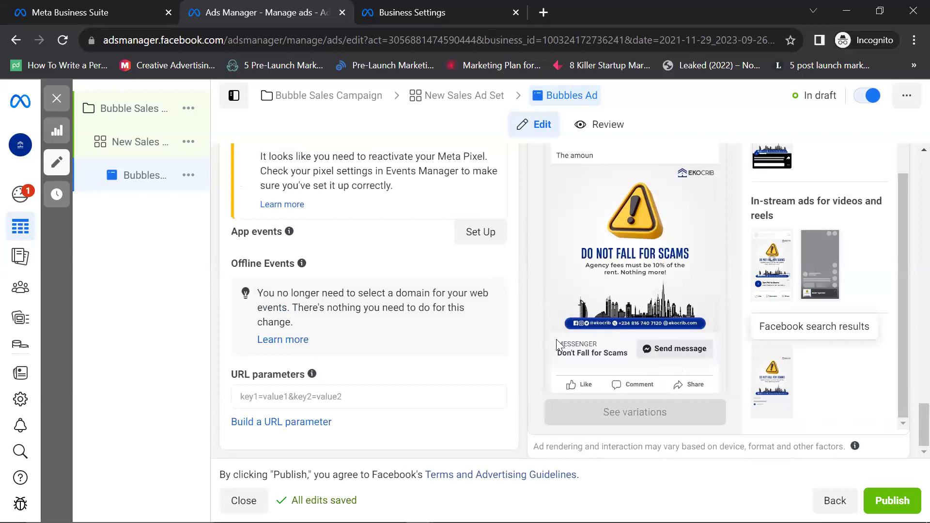
pyautogui.scroll(5, 591, 358)
pyautogui.moveTo(586, 360)
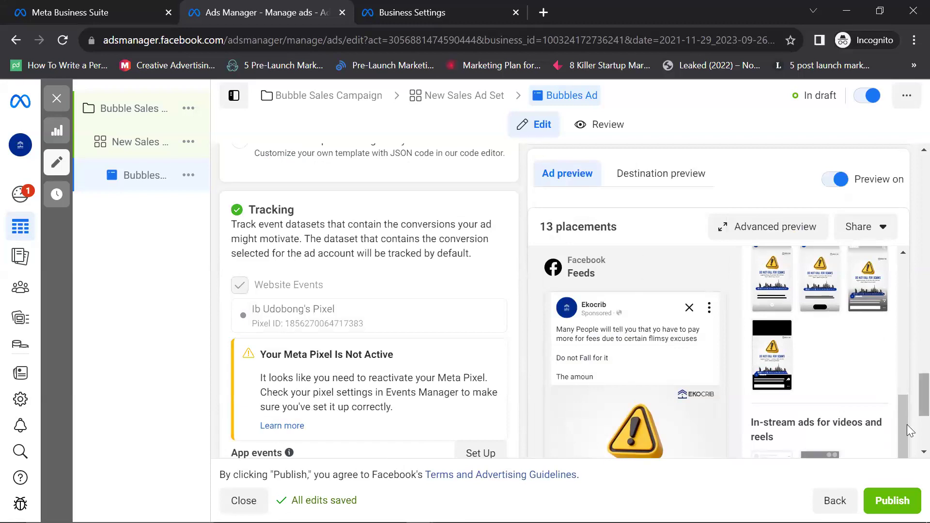
pyautogui.scroll(-5, 907, 424)
pyautogui.scroll(6, 906, 347)
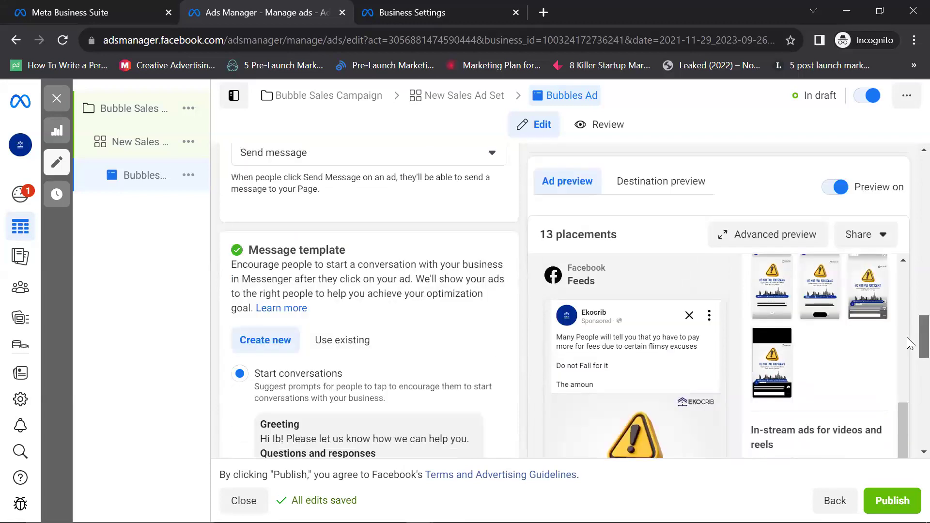
pyautogui.scroll(2, 907, 340)
pyautogui.scroll(-1, 357, 291)
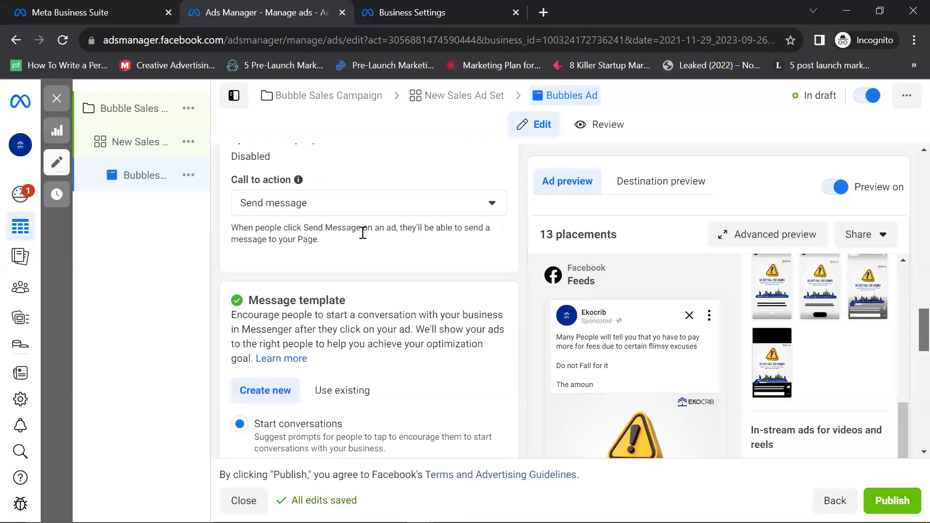
pyautogui.click(492, 203)
pyautogui.scroll(-1, 280, 261)
pyautogui.scroll(1, 283, 262)
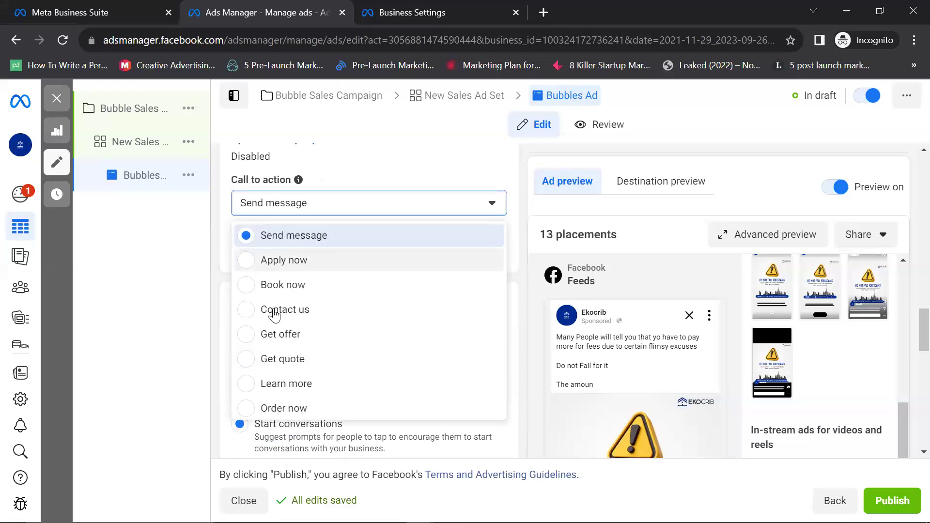
pyautogui.scroll(-2, 274, 329)
pyautogui.scroll(-1, 275, 334)
pyautogui.scroll(2, 303, 338)
pyautogui.scroll(-1, 281, 356)
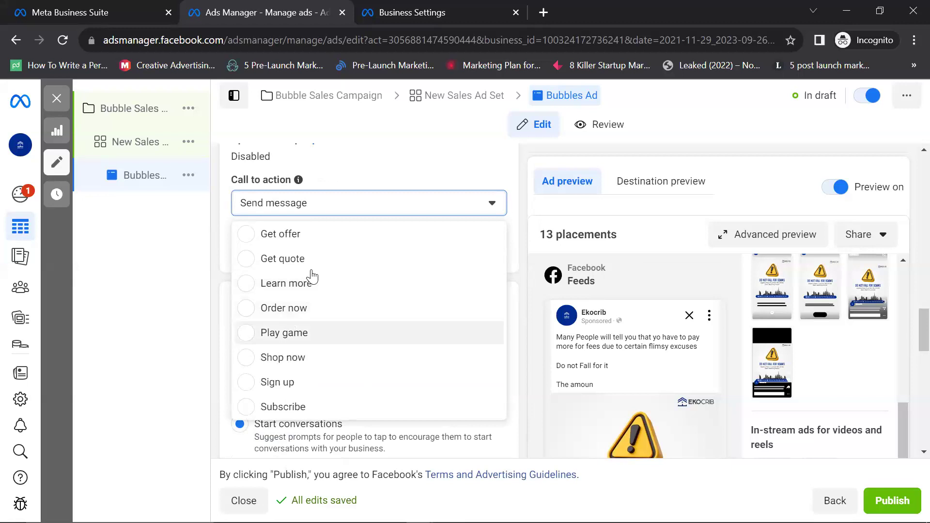
pyautogui.scroll(2, 297, 306)
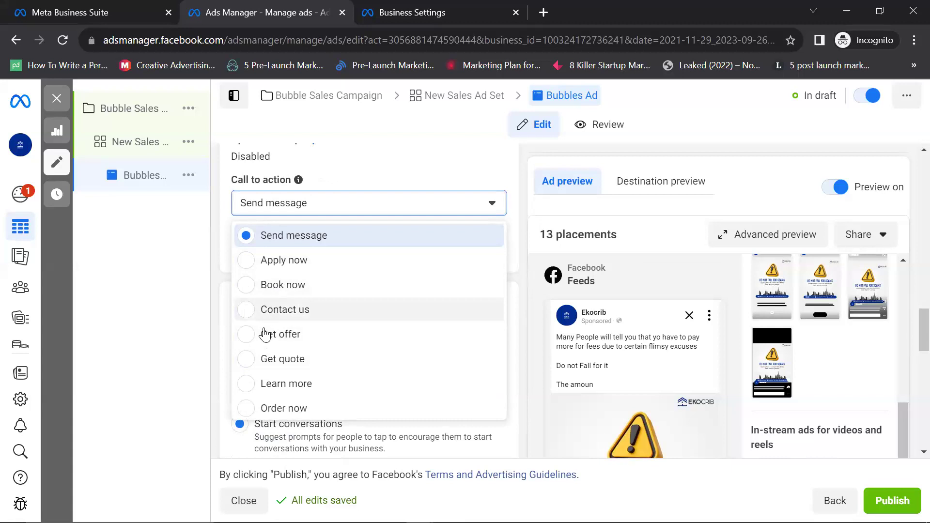
pyautogui.click(393, 221)
pyautogui.scroll(-3, 409, 274)
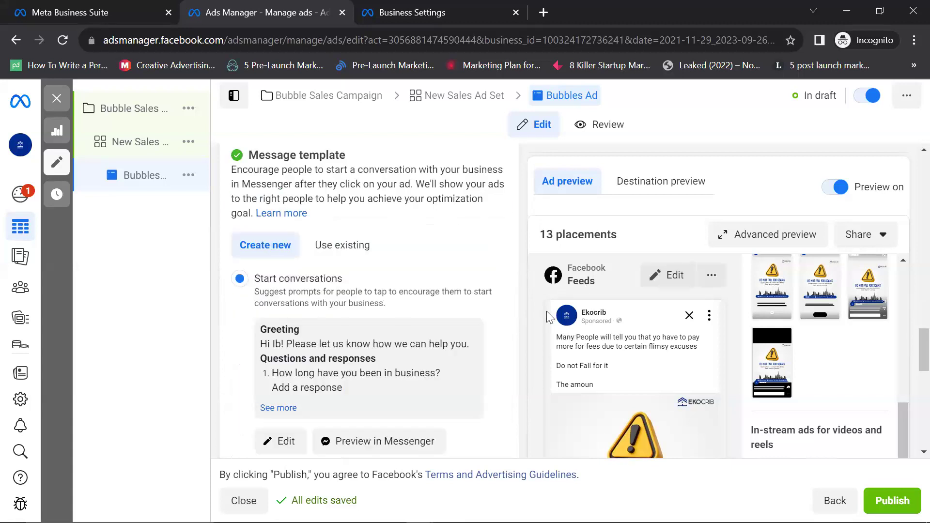
pyautogui.scroll(-5, 455, 320)
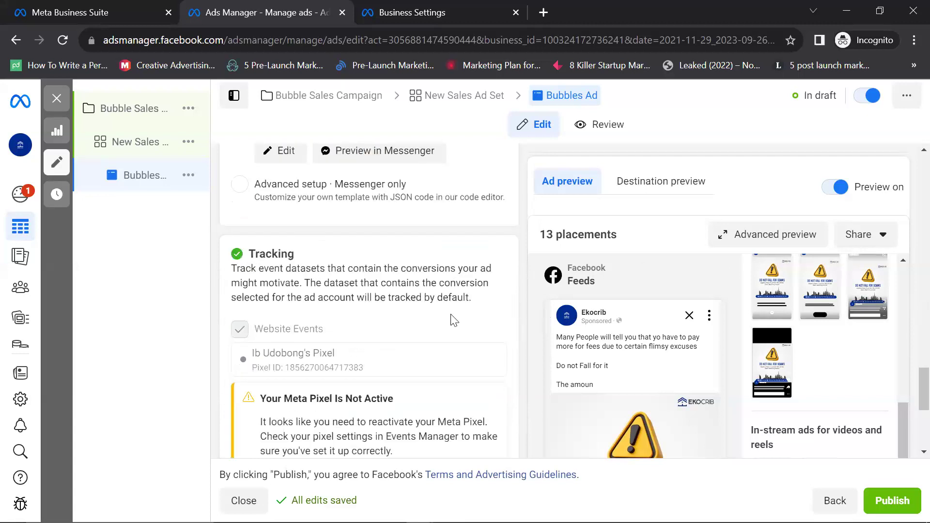
pyautogui.scroll(-5, 453, 321)
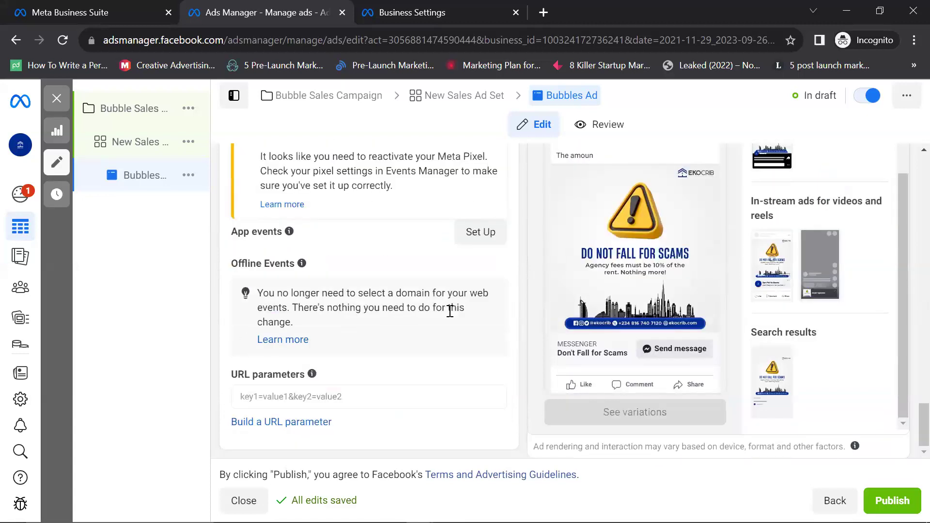
pyautogui.scroll(8, 450, 311)
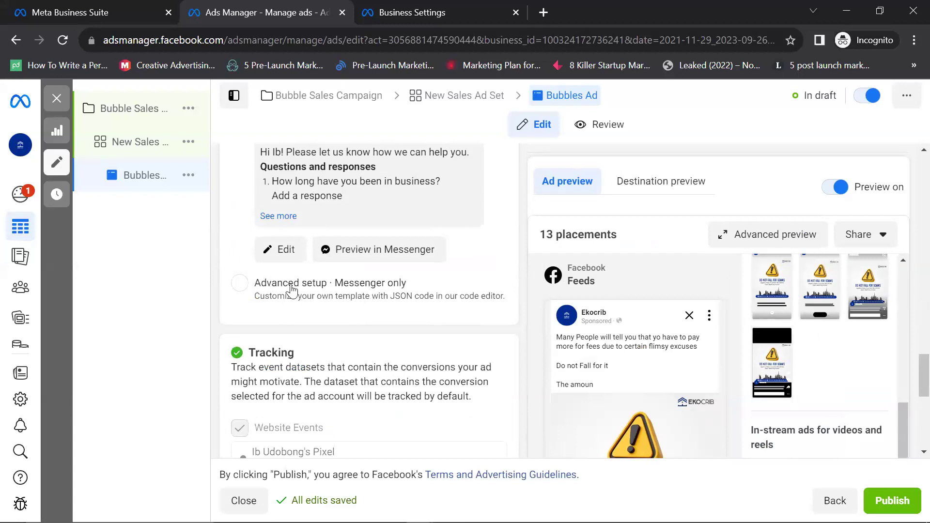
pyautogui.scroll(4, 326, 301)
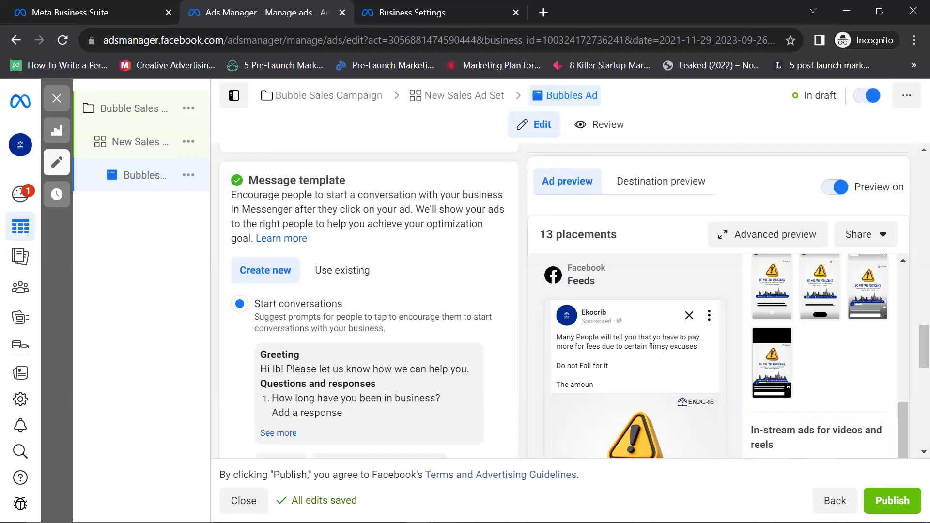
pyautogui.click(358, 271)
pyautogui.click(295, 272)
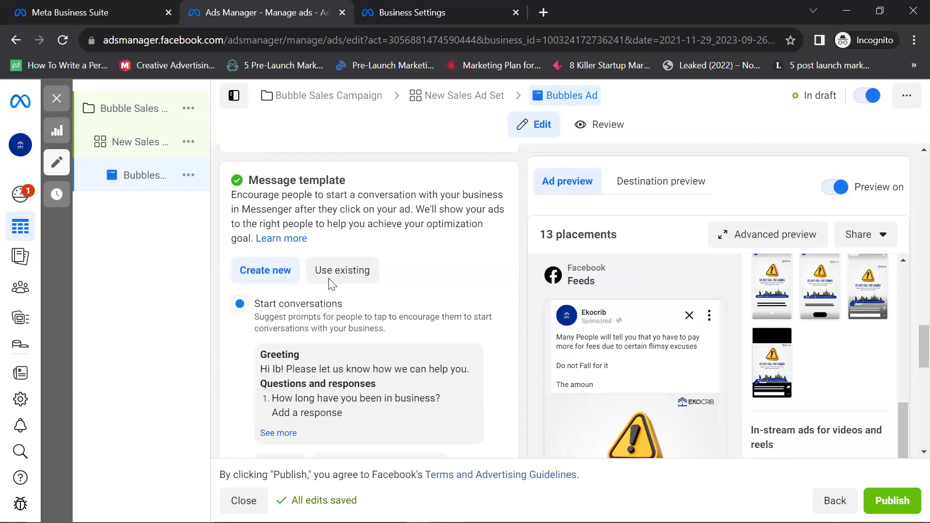
pyautogui.scroll(-5, 329, 285)
pyautogui.scroll(10, 331, 285)
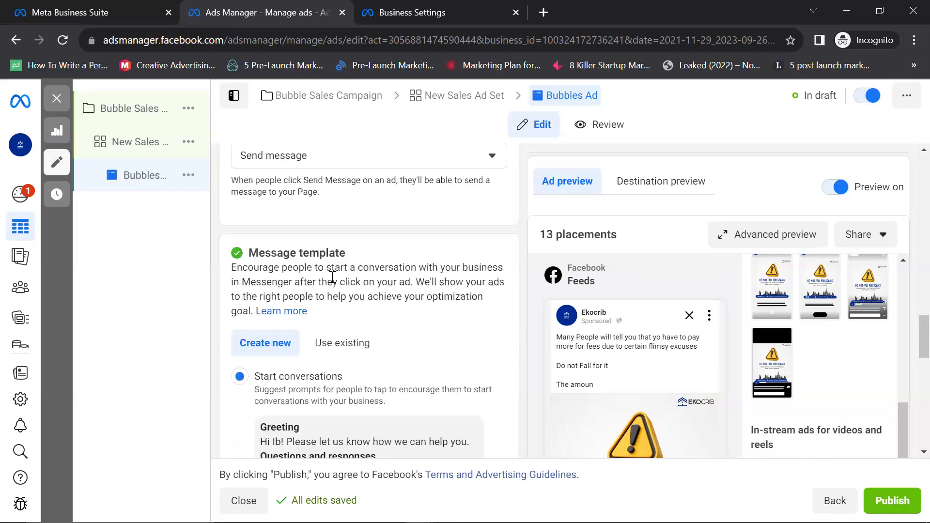
pyautogui.scroll(3, 332, 279)
pyautogui.scroll(-10, 332, 279)
pyautogui.scroll(-3, 333, 280)
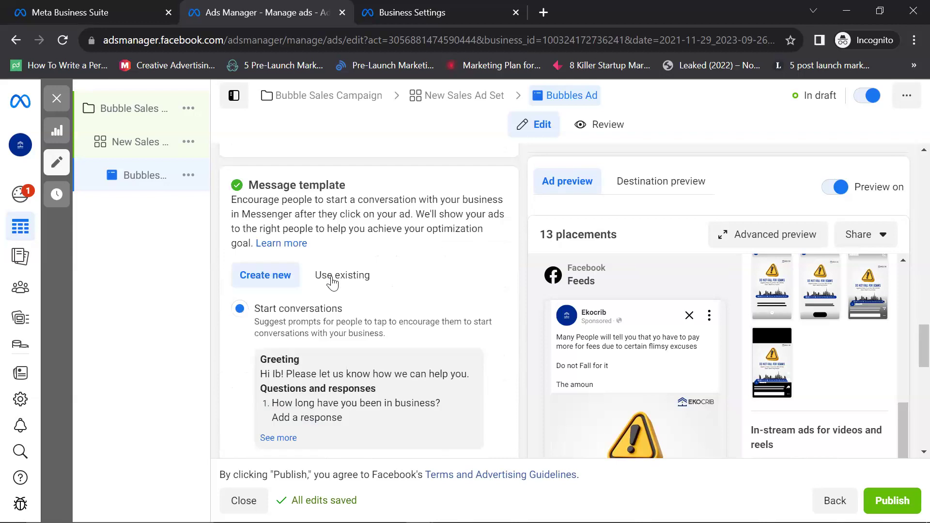
pyautogui.scroll(-2, 352, 218)
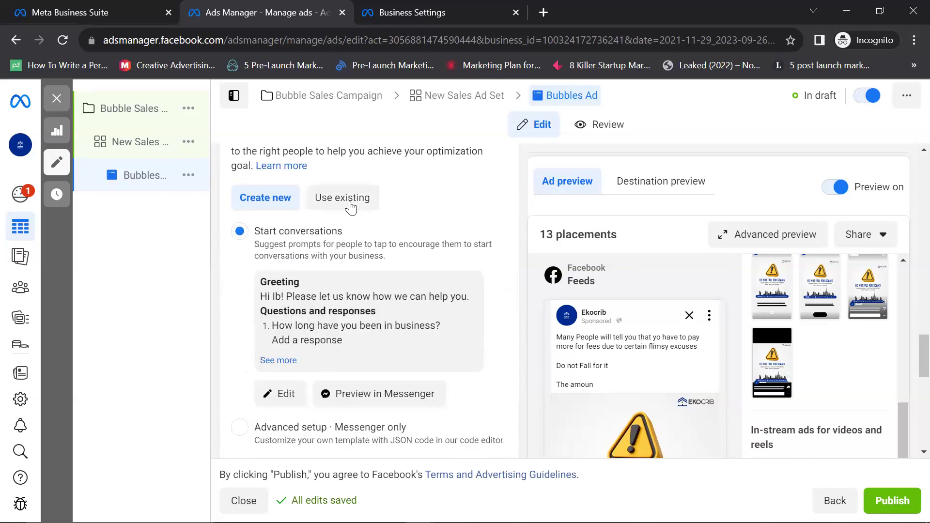
pyautogui.scroll(-3, 339, 239)
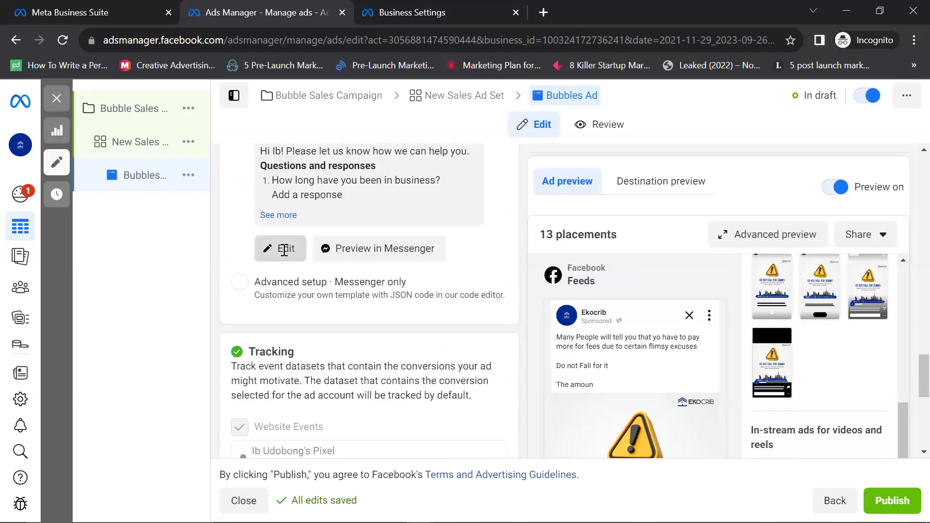
pyautogui.click(282, 249)
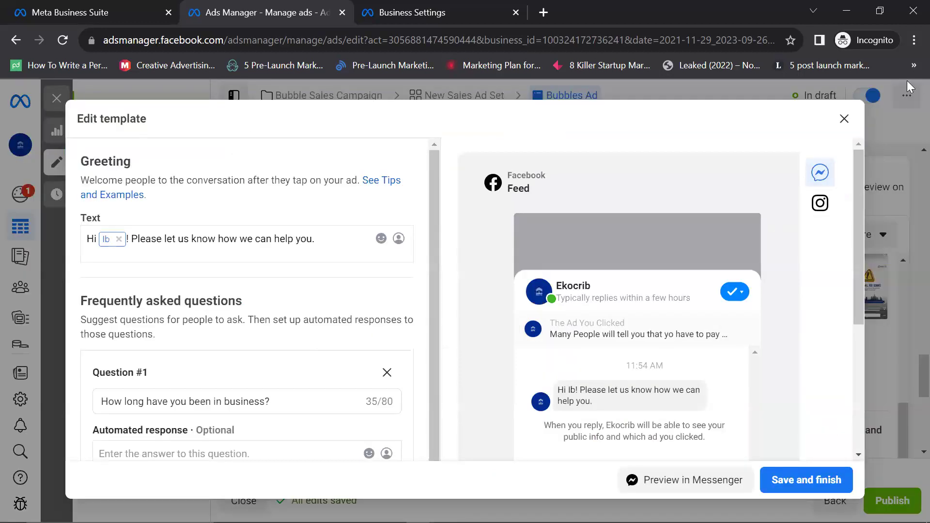
pyautogui.click(843, 119)
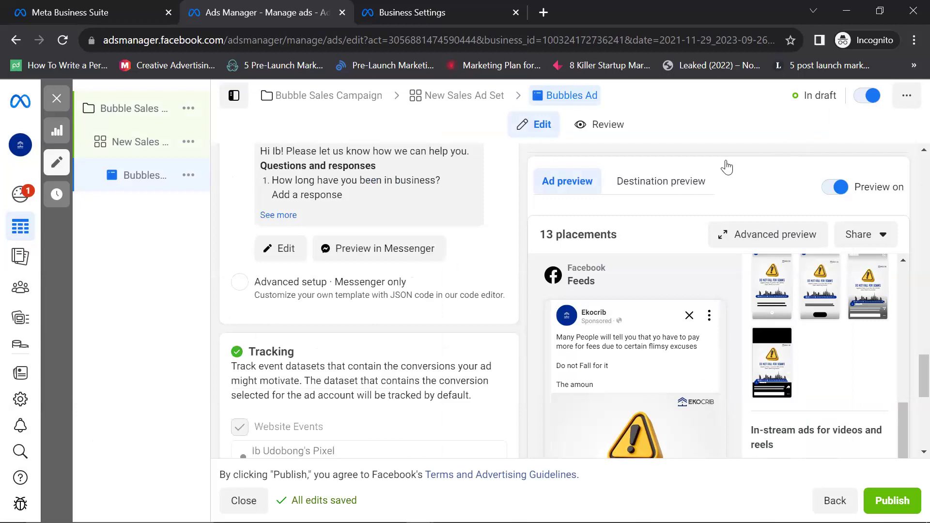
pyautogui.scroll(-7, 375, 226)
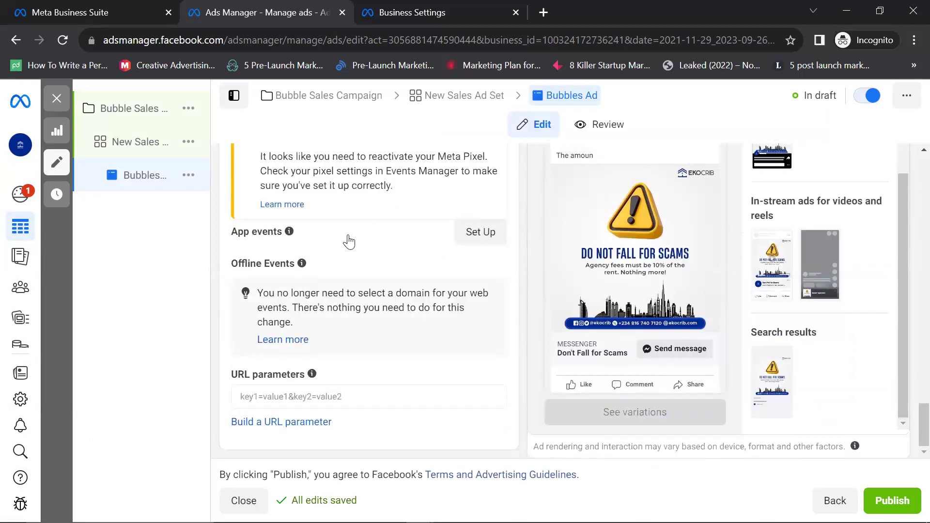
pyautogui.scroll(5, 355, 201)
pyautogui.scroll(5, 354, 201)
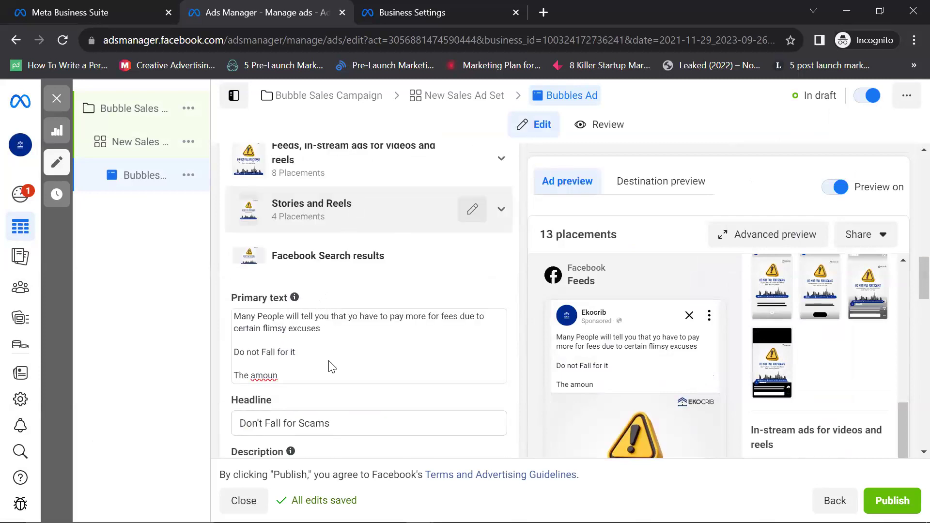
pyautogui.scroll(-5, 335, 339)
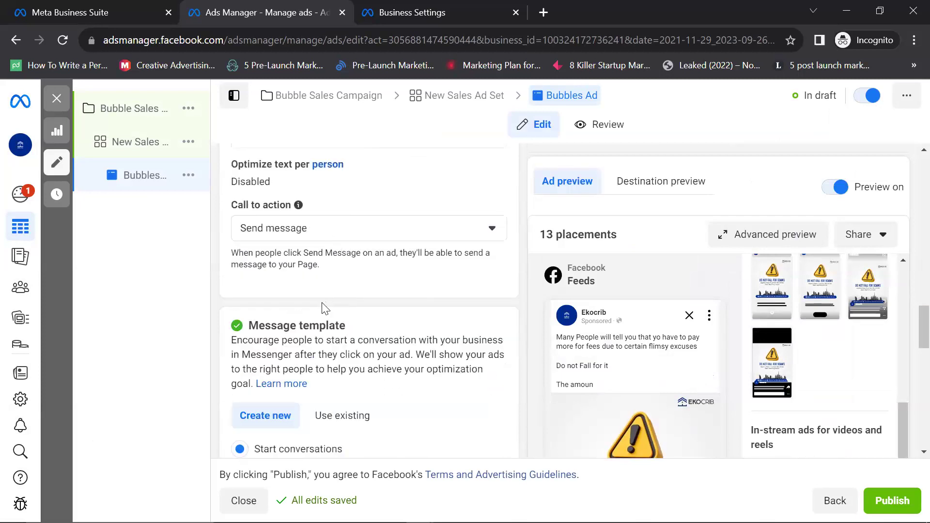
pyautogui.scroll(3, 324, 308)
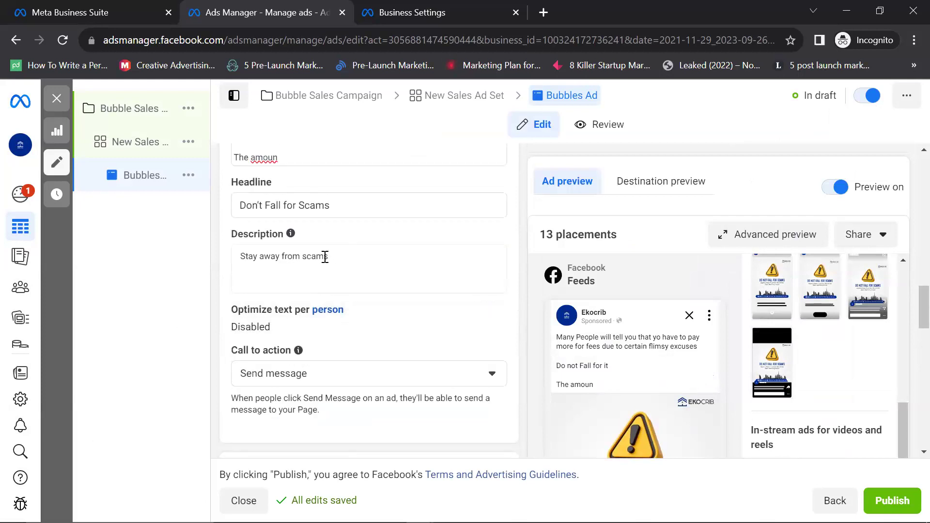
pyautogui.scroll(-4, 484, 313)
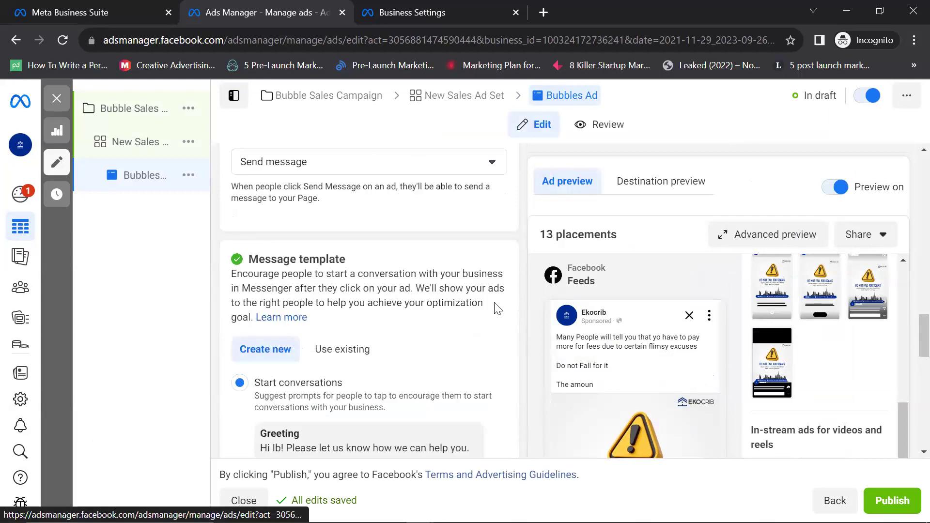
pyautogui.scroll(-5, 479, 213)
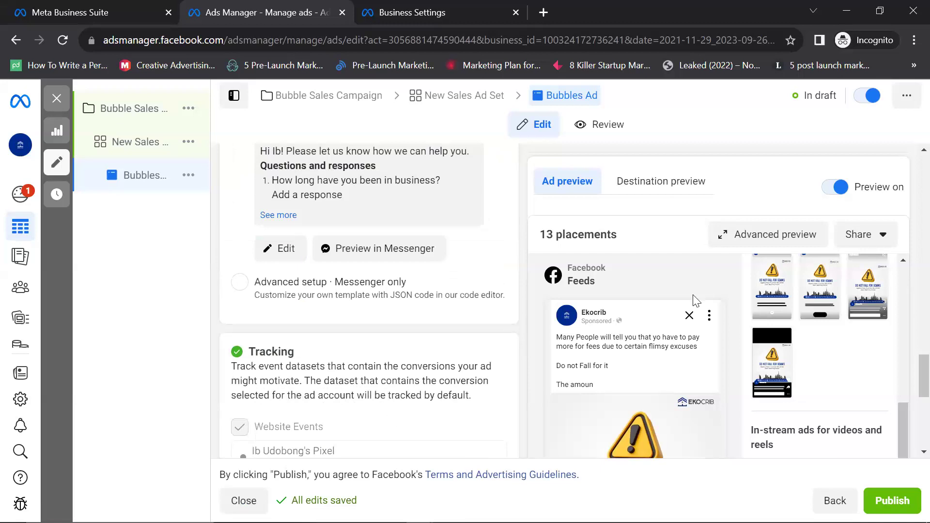
pyautogui.scroll(-5, 846, 358)
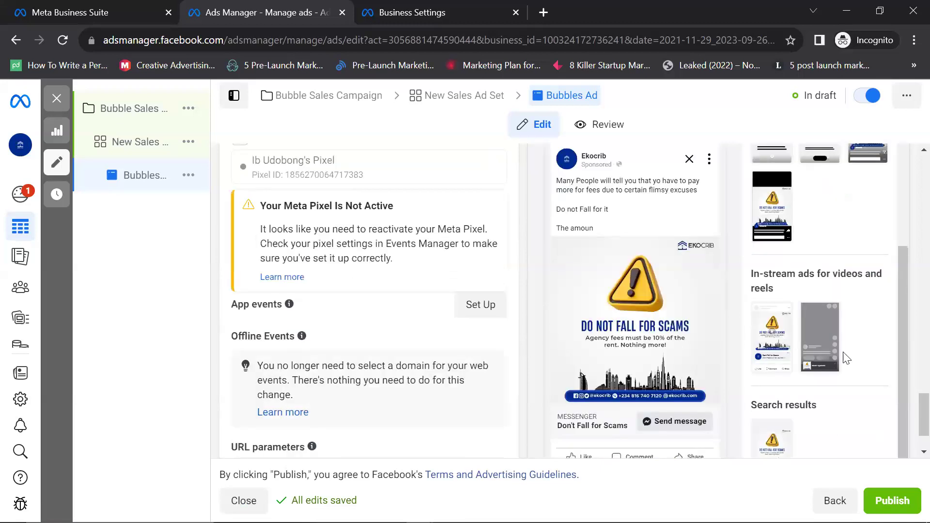
pyautogui.scroll(-2, 845, 357)
pyautogui.scroll(5, 852, 356)
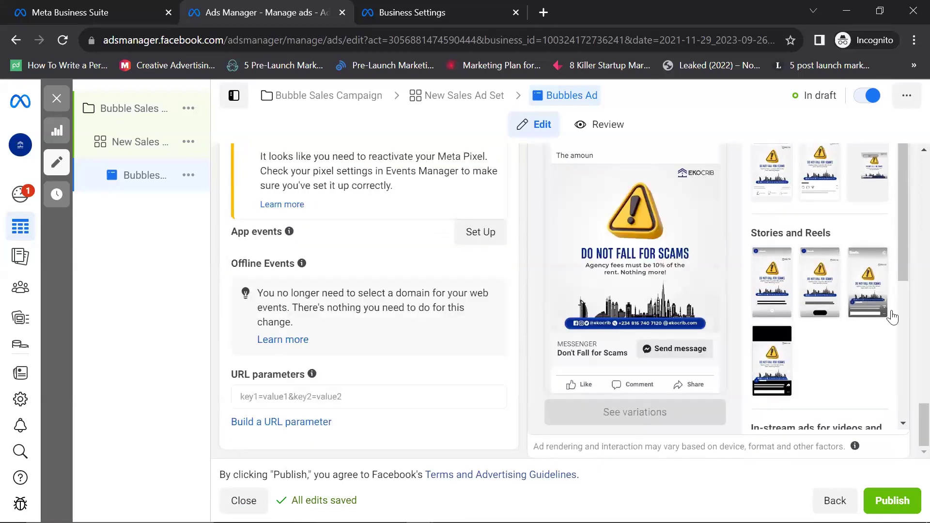
pyautogui.scroll(6, 892, 317)
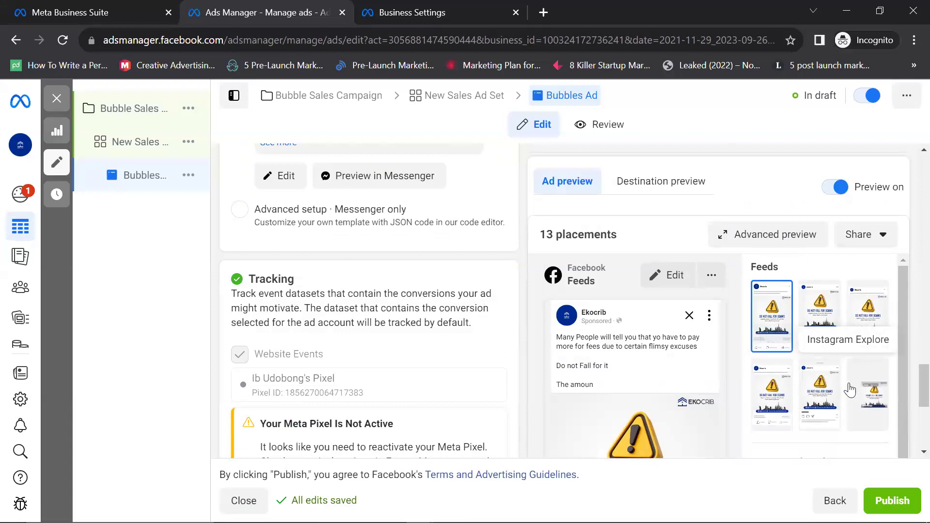
pyautogui.scroll(-3, 849, 390)
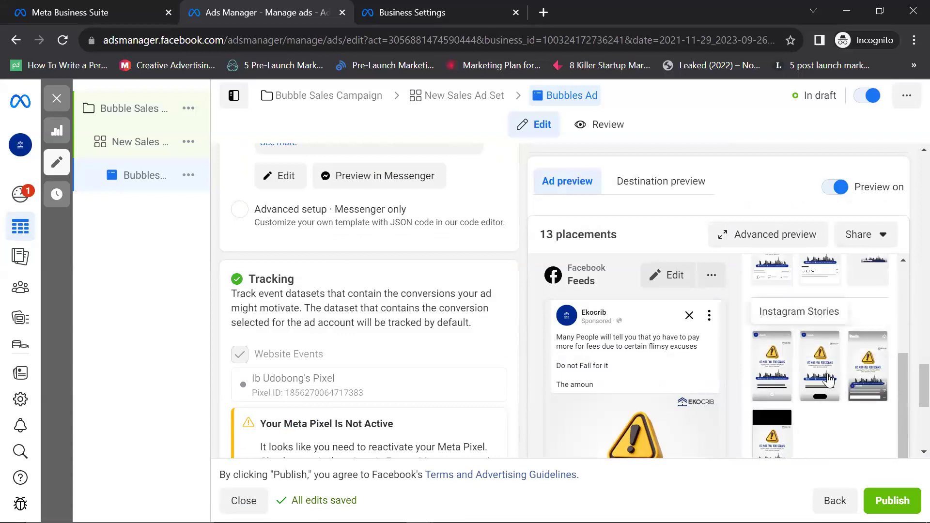
pyautogui.scroll(-2, 785, 406)
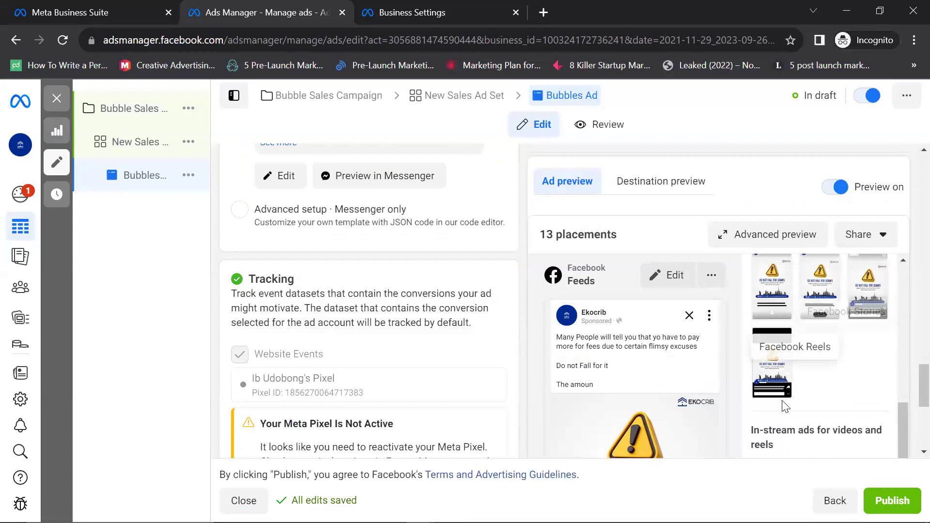
pyautogui.scroll(-5, 782, 407)
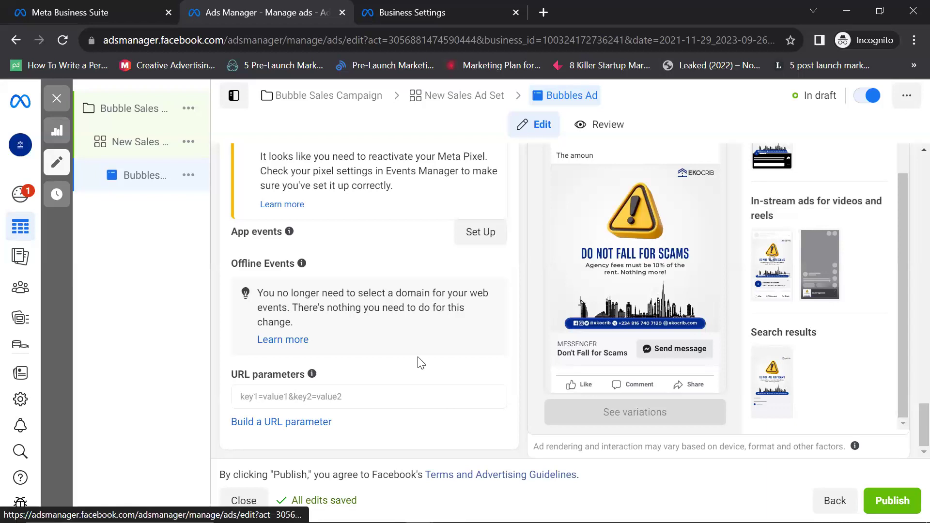
pyautogui.scroll(1, 299, 333)
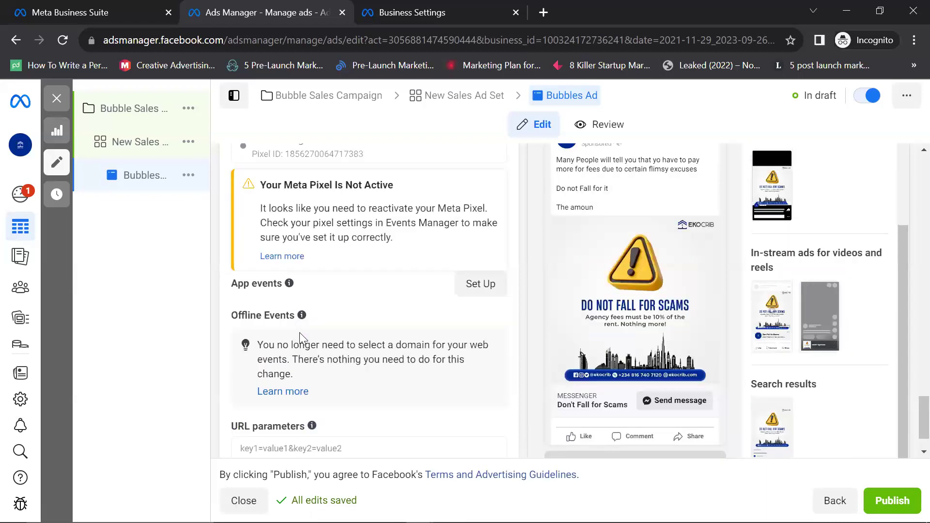
pyautogui.scroll(4, 299, 332)
pyautogui.scroll(4, 287, 336)
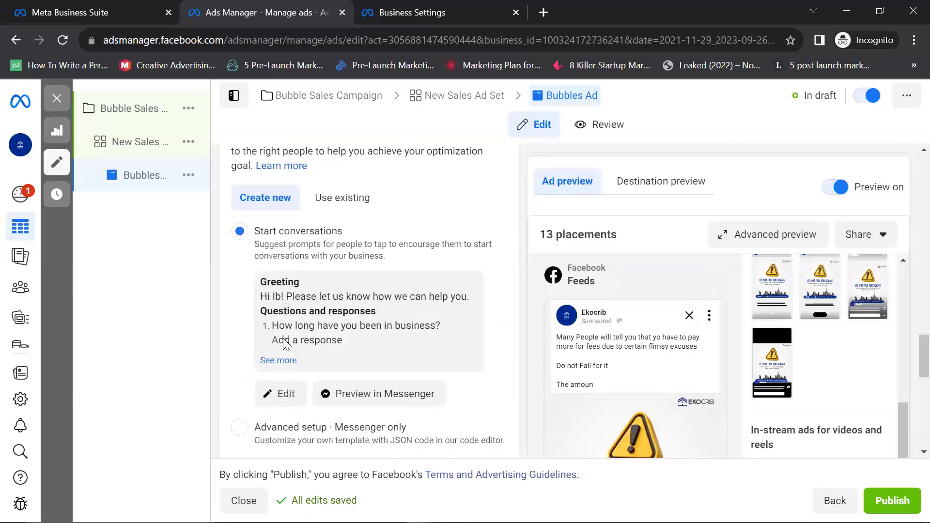
pyautogui.scroll(1, 284, 340)
pyautogui.scroll(-2, 283, 339)
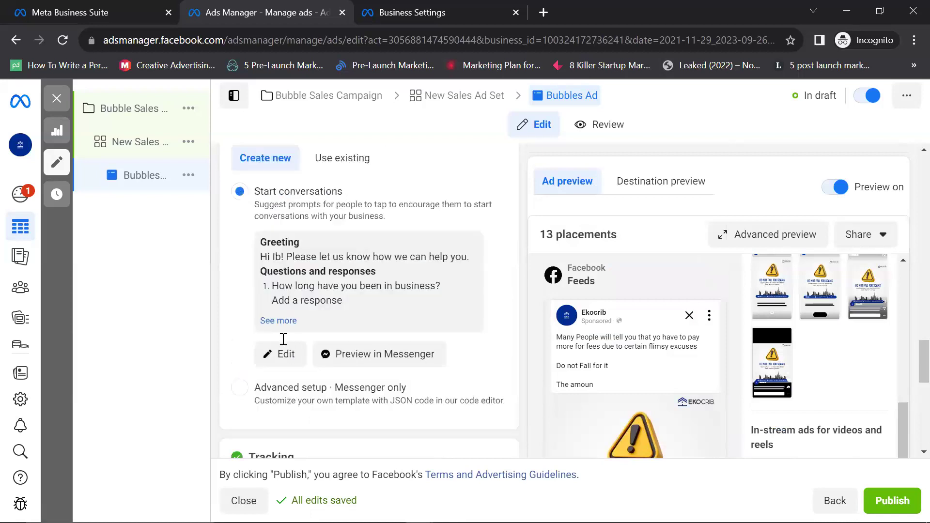
pyautogui.scroll(6, 283, 338)
pyautogui.scroll(6, 283, 339)
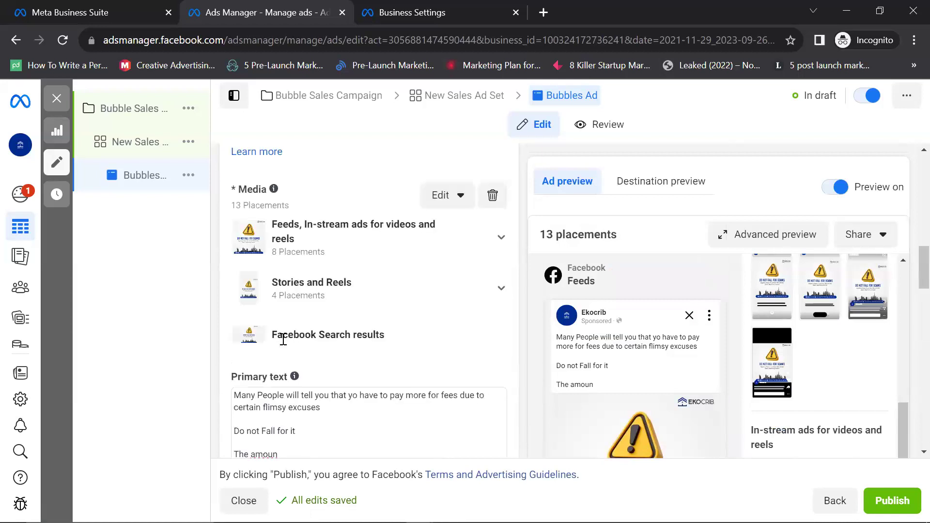
pyautogui.scroll(6, 283, 339)
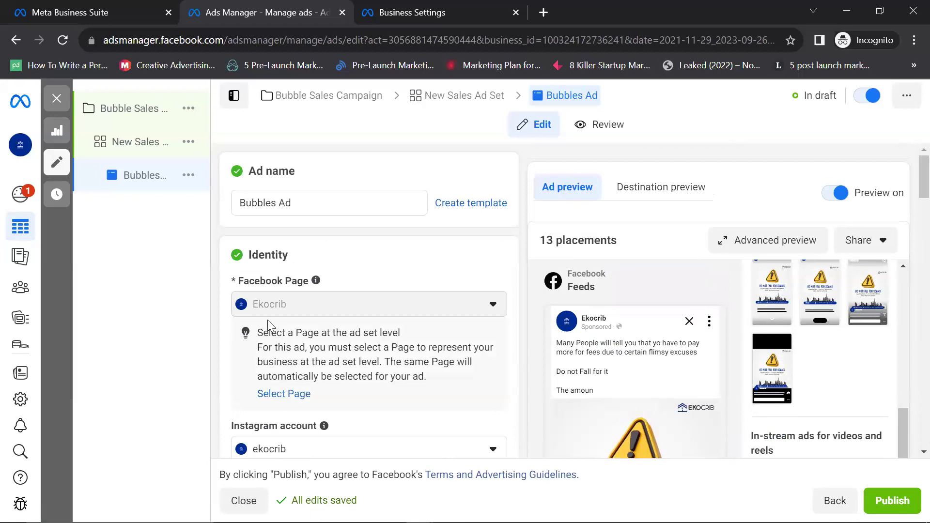
pyautogui.scroll(-10, 267, 320)
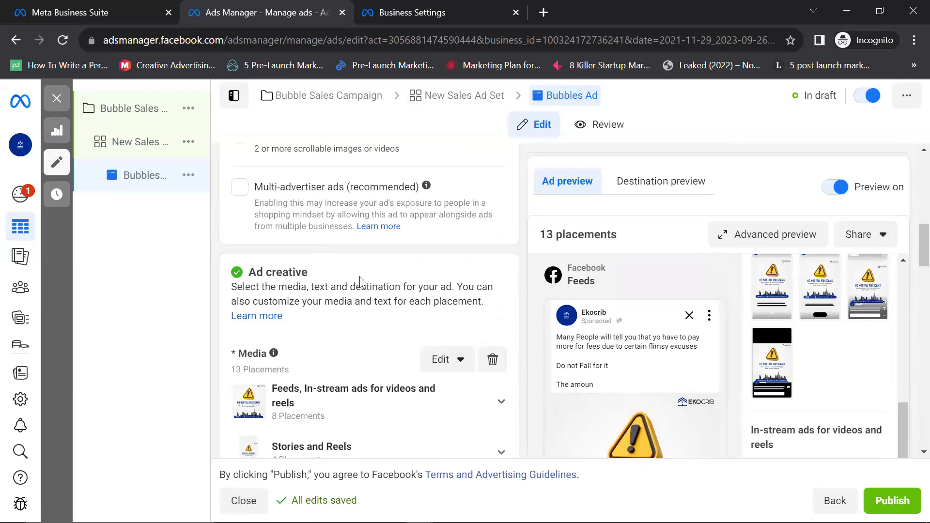
pyautogui.scroll(-10, 361, 283)
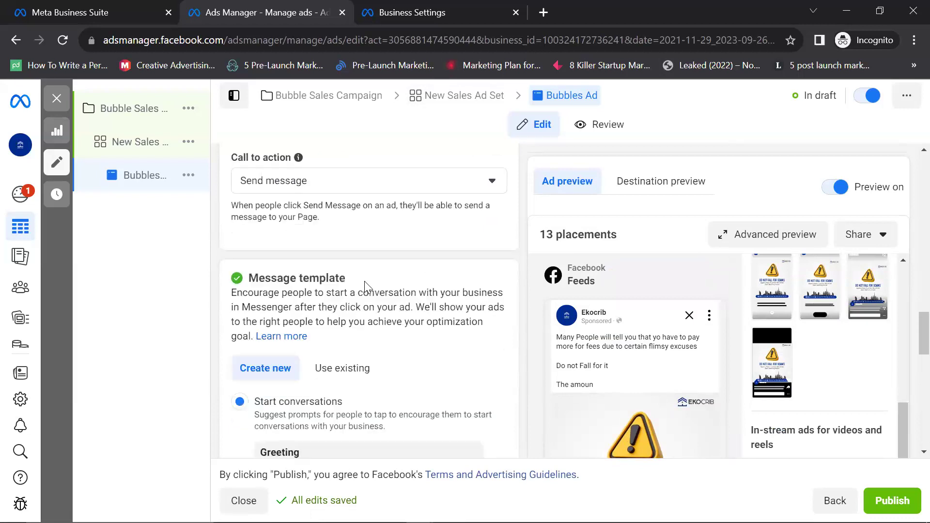
pyautogui.scroll(-15, 365, 286)
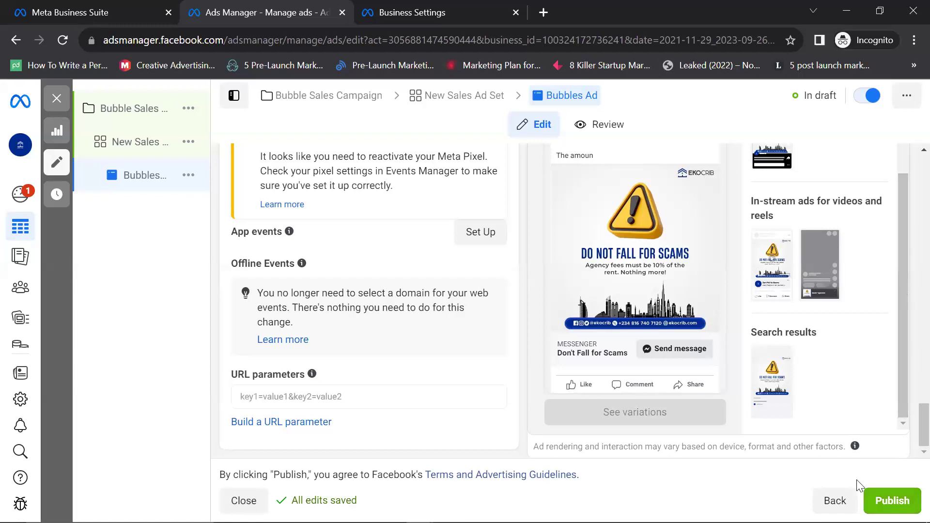
# Step: Publish the campaign, ad set and Bubbles Ad, and view the confirmation details
pyautogui.click(876, 486)
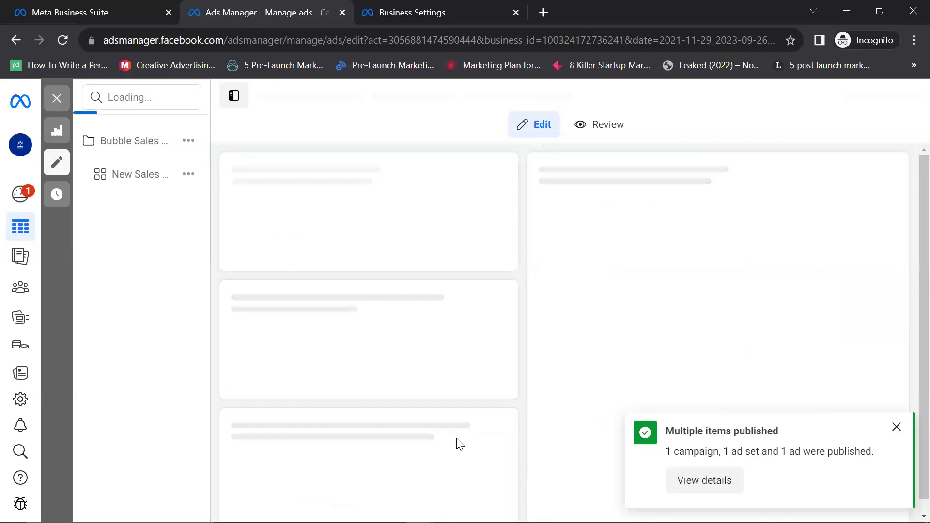
pyautogui.click(700, 482)
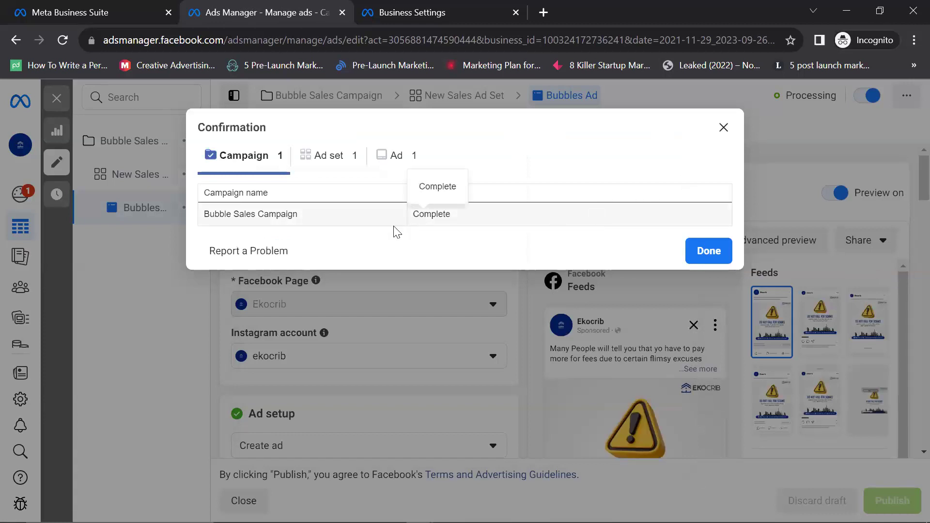
# Step: Check the published ad set, then return to the Campaigns list via All tools
pyautogui.click(324, 163)
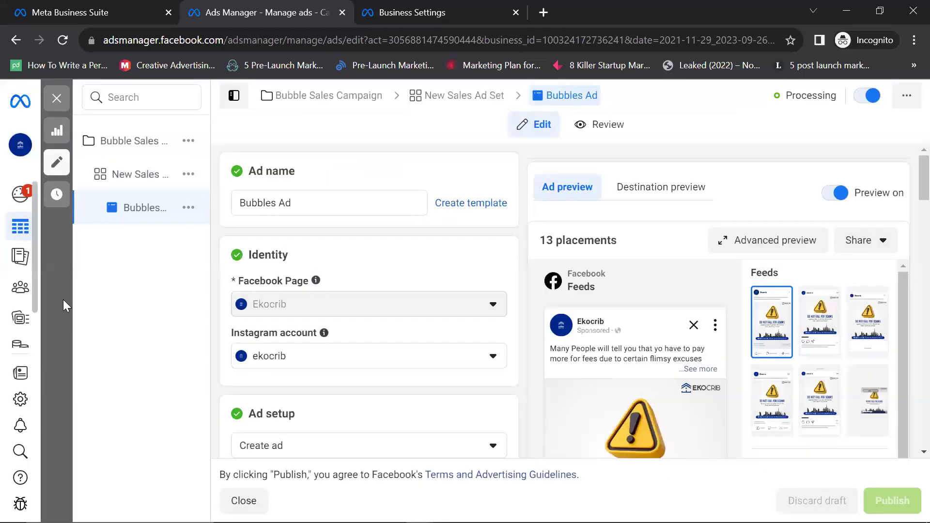
pyautogui.moveTo(63, 299)
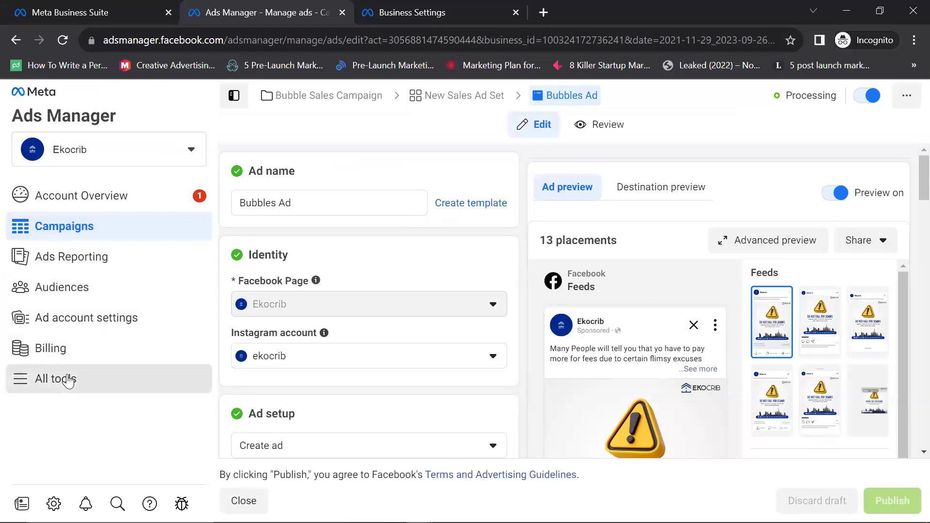
pyautogui.click(68, 380)
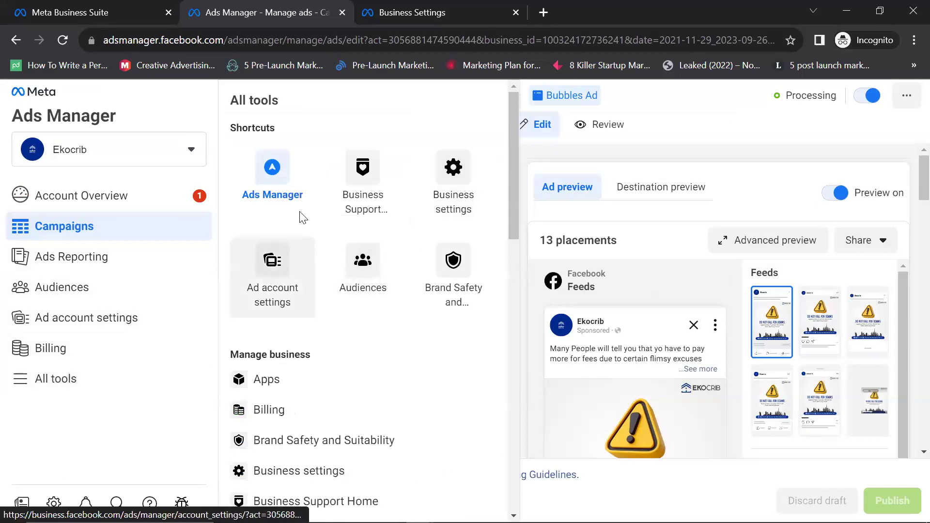
pyautogui.click(272, 181)
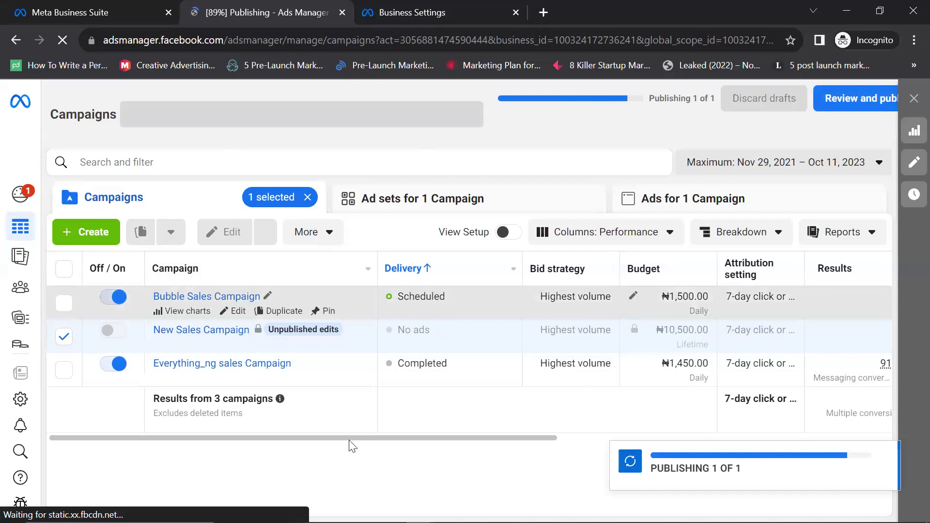
# Step: Scroll the Campaigns table to check Bubble Sales Campaign's delivery, budget, spend and end date
pyautogui.click(610, 438)
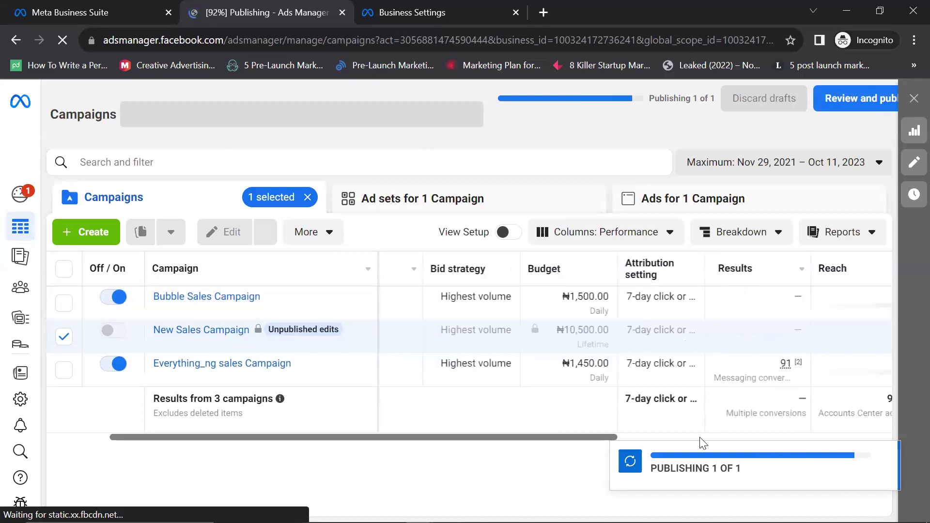
pyautogui.hscroll(5, 426, 461)
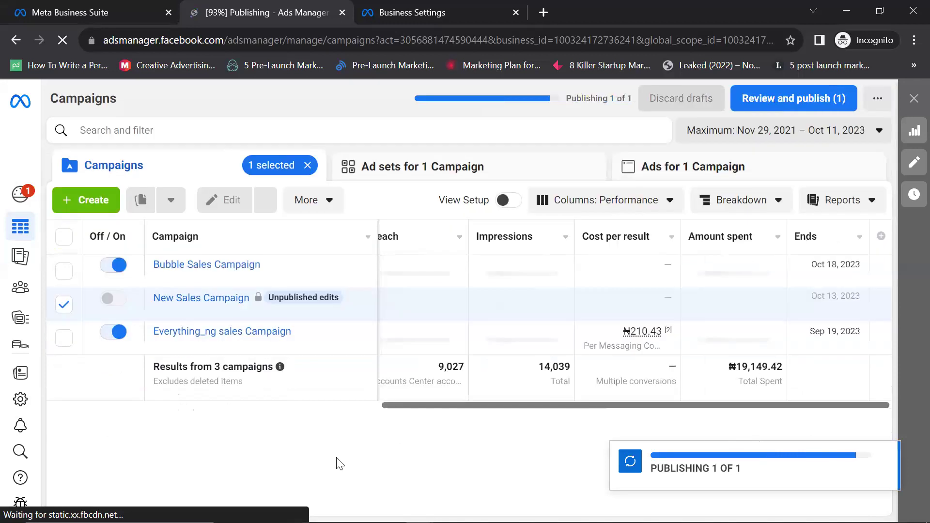
pyautogui.hscroll(-5, 368, 450)
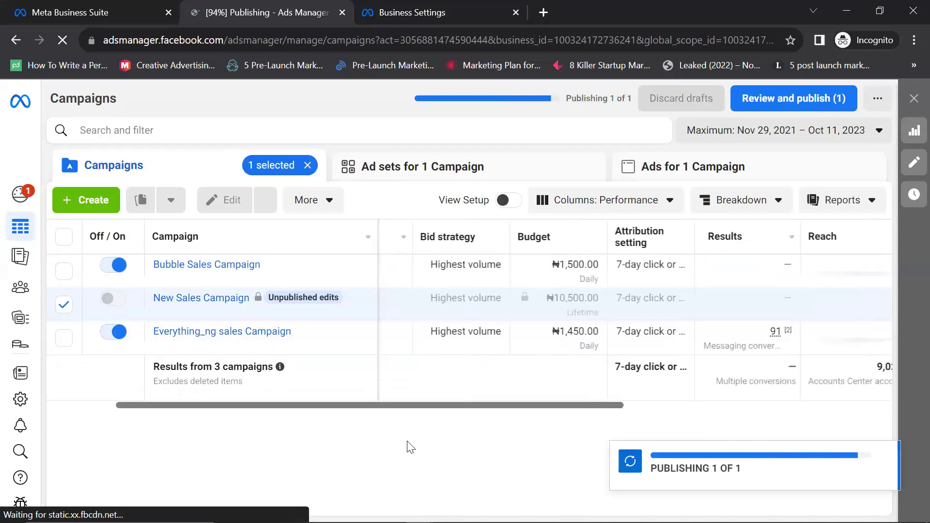
pyautogui.hscroll(3, 495, 403)
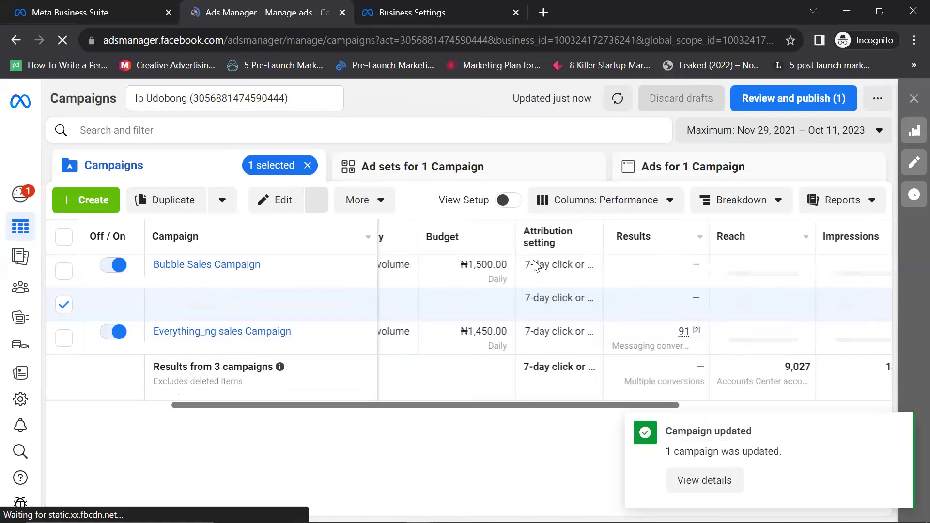
pyautogui.hscroll(2, 528, 329)
pyautogui.hscroll(1, 681, 251)
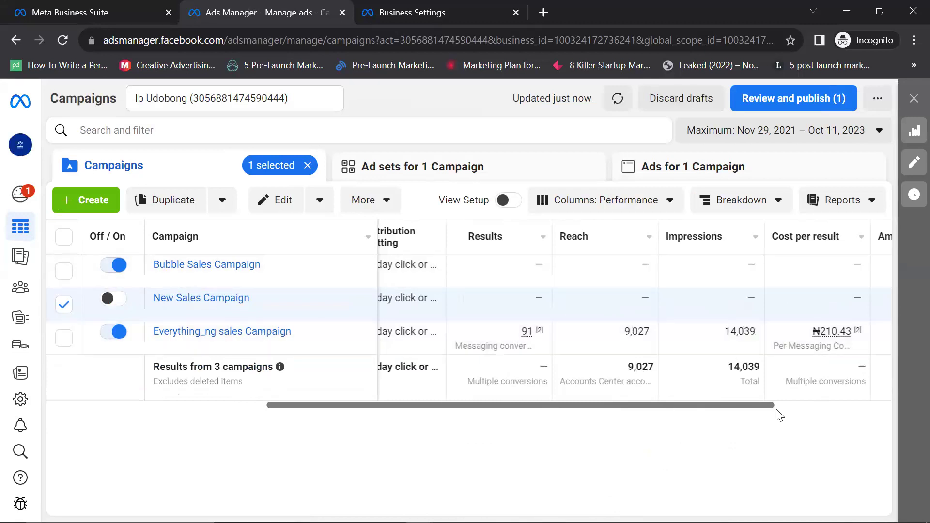
pyautogui.hscroll(2, 783, 415)
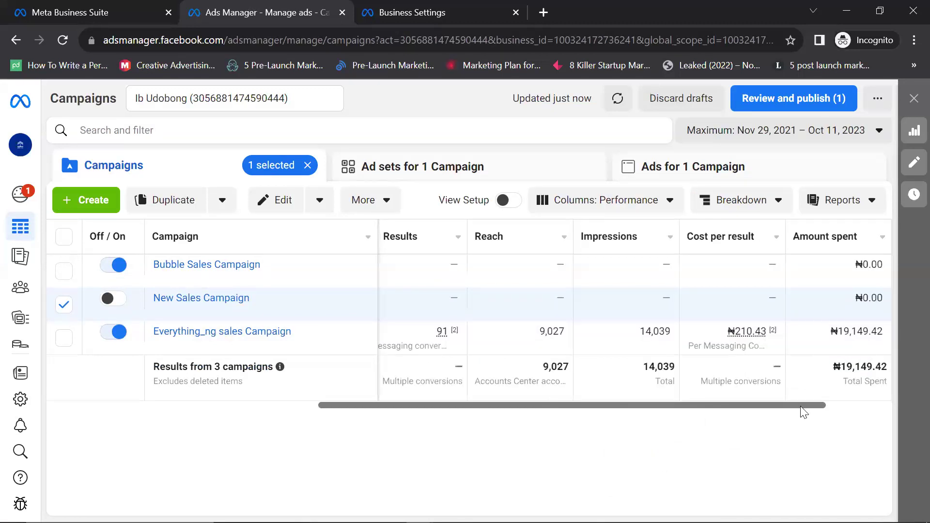
pyautogui.hscroll(2, 804, 412)
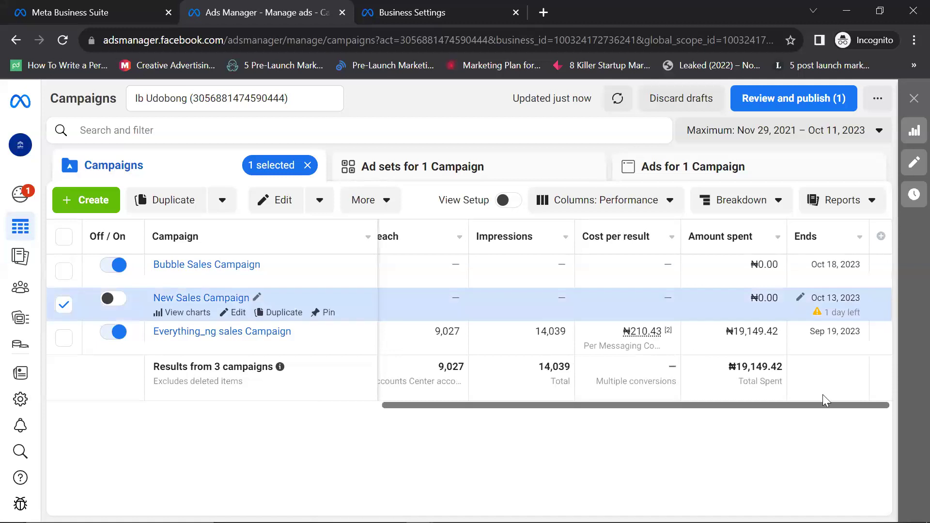
pyautogui.hscroll(-5, 298, 390)
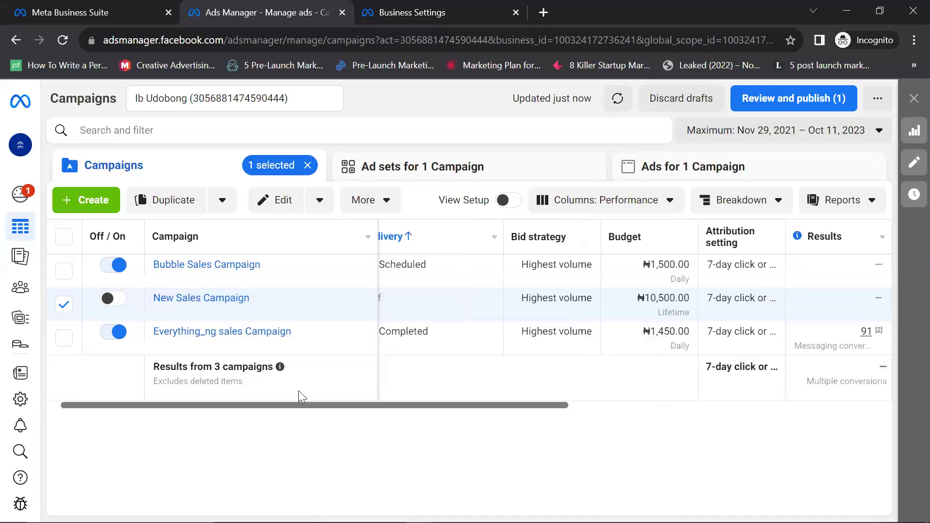
pyautogui.hscroll(-1, 452, 253)
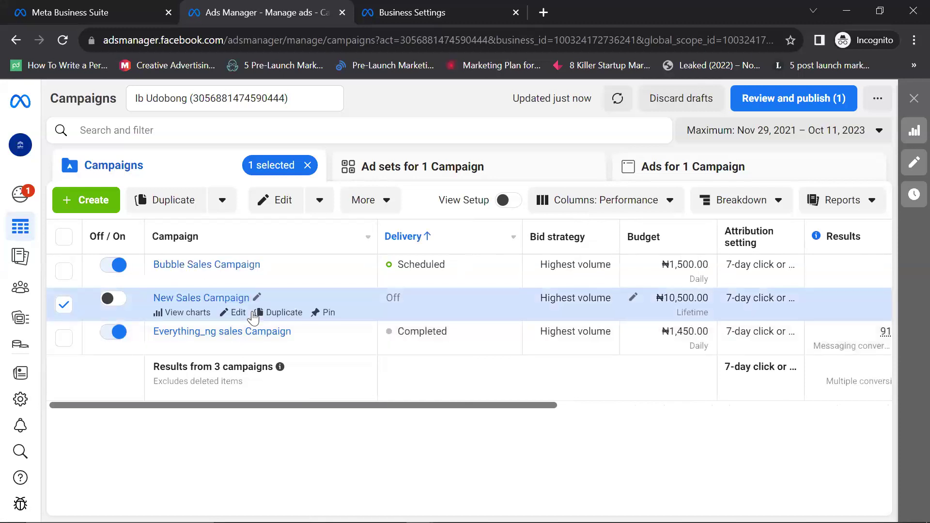
pyautogui.rightClick(411, 302)
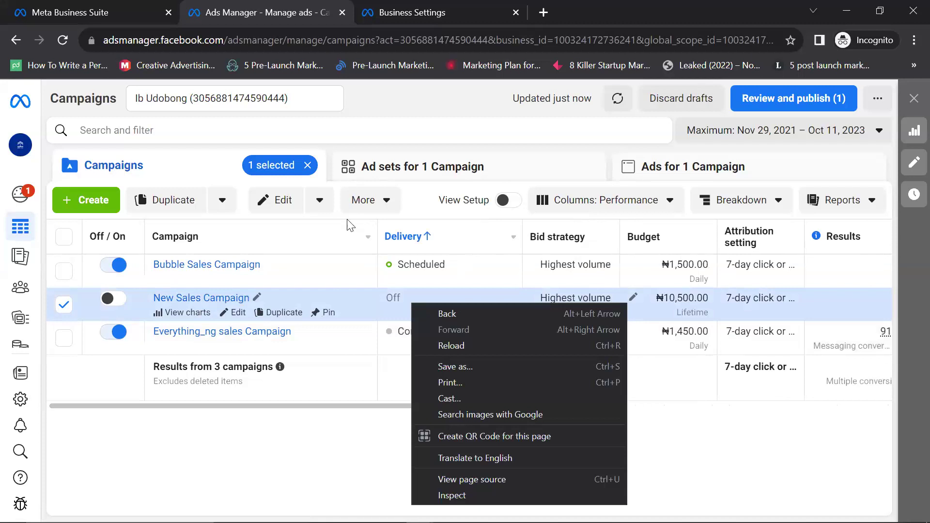
pyautogui.click(369, 125)
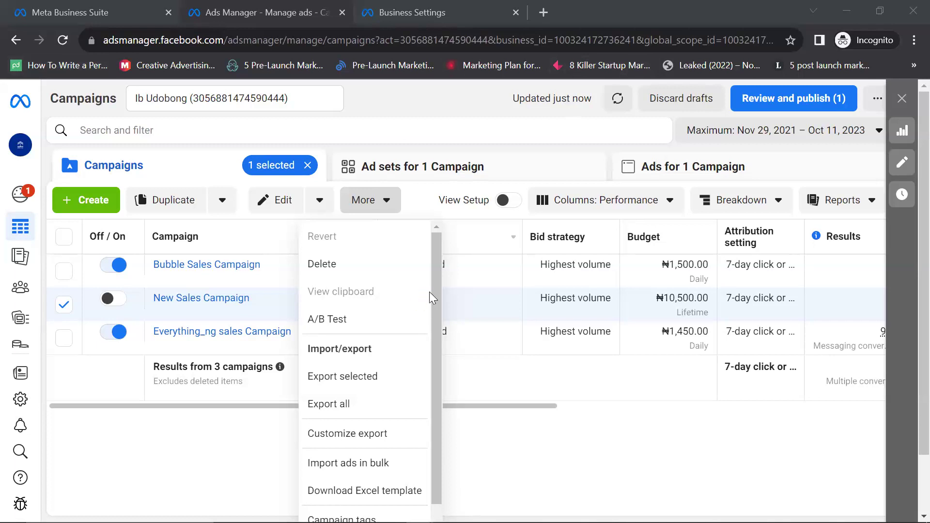
pyautogui.scroll(-2, 437, 280)
pyautogui.scroll(2, 450, 269)
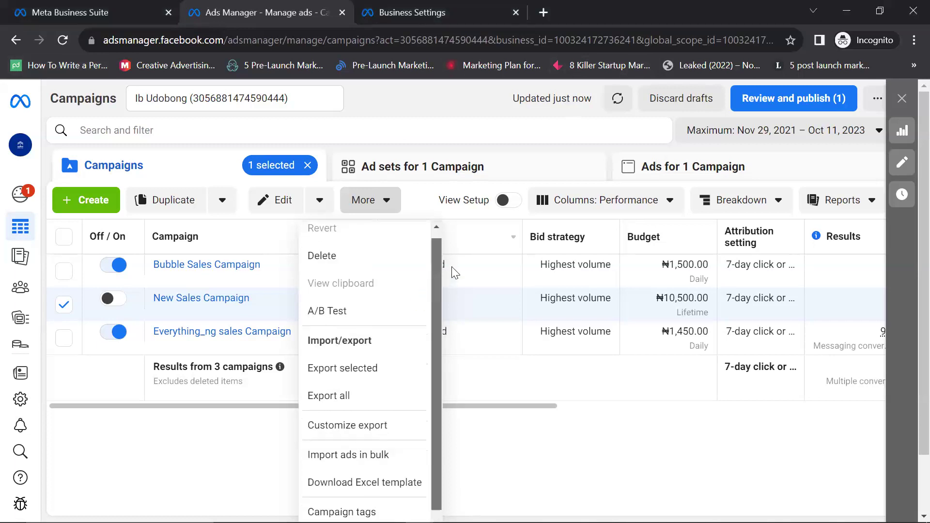
pyautogui.click(394, 98)
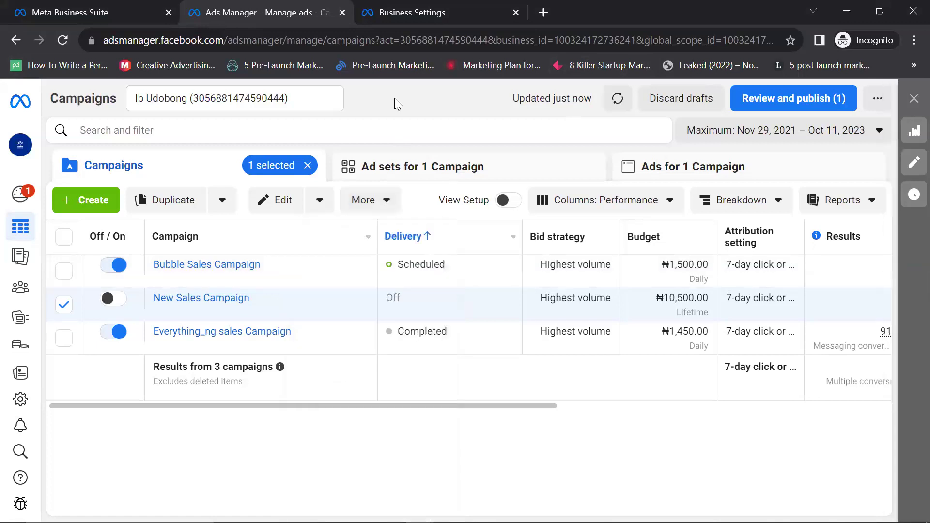